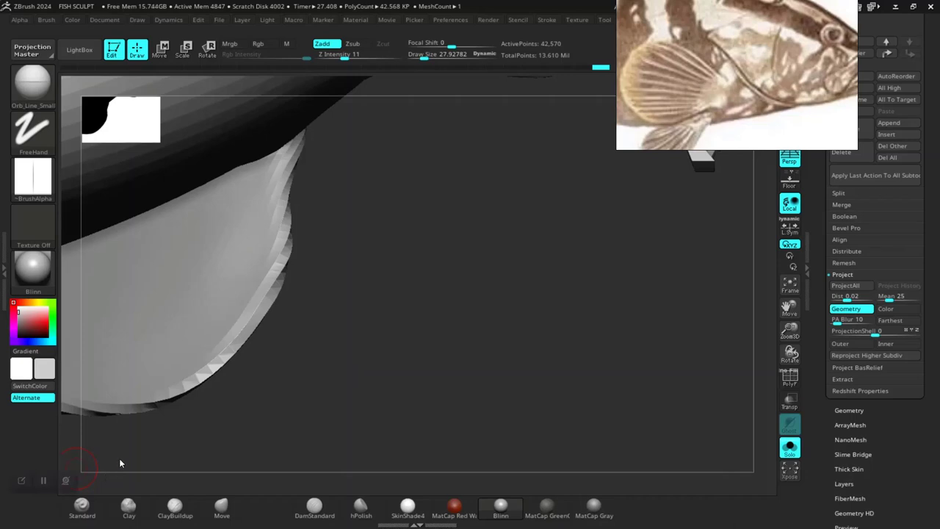
# Shrink the reference image and roll the undo history back to the smooth fish head with only an eye bulge
pyautogui.moveTo(375, 312)
pyautogui.mouseDown()
pyautogui.moveTo(497, 319)
pyautogui.moveTo(598, 350)
pyautogui.moveTo(569, 407)
pyautogui.moveTo(642, 373)
pyautogui.moveTo(557, 347)
pyautogui.moveTo(567, 346)
pyautogui.mouseUp()
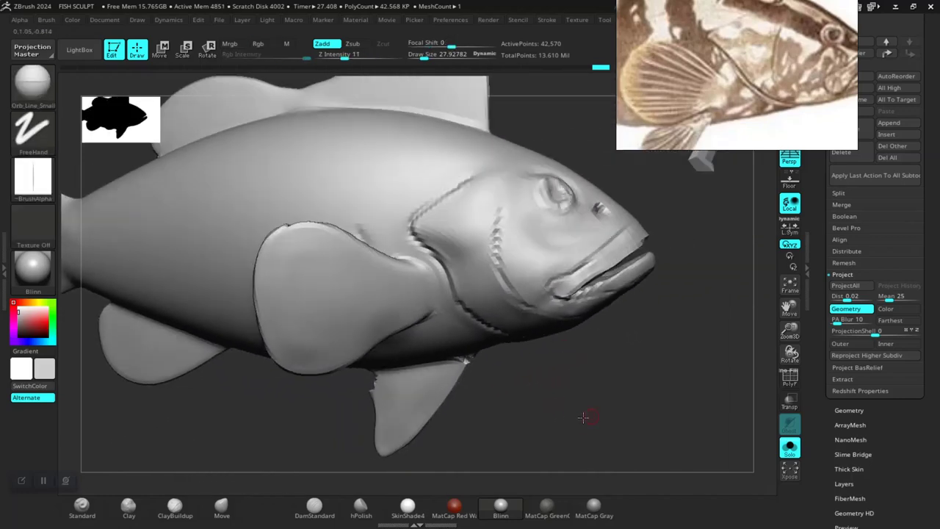
pyautogui.moveTo(583, 417)
pyautogui.mouseDown()
pyautogui.moveTo(595, 422)
pyautogui.moveTo(577, 464)
pyautogui.moveTo(583, 453)
pyautogui.moveTo(541, 248)
pyautogui.mouseUp()
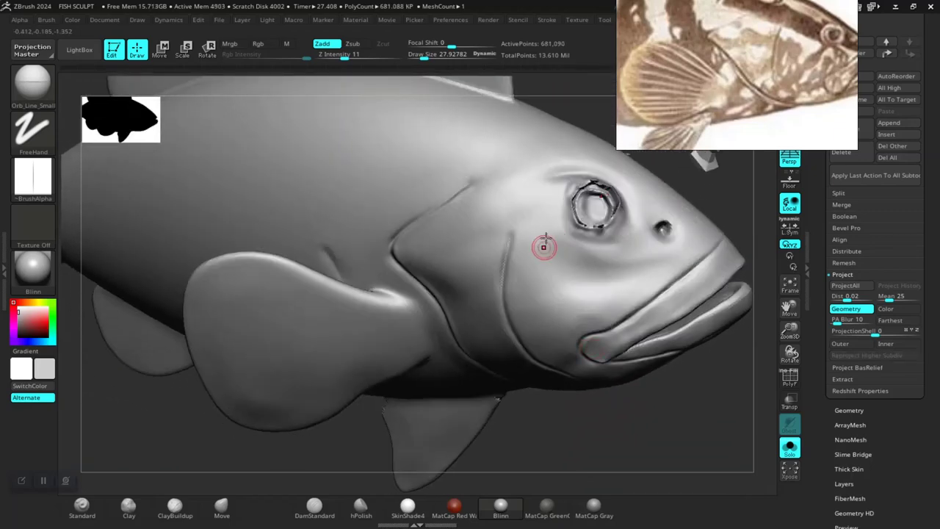
pyautogui.scroll(2, 693, 101)
pyautogui.moveTo(620, 118); pyautogui.dragTo(614, 109)
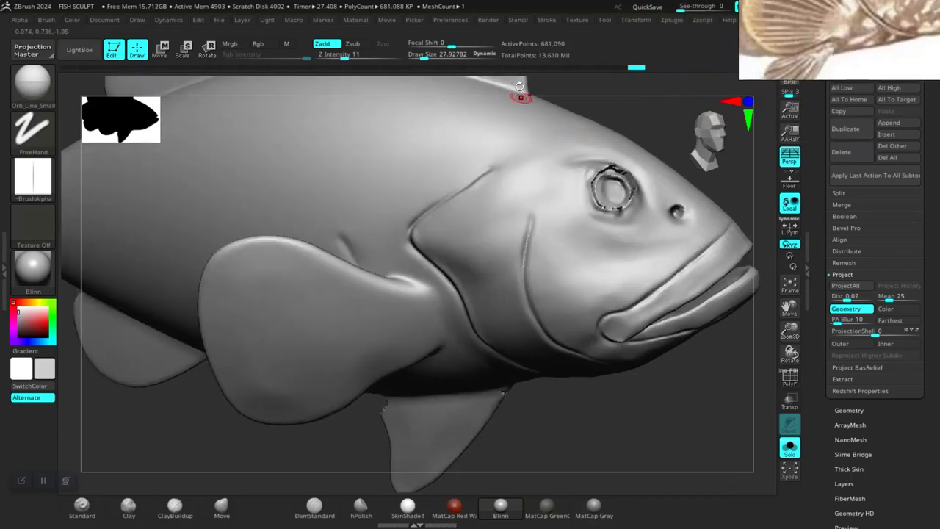
pyautogui.moveTo(633, 67); pyautogui.dragTo(426, 79)
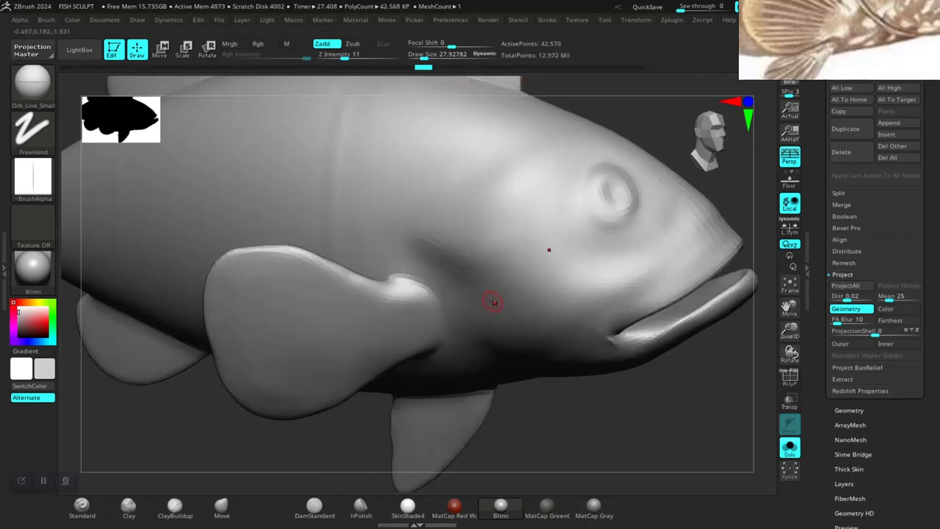
pyautogui.press('shift')
pyautogui.hotkey('shift', 'f')
pyautogui.hotkey('shift', 'f')
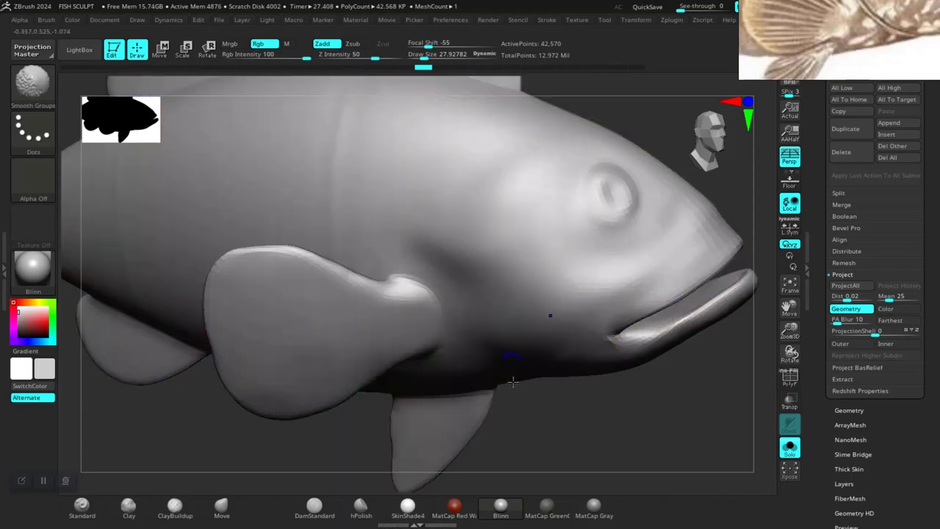
pyautogui.moveTo(542, 422)
pyautogui.mouseDown()
pyautogui.moveTo(551, 382)
pyautogui.moveTo(540, 407)
pyautogui.moveTo(549, 412)
pyautogui.mouseUp()
pyautogui.press('shift')
pyautogui.hotkey('shift', 'f')
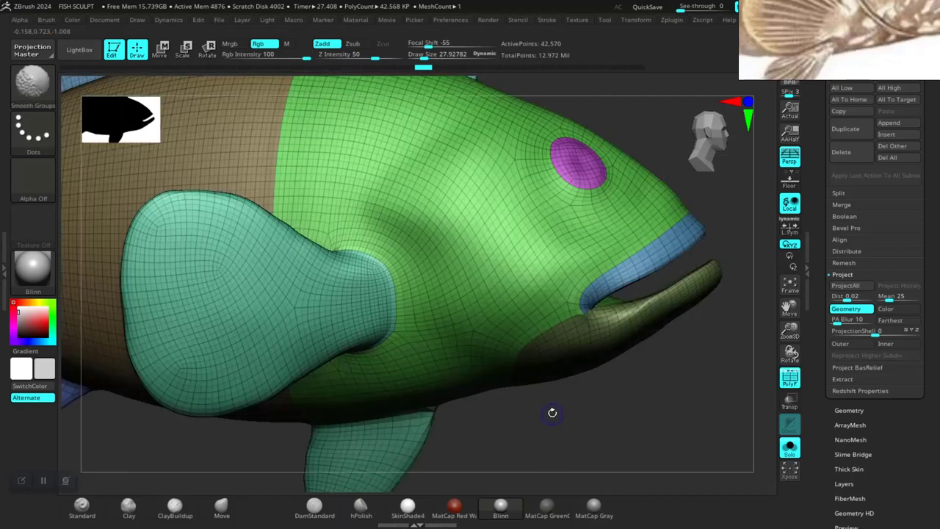
pyautogui.hotkey('shift', 'f')
pyautogui.press('shift')
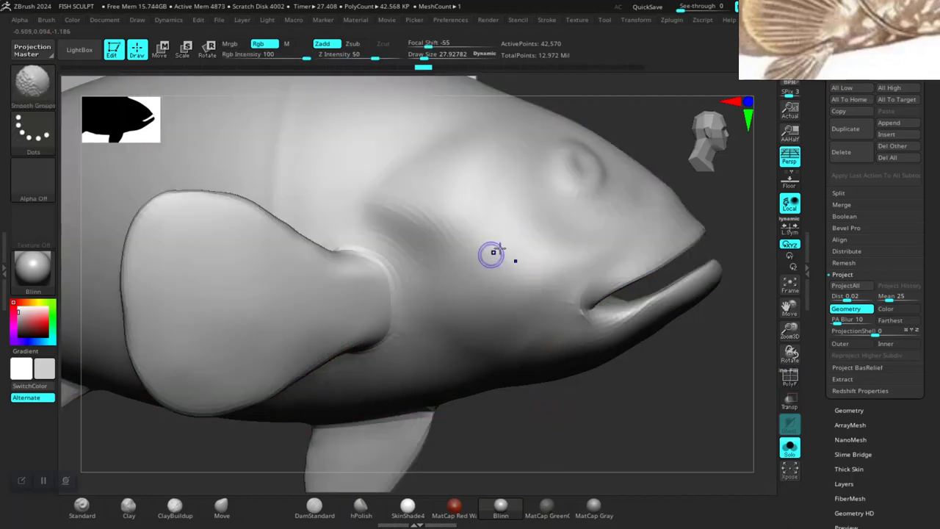
pyautogui.press('shift')
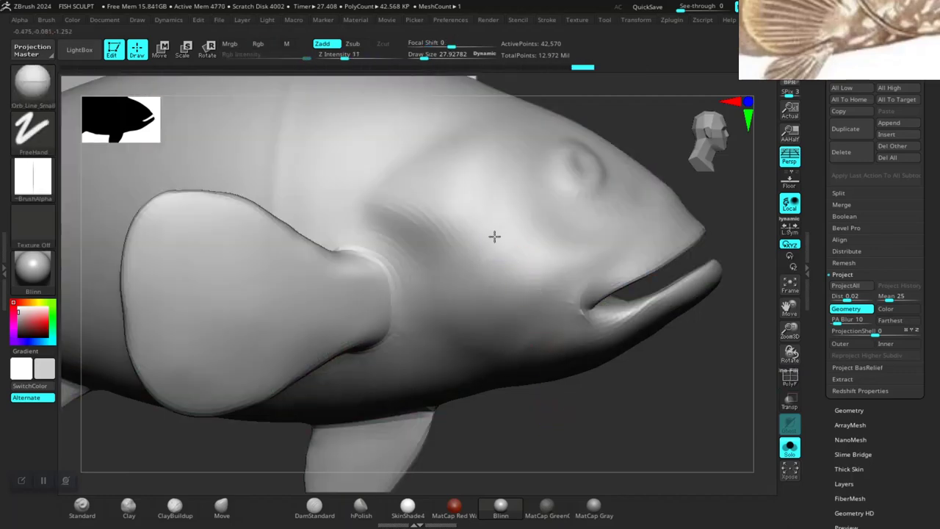
pyautogui.press('shift')
pyautogui.press('shift')
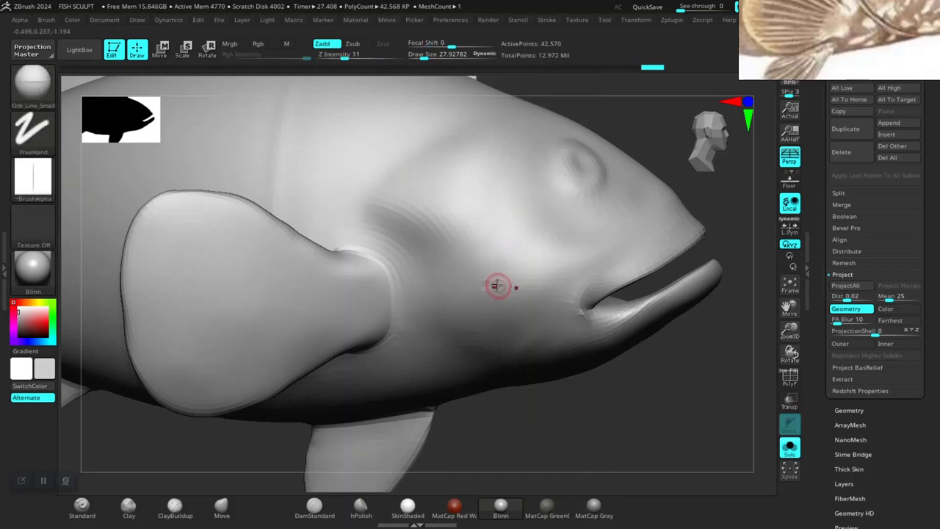
pyautogui.press('shift')
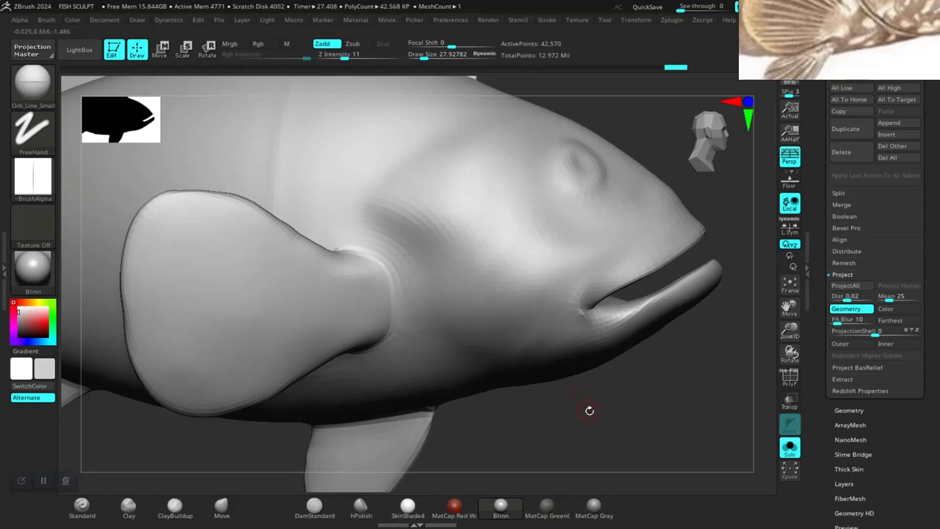
pyautogui.moveTo(590, 411)
pyautogui.keyDown('alt'); pyautogui.mouseDown()
pyautogui.moveTo(565, 380)
pyautogui.moveTo(580, 403)
pyautogui.moveTo(549, 276)
pyautogui.moveTo(564, 409)
pyautogui.mouseUp(); pyautogui.keyUp('alt')
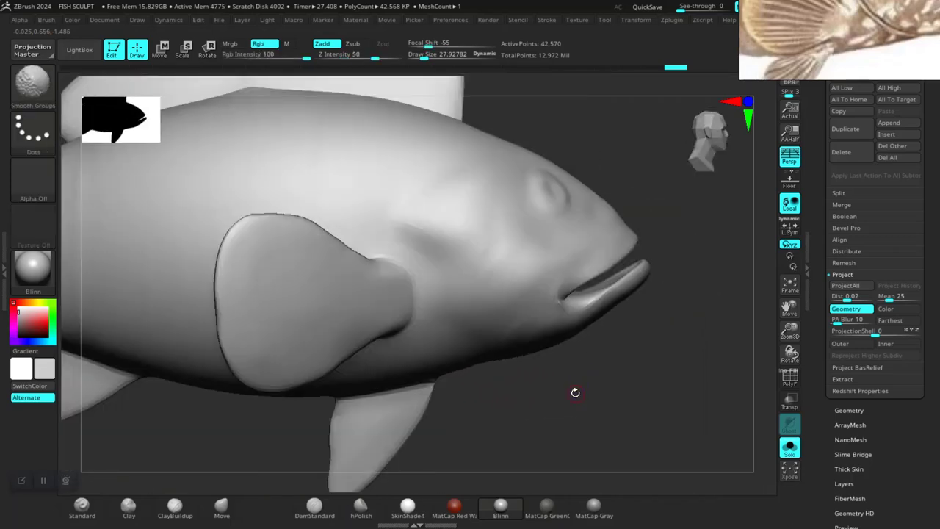
pyautogui.press('super')
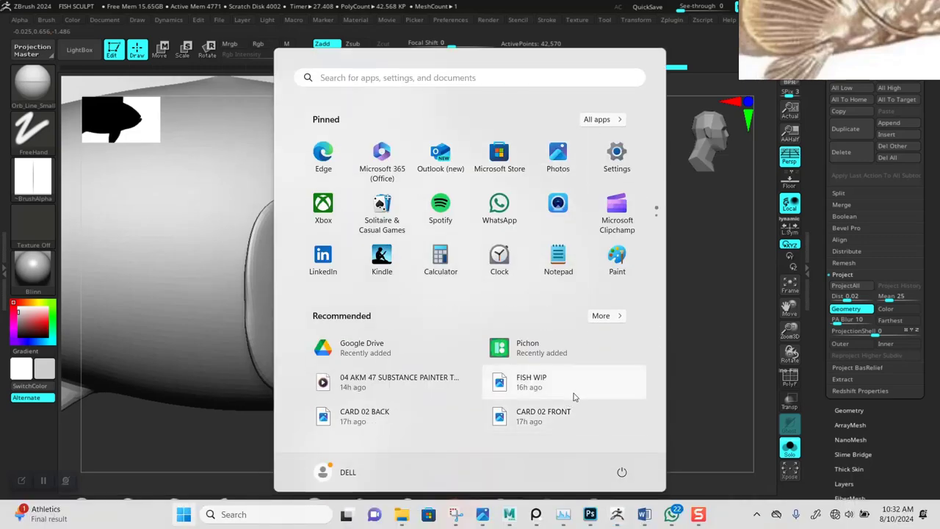
# Store the current smooth fish shape as a morph target
pyautogui.click(676, 314)
pyautogui.moveTo(676, 314)
pyautogui.mouseDown()
pyautogui.moveTo(676, 342)
pyautogui.moveTo(765, 257)
pyautogui.mouseUp()
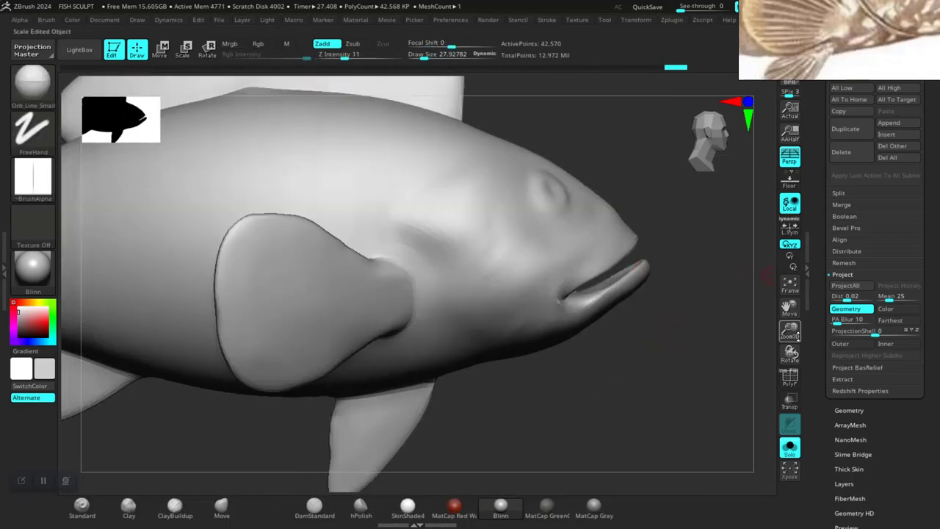
pyautogui.scroll(-5, 837, 293)
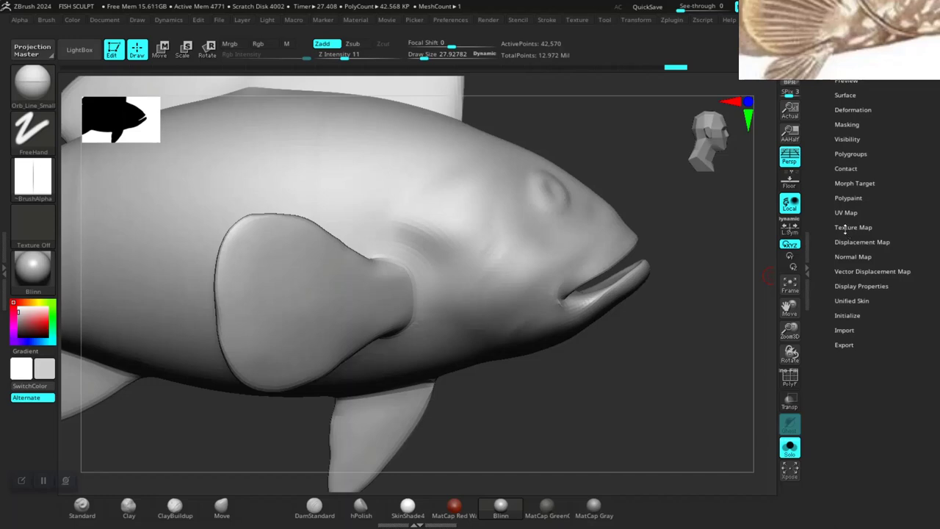
pyautogui.click(851, 183)
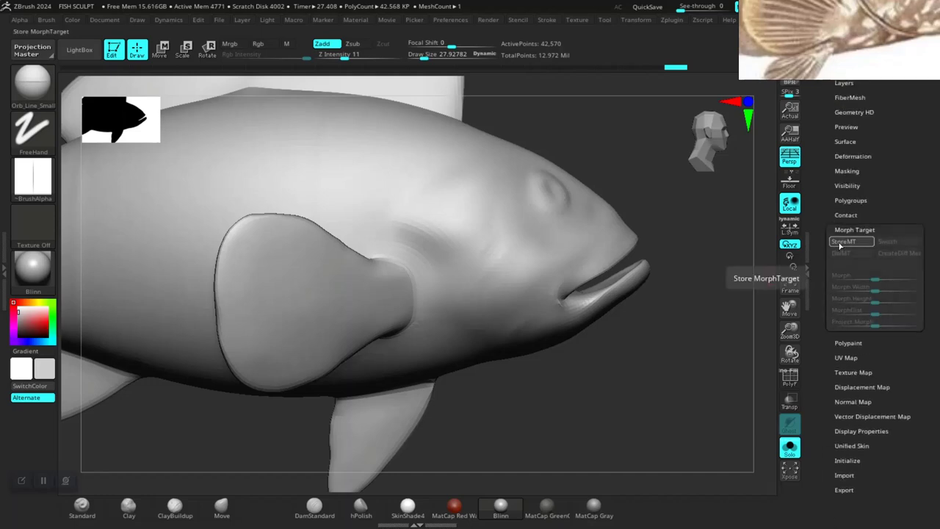
pyautogui.click(841, 246)
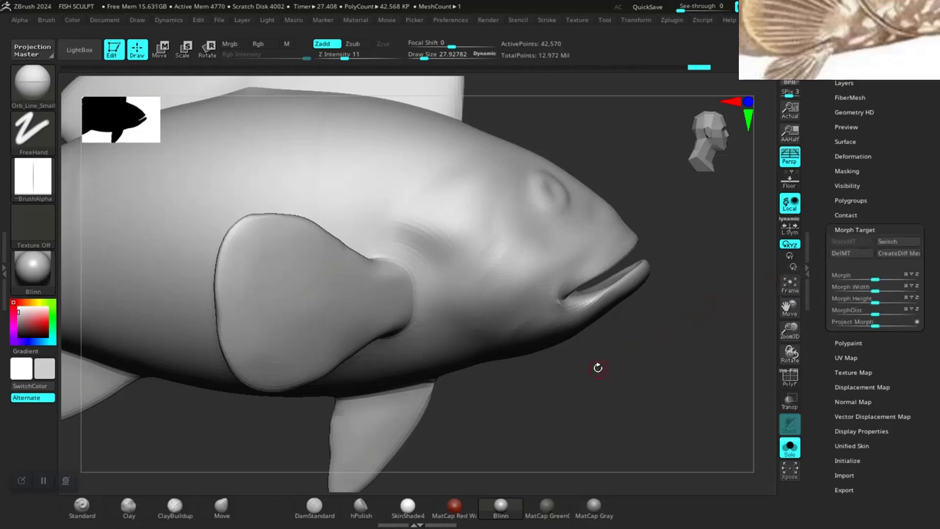
# Turn Solo off so the other subtools reappear beside the fish
pyautogui.moveTo(596, 406)
pyautogui.mouseDown()
pyautogui.moveTo(499, 419)
pyautogui.moveTo(547, 447)
pyautogui.moveTo(583, 403)
pyautogui.moveTo(625, 398)
pyautogui.moveTo(586, 369)
pyautogui.moveTo(640, 374)
pyautogui.mouseUp()
pyautogui.scroll(2, 639, 373)
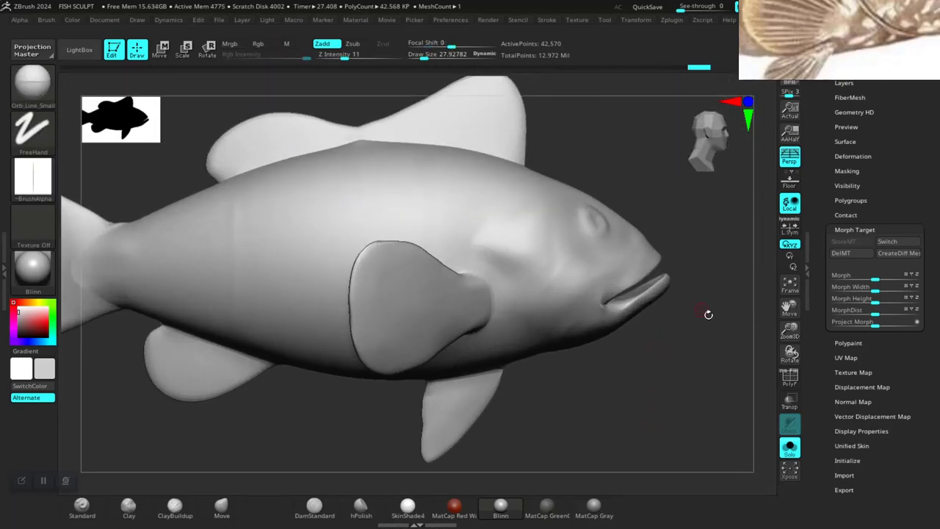
pyautogui.click(795, 453)
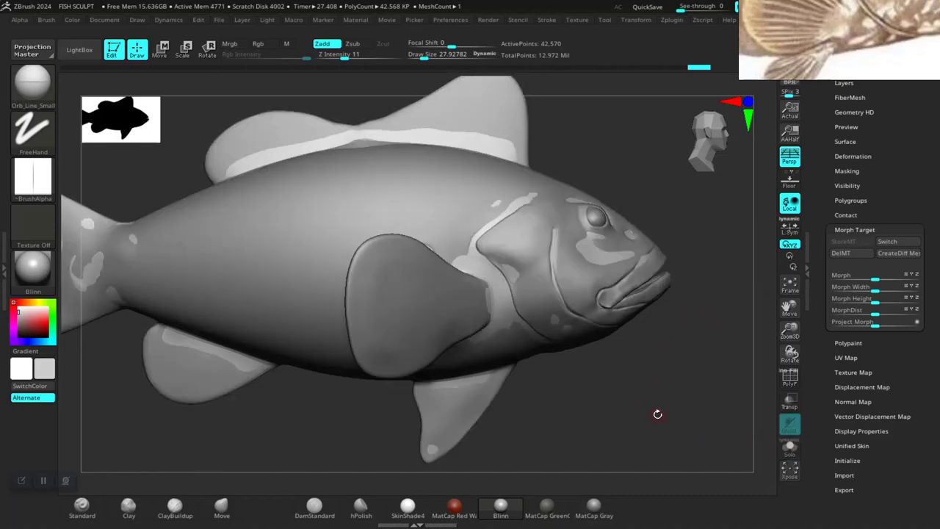
# Move the reference image to the far left and zoom in on the fish body and head
pyautogui.moveTo(656, 411); pyautogui.dragTo(659, 340)
pyautogui.moveTo(772, 63)
pyautogui.mouseDown()
pyautogui.moveTo(545, 71)
pyautogui.moveTo(514, 52)
pyautogui.moveTo(169, 74)
pyautogui.mouseUp()
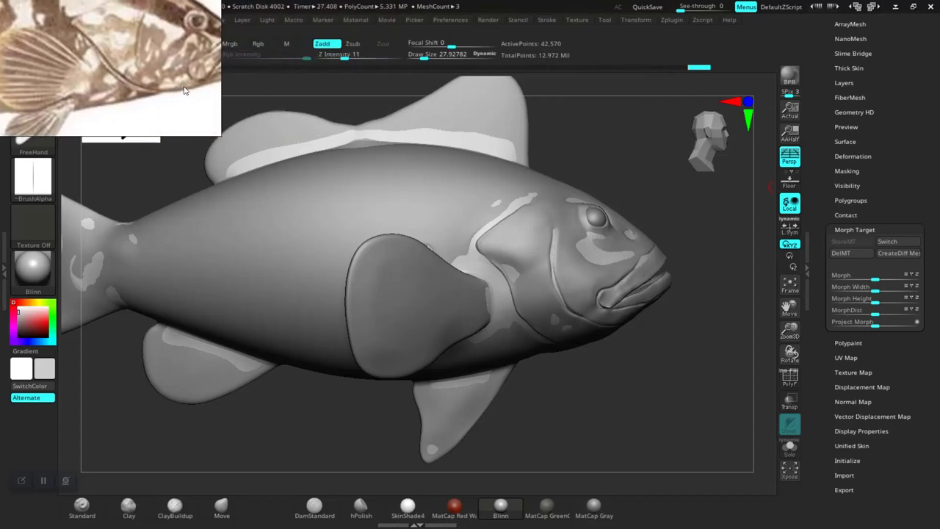
pyautogui.moveTo(159, 106); pyautogui.dragTo(141, 98)
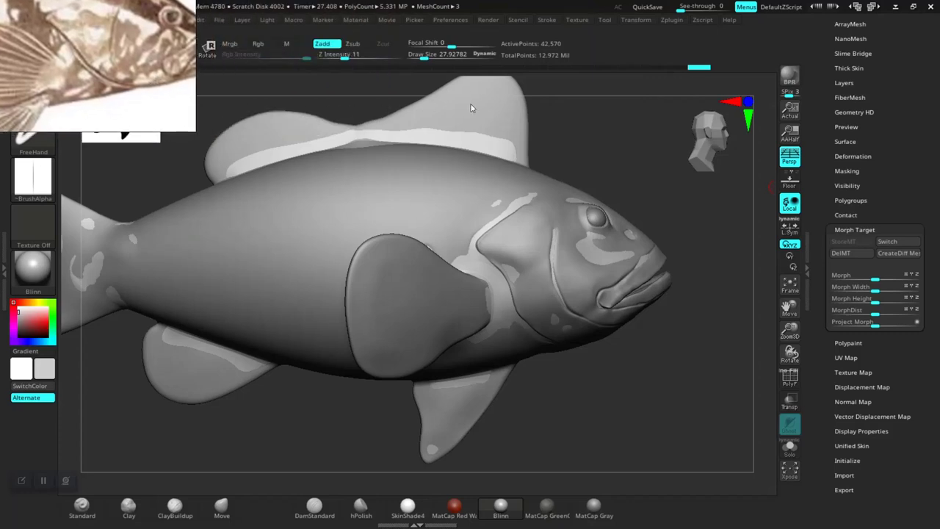
pyautogui.keyDown('alt'); pyautogui.moveTo(615, 157); pyautogui.dragTo(679, 213, button='right'); pyautogui.keyUp('alt')
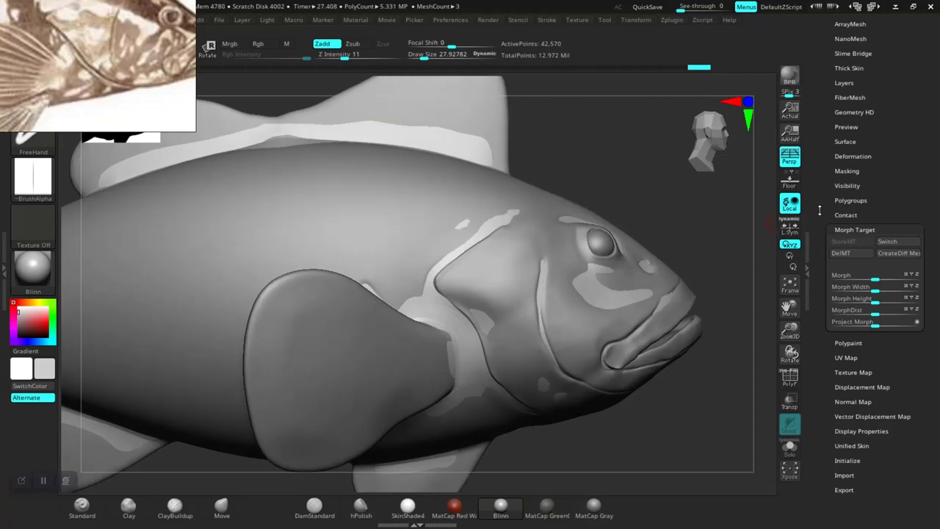
pyautogui.scroll(3, 819, 211)
pyautogui.scroll(2, 836, 230)
# Solo the fish body and toggle its subdivision level from 2 to 1 and back to 2
pyautogui.click(848, 147)
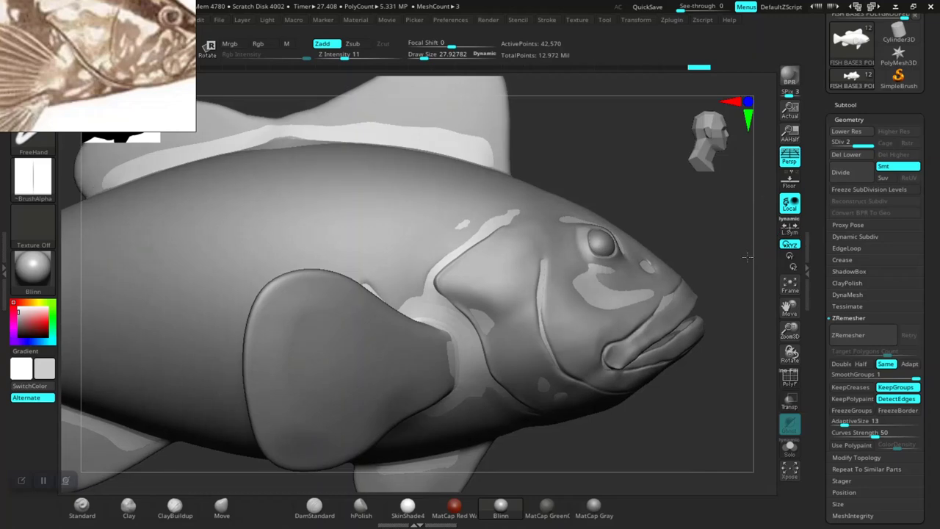
pyautogui.click(787, 445)
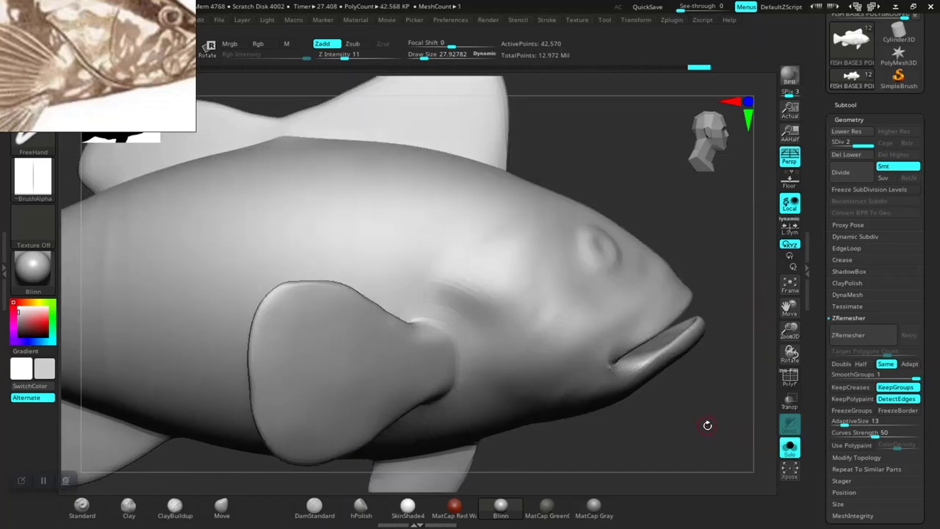
pyautogui.moveTo(707, 425)
pyautogui.mouseDown()
pyautogui.moveTo(736, 277)
pyautogui.moveTo(666, 305)
pyautogui.moveTo(726, 365)
pyautogui.moveTo(763, 276)
pyautogui.mouseUp()
pyautogui.moveTo(851, 144); pyautogui.dragTo(824, 149)
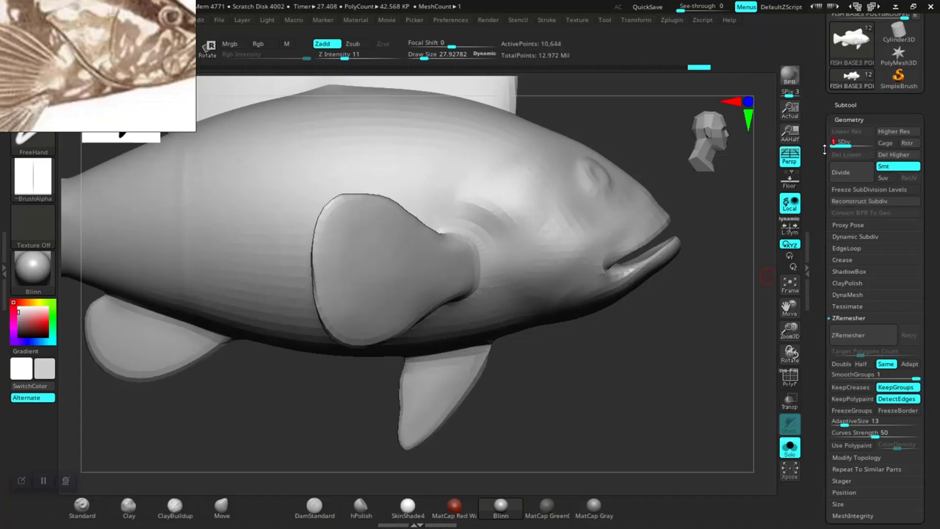
pyautogui.press('d')
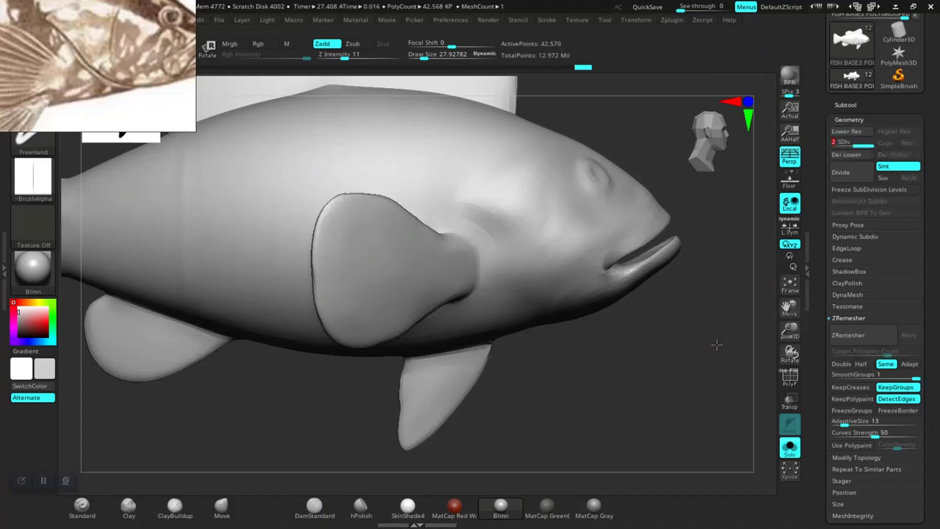
pyautogui.moveTo(717, 345); pyautogui.dragTo(730, 359)
# Show the other subtools on the fish again and open the Geometry settings
pyautogui.click(848, 105)
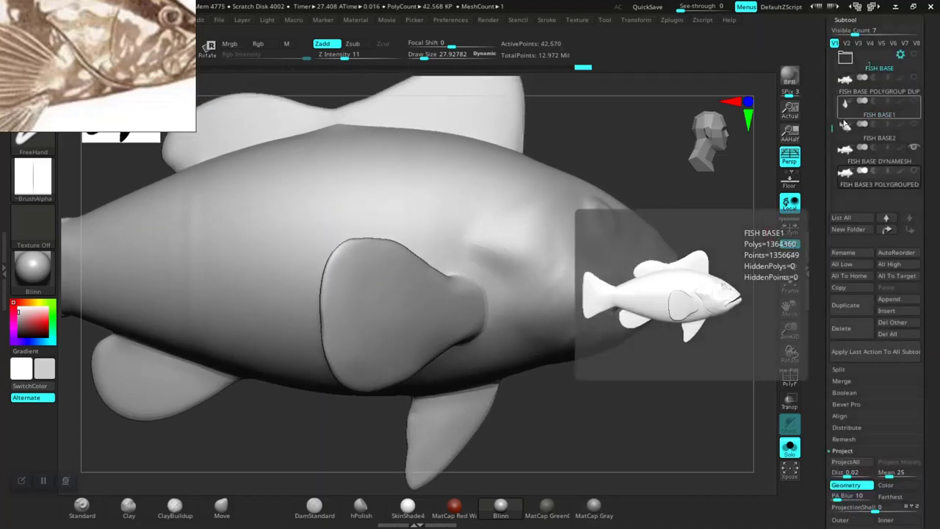
pyautogui.click(789, 447)
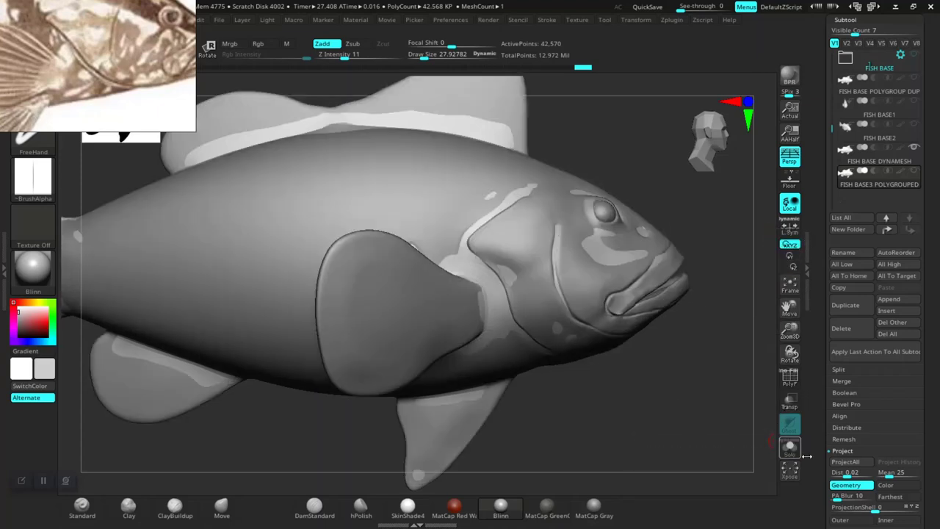
pyautogui.scroll(-3, 818, 395)
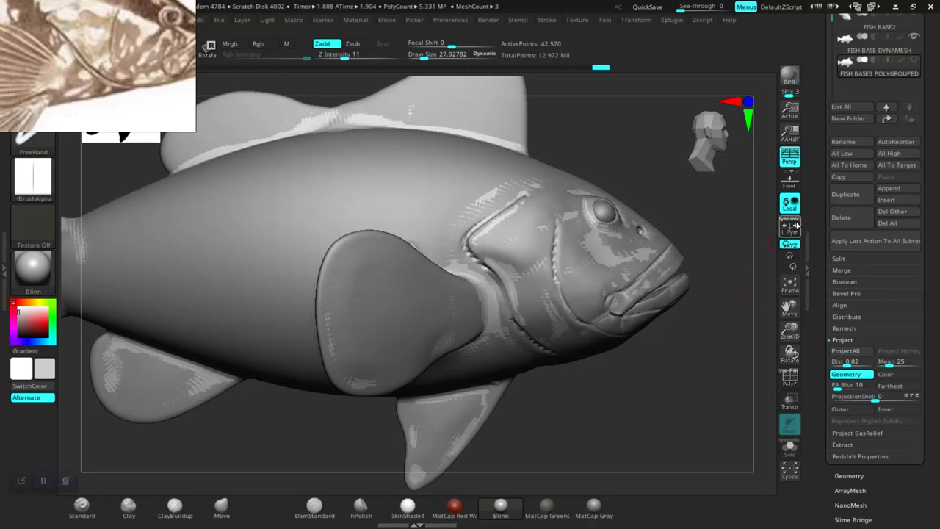
pyautogui.scroll(-3, 817, 232)
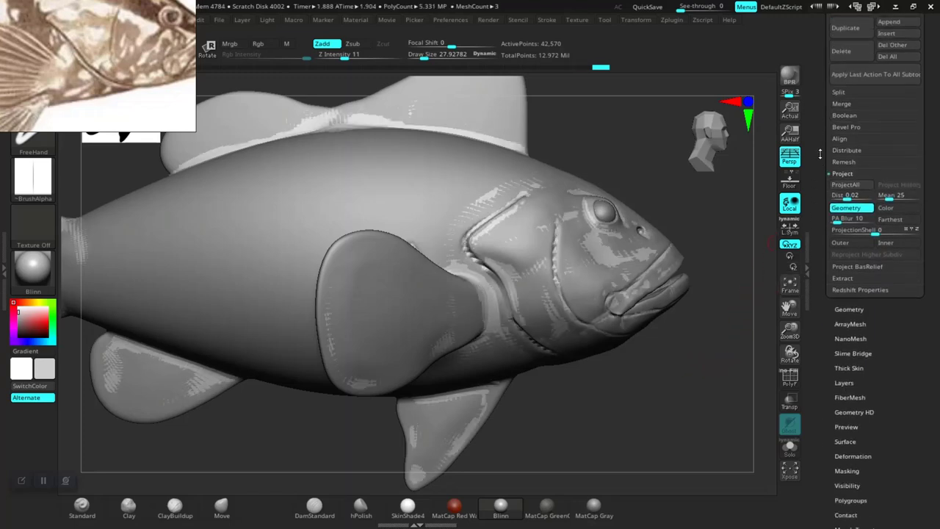
pyautogui.click(846, 307)
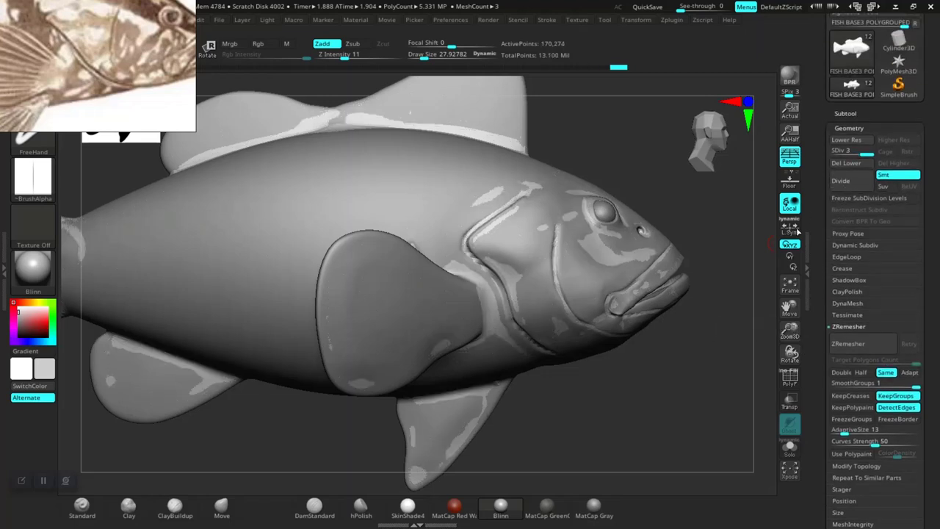
pyautogui.click(850, 114)
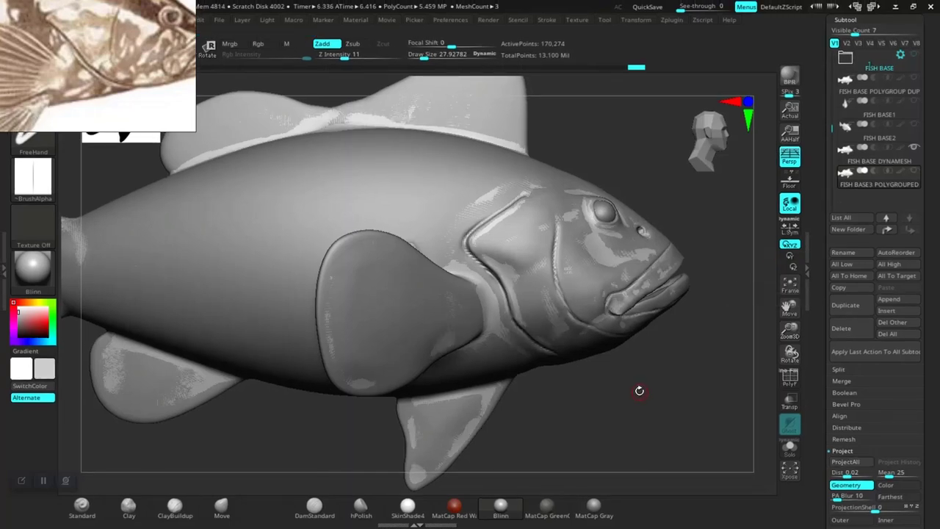
pyautogui.moveTo(664, 430); pyautogui.dragTo(722, 420)
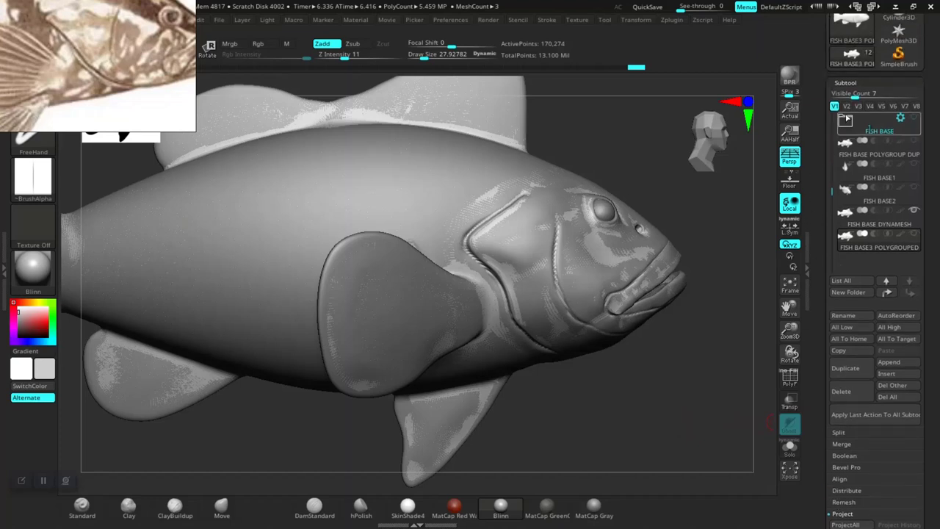
# Raise the fish to subdivision level 4 and reopen the subtool list
pyautogui.click(850, 87)
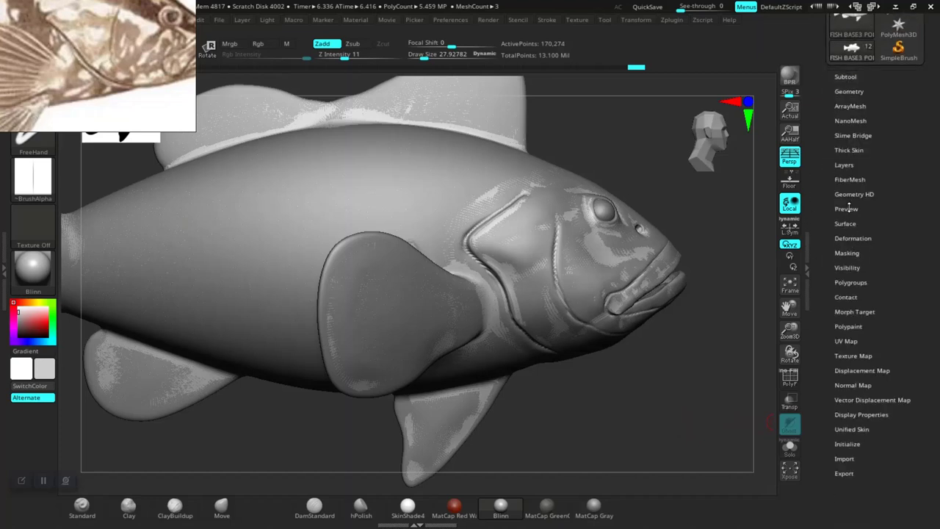
pyautogui.click(849, 91)
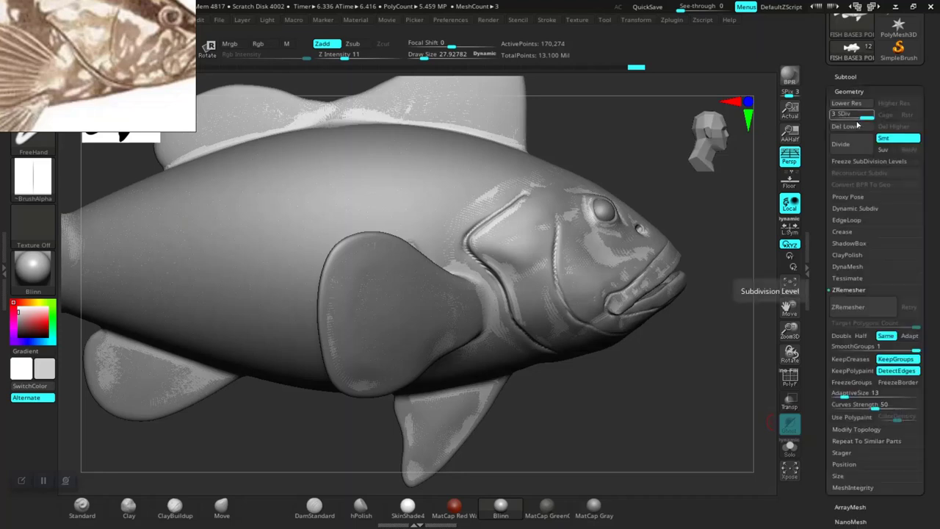
pyautogui.click(845, 145)
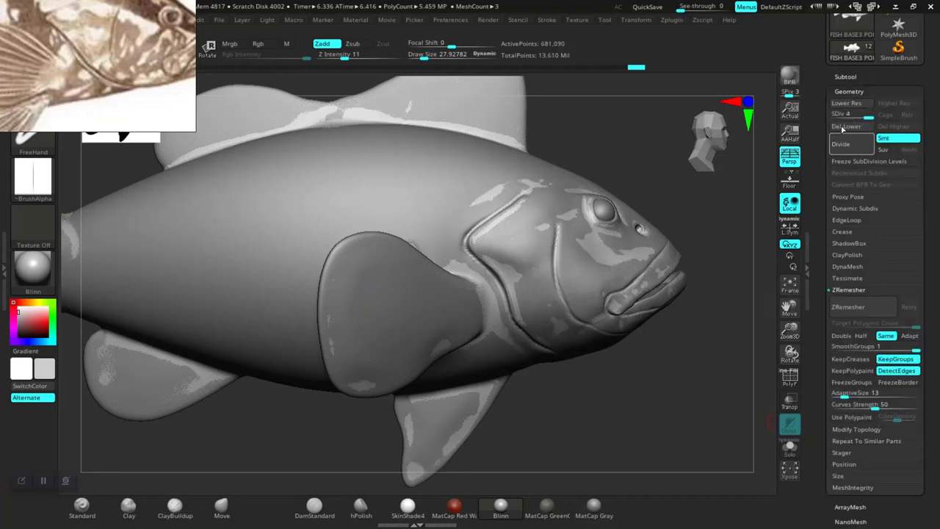
pyautogui.click(845, 77)
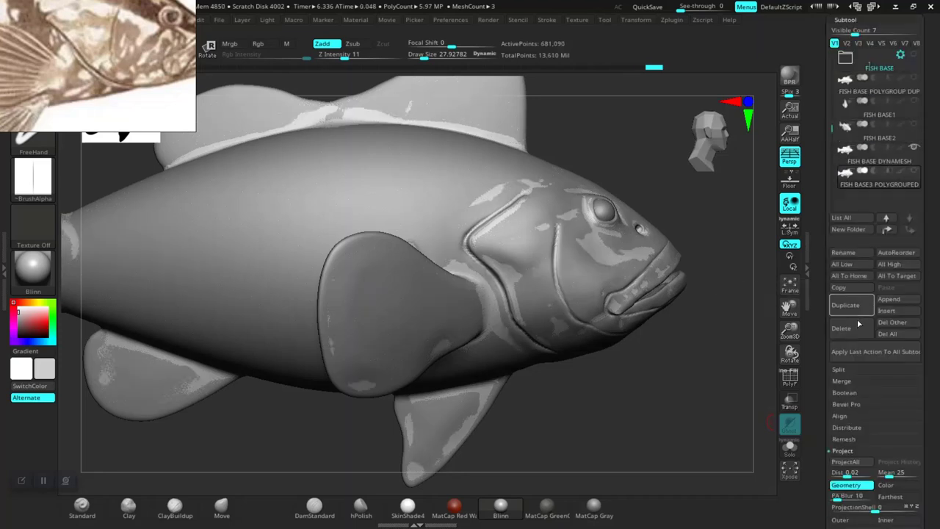
# Run ProjectAll onto the fish, then solo it and orbit to inspect the projected details
pyautogui.click(845, 462)
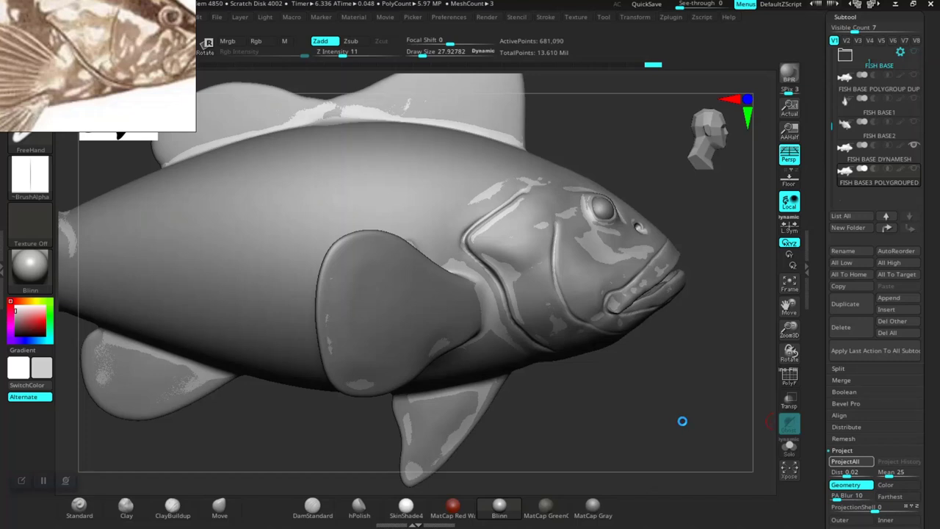
pyautogui.click(789, 445)
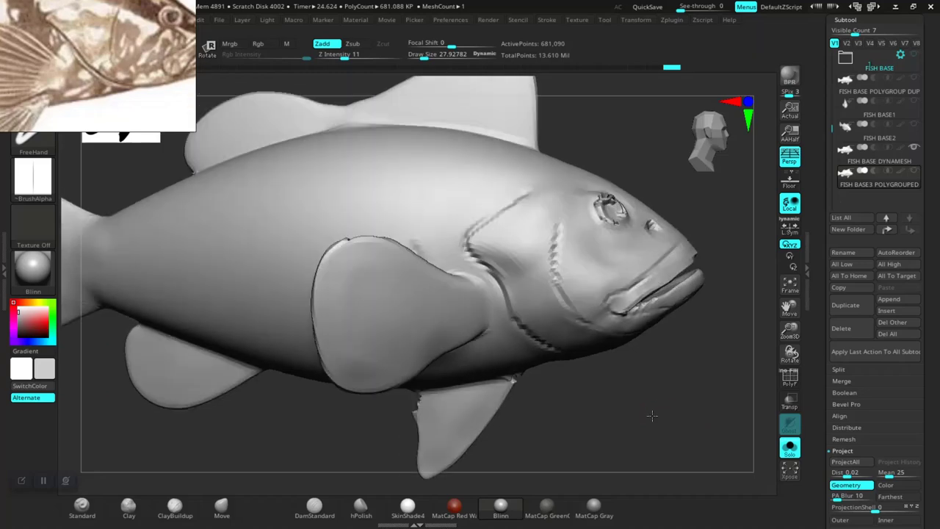
pyautogui.moveTo(652, 415)
pyautogui.mouseDown()
pyautogui.moveTo(657, 444)
pyautogui.moveTo(682, 416)
pyautogui.moveTo(704, 314)
pyautogui.moveTo(636, 320)
pyautogui.mouseUp()
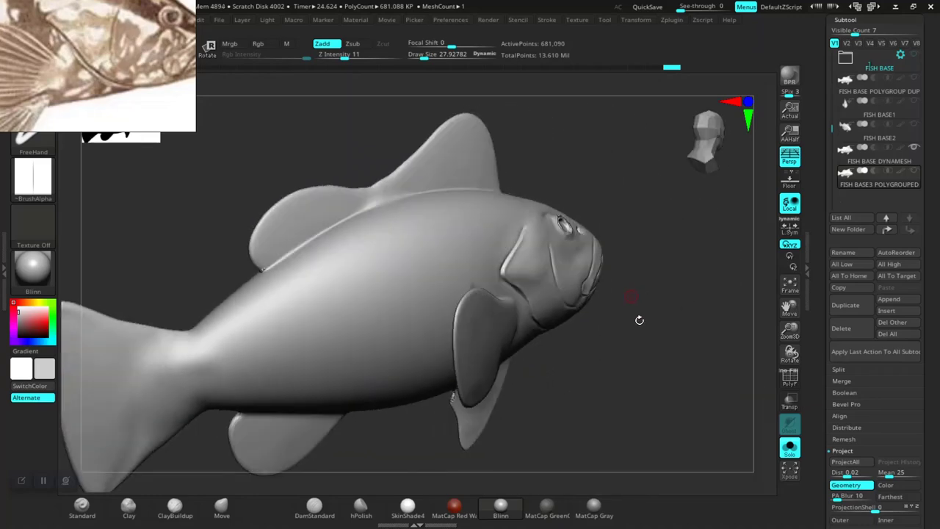
pyautogui.moveTo(651, 392)
pyautogui.mouseDown()
pyautogui.moveTo(585, 374)
pyautogui.moveTo(615, 423)
pyautogui.moveTo(575, 392)
pyautogui.moveTo(596, 436)
pyautogui.moveTo(619, 356)
pyautogui.moveTo(612, 369)
pyautogui.mouseUp()
# Select the Morph brush from the M-filtered library and dismiss both missing-morph-target notes
pyautogui.press('b')
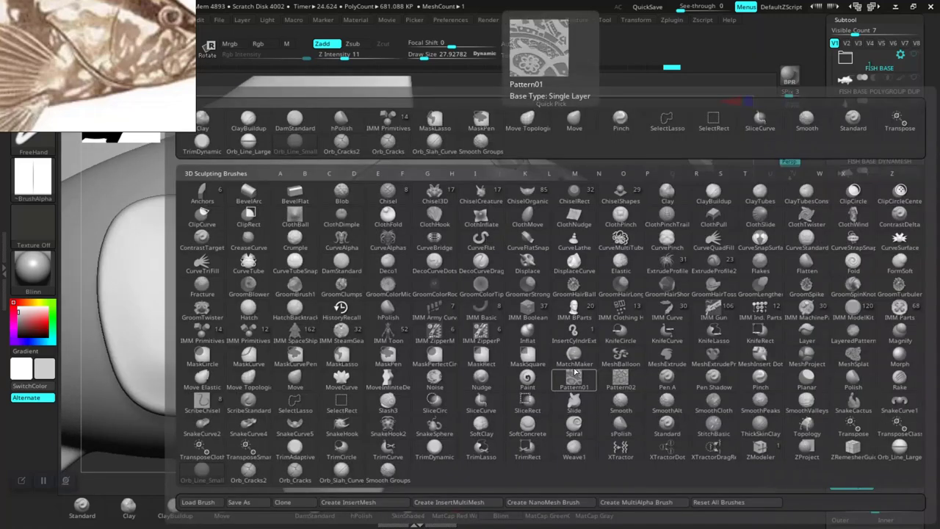
pyautogui.press('m')
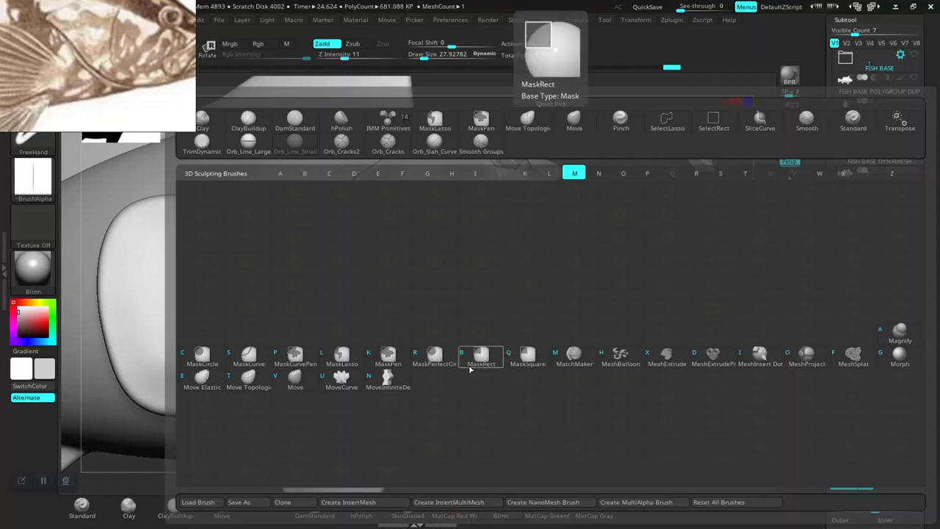
pyautogui.click(893, 357)
pyautogui.moveTo(650, 370); pyautogui.dragTo(608, 369)
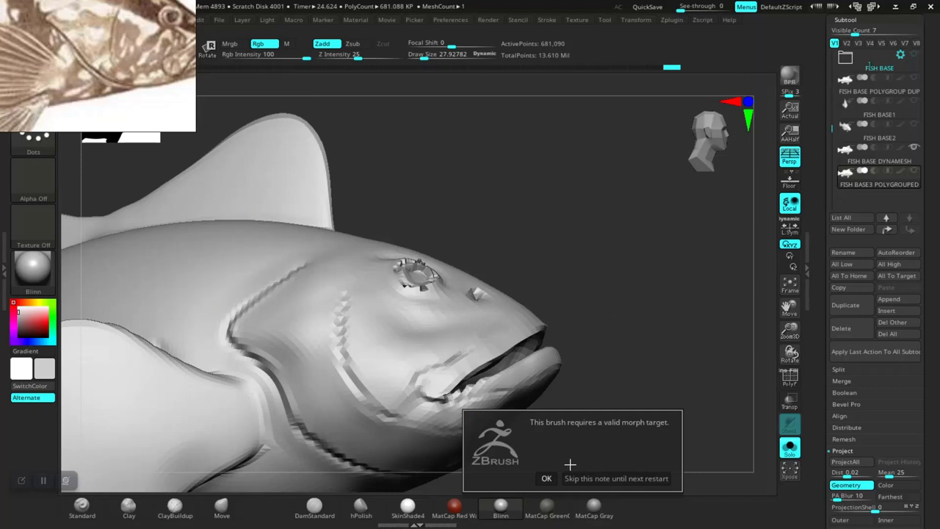
pyautogui.click(439, 316)
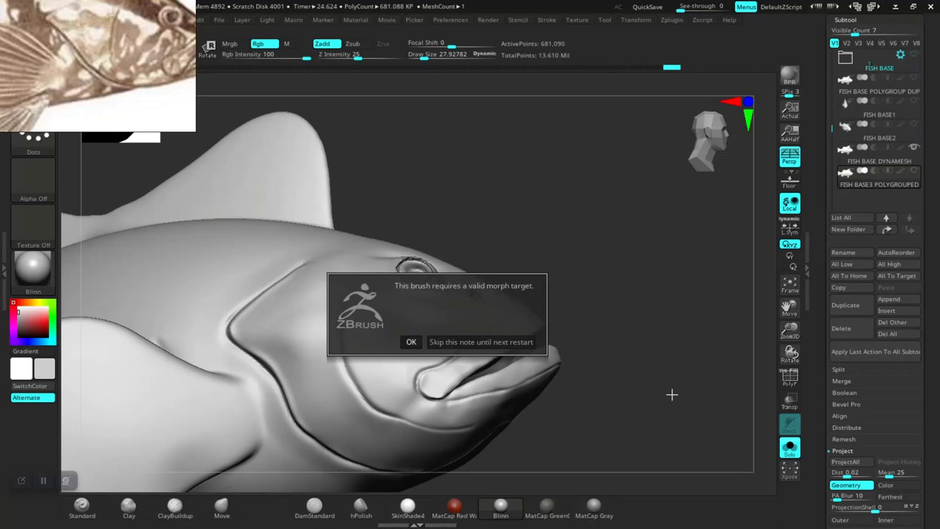
pyautogui.click(414, 344)
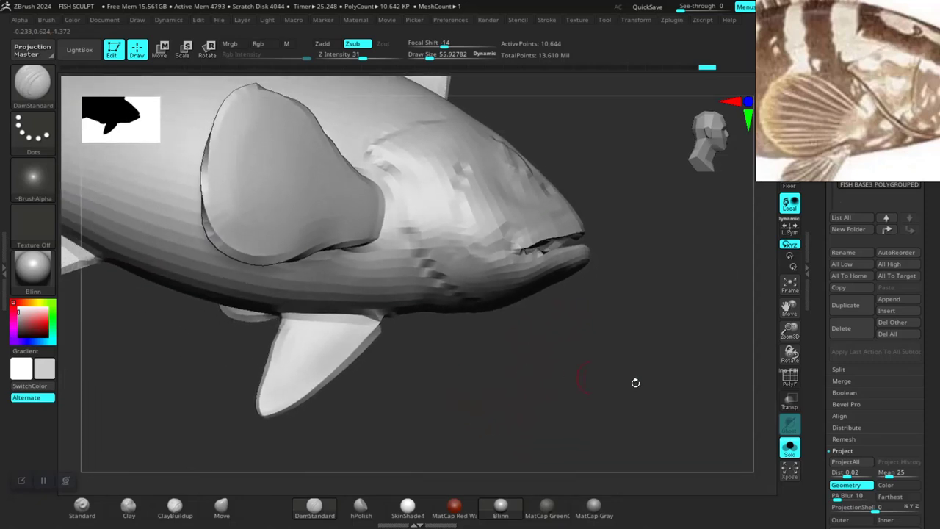
# Delete the old morph target and store a new one at the lowest subdivision level
pyautogui.moveTo(818, 425); pyautogui.dragTo(813, 334)
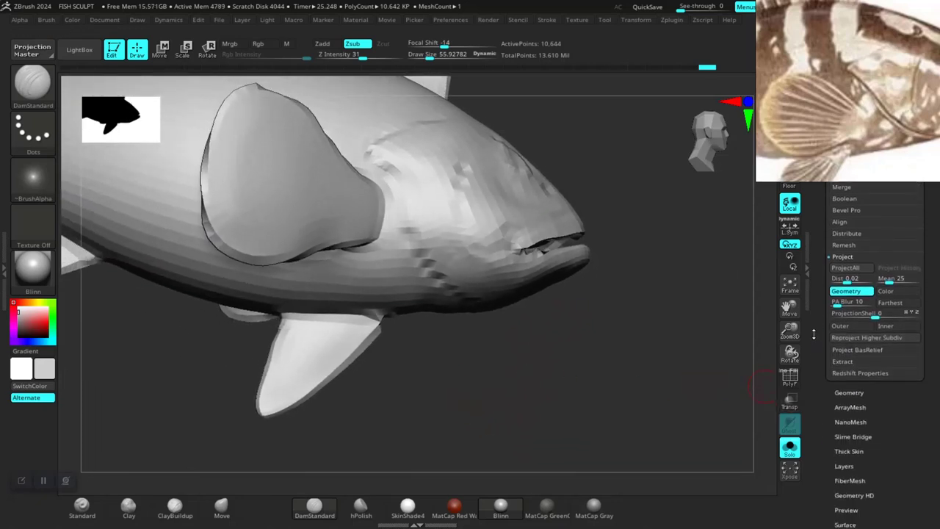
pyautogui.scroll(-3, 814, 334)
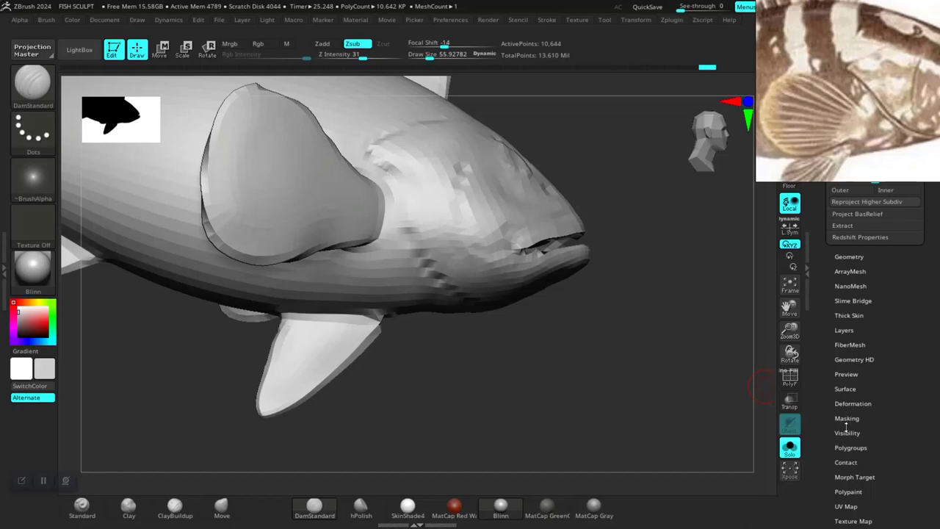
pyautogui.click(849, 475)
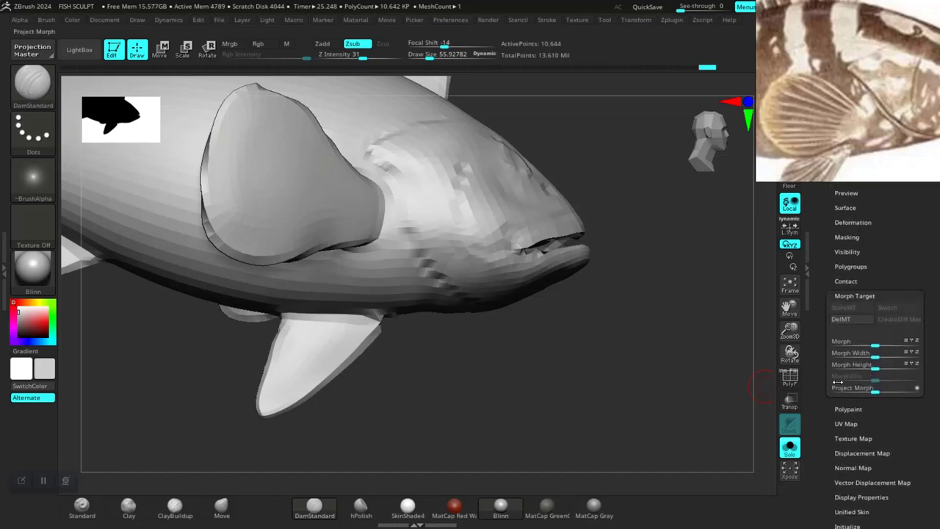
pyautogui.click(849, 324)
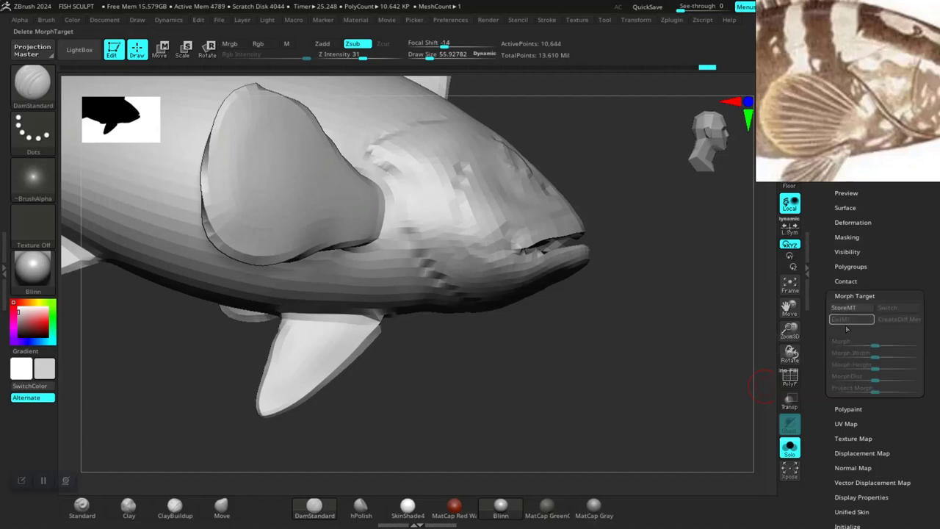
pyautogui.click(844, 311)
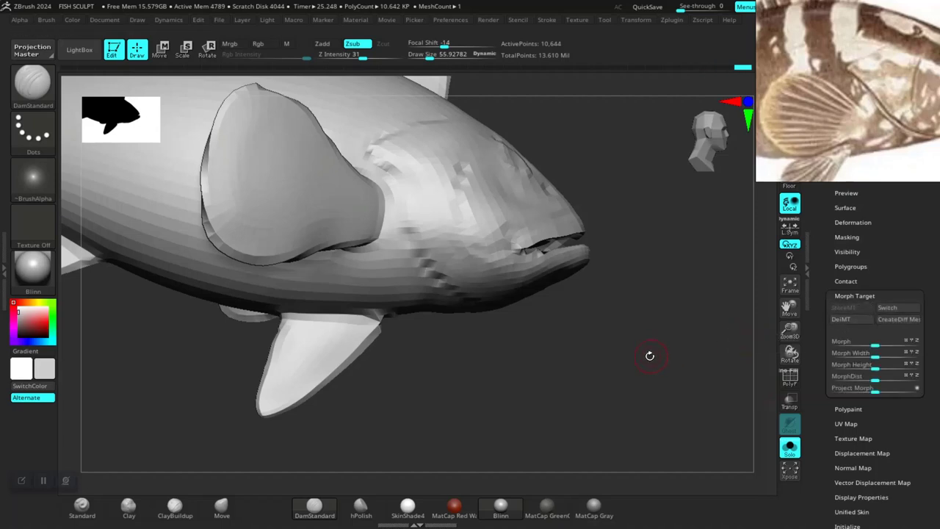
pyautogui.click(884, 308)
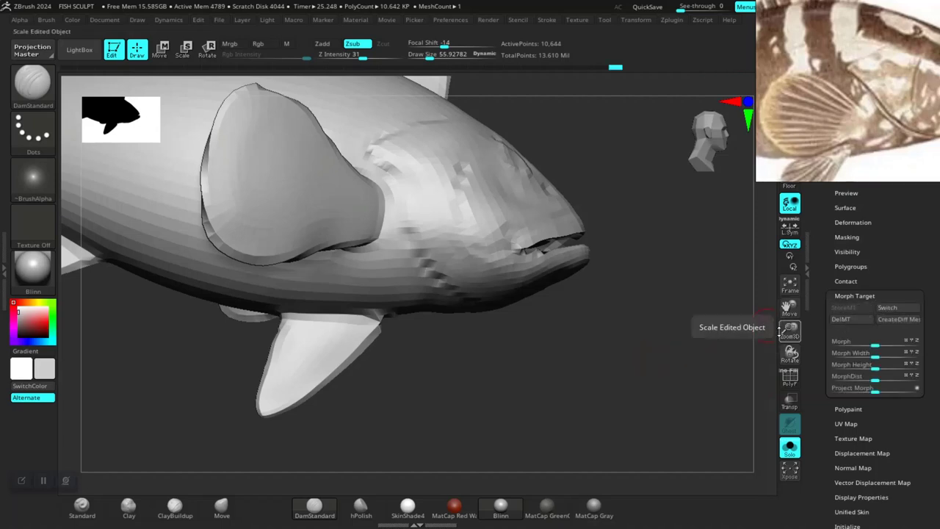
# Return the fish to its highest subdivision level
pyautogui.moveTo(568, 352); pyautogui.dragTo(564, 380)
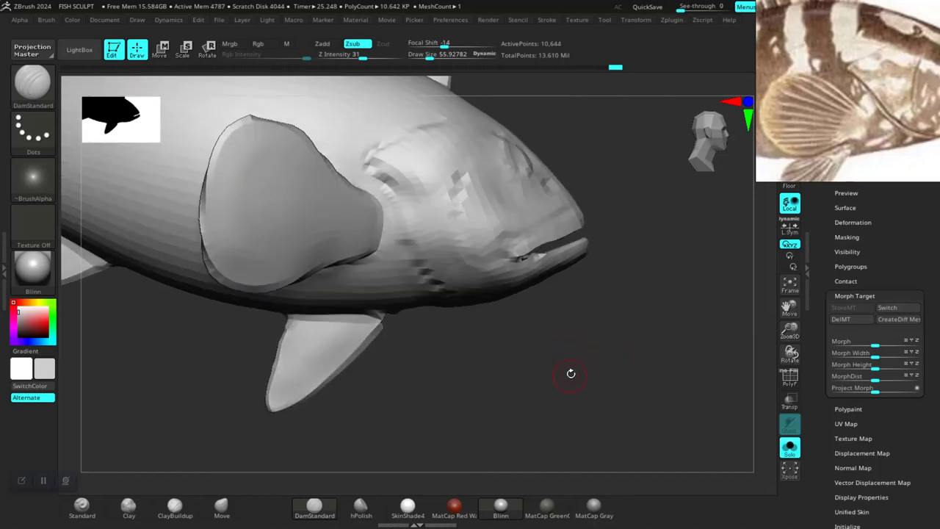
pyautogui.press('d')
pyautogui.press('d')
pyautogui.press('d')
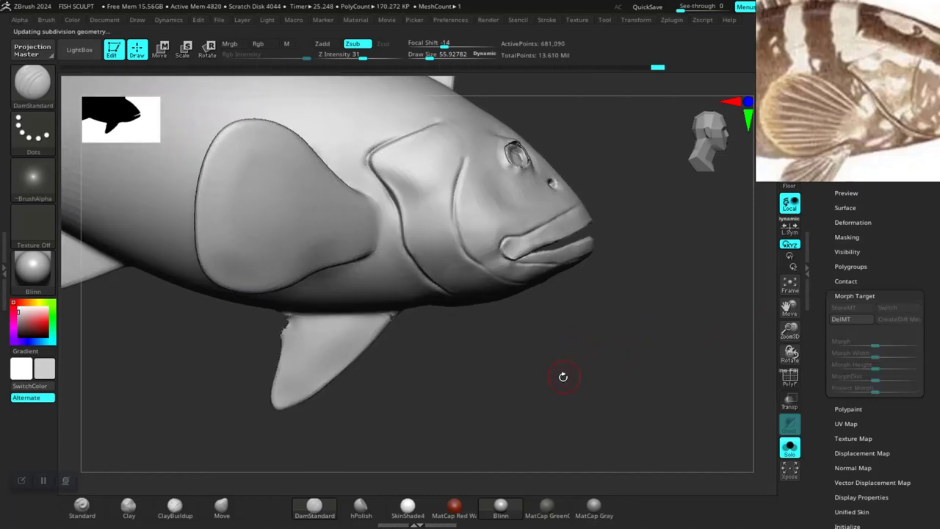
pyautogui.press('b')
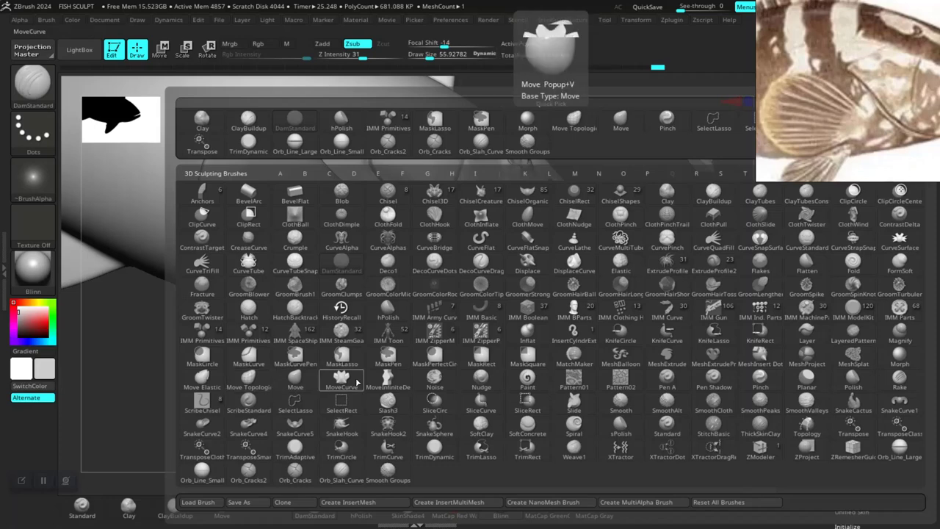
# Test the Morph brush on the eye, zoom in close, and clear the missing-morph-target notes
pyautogui.click(890, 360)
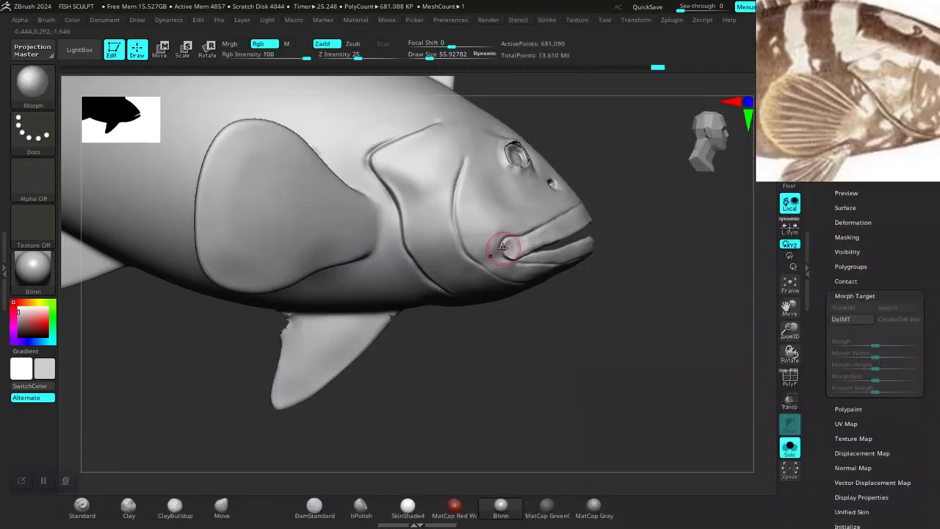
pyautogui.click(516, 154)
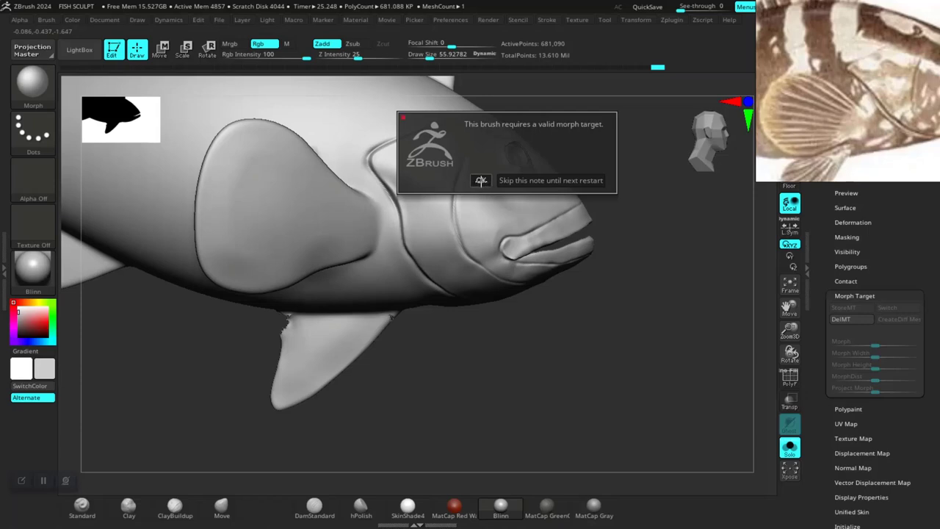
pyautogui.click(480, 179)
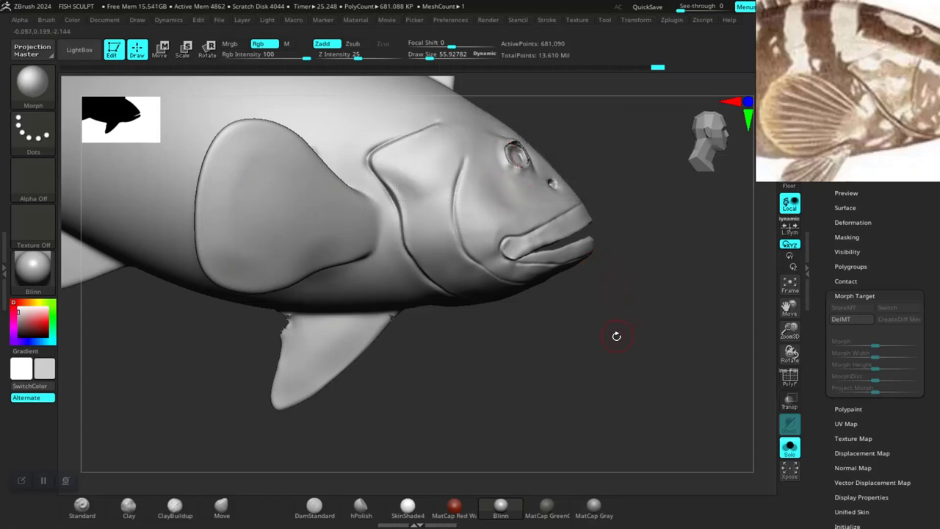
pyautogui.moveTo(616, 336)
pyautogui.mouseDown()
pyautogui.moveTo(634, 305)
pyautogui.moveTo(585, 284)
pyautogui.mouseUp()
pyautogui.moveTo(532, 414)
pyautogui.mouseDown()
pyautogui.moveTo(535, 262)
pyautogui.moveTo(619, 340)
pyautogui.mouseUp()
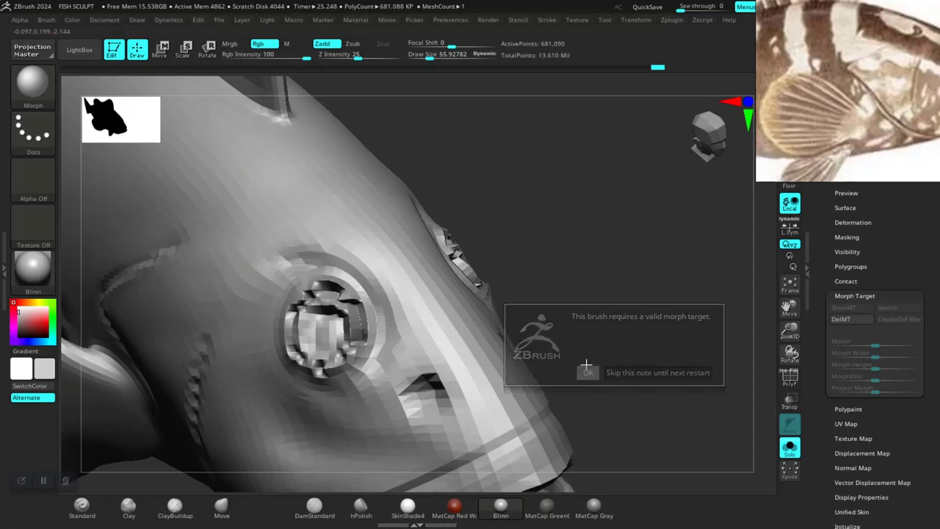
pyautogui.moveTo(587, 371)
pyautogui.mouseDown()
pyautogui.moveTo(578, 295)
pyautogui.moveTo(548, 297)
pyautogui.mouseUp()
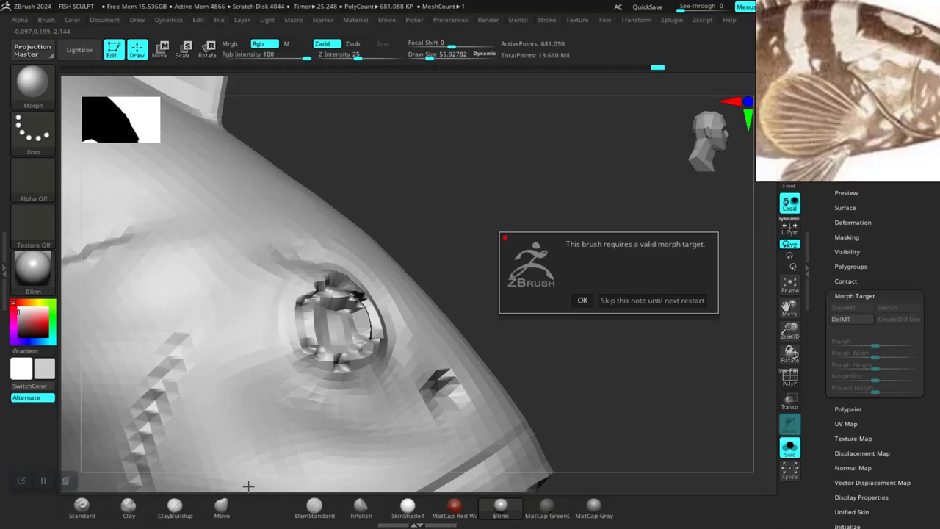
pyautogui.click(579, 301)
# Switch to the Move brush and delete the stored morph target
pyautogui.click(221, 505)
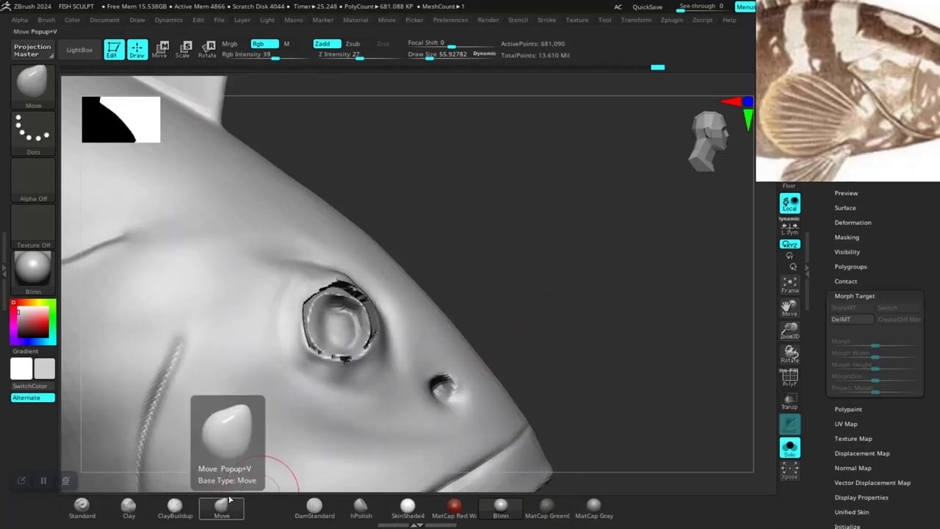
pyautogui.scroll(3, 541, 209)
pyautogui.scroll(2, 552, 233)
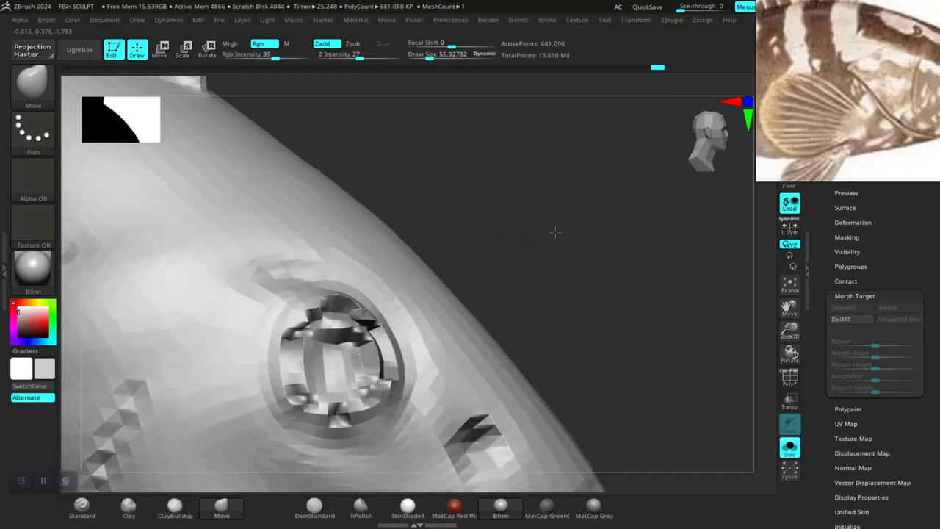
pyautogui.click(841, 319)
pyautogui.moveTo(598, 245); pyautogui.dragTo(588, 253)
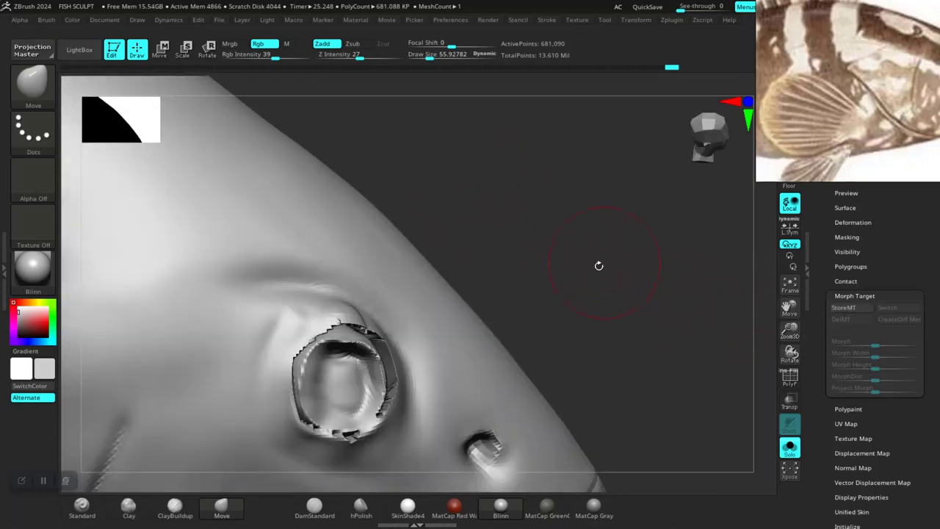
pyautogui.scroll(3, 591, 279)
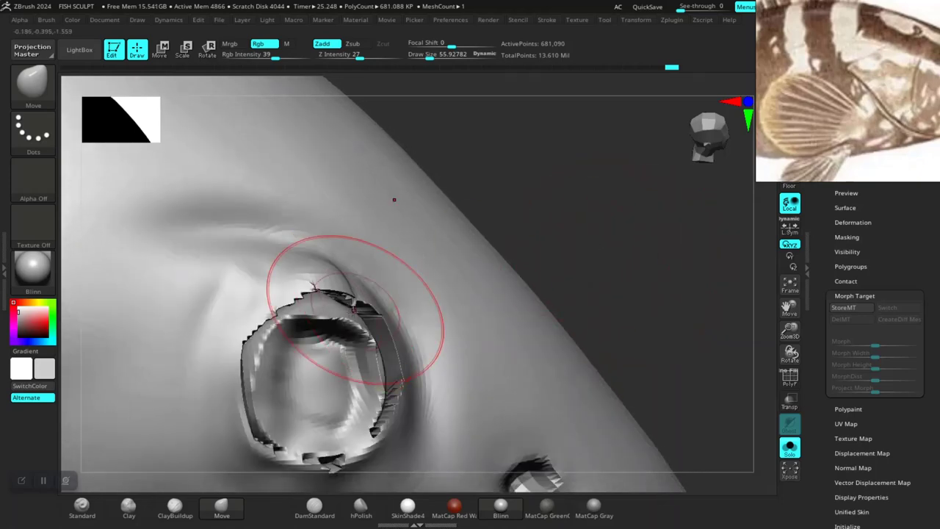
# Smooth the eyelid edge, isolate the purple eye polygroup with PolyF, then unhide the body
pyautogui.press('space')
pyautogui.moveTo(349, 310)
pyautogui.mouseDown()
pyautogui.moveTo(339, 311)
pyautogui.moveTo(340, 295)
pyautogui.mouseUp()
pyautogui.hotkey('shift', 'f')
pyautogui.moveTo(558, 206)
pyautogui.mouseDown()
pyautogui.moveTo(596, 249)
pyautogui.moveTo(514, 286)
pyautogui.mouseUp()
pyautogui.keyDown('ctrl'); pyautogui.keyDown('shift'); pyautogui.click(335, 300); pyautogui.keyUp('shift'); pyautogui.keyUp('ctrl')
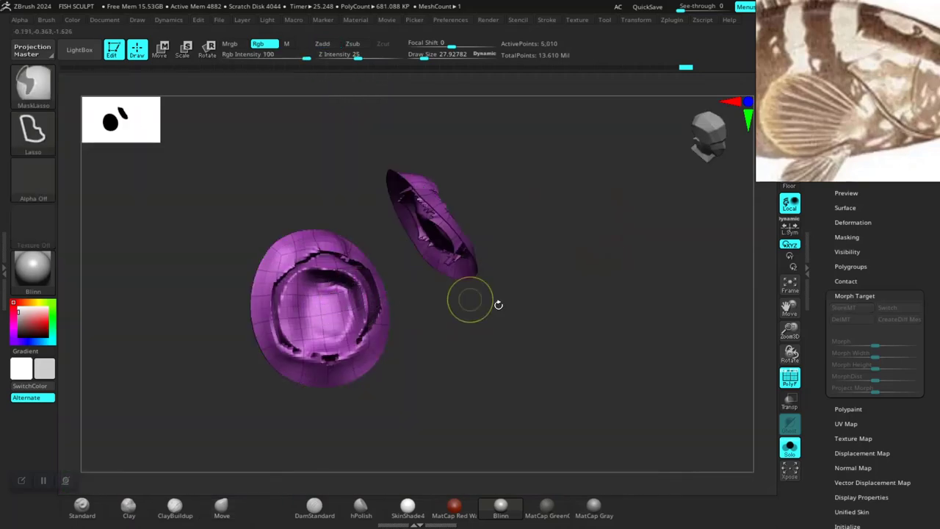
pyautogui.keyDown('ctrl'); pyautogui.keyDown('shift'); pyautogui.click(552, 328); pyautogui.keyUp('shift'); pyautogui.keyUp('ctrl')
pyautogui.moveTo(579, 311); pyautogui.dragTo(581, 278)
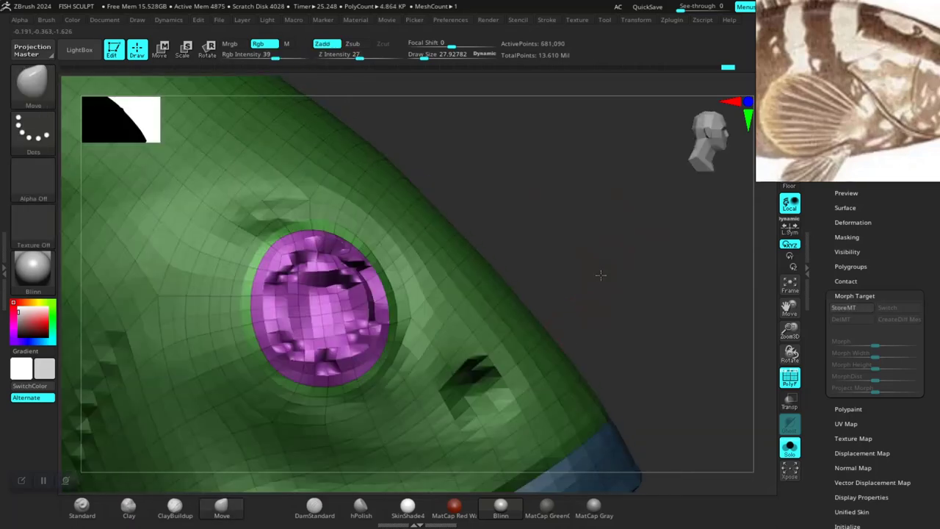
pyautogui.hotkey('shift', 'f')
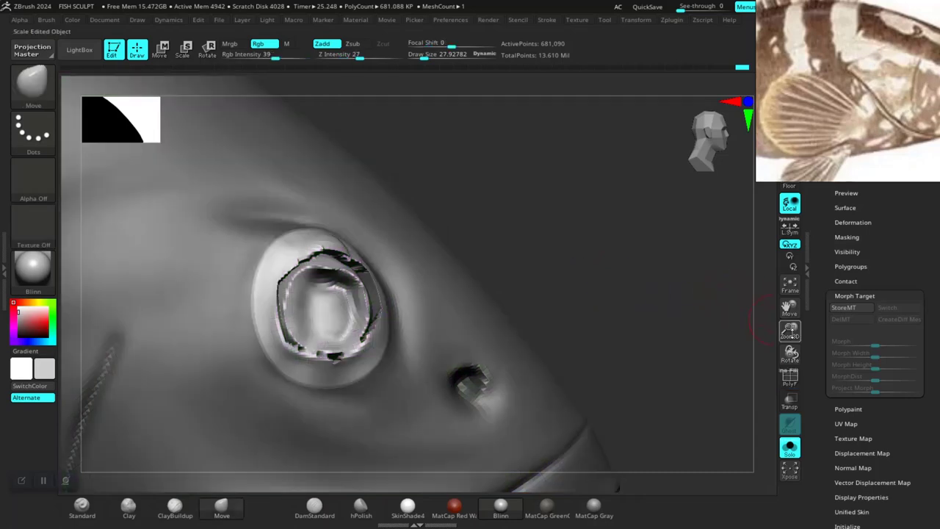
pyautogui.scroll(5, 819, 360)
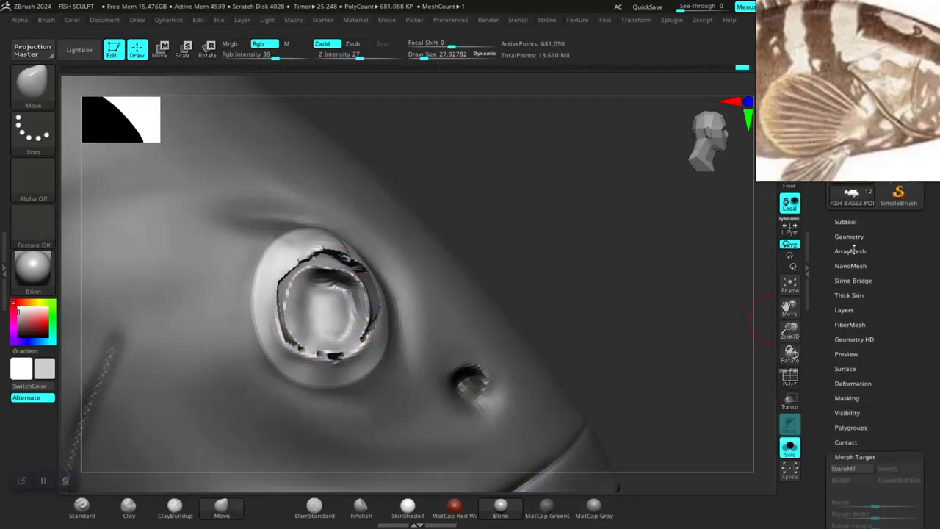
# Mask the eye ring and apply Polish, Polish Crisp Edges and Relax deformations to it
pyautogui.click(844, 381)
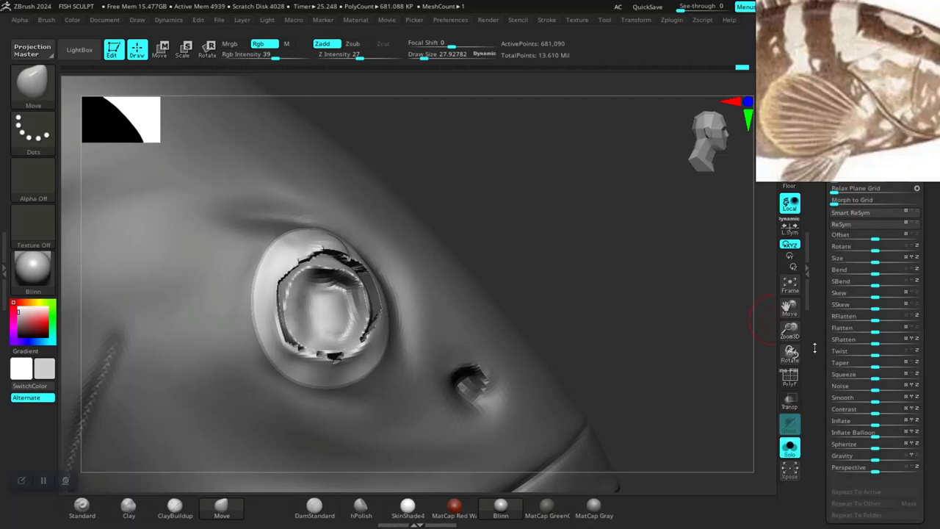
pyautogui.scroll(-5, 814, 367)
pyautogui.scroll(3, 814, 356)
pyautogui.moveTo(832, 317); pyautogui.dragTo(836, 317)
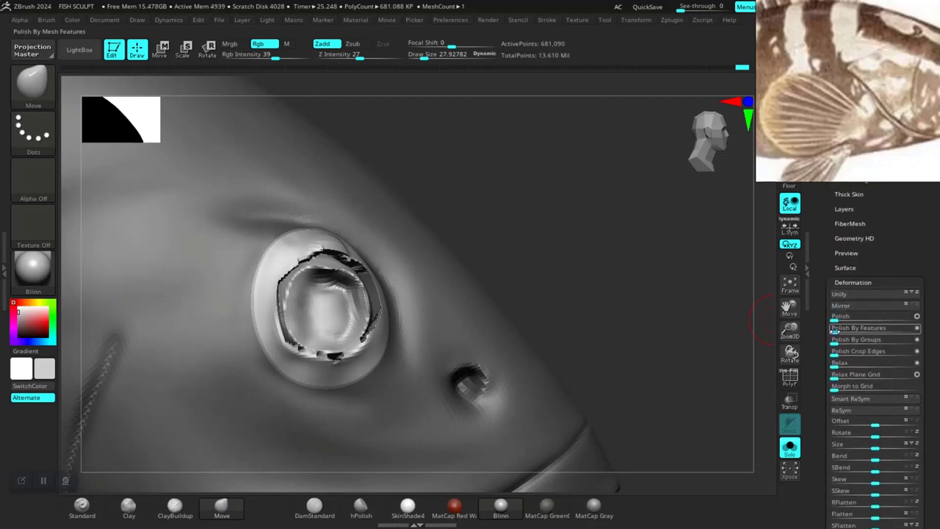
pyautogui.press('ctrl')
pyautogui.keyDown('ctrl'); pyautogui.click(671, 315); pyautogui.keyUp('ctrl')
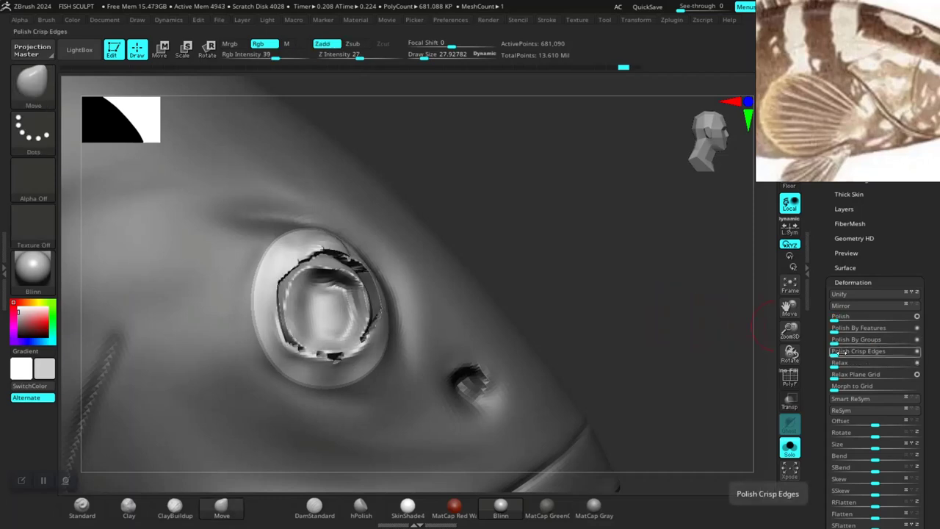
pyautogui.moveTo(835, 352); pyautogui.dragTo(857, 361)
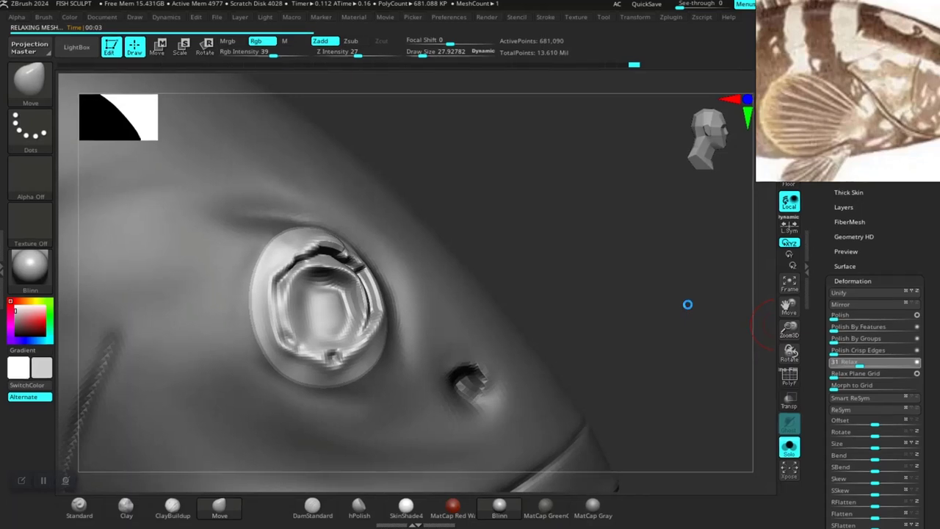
pyautogui.click(687, 303)
# Reapply Polish Crisp Edges and Polish By Features to the eye, then smooth the ring
pyautogui.moveTo(681, 307); pyautogui.dragTo(622, 300, button='right')
pyautogui.hotkey('shift', 'd')
pyautogui.hotkey('shift', 'd')
pyautogui.hotkey('shift', 'd')
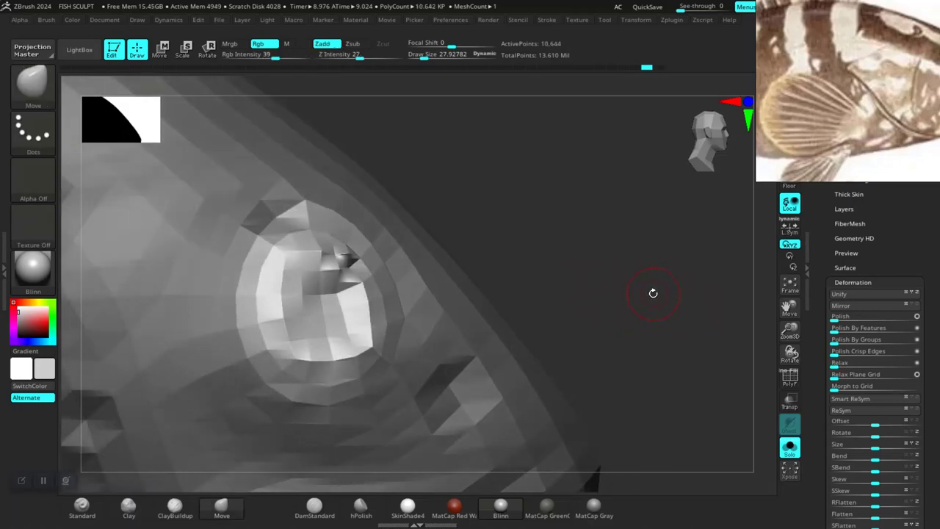
pyautogui.press('d')
pyautogui.press('d')
pyautogui.press('d')
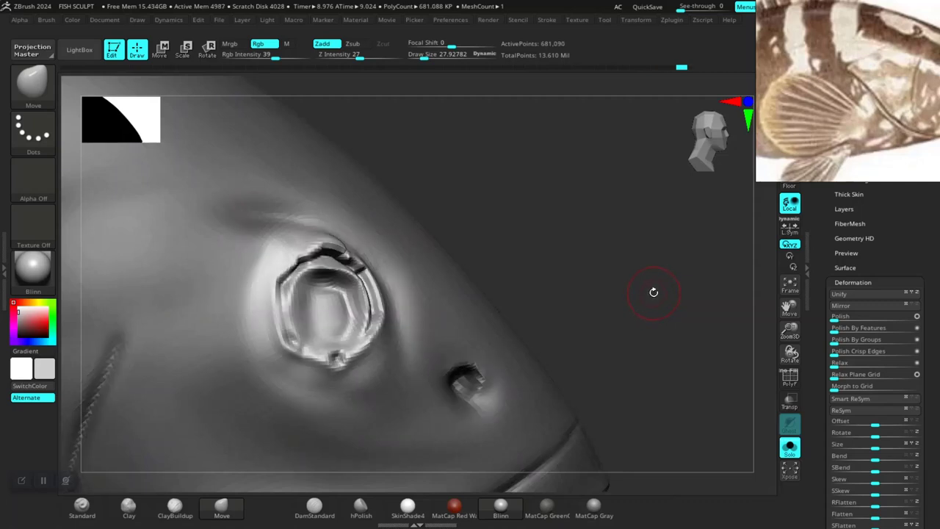
pyautogui.click(838, 351)
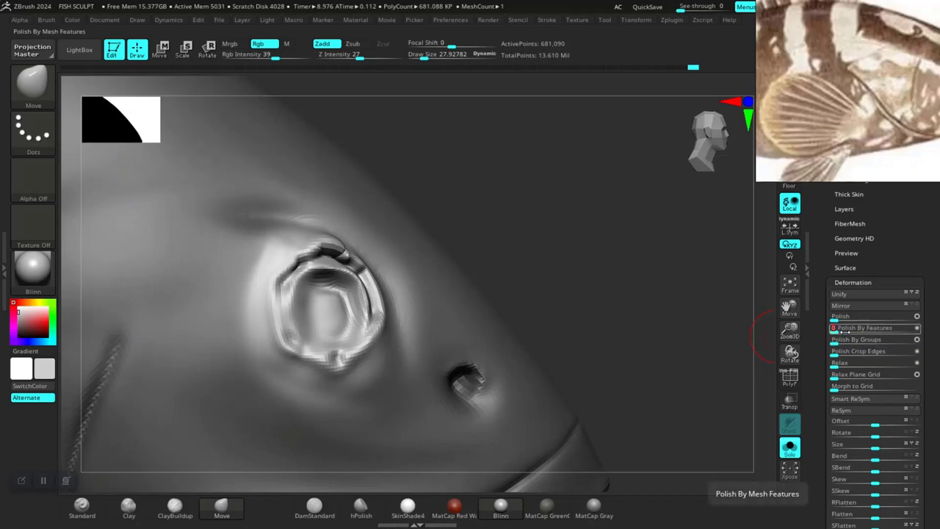
pyautogui.click(841, 330)
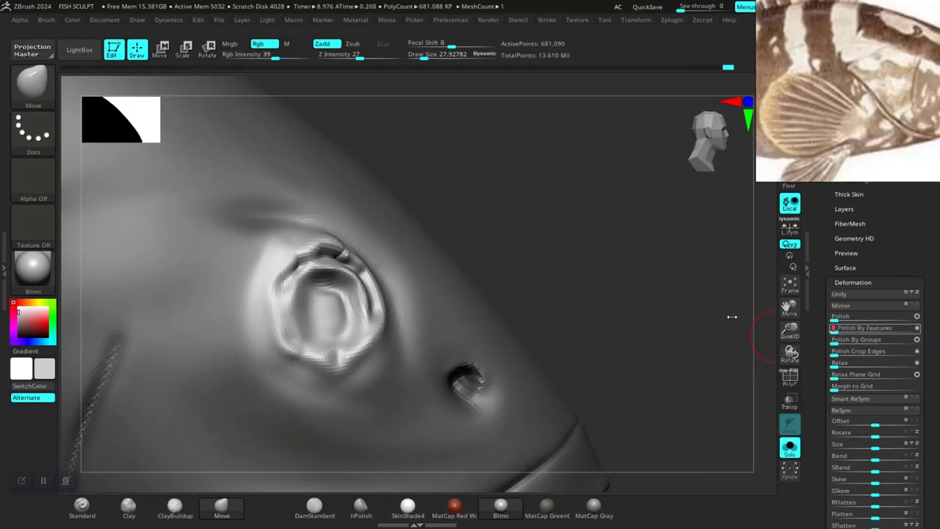
pyautogui.moveTo(608, 242); pyautogui.dragTo(558, 220)
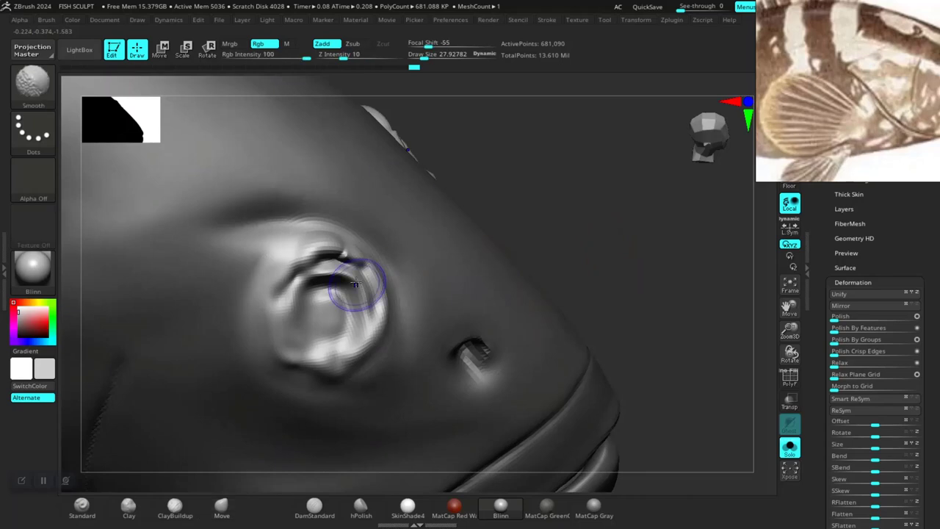
# Smooth the eye ring into a clean rounded bulge, checking it against the polygroup colours
pyautogui.keyDown('shift'); pyautogui.moveTo(346, 283); pyautogui.dragTo(340, 189); pyautogui.keyUp('shift')
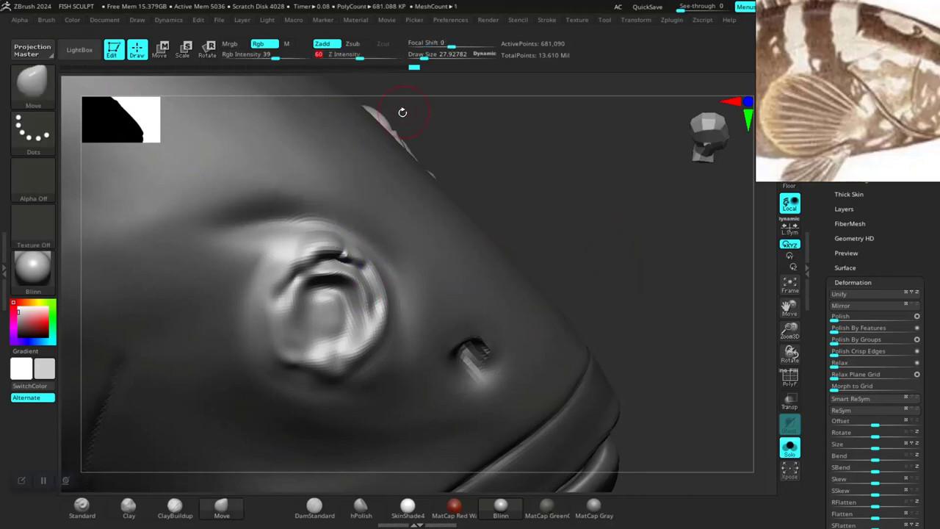
pyautogui.press('space')
pyautogui.moveTo(325, 252)
pyautogui.keyDown('shift'); pyautogui.mouseDown()
pyautogui.moveTo(346, 271)
pyautogui.moveTo(341, 334)
pyautogui.moveTo(305, 352)
pyautogui.moveTo(309, 256)
pyautogui.moveTo(338, 252)
pyautogui.mouseUp(); pyautogui.keyUp('shift')
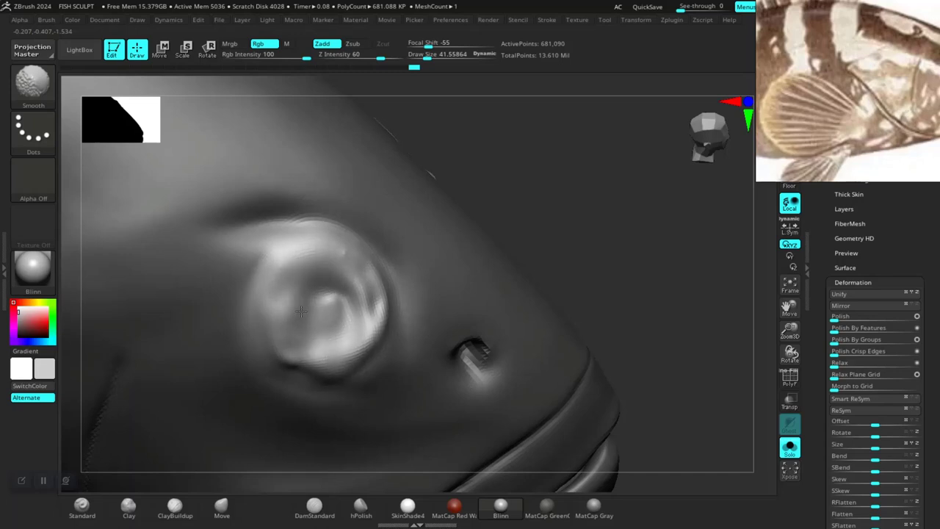
pyautogui.keyDown('shift'); pyautogui.moveTo(301, 312); pyautogui.dragTo(353, 332); pyautogui.keyUp('shift')
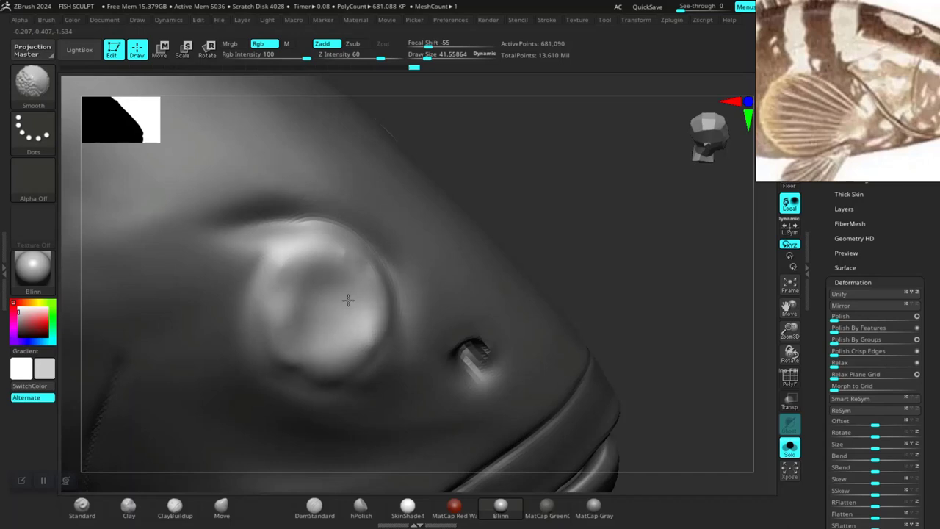
pyautogui.hotkey('shift', 'f')
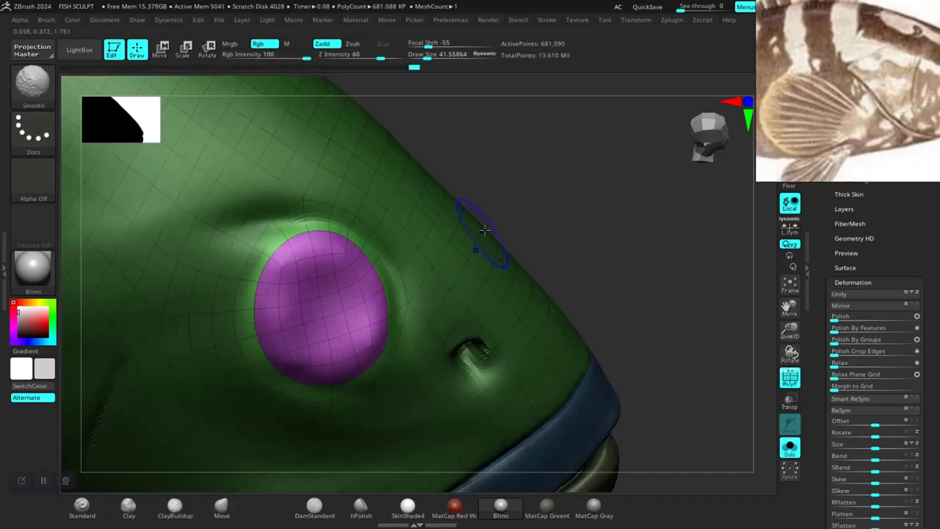
pyautogui.hotkey('shift', 'f')
pyautogui.moveTo(602, 231)
pyautogui.mouseDown()
pyautogui.moveTo(577, 195)
pyautogui.moveTo(619, 211)
pyautogui.moveTo(592, 204)
pyautogui.moveTo(546, 289)
pyautogui.moveTo(588, 328)
pyautogui.moveTo(571, 372)
pyautogui.moveTo(529, 395)
pyautogui.moveTo(568, 318)
pyautogui.moveTo(522, 297)
pyautogui.moveTo(484, 386)
pyautogui.moveTo(581, 392)
pyautogui.moveTo(567, 393)
pyautogui.moveTo(636, 382)
pyautogui.moveTo(512, 372)
pyautogui.moveTo(530, 351)
pyautogui.moveTo(683, 298)
pyautogui.moveTo(614, 209)
pyautogui.moveTo(568, 236)
pyautogui.moveTo(595, 283)
pyautogui.moveTo(660, 311)
pyautogui.moveTo(417, 356)
pyautogui.moveTo(461, 362)
pyautogui.moveTo(446, 353)
pyautogui.moveTo(524, 336)
pyautogui.moveTo(666, 353)
pyautogui.moveTo(610, 344)
pyautogui.mouseUp()
# Shrink the Smooth brush to about 23 and soften the crease along the mouth edge
pyautogui.press('space')
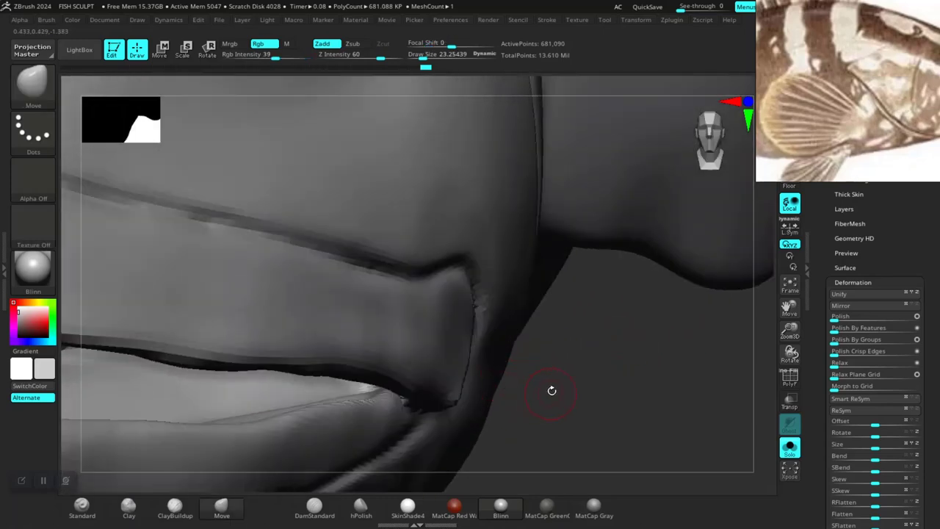
pyautogui.moveTo(551, 390); pyautogui.dragTo(478, 336)
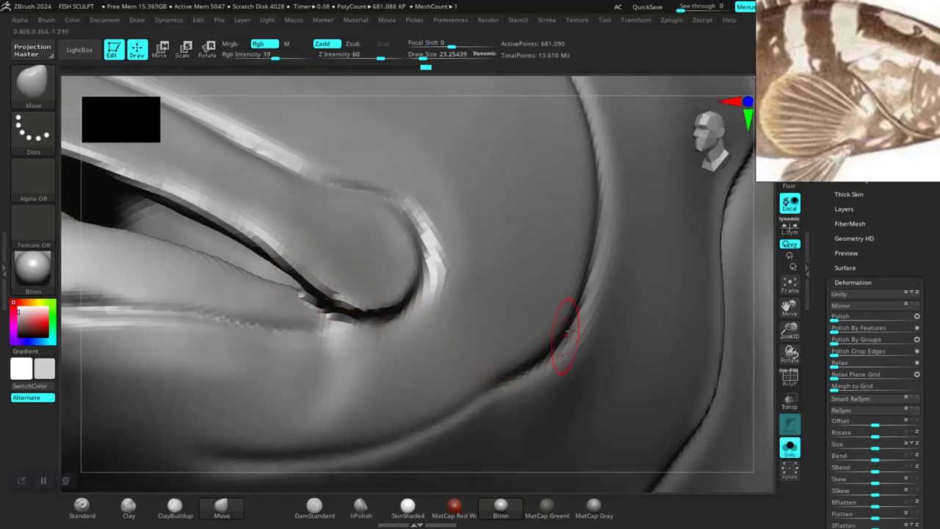
pyautogui.press('f')
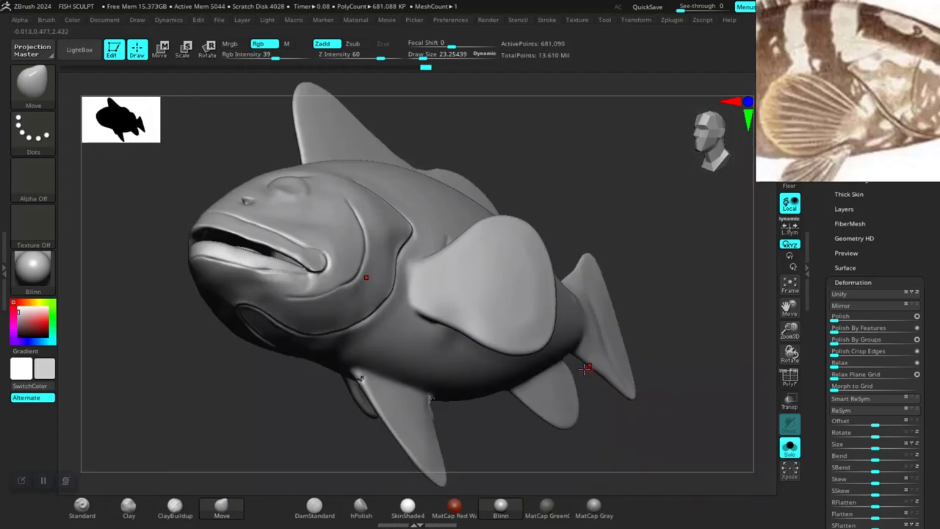
pyautogui.moveTo(591, 375)
pyautogui.mouseDown()
pyautogui.moveTo(641, 437)
pyautogui.moveTo(555, 368)
pyautogui.moveTo(593, 347)
pyautogui.moveTo(512, 325)
pyautogui.moveTo(581, 231)
pyautogui.moveTo(527, 357)
pyautogui.moveTo(598, 273)
pyautogui.moveTo(520, 317)
pyautogui.moveTo(581, 362)
pyautogui.moveTo(514, 377)
pyautogui.moveTo(506, 345)
pyautogui.moveTo(521, 323)
pyautogui.moveTo(513, 286)
pyautogui.moveTo(536, 308)
pyautogui.moveTo(469, 418)
pyautogui.mouseUp()
pyautogui.moveTo(316, 337)
pyautogui.mouseDown()
pyautogui.moveTo(384, 301)
pyautogui.moveTo(529, 306)
pyautogui.moveTo(485, 278)
pyautogui.moveTo(507, 295)
pyautogui.moveTo(511, 280)
pyautogui.mouseUp()
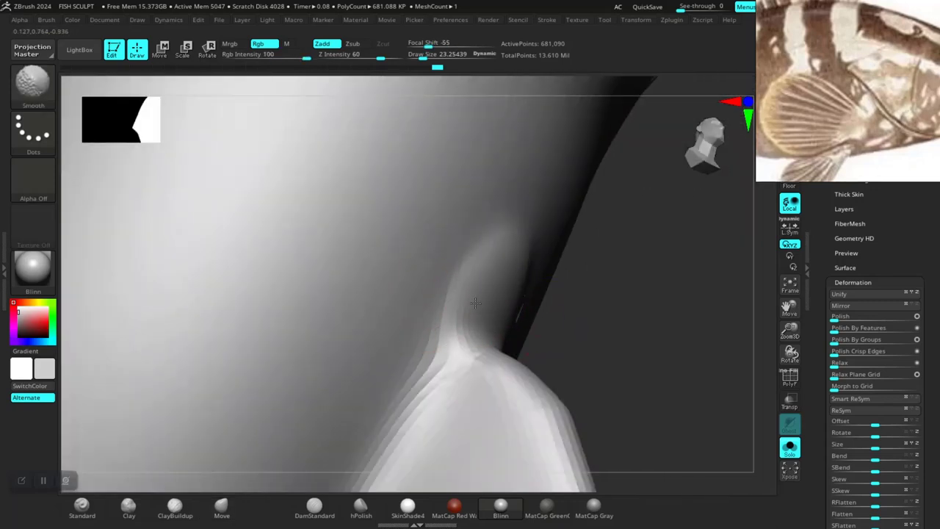
pyautogui.moveTo(534, 328)
pyautogui.mouseDown()
pyautogui.moveTo(611, 303)
pyautogui.moveTo(599, 359)
pyautogui.mouseUp()
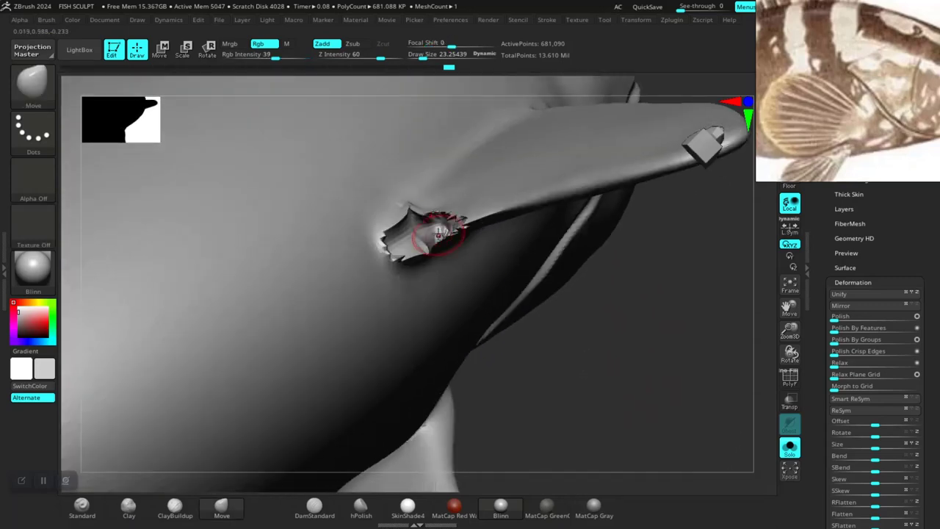
# Smooth away the broken geometry and crease at the fin base, then orbit around to check it
pyautogui.press('shift')
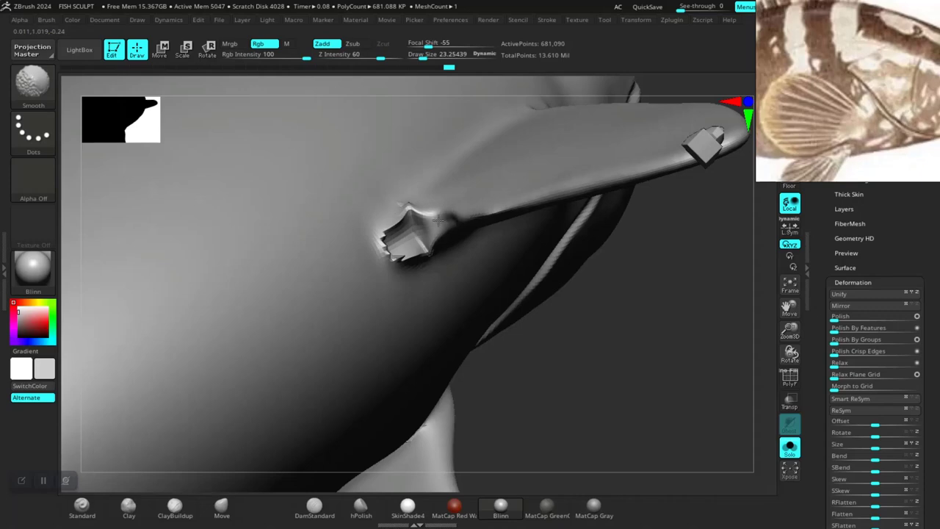
pyautogui.keyDown('shift'); pyautogui.moveTo(424, 211); pyautogui.dragTo(386, 254); pyautogui.keyUp('shift')
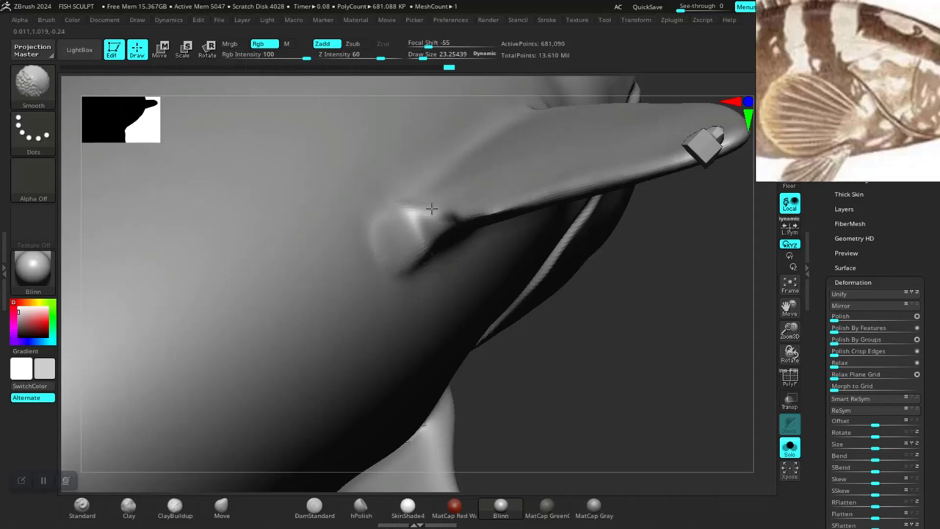
pyautogui.moveTo(667, 315); pyautogui.dragTo(667, 247)
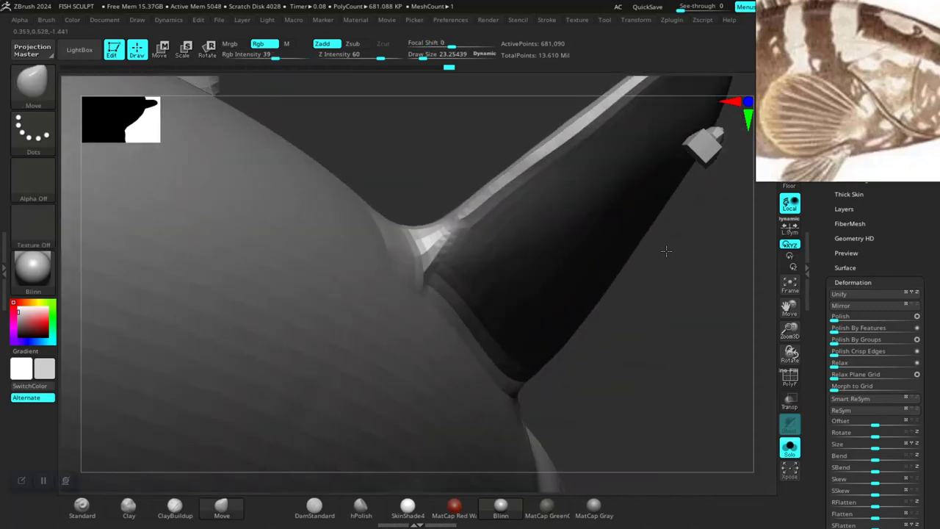
pyautogui.keyDown('shift'); pyautogui.moveTo(470, 221); pyautogui.dragTo(414, 278); pyautogui.keyUp('shift')
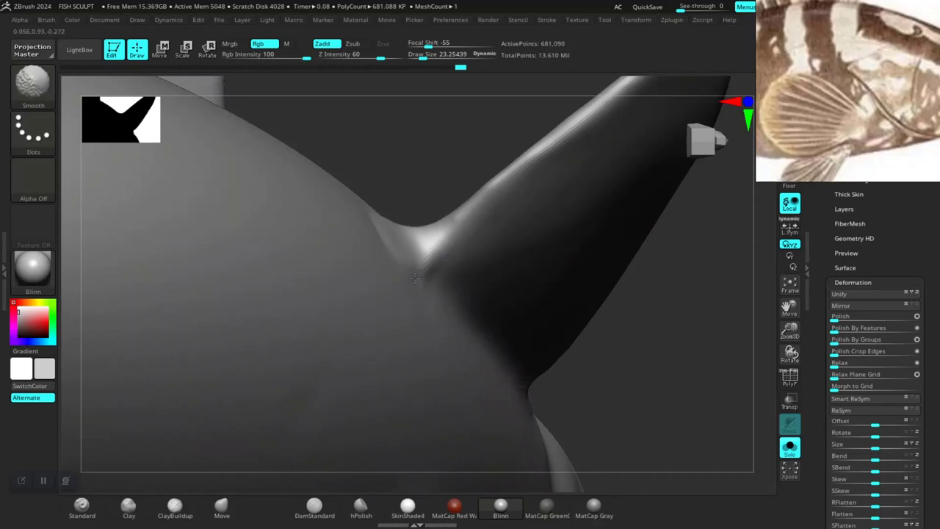
pyautogui.press('f')
pyautogui.moveTo(646, 308)
pyautogui.mouseDown()
pyautogui.moveTo(599, 353)
pyautogui.moveTo(610, 316)
pyautogui.moveTo(585, 344)
pyautogui.moveTo(531, 374)
pyautogui.moveTo(556, 311)
pyautogui.moveTo(566, 328)
pyautogui.moveTo(637, 288)
pyautogui.moveTo(577, 369)
pyautogui.moveTo(592, 359)
pyautogui.moveTo(577, 287)
pyautogui.moveTo(589, 225)
pyautogui.moveTo(554, 342)
pyautogui.moveTo(582, 283)
pyautogui.moveTo(615, 363)
pyautogui.moveTo(567, 410)
pyautogui.mouseUp()
pyautogui.moveTo(489, 386)
pyautogui.mouseDown()
pyautogui.moveTo(528, 447)
pyautogui.moveTo(354, 360)
pyautogui.moveTo(420, 386)
pyautogui.mouseUp()
pyautogui.moveTo(463, 190); pyautogui.dragTo(540, 220)
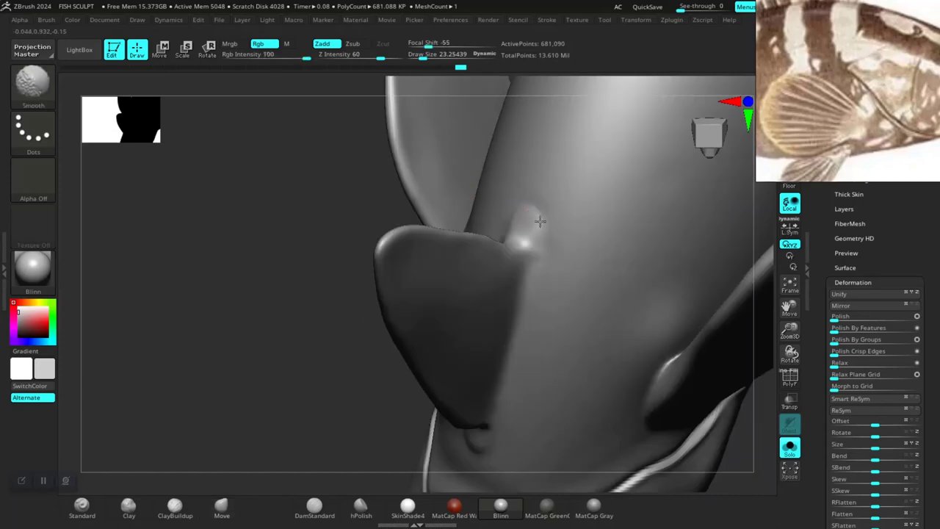
pyautogui.keyDown('shift'); pyautogui.moveTo(371, 414); pyautogui.dragTo(348, 357); pyautogui.keyUp('shift')
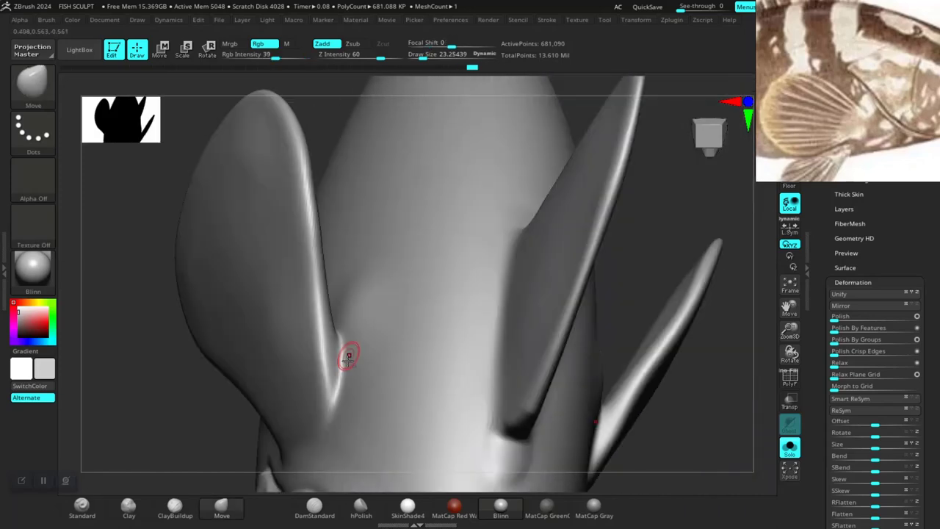
pyautogui.moveTo(675, 445); pyautogui.dragTo(477, 345)
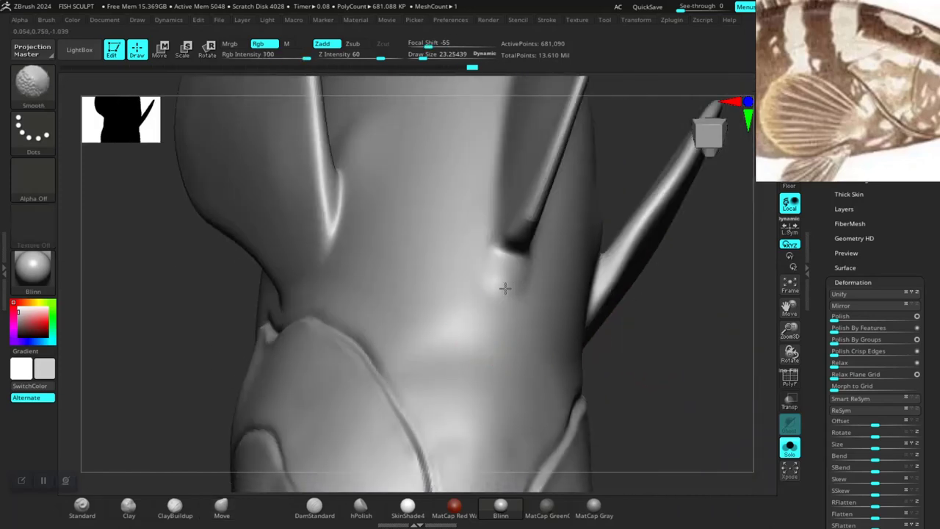
pyautogui.moveTo(678, 386)
pyautogui.mouseDown()
pyautogui.moveTo(610, 375)
pyautogui.moveTo(604, 308)
pyautogui.moveTo(608, 377)
pyautogui.moveTo(634, 284)
pyautogui.moveTo(623, 252)
pyautogui.moveTo(593, 281)
pyautogui.moveTo(614, 205)
pyautogui.moveTo(562, 338)
pyautogui.moveTo(543, 259)
pyautogui.mouseUp()
# Isolate the fin polygroup to work its jagged edge, unhide all, then inspect the mouth and upper jaw
pyautogui.keyDown('ctrl'); pyautogui.keyDown('shift'); pyautogui.click(461, 213); pyautogui.keyUp('shift'); pyautogui.keyUp('ctrl')
pyautogui.keyDown('ctrl'); pyautogui.keyDown('shift'); pyautogui.click(563, 337); pyautogui.keyUp('shift'); pyautogui.keyUp('ctrl')
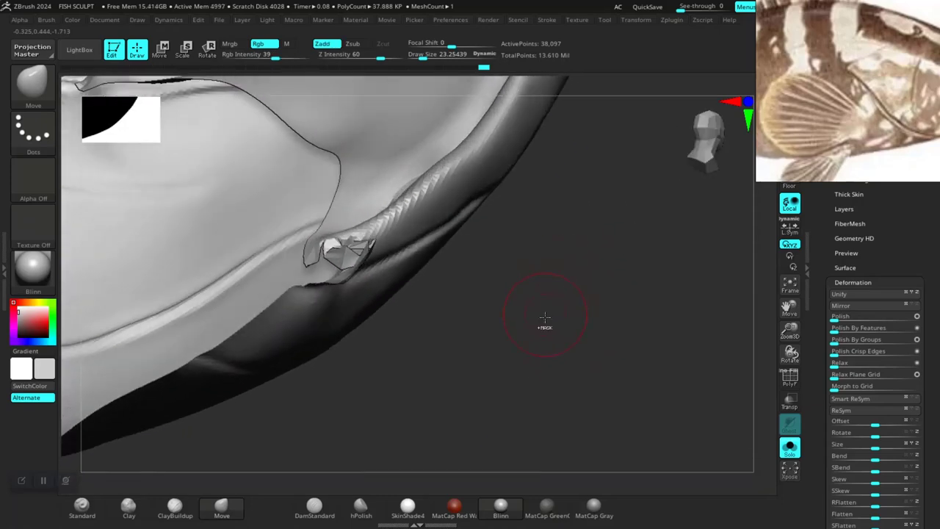
pyautogui.keyDown('ctrl'); pyautogui.keyDown('shift'); pyautogui.click(522, 307); pyautogui.keyUp('shift'); pyautogui.keyUp('ctrl')
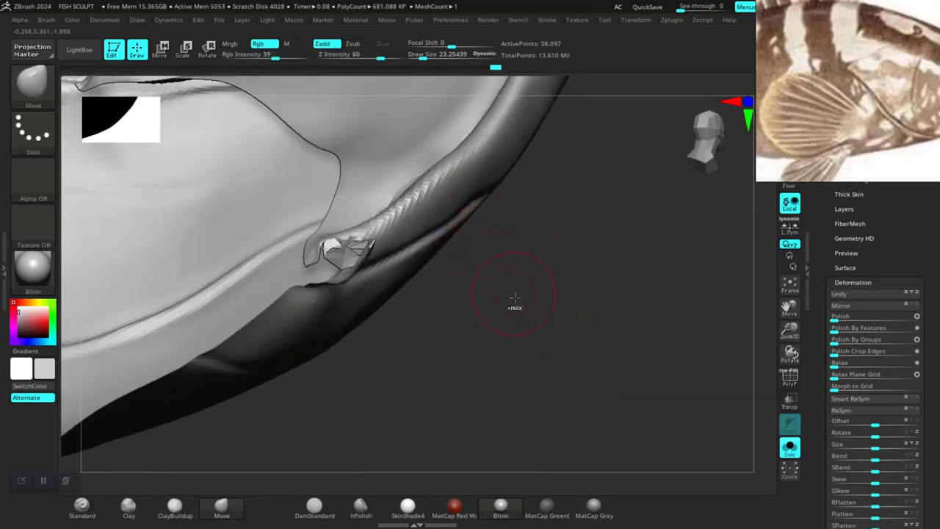
pyautogui.keyDown('ctrl'); pyautogui.keyDown('shift'); pyautogui.click(538, 301); pyautogui.keyUp('shift'); pyautogui.keyUp('ctrl')
pyautogui.moveTo(541, 308); pyautogui.dragTo(364, 280)
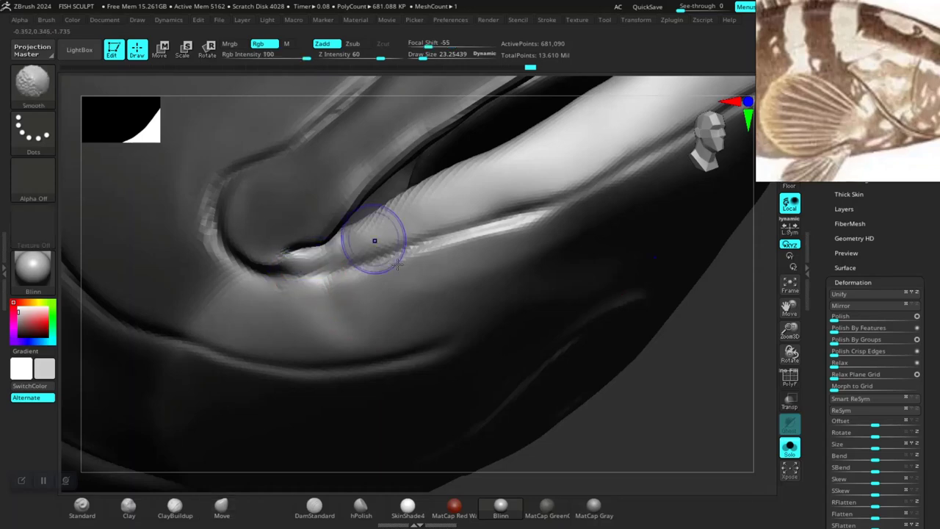
pyautogui.moveTo(397, 264); pyautogui.dragTo(432, 279, button='right')
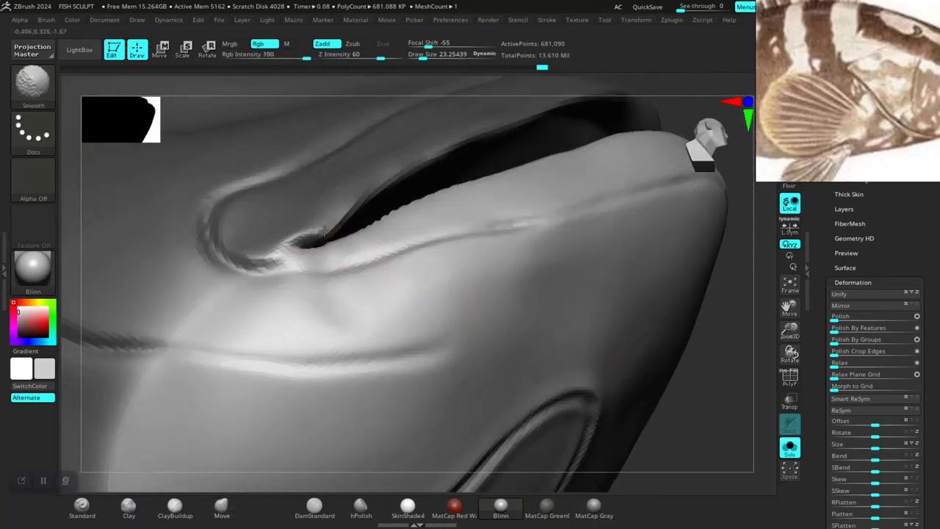
pyautogui.moveTo(667, 429)
pyautogui.mouseDown(button='right')
pyautogui.moveTo(604, 340)
pyautogui.moveTo(560, 369)
pyautogui.moveTo(401, 392)
pyautogui.moveTo(351, 388)
pyautogui.moveTo(369, 371)
pyautogui.moveTo(413, 411)
pyautogui.moveTo(374, 433)
pyautogui.moveTo(361, 426)
pyautogui.moveTo(397, 399)
pyautogui.moveTo(350, 430)
pyautogui.moveTo(386, 444)
pyautogui.moveTo(304, 428)
pyautogui.moveTo(300, 448)
pyautogui.moveTo(476, 320)
pyautogui.mouseUp(button='right')
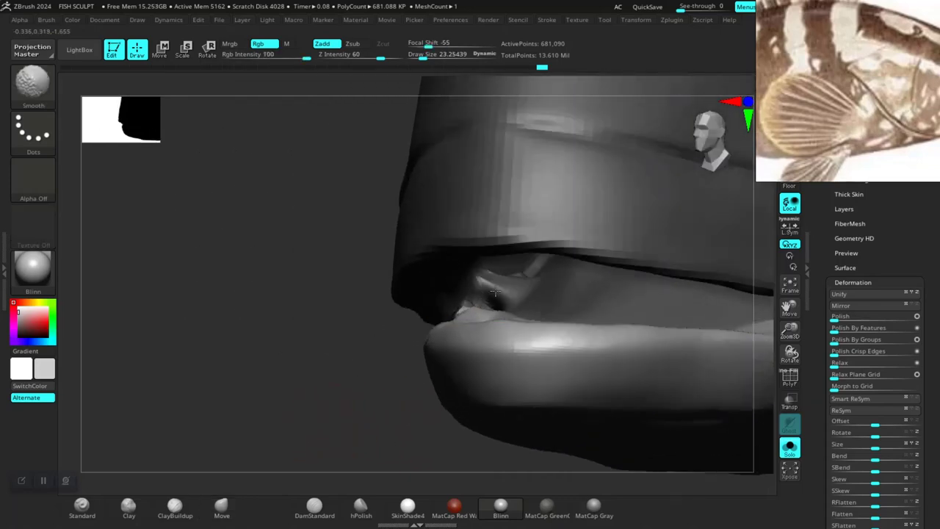
pyautogui.moveTo(360, 340)
pyautogui.mouseDown(button='right')
pyautogui.moveTo(367, 315)
pyautogui.moveTo(488, 297)
pyautogui.moveTo(352, 361)
pyautogui.moveTo(477, 381)
pyautogui.moveTo(653, 438)
pyautogui.moveTo(570, 396)
pyautogui.moveTo(563, 348)
pyautogui.moveTo(535, 381)
pyautogui.moveTo(533, 332)
pyautogui.moveTo(563, 291)
pyautogui.moveTo(613, 409)
pyautogui.moveTo(559, 279)
pyautogui.moveTo(579, 340)
pyautogui.moveTo(591, 300)
pyautogui.moveTo(545, 321)
pyautogui.moveTo(610, 328)
pyautogui.moveTo(597, 352)
pyautogui.moveTo(605, 339)
pyautogui.mouseUp(button='right')
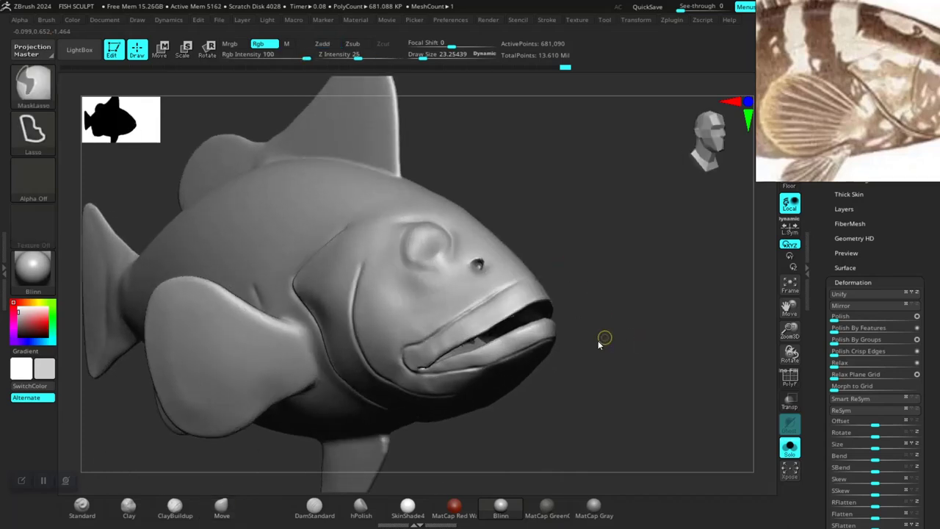
# Save the project over the existing FISH SCULPT file, confirming the replacement
pyautogui.hotkey('ctrl', 's')
pyautogui.click(420, 262)
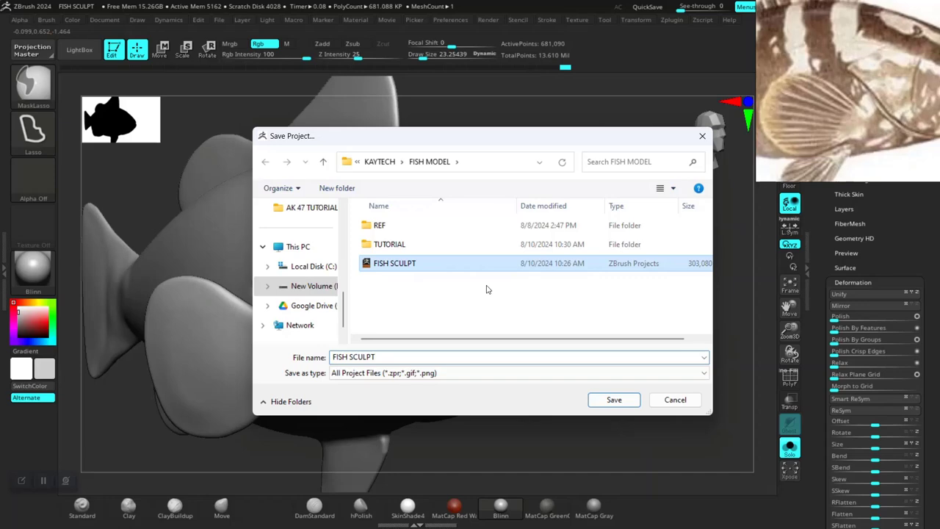
pyautogui.click(614, 399)
pyautogui.press('Escape')
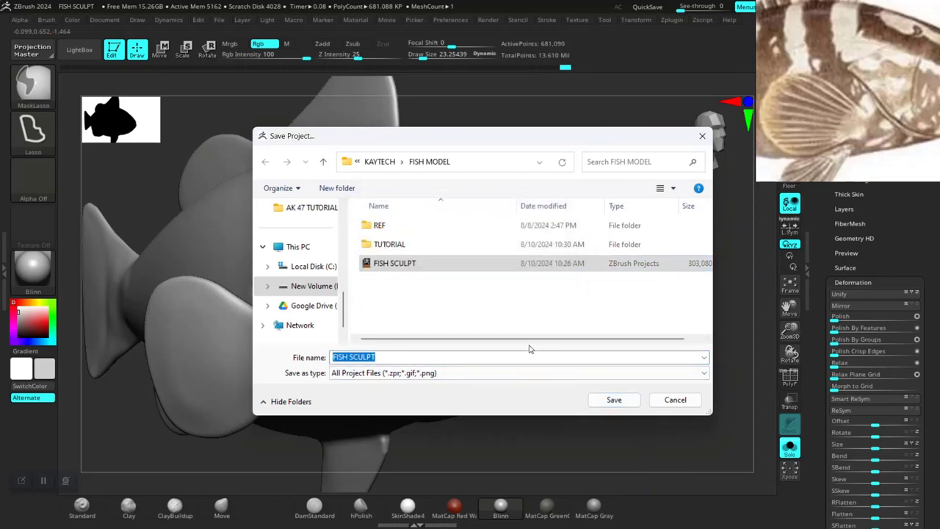
pyautogui.press('Return')
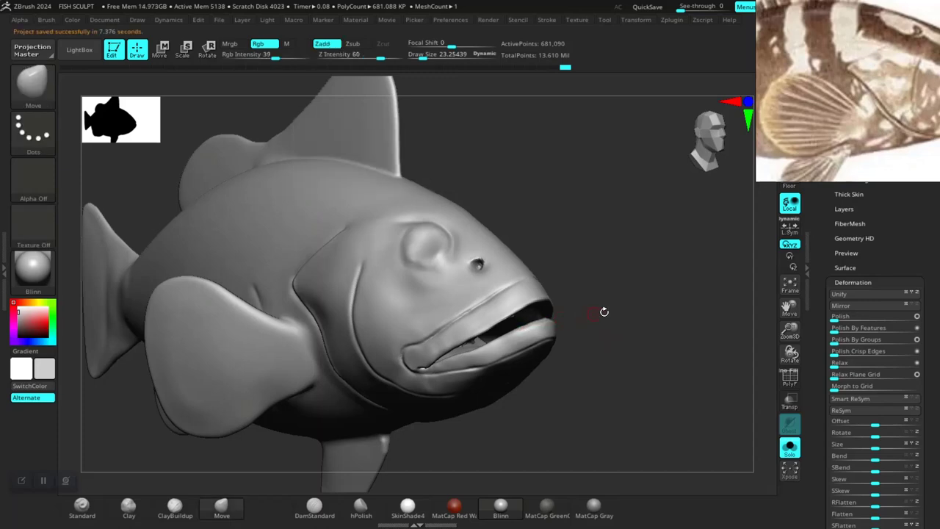
# Close in on the mouth and toggle isolation of the lip piece
pyautogui.keyDown('alt'); pyautogui.moveTo(604, 312); pyautogui.dragTo(543, 242); pyautogui.keyUp('alt')
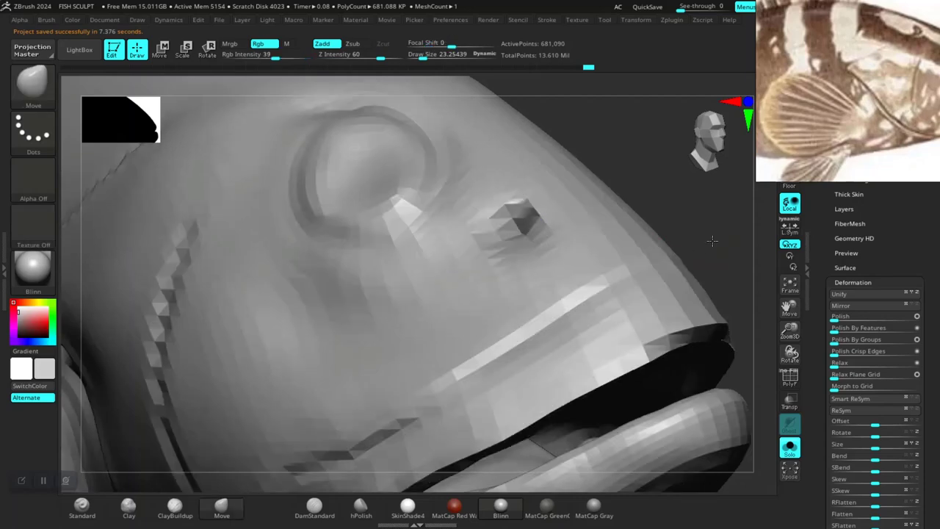
pyautogui.press('f')
pyautogui.moveTo(623, 284)
pyautogui.keyDown('alt'); pyautogui.mouseDown()
pyautogui.moveTo(392, 361)
pyautogui.moveTo(384, 343)
pyautogui.moveTo(292, 310)
pyautogui.moveTo(315, 409)
pyautogui.moveTo(279, 395)
pyautogui.moveTo(417, 370)
pyautogui.mouseUp(); pyautogui.keyUp('alt')
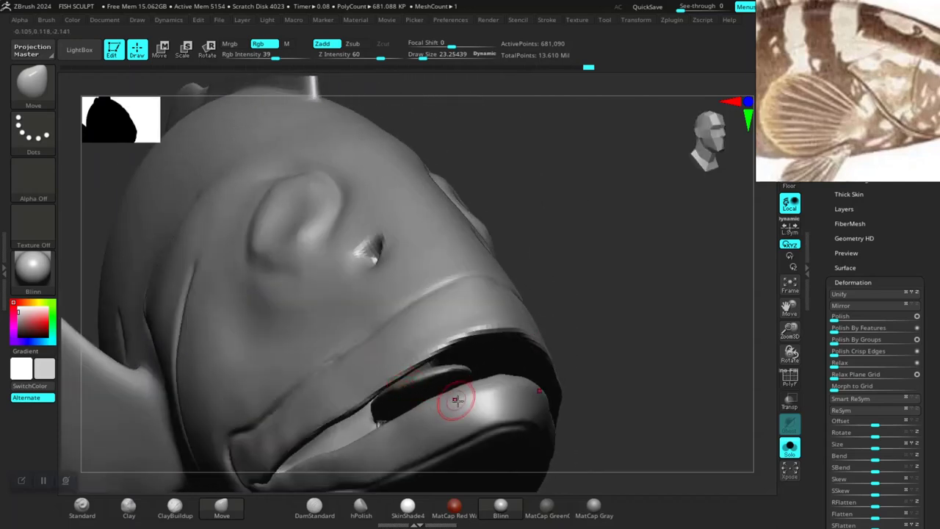
pyautogui.keyDown('alt'); pyautogui.moveTo(455, 400); pyautogui.dragTo(383, 392); pyautogui.keyUp('alt')
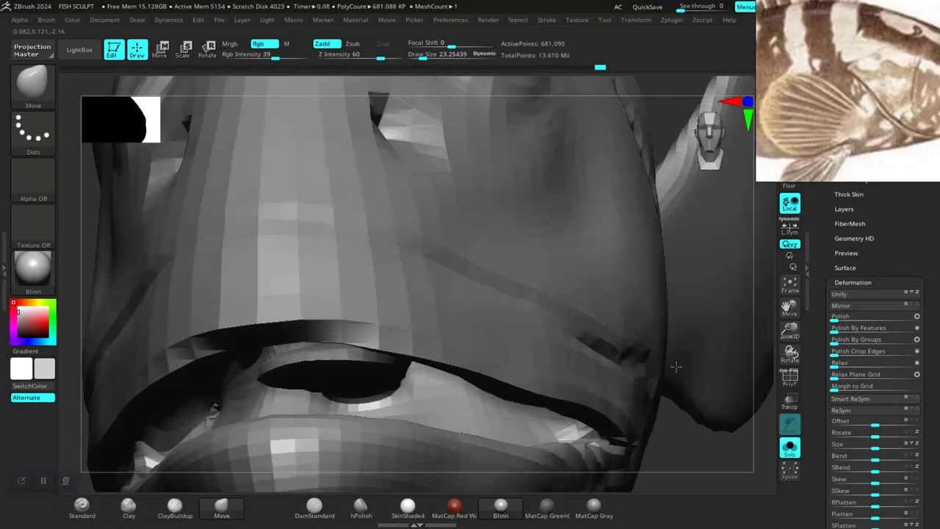
pyautogui.moveTo(700, 345); pyautogui.dragTo(514, 353)
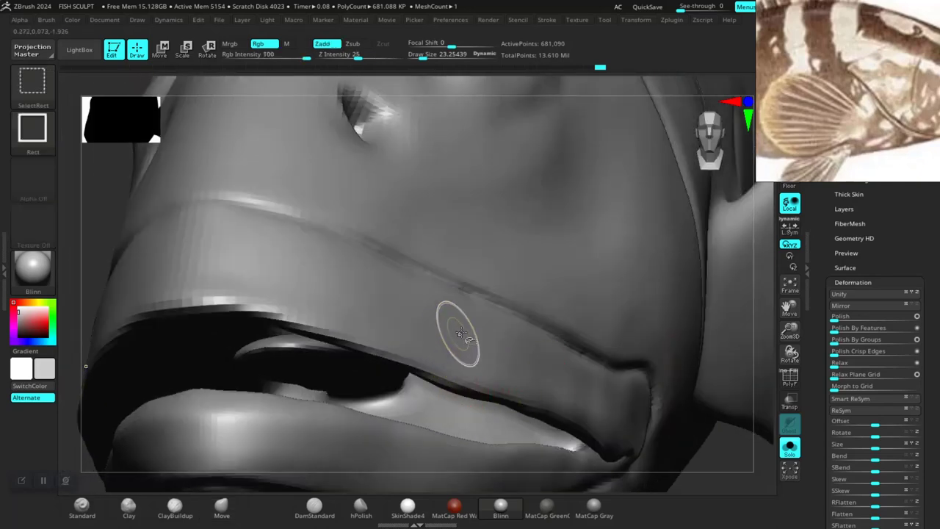
pyautogui.keyDown('ctrl'); pyautogui.keyDown('shift'); pyautogui.click(455, 334); pyautogui.keyUp('shift'); pyautogui.keyUp('ctrl')
pyautogui.keyDown('ctrl'); pyautogui.keyDown('shift'); pyautogui.click(453, 308); pyautogui.keyUp('shift'); pyautogui.keyUp('ctrl')
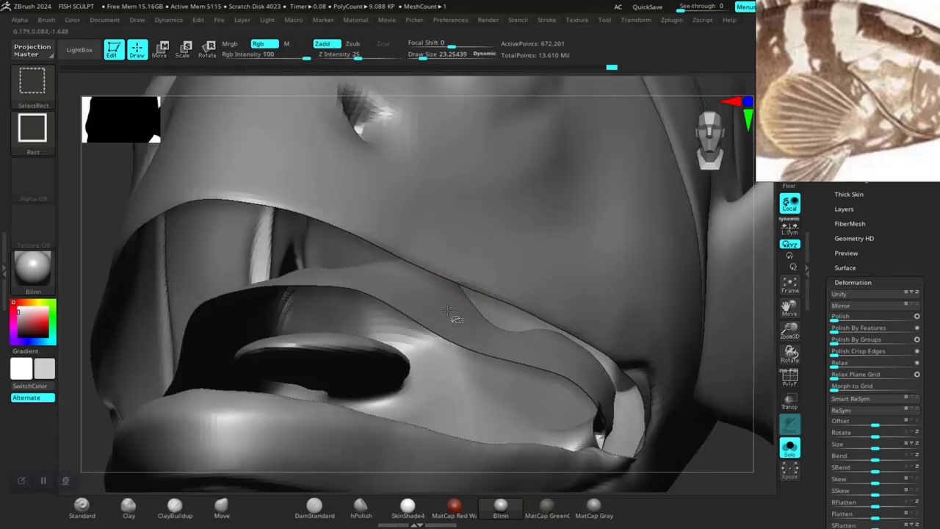
pyautogui.keyDown('ctrl'); pyautogui.keyDown('shift'); pyautogui.click(448, 312); pyautogui.keyUp('shift'); pyautogui.keyUp('ctrl')
# Isolate just the lip band, view it from above, then unhide all parts
pyautogui.moveTo(210, 329); pyautogui.dragTo(200, 436)
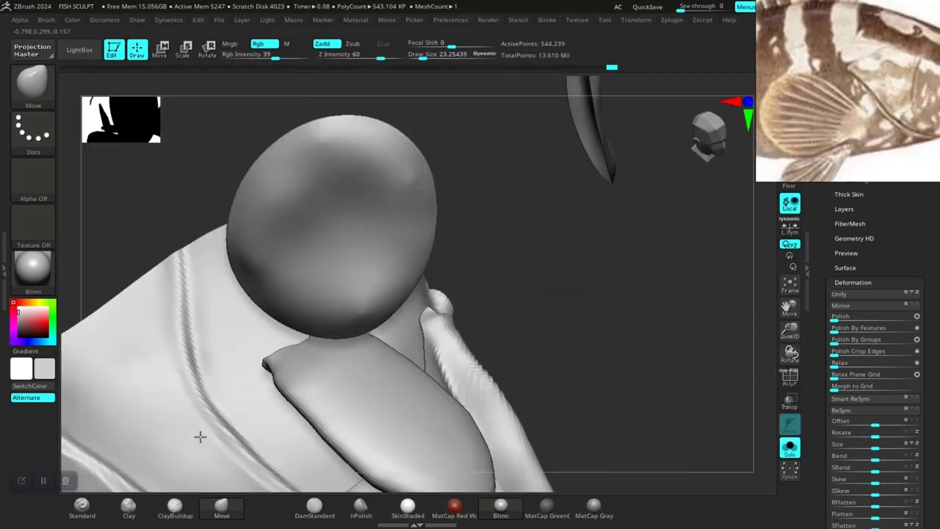
pyautogui.keyDown('ctrl'); pyautogui.keyDown('shift'); pyautogui.click(577, 335); pyautogui.keyUp('shift'); pyautogui.keyUp('ctrl')
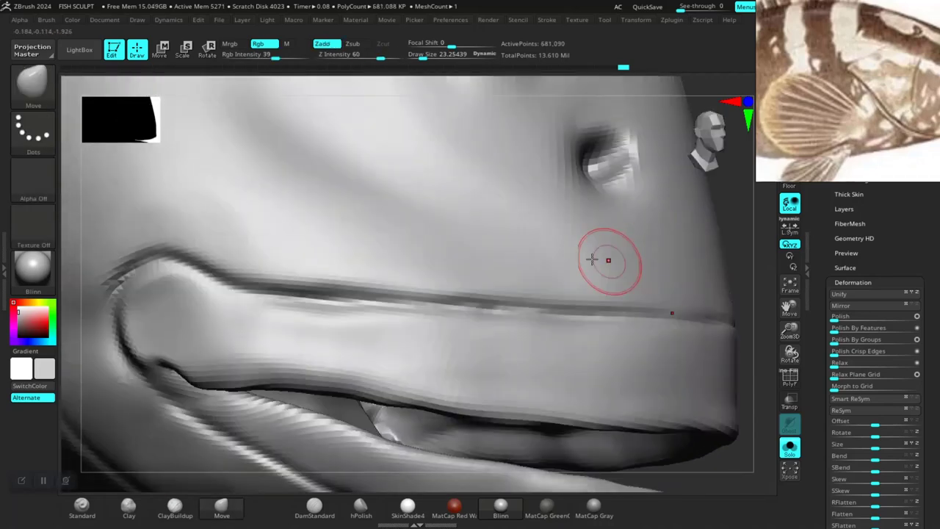
pyautogui.keyDown('ctrl'); pyautogui.keyDown('shift'); pyautogui.click(538, 238); pyautogui.keyUp('shift'); pyautogui.keyUp('ctrl')
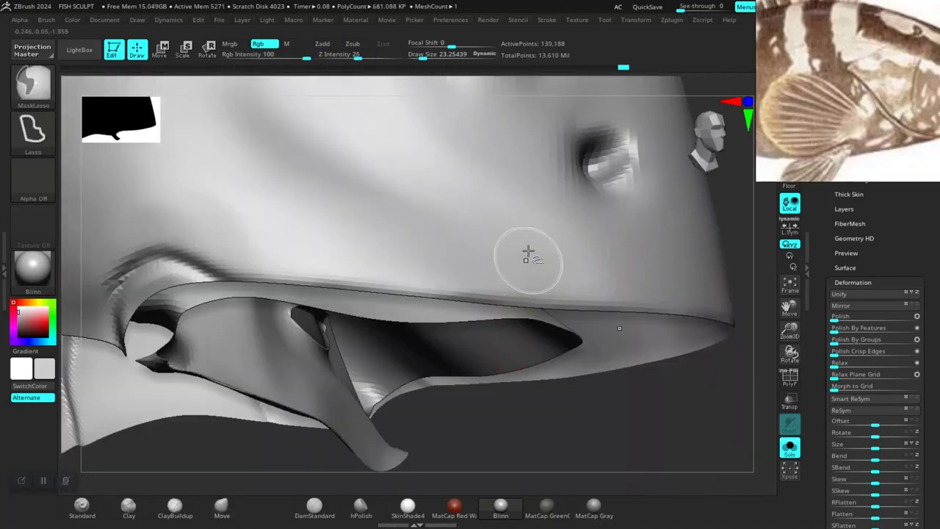
pyautogui.keyDown('ctrl'); pyautogui.keyDown('shift'); pyautogui.click(505, 374); pyautogui.keyUp('shift'); pyautogui.keyUp('ctrl')
pyautogui.moveTo(505, 266)
pyautogui.mouseDown()
pyautogui.moveTo(596, 376)
pyautogui.moveTo(475, 326)
pyautogui.moveTo(352, 325)
pyautogui.mouseUp()
pyautogui.keyDown('ctrl'); pyautogui.keyDown('shift'); pyautogui.click(596, 376); pyautogui.keyUp('shift'); pyautogui.keyUp('ctrl')
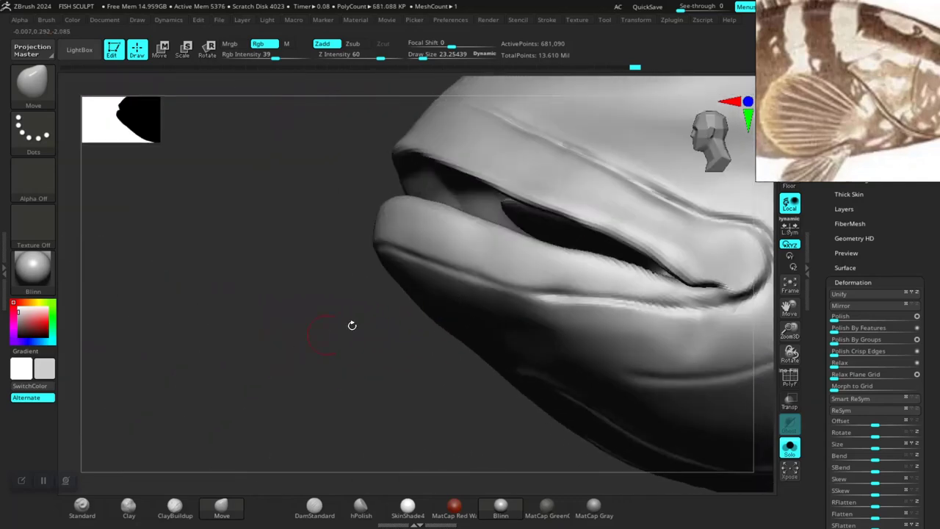
# Hide and isolate parts of the lip mesh, then unhide the whole fish
pyautogui.keyDown('ctrl'); pyautogui.keyDown('shift'); pyautogui.click(485, 299); pyautogui.keyUp('shift'); pyautogui.keyUp('ctrl')
pyautogui.keyDown('ctrl'); pyautogui.keyDown('shift'); pyautogui.click(463, 310); pyautogui.keyUp('shift'); pyautogui.keyUp('ctrl')
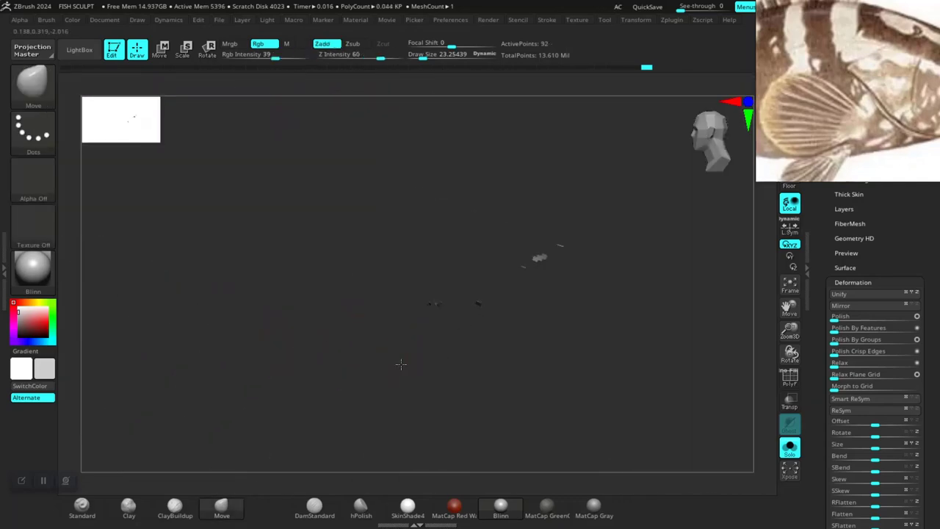
pyautogui.keyDown('ctrl'); pyautogui.keyDown('shift'); pyautogui.click(660, 321); pyautogui.keyUp('shift'); pyautogui.keyUp('ctrl')
pyautogui.moveTo(654, 333)
pyautogui.mouseDown()
pyautogui.moveTo(478, 350)
pyautogui.moveTo(474, 308)
pyautogui.moveTo(560, 390)
pyautogui.mouseUp()
pyautogui.keyDown('ctrl'); pyautogui.keyDown('shift'); pyautogui.click(427, 335); pyautogui.keyUp('shift'); pyautogui.keyUp('ctrl')
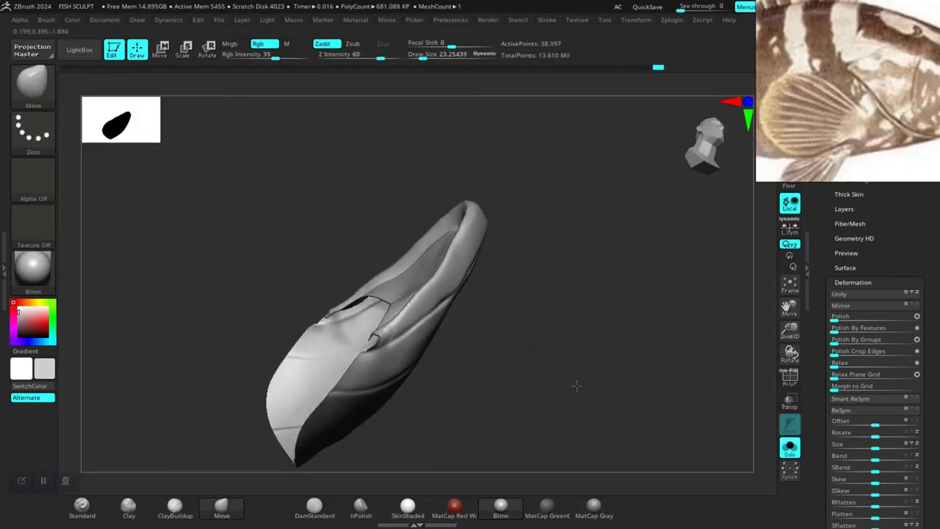
pyautogui.keyDown('ctrl'); pyautogui.keyDown('shift'); pyautogui.click(428, 306); pyautogui.keyUp('shift'); pyautogui.keyUp('ctrl')
# Close in on the lips and scaly ridge, then view the oval mouth plate from below
pyautogui.moveTo(466, 335)
pyautogui.mouseDown()
pyautogui.moveTo(622, 425)
pyautogui.moveTo(639, 409)
pyautogui.moveTo(346, 216)
pyautogui.mouseUp()
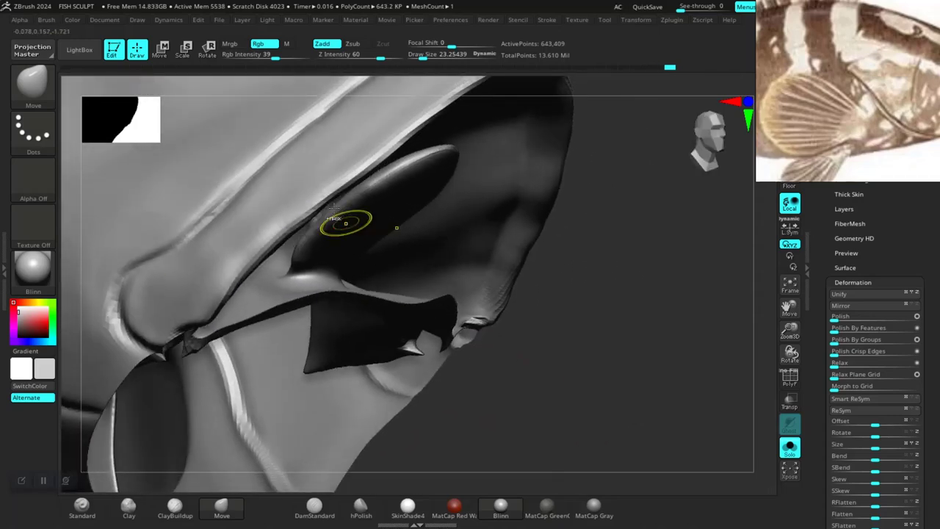
pyautogui.moveTo(484, 284)
pyautogui.mouseDown()
pyautogui.moveTo(554, 336)
pyautogui.moveTo(571, 369)
pyautogui.moveTo(629, 370)
pyautogui.moveTo(561, 361)
pyautogui.moveTo(582, 304)
pyautogui.mouseUp()
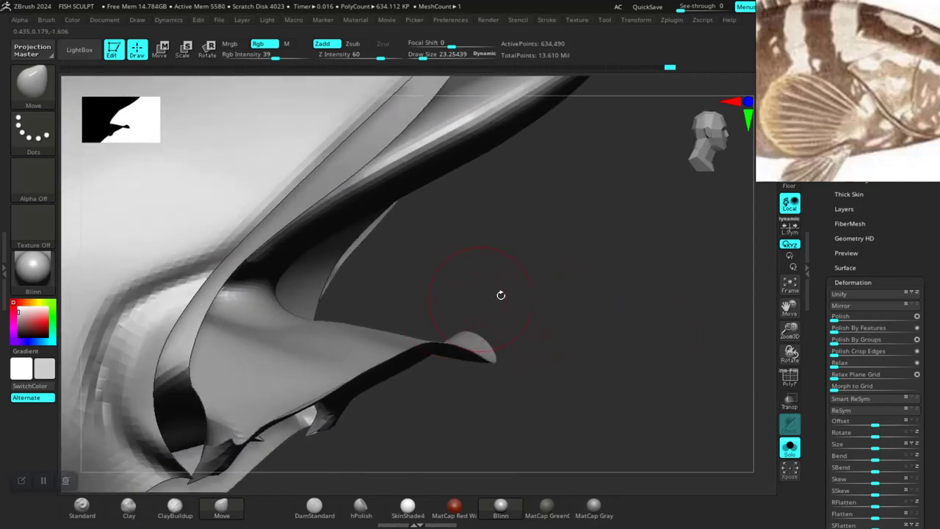
pyautogui.moveTo(500, 294)
pyautogui.mouseDown()
pyautogui.moveTo(516, 296)
pyautogui.moveTo(509, 282)
pyautogui.moveTo(555, 218)
pyautogui.moveTo(570, 220)
pyautogui.moveTo(623, 299)
pyautogui.mouseUp()
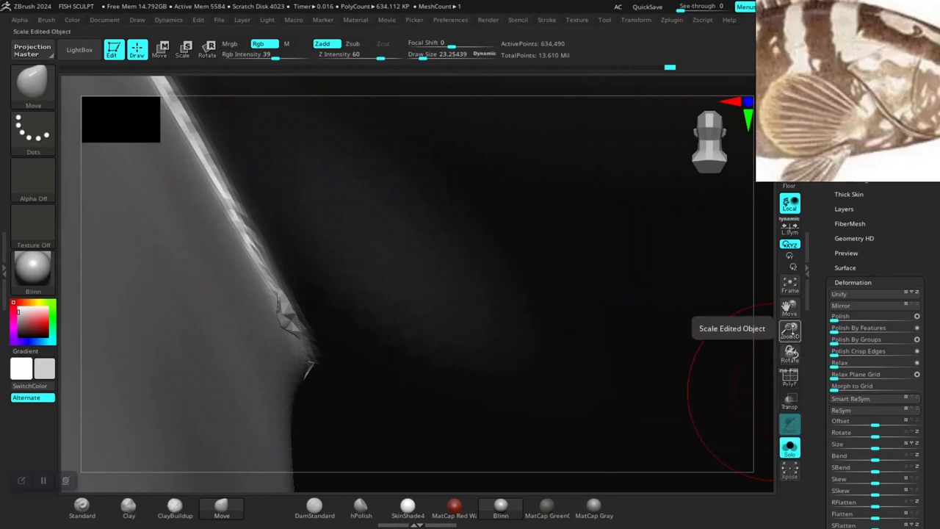
pyautogui.moveTo(789, 332)
pyautogui.mouseDown()
pyautogui.moveTo(489, 399)
pyautogui.moveTo(587, 336)
pyautogui.moveTo(580, 308)
pyautogui.mouseUp()
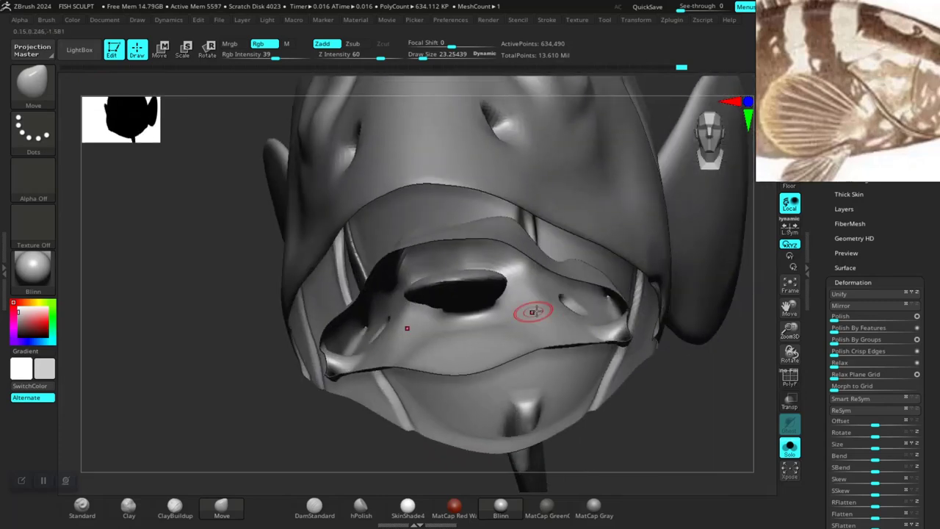
pyautogui.moveTo(716, 351); pyautogui.dragTo(508, 334)
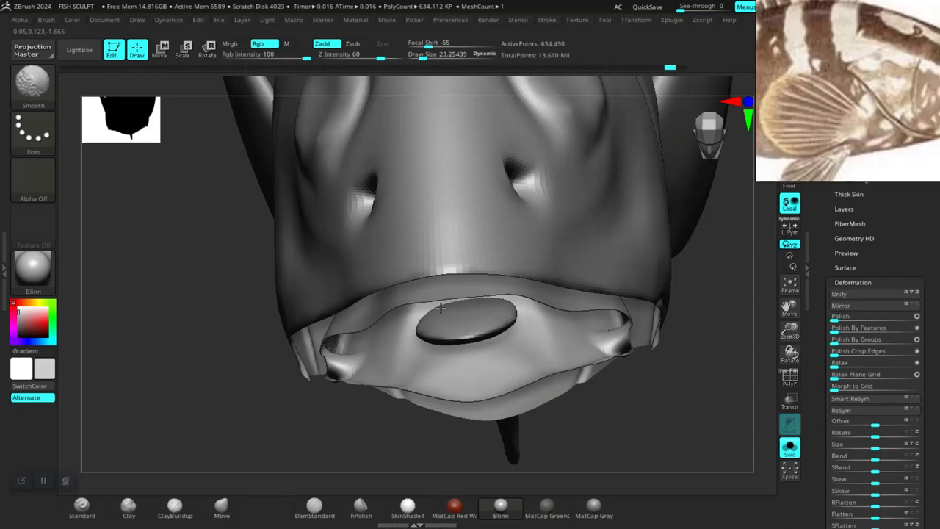
pyautogui.moveTo(679, 361)
pyautogui.mouseDown()
pyautogui.moveTo(698, 346)
pyautogui.moveTo(399, 334)
pyautogui.mouseUp()
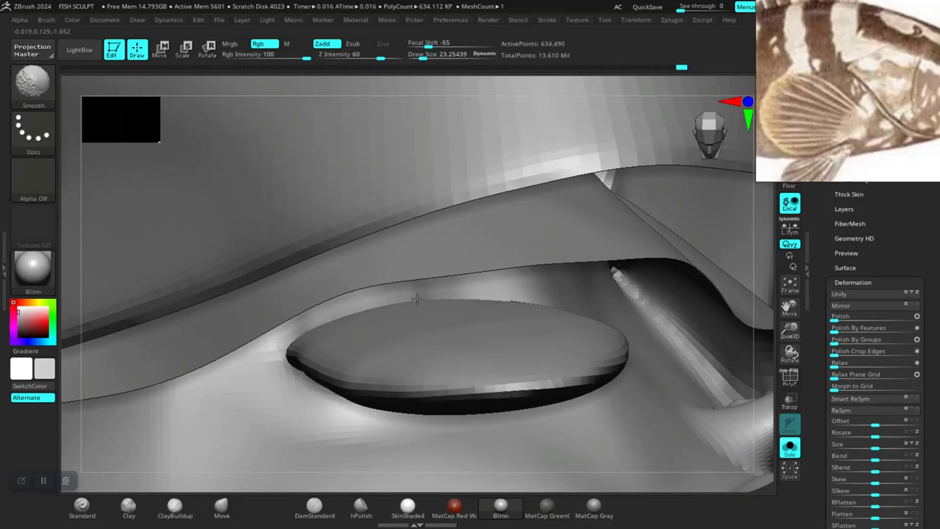
# Frame the fish and orbit around it, closing in on the lip and jaw
pyautogui.press('f')
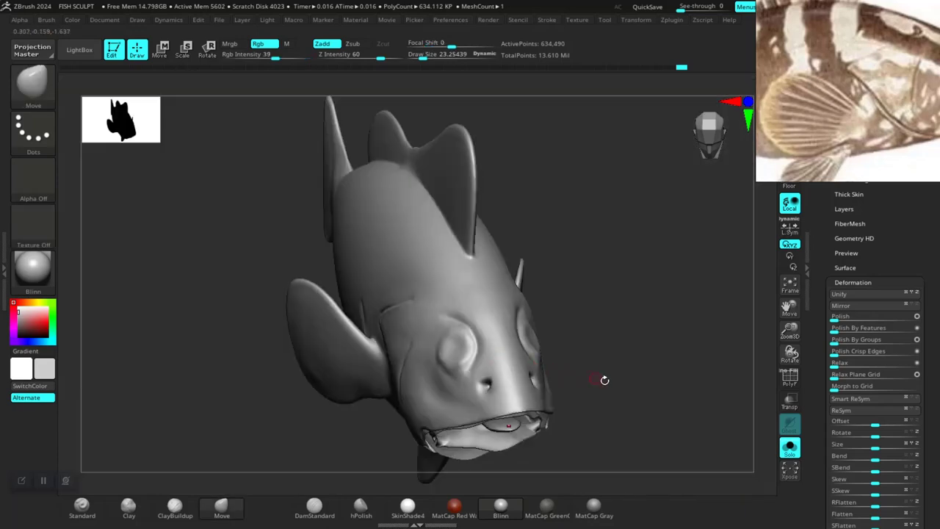
pyautogui.press('b')
pyautogui.press('m')
pyautogui.press('v')
pyautogui.moveTo(593, 311); pyautogui.dragTo(622, 285)
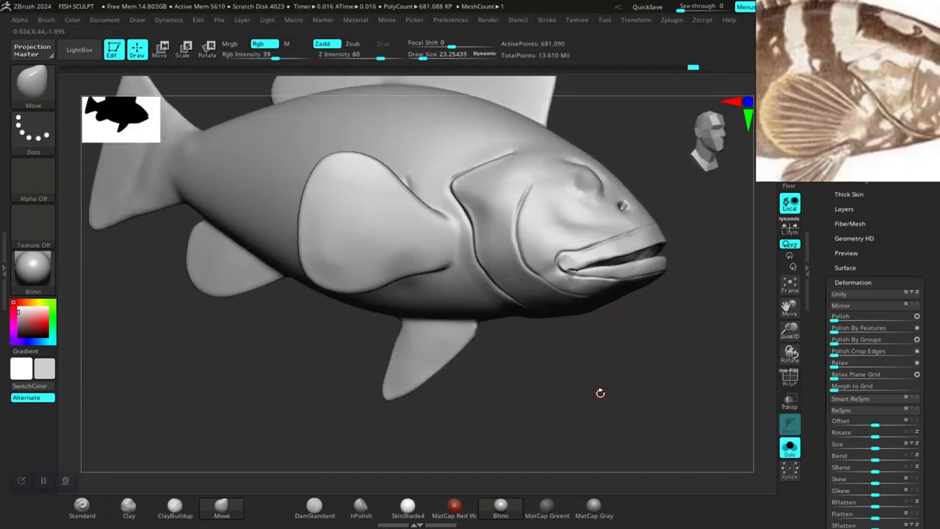
pyautogui.moveTo(600, 393)
pyautogui.mouseDown()
pyautogui.moveTo(447, 401)
pyautogui.moveTo(629, 379)
pyautogui.mouseUp()
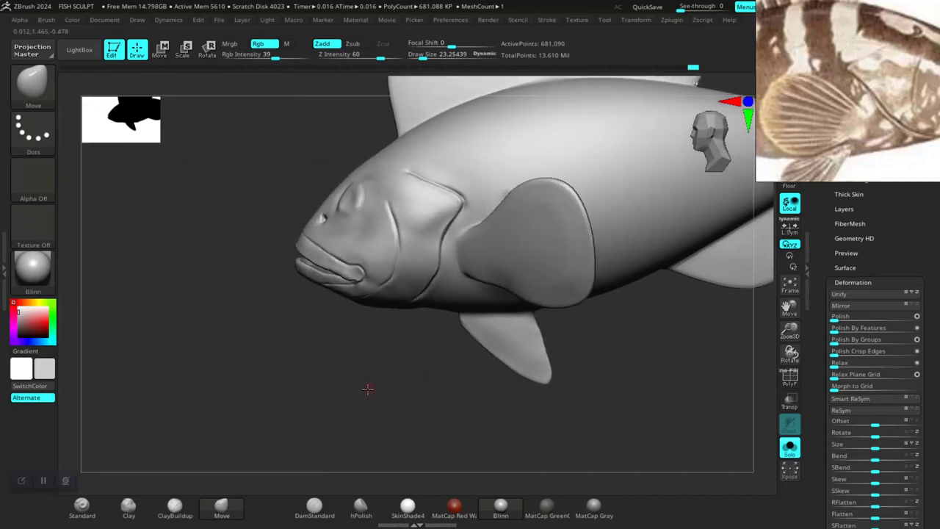
pyautogui.moveTo(367, 389)
pyautogui.mouseDown()
pyautogui.moveTo(608, 374)
pyautogui.moveTo(447, 405)
pyautogui.moveTo(551, 361)
pyautogui.moveTo(577, 370)
pyautogui.moveTo(602, 417)
pyautogui.mouseUp()
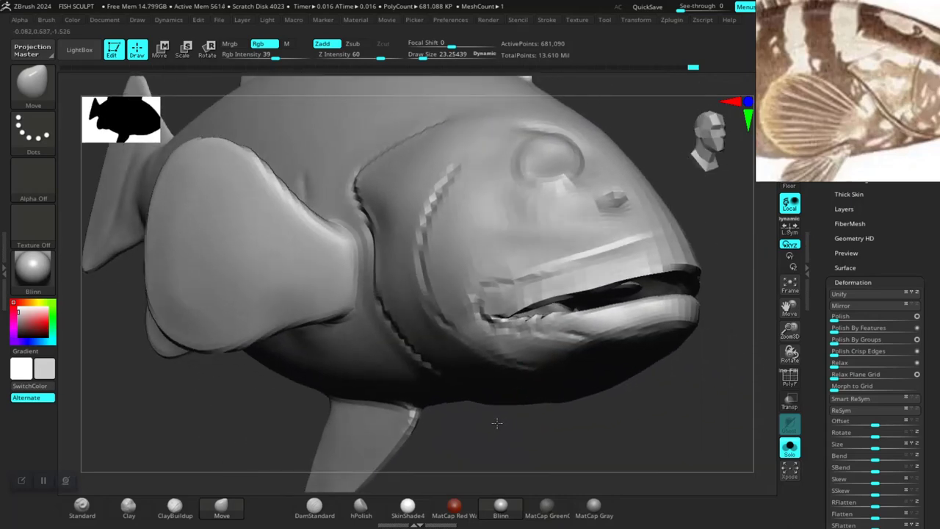
pyautogui.moveTo(496, 423)
pyautogui.mouseDown()
pyautogui.moveTo(596, 432)
pyautogui.moveTo(566, 426)
pyautogui.moveTo(572, 373)
pyautogui.moveTo(592, 344)
pyautogui.moveTo(560, 370)
pyautogui.moveTo(579, 419)
pyautogui.moveTo(546, 307)
pyautogui.mouseUp()
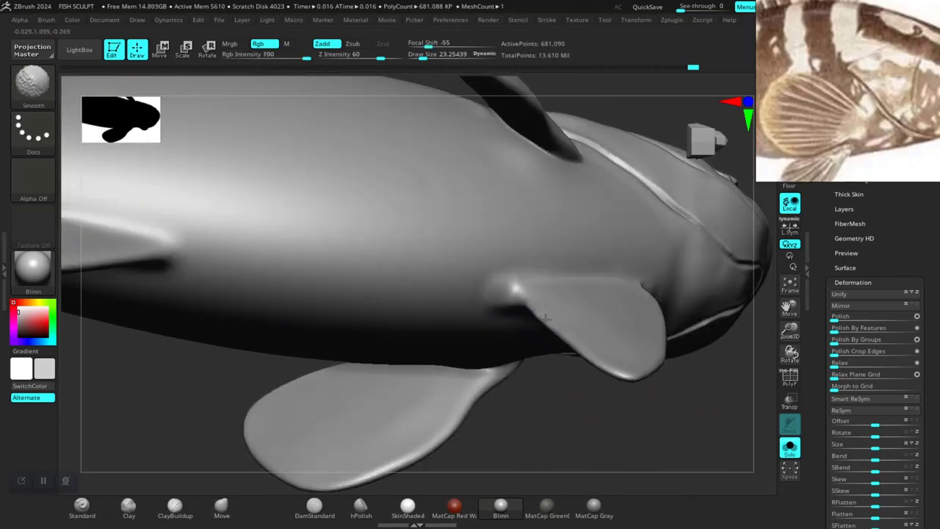
pyautogui.moveTo(585, 424)
pyautogui.mouseDown()
pyautogui.moveTo(579, 342)
pyautogui.moveTo(629, 388)
pyautogui.moveTo(577, 373)
pyautogui.moveTo(606, 416)
pyautogui.mouseUp()
pyautogui.moveTo(819, 301); pyautogui.dragTo(814, 360)
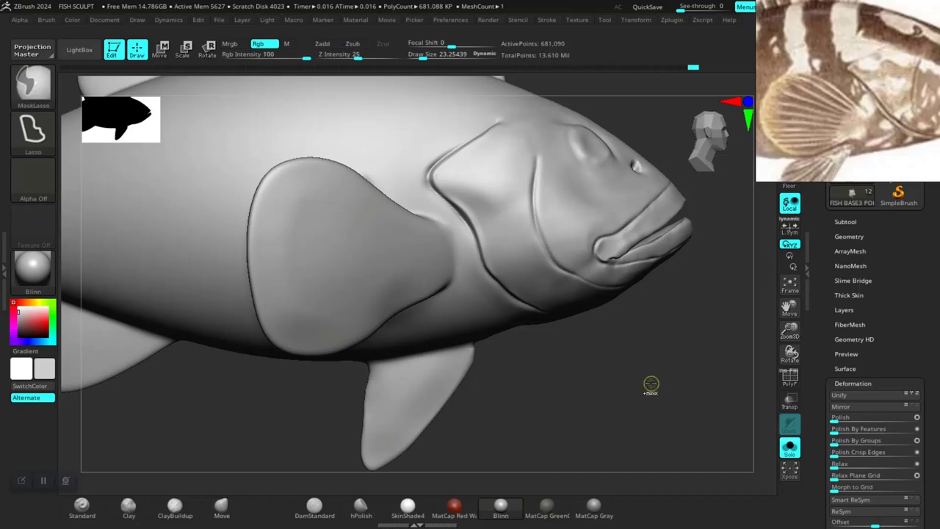
pyautogui.moveTo(664, 385); pyautogui.dragTo(403, 314)
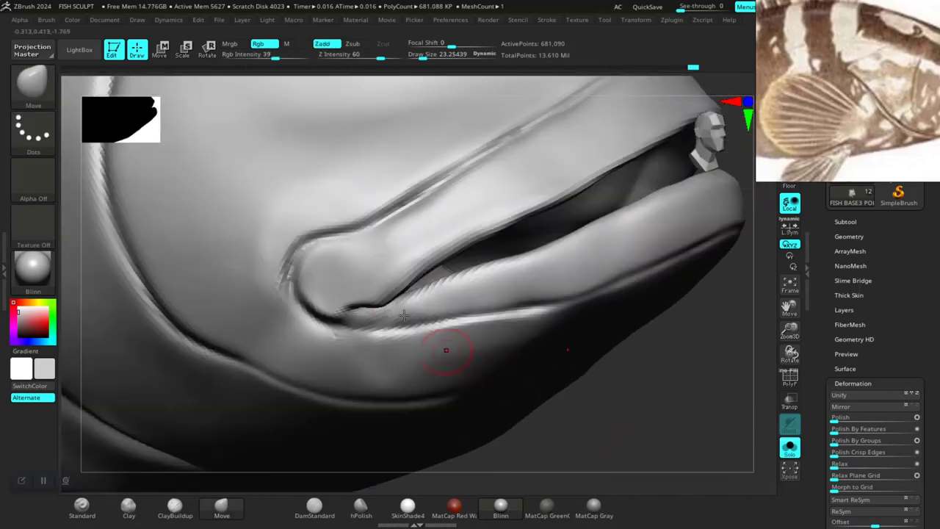
# Isolate the lip piece, unhide everything, and mask around the lip region
pyautogui.keyDown('ctrl'); pyautogui.keyDown('shift'); pyautogui.click(372, 271); pyautogui.keyUp('shift'); pyautogui.keyUp('ctrl')
pyautogui.moveTo(577, 374); pyautogui.dragTo(453, 294)
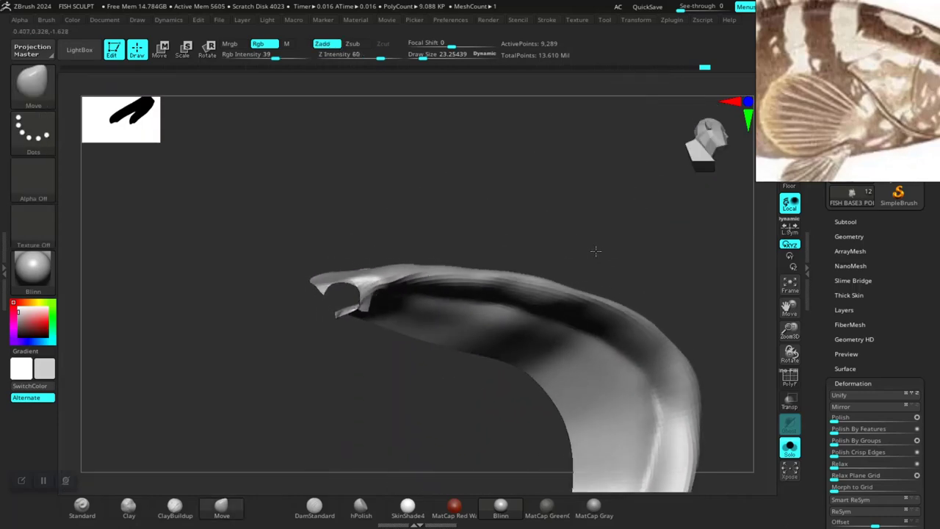
pyautogui.keyDown('ctrl'); pyautogui.keyDown('shift'); pyautogui.click(491, 222); pyautogui.keyUp('shift'); pyautogui.keyUp('ctrl')
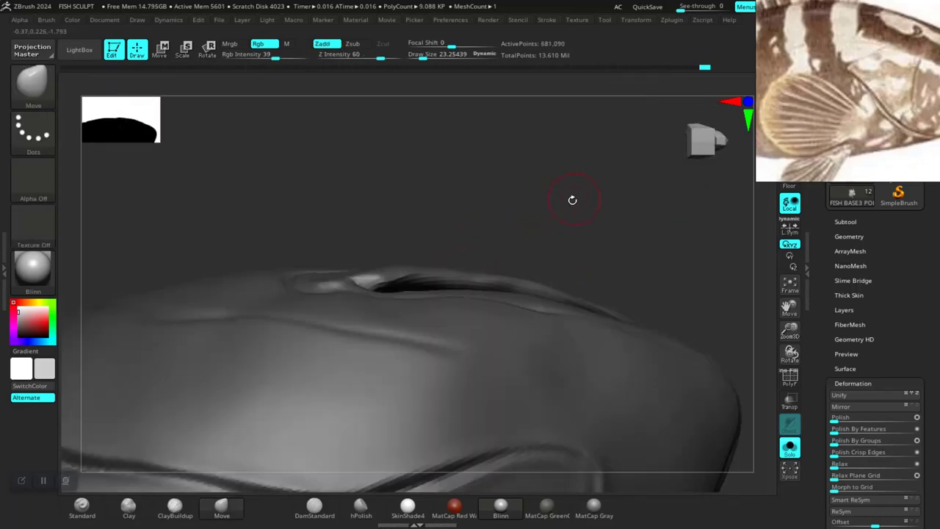
pyautogui.moveTo(466, 268); pyautogui.dragTo(528, 258)
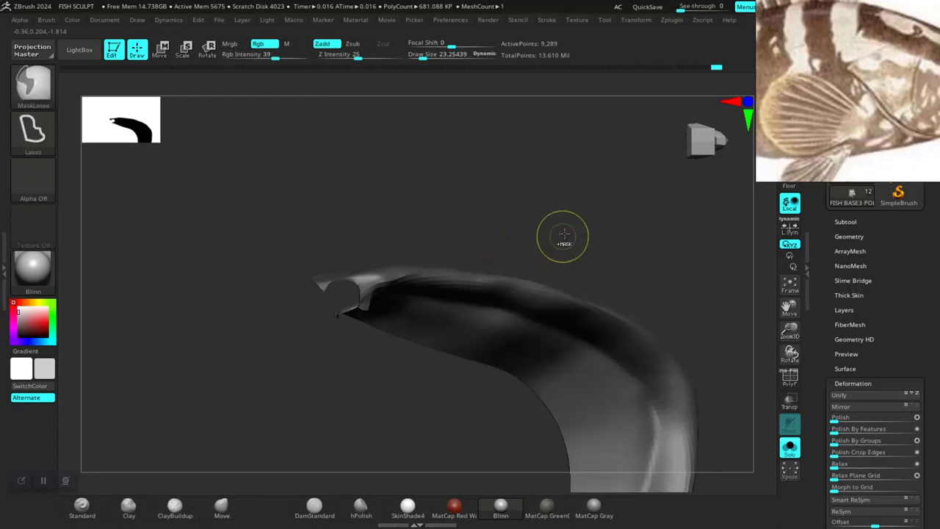
pyautogui.moveTo(573, 218); pyautogui.dragTo(586, 294)
pyautogui.keyDown('ctrl'); pyautogui.moveTo(419, 334); pyautogui.dragTo(383, 306); pyautogui.keyUp('ctrl')
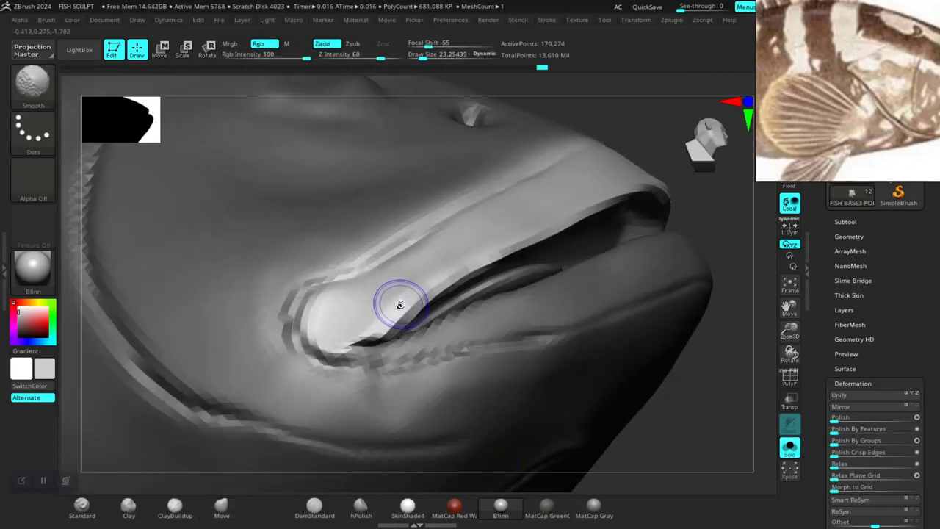
# Drop the fish to a lower subdivision level and reshape the upper lip at the mouth corner
pyautogui.hotkey('shift', 'd')
pyautogui.hotkey('shift', 'd')
pyautogui.press('space')
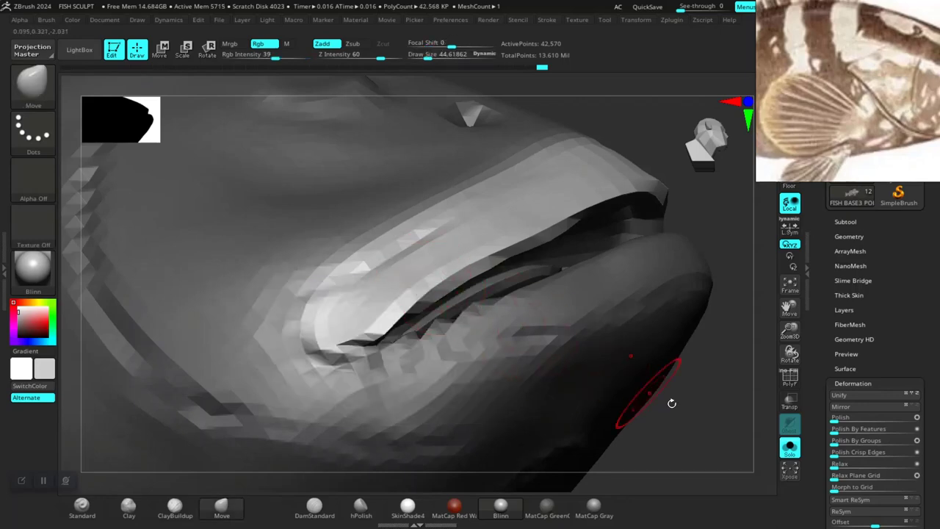
pyautogui.keyDown('shift'); pyautogui.moveTo(666, 398); pyautogui.dragTo(622, 423); pyautogui.keyUp('shift')
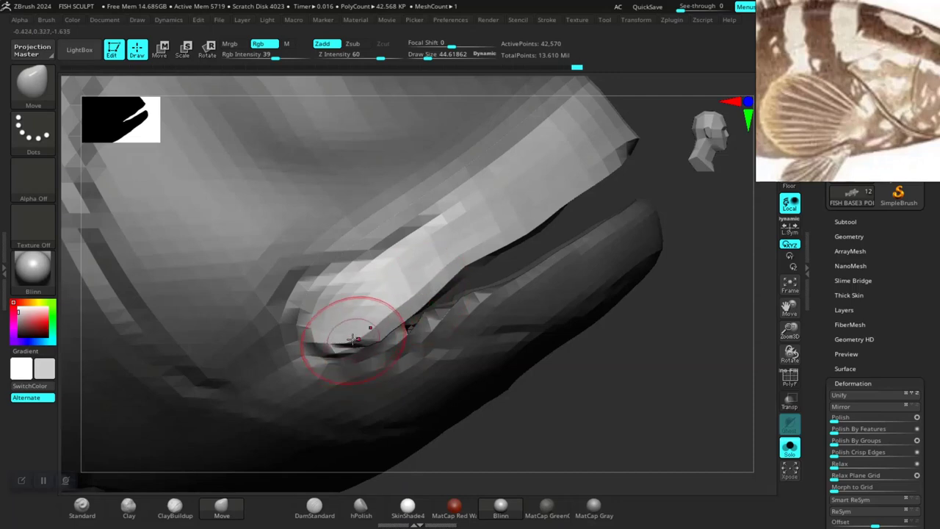
pyautogui.moveTo(361, 337); pyautogui.dragTo(517, 406, button='right')
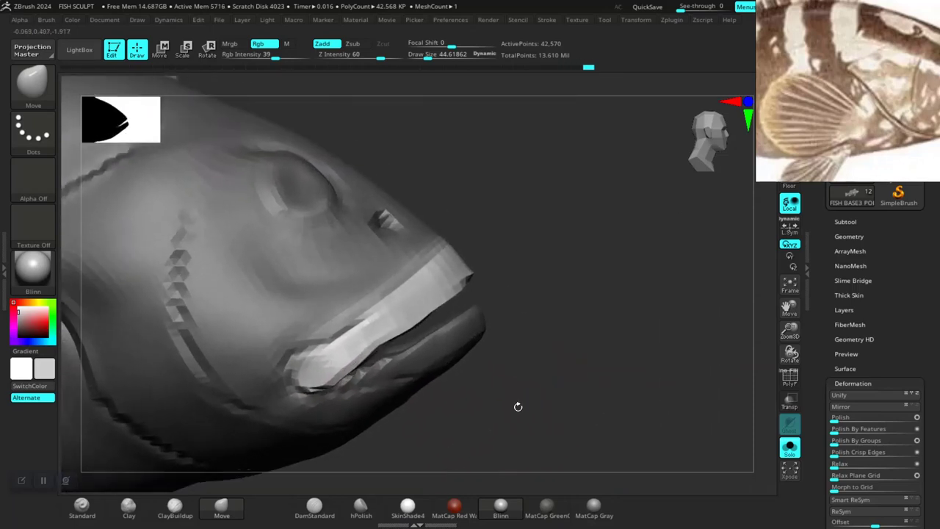
pyautogui.moveTo(376, 345); pyautogui.dragTo(577, 358, button='right')
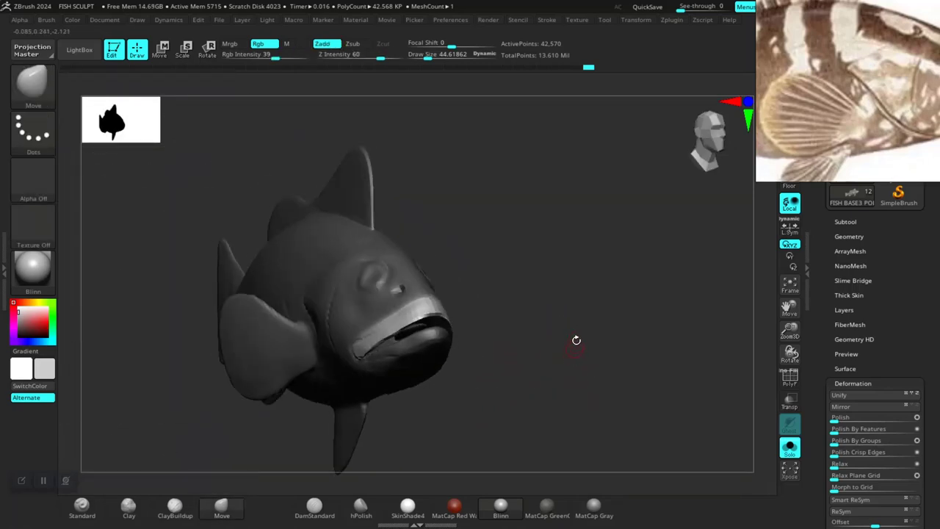
pyautogui.moveTo(579, 390)
pyautogui.mouseDown(button='right')
pyautogui.moveTo(571, 378)
pyautogui.moveTo(610, 360)
pyautogui.moveTo(613, 392)
pyautogui.moveTo(566, 362)
pyautogui.moveTo(582, 280)
pyautogui.mouseUp(button='right')
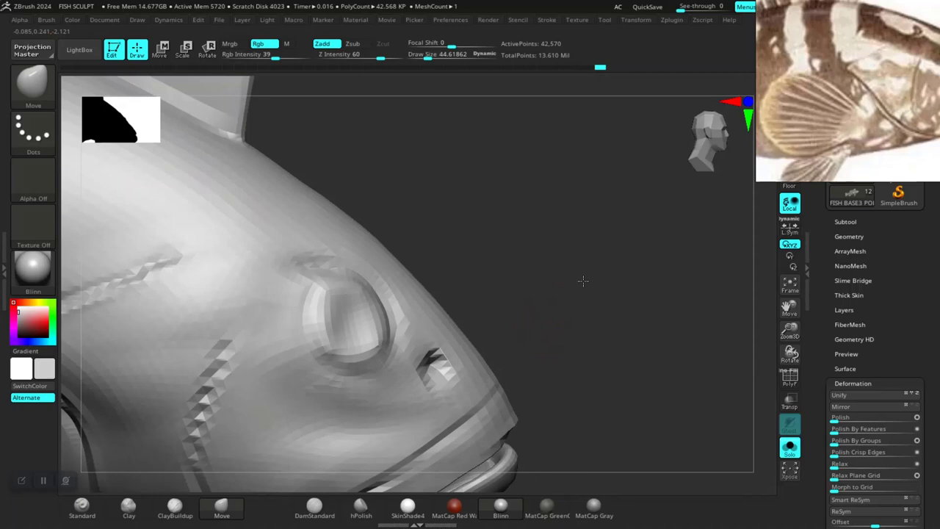
# Raise the fish to its highest subdivision level, SDiv 4, in Tool > Geometry
pyautogui.click(839, 303)
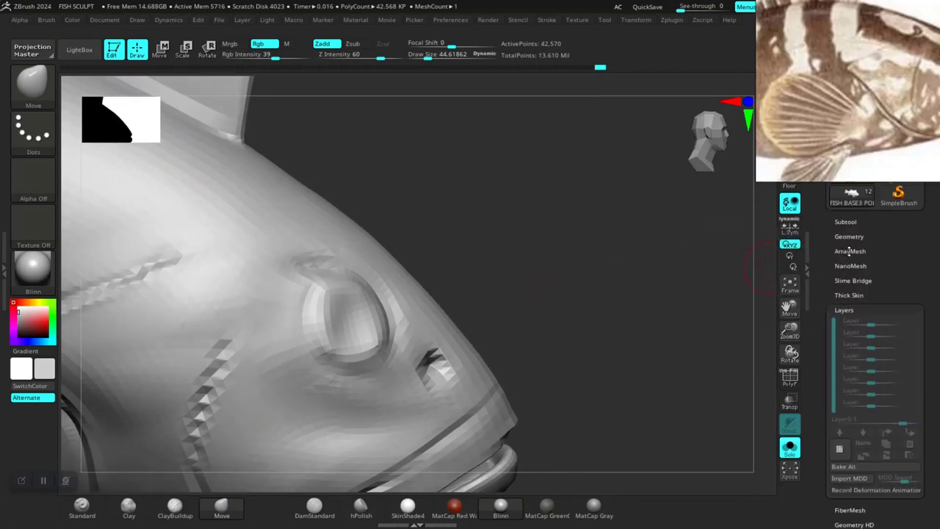
pyautogui.click(849, 237)
pyautogui.scroll(-2, 840, 244)
pyautogui.scroll(2, 838, 244)
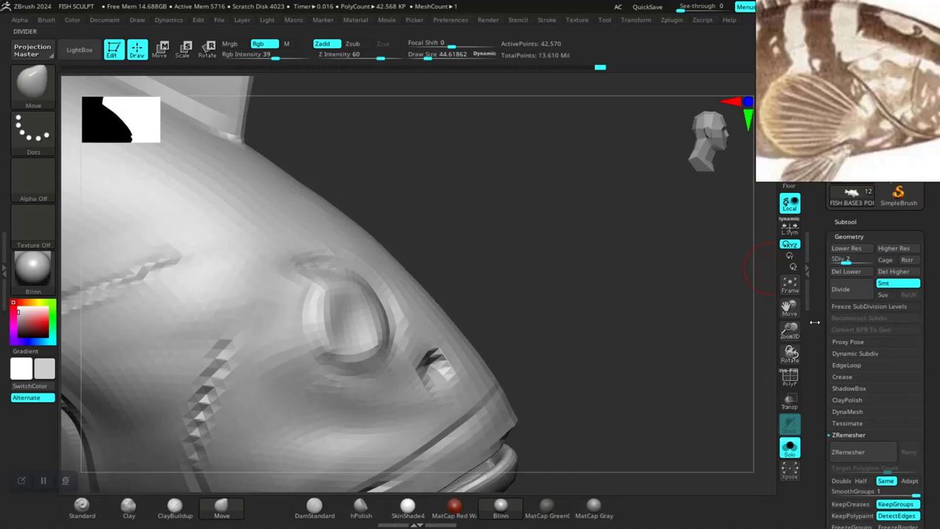
pyautogui.click(869, 261)
# Pull the upper lip outward with the Move brush to thicken it
pyautogui.moveTo(608, 396)
pyautogui.mouseDown()
pyautogui.moveTo(568, 409)
pyautogui.moveTo(602, 320)
pyautogui.moveTo(608, 360)
pyautogui.moveTo(663, 384)
pyautogui.moveTo(661, 335)
pyautogui.moveTo(708, 357)
pyautogui.moveTo(676, 305)
pyautogui.mouseUp()
pyautogui.moveTo(426, 310)
pyautogui.mouseDown()
pyautogui.moveTo(541, 308)
pyautogui.moveTo(497, 356)
pyautogui.mouseUp()
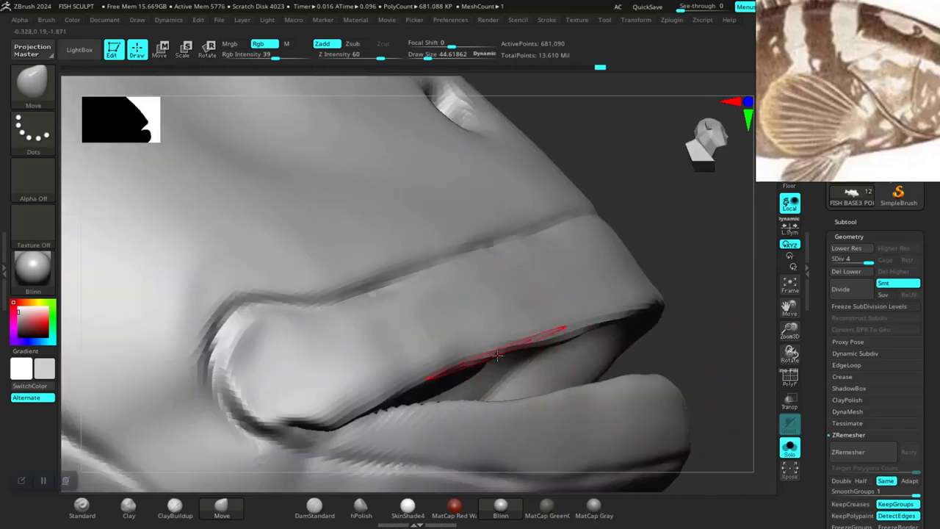
pyautogui.moveTo(495, 317); pyautogui.dragTo(580, 309)
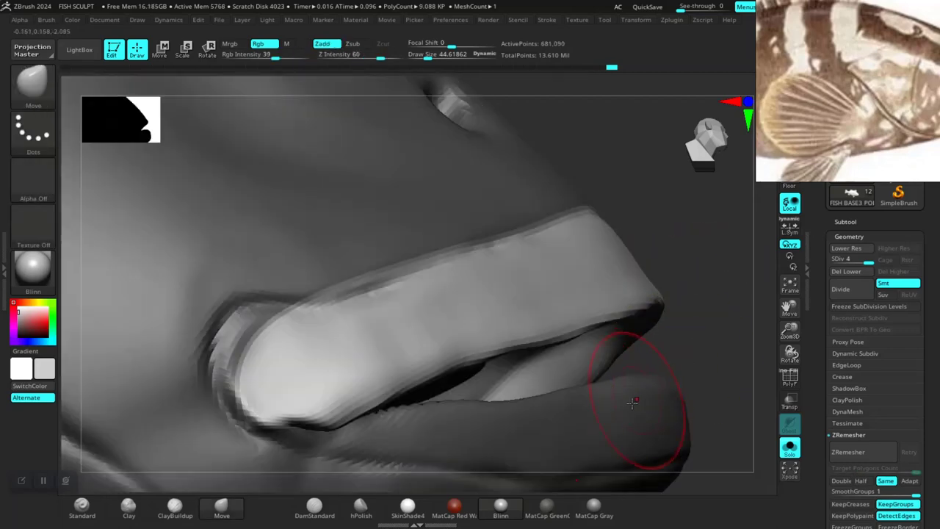
pyautogui.moveTo(632, 402); pyautogui.dragTo(430, 227)
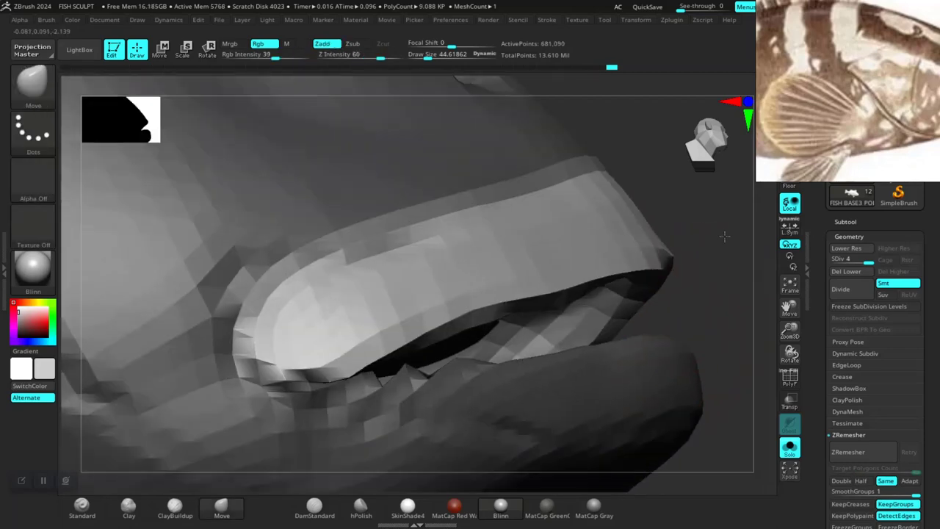
# Adjust the Move brush Draw Size, ending at 38.6, and keep refining the lip
pyautogui.press('space')
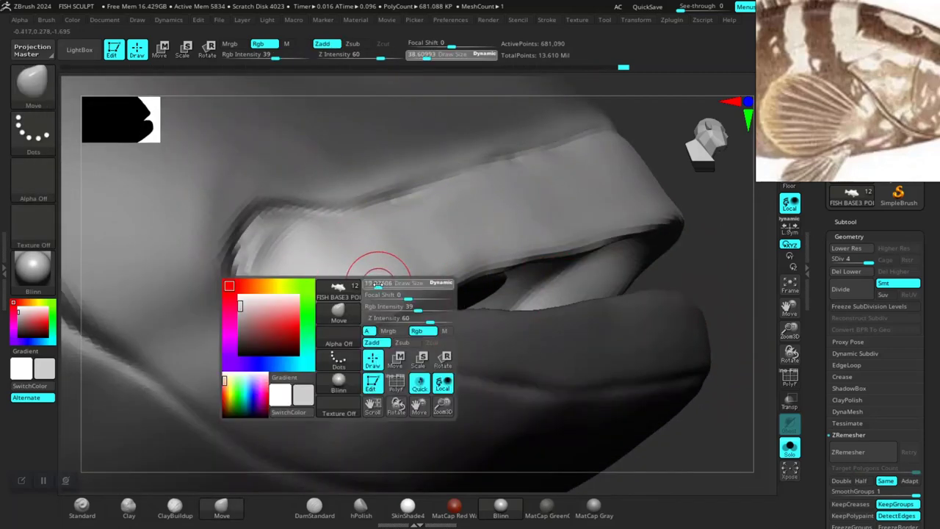
pyautogui.moveTo(377, 283)
pyautogui.mouseDown()
pyautogui.moveTo(363, 308)
pyautogui.moveTo(321, 328)
pyautogui.mouseUp()
pyautogui.press('space')
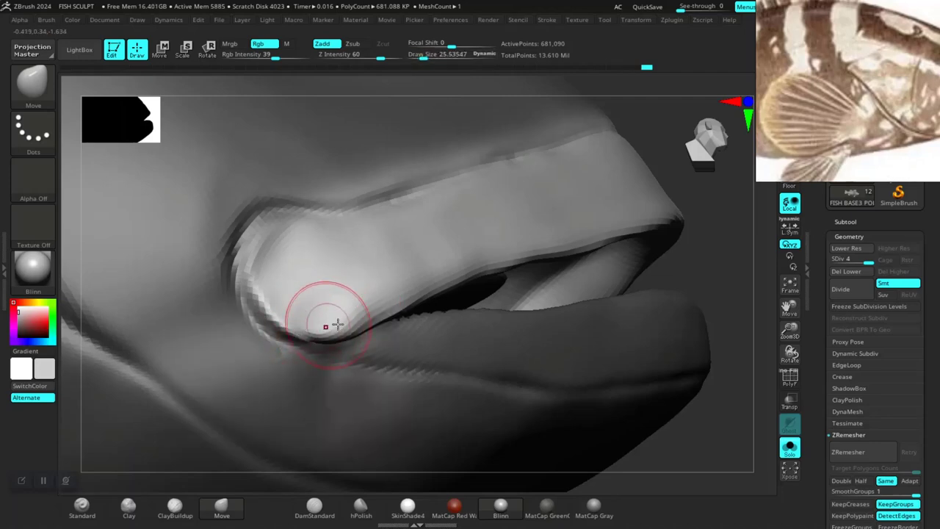
pyautogui.moveTo(664, 427)
pyautogui.mouseDown()
pyautogui.moveTo(602, 379)
pyautogui.moveTo(424, 331)
pyautogui.mouseUp()
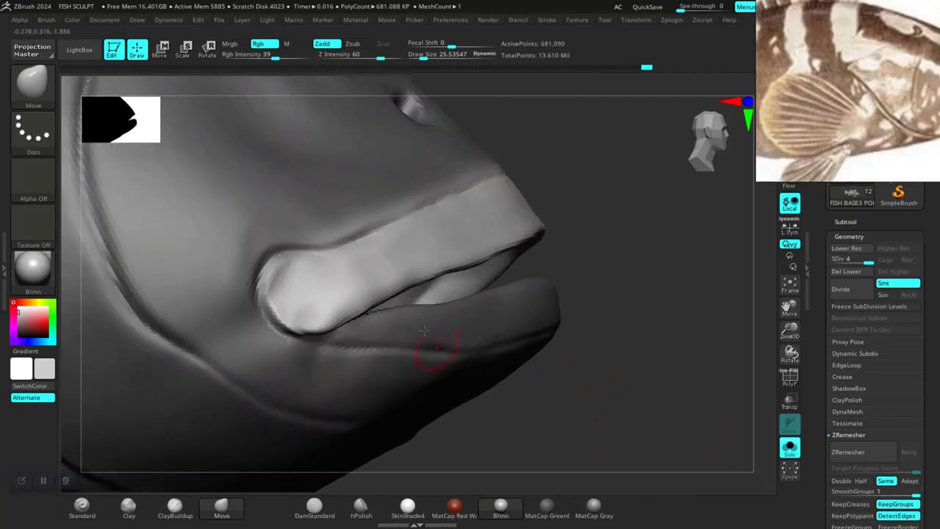
pyautogui.scroll(-3, 864, 167)
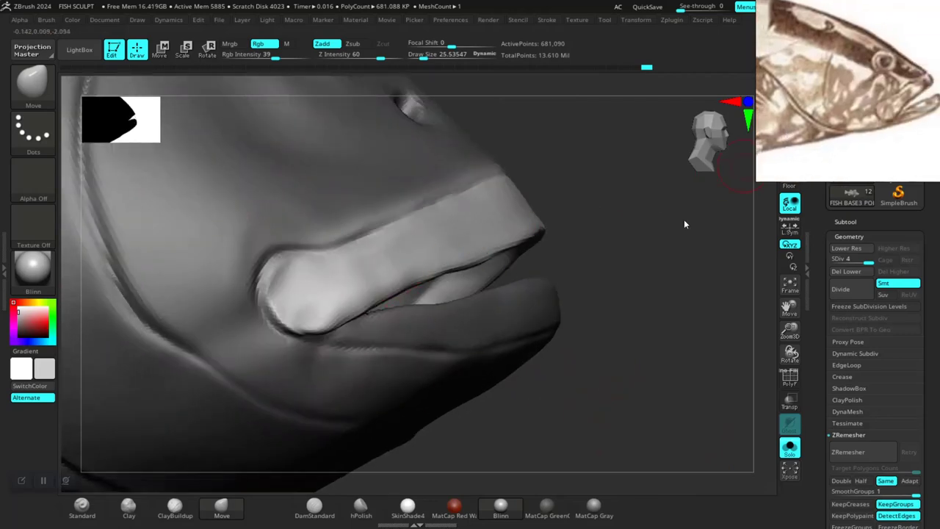
pyautogui.moveTo(582, 399)
pyautogui.mouseDown()
pyautogui.moveTo(566, 403)
pyautogui.moveTo(357, 314)
pyautogui.mouseUp()
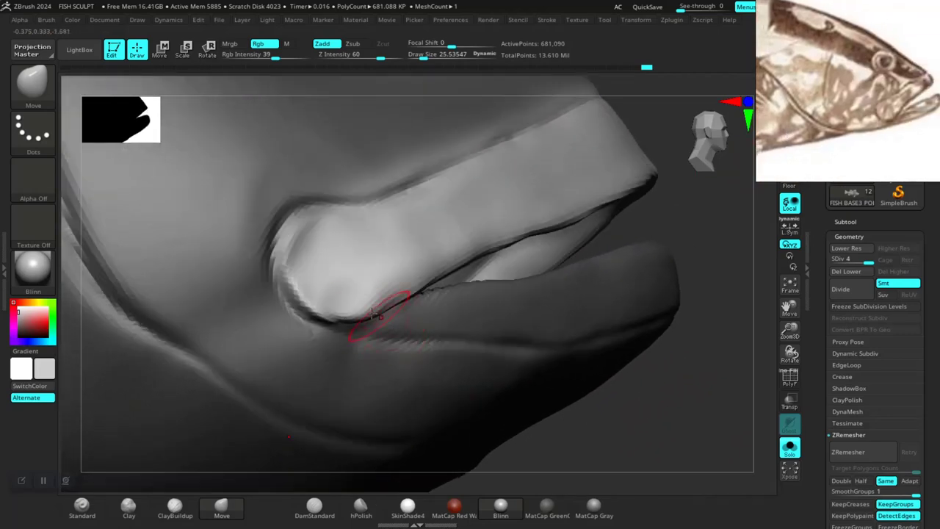
pyautogui.press('space')
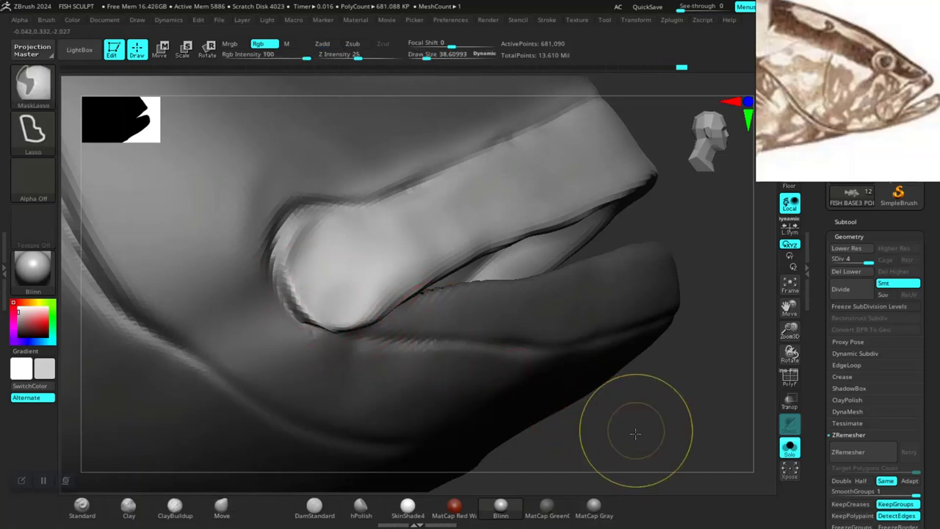
pyautogui.moveTo(629, 419)
pyautogui.mouseDown()
pyautogui.moveTo(566, 380)
pyautogui.moveTo(533, 394)
pyautogui.moveTo(482, 377)
pyautogui.moveTo(605, 399)
pyautogui.moveTo(604, 379)
pyautogui.moveTo(582, 375)
pyautogui.mouseUp()
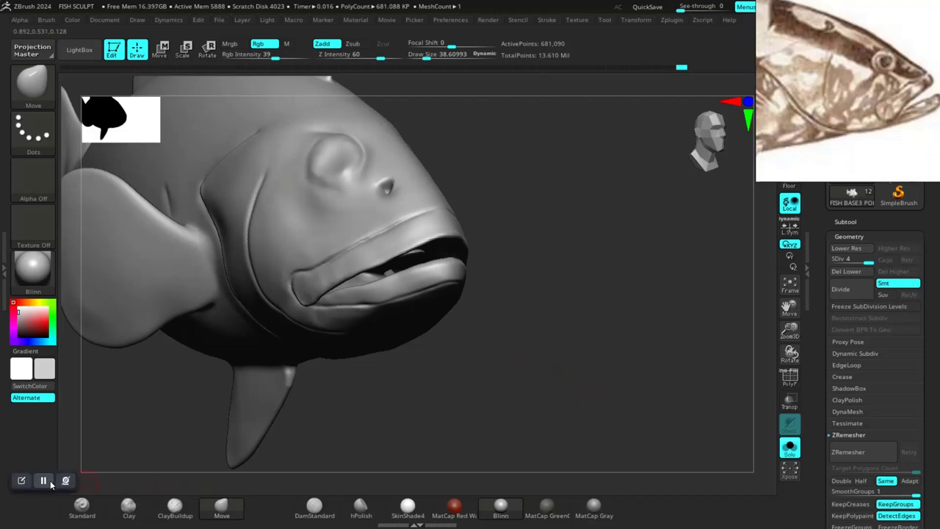
# Turn off Solo mode so the eyeball and other subtools reappear beside the head
pyautogui.moveTo(501, 339)
pyautogui.mouseDown()
pyautogui.moveTo(592, 350)
pyautogui.moveTo(580, 377)
pyautogui.moveTo(624, 404)
pyautogui.moveTo(546, 361)
pyautogui.moveTo(573, 401)
pyautogui.moveTo(606, 326)
pyautogui.moveTo(598, 330)
pyautogui.moveTo(638, 395)
pyautogui.mouseUp()
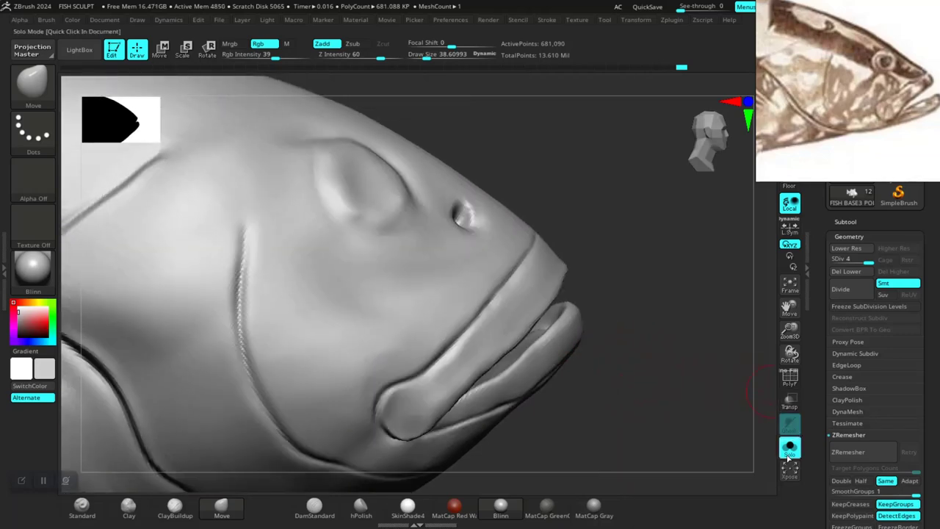
pyautogui.click(788, 449)
pyautogui.moveTo(817, 151); pyautogui.dragTo(624, 146)
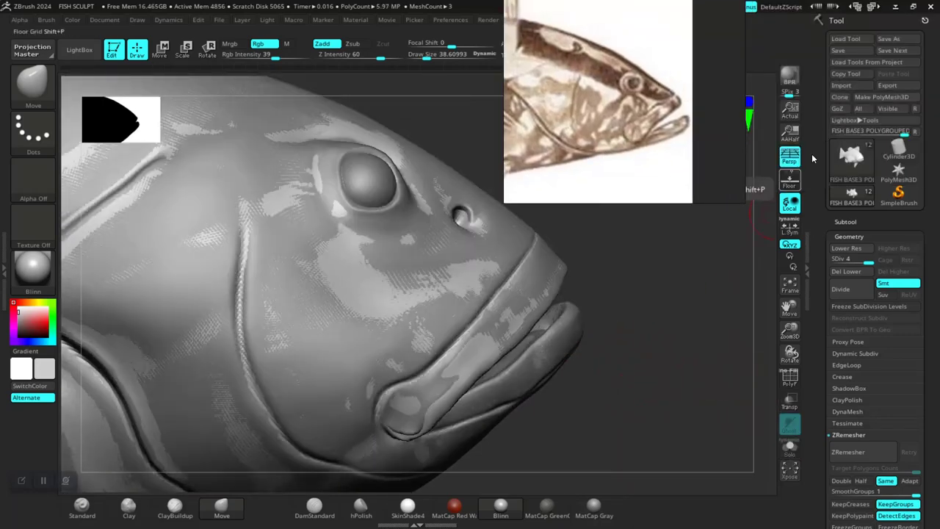
pyautogui.scroll(-1, 814, 205)
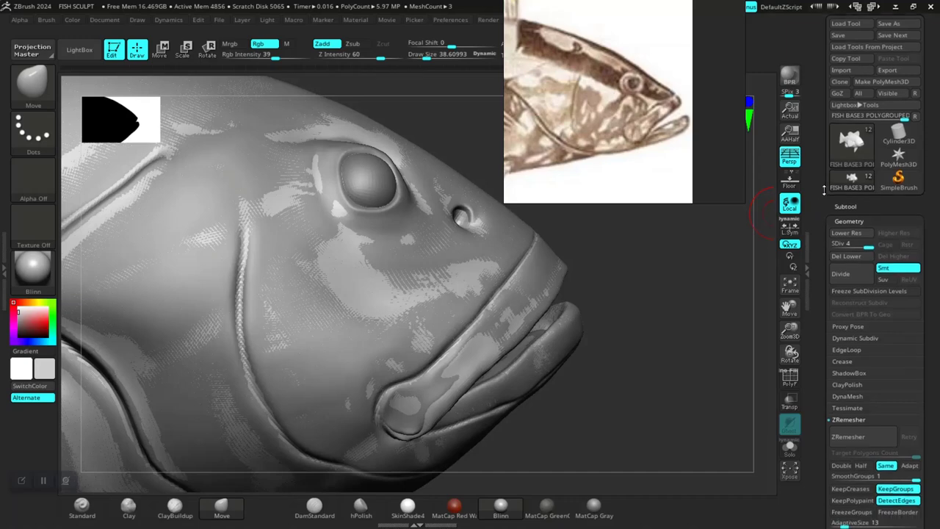
pyautogui.moveTo(671, 397)
pyautogui.mouseDown()
pyautogui.moveTo(700, 369)
pyautogui.moveTo(692, 386)
pyautogui.moveTo(703, 380)
pyautogui.moveTo(764, 316)
pyautogui.mouseUp()
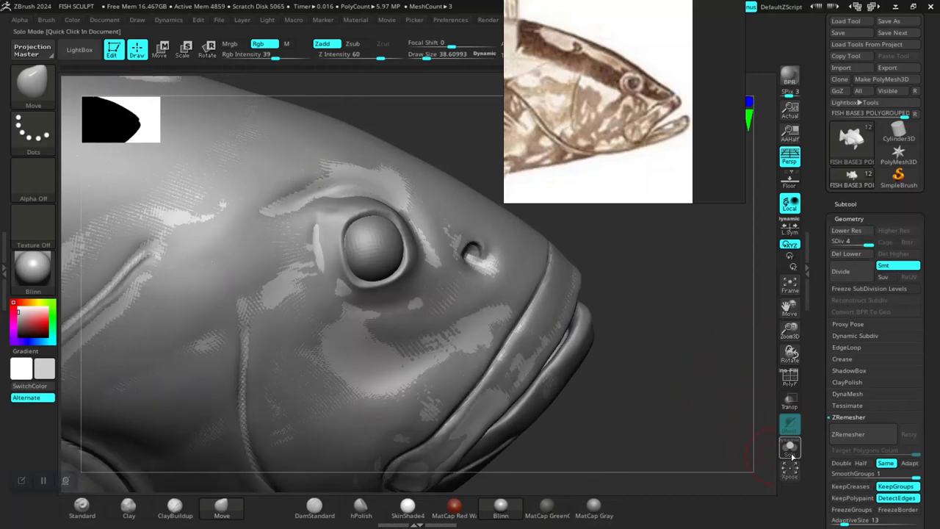
pyautogui.click(846, 204)
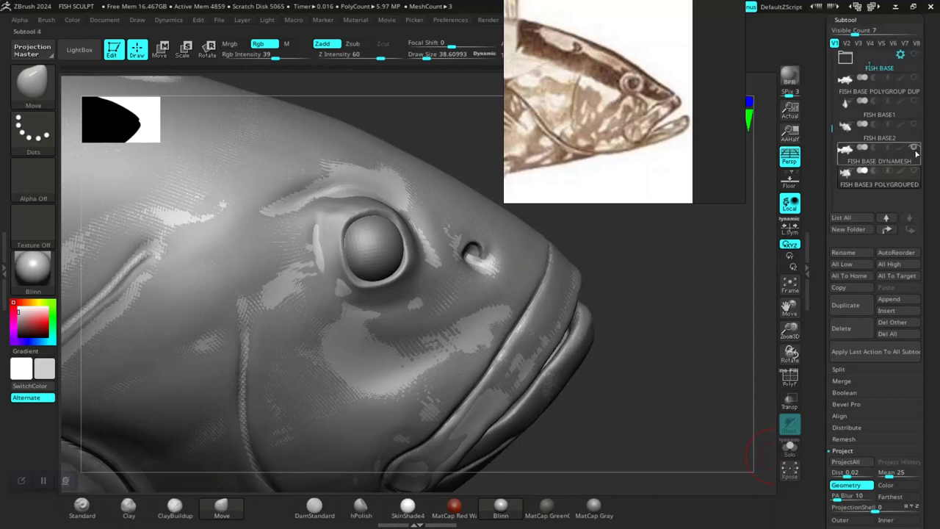
# Select the FISH BASE3 POLYGROUPED subtool and frame its head
pyautogui.click(914, 172)
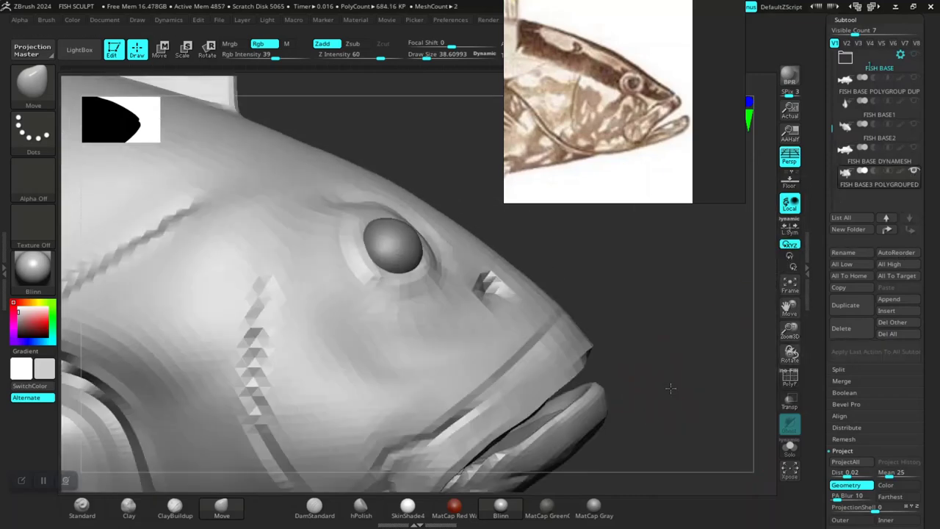
pyautogui.moveTo(687, 337); pyautogui.dragTo(562, 311)
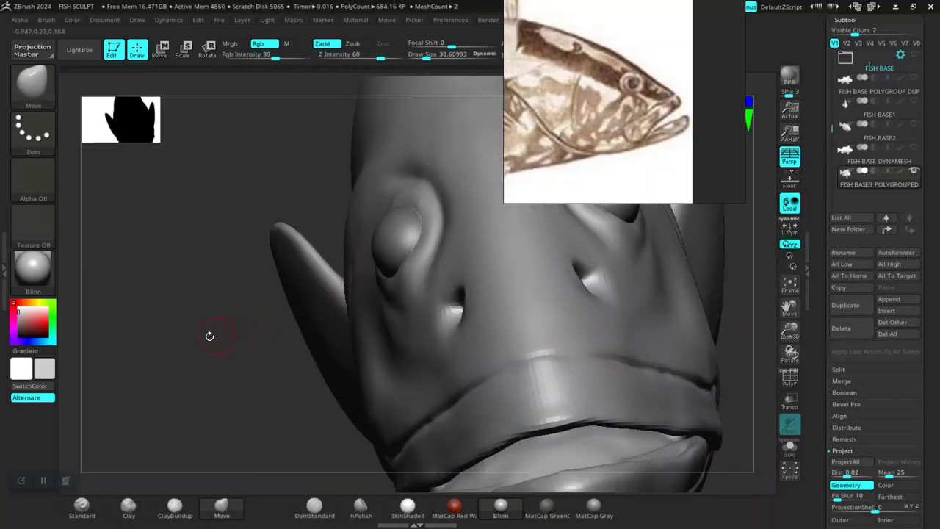
pyautogui.moveTo(209, 335); pyautogui.dragTo(226, 434)
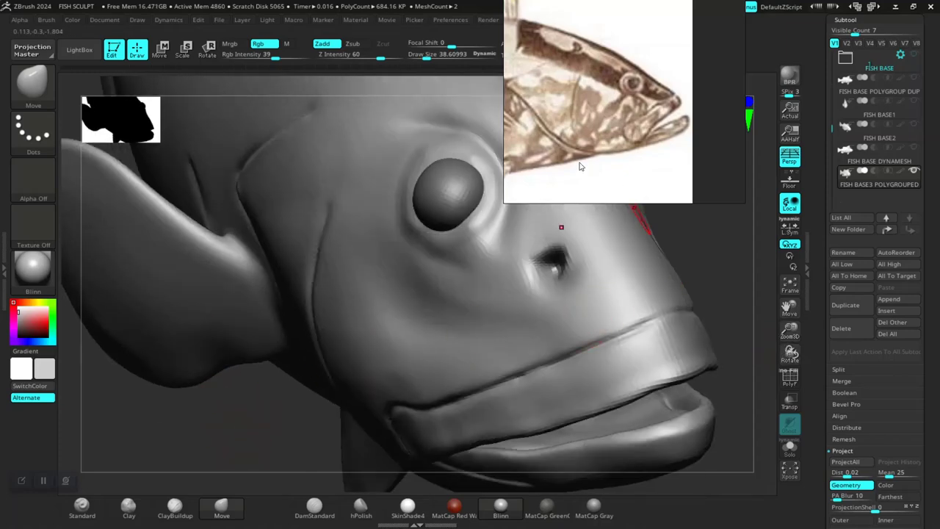
pyautogui.moveTo(579, 166); pyautogui.dragTo(835, 74)
pyautogui.moveTo(790, 331); pyautogui.dragTo(789, 345)
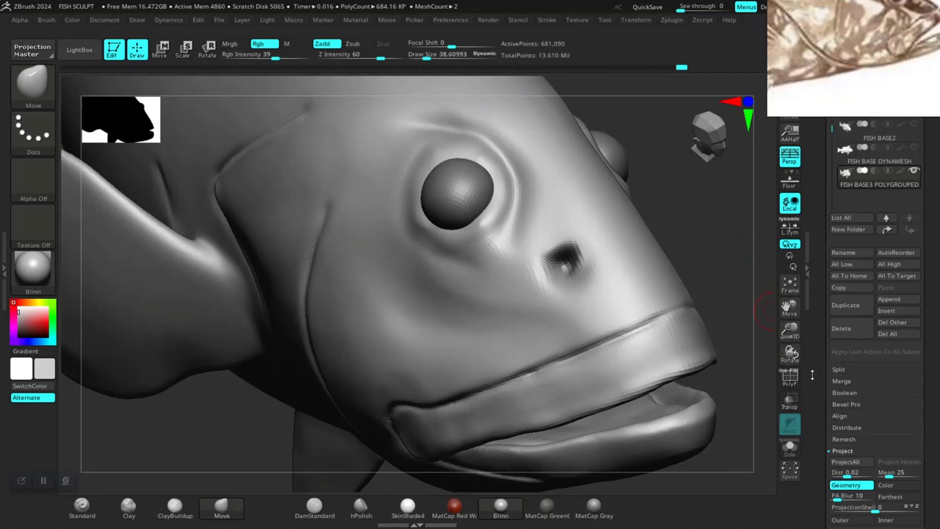
pyautogui.moveTo(812, 375); pyautogui.dragTo(819, 271)
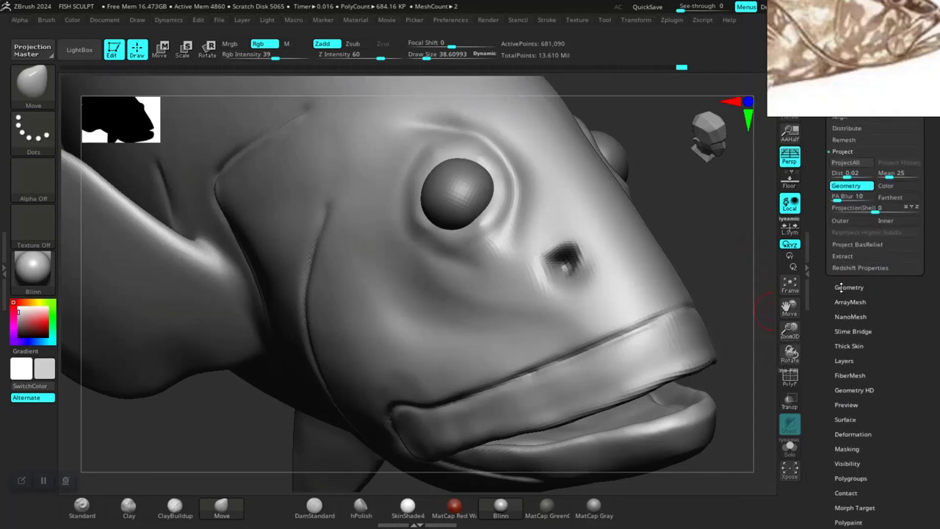
# Divide the mesh twice to SDiv 6, about 10.9 million points
pyautogui.click(845, 287)
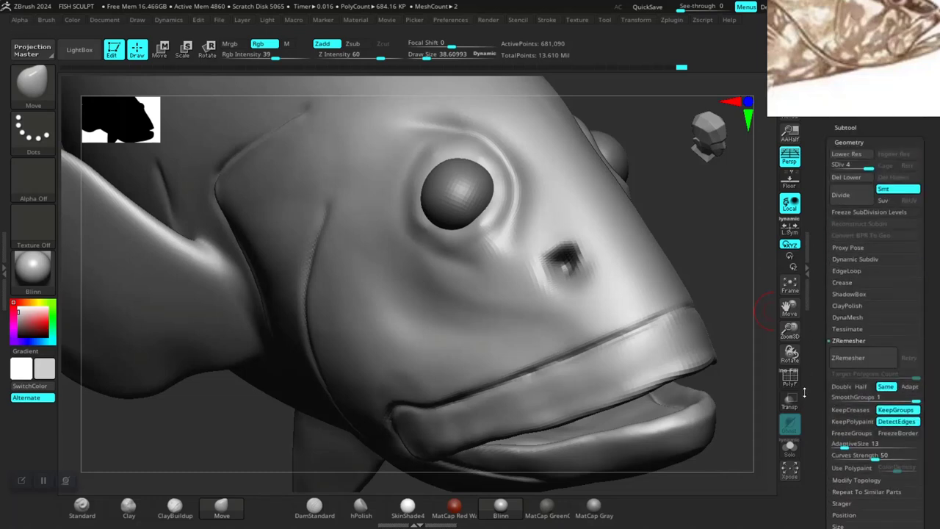
pyautogui.click(847, 277)
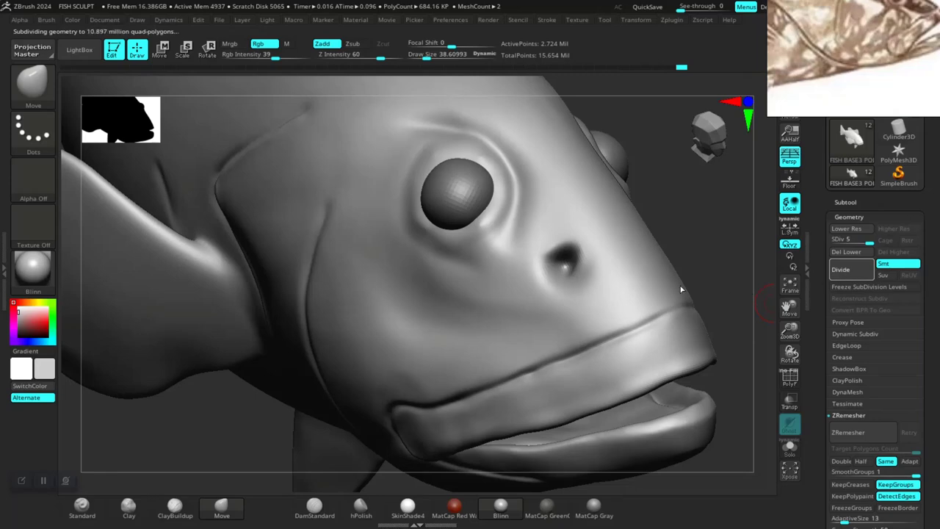
pyautogui.moveTo(720, 250)
pyautogui.mouseDown()
pyautogui.moveTo(706, 267)
pyautogui.moveTo(778, 326)
pyautogui.mouseUp()
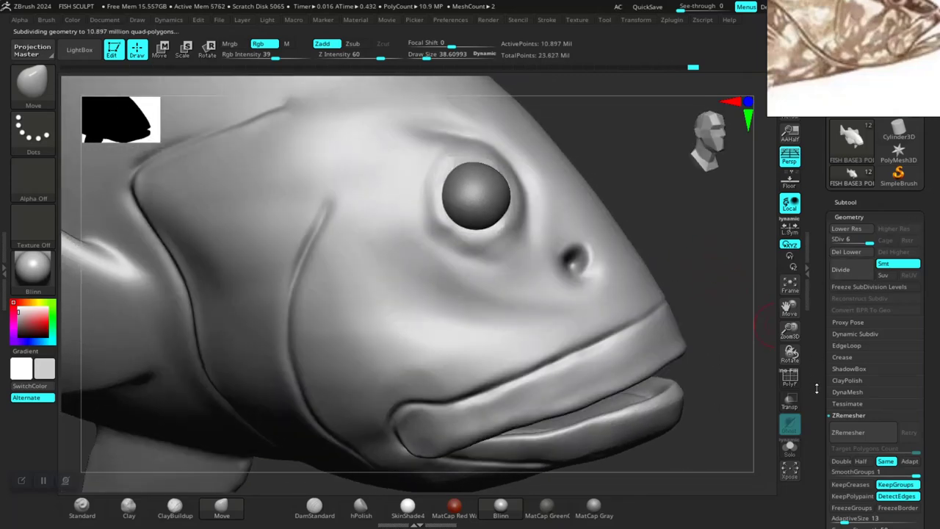
pyautogui.scroll(-3, 816, 389)
pyautogui.scroll(-2, 815, 375)
pyautogui.scroll(-2, 815, 367)
pyautogui.scroll(-2, 814, 358)
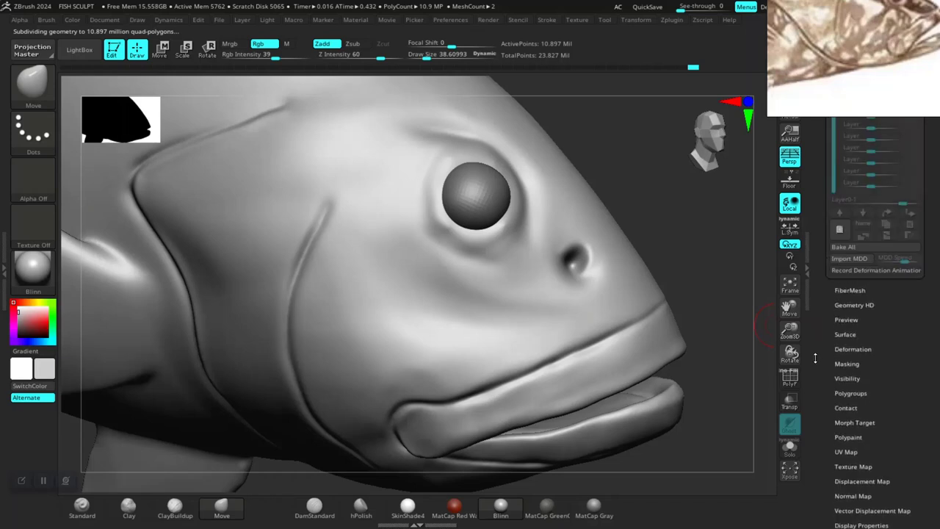
pyautogui.scroll(3, 815, 382)
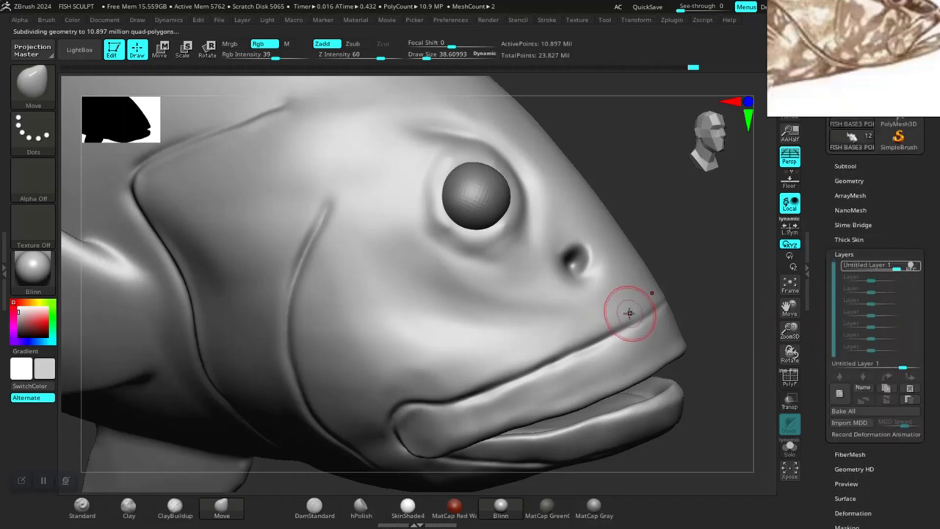
# Zoom in on the eye, select DamStandard, and turn on Solo to hide the eyeball
pyautogui.moveTo(689, 262)
pyautogui.mouseDown()
pyautogui.moveTo(692, 250)
pyautogui.moveTo(675, 254)
pyautogui.mouseUp()
pyautogui.hotkey('shift', 'd')
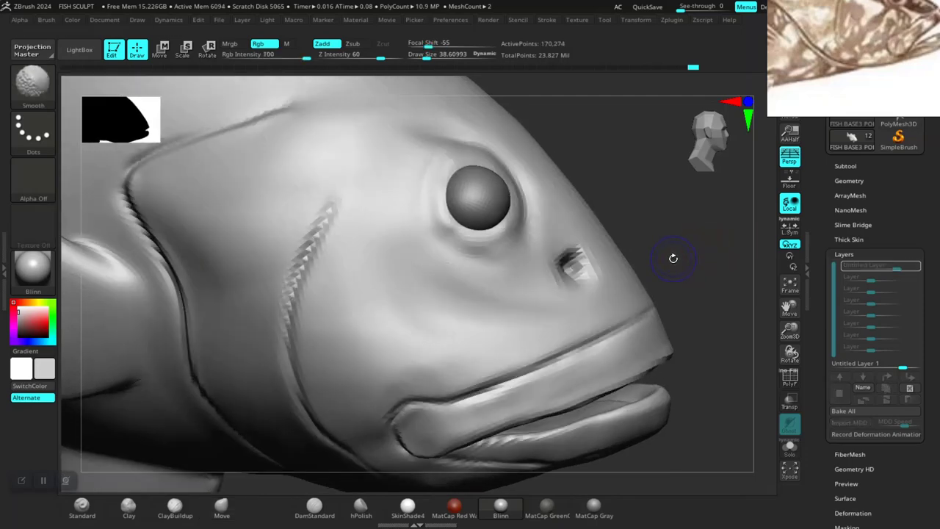
pyautogui.hotkey('shift', 'd')
pyautogui.hotkey('shift', 'd')
pyautogui.hotkey('shift', 'd')
pyautogui.press('d')
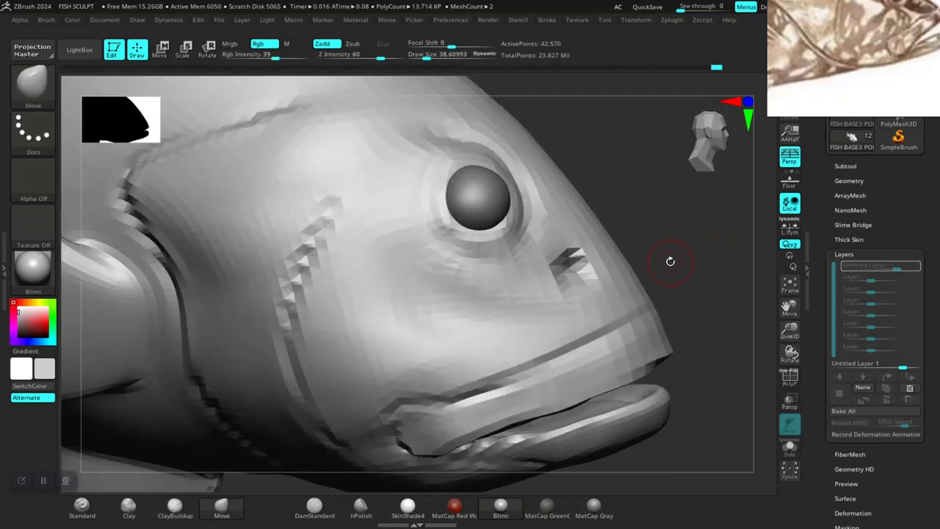
pyautogui.press('d')
pyautogui.moveTo(684, 250)
pyautogui.keyDown('alt'); pyautogui.mouseDown()
pyautogui.moveTo(655, 304)
pyautogui.moveTo(707, 225)
pyautogui.moveTo(671, 304)
pyautogui.mouseUp(); pyautogui.keyUp('alt')
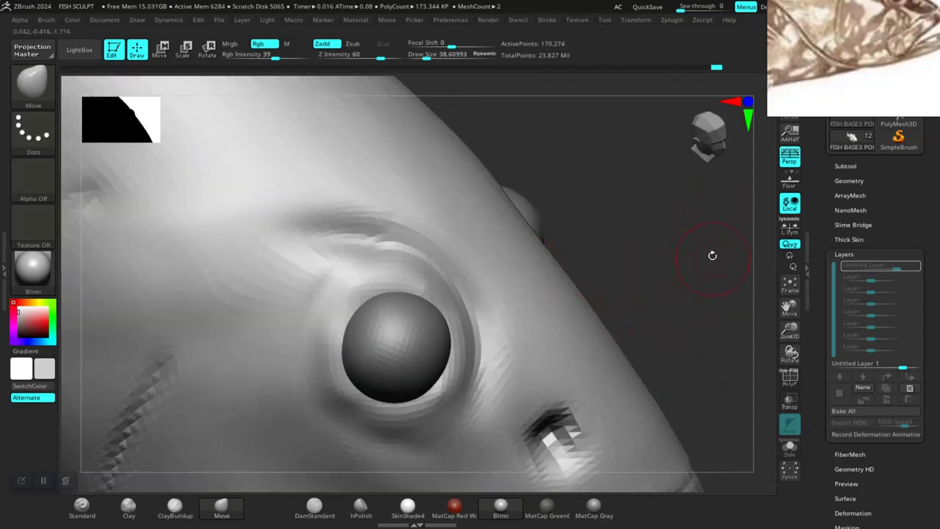
pyautogui.moveTo(711, 255); pyautogui.dragTo(661, 272)
pyautogui.click(315, 506)
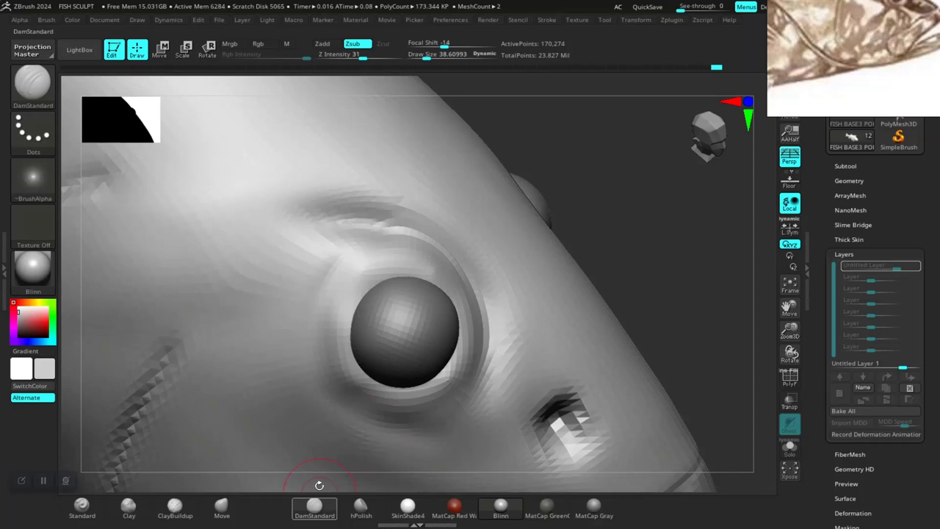
pyautogui.click(415, 294)
pyautogui.click(790, 447)
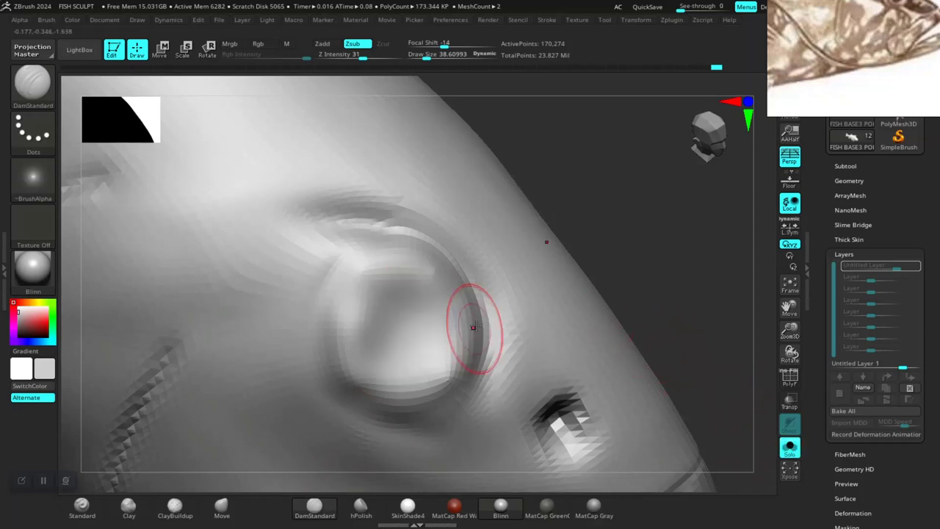
# With a larger hPolish brush, reshape and smooth the socket into a clean ring, then show the eyeball
pyautogui.click(360, 506)
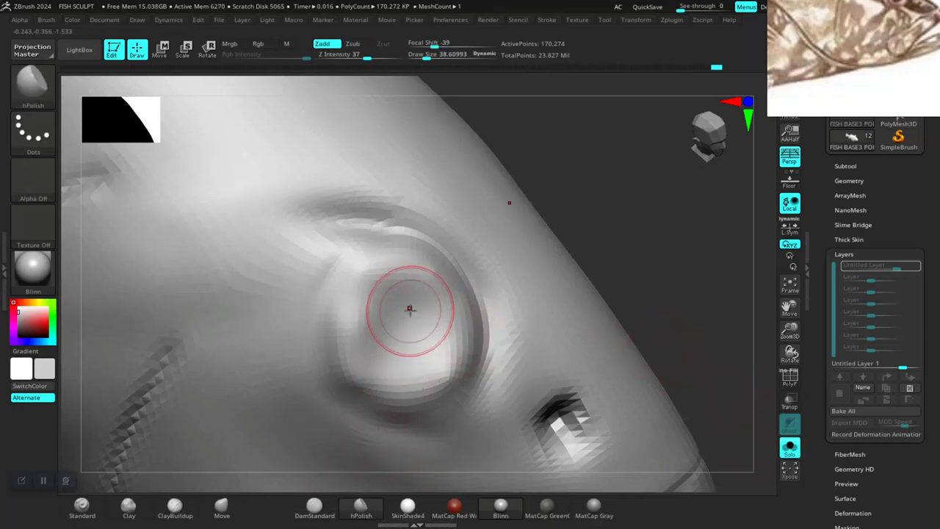
pyautogui.press('space')
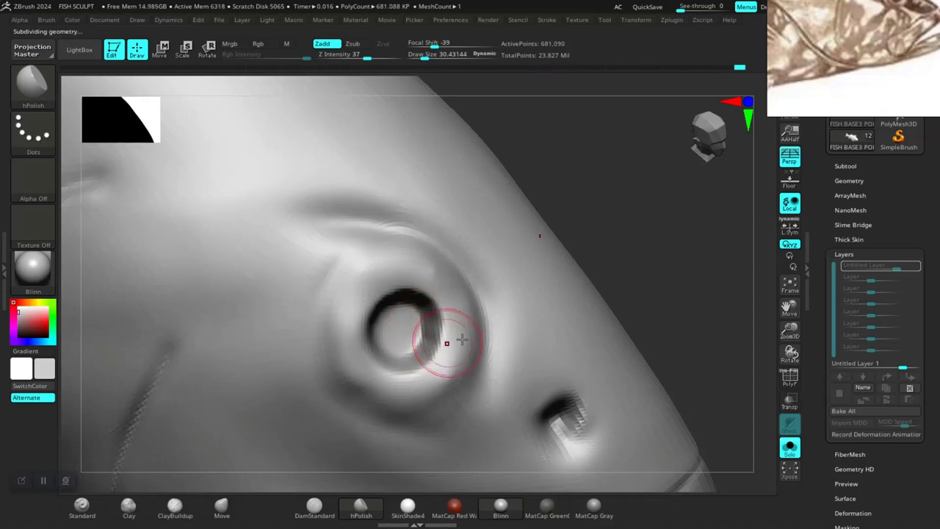
pyautogui.click(789, 446)
pyautogui.moveTo(654, 287)
pyautogui.mouseDown()
pyautogui.moveTo(675, 254)
pyautogui.moveTo(388, 293)
pyautogui.mouseUp()
pyautogui.rightClick(389, 293)
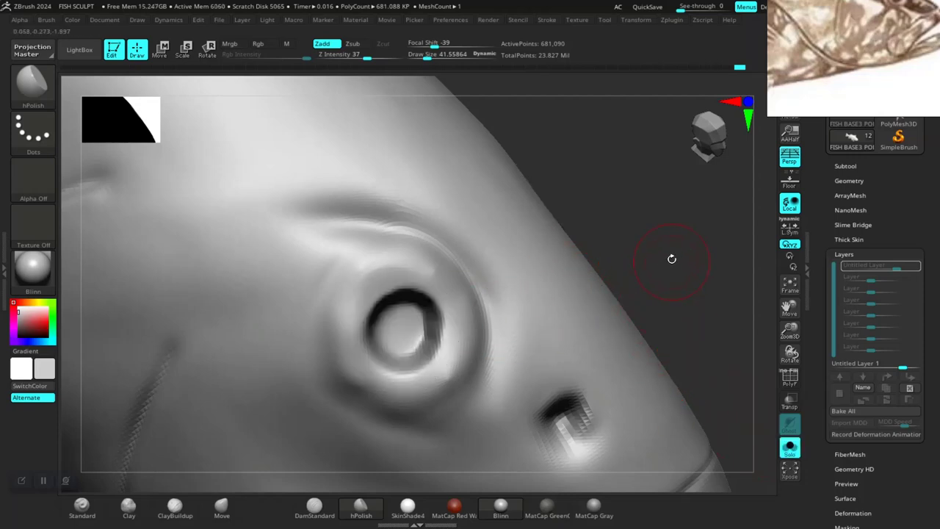
pyautogui.moveTo(671, 260)
pyautogui.mouseDown()
pyautogui.moveTo(644, 241)
pyautogui.moveTo(650, 252)
pyautogui.mouseUp()
pyautogui.moveTo(426, 358)
pyautogui.mouseDown()
pyautogui.moveTo(415, 340)
pyautogui.moveTo(439, 348)
pyautogui.mouseUp()
pyautogui.moveTo(656, 216); pyautogui.dragTo(556, 264)
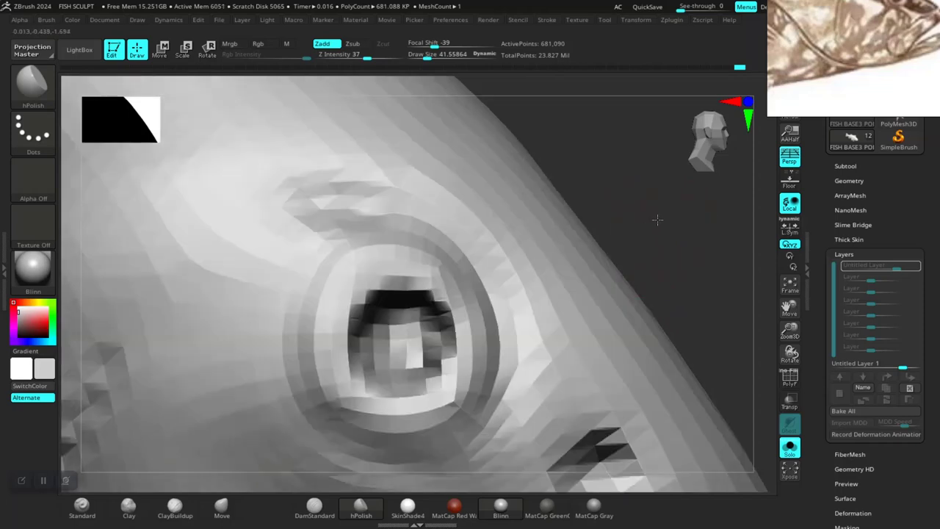
pyautogui.moveTo(368, 312)
pyautogui.mouseDown()
pyautogui.moveTo(361, 311)
pyautogui.moveTo(377, 298)
pyautogui.moveTo(361, 325)
pyautogui.moveTo(361, 367)
pyautogui.moveTo(431, 385)
pyautogui.moveTo(445, 339)
pyautogui.moveTo(438, 302)
pyautogui.moveTo(402, 290)
pyautogui.moveTo(373, 296)
pyautogui.mouseUp()
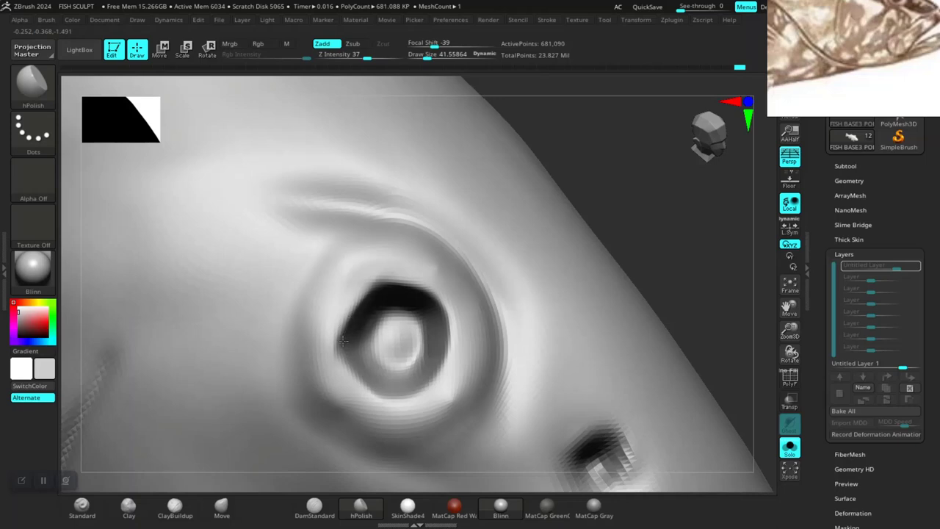
pyautogui.moveTo(367, 375); pyautogui.dragTo(434, 368)
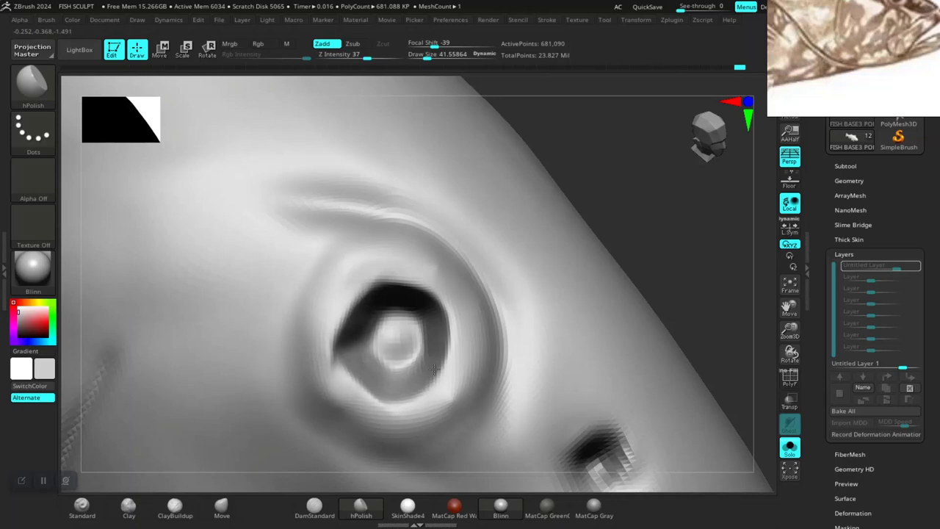
pyautogui.click(787, 448)
# Drop two subdivision levels, pick the Move brush and enlarge its draw size
pyautogui.moveTo(660, 345)
pyautogui.keyDown('alt'); pyautogui.mouseDown()
pyautogui.moveTo(597, 269)
pyautogui.moveTo(549, 274)
pyautogui.mouseUp(); pyautogui.keyUp('alt')
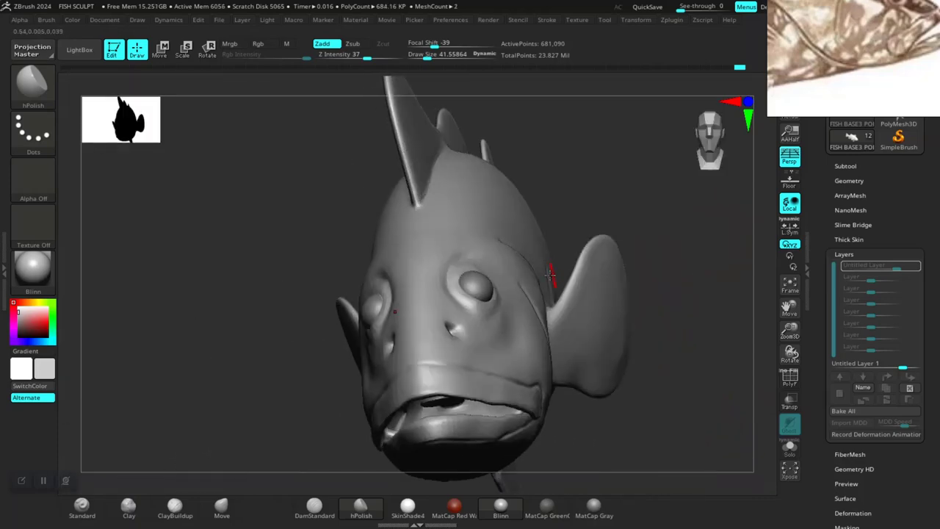
pyautogui.moveTo(620, 164); pyautogui.dragTo(332, 459)
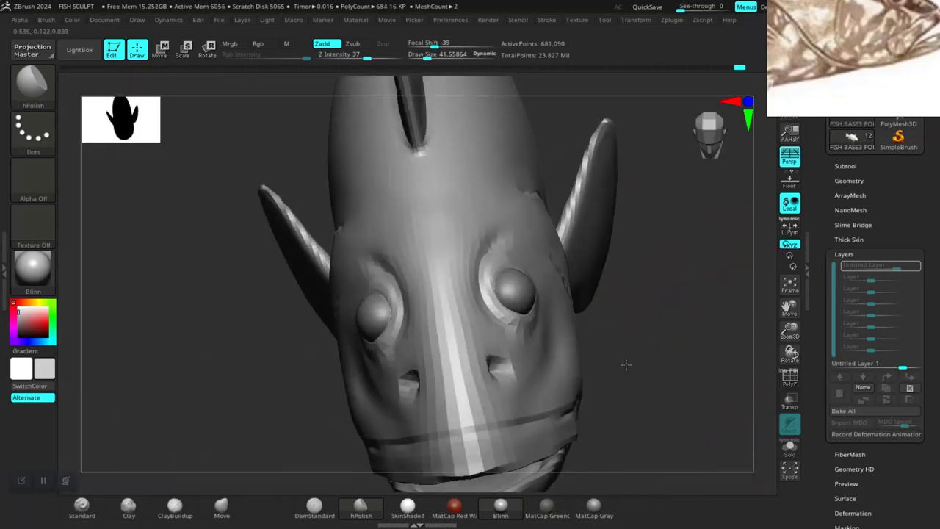
pyautogui.hotkey('shift', 'd')
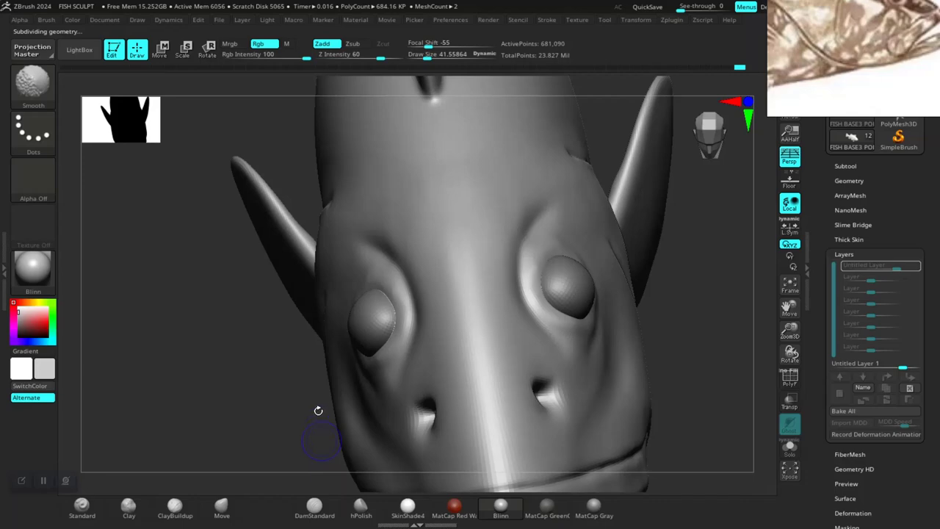
pyautogui.hotkey('shift', 'd')
pyautogui.click(221, 504)
pyautogui.scroll(2, 329, 357)
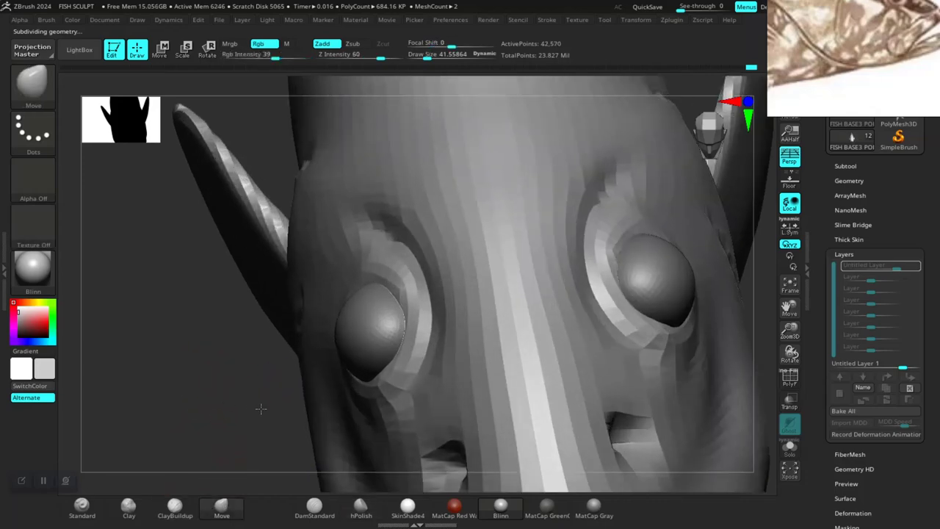
pyautogui.scroll(2, 329, 357)
pyautogui.scroll(2, 373, 342)
pyautogui.press('space')
pyautogui.moveTo(411, 325); pyautogui.dragTo(427, 328)
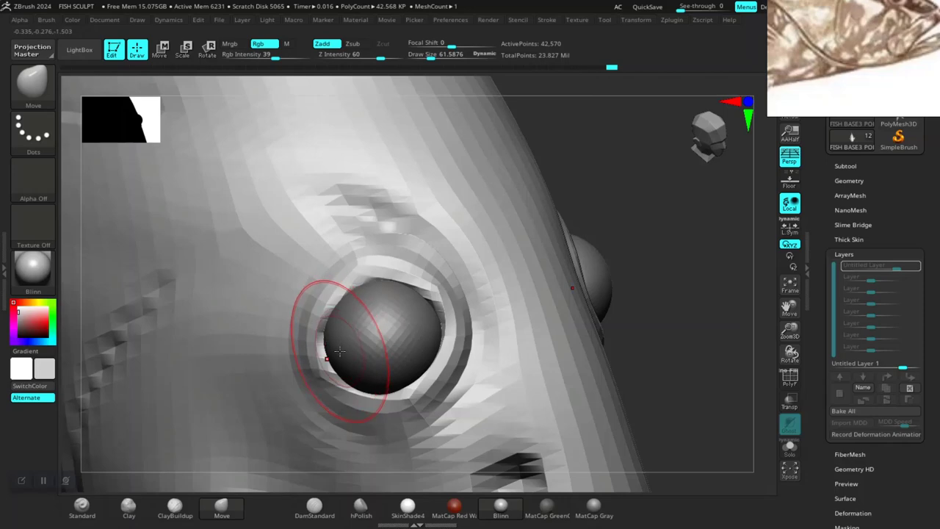
# Step up one level and push the eye-socket rim evenly around the eyeball with Move
pyautogui.press('d')
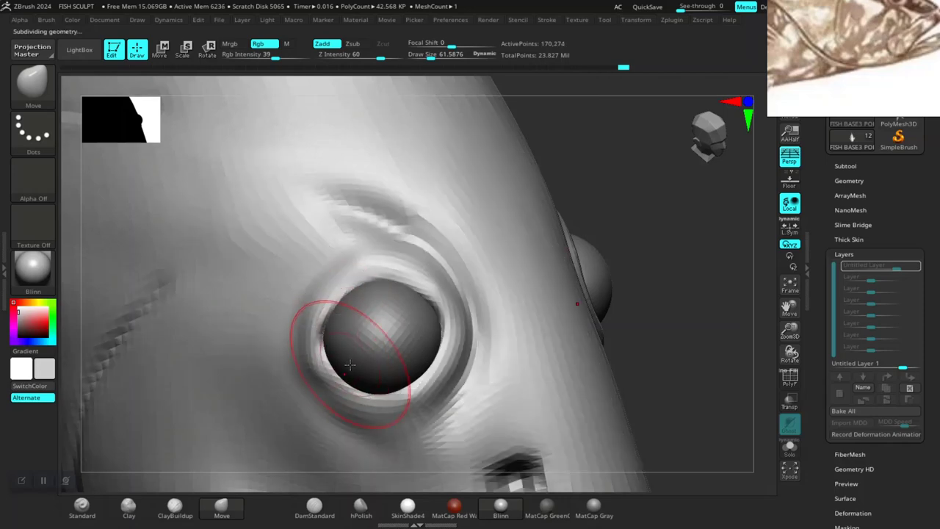
pyautogui.moveTo(430, 367)
pyautogui.mouseDown(button='right')
pyautogui.moveTo(691, 353)
pyautogui.moveTo(375, 378)
pyautogui.mouseUp(button='right')
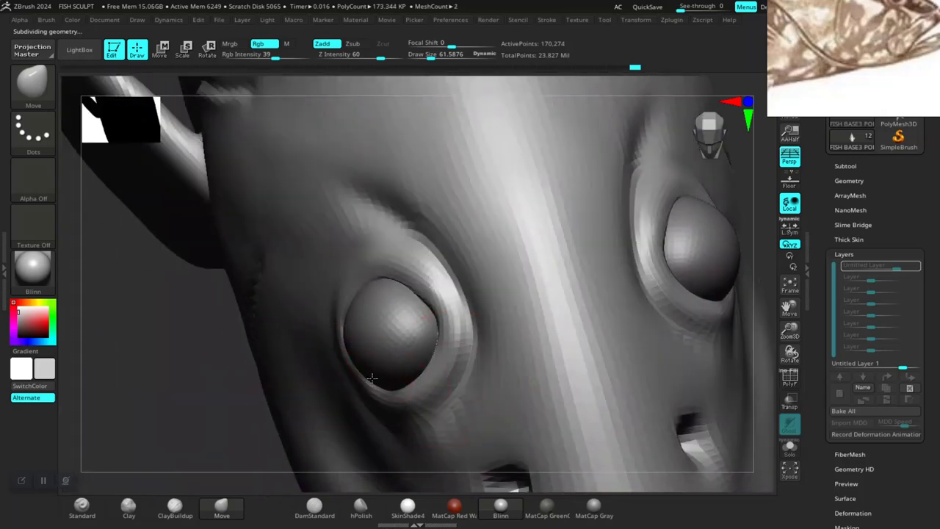
pyautogui.moveTo(216, 421); pyautogui.dragTo(314, 363, button='right')
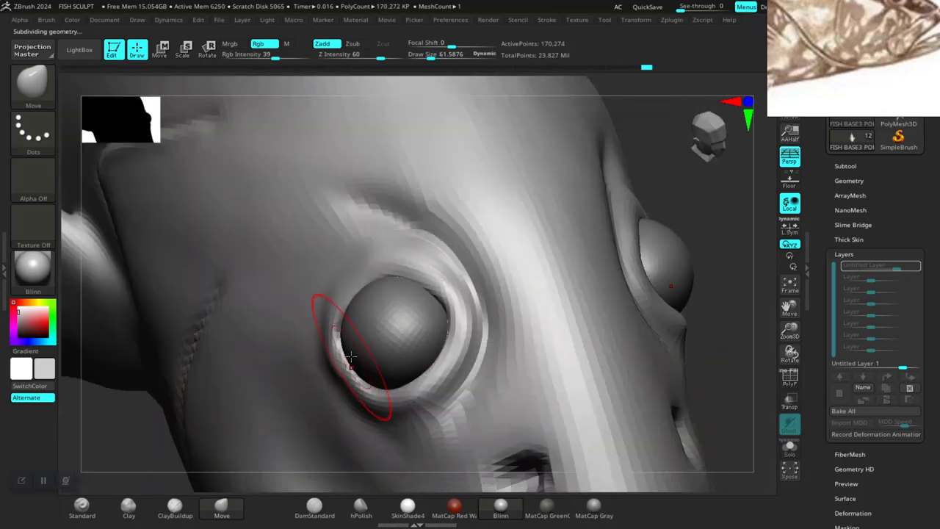
pyautogui.moveTo(137, 429); pyautogui.dragTo(487, 331, button='right')
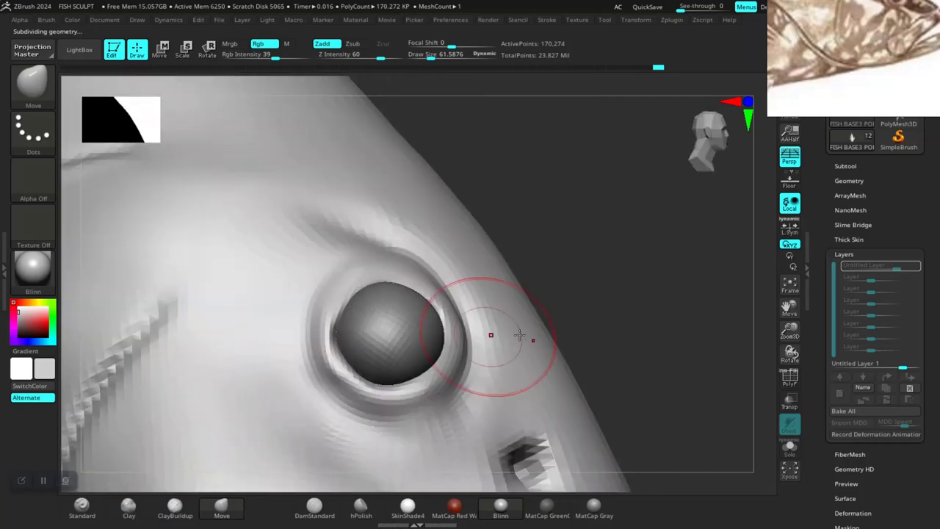
pyautogui.moveTo(570, 330); pyautogui.dragTo(514, 377, button='right')
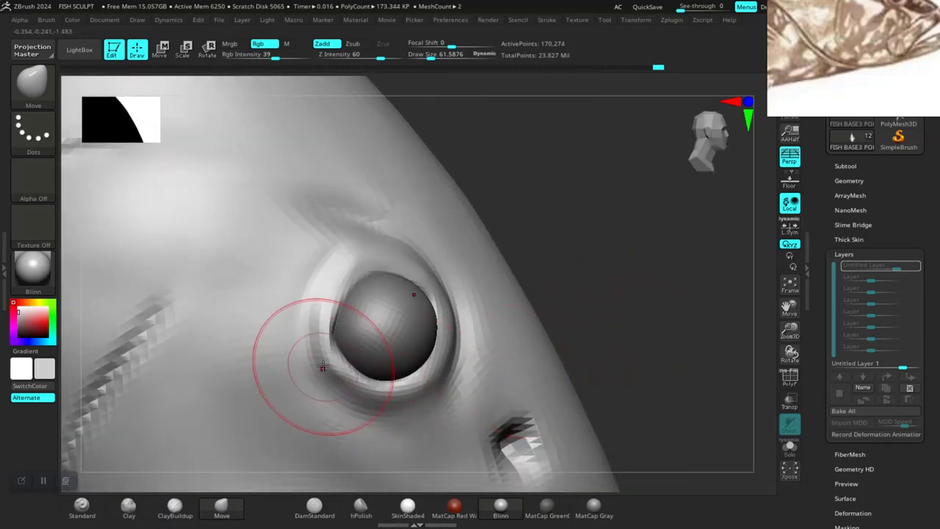
pyautogui.moveTo(293, 357); pyautogui.dragTo(309, 360)
pyautogui.moveTo(428, 291); pyautogui.dragTo(598, 304, button='right')
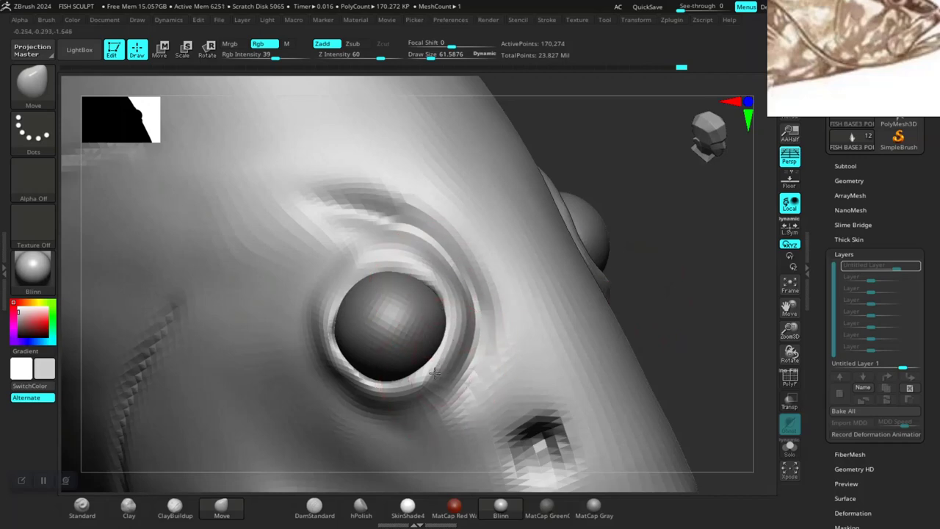
pyautogui.moveTo(444, 358)
pyautogui.mouseDown(button='right')
pyautogui.moveTo(671, 349)
pyautogui.moveTo(610, 346)
pyautogui.moveTo(641, 380)
pyautogui.moveTo(674, 330)
pyautogui.moveTo(595, 372)
pyautogui.moveTo(522, 342)
pyautogui.moveTo(579, 342)
pyautogui.moveTo(428, 348)
pyautogui.mouseUp(button='right')
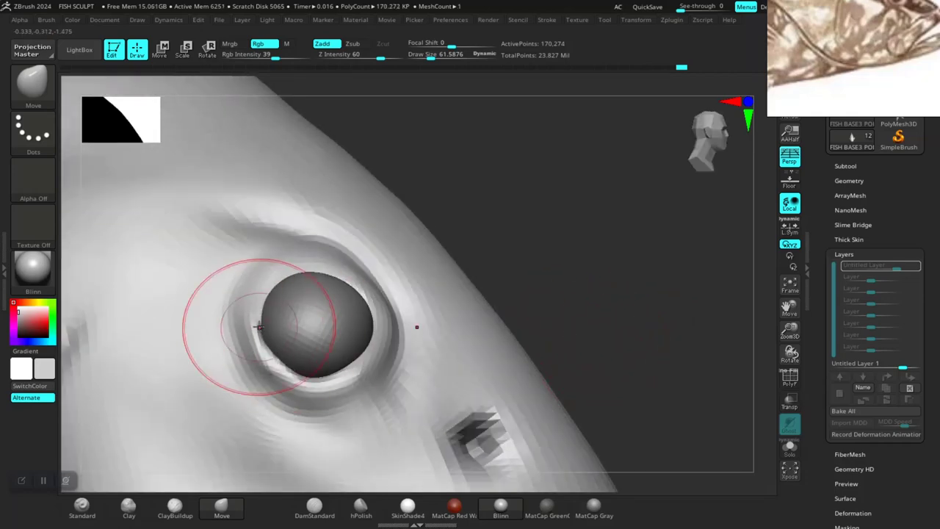
pyautogui.moveTo(614, 315)
pyautogui.mouseDown(button='right')
pyautogui.moveTo(642, 300)
pyautogui.moveTo(507, 346)
pyautogui.mouseUp(button='right')
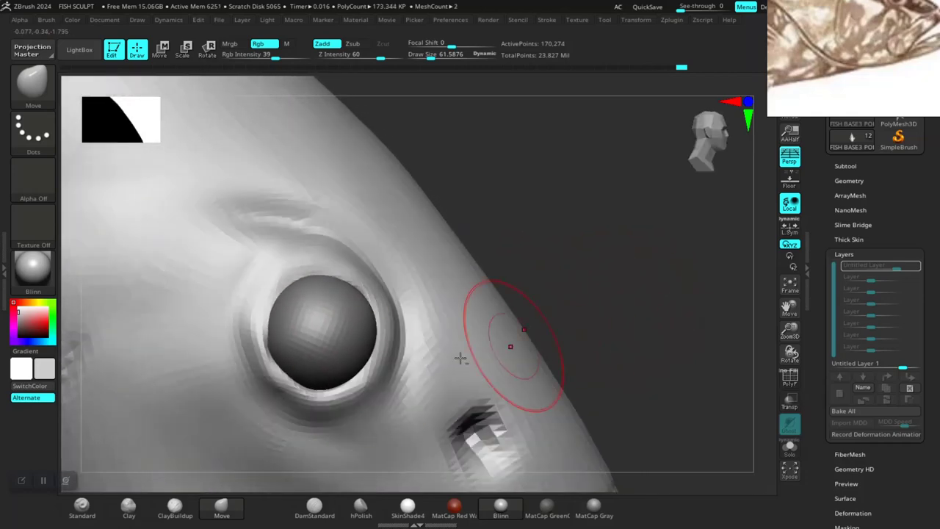
# Set DamStandard to draw size about 38 and carve grooves along the left and lower eye rim
pyautogui.click(312, 507)
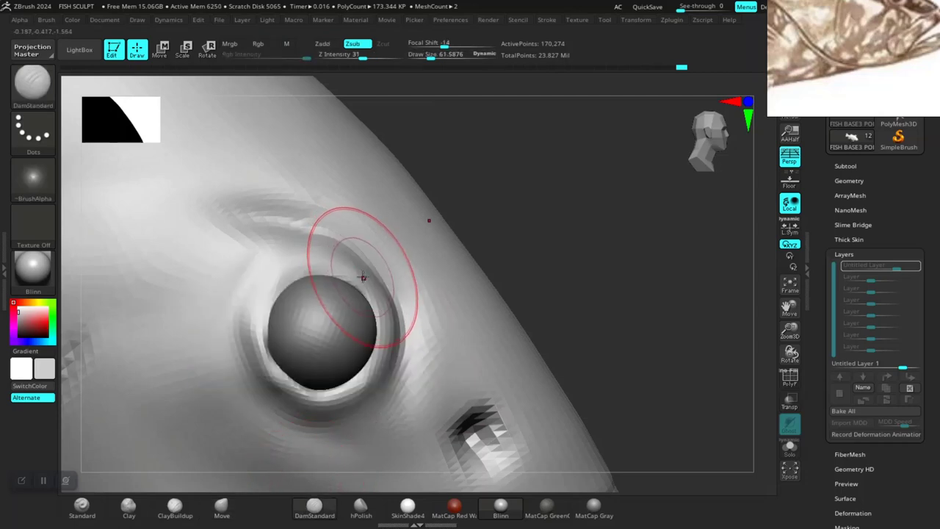
pyautogui.rightClick(359, 273)
pyautogui.moveTo(411, 294); pyautogui.dragTo(389, 317)
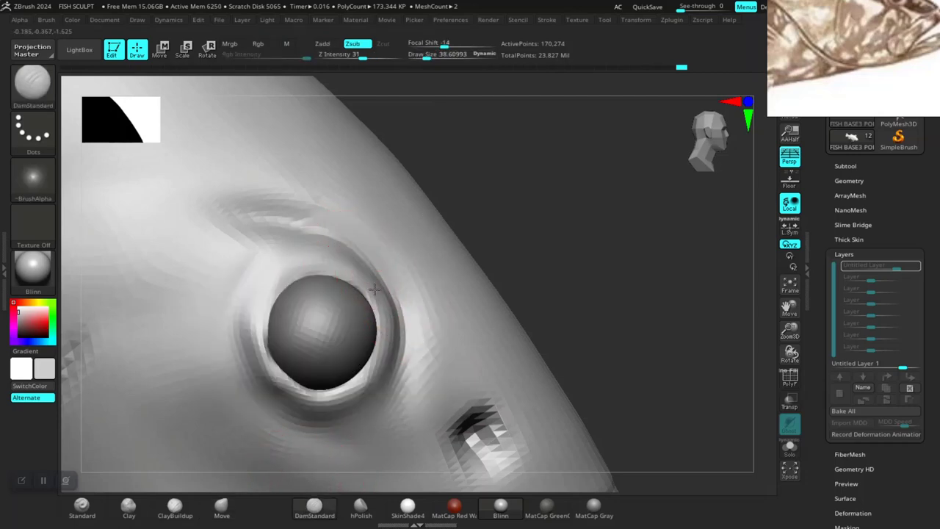
pyautogui.moveTo(372, 281); pyautogui.dragTo(393, 324)
pyautogui.moveTo(295, 260)
pyautogui.mouseDown()
pyautogui.moveTo(267, 275)
pyautogui.moveTo(254, 324)
pyautogui.mouseUp()
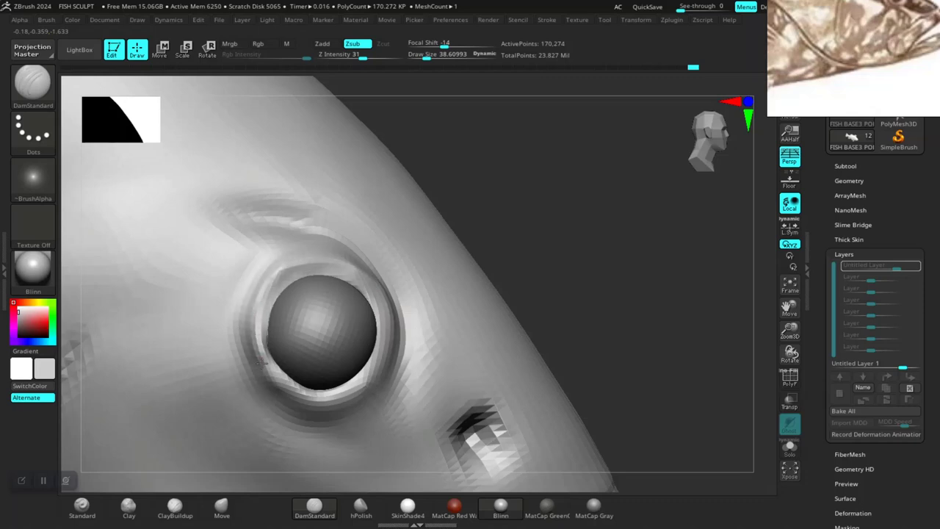
pyautogui.moveTo(286, 394); pyautogui.dragTo(342, 396)
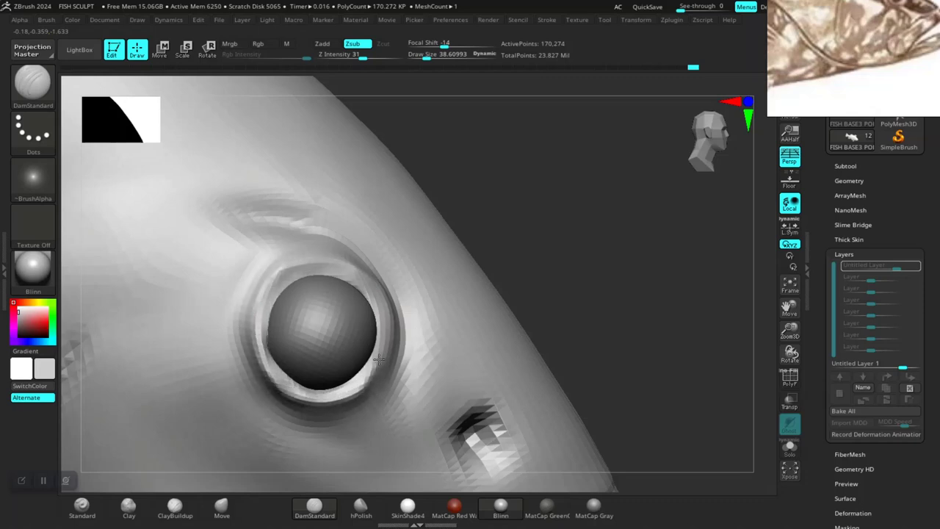
# Deepen the socket grooves below and above the eye
pyautogui.press('f')
pyautogui.moveTo(693, 305)
pyautogui.mouseDown()
pyautogui.moveTo(566, 279)
pyautogui.moveTo(634, 362)
pyautogui.moveTo(272, 293)
pyautogui.moveTo(210, 245)
pyautogui.moveTo(544, 172)
pyautogui.mouseUp()
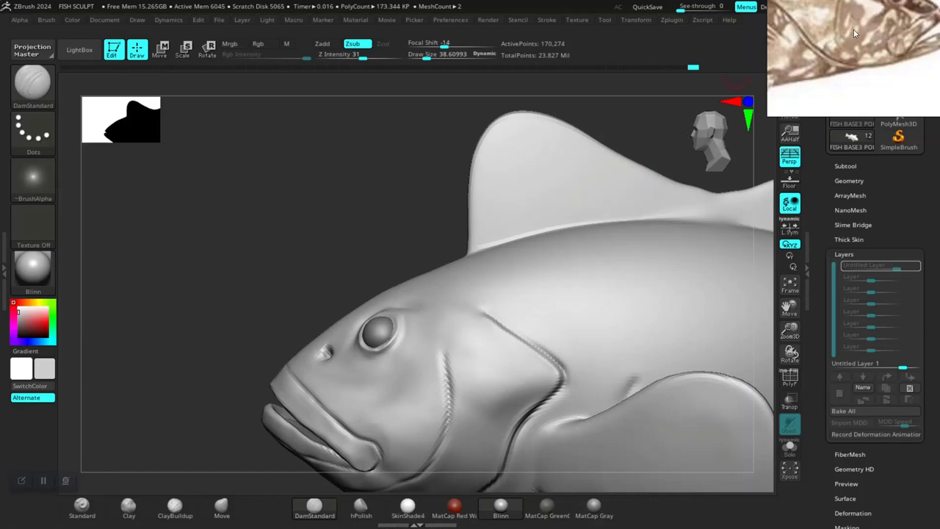
pyautogui.moveTo(414, 232)
pyautogui.mouseDown()
pyautogui.moveTo(325, 262)
pyautogui.moveTo(308, 215)
pyautogui.moveTo(329, 313)
pyautogui.moveTo(260, 215)
pyautogui.moveTo(315, 292)
pyautogui.mouseUp()
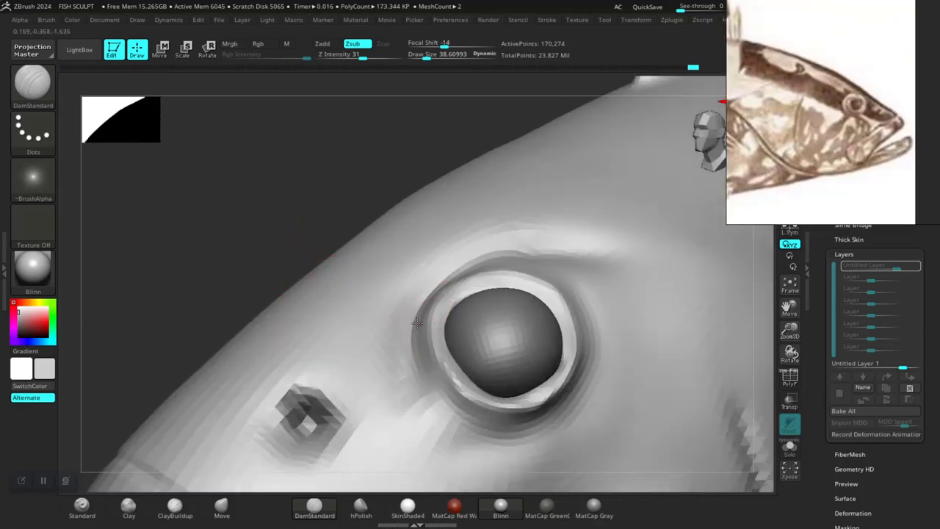
pyautogui.moveTo(434, 406); pyautogui.dragTo(474, 442)
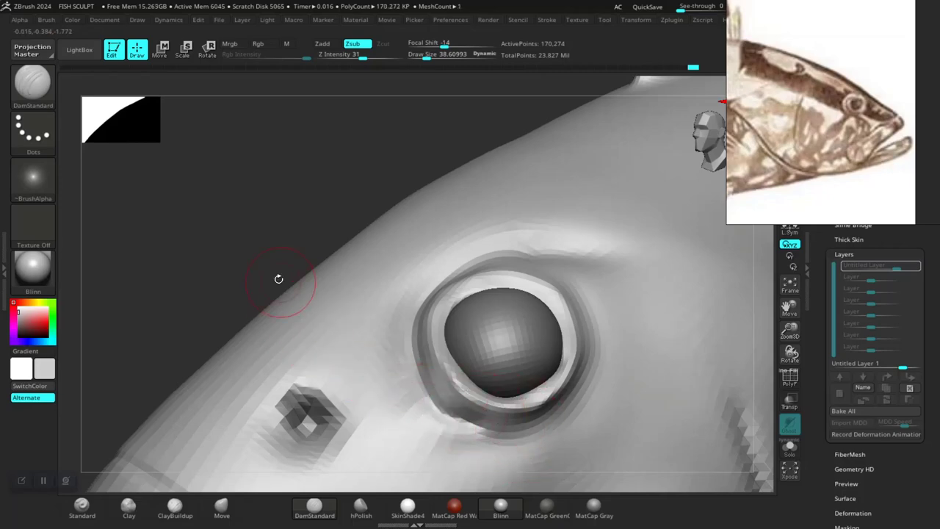
pyautogui.moveTo(218, 243)
pyautogui.mouseDown()
pyautogui.moveTo(231, 269)
pyautogui.moveTo(560, 272)
pyautogui.mouseUp()
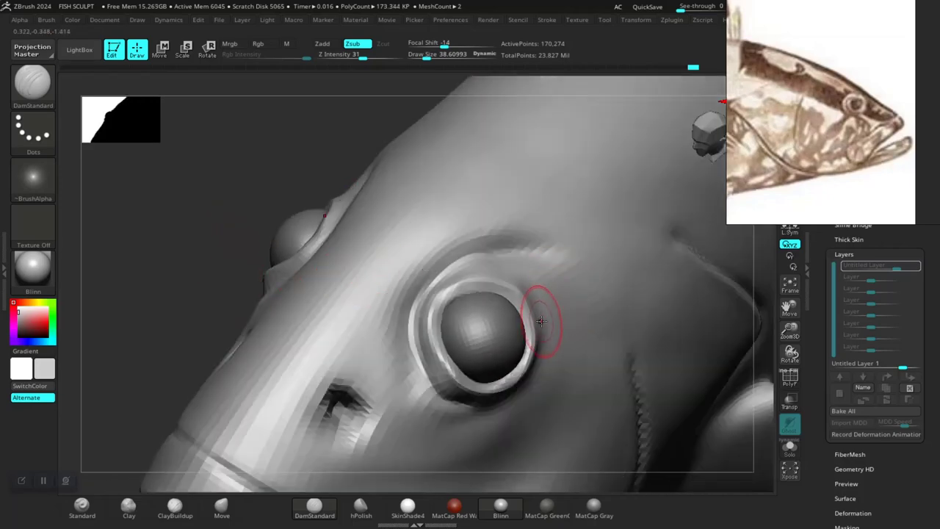
pyautogui.moveTo(236, 239); pyautogui.dragTo(539, 332)
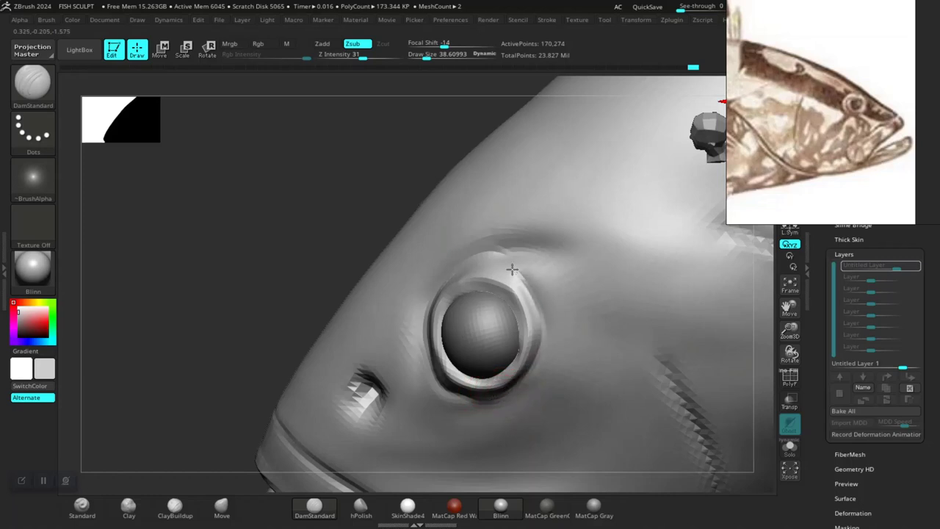
pyautogui.moveTo(440, 263); pyautogui.dragTo(509, 262)
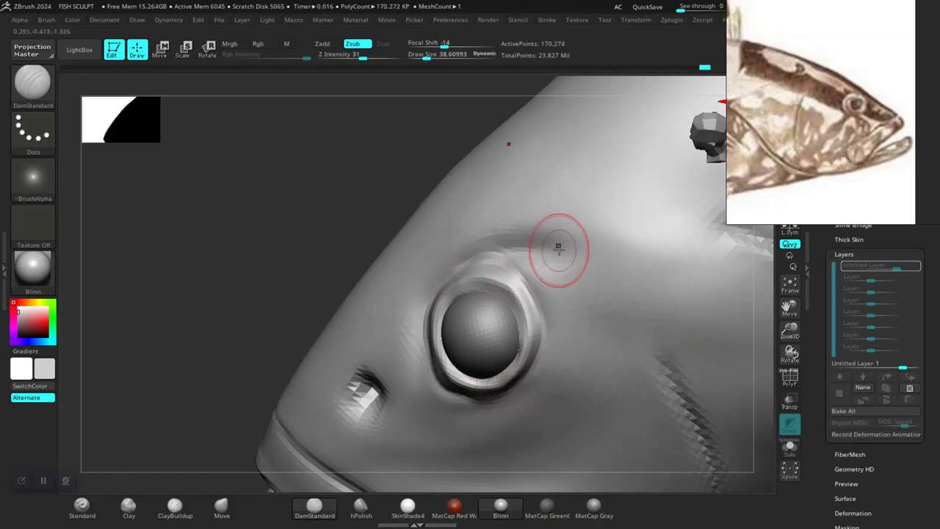
pyautogui.moveTo(243, 291); pyautogui.dragTo(445, 254)
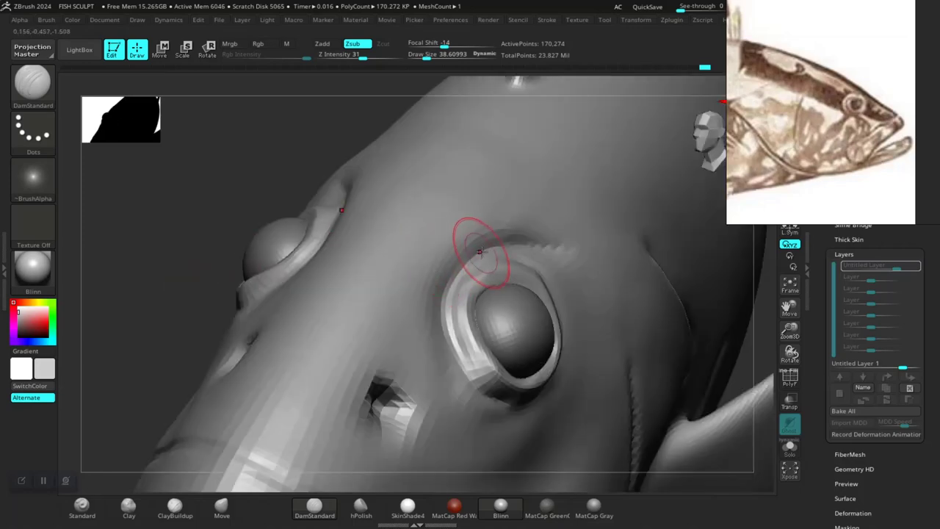
pyautogui.press('f')
pyautogui.moveTo(210, 227)
pyautogui.mouseDown()
pyautogui.moveTo(233, 292)
pyautogui.moveTo(191, 300)
pyautogui.moveTo(206, 291)
pyautogui.moveTo(241, 409)
pyautogui.moveTo(243, 389)
pyautogui.mouseUp()
# Step up to the top subdivision level and carve the gill groove higher toward the eye
pyautogui.press('d')
pyautogui.press('d')
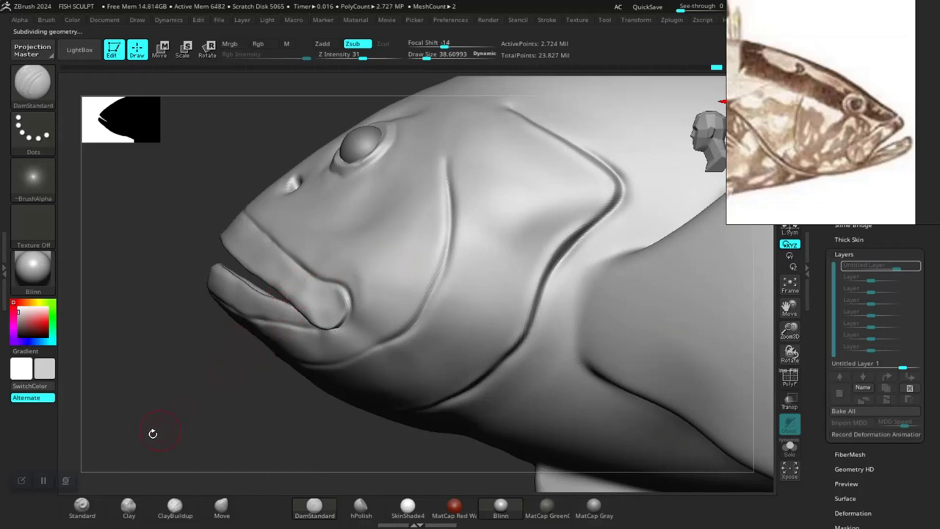
pyautogui.moveTo(151, 434); pyautogui.dragTo(159, 431)
pyautogui.moveTo(470, 174); pyautogui.dragTo(476, 177)
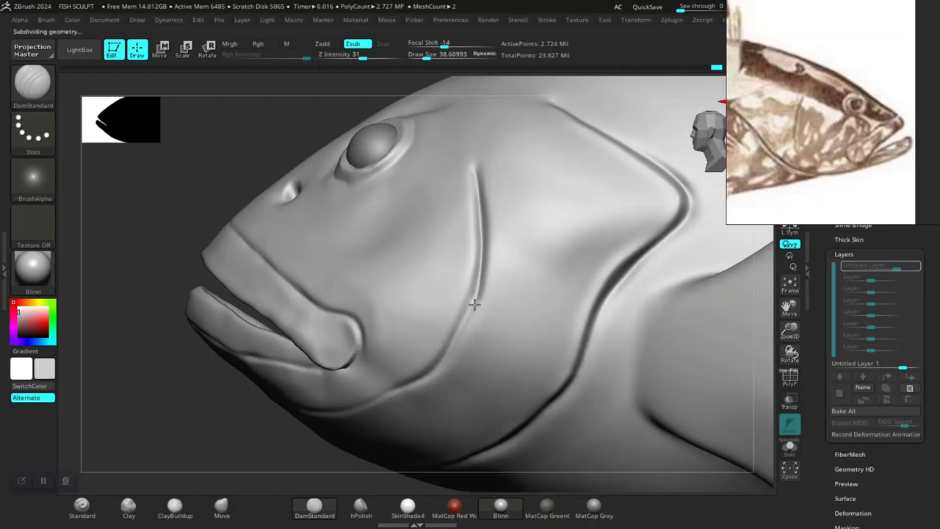
# Show the Lazy Mouse settings in the Stroke menu
pyautogui.moveTo(200, 442); pyautogui.dragTo(313, 342)
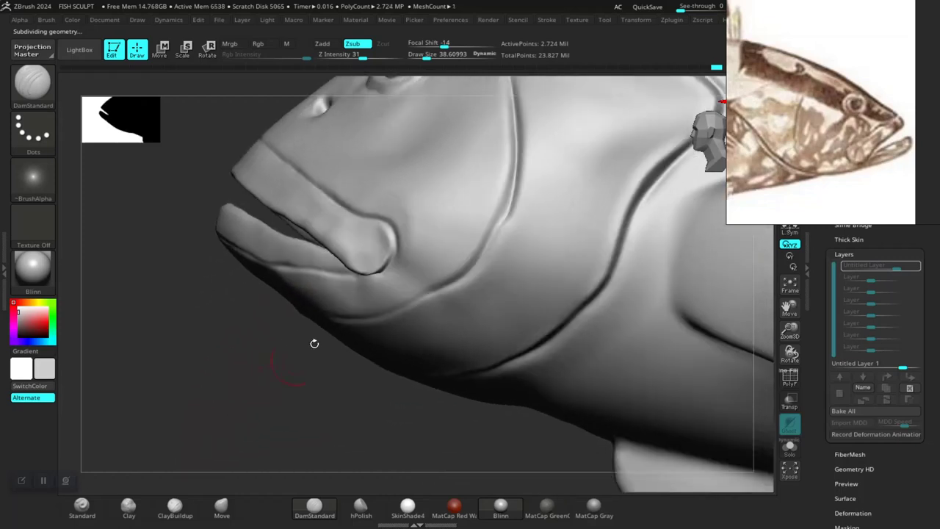
pyautogui.click(547, 21)
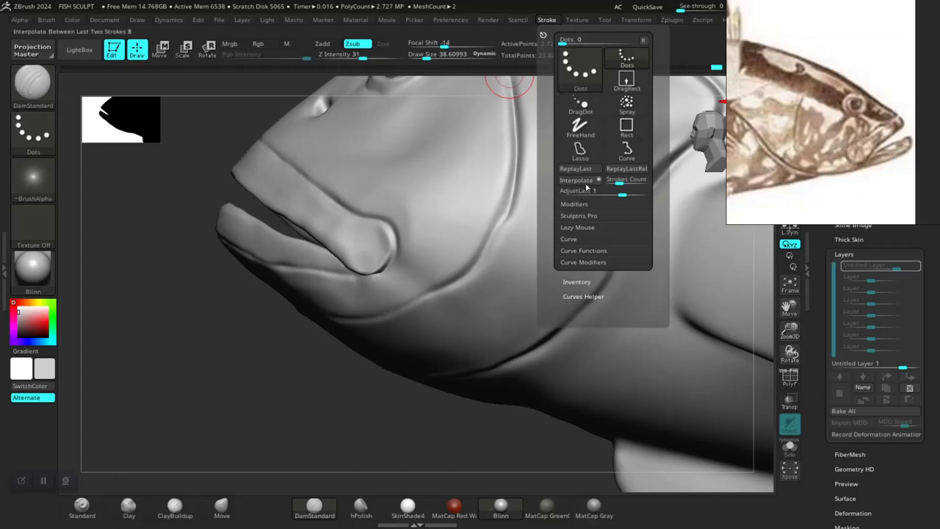
pyautogui.click(581, 227)
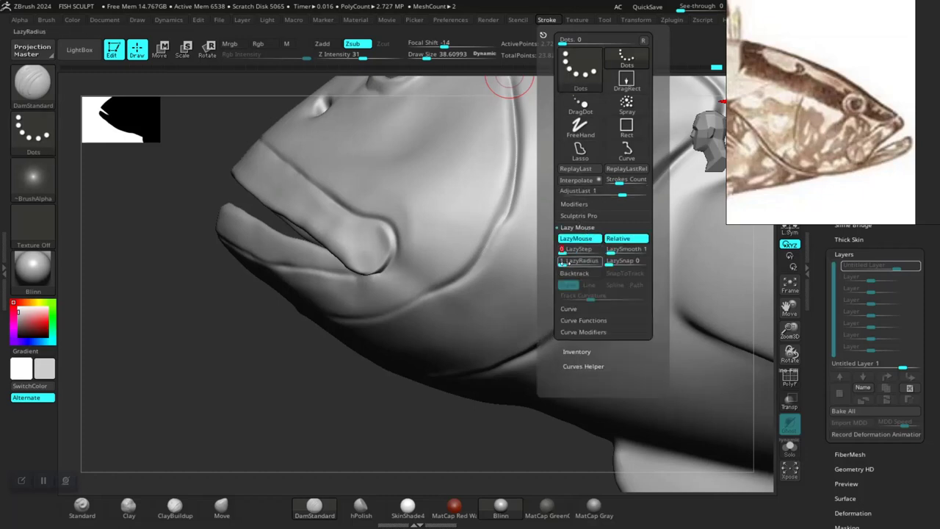
# Deepen and extend the cheek groove with DamStandard, lowering Z Intensity to around 23
pyautogui.moveTo(336, 441); pyautogui.dragTo(503, 210)
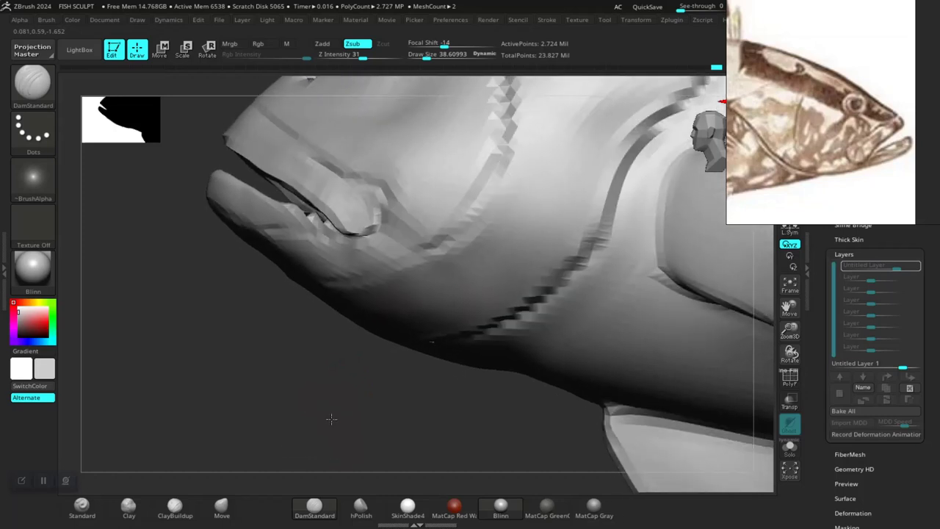
pyautogui.moveTo(502, 173)
pyautogui.mouseDown()
pyautogui.moveTo(484, 208)
pyautogui.moveTo(506, 136)
pyautogui.mouseUp()
pyautogui.moveTo(362, 56); pyautogui.dragTo(357, 56)
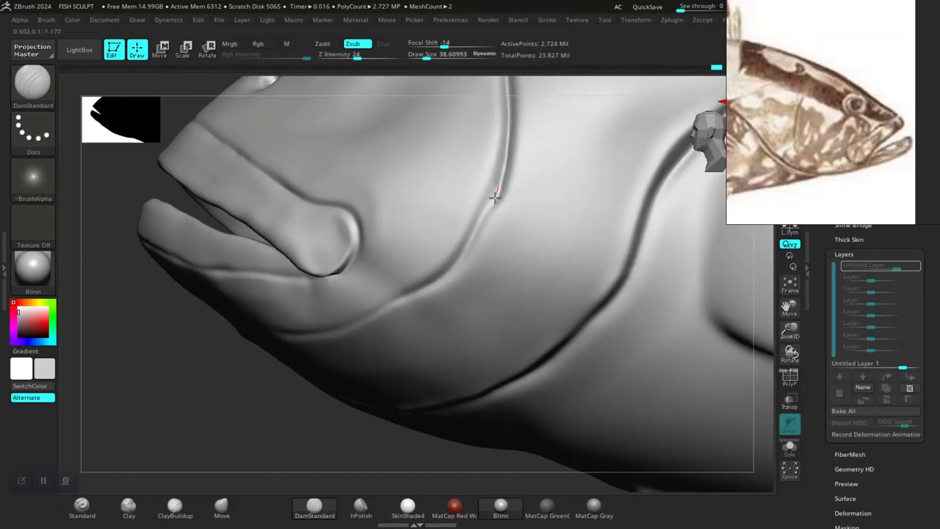
pyautogui.keyDown('shift'); pyautogui.moveTo(475, 235); pyautogui.dragTo(506, 147); pyautogui.keyUp('shift')
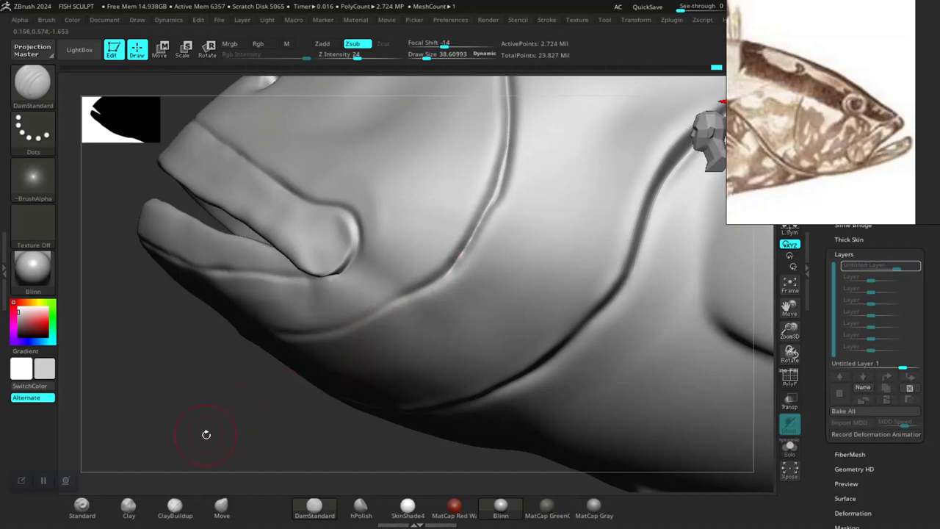
pyautogui.moveTo(206, 434); pyautogui.dragTo(419, 246)
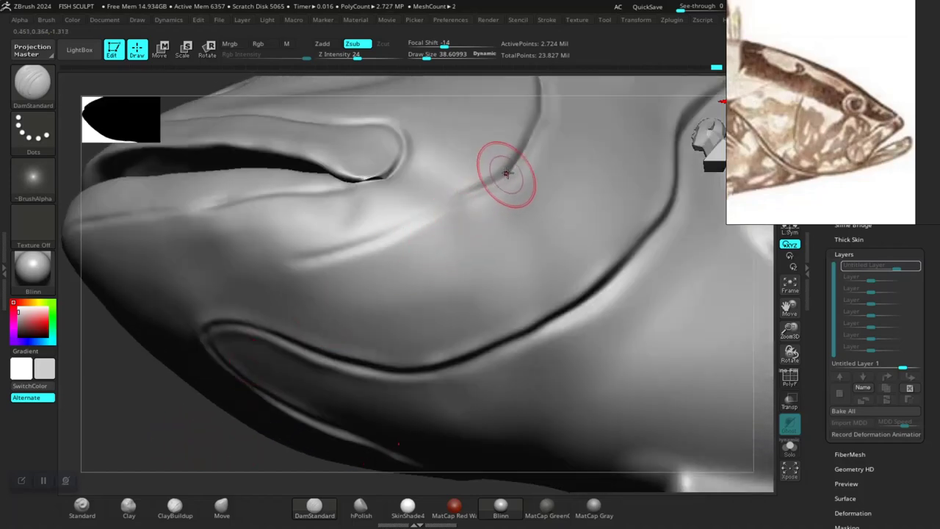
pyautogui.moveTo(505, 173)
pyautogui.mouseDown()
pyautogui.moveTo(488, 181)
pyautogui.moveTo(514, 171)
pyautogui.mouseUp()
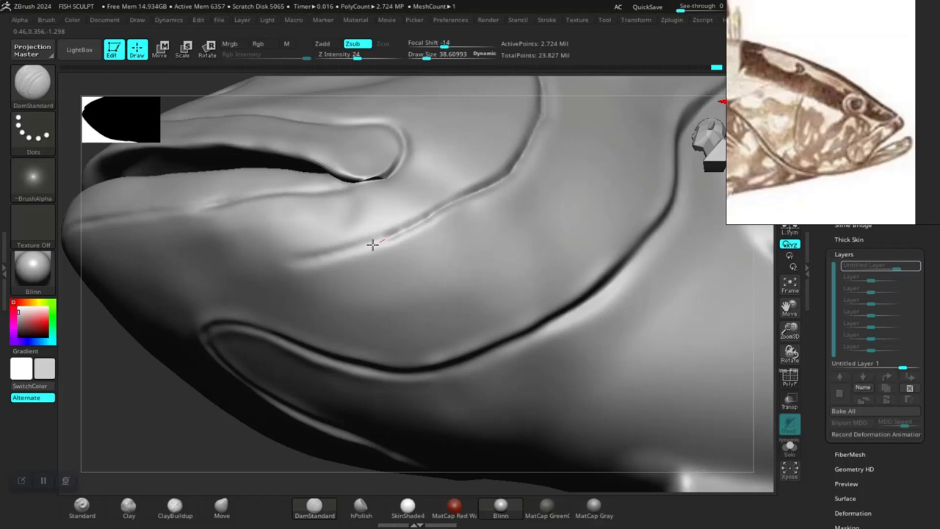
pyautogui.moveTo(372, 245); pyautogui.dragTo(323, 258)
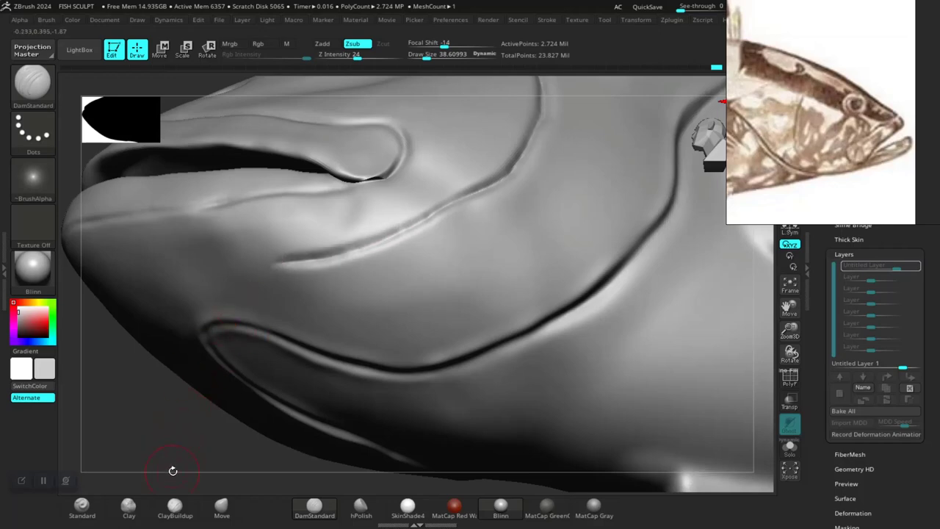
# Lightly smooth the groove area and check the gill-plate outline from several angles
pyautogui.moveTo(173, 470)
pyautogui.mouseDown()
pyautogui.moveTo(164, 386)
pyautogui.moveTo(275, 394)
pyautogui.moveTo(241, 448)
pyautogui.moveTo(243, 481)
pyautogui.moveTo(221, 440)
pyautogui.moveTo(220, 389)
pyautogui.mouseUp()
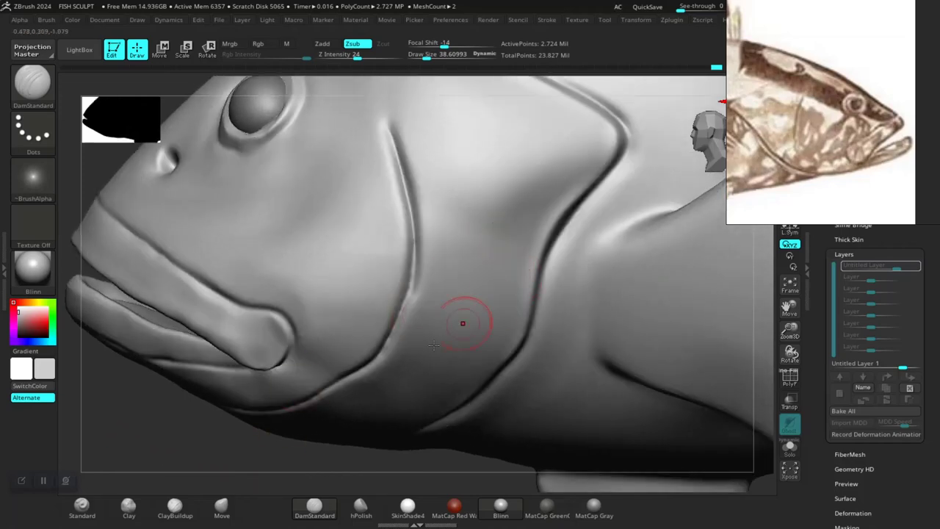
pyautogui.moveTo(214, 462)
pyautogui.mouseDown()
pyautogui.moveTo(241, 440)
pyautogui.moveTo(225, 380)
pyautogui.moveTo(241, 432)
pyautogui.mouseUp()
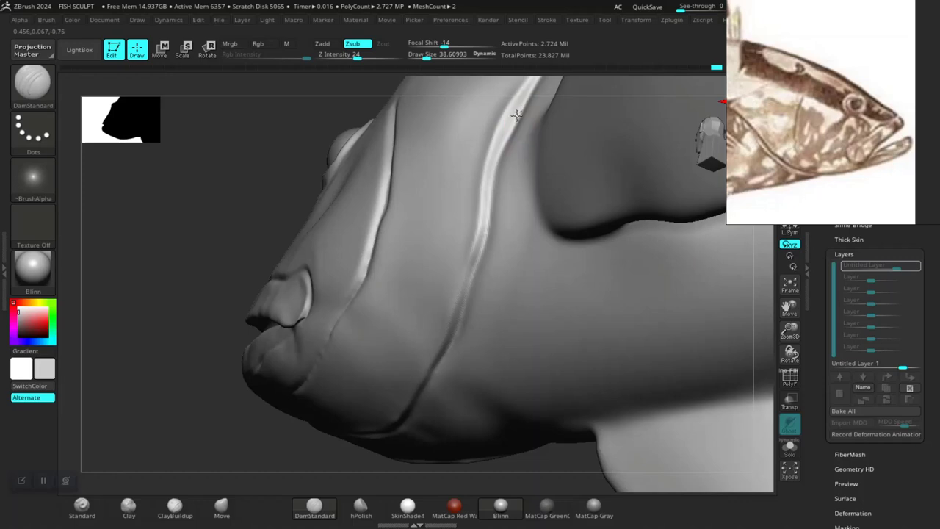
pyautogui.keyDown('shift'); pyautogui.moveTo(505, 127); pyautogui.dragTo(510, 130); pyautogui.keyUp('shift')
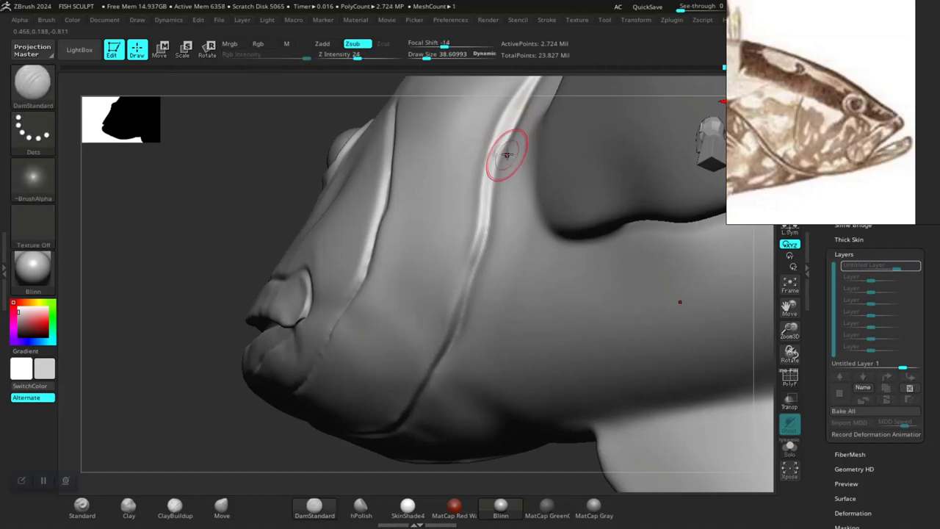
pyautogui.moveTo(225, 348); pyautogui.dragTo(189, 352)
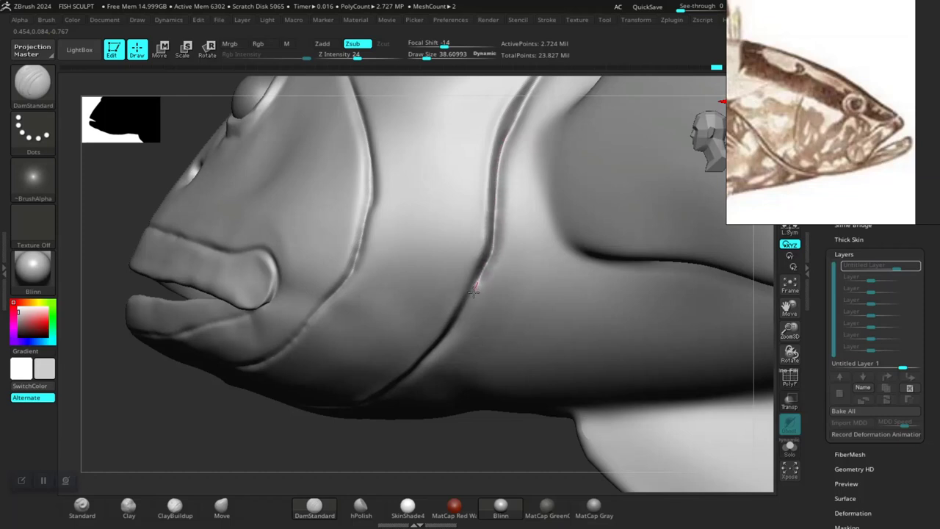
pyautogui.moveTo(436, 412)
pyautogui.mouseDown()
pyautogui.moveTo(428, 377)
pyautogui.moveTo(456, 352)
pyautogui.mouseUp()
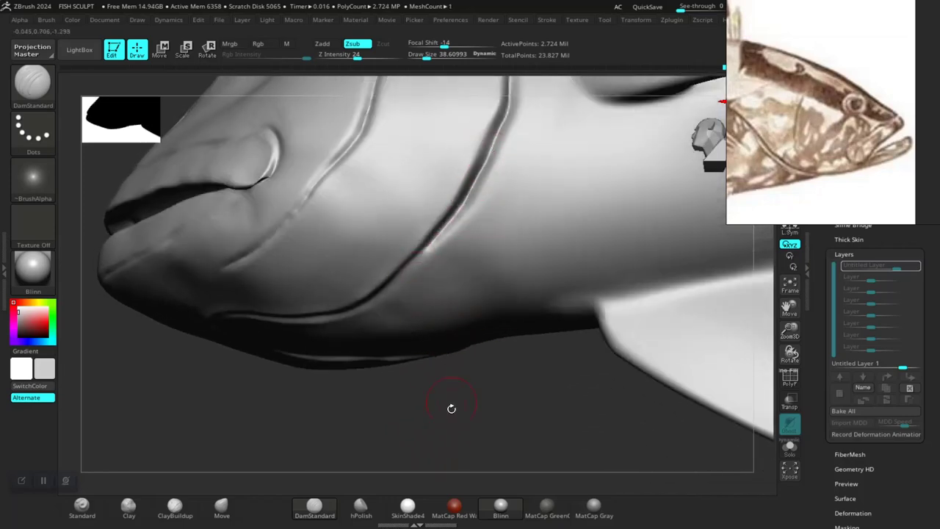
pyautogui.moveTo(450, 409)
pyautogui.mouseDown()
pyautogui.moveTo(514, 187)
pyautogui.moveTo(497, 187)
pyautogui.mouseUp()
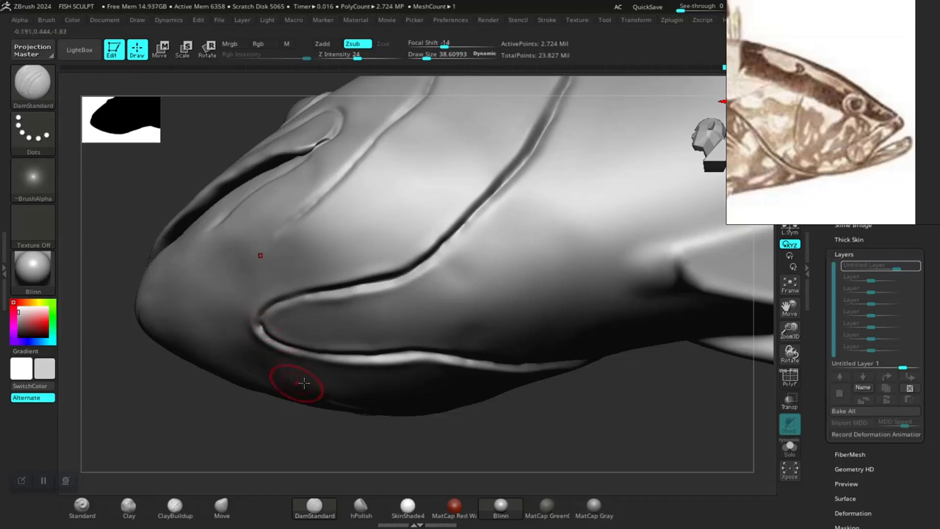
pyautogui.moveTo(635, 371)
pyautogui.mouseDown()
pyautogui.moveTo(529, 388)
pyautogui.moveTo(546, 383)
pyautogui.moveTo(445, 439)
pyautogui.moveTo(222, 279)
pyautogui.moveTo(171, 294)
pyautogui.moveTo(176, 343)
pyautogui.moveTo(297, 381)
pyautogui.mouseUp()
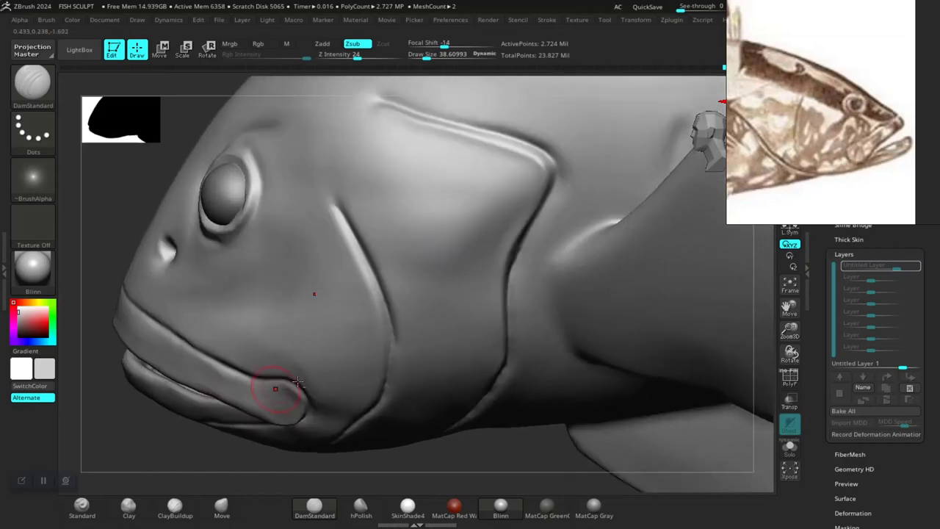
pyautogui.moveTo(117, 220)
pyautogui.mouseDown()
pyautogui.moveTo(161, 279)
pyautogui.moveTo(520, 283)
pyautogui.mouseUp()
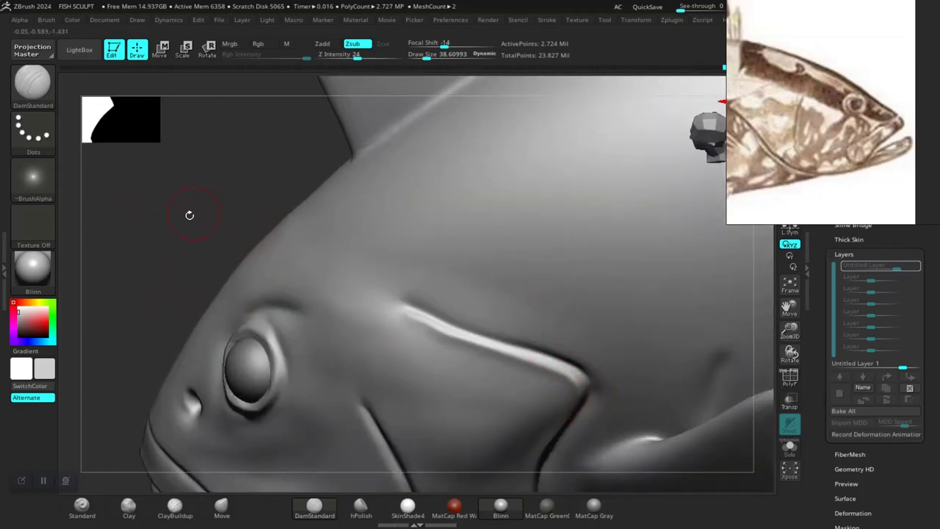
pyautogui.moveTo(189, 215)
pyautogui.mouseDown()
pyautogui.moveTo(184, 193)
pyautogui.moveTo(529, 358)
pyautogui.mouseUp()
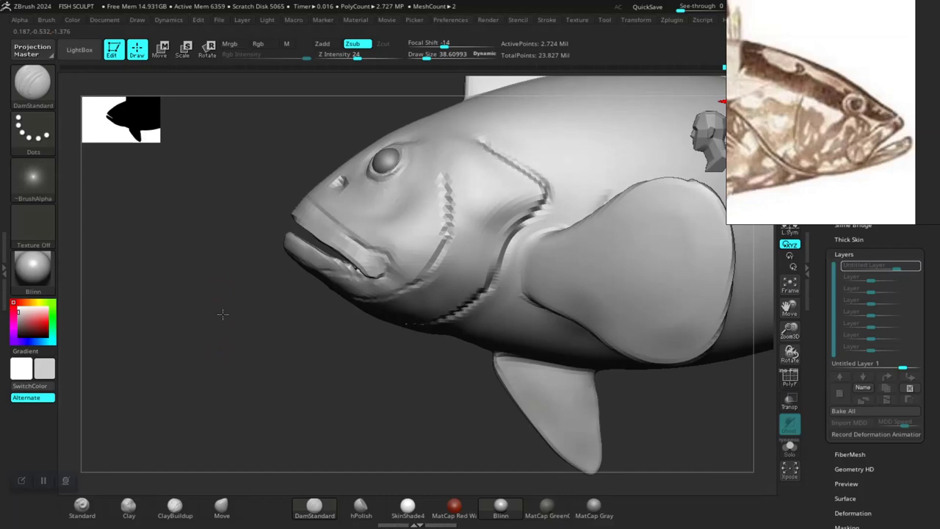
# Deepen the mouth-corner crease, carve the head ridge, then smooth and sharpen the lip crease
pyautogui.moveTo(222, 315)
pyautogui.keyDown('ctrl'); pyautogui.mouseDown(button='right')
pyautogui.moveTo(224, 441)
pyautogui.moveTo(273, 434)
pyautogui.moveTo(199, 447)
pyautogui.moveTo(331, 384)
pyautogui.moveTo(264, 396)
pyautogui.moveTo(409, 262)
pyautogui.mouseUp(button='right'); pyautogui.keyUp('ctrl')
pyautogui.moveTo(409, 262); pyautogui.dragTo(431, 234)
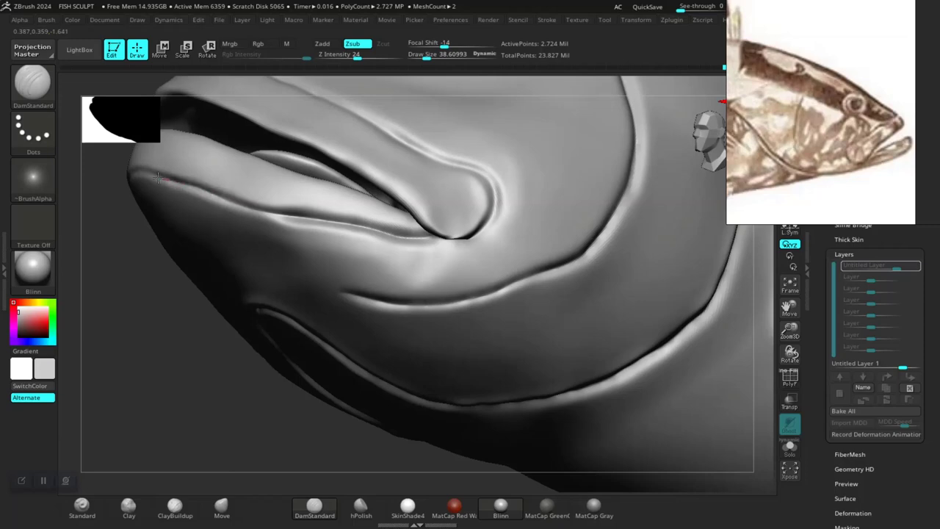
pyautogui.moveTo(140, 356)
pyautogui.mouseDown(button='right')
pyautogui.moveTo(336, 273)
pyautogui.moveTo(519, 172)
pyautogui.moveTo(345, 213)
pyautogui.mouseUp(button='right')
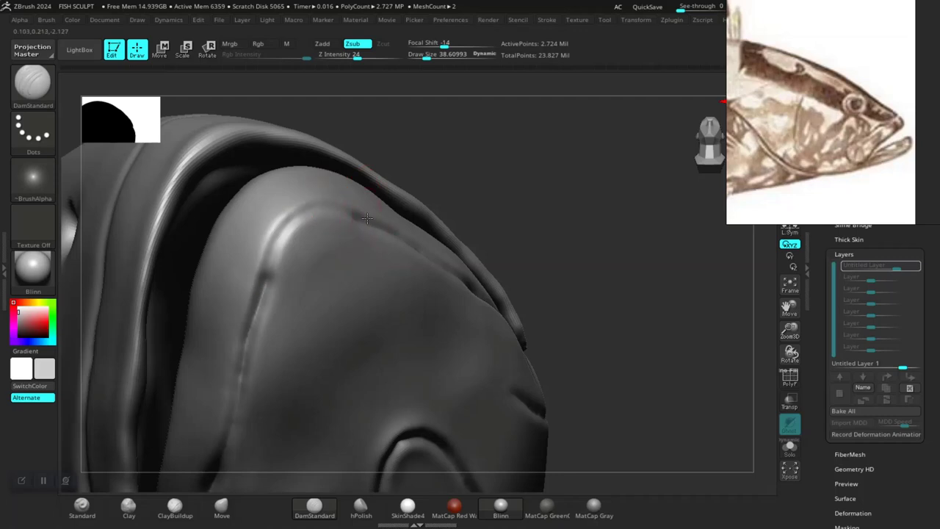
pyautogui.moveTo(367, 217)
pyautogui.mouseDown()
pyautogui.moveTo(297, 211)
pyautogui.moveTo(268, 301)
pyautogui.mouseUp()
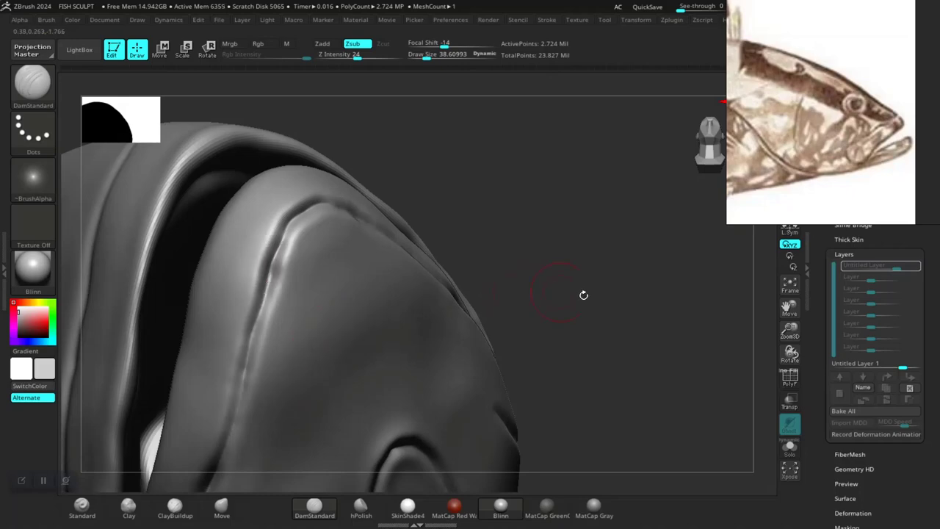
pyautogui.moveTo(584, 295)
pyautogui.mouseDown()
pyautogui.moveTo(561, 250)
pyautogui.moveTo(370, 363)
pyautogui.moveTo(283, 352)
pyautogui.moveTo(268, 415)
pyautogui.moveTo(231, 373)
pyautogui.moveTo(363, 340)
pyautogui.mouseUp()
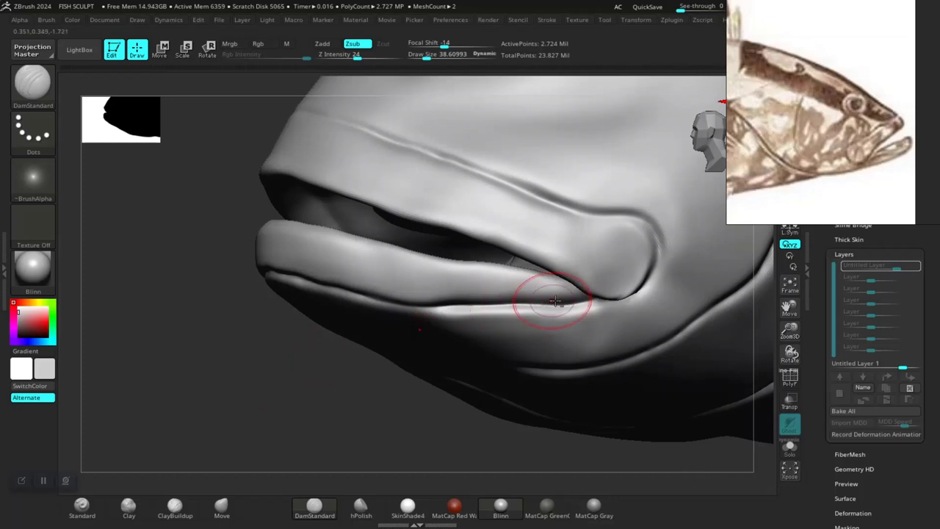
pyautogui.moveTo(545, 302)
pyautogui.keyDown('shift'); pyautogui.mouseDown()
pyautogui.moveTo(512, 304)
pyautogui.moveTo(569, 302)
pyautogui.mouseUp(); pyautogui.keyUp('shift')
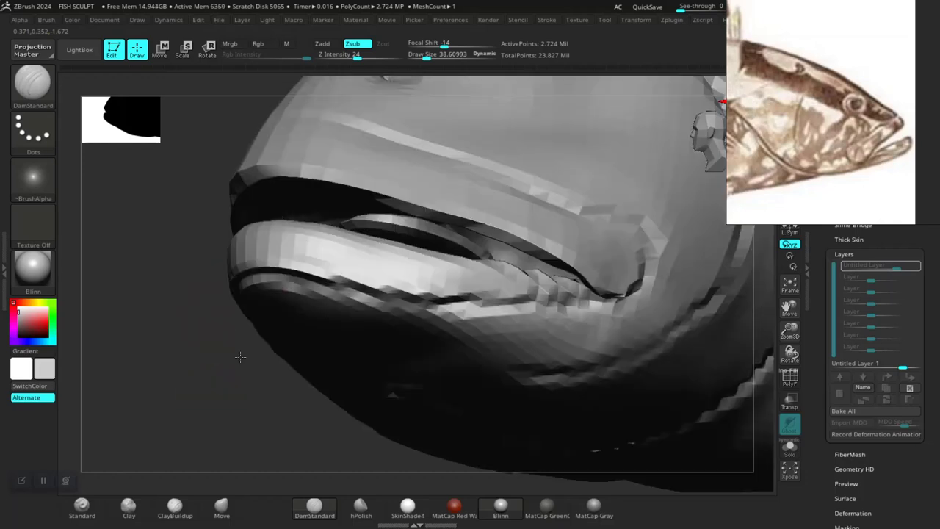
pyautogui.moveTo(254, 266); pyautogui.dragTo(293, 326)
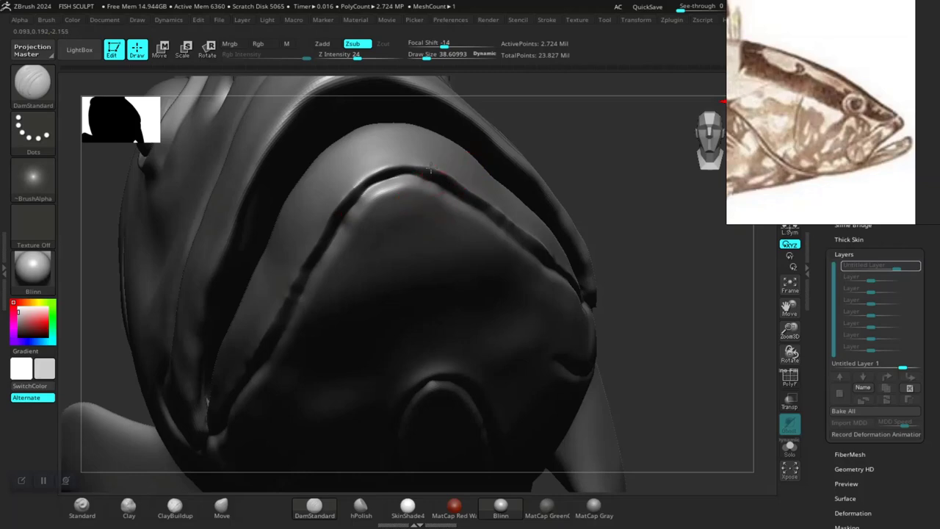
pyautogui.moveTo(431, 171); pyautogui.dragTo(384, 162)
pyautogui.moveTo(670, 337)
pyautogui.mouseDown()
pyautogui.moveTo(284, 357)
pyautogui.moveTo(185, 403)
pyautogui.moveTo(242, 399)
pyautogui.moveTo(201, 433)
pyautogui.moveTo(268, 357)
pyautogui.moveTo(276, 398)
pyautogui.mouseUp()
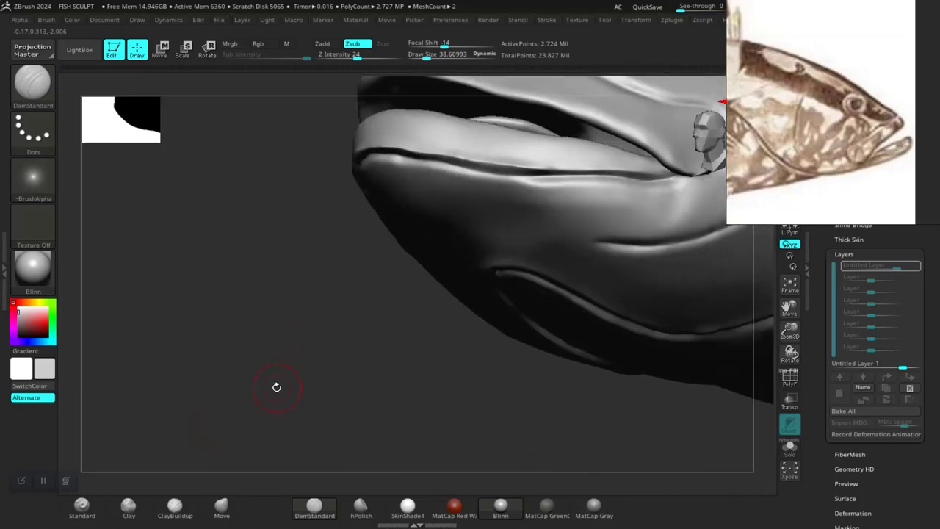
# Switch to Pinch at Z Intensity 24 and sharpen the lip crease into a crisp edge
pyautogui.press('b')
pyautogui.press('p')
pyautogui.press('i')
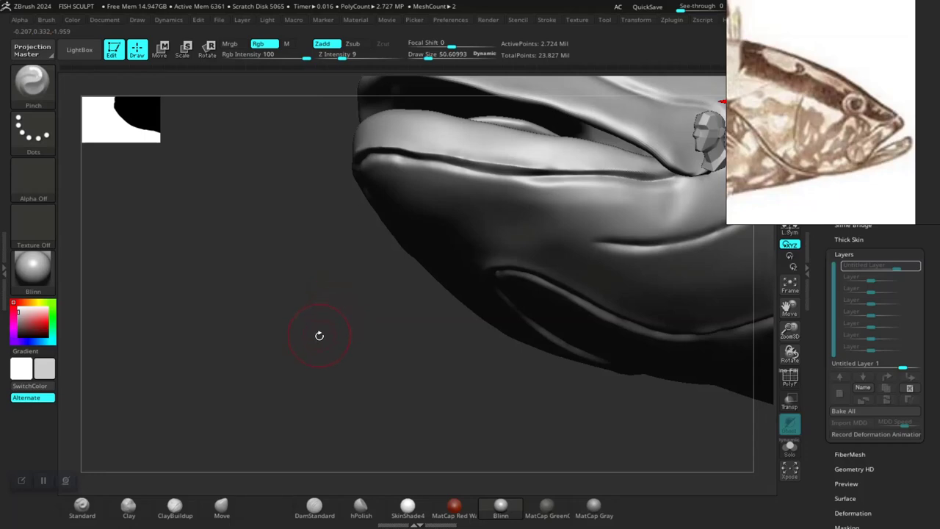
pyautogui.moveTo(320, 336)
pyautogui.mouseDown()
pyautogui.moveTo(327, 359)
pyautogui.moveTo(279, 379)
pyautogui.moveTo(275, 403)
pyautogui.moveTo(258, 393)
pyautogui.moveTo(258, 409)
pyautogui.moveTo(256, 400)
pyautogui.moveTo(557, 232)
pyautogui.mouseUp()
pyautogui.press('space')
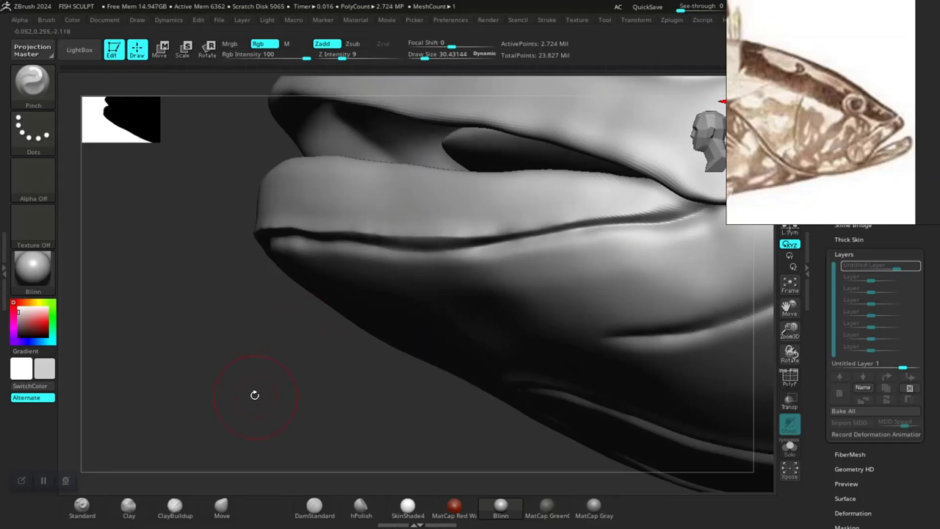
pyautogui.moveTo(254, 395); pyautogui.dragTo(482, 234)
pyautogui.moveTo(351, 55)
pyautogui.mouseDown()
pyautogui.moveTo(370, 55)
pyautogui.moveTo(358, 55)
pyautogui.mouseUp()
pyautogui.hotkey('ctrl', 'shift')
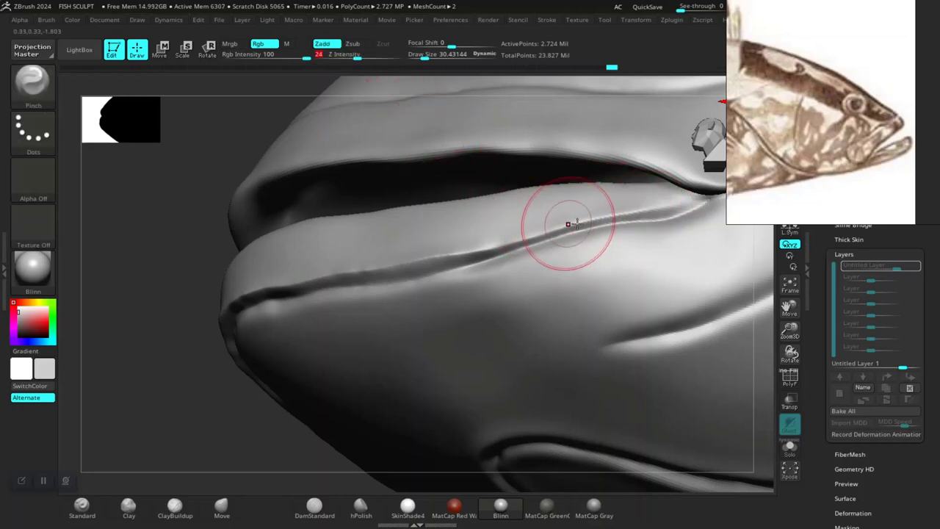
pyautogui.moveTo(569, 224); pyautogui.dragTo(433, 269)
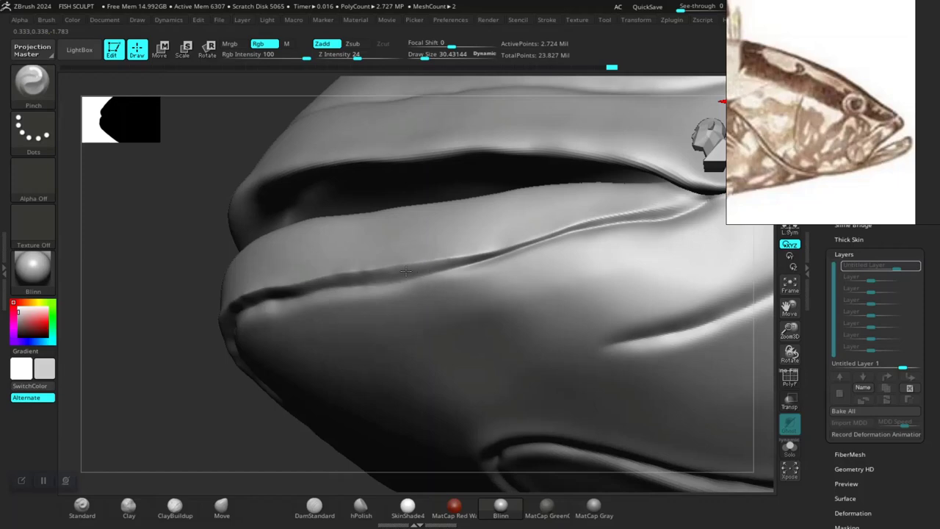
# Enlarge Pinch to draw size about 51 and sharpen the inner ridge and upper mouth-crease edges
pyautogui.keyDown('alt'); pyautogui.moveTo(155, 345); pyautogui.dragTo(210, 336); pyautogui.keyUp('alt')
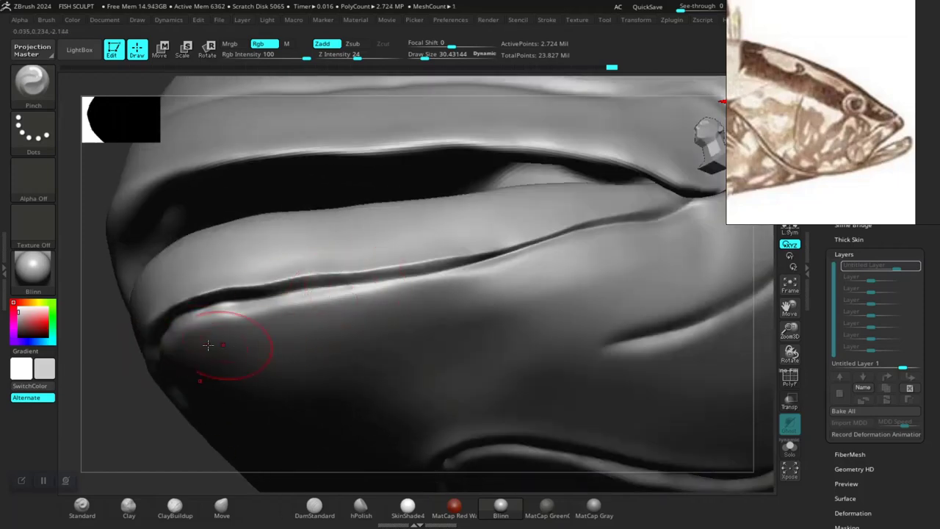
pyautogui.moveTo(163, 430)
pyautogui.mouseDown()
pyautogui.moveTo(156, 431)
pyautogui.moveTo(195, 445)
pyautogui.mouseUp()
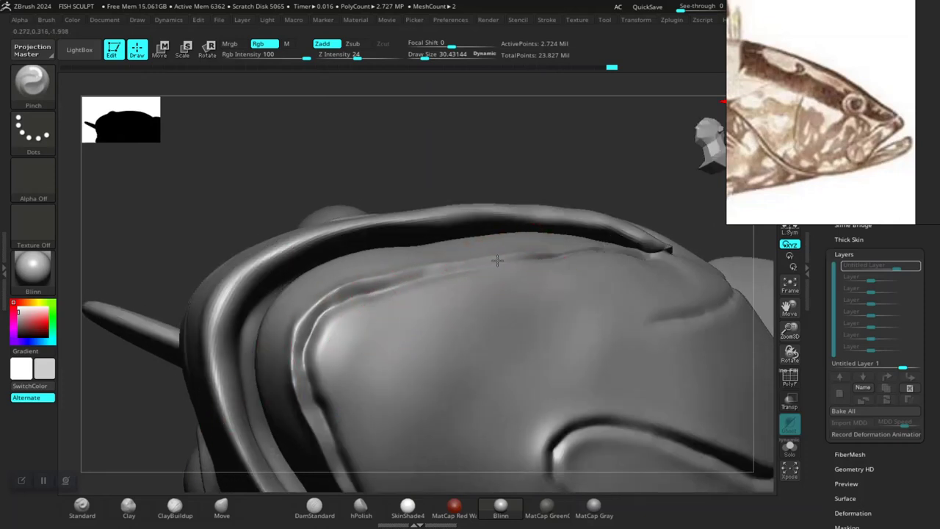
pyautogui.moveTo(441, 268)
pyautogui.mouseDown()
pyautogui.moveTo(300, 326)
pyautogui.moveTo(299, 372)
pyautogui.mouseUp()
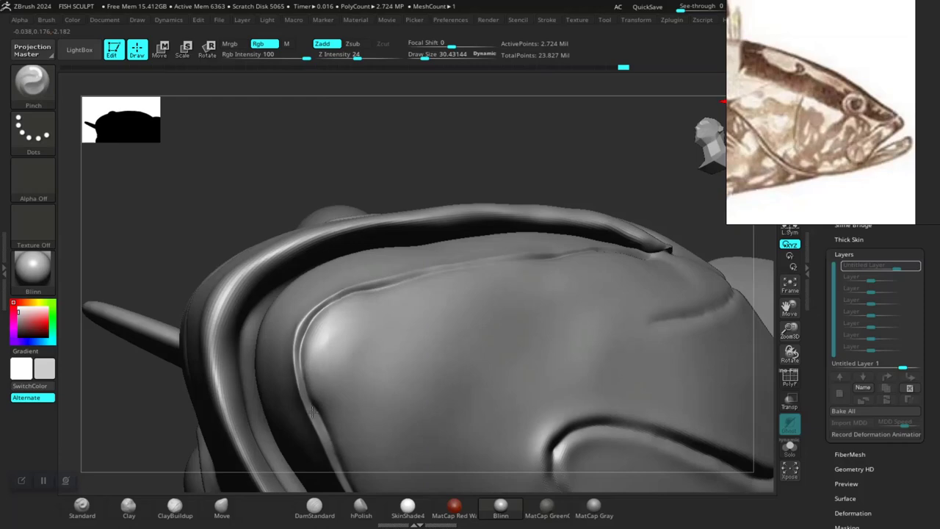
pyautogui.moveTo(453, 143); pyautogui.dragTo(419, 247)
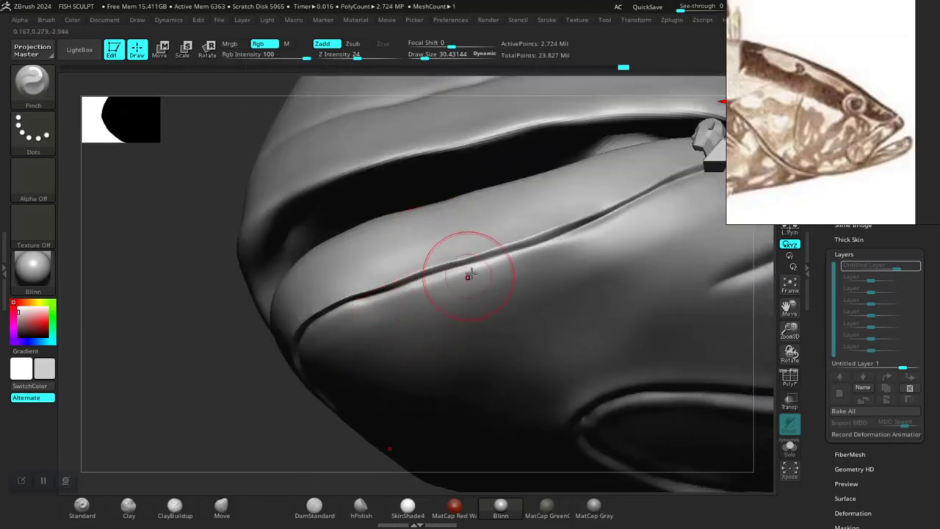
pyautogui.press('f')
pyautogui.moveTo(220, 426)
pyautogui.keyDown('alt'); pyautogui.mouseDown()
pyautogui.moveTo(233, 323)
pyautogui.moveTo(250, 381)
pyautogui.moveTo(294, 378)
pyautogui.moveTo(225, 399)
pyautogui.moveTo(350, 445)
pyautogui.moveTo(381, 434)
pyautogui.moveTo(382, 447)
pyautogui.moveTo(352, 384)
pyautogui.moveTo(434, 228)
pyautogui.mouseUp(); pyautogui.keyUp('alt')
pyautogui.press('space')
pyautogui.moveTo(247, 392); pyautogui.dragTo(399, 220)
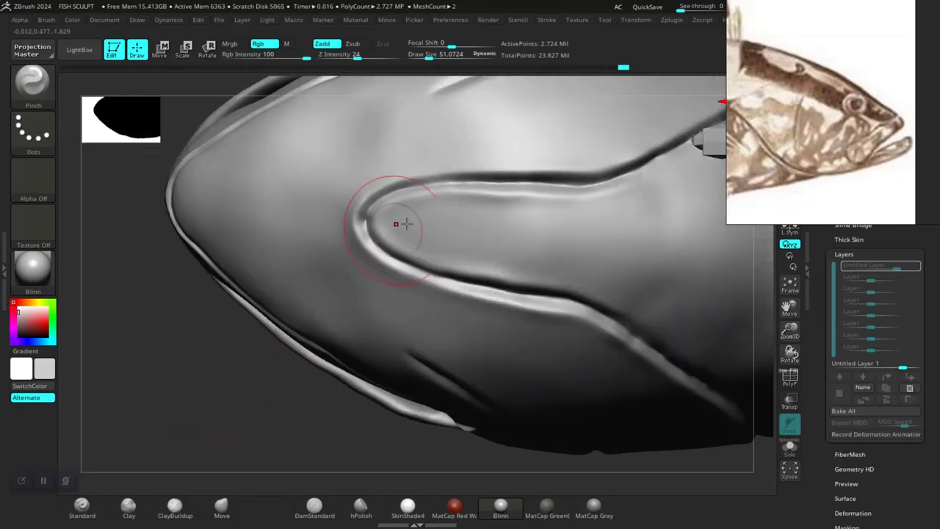
pyautogui.moveTo(531, 191); pyautogui.dragTo(373, 194)
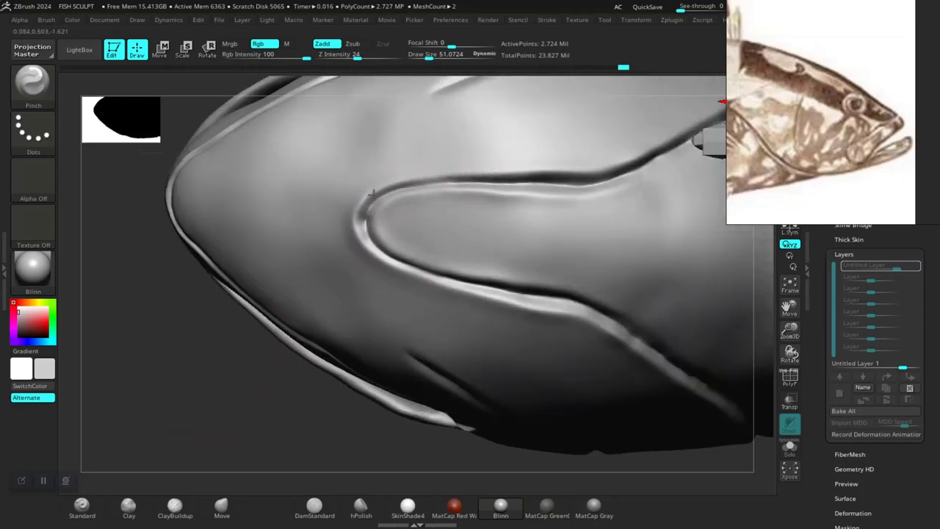
pyautogui.moveTo(281, 332)
pyautogui.mouseDown()
pyautogui.moveTo(210, 395)
pyautogui.moveTo(216, 403)
pyautogui.moveTo(234, 376)
pyautogui.mouseUp()
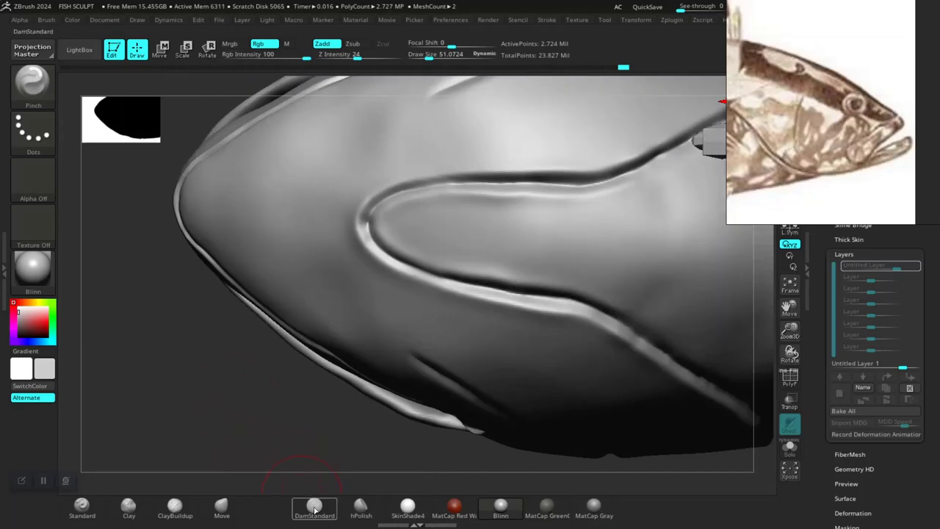
# Switch back to DamStandard and deepen the gill-plate crease along the jaw and around its bend
pyautogui.click(315, 509)
pyautogui.moveTo(247, 440); pyautogui.dragTo(577, 401)
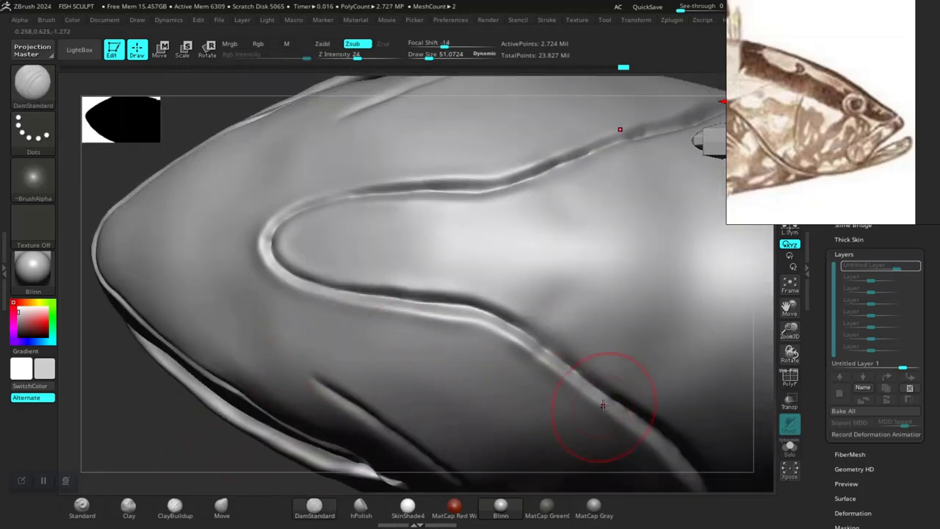
pyautogui.moveTo(538, 352)
pyautogui.mouseDown()
pyautogui.moveTo(474, 328)
pyautogui.moveTo(298, 292)
pyautogui.mouseUp()
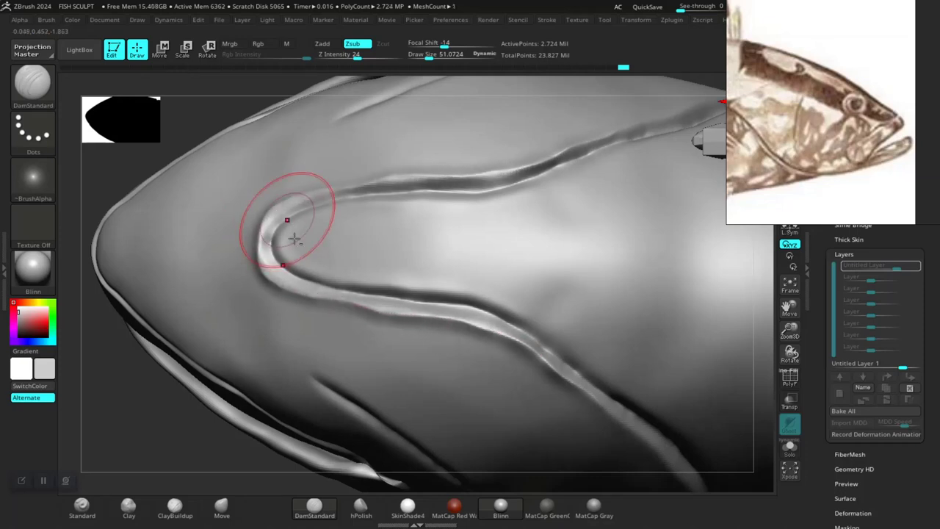
pyautogui.moveTo(137, 431); pyautogui.dragTo(137, 494)
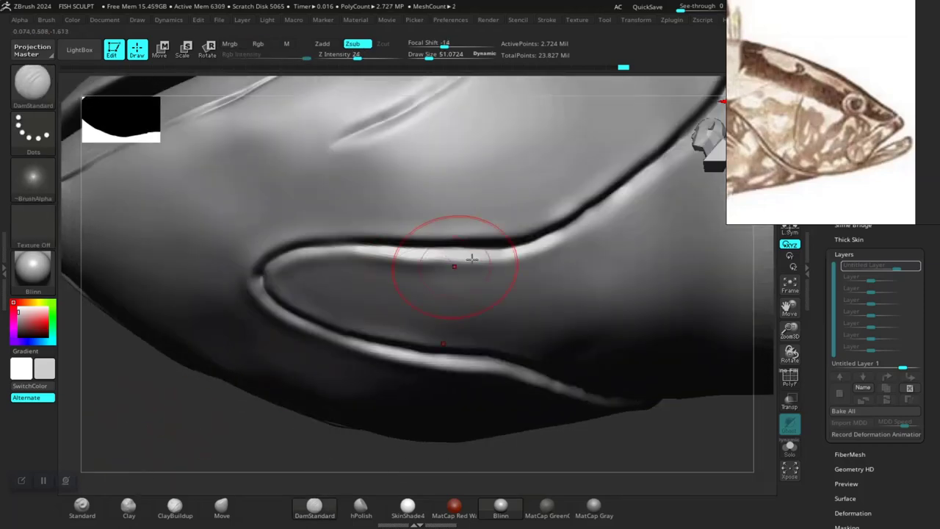
pyautogui.moveTo(451, 262)
pyautogui.mouseDown()
pyautogui.moveTo(526, 221)
pyautogui.moveTo(465, 232)
pyautogui.moveTo(301, 234)
pyautogui.moveTo(261, 248)
pyautogui.moveTo(257, 305)
pyautogui.mouseUp()
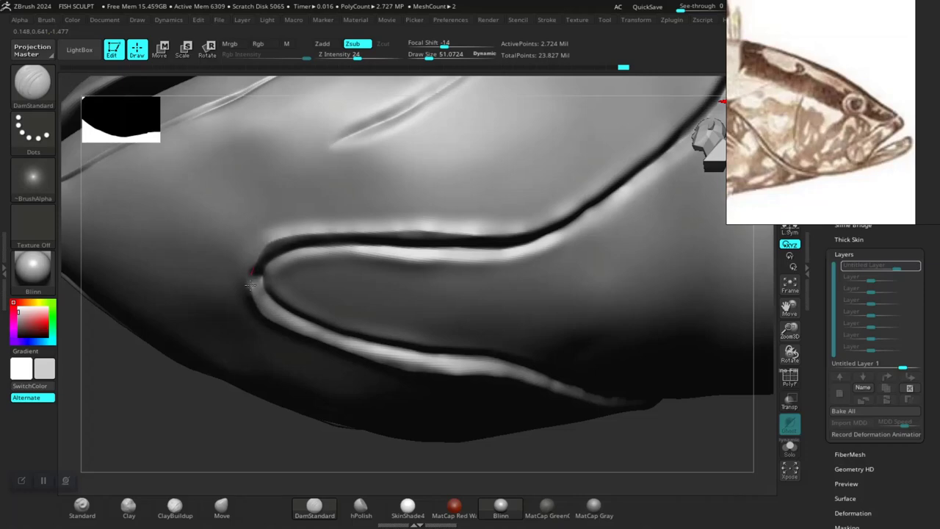
pyautogui.moveTo(215, 432)
pyautogui.mouseDown()
pyautogui.moveTo(142, 350)
pyautogui.moveTo(277, 417)
pyautogui.moveTo(286, 367)
pyautogui.mouseUp()
pyautogui.moveTo(512, 184); pyautogui.dragTo(497, 212)
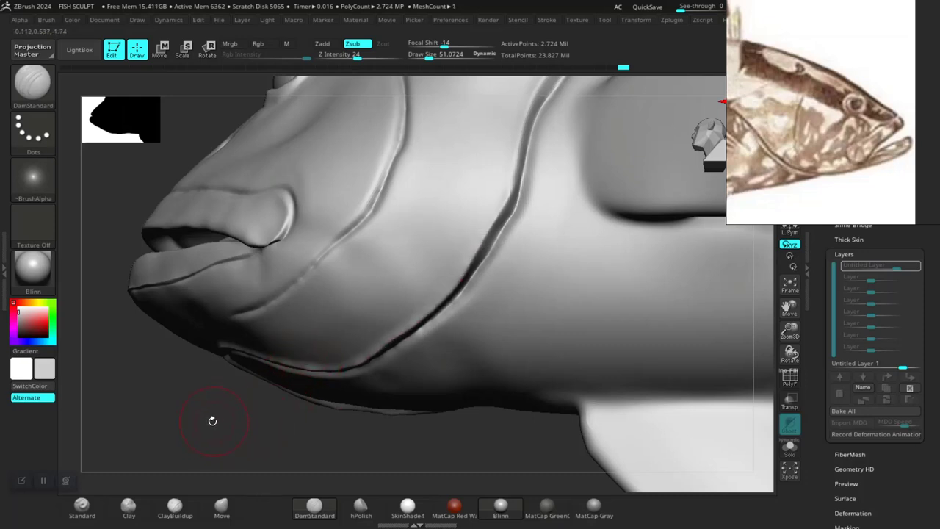
pyautogui.moveTo(213, 420)
pyautogui.mouseDown()
pyautogui.moveTo(213, 439)
pyautogui.moveTo(389, 326)
pyautogui.mouseUp()
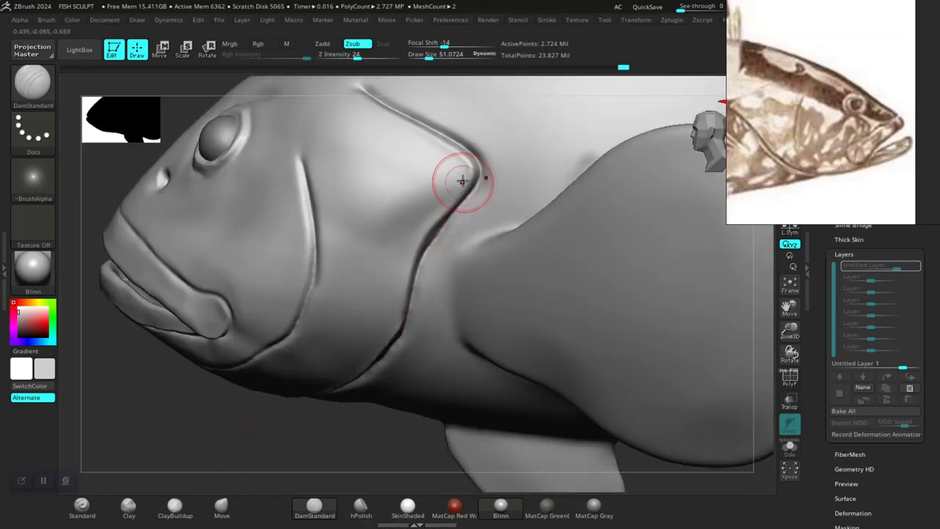
pyautogui.moveTo(462, 180); pyautogui.dragTo(471, 170)
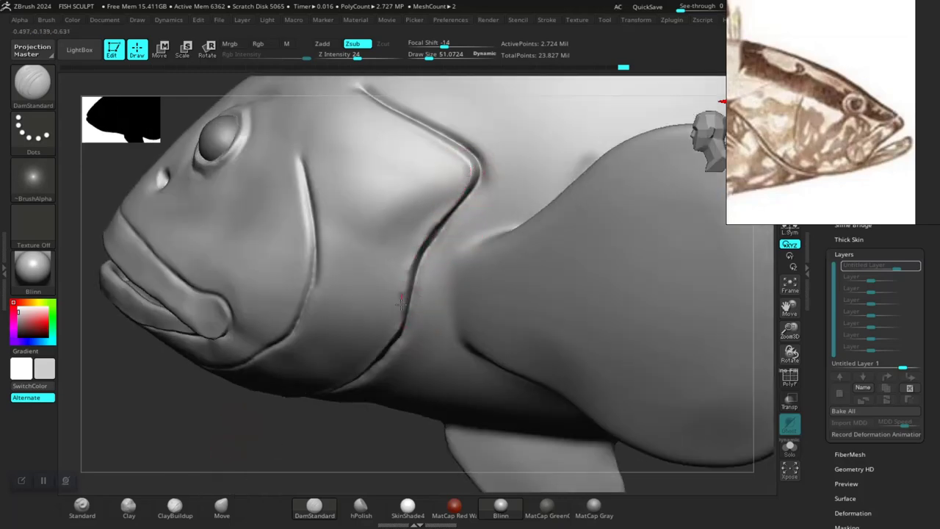
pyautogui.moveTo(201, 434); pyautogui.dragTo(377, 304)
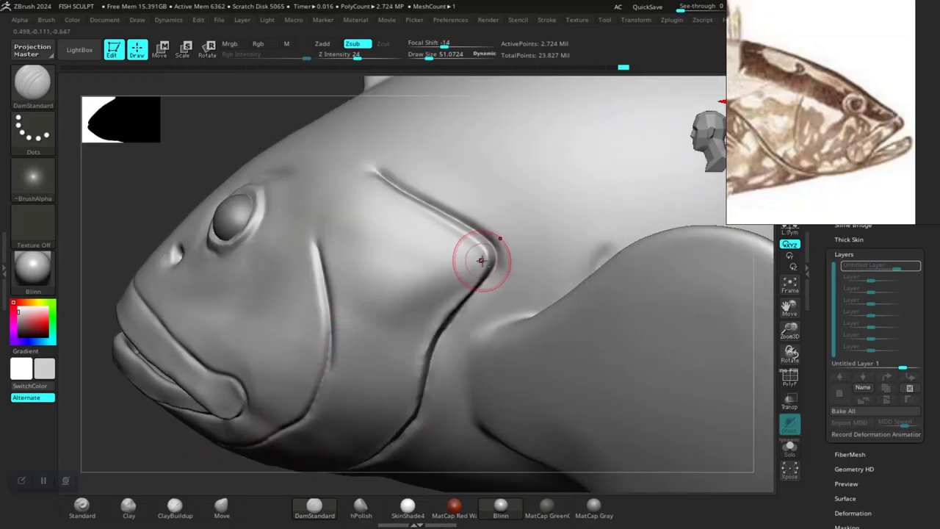
pyautogui.moveTo(478, 256); pyautogui.dragTo(484, 254)
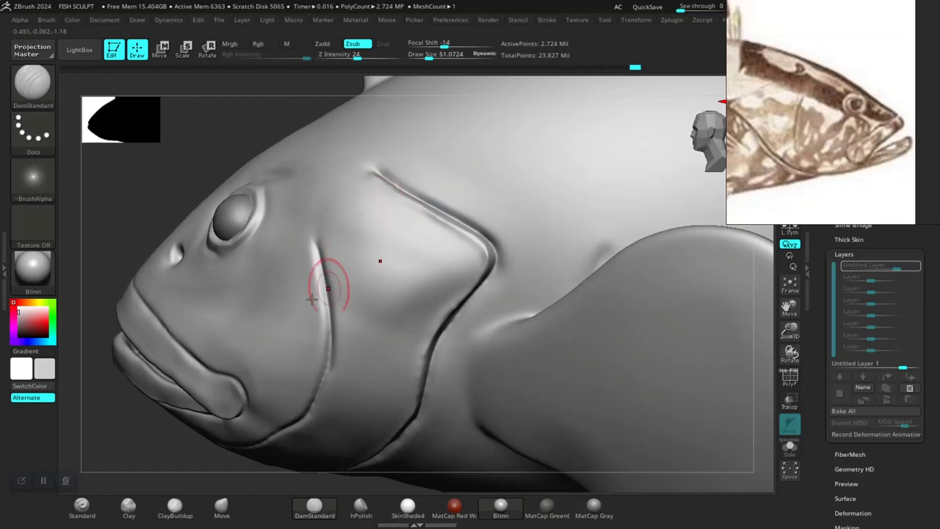
# Pick Pinch from the brush palette and sharpen the upper gill crease and its corner
pyautogui.press('b')
pyautogui.click(510, 120)
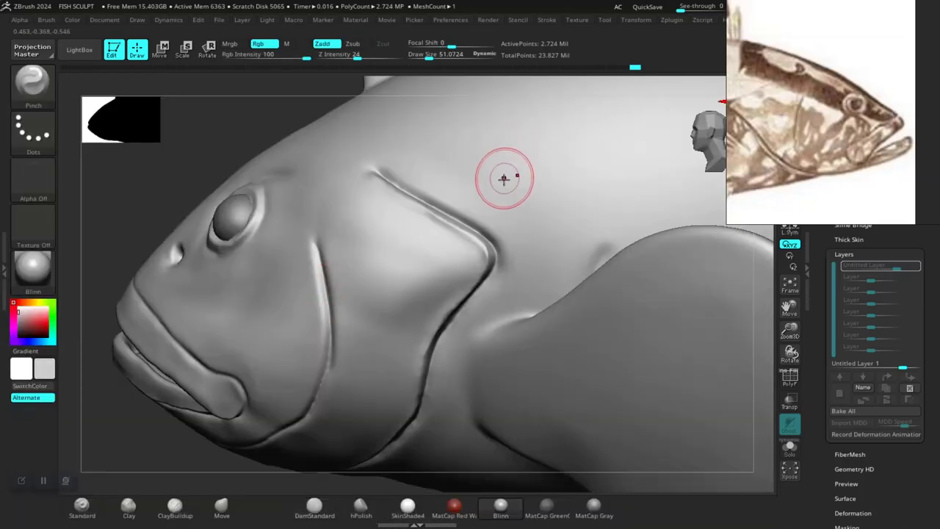
pyautogui.moveTo(414, 174); pyautogui.dragTo(390, 176)
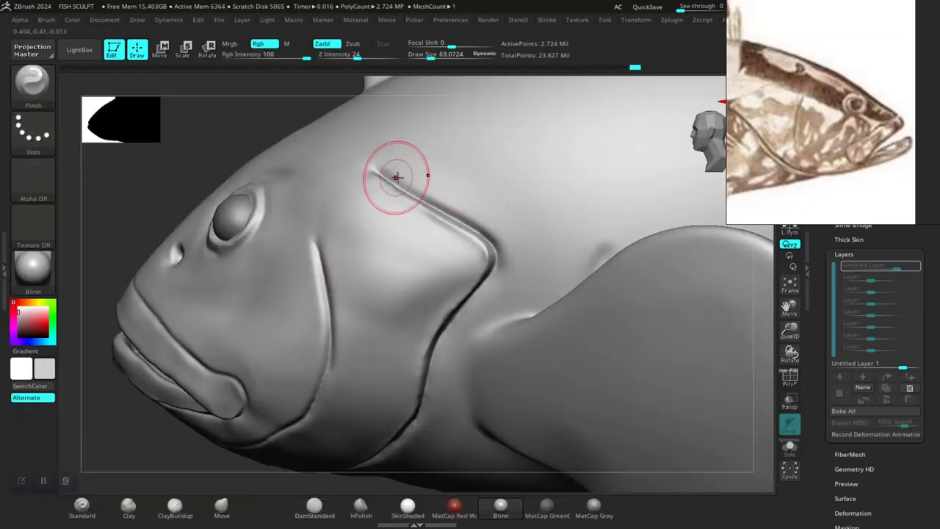
pyautogui.moveTo(215, 151); pyautogui.dragTo(346, 269, button='right')
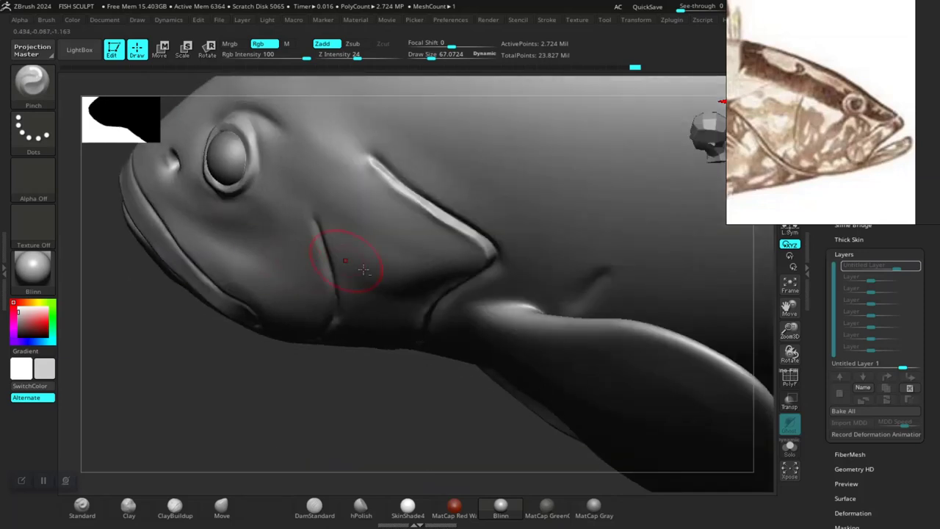
pyautogui.moveTo(304, 409); pyautogui.dragTo(354, 217, button='right')
pyautogui.moveTo(451, 199); pyautogui.dragTo(384, 158)
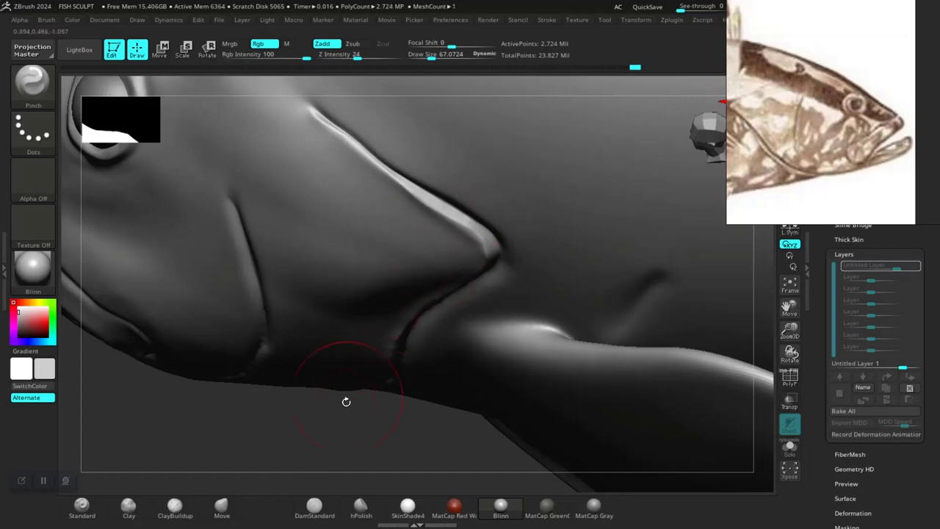
pyautogui.moveTo(346, 367); pyautogui.dragTo(482, 242, button='right')
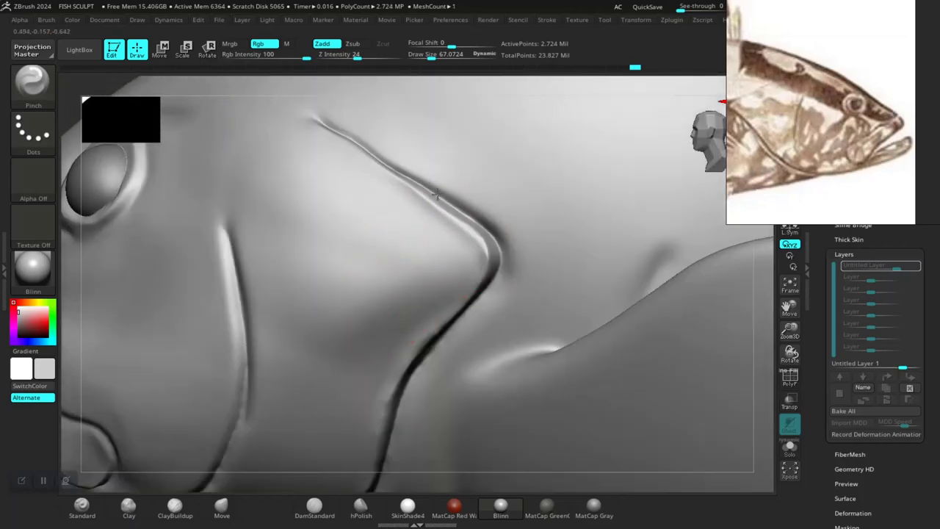
pyautogui.moveTo(436, 193); pyautogui.dragTo(419, 186)
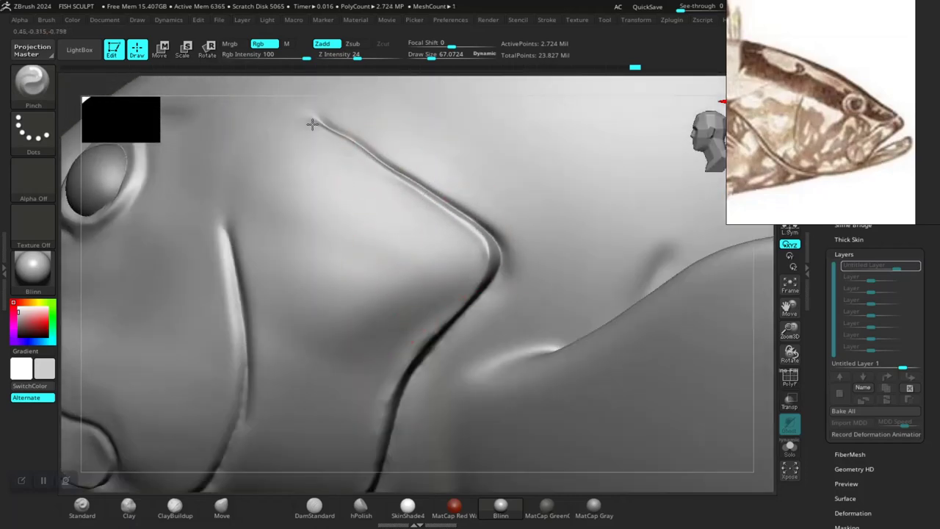
pyautogui.moveTo(474, 230); pyautogui.dragTo(496, 256)
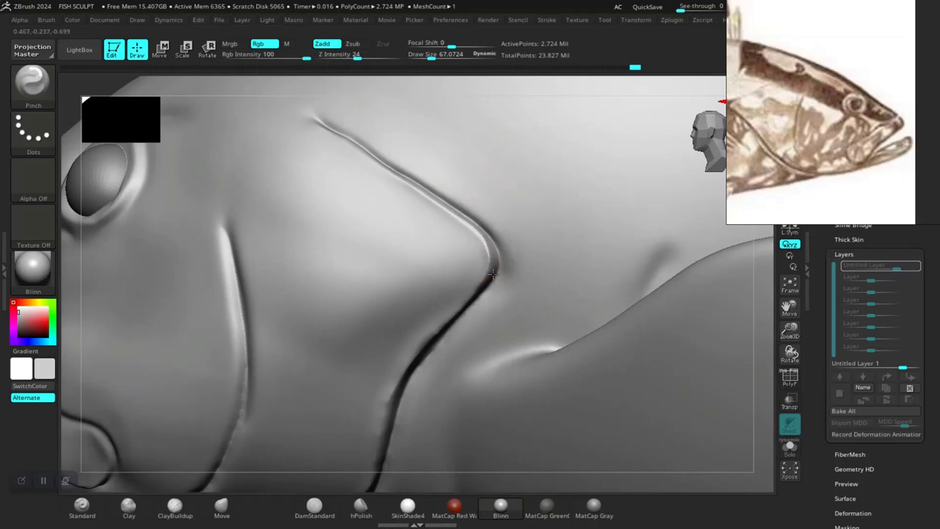
pyautogui.keyDown('shift'); pyautogui.moveTo(482, 321); pyautogui.dragTo(686, 373); pyautogui.keyUp('shift')
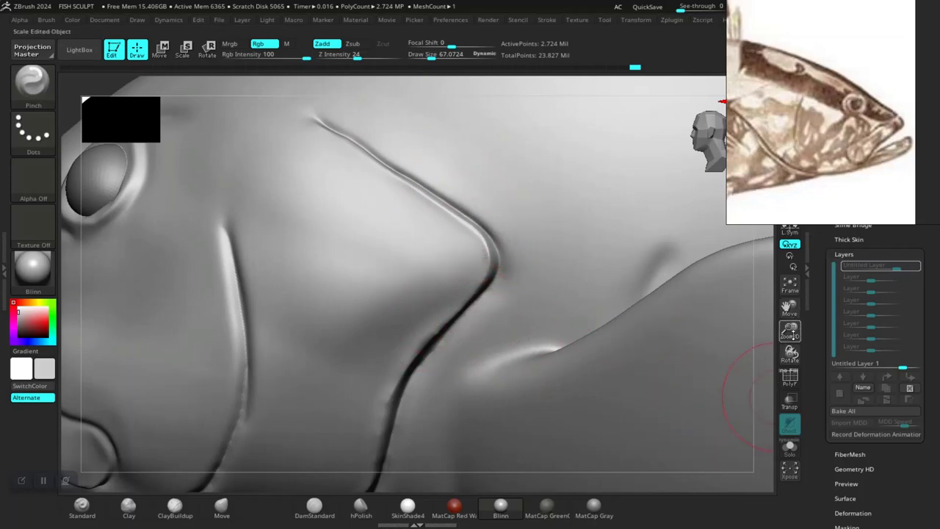
# Pinch the gill crease along its full curve, including its lower run
pyautogui.moveTo(789, 331); pyautogui.dragTo(503, 355)
pyautogui.moveTo(371, 450)
pyautogui.mouseDown()
pyautogui.moveTo(325, 477)
pyautogui.moveTo(504, 124)
pyautogui.moveTo(479, 158)
pyautogui.moveTo(450, 233)
pyautogui.mouseUp()
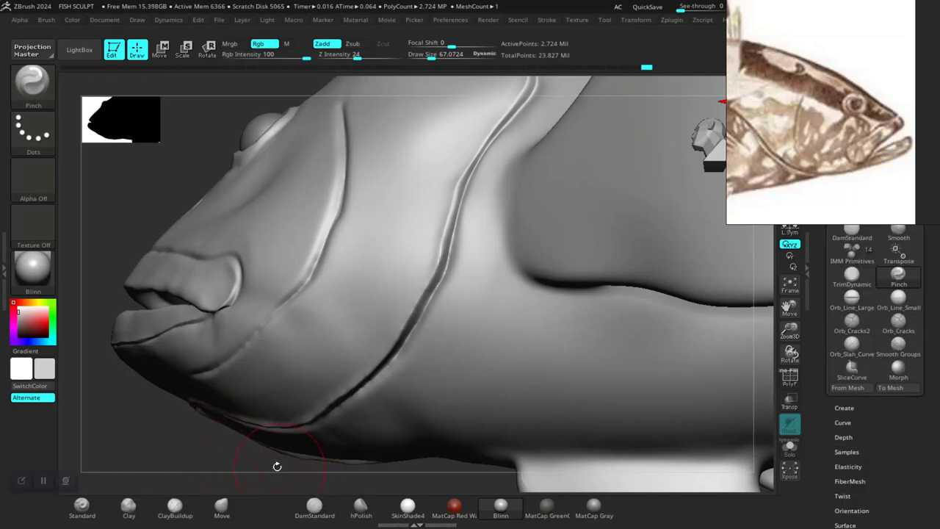
pyautogui.moveTo(277, 466)
pyautogui.mouseDown()
pyautogui.moveTo(226, 464)
pyautogui.moveTo(315, 409)
pyautogui.moveTo(533, 229)
pyautogui.moveTo(545, 122)
pyautogui.moveTo(390, 308)
pyautogui.mouseUp()
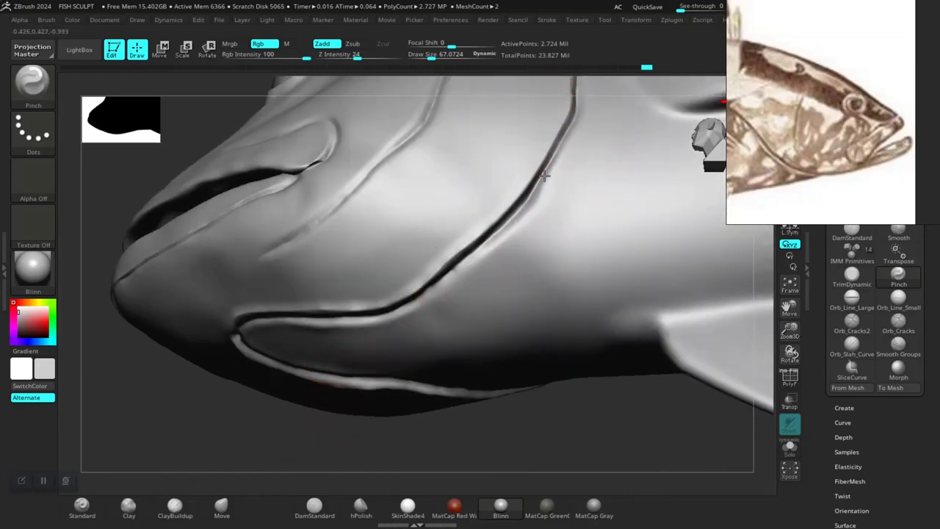
pyautogui.moveTo(227, 440)
pyautogui.mouseDown()
pyautogui.moveTo(413, 267)
pyautogui.moveTo(326, 266)
pyautogui.mouseUp()
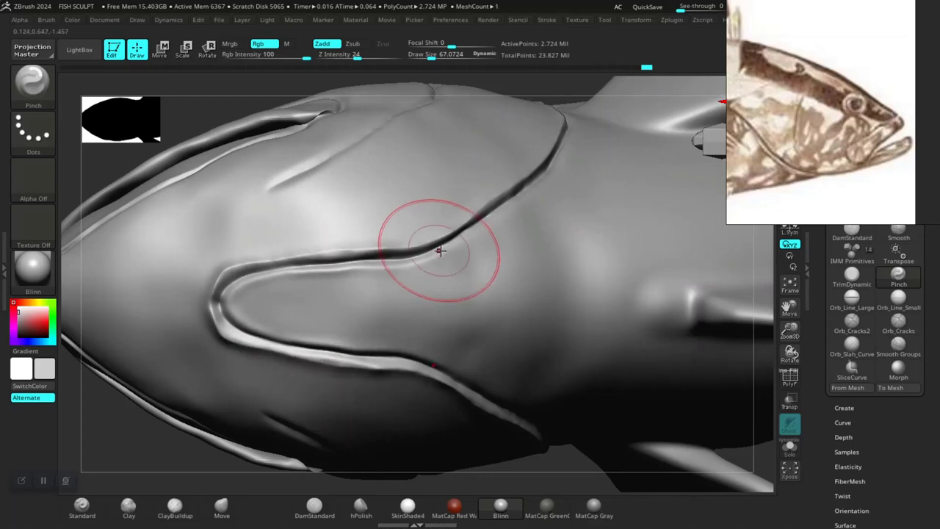
pyautogui.moveTo(430, 247)
pyautogui.mouseDown()
pyautogui.moveTo(244, 292)
pyautogui.moveTo(241, 273)
pyautogui.mouseUp()
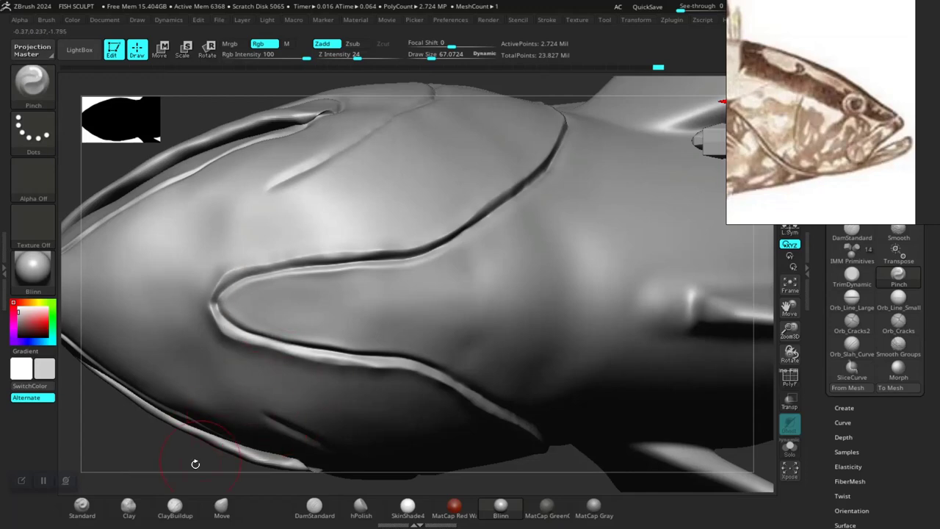
pyautogui.moveTo(193, 462)
pyautogui.keyDown('alt'); pyautogui.mouseDown()
pyautogui.moveTo(231, 387)
pyautogui.moveTo(380, 430)
pyautogui.moveTo(413, 428)
pyautogui.moveTo(360, 426)
pyautogui.moveTo(482, 199)
pyautogui.mouseUp(); pyautogui.keyUp('alt')
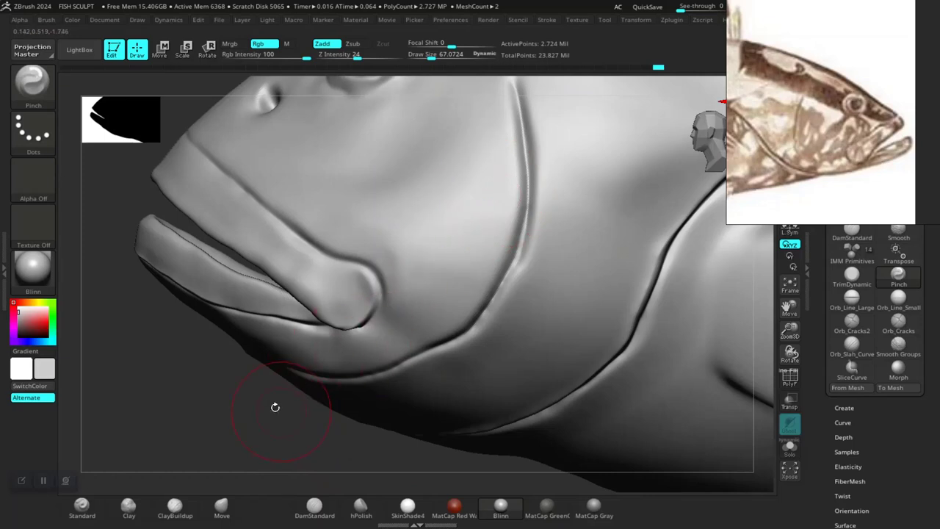
pyautogui.moveTo(275, 407); pyautogui.dragTo(430, 203)
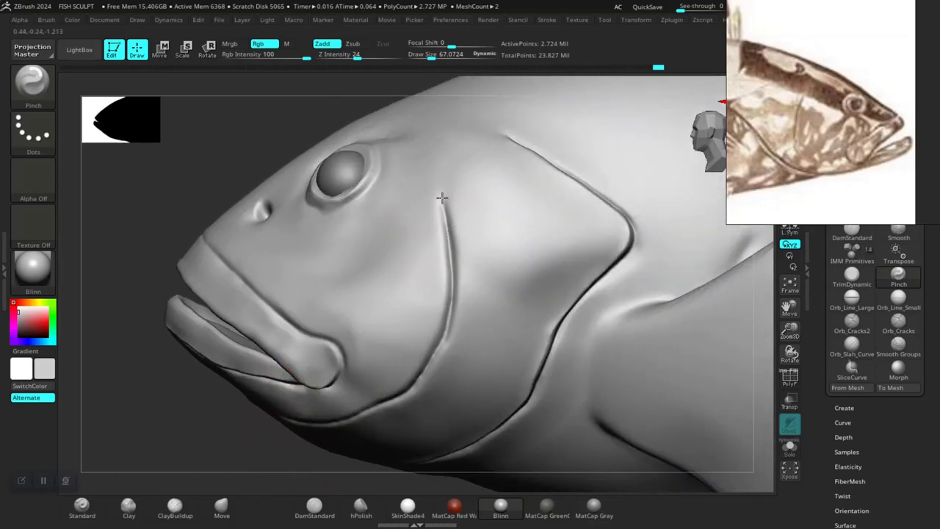
pyautogui.moveTo(442, 198)
pyautogui.mouseDown()
pyautogui.moveTo(458, 273)
pyautogui.moveTo(415, 379)
pyautogui.mouseUp()
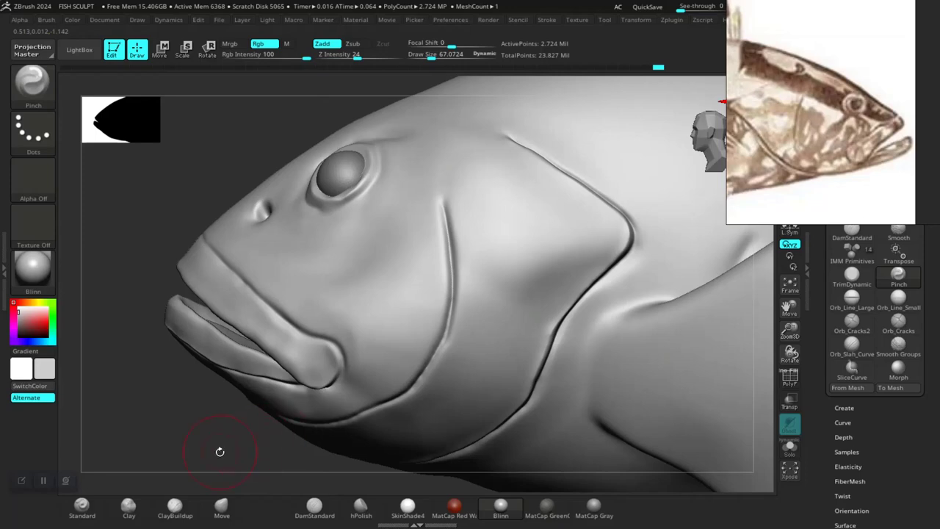
pyautogui.moveTo(220, 451); pyautogui.dragTo(262, 388)
pyautogui.moveTo(224, 457); pyautogui.dragTo(315, 389)
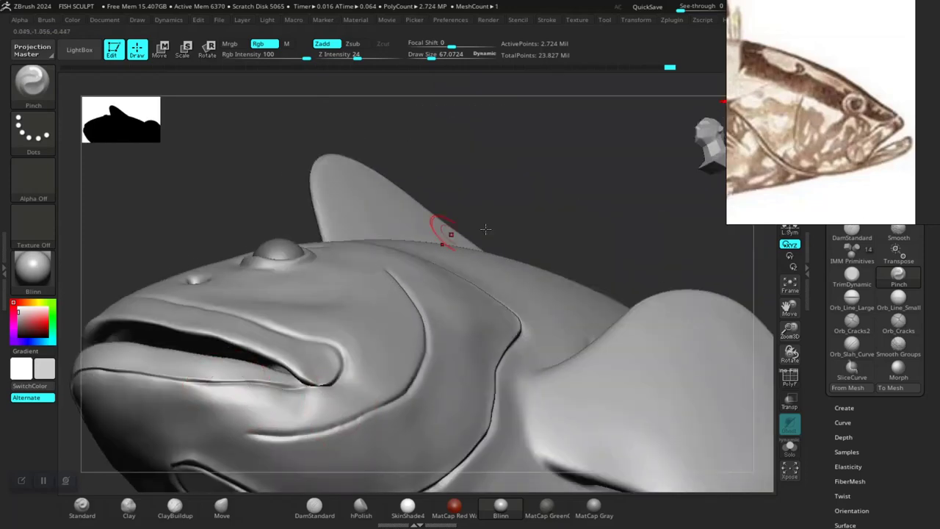
pyautogui.moveTo(485, 229); pyautogui.dragTo(500, 315)
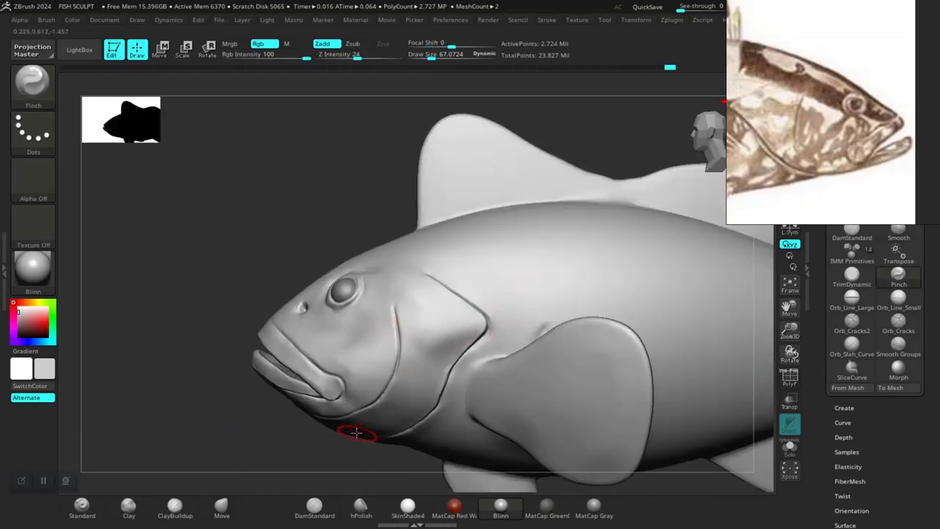
pyautogui.moveTo(239, 440)
pyautogui.mouseDown()
pyautogui.moveTo(199, 418)
pyautogui.moveTo(235, 445)
pyautogui.moveTo(193, 425)
pyautogui.moveTo(357, 419)
pyautogui.mouseUp()
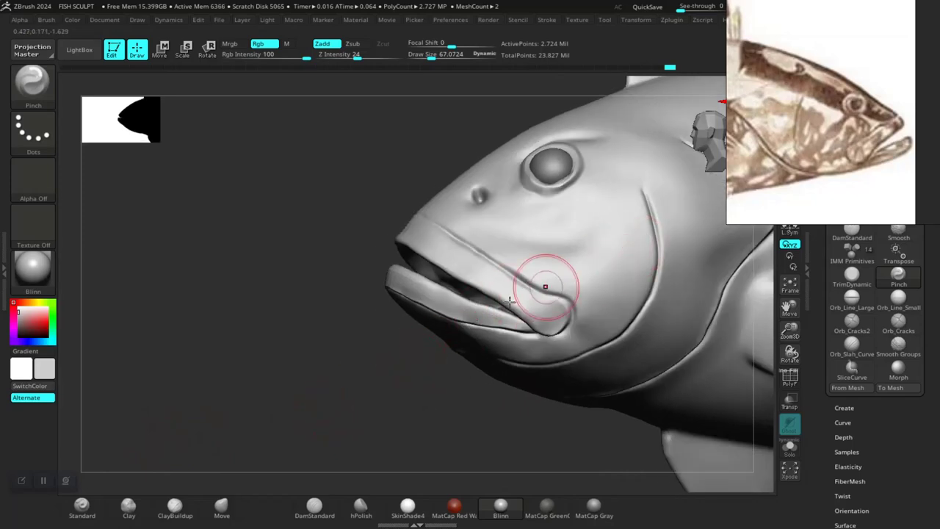
pyautogui.moveTo(269, 342)
pyautogui.mouseDown()
pyautogui.moveTo(279, 384)
pyautogui.moveTo(271, 463)
pyautogui.moveTo(514, 350)
pyautogui.mouseUp()
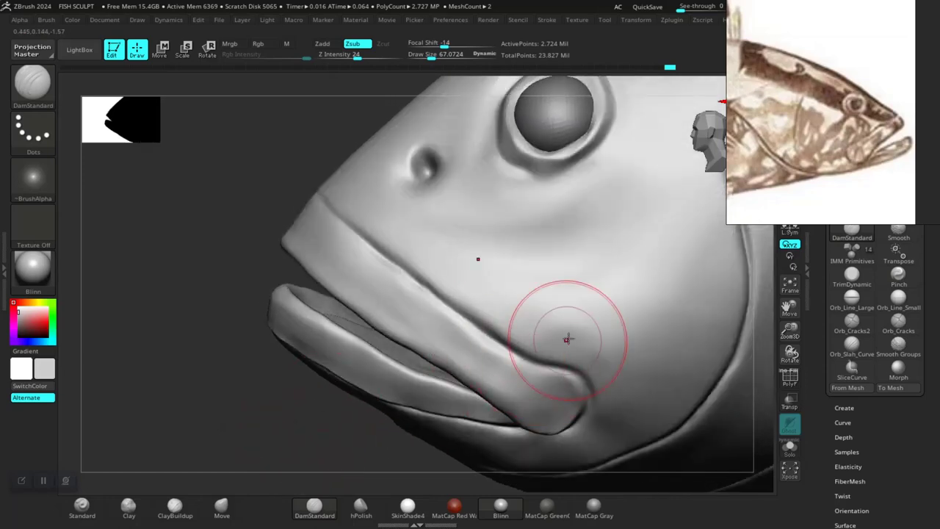
# Shrink the brush and frame a low close-up of the grouper's mouth and lips
pyautogui.press('space')
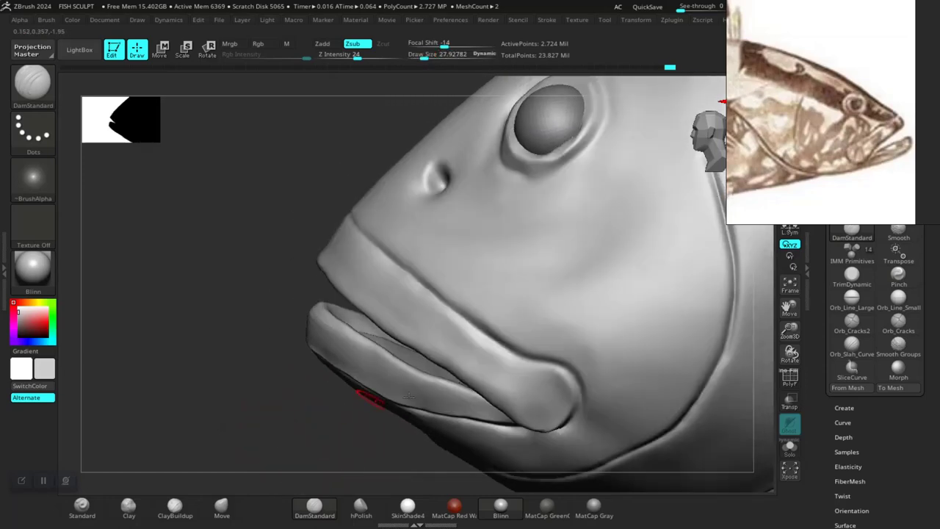
pyautogui.moveTo(304, 443); pyautogui.dragTo(575, 413)
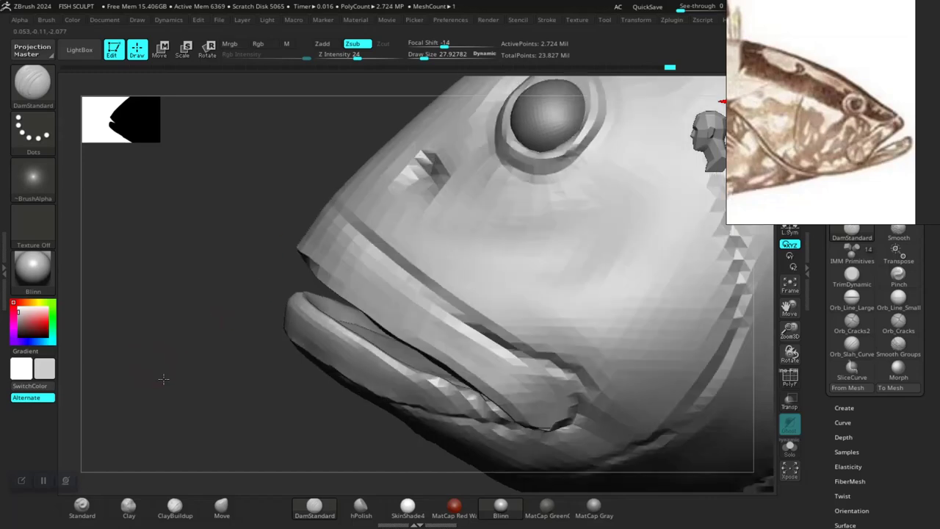
pyautogui.moveTo(243, 331); pyautogui.dragTo(226, 413)
pyautogui.moveTo(147, 448)
pyautogui.mouseDown()
pyautogui.moveTo(230, 445)
pyautogui.moveTo(411, 412)
pyautogui.moveTo(259, 317)
pyautogui.mouseUp()
pyautogui.moveTo(159, 328); pyautogui.dragTo(352, 321)
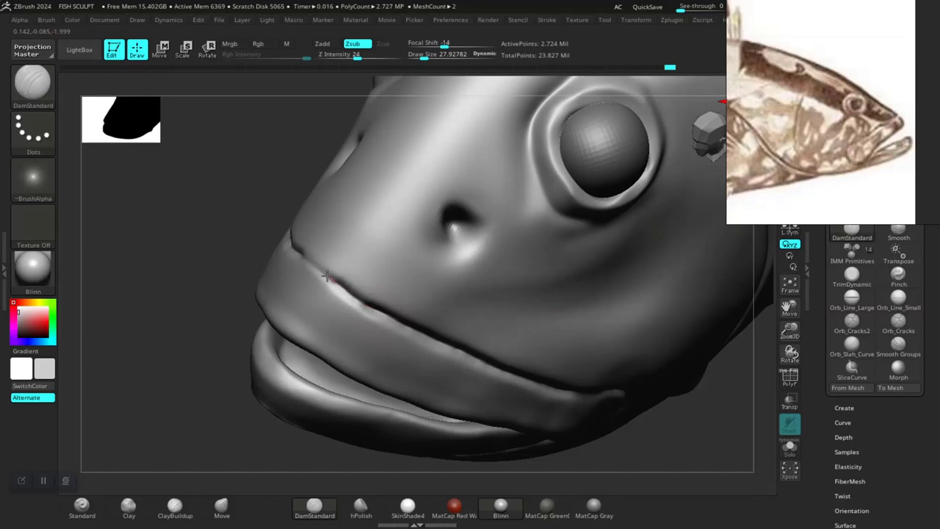
pyautogui.moveTo(256, 304)
pyautogui.mouseDown()
pyautogui.moveTo(182, 361)
pyautogui.moveTo(221, 411)
pyautogui.moveTo(273, 433)
pyautogui.moveTo(293, 364)
pyautogui.mouseUp()
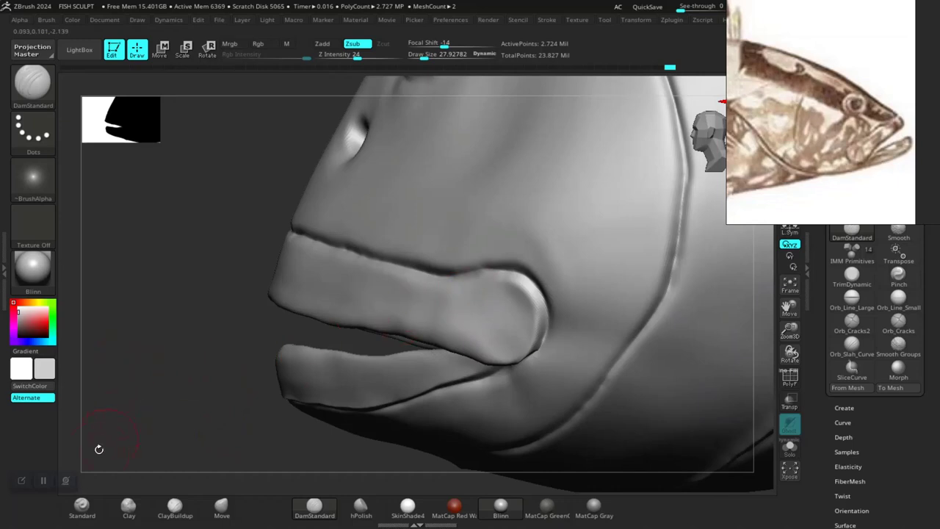
# Set DamStandard to size about 58 and carve a groove along the upper lip line
pyautogui.click(83, 505)
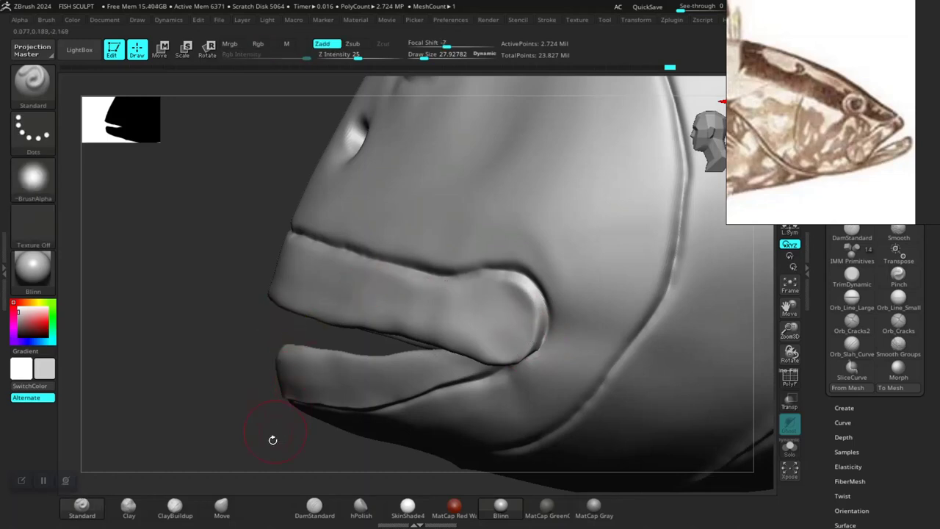
pyautogui.click(314, 506)
pyautogui.press('space')
pyautogui.moveTo(457, 293); pyautogui.dragTo(464, 293)
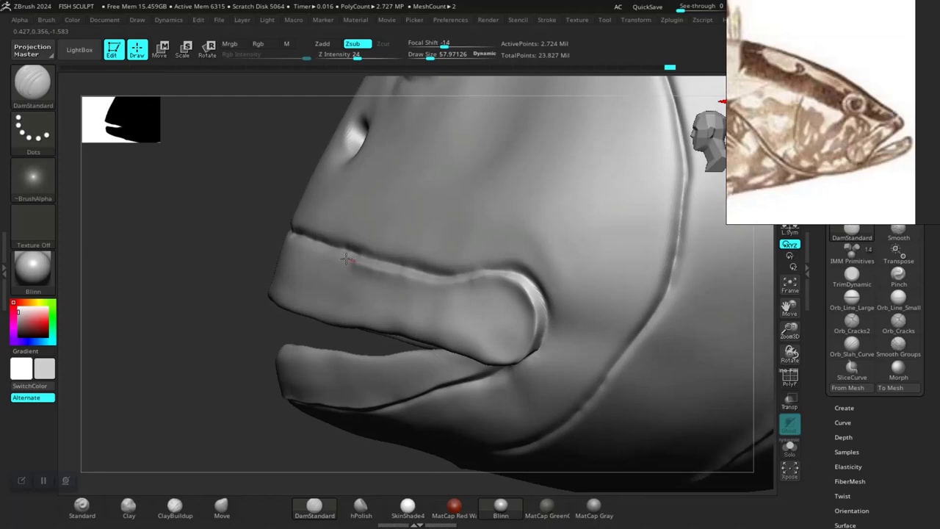
pyautogui.moveTo(283, 237); pyautogui.dragTo(237, 365)
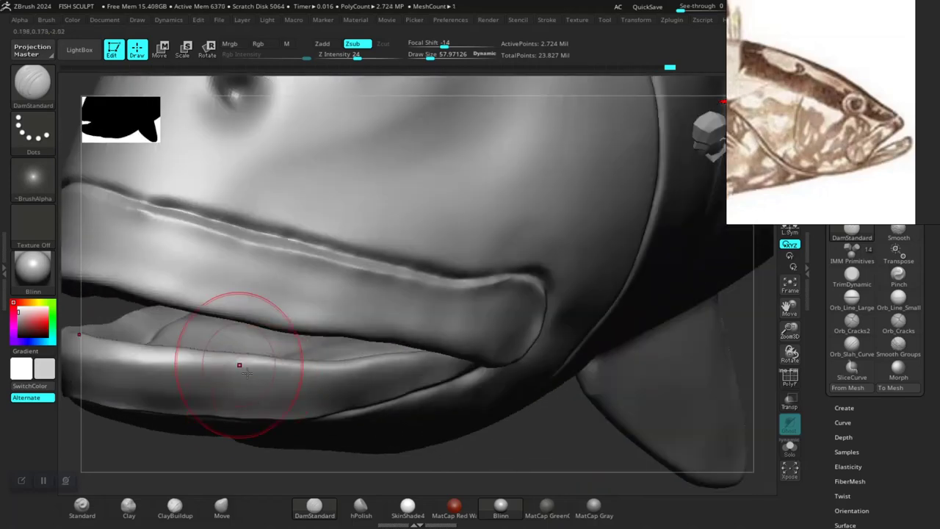
pyautogui.moveTo(499, 446)
pyautogui.mouseDown()
pyautogui.moveTo(606, 388)
pyautogui.moveTo(469, 339)
pyautogui.moveTo(337, 323)
pyautogui.mouseUp()
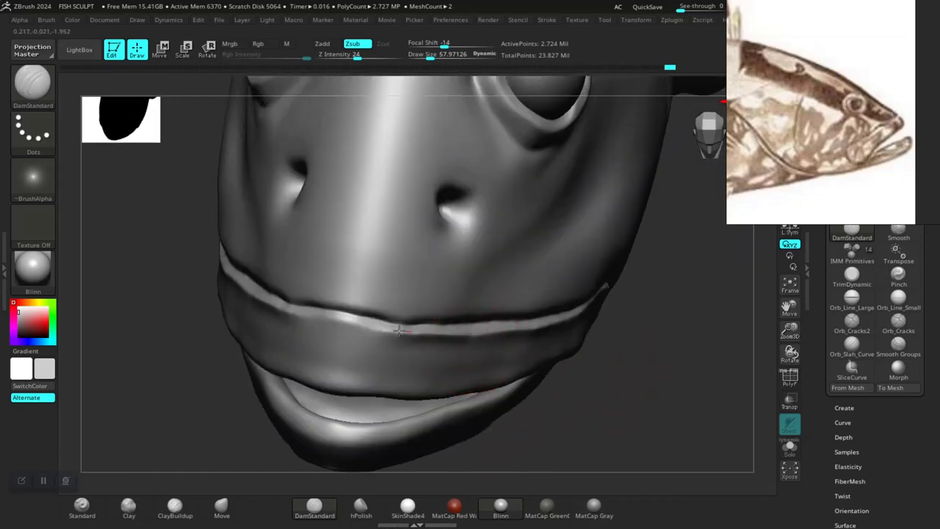
pyautogui.moveTo(545, 403)
pyautogui.mouseDown()
pyautogui.moveTo(304, 357)
pyautogui.moveTo(188, 347)
pyautogui.moveTo(188, 367)
pyautogui.moveTo(199, 360)
pyautogui.mouseUp()
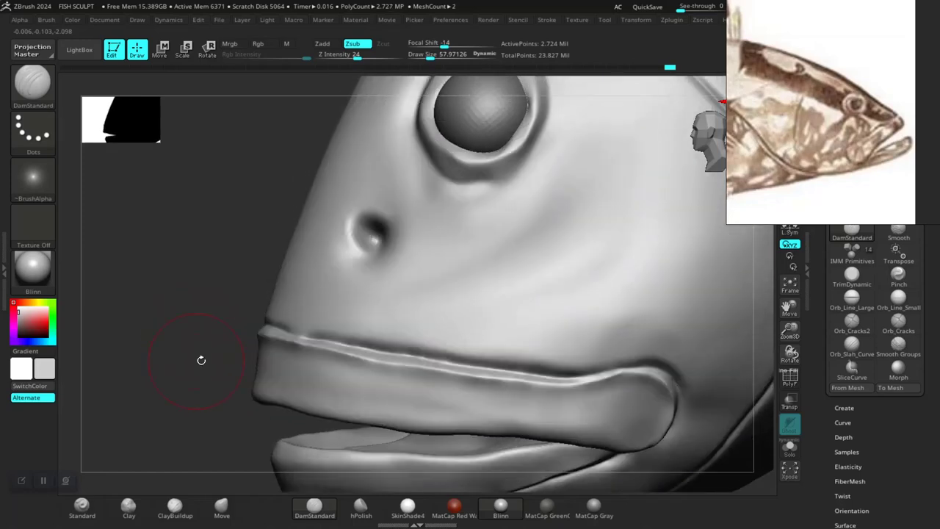
pyautogui.moveTo(297, 330)
pyautogui.mouseDown()
pyautogui.moveTo(440, 374)
pyautogui.moveTo(468, 371)
pyautogui.mouseUp()
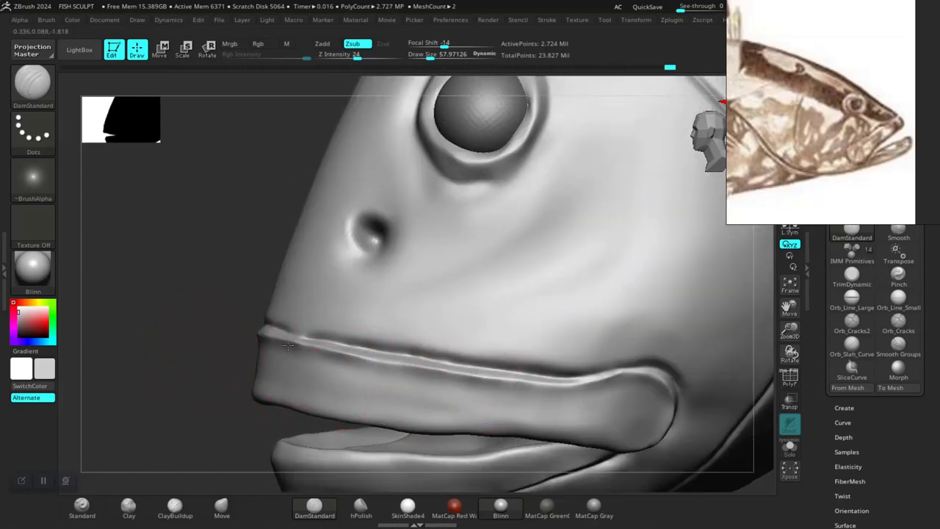
# Rotate the head through a three-quarter view to frame the eye close up
pyautogui.moveTo(207, 333); pyautogui.dragTo(580, 406)
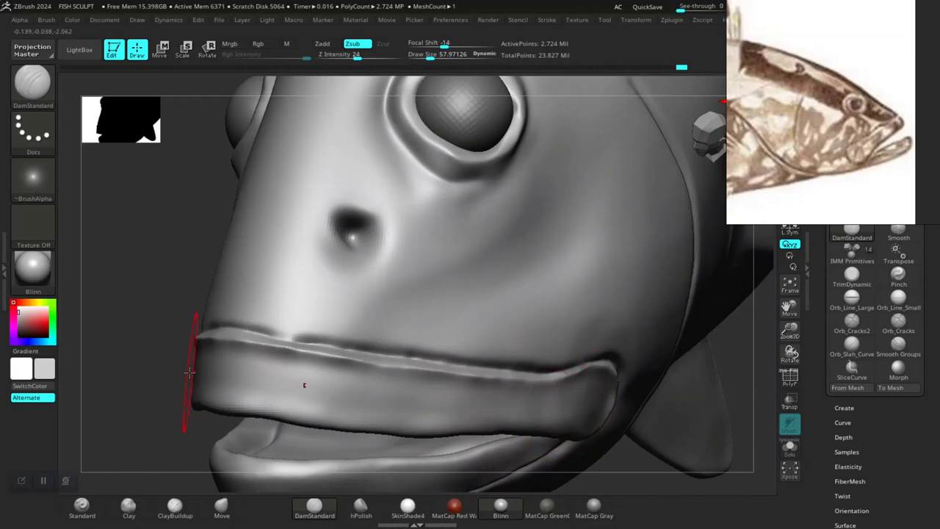
pyautogui.moveTo(190, 372); pyautogui.dragTo(153, 301)
pyautogui.moveTo(141, 267)
pyautogui.mouseDown()
pyautogui.moveTo(172, 323)
pyautogui.moveTo(205, 297)
pyautogui.mouseUp()
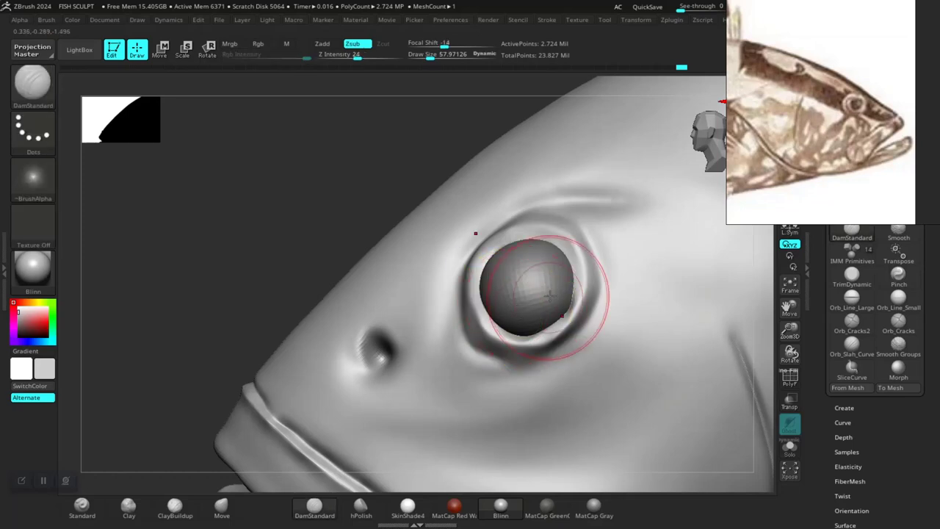
# Shrink the DamStandard brush and carve a crease around the eye rim
pyautogui.press('space')
pyautogui.moveTo(562, 266); pyautogui.dragTo(564, 266)
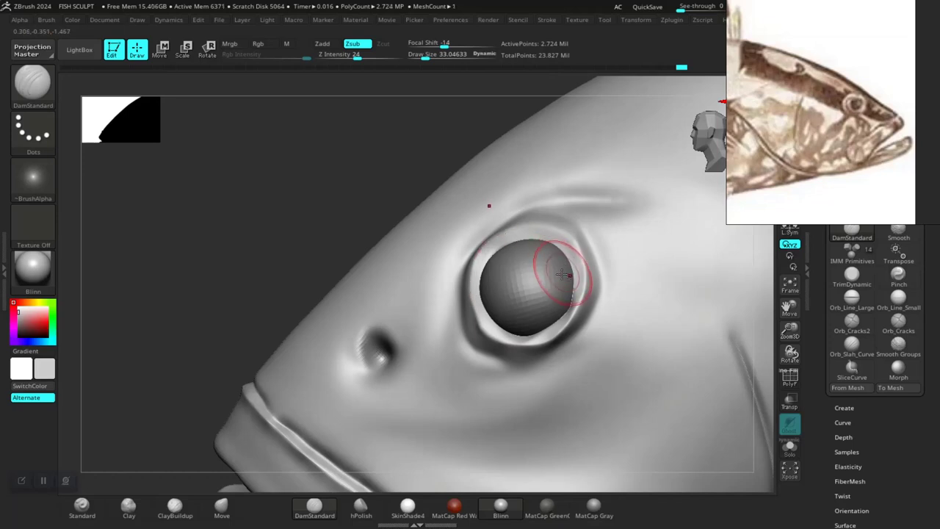
pyautogui.moveTo(561, 271); pyautogui.dragTo(567, 250)
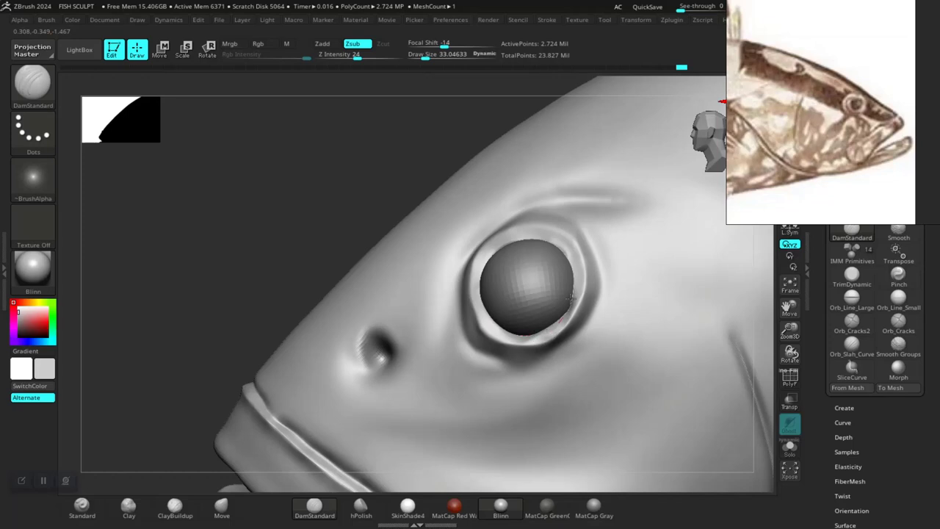
# Zoom in on the nostril and carve it deeper
pyautogui.keyDown('ctrl'); pyautogui.moveTo(151, 380); pyautogui.dragTo(143, 259, button='right'); pyautogui.keyUp('ctrl')
pyautogui.keyDown('ctrl'); pyautogui.moveTo(195, 304); pyautogui.dragTo(358, 369, button='right'); pyautogui.keyUp('ctrl')
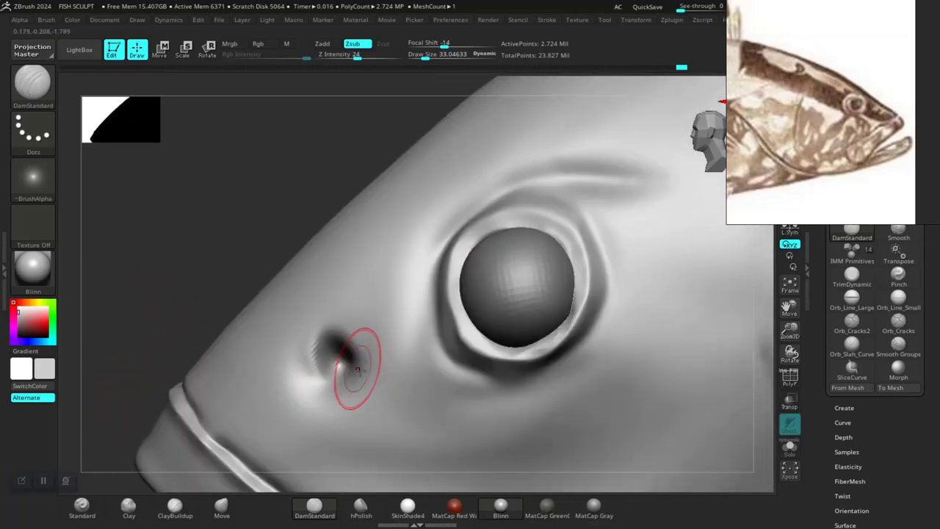
pyautogui.moveTo(358, 369); pyautogui.dragTo(364, 342)
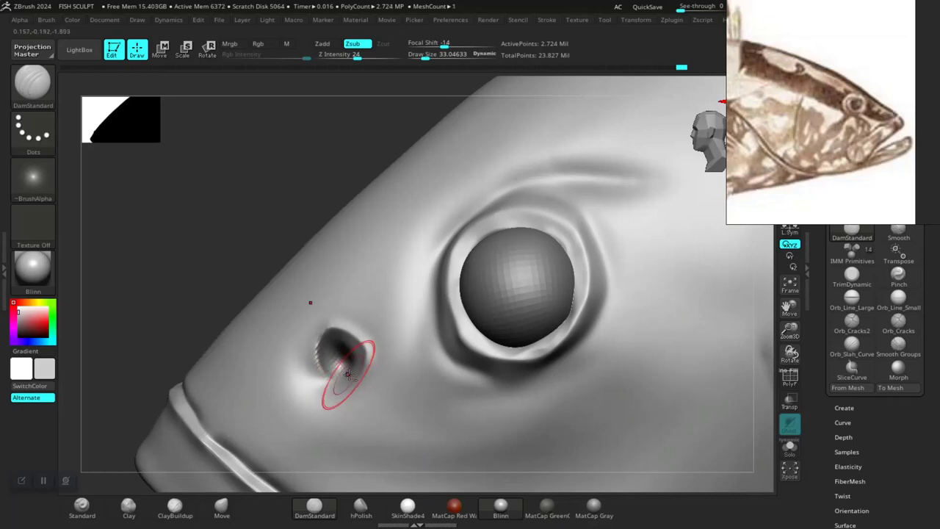
pyautogui.moveTo(164, 270); pyautogui.dragTo(347, 364)
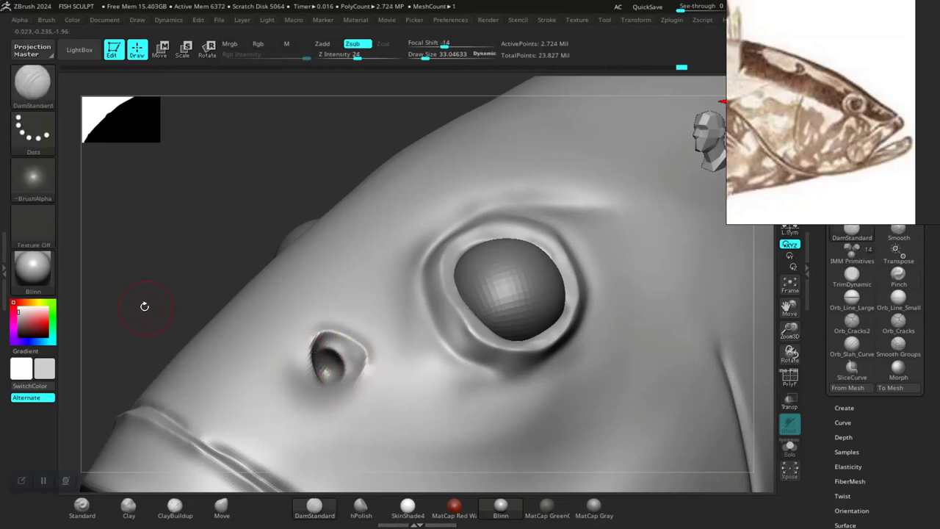
# Rotate and zoom out to show the whole head in side profile
pyautogui.moveTo(145, 306)
pyautogui.mouseDown()
pyautogui.moveTo(216, 292)
pyautogui.moveTo(187, 209)
pyautogui.mouseUp()
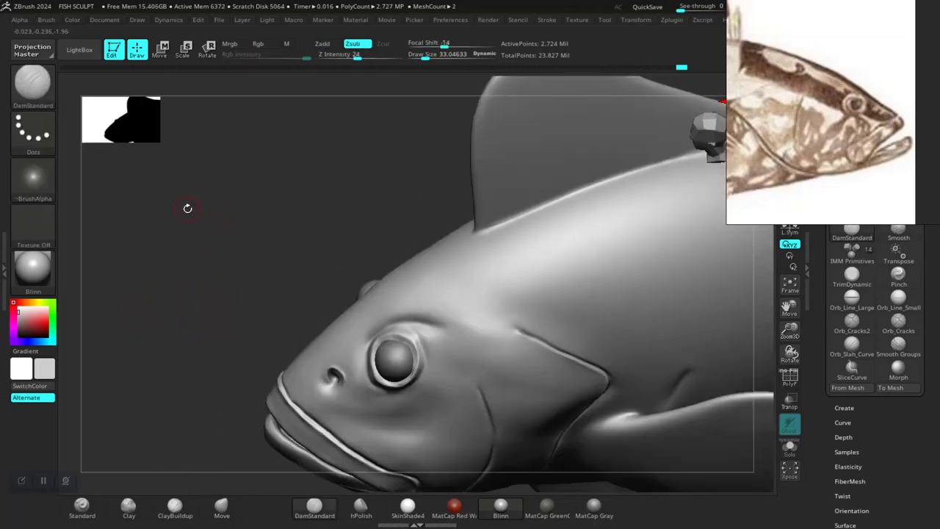
pyautogui.moveTo(172, 265)
pyautogui.mouseDown()
pyautogui.moveTo(159, 348)
pyautogui.moveTo(168, 311)
pyautogui.moveTo(193, 321)
pyautogui.moveTo(181, 408)
pyautogui.moveTo(177, 392)
pyautogui.moveTo(204, 387)
pyautogui.moveTo(203, 419)
pyautogui.moveTo(149, 430)
pyautogui.moveTo(377, 241)
pyautogui.moveTo(509, 248)
pyautogui.moveTo(462, 294)
pyautogui.mouseUp()
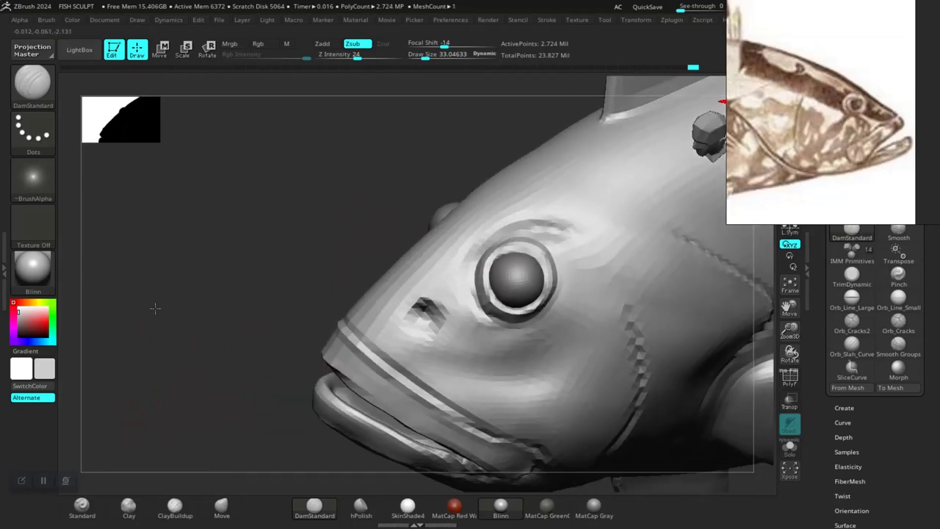
pyautogui.moveTo(241, 399)
pyautogui.mouseDown()
pyautogui.moveTo(216, 272)
pyautogui.moveTo(266, 387)
pyautogui.moveTo(295, 342)
pyautogui.mouseUp()
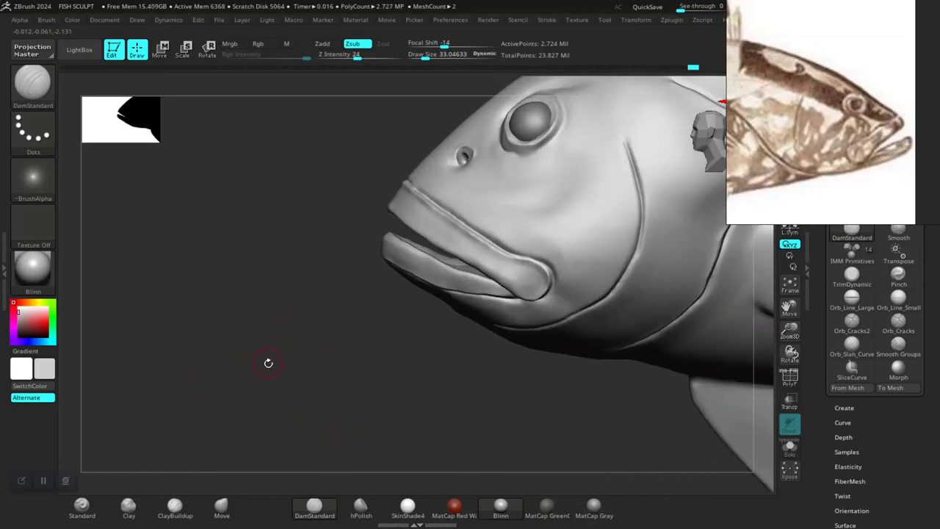
# Switch to the Pinch brush at about size 81 and tighten the upper lip crease edges
pyautogui.press('b')
pyautogui.click(504, 119)
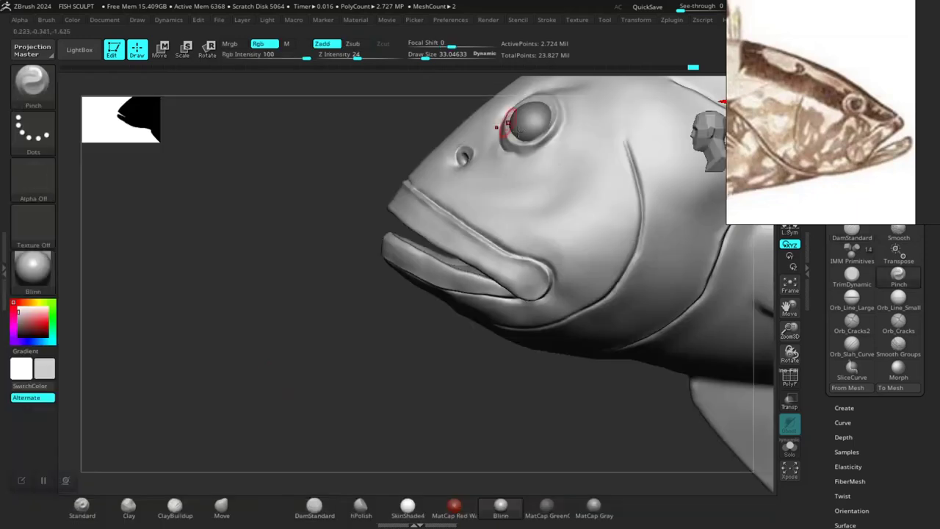
pyautogui.press('space')
pyautogui.moveTo(569, 157); pyautogui.dragTo(579, 157)
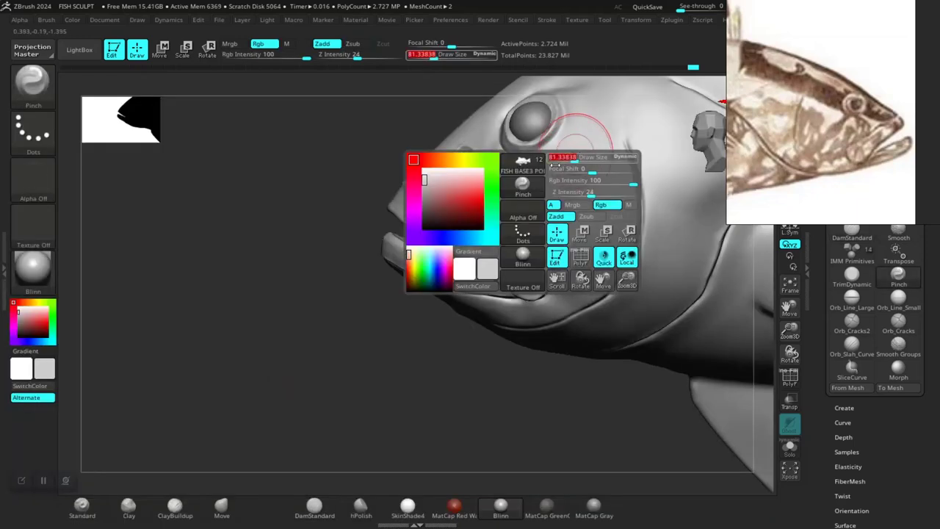
pyautogui.keyDown('alt'); pyautogui.moveTo(329, 338); pyautogui.dragTo(302, 403); pyautogui.keyUp('alt')
pyautogui.moveTo(210, 334)
pyautogui.mouseDown()
pyautogui.moveTo(204, 331)
pyautogui.moveTo(448, 277)
pyautogui.mouseUp()
pyautogui.press('space')
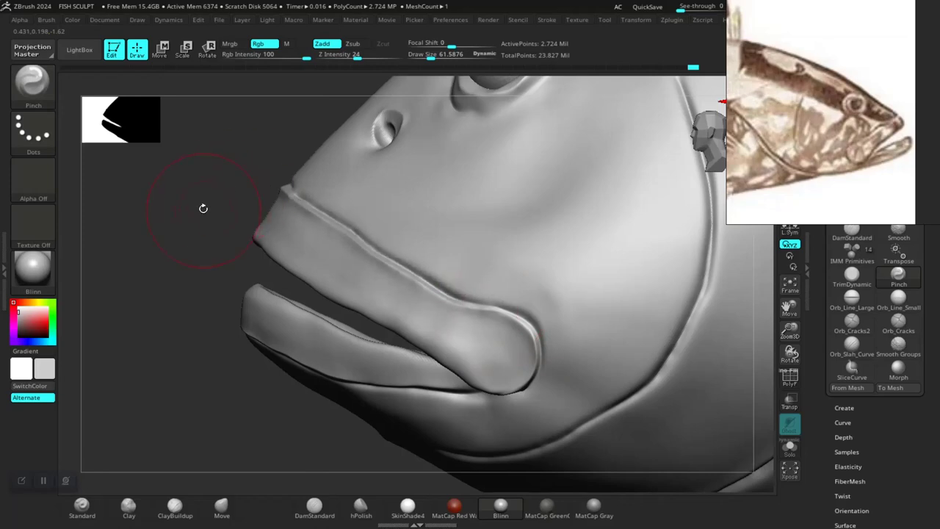
pyautogui.moveTo(201, 208); pyautogui.dragTo(420, 269)
pyautogui.moveTo(166, 364)
pyautogui.mouseDown()
pyautogui.moveTo(189, 409)
pyautogui.moveTo(399, 289)
pyautogui.mouseUp()
pyautogui.moveTo(344, 203); pyautogui.dragTo(344, 193)
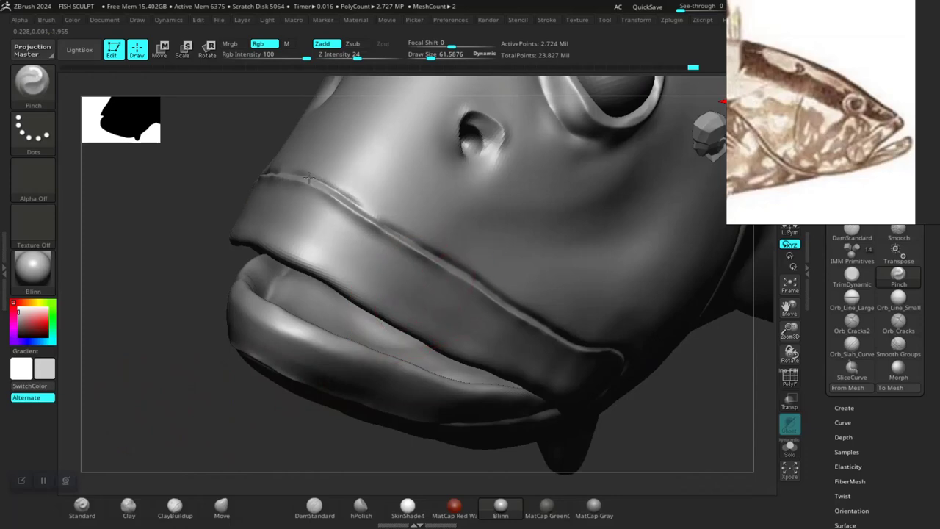
# Turn to a side view and zoom the grouper reference photo onto the belly and pectoral fin
pyautogui.moveTo(312, 440)
pyautogui.mouseDown()
pyautogui.moveTo(223, 335)
pyautogui.moveTo(216, 360)
pyautogui.moveTo(237, 369)
pyautogui.moveTo(267, 437)
pyautogui.moveTo(186, 419)
pyautogui.moveTo(182, 246)
pyautogui.moveTo(238, 364)
pyautogui.mouseUp()
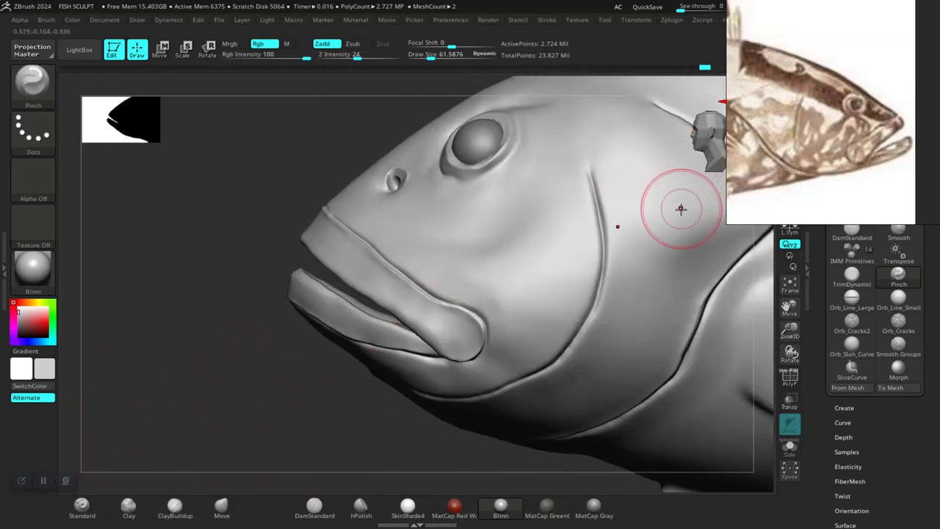
pyautogui.moveTo(288, 428)
pyautogui.mouseDown()
pyautogui.moveTo(260, 388)
pyautogui.moveTo(265, 409)
pyautogui.moveTo(314, 425)
pyautogui.moveTo(300, 429)
pyautogui.mouseUp()
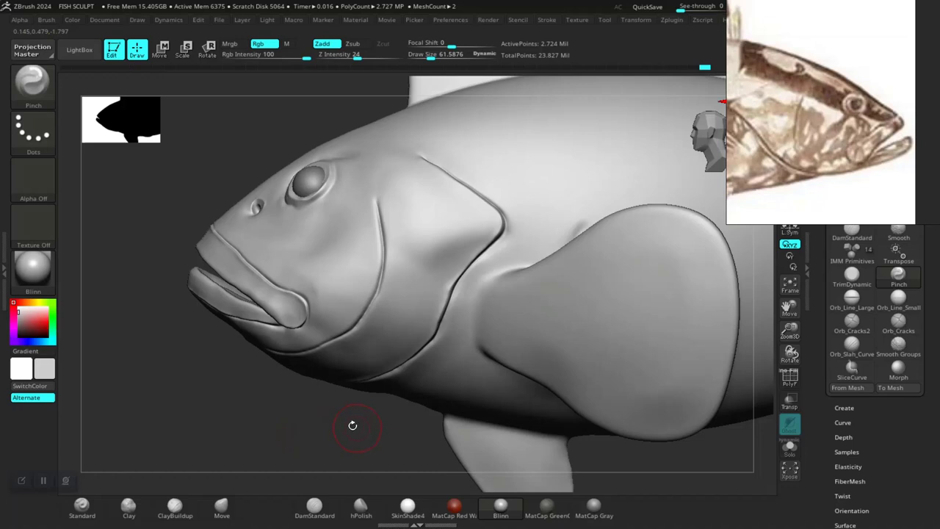
pyautogui.scroll(-3, 810, 134)
pyautogui.scroll(-3, 807, 176)
pyautogui.scroll(2, 805, 176)
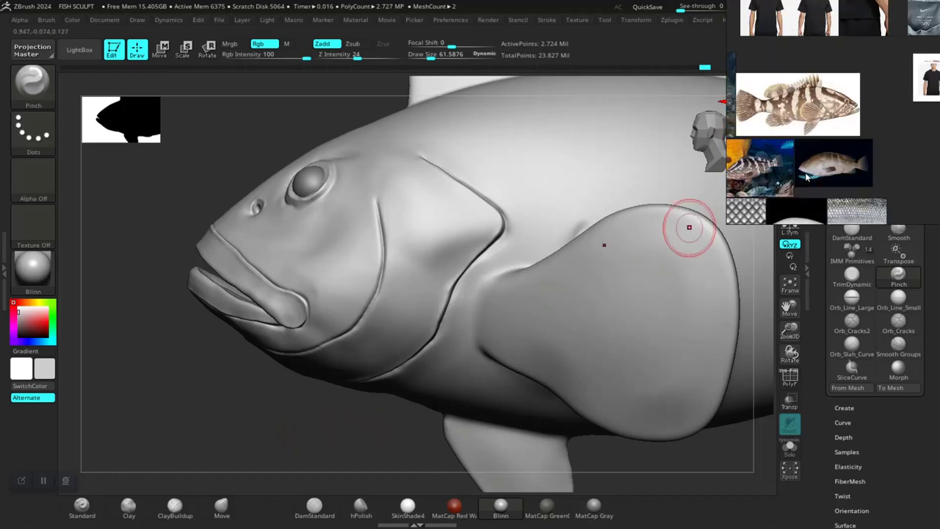
pyautogui.scroll(3, 805, 176)
pyautogui.scroll(2, 813, 171)
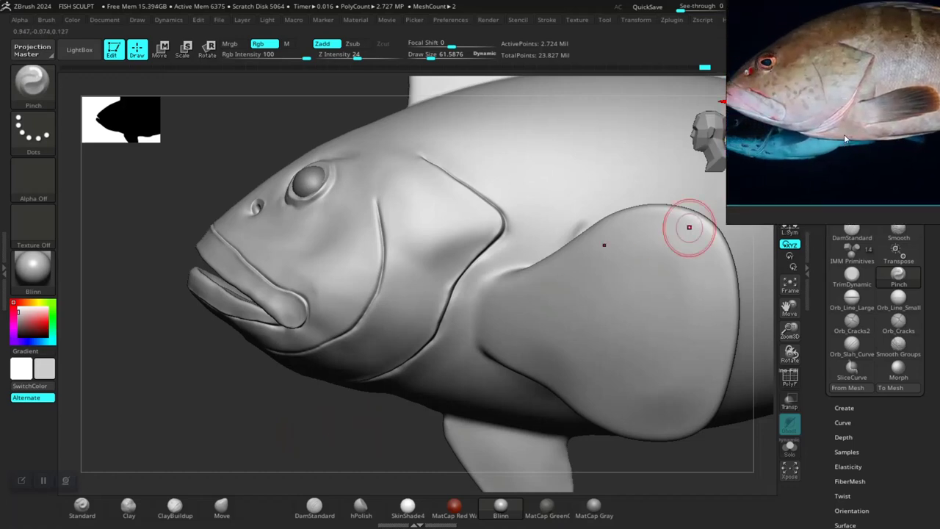
pyautogui.scroll(3, 843, 133)
pyautogui.scroll(2, 775, 203)
pyautogui.scroll(2, 805, 181)
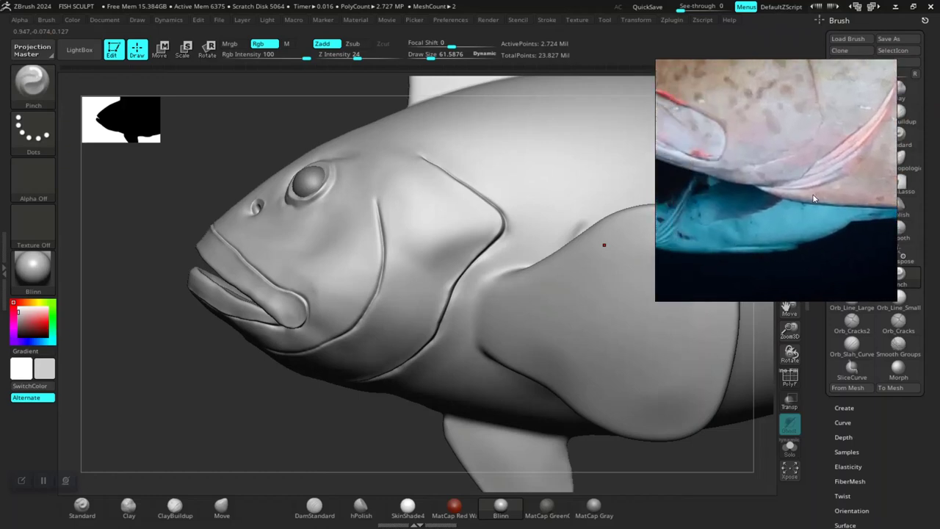
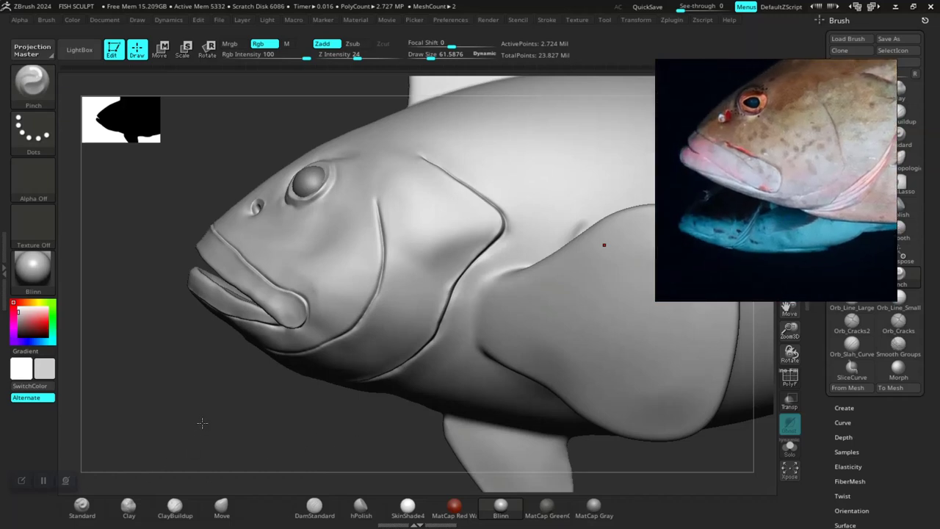
# Turn the fish to a flatter side-on head view and drop to a lower subdivision level
pyautogui.moveTo(202, 422); pyautogui.dragTo(216, 420)
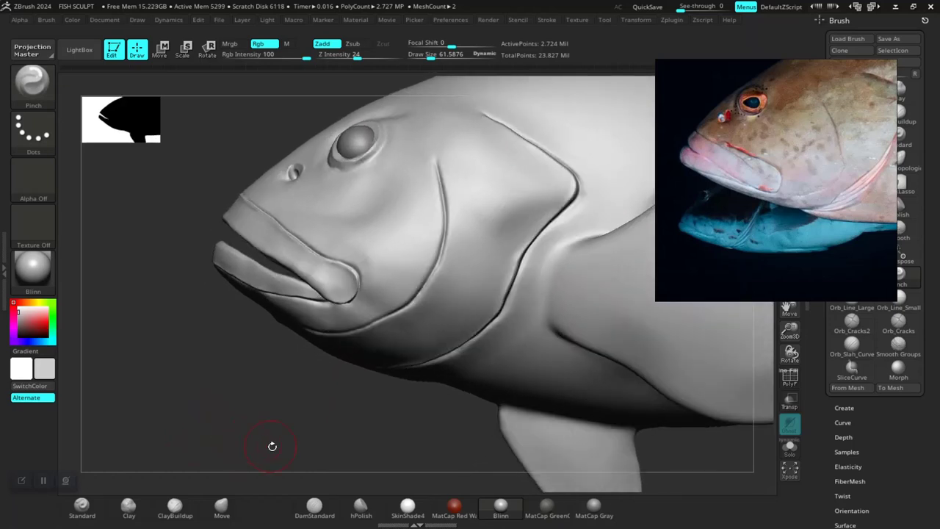
pyautogui.moveTo(272, 446); pyautogui.dragTo(378, 376)
pyautogui.scroll(2, 796, 213)
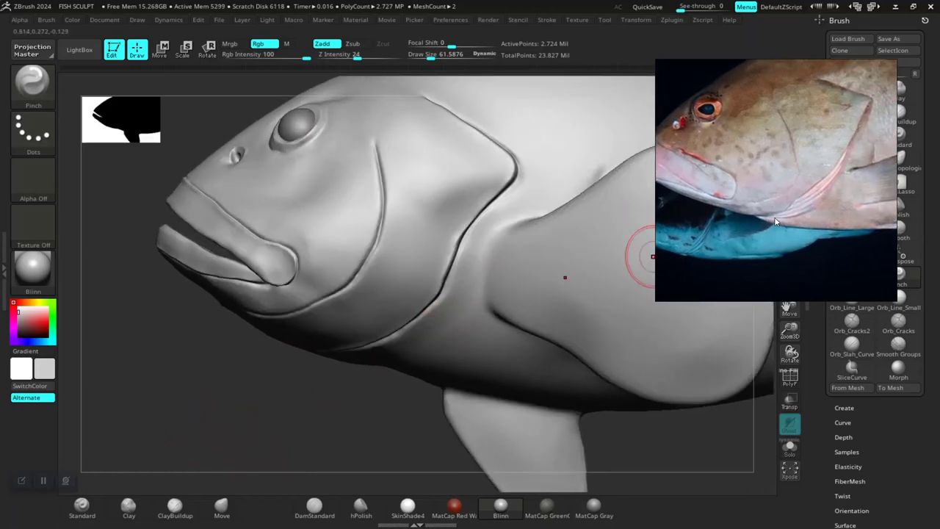
pyautogui.scroll(1, 773, 216)
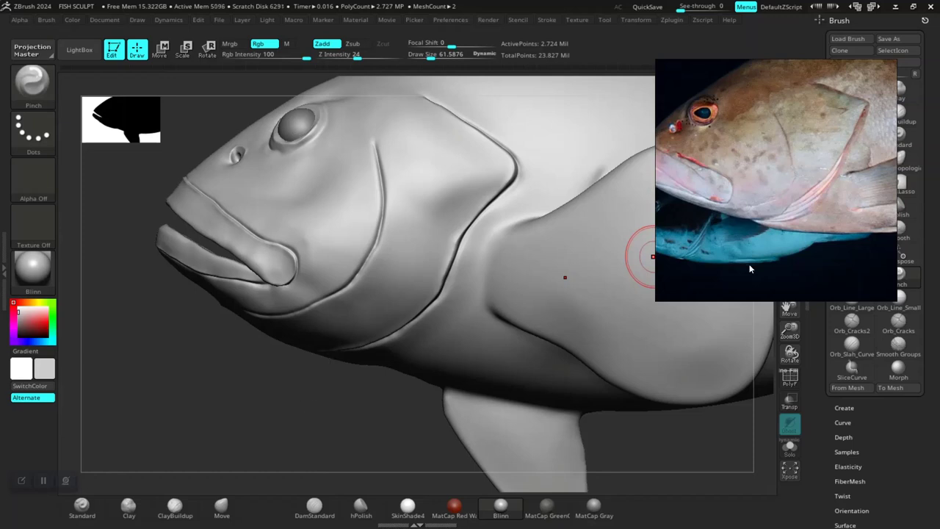
pyautogui.keyDown('shift'); pyautogui.moveTo(268, 411); pyautogui.dragTo(267, 400); pyautogui.keyUp('shift')
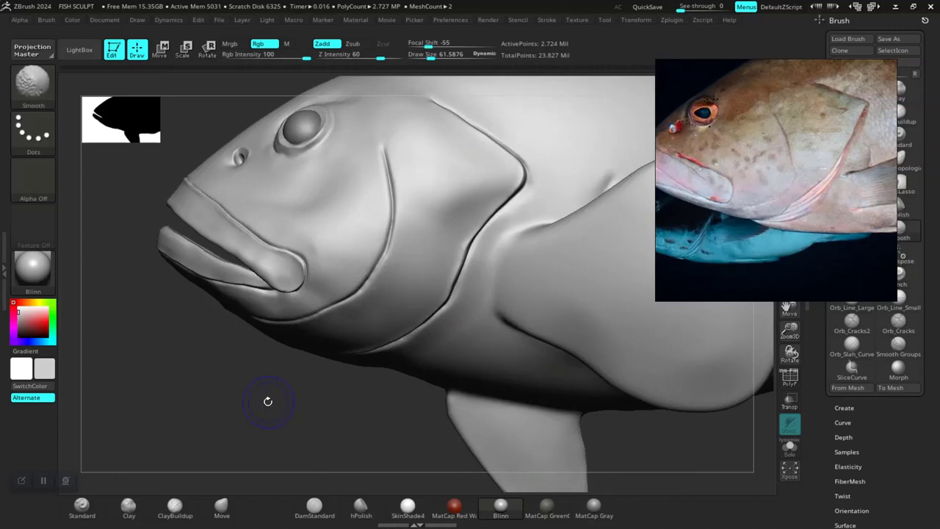
pyautogui.hotkey('shift', 'd')
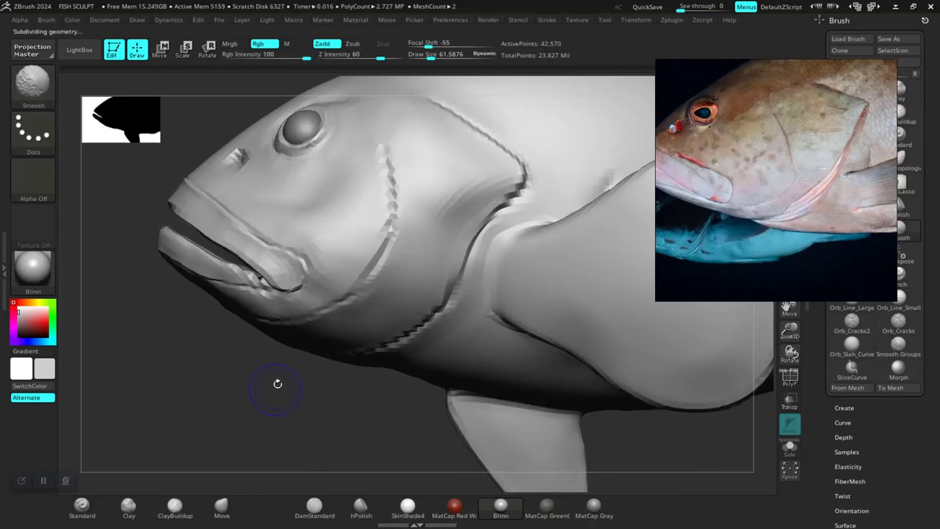
pyautogui.press('space')
# With the Move brush, shift the jagged gill cover line slightly right and down
pyautogui.click(221, 505)
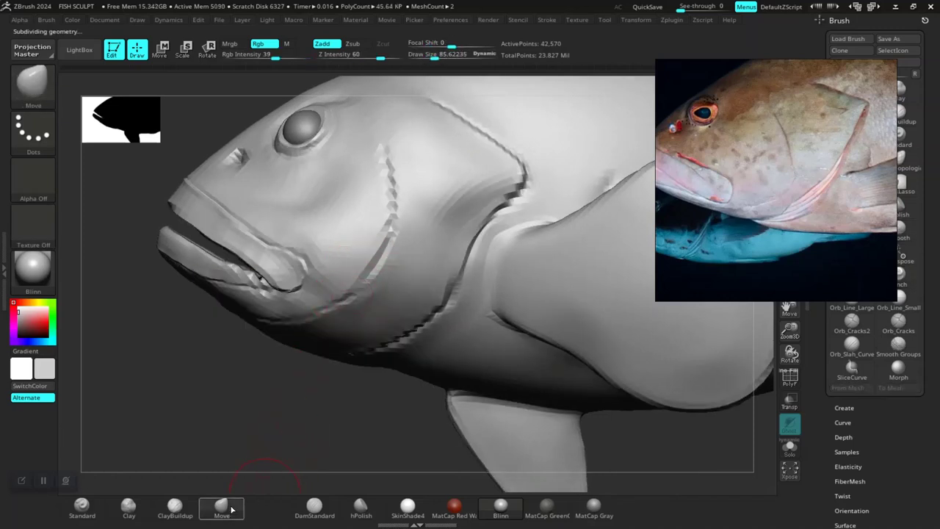
pyautogui.moveTo(242, 463); pyautogui.dragTo(357, 304)
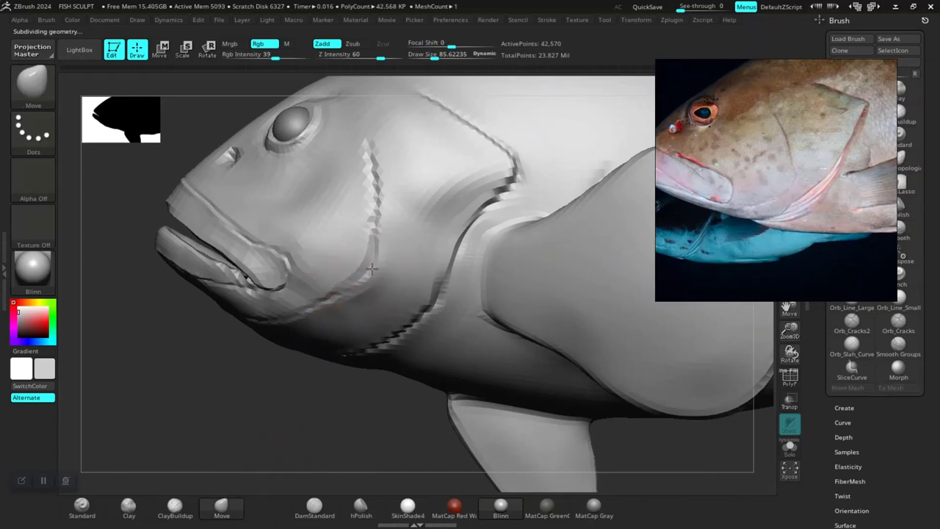
pyautogui.moveTo(357, 241); pyautogui.dragTo(352, 272)
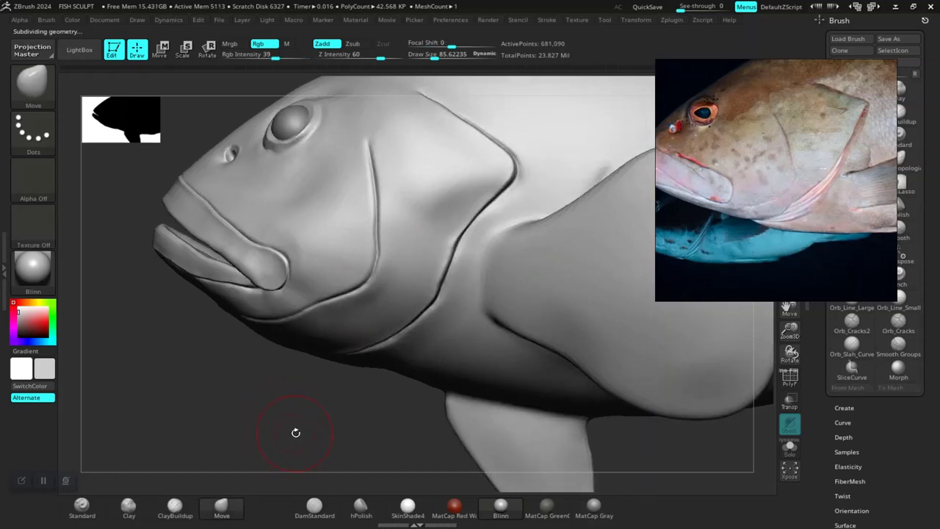
pyautogui.moveTo(296, 432)
pyautogui.mouseDown()
pyautogui.moveTo(328, 418)
pyautogui.moveTo(318, 443)
pyautogui.moveTo(315, 399)
pyautogui.moveTo(314, 455)
pyautogui.moveTo(287, 404)
pyautogui.moveTo(292, 379)
pyautogui.moveTo(293, 411)
pyautogui.moveTo(337, 367)
pyautogui.moveTo(424, 237)
pyautogui.mouseUp()
# Switch to DamStandard (Zsub, intensity 24) and carve short grooves along the gill cover near the fin base
pyautogui.click(315, 507)
pyautogui.press('space')
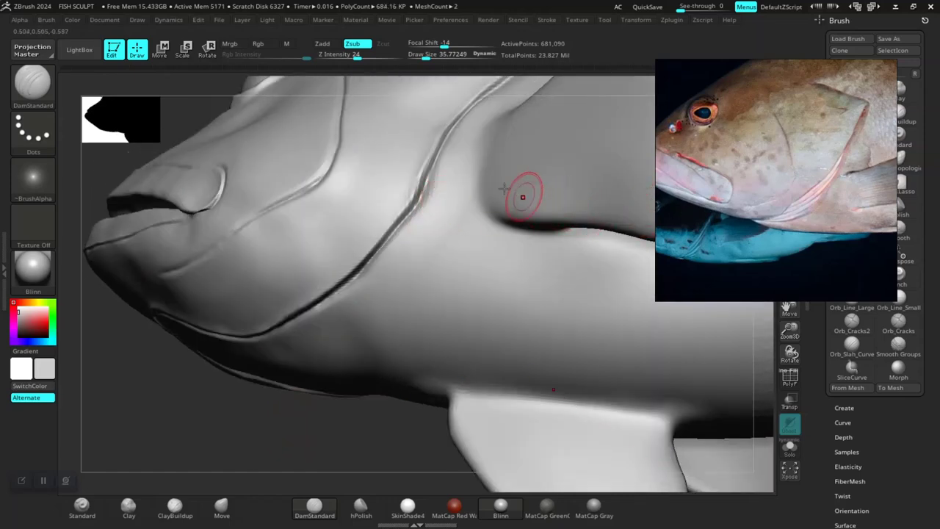
pyautogui.moveTo(441, 185); pyautogui.dragTo(442, 187)
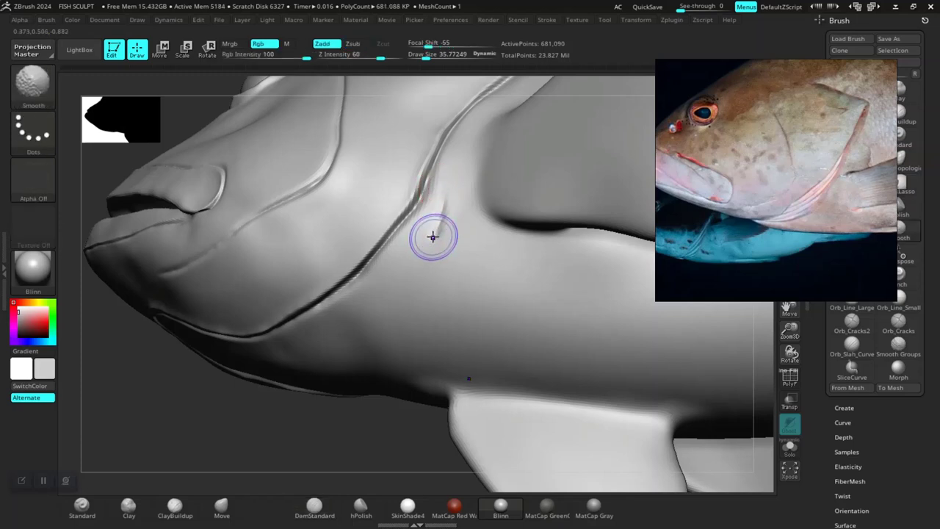
pyautogui.press('ctrl')
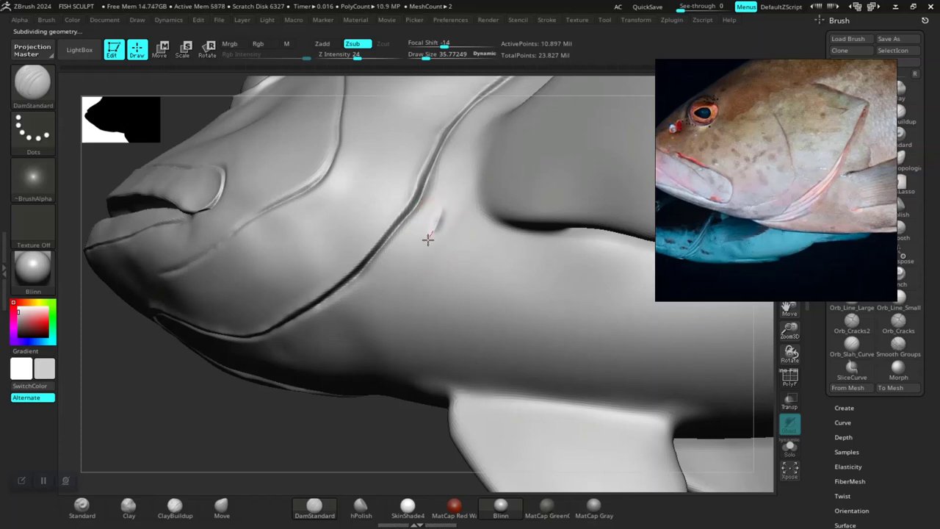
pyautogui.press('ctrl')
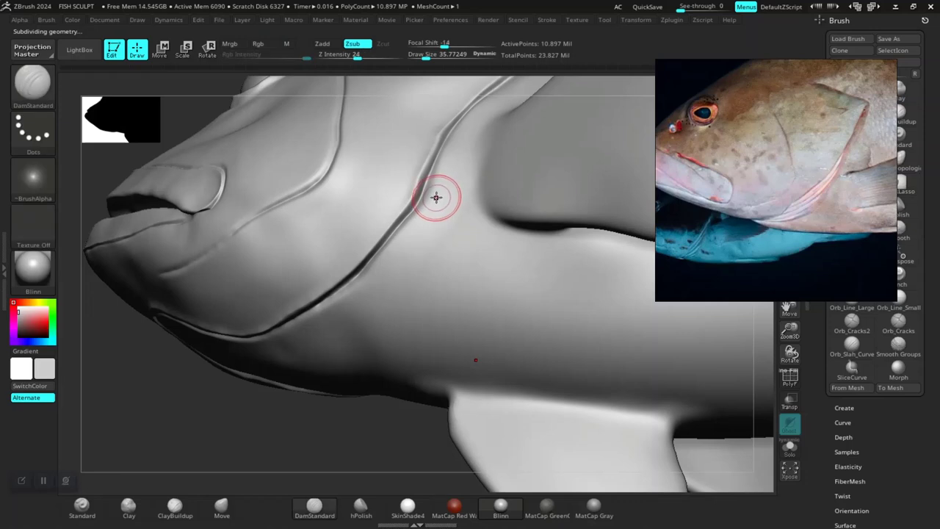
pyautogui.moveTo(433, 187); pyautogui.dragTo(434, 181)
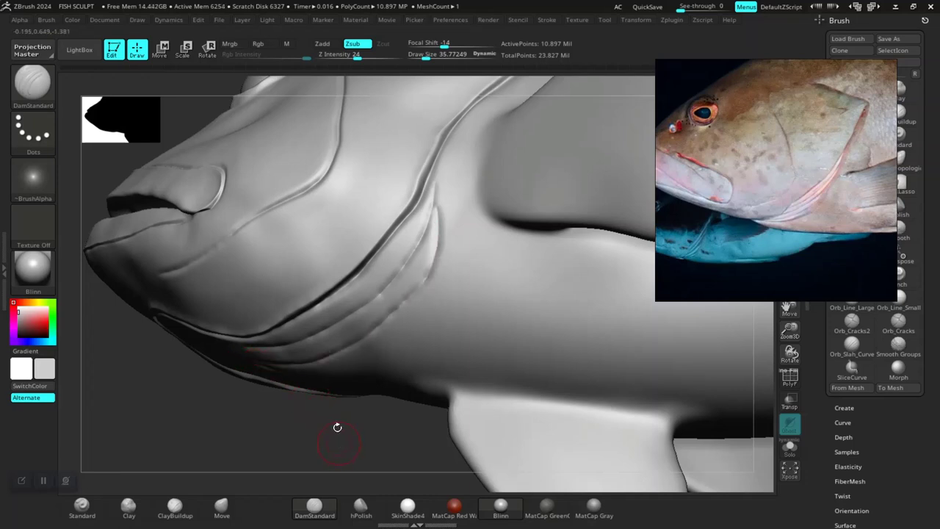
pyautogui.moveTo(337, 426); pyautogui.dragTo(378, 275)
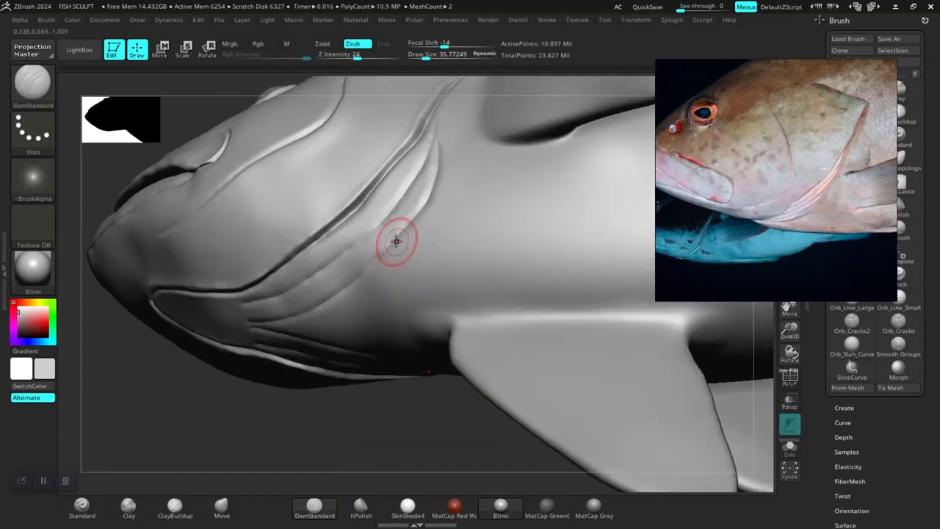
pyautogui.moveTo(396, 241); pyautogui.dragTo(390, 260)
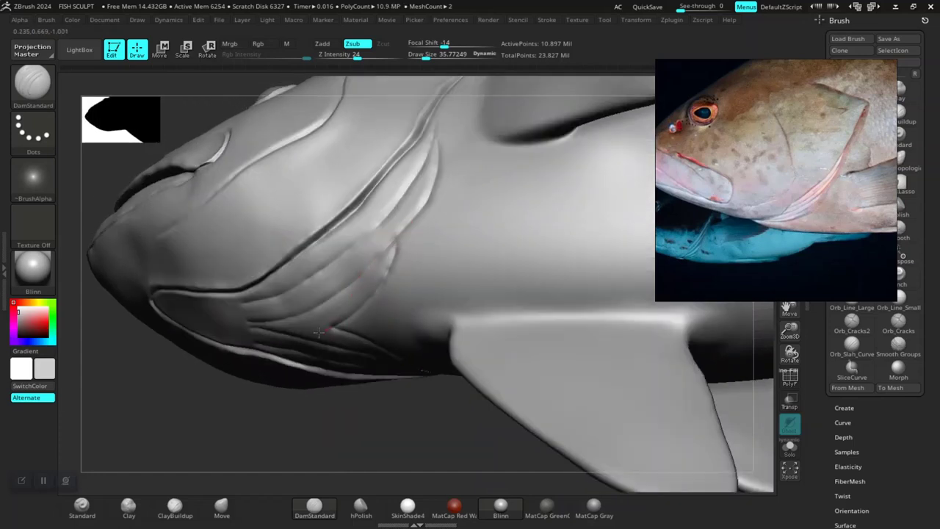
pyautogui.press('ctrl')
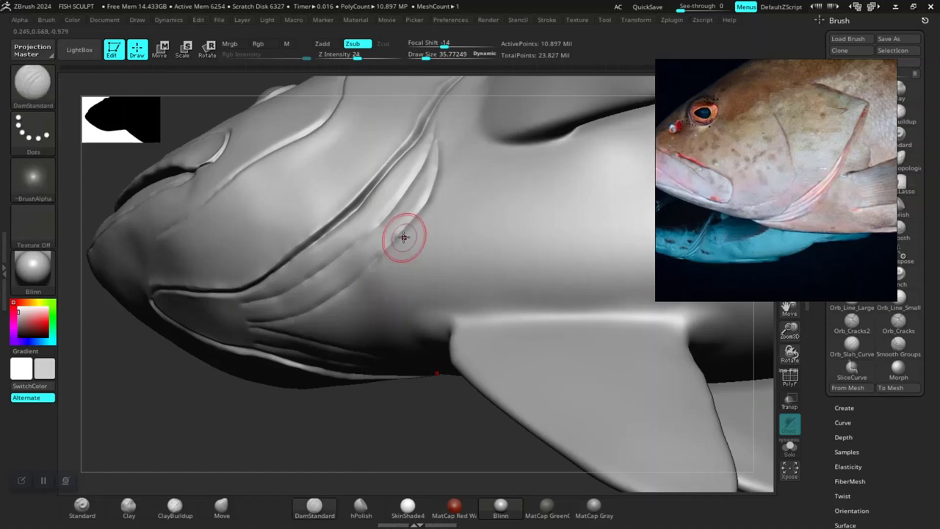
pyautogui.moveTo(398, 235); pyautogui.dragTo(403, 242)
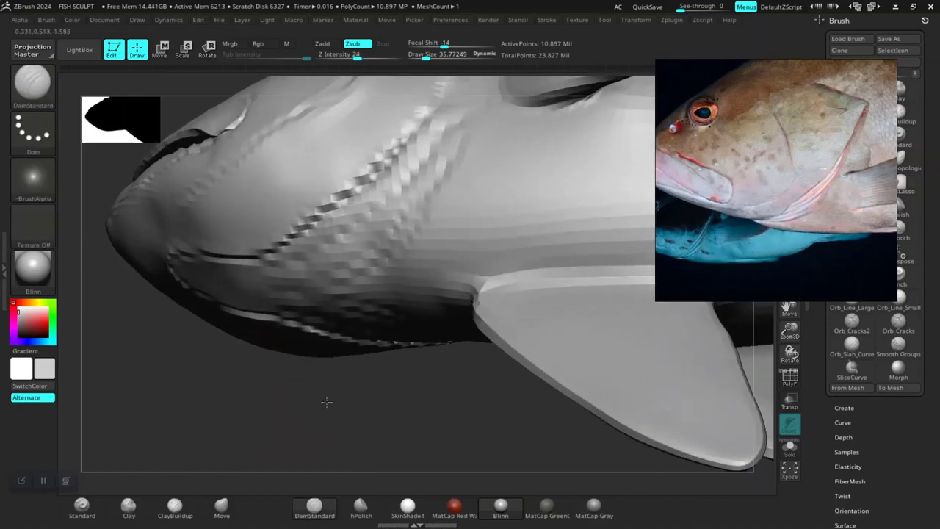
# Extend the converging grooves along the throat toward the head and add another along the gill line
pyautogui.moveTo(273, 409); pyautogui.dragTo(335, 376)
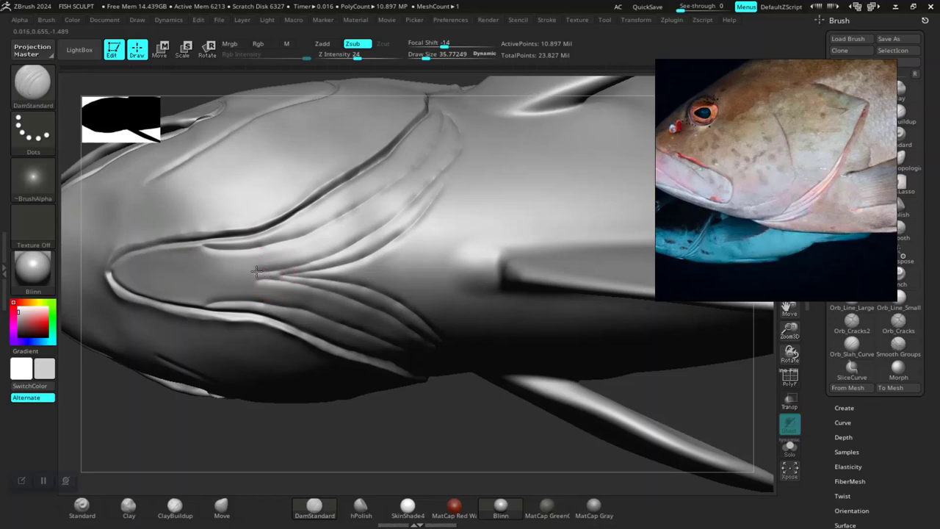
pyautogui.moveTo(257, 271); pyautogui.dragTo(185, 259)
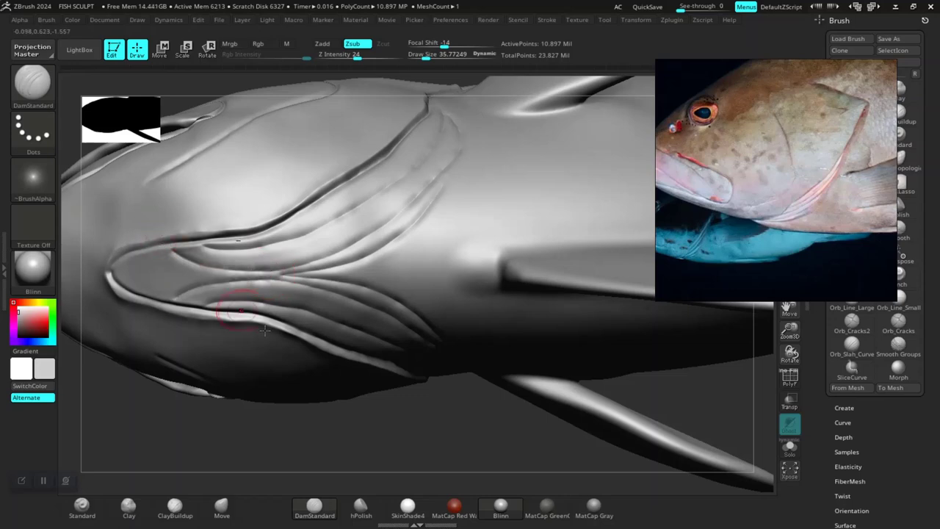
pyautogui.moveTo(350, 426)
pyautogui.mouseDown()
pyautogui.moveTo(342, 382)
pyautogui.moveTo(324, 427)
pyautogui.mouseUp()
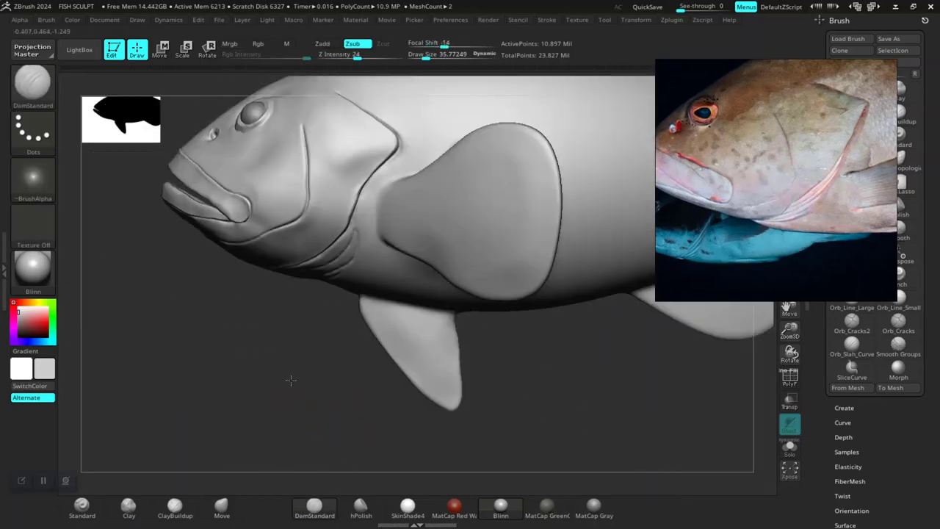
pyautogui.moveTo(301, 391)
pyautogui.keyDown('alt'); pyautogui.mouseDown()
pyautogui.moveTo(335, 336)
pyautogui.moveTo(338, 352)
pyautogui.moveTo(300, 389)
pyautogui.moveTo(321, 380)
pyautogui.moveTo(353, 323)
pyautogui.moveTo(301, 455)
pyautogui.moveTo(304, 440)
pyautogui.mouseUp(); pyautogui.keyUp('alt')
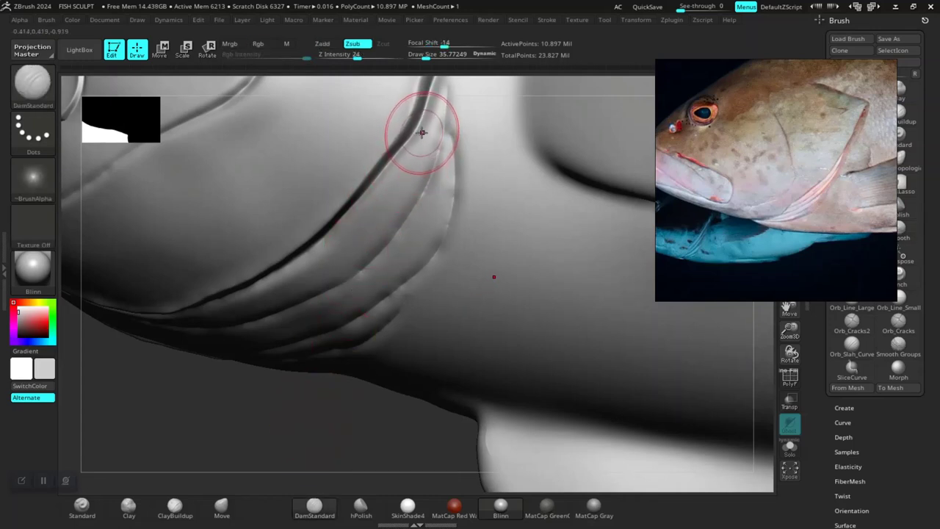
pyautogui.moveTo(433, 94); pyautogui.dragTo(361, 235)
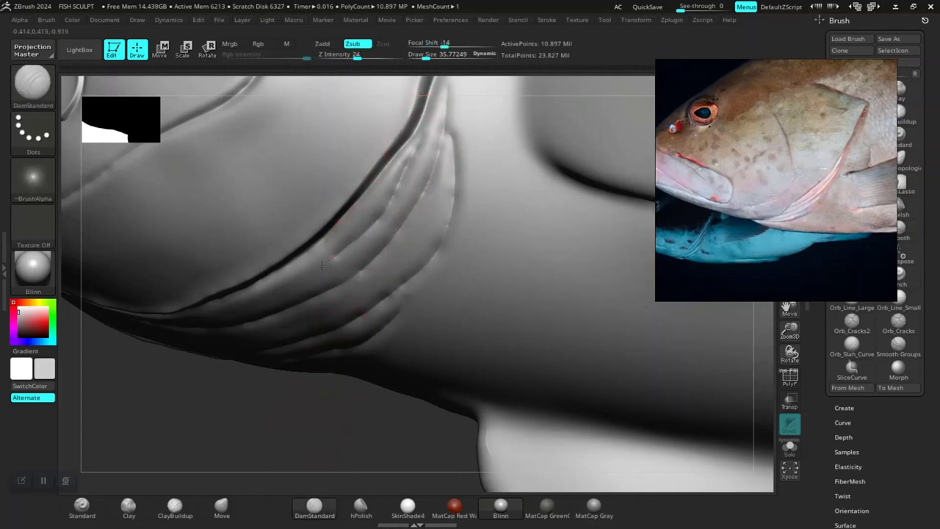
pyautogui.keyDown('alt'); pyautogui.moveTo(240, 372); pyautogui.dragTo(252, 445); pyautogui.keyUp('alt')
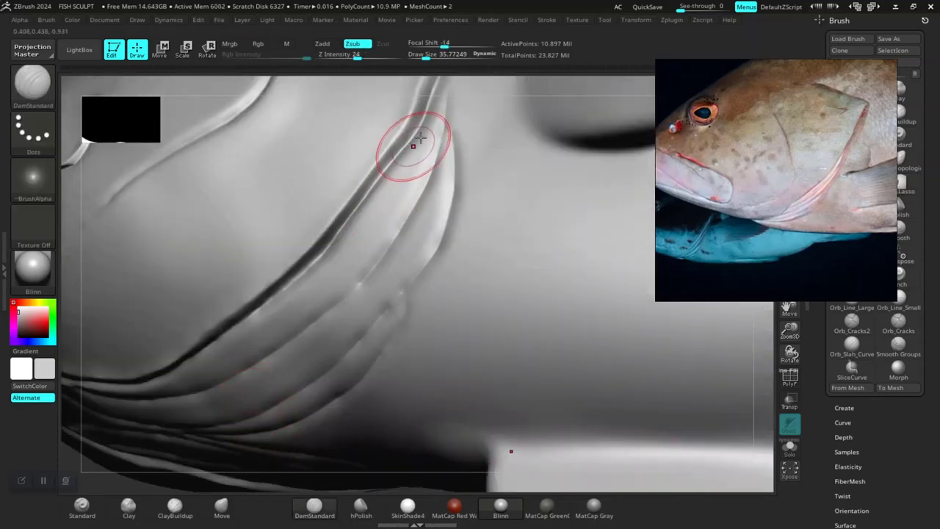
# Carve one more groove down along the existing gill lines
pyautogui.click(546, 21)
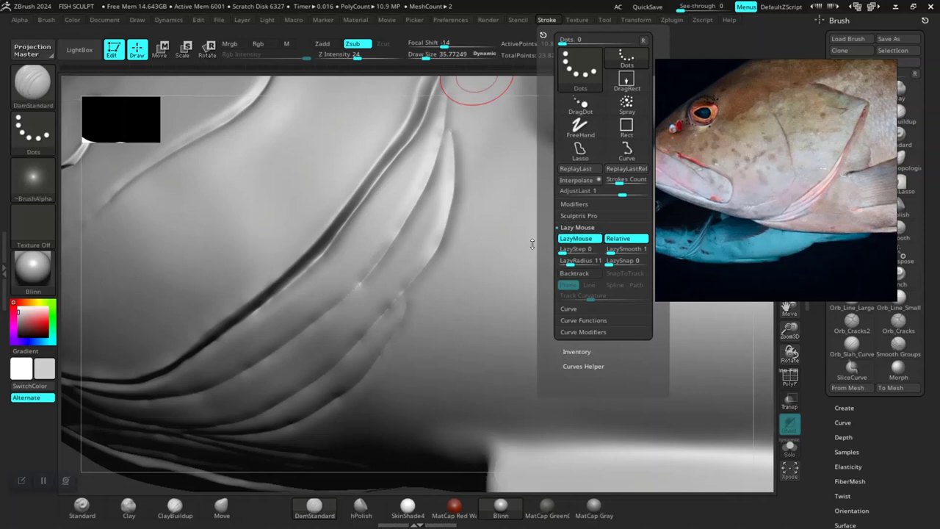
pyautogui.moveTo(411, 151); pyautogui.dragTo(376, 220)
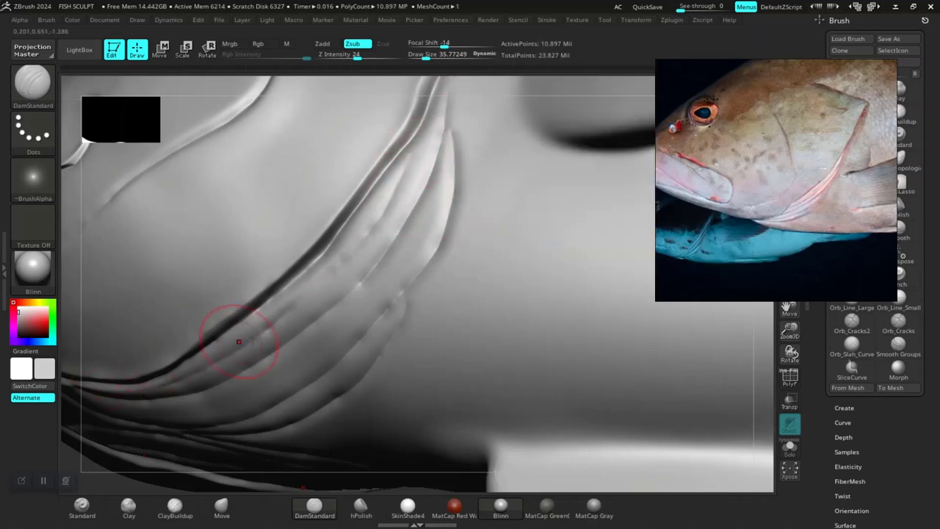
pyautogui.moveTo(105, 457)
pyautogui.keyDown('ctrl'); pyautogui.mouseDown(button='right')
pyautogui.moveTo(237, 426)
pyautogui.moveTo(292, 428)
pyautogui.mouseUp(button='right'); pyautogui.keyUp('ctrl')
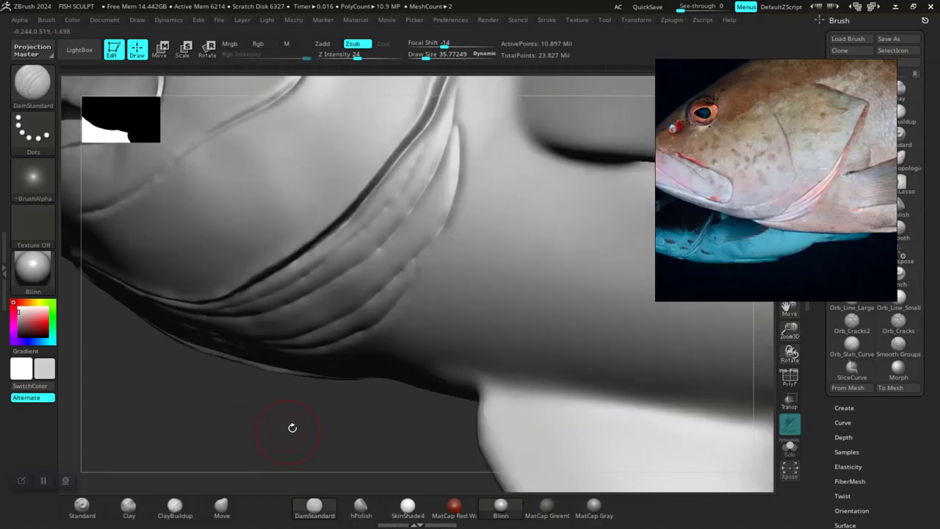
# Drop a subdivision level and switch to the Move brush at about size 58
pyautogui.press('shift')
pyautogui.hotkey('shift', 'd')
pyautogui.rightClick(455, 223)
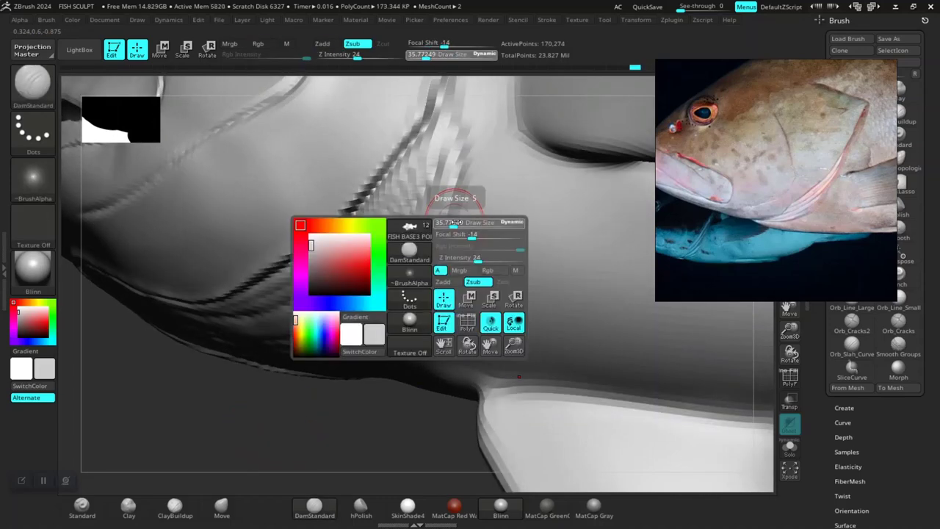
pyautogui.click(221, 504)
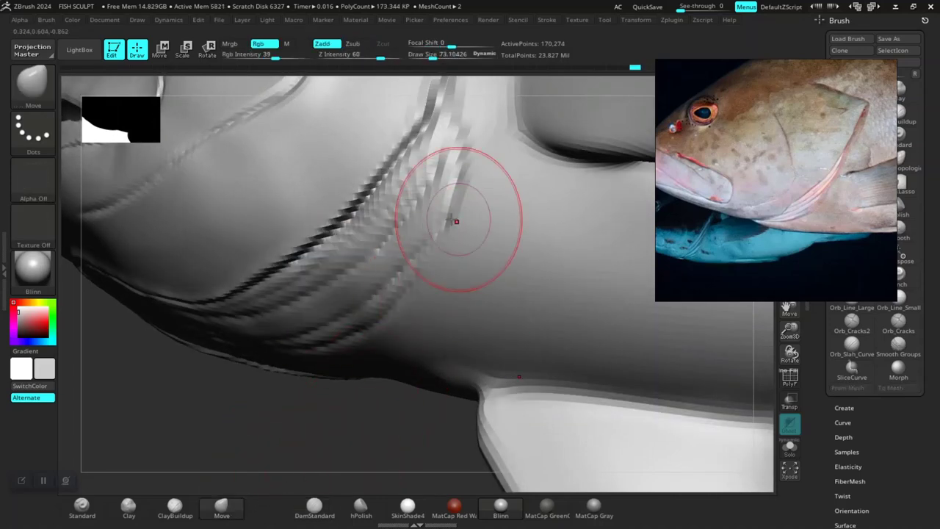
pyautogui.rightClick(446, 220)
pyautogui.moveTo(447, 220); pyautogui.dragTo(441, 232)
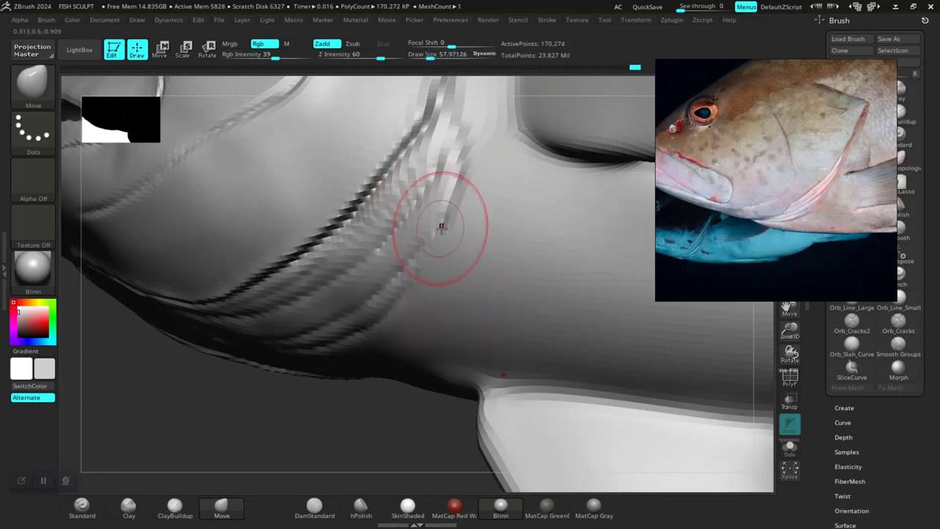
# Orbit under the pectoral fin and lower the Draw Size to about 30
pyautogui.moveTo(342, 414); pyautogui.dragTo(416, 232)
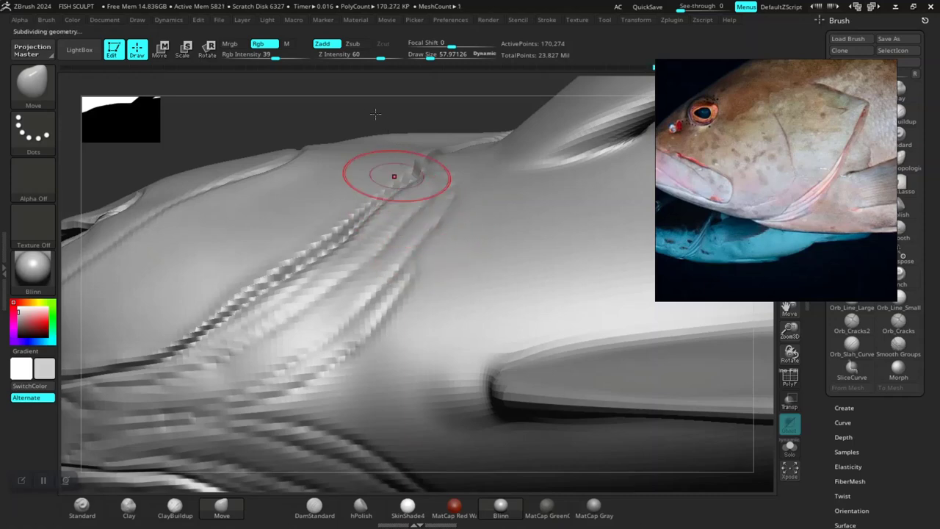
pyautogui.moveTo(358, 105)
pyautogui.mouseDown()
pyautogui.moveTo(335, 372)
pyautogui.moveTo(320, 403)
pyautogui.mouseUp()
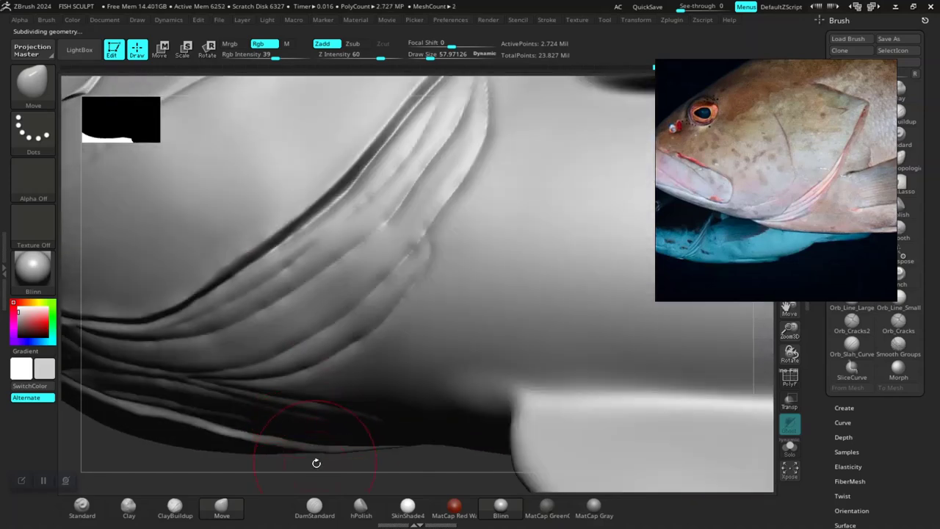
pyautogui.moveTo(315, 460)
pyautogui.mouseDown()
pyautogui.moveTo(348, 455)
pyautogui.moveTo(381, 294)
pyautogui.mouseUp()
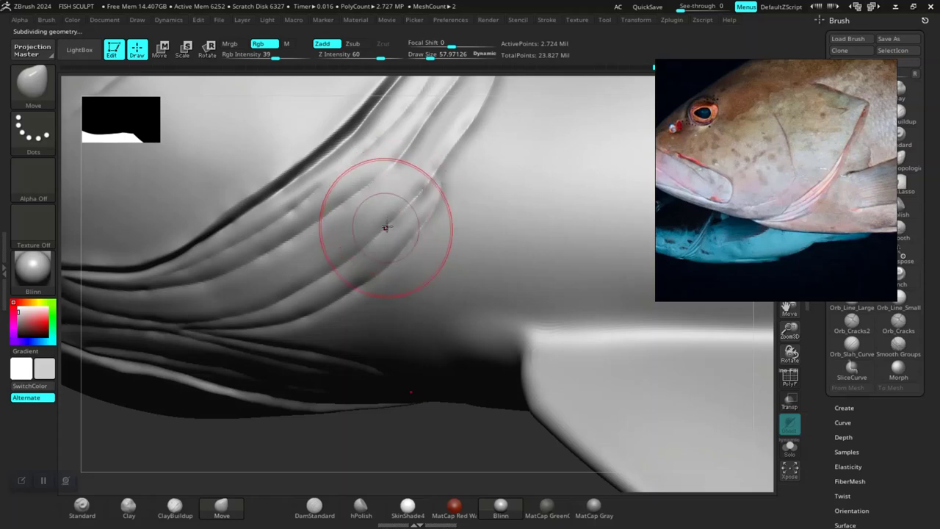
pyautogui.moveTo(367, 440)
pyautogui.mouseDown()
pyautogui.moveTo(377, 457)
pyautogui.moveTo(376, 438)
pyautogui.mouseUp()
pyautogui.press('space')
pyautogui.moveTo(375, 172); pyautogui.dragTo(352, 171)
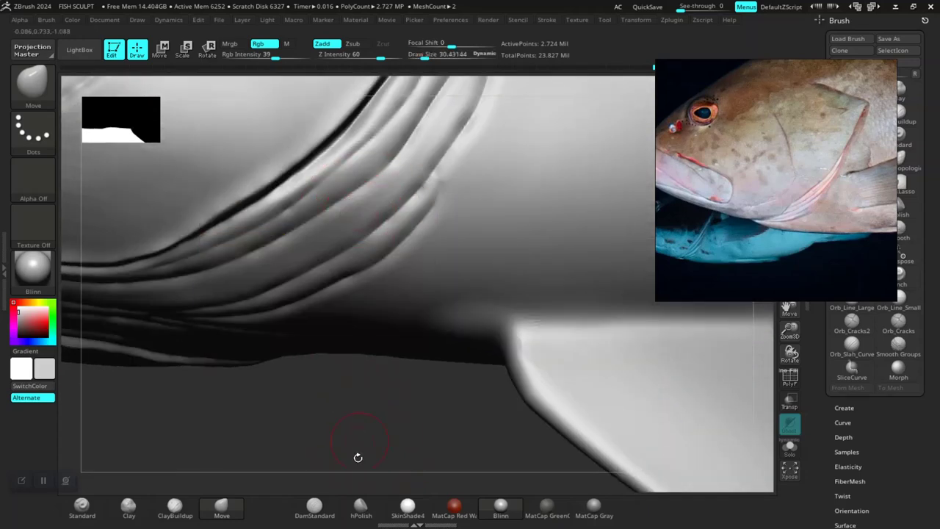
# With DamStandard, carve creases up the upper pectoral fin folds and down-left along the fold
pyautogui.click(315, 506)
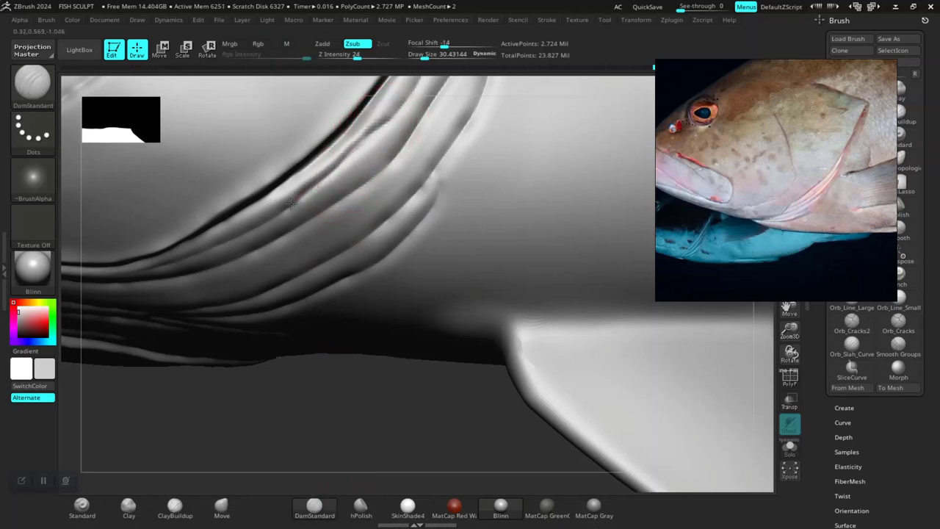
pyautogui.moveTo(372, 177); pyautogui.dragTo(427, 103)
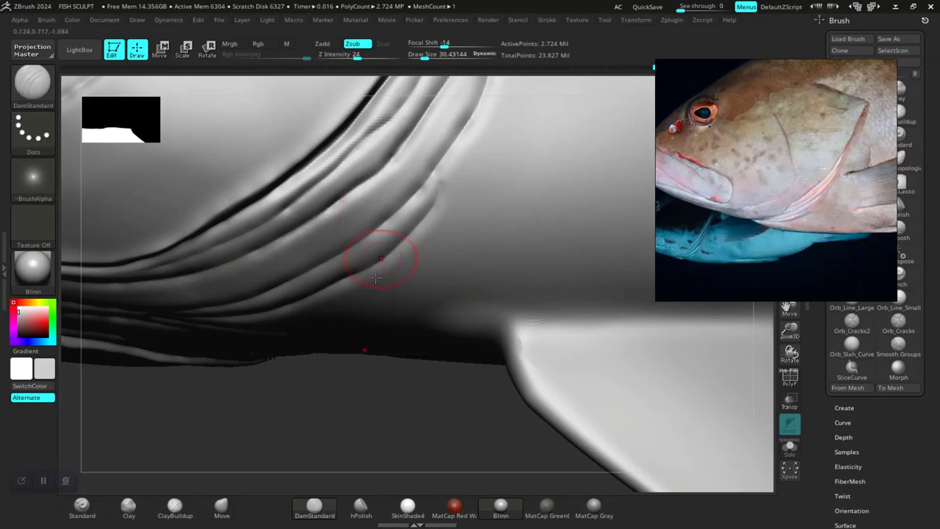
pyautogui.moveTo(374, 277); pyautogui.dragTo(367, 314, button='right')
pyautogui.moveTo(422, 213)
pyautogui.mouseDown()
pyautogui.moveTo(430, 119)
pyautogui.moveTo(456, 93)
pyautogui.mouseUp()
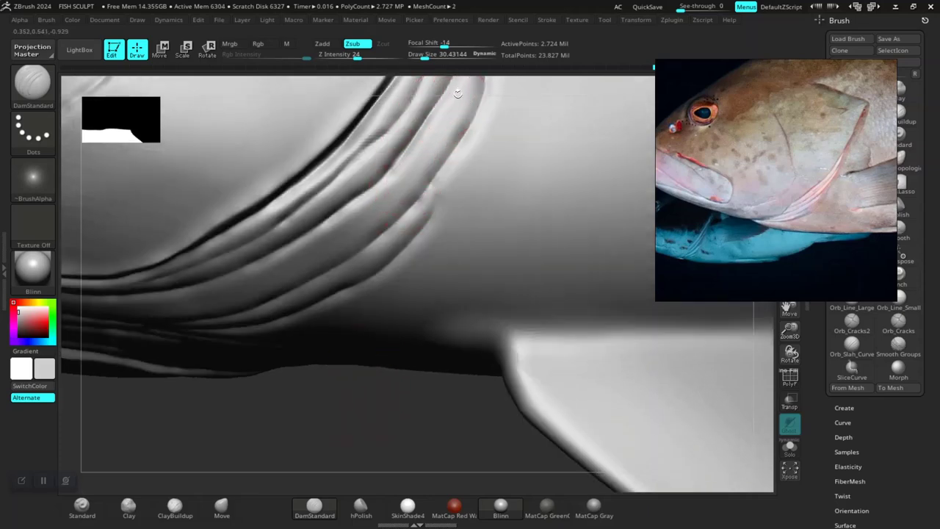
pyautogui.moveTo(456, 94); pyautogui.dragTo(429, 126, button='right')
pyautogui.moveTo(430, 126); pyautogui.dragTo(331, 244)
pyautogui.moveTo(296, 270); pyautogui.dragTo(256, 292)
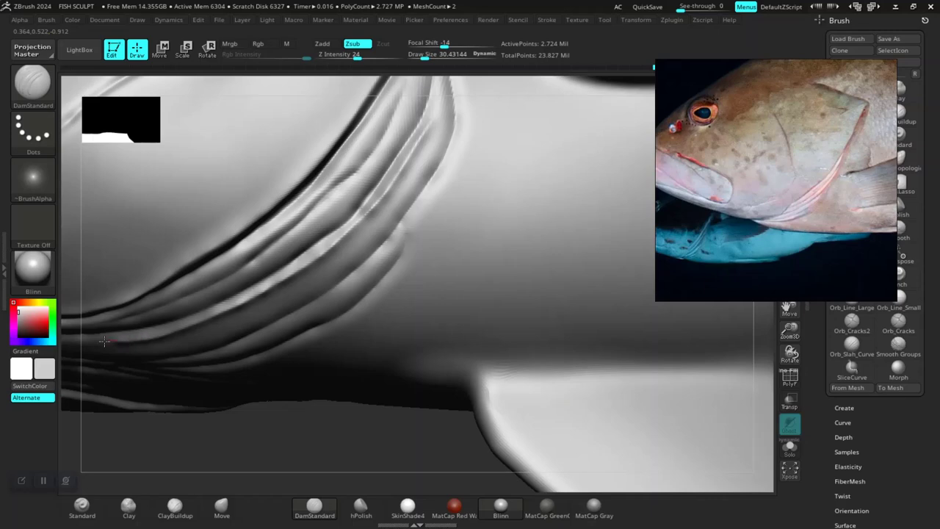
# Carve thin grooves near the top of the fin crease and along another fold
pyautogui.moveTo(297, 472)
pyautogui.mouseDown()
pyautogui.moveTo(354, 407)
pyautogui.moveTo(343, 411)
pyautogui.moveTo(269, 225)
pyautogui.moveTo(136, 200)
pyautogui.moveTo(97, 174)
pyautogui.mouseUp()
pyautogui.moveTo(401, 433)
pyautogui.mouseDown()
pyautogui.moveTo(395, 426)
pyautogui.moveTo(389, 450)
pyautogui.moveTo(393, 434)
pyautogui.mouseUp()
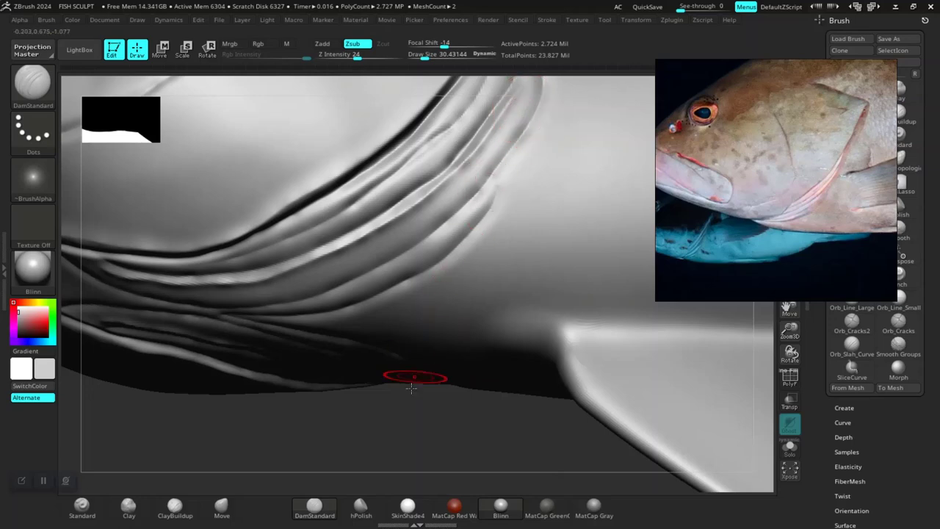
pyautogui.moveTo(411, 387); pyautogui.dragTo(405, 419)
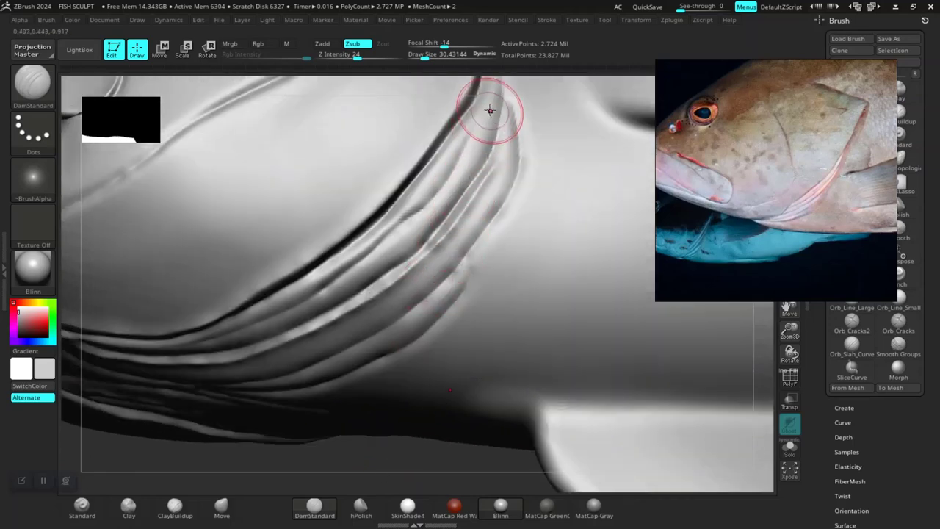
pyautogui.moveTo(489, 110); pyautogui.dragTo(483, 105)
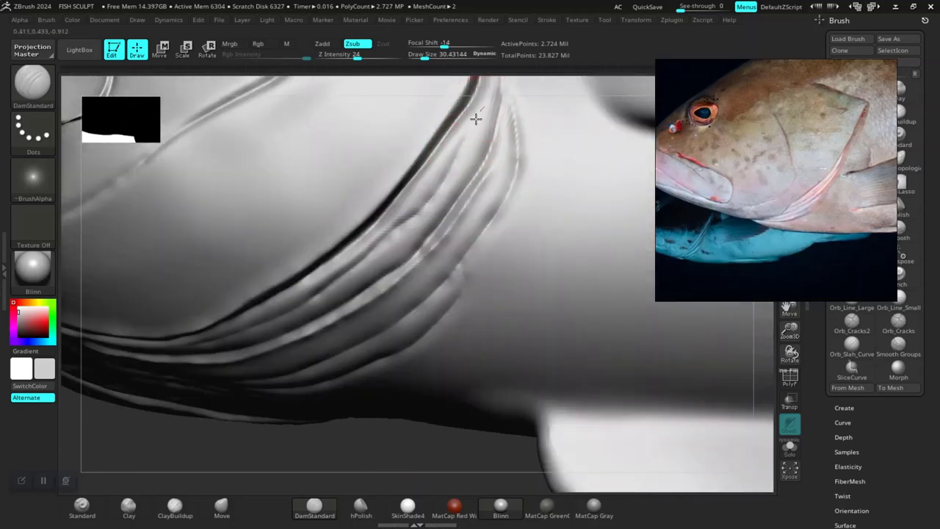
pyautogui.moveTo(453, 160); pyautogui.dragTo(382, 242)
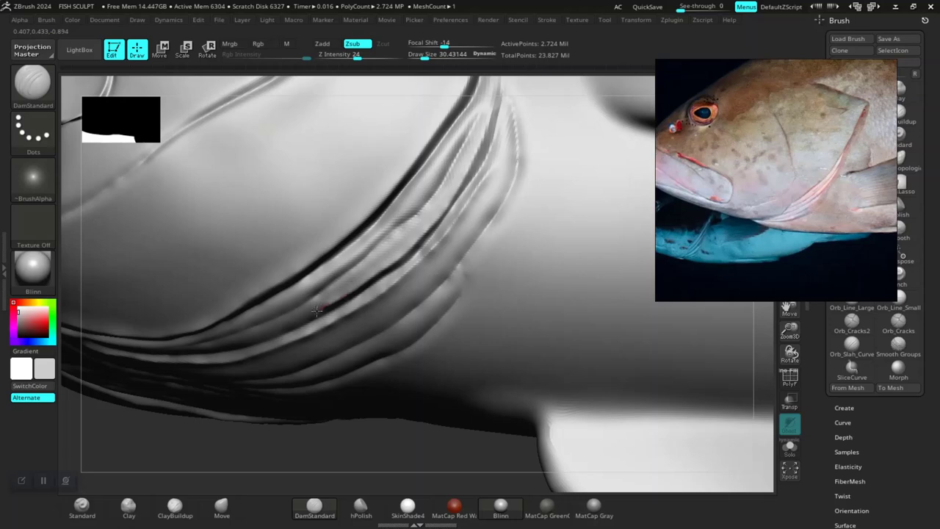
pyautogui.moveTo(282, 442); pyautogui.dragTo(340, 399)
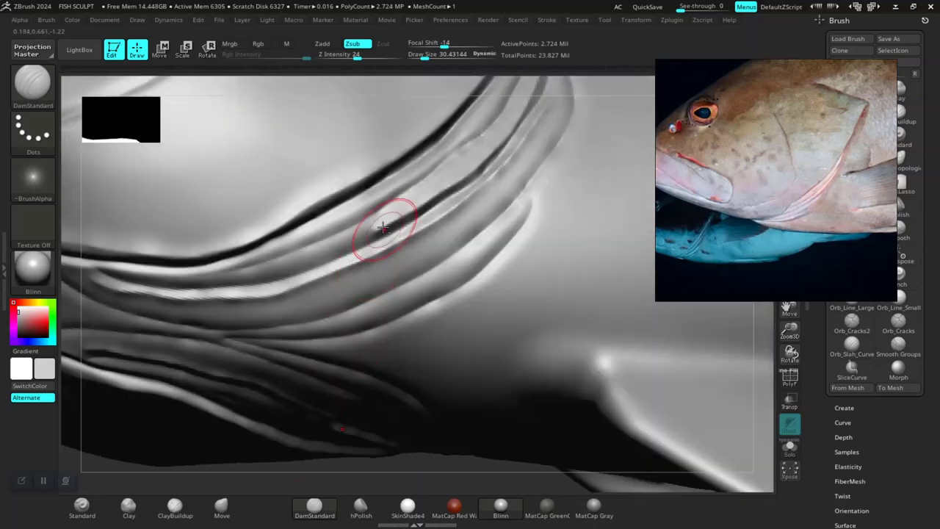
pyautogui.moveTo(341, 250); pyautogui.dragTo(182, 283)
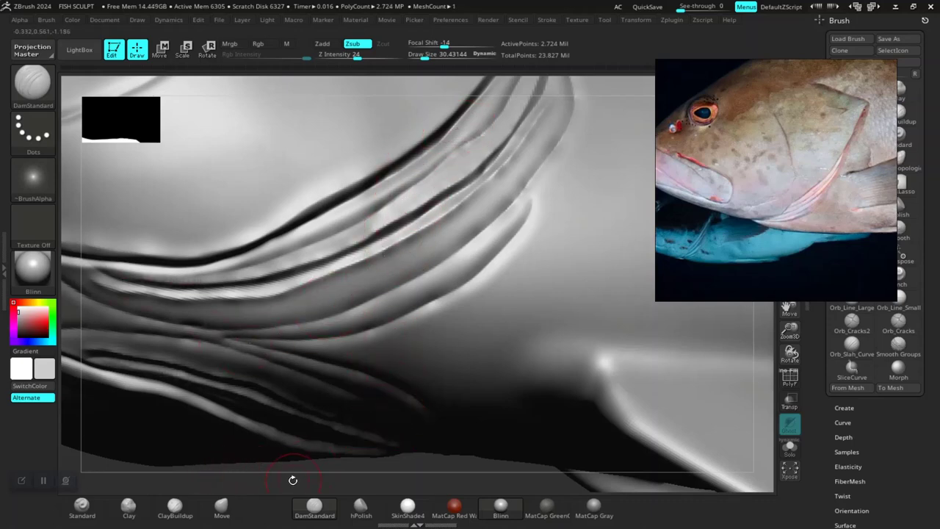
# Carve another groove upward along the fold and a faint one along the fin ridge
pyautogui.moveTo(291, 478)
pyautogui.mouseDown()
pyautogui.moveTo(348, 419)
pyautogui.moveTo(374, 418)
pyautogui.moveTo(366, 463)
pyautogui.moveTo(371, 449)
pyautogui.mouseUp()
pyautogui.moveTo(427, 229); pyautogui.dragTo(464, 141)
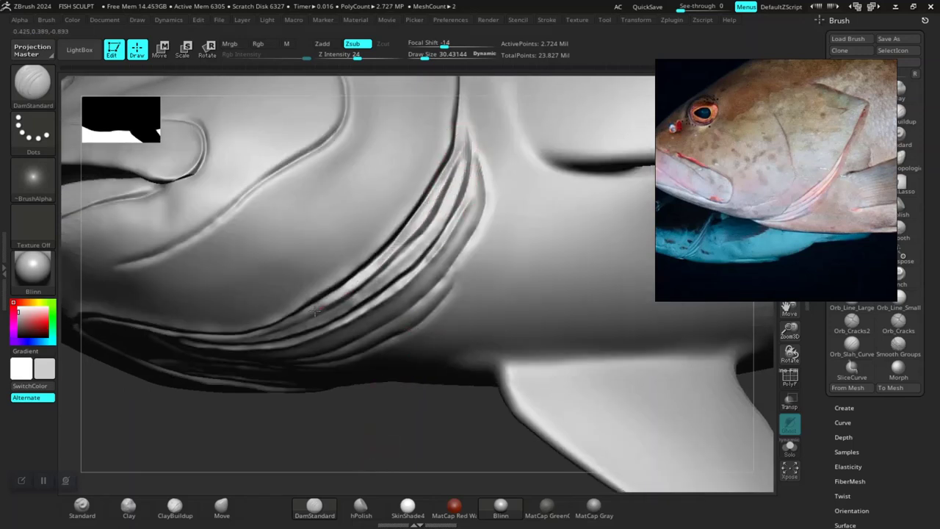
pyautogui.moveTo(358, 435)
pyautogui.mouseDown()
pyautogui.moveTo(401, 448)
pyautogui.moveTo(335, 383)
pyautogui.moveTo(331, 330)
pyautogui.moveTo(344, 316)
pyautogui.moveTo(383, 454)
pyautogui.moveTo(325, 436)
pyautogui.moveTo(279, 445)
pyautogui.moveTo(294, 476)
pyautogui.moveTo(330, 447)
pyautogui.moveTo(360, 382)
pyautogui.mouseUp()
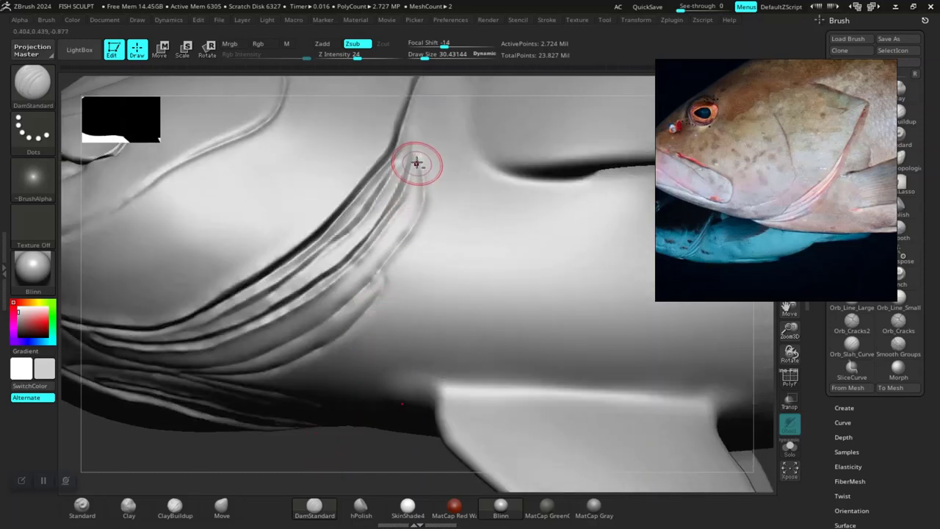
pyautogui.moveTo(417, 156); pyautogui.dragTo(414, 186)
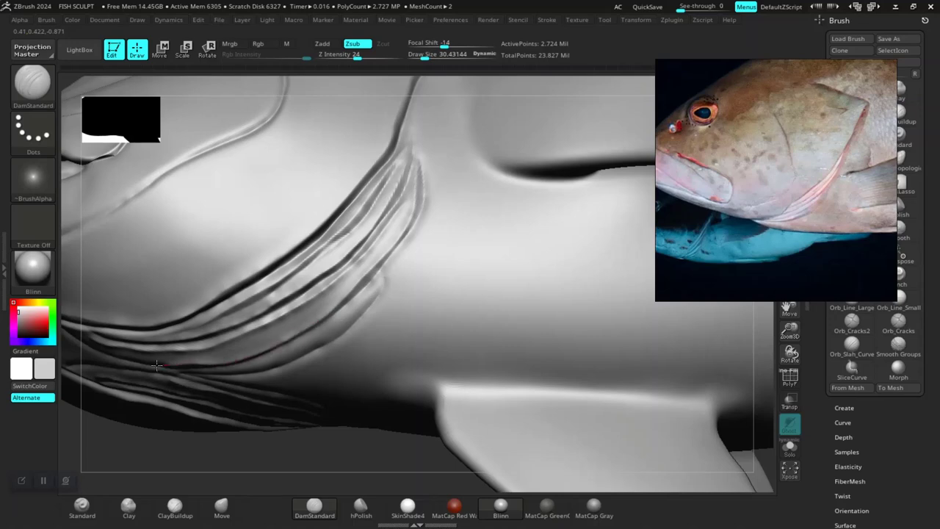
pyautogui.moveTo(331, 457)
pyautogui.mouseDown()
pyautogui.moveTo(346, 360)
pyautogui.moveTo(342, 241)
pyautogui.moveTo(334, 463)
pyautogui.mouseUp()
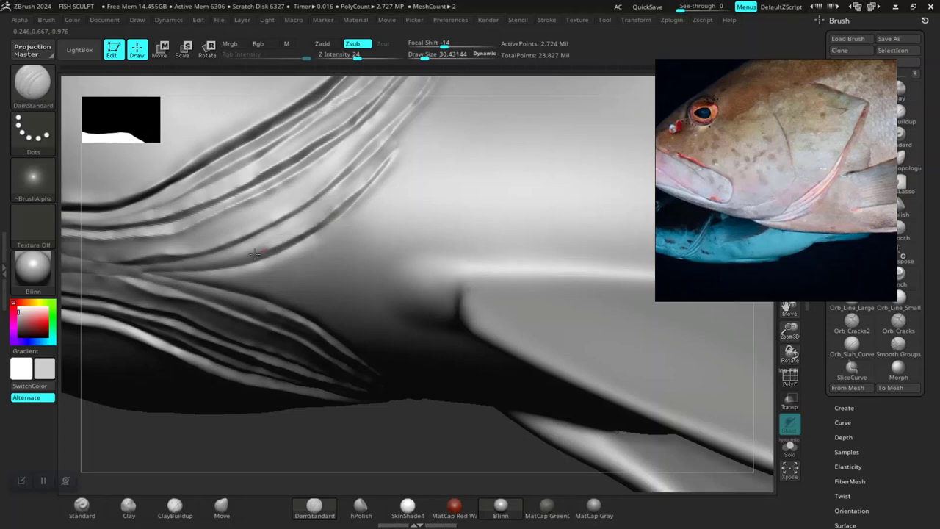
pyautogui.scroll(-3, 373, 450)
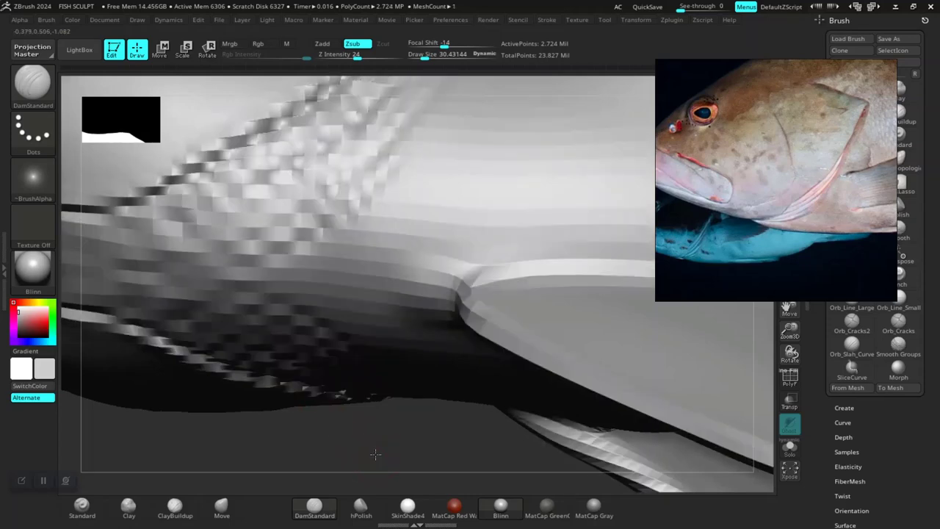
pyautogui.scroll(-5, 343, 374)
pyautogui.scroll(2, 353, 409)
pyautogui.scroll(2, 343, 362)
pyautogui.scroll(1, 343, 362)
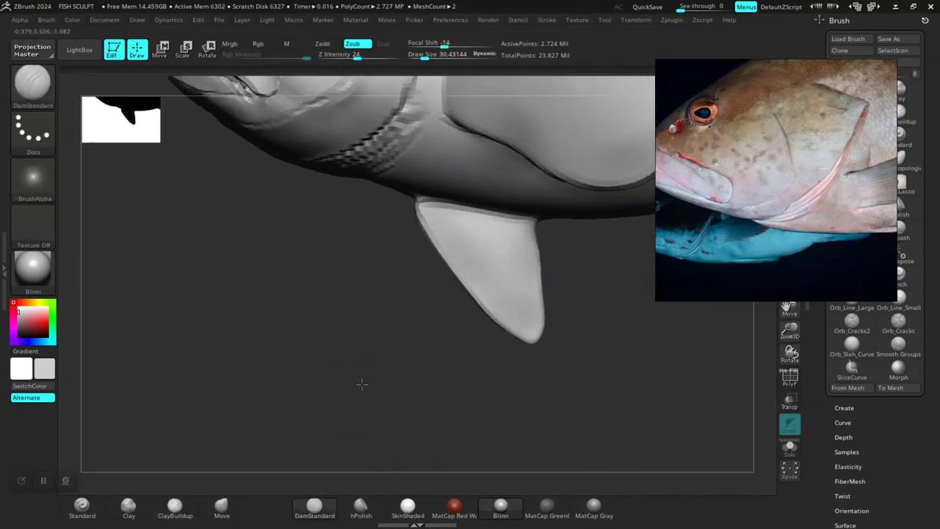
pyautogui.scroll(1, 359, 387)
pyautogui.scroll(2, 348, 415)
pyautogui.scroll(3, 343, 473)
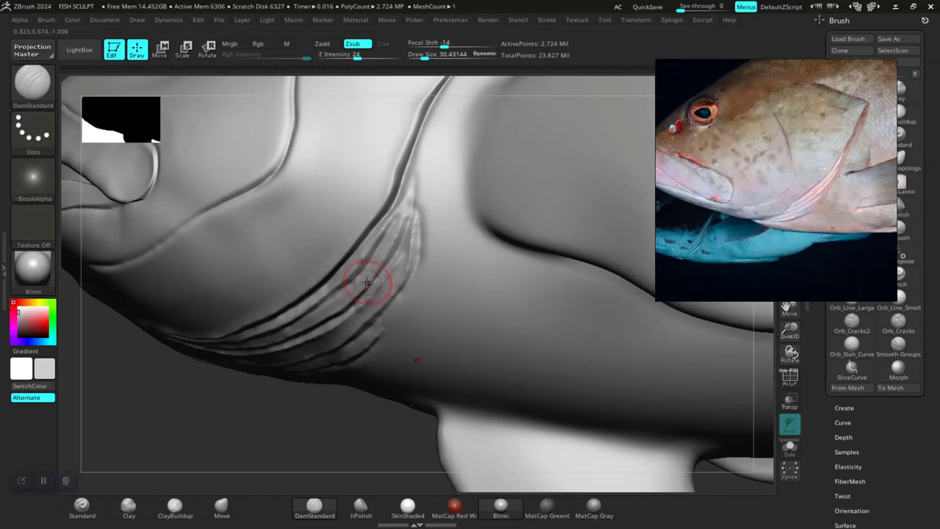
# Switch to the Pinch brush and reduce its size to about 21
pyautogui.press('b')
pyautogui.click(507, 135)
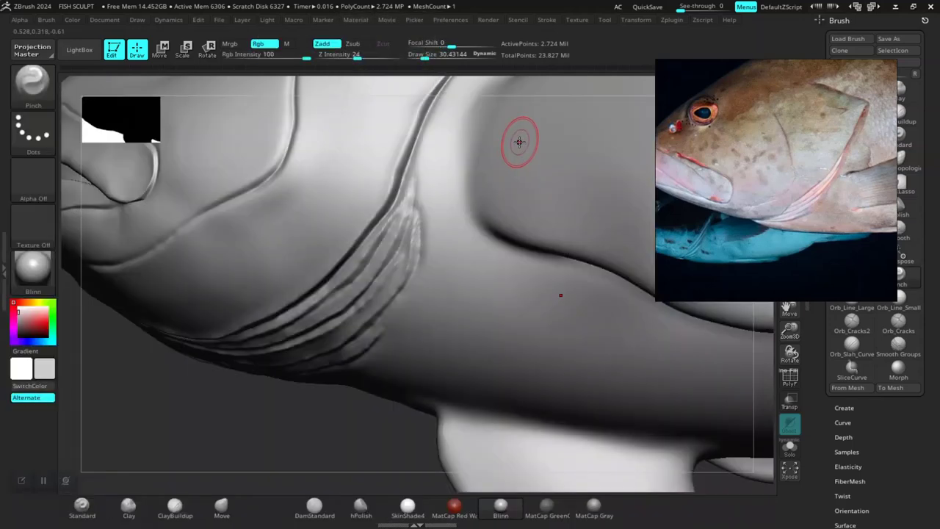
pyautogui.rightClick(518, 142)
pyautogui.moveTo(309, 428)
pyautogui.mouseDown()
pyautogui.moveTo(317, 422)
pyautogui.moveTo(316, 484)
pyautogui.mouseUp()
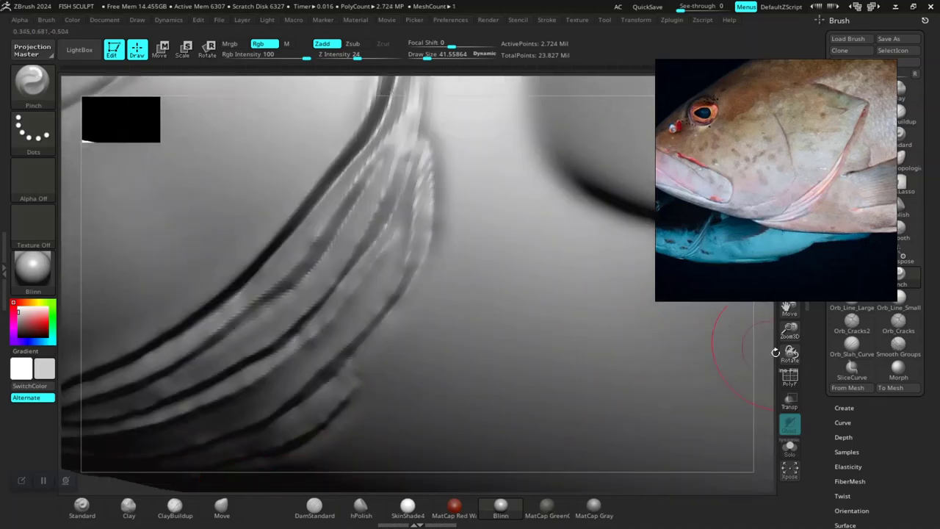
pyautogui.moveTo(789, 331); pyautogui.dragTo(416, 381)
pyautogui.moveTo(304, 456); pyautogui.dragTo(360, 329)
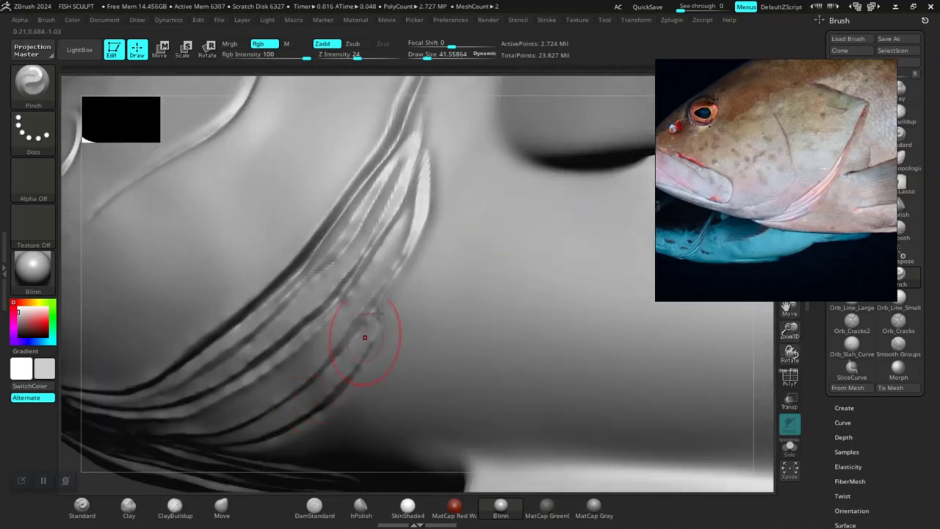
pyautogui.rightClick(430, 205)
pyautogui.moveTo(434, 231); pyautogui.dragTo(417, 225)
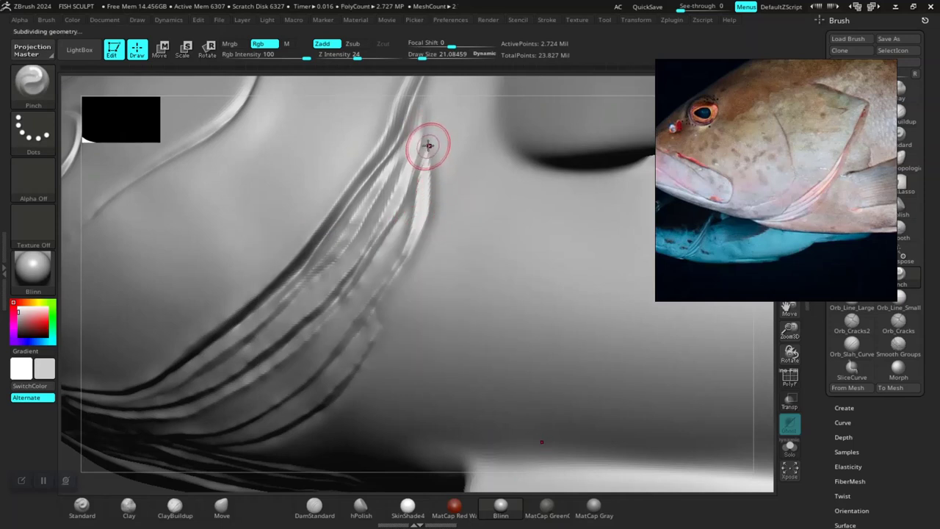
# At a higher subdivision level, pinch the fin edge grooves with the brush enlarged to about 36
pyautogui.press('d')
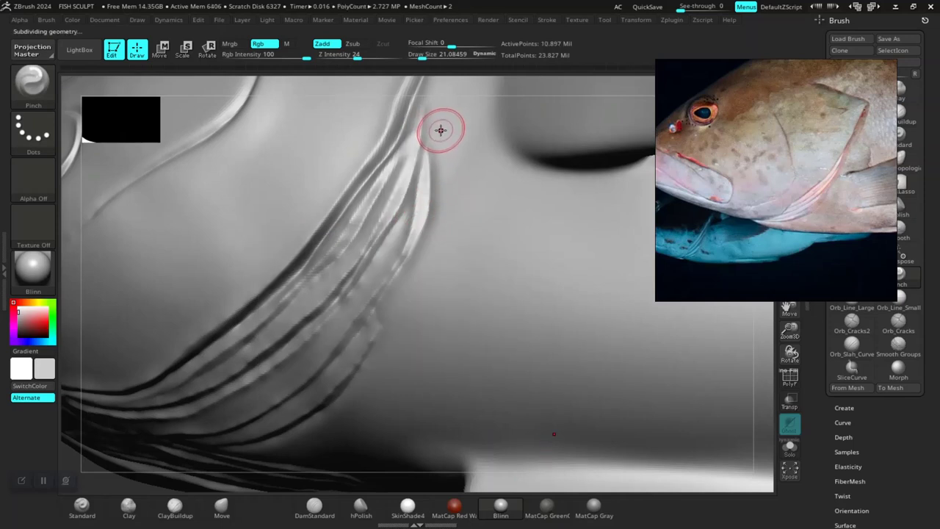
pyautogui.moveTo(432, 193); pyautogui.dragTo(430, 154)
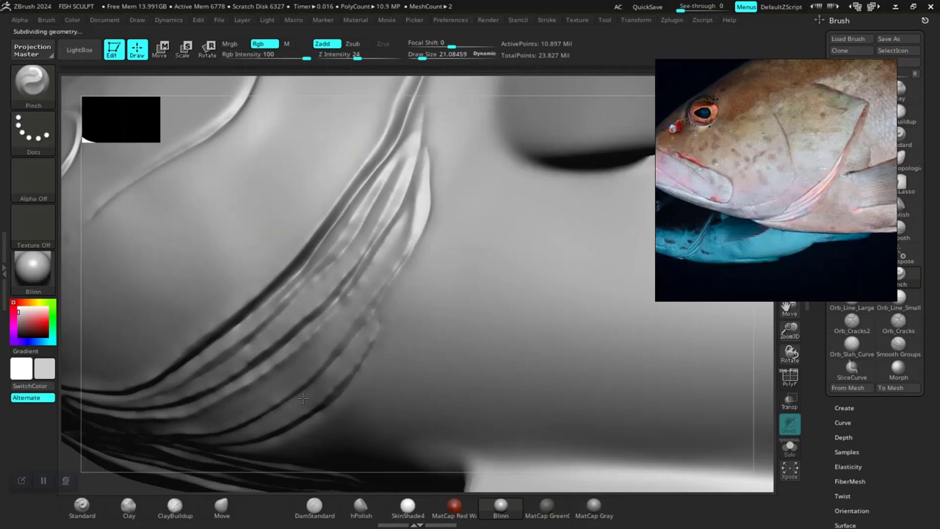
pyautogui.press('space')
pyautogui.moveTo(412, 188); pyautogui.dragTo(440, 187)
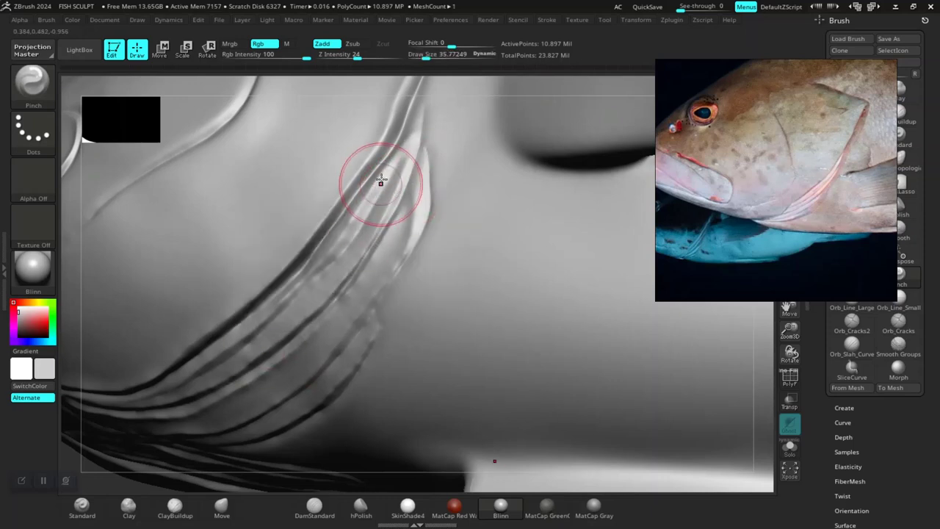
pyautogui.moveTo(420, 121); pyautogui.dragTo(400, 180)
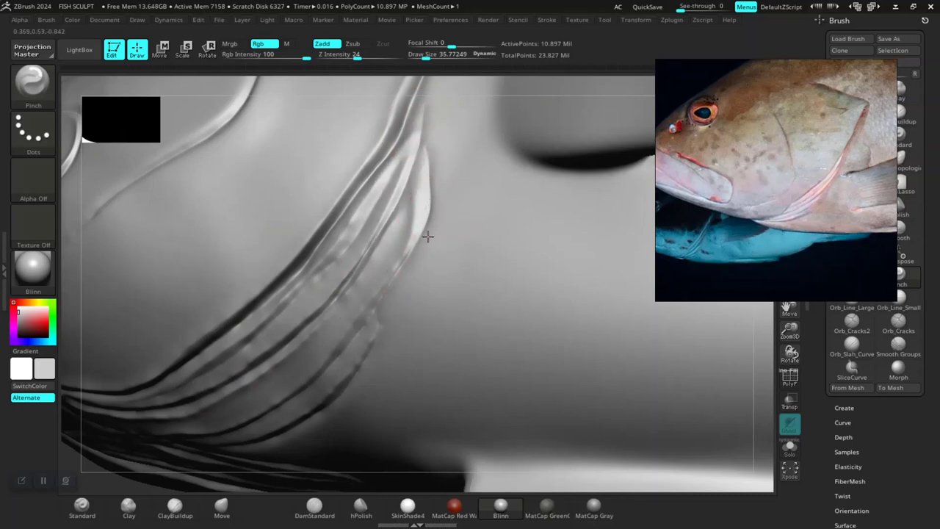
pyautogui.moveTo(304, 440); pyautogui.dragTo(361, 294)
# Pinch along the gill fold ridges to sharpen the upper and lower creases
pyautogui.moveTo(92, 484)
pyautogui.mouseDown()
pyautogui.moveTo(101, 441)
pyautogui.moveTo(189, 436)
pyautogui.moveTo(170, 220)
pyautogui.moveTo(308, 142)
pyautogui.moveTo(362, 213)
pyautogui.moveTo(513, 267)
pyautogui.mouseUp()
pyautogui.moveTo(526, 191); pyautogui.dragTo(395, 340)
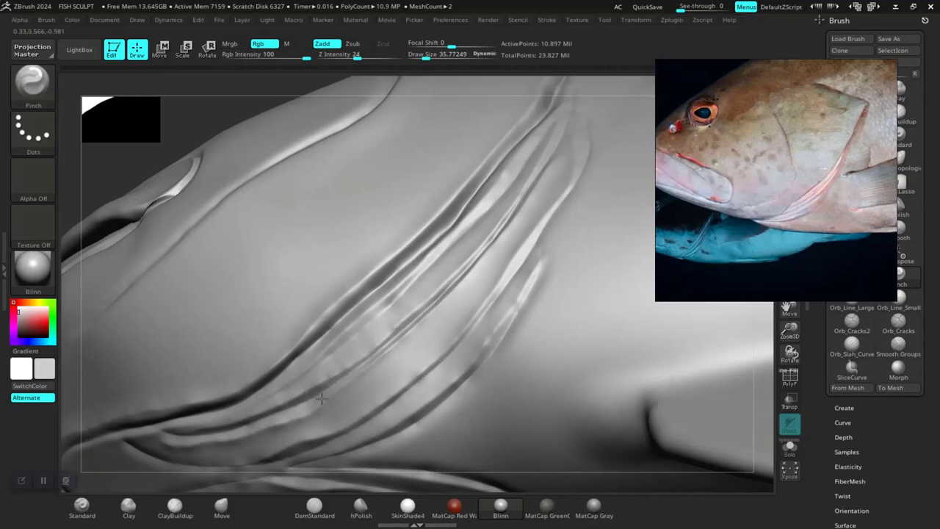
pyautogui.moveTo(284, 408)
pyautogui.mouseDown()
pyautogui.moveTo(447, 298)
pyautogui.moveTo(445, 287)
pyautogui.moveTo(395, 328)
pyautogui.mouseUp()
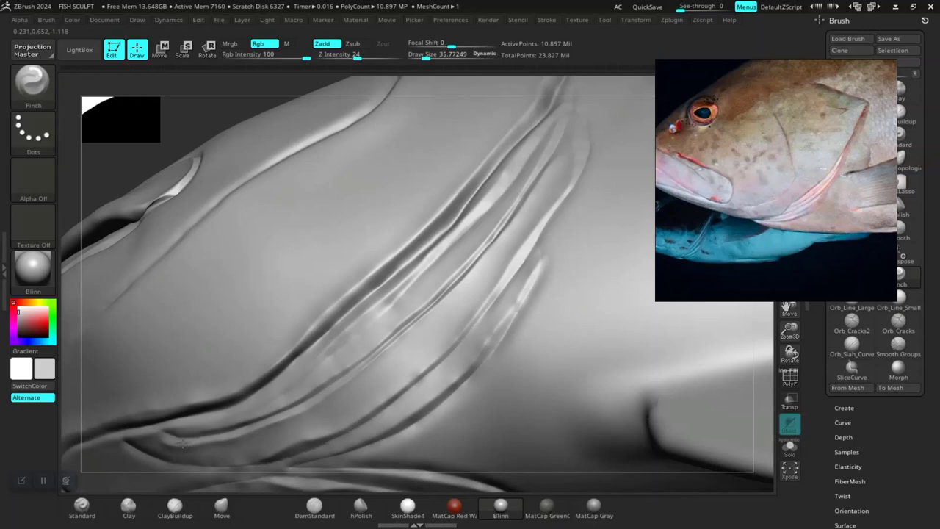
pyautogui.moveTo(183, 441)
pyautogui.mouseDown()
pyautogui.moveTo(346, 399)
pyautogui.moveTo(487, 283)
pyautogui.mouseUp()
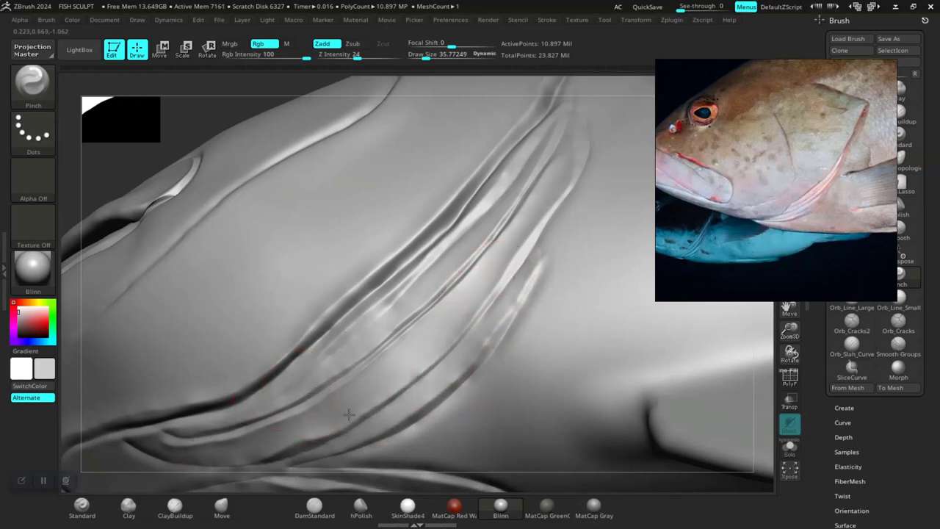
pyautogui.moveTo(447, 384)
pyautogui.mouseDown()
pyautogui.moveTo(509, 315)
pyautogui.moveTo(455, 391)
pyautogui.mouseUp()
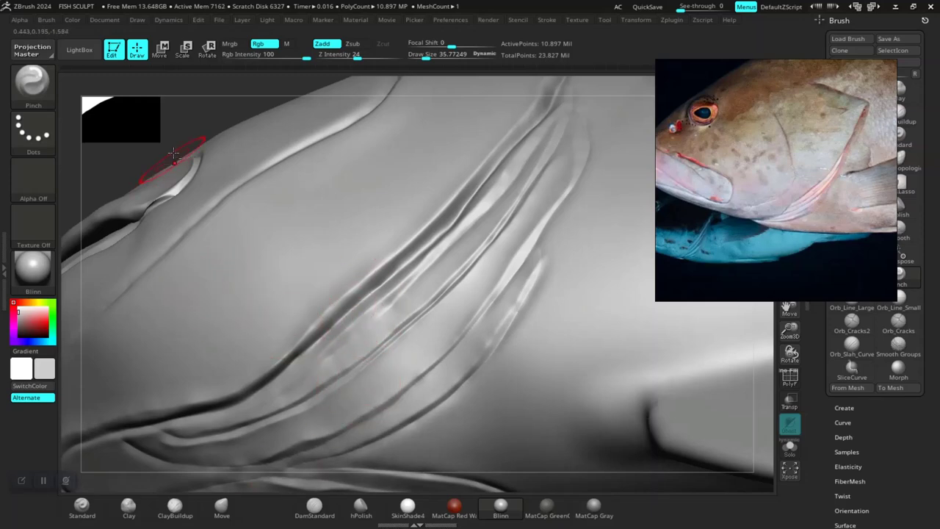
pyautogui.moveTo(174, 154)
pyautogui.mouseDown()
pyautogui.moveTo(263, 431)
pyautogui.moveTo(225, 449)
pyautogui.moveTo(356, 304)
pyautogui.mouseUp()
# Set the Pinch draw size to 21 and pinch the ridge along the gill fold
pyautogui.press('space')
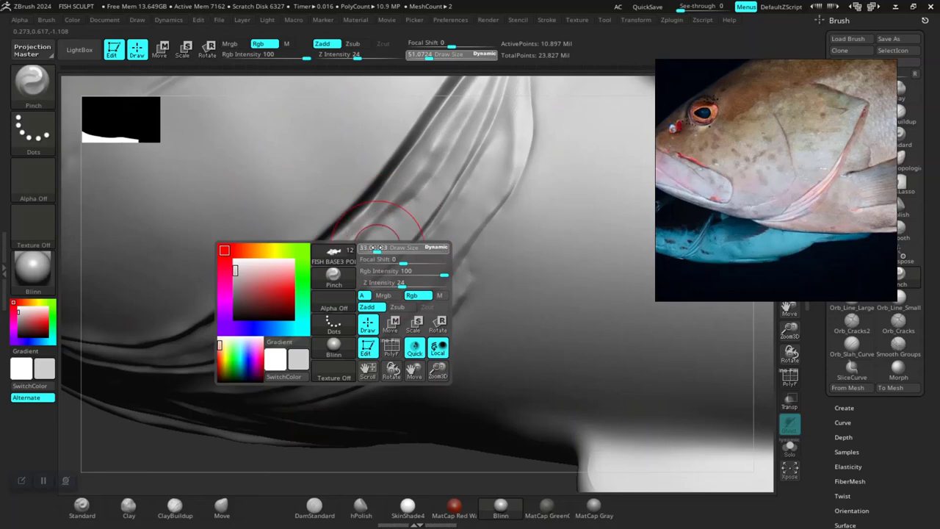
pyautogui.moveTo(293, 464)
pyautogui.mouseDown()
pyautogui.moveTo(340, 445)
pyautogui.moveTo(433, 187)
pyautogui.mouseUp()
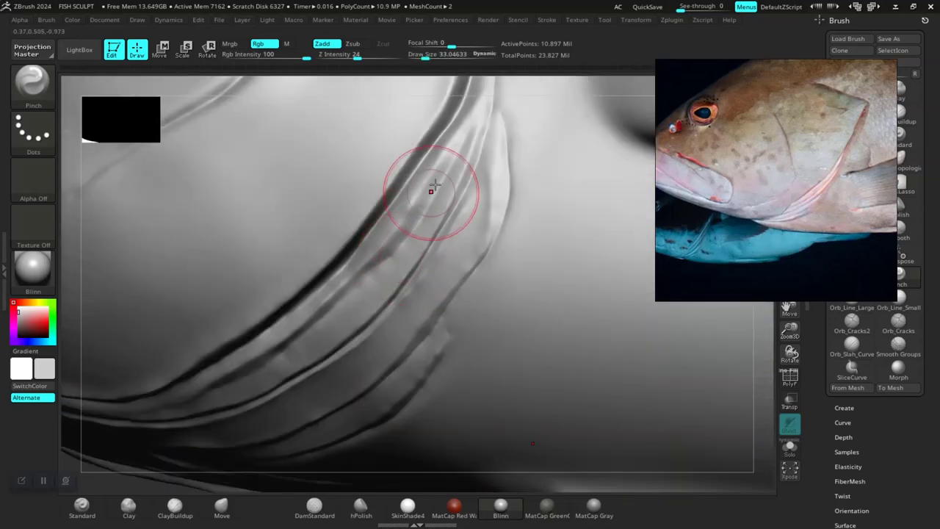
pyautogui.press('space')
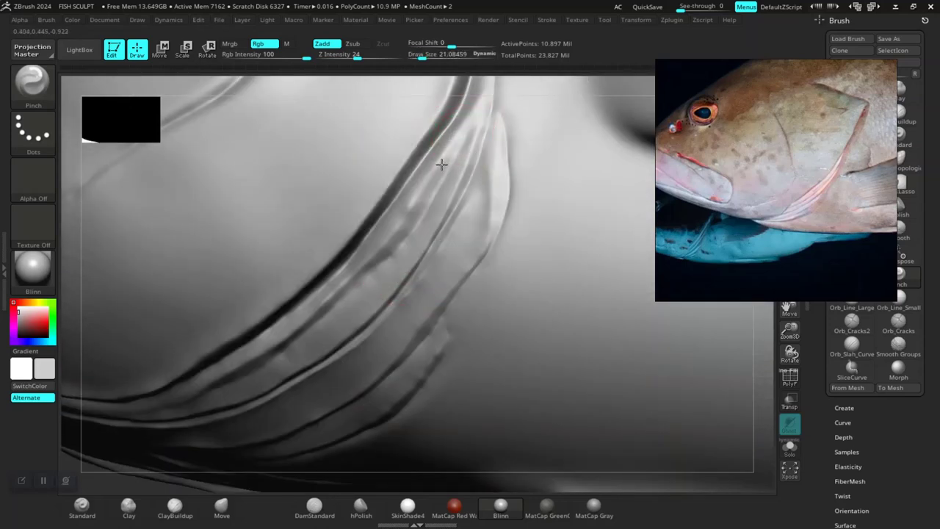
pyautogui.moveTo(427, 188); pyautogui.dragTo(458, 142)
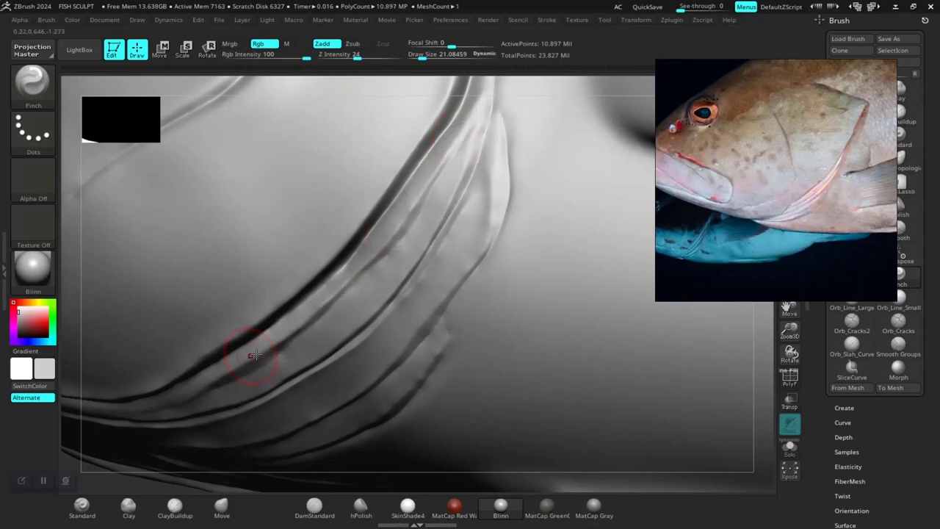
pyautogui.moveTo(113, 463)
pyautogui.mouseDown()
pyautogui.moveTo(296, 369)
pyautogui.moveTo(304, 430)
pyautogui.moveTo(405, 241)
pyautogui.mouseUp()
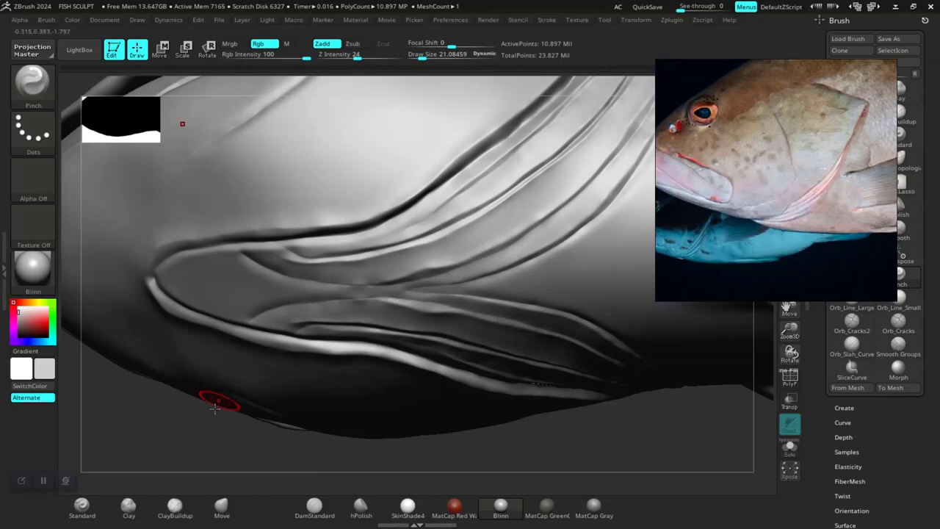
# Smooth the rough crease up the upper gill fold near the fin base
pyautogui.moveTo(215, 406)
pyautogui.keyDown('alt'); pyautogui.mouseDown()
pyautogui.moveTo(193, 356)
pyautogui.moveTo(201, 436)
pyautogui.moveTo(268, 467)
pyautogui.mouseUp(); pyautogui.keyUp('alt')
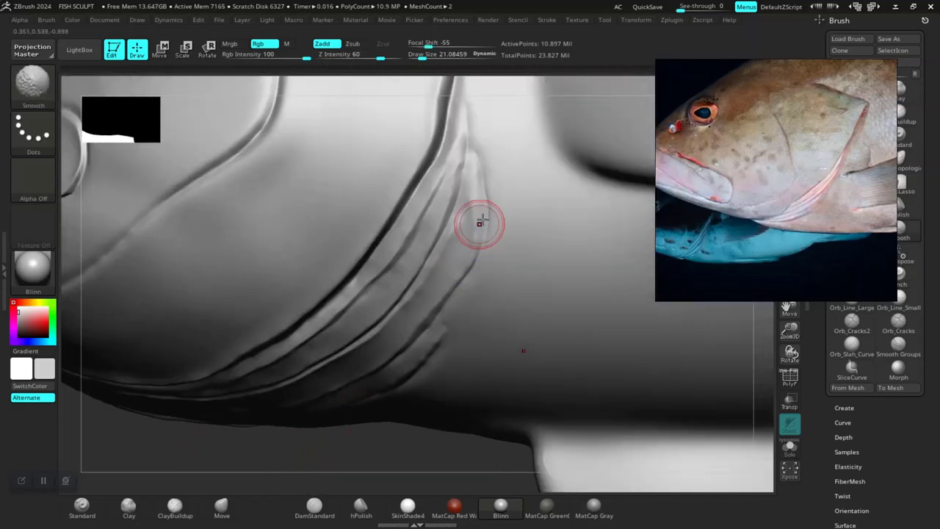
pyautogui.keyDown('shift'); pyautogui.moveTo(480, 223); pyautogui.dragTo(485, 155); pyautogui.keyUp('shift')
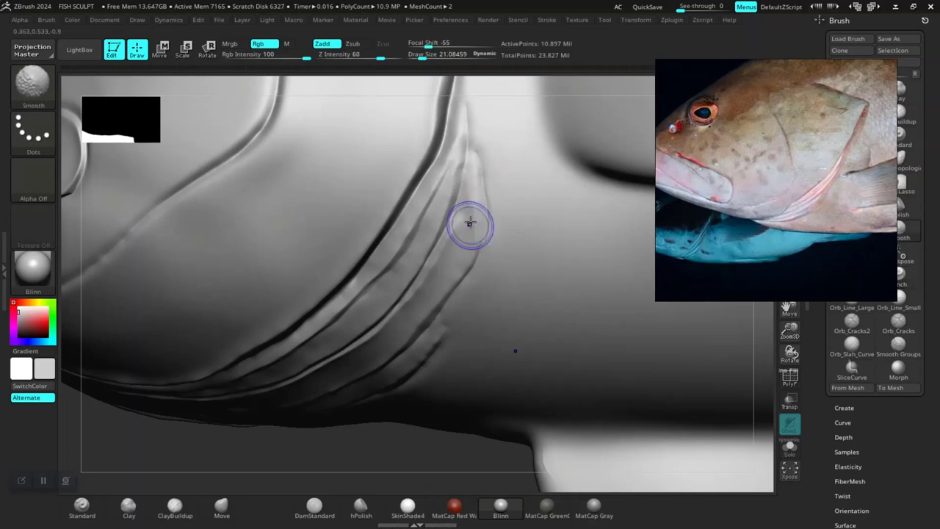
pyautogui.keyDown('shift'); pyautogui.moveTo(470, 218); pyautogui.dragTo(467, 188); pyautogui.keyUp('shift')
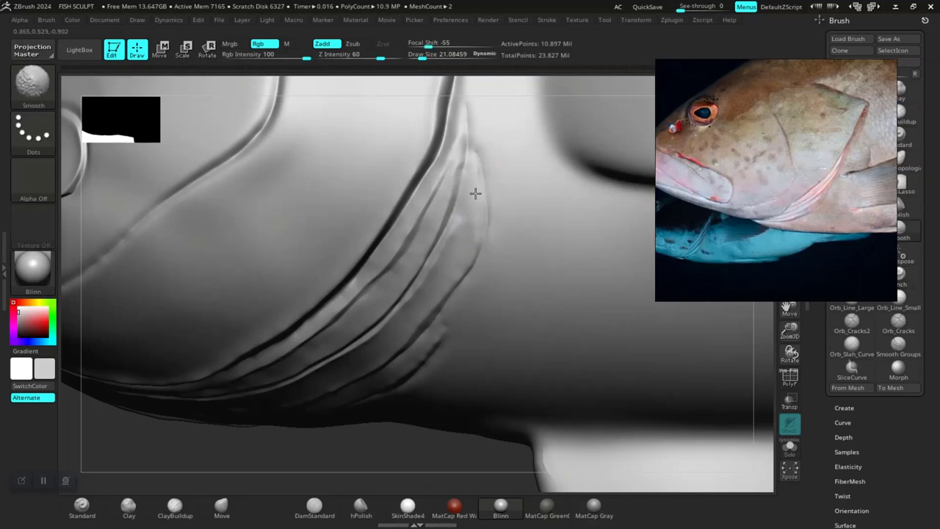
pyautogui.keyDown('shift'); pyautogui.moveTo(469, 222); pyautogui.dragTo(452, 154); pyautogui.keyUp('shift')
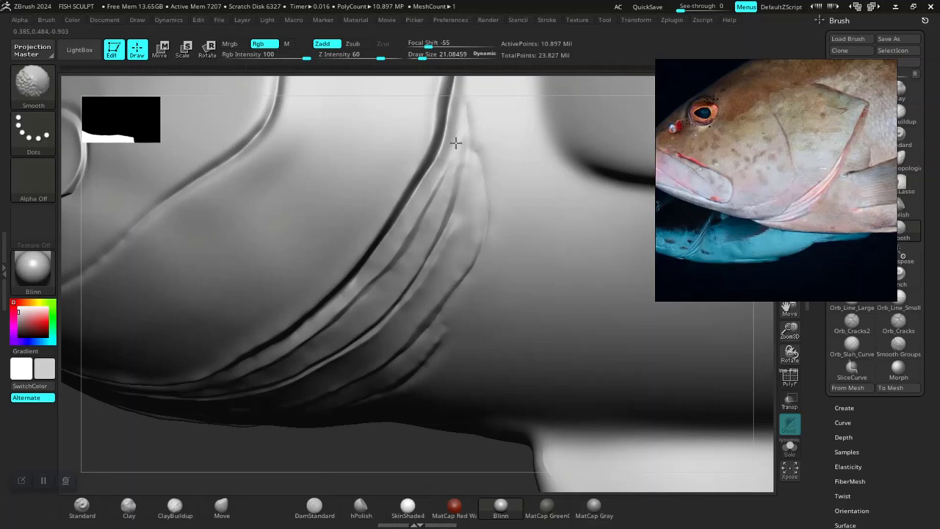
# With DamStandard (Zsub), carve a thin groove up the upper gill fold, brush size about 33
pyautogui.click(314, 505)
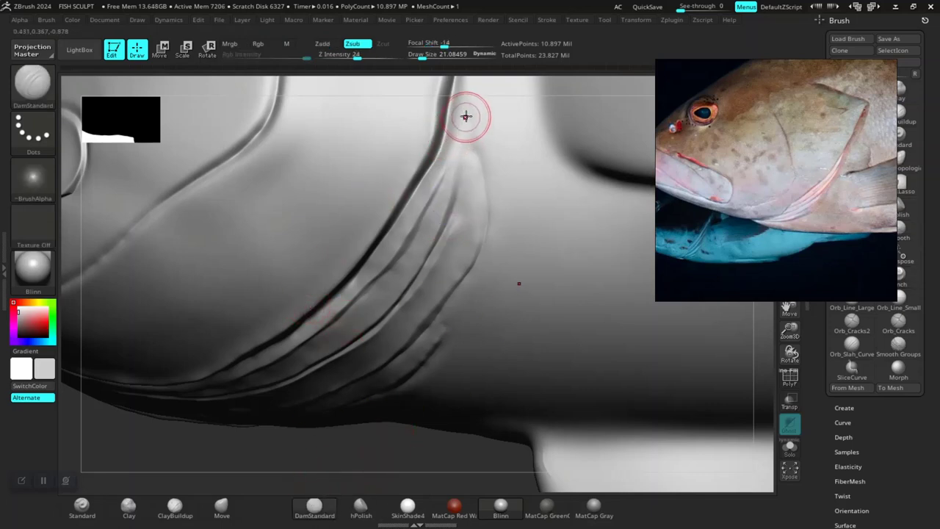
pyautogui.moveTo(465, 118); pyautogui.dragTo(457, 143)
pyautogui.moveTo(451, 206); pyautogui.dragTo(468, 147)
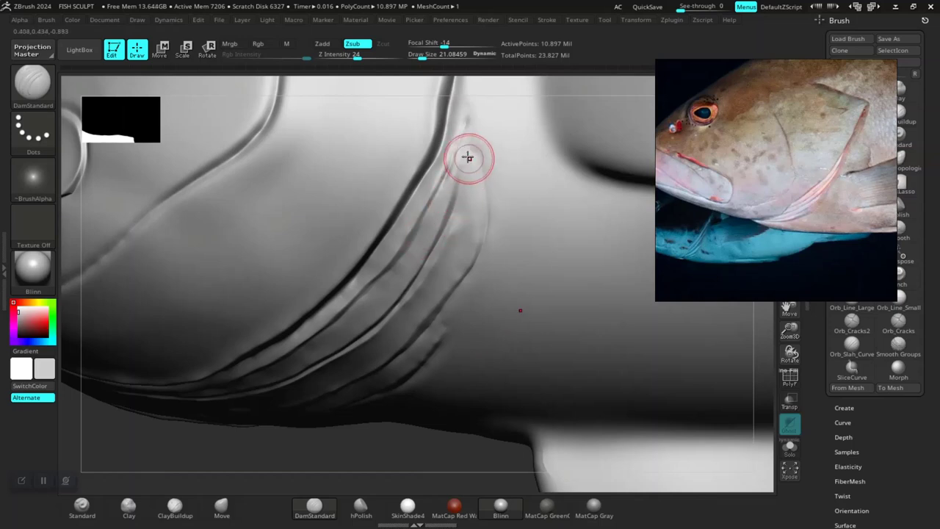
pyautogui.moveTo(444, 219); pyautogui.dragTo(472, 151)
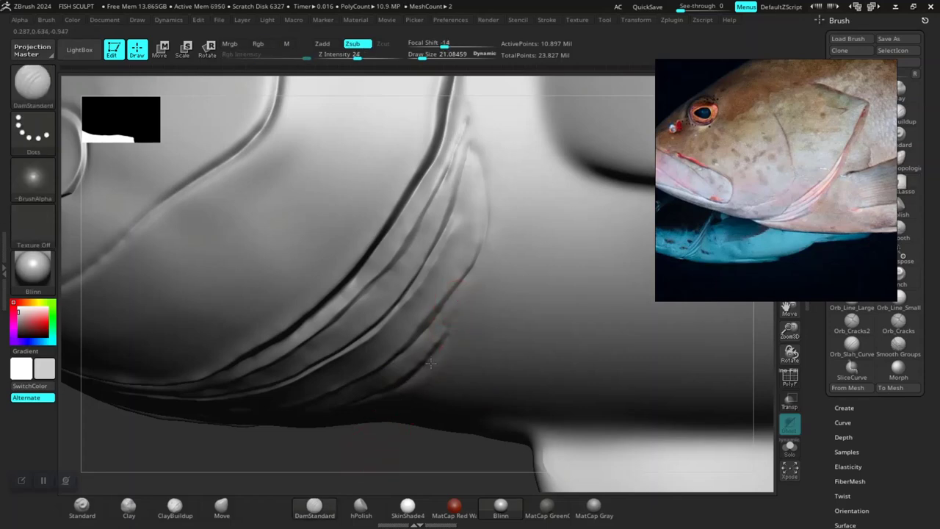
pyautogui.press('f')
pyautogui.moveTo(370, 461)
pyautogui.mouseDown()
pyautogui.moveTo(331, 415)
pyautogui.moveTo(327, 426)
pyautogui.moveTo(336, 398)
pyautogui.moveTo(342, 437)
pyautogui.moveTo(348, 426)
pyautogui.moveTo(336, 439)
pyautogui.moveTo(342, 447)
pyautogui.moveTo(462, 218)
pyautogui.mouseUp()
pyautogui.press('space')
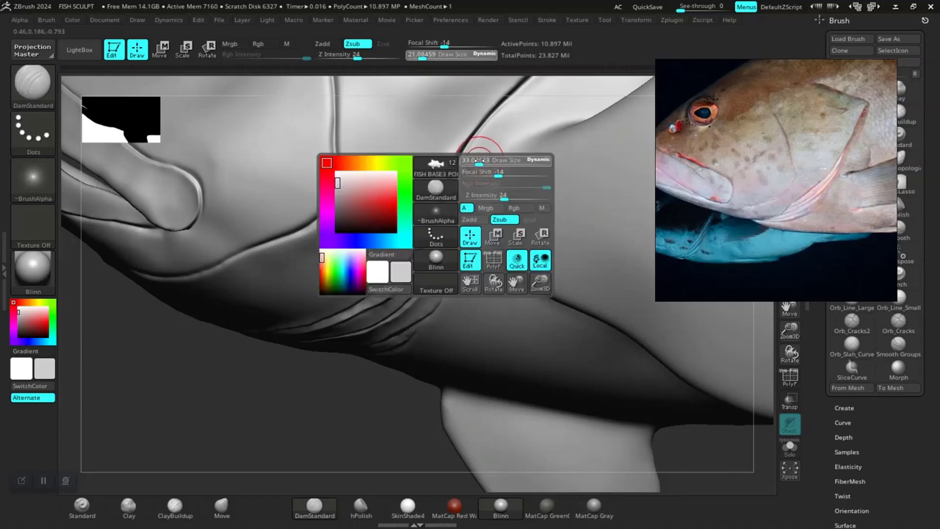
# Undo the last dent and give DamStandard Alpha 43 instead of Alpha 06
pyautogui.click(40, 181)
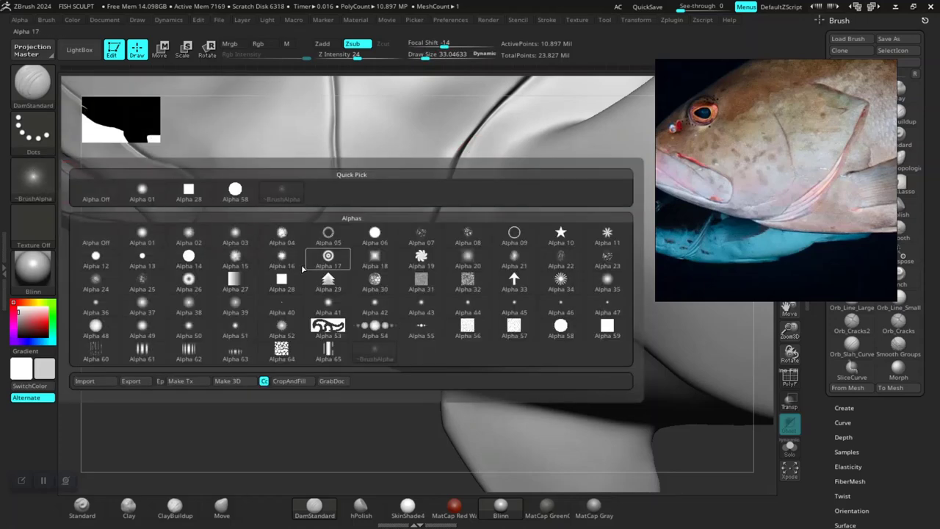
pyautogui.moveTo(374, 306)
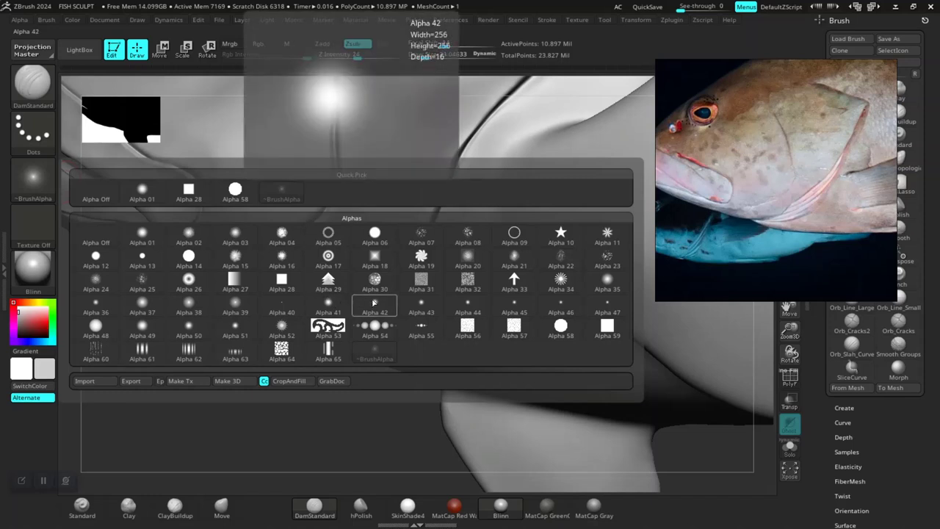
pyautogui.click(374, 235)
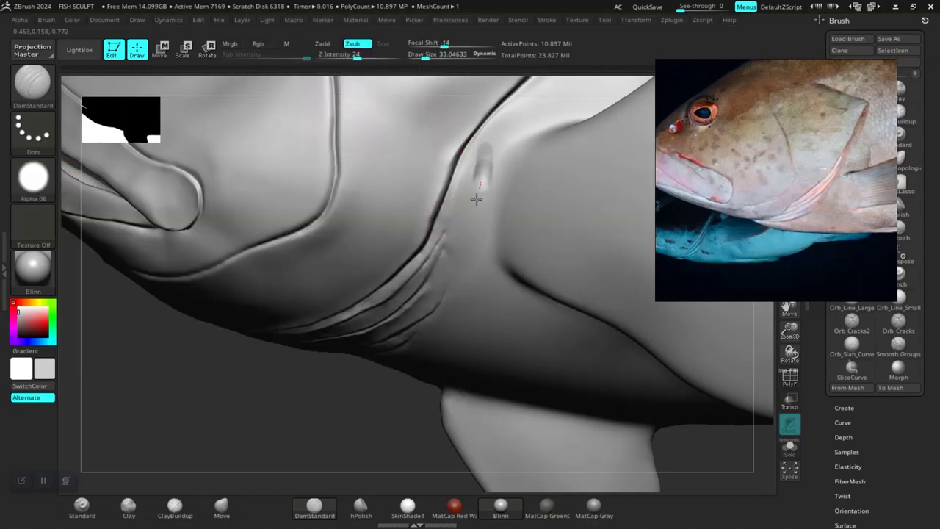
pyautogui.hotkey('ctrl', 'z')
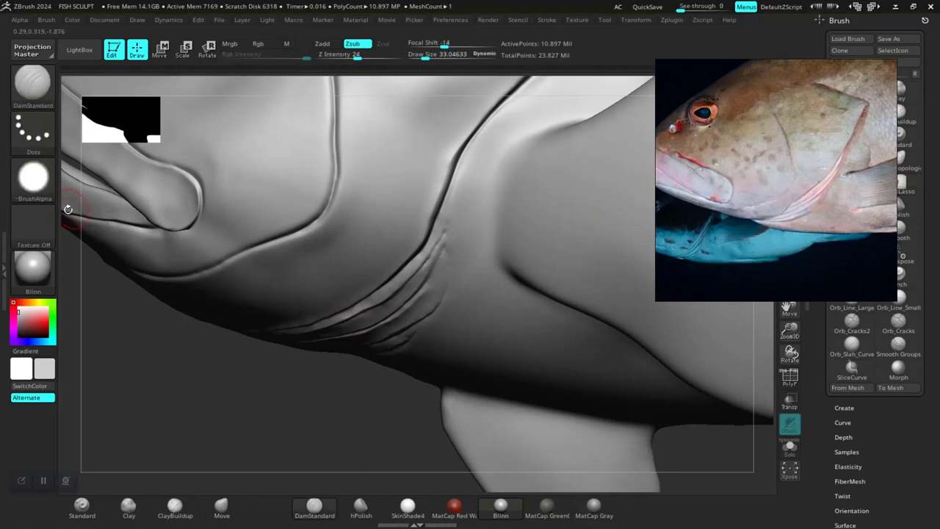
pyautogui.click(34, 176)
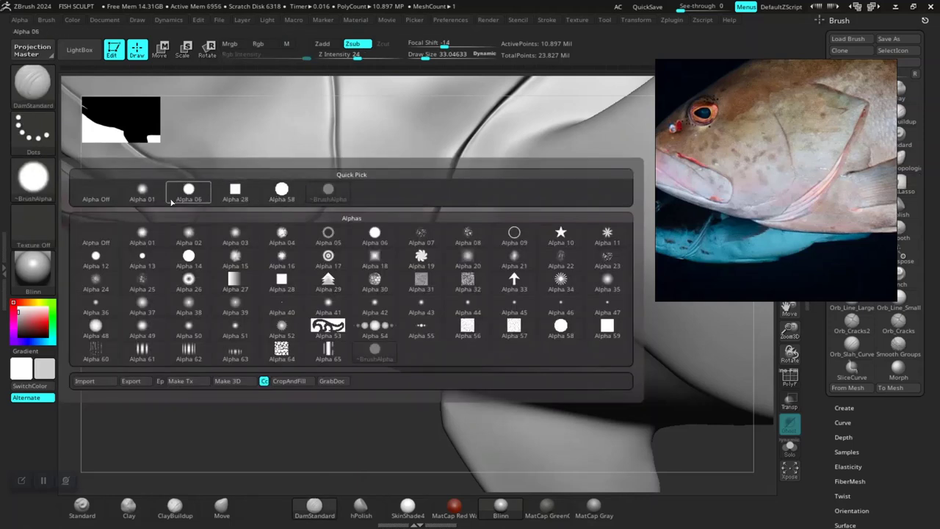
pyautogui.click(421, 307)
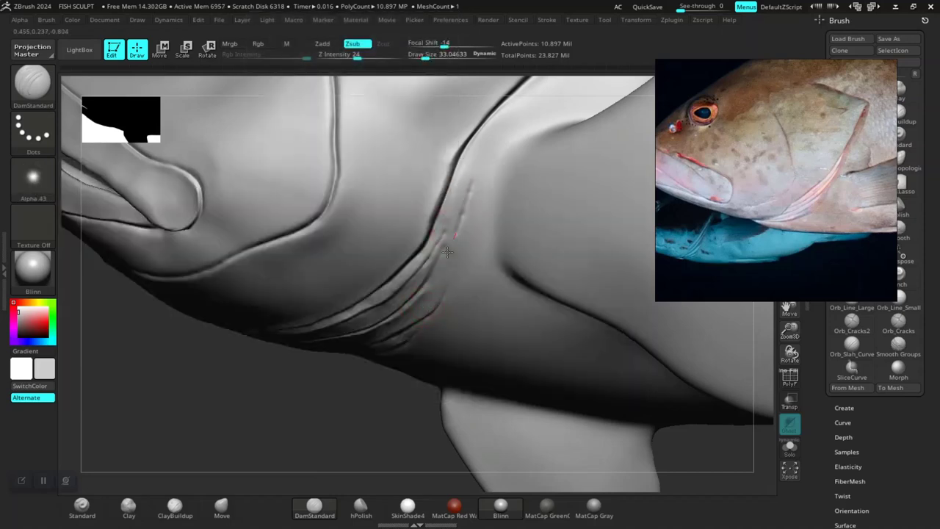
# Smooth the doubled crease into one clean groove line and lower the draw size to about 21
pyautogui.moveTo(287, 420)
pyautogui.mouseDown()
pyautogui.moveTo(340, 302)
pyautogui.moveTo(374, 189)
pyautogui.mouseUp()
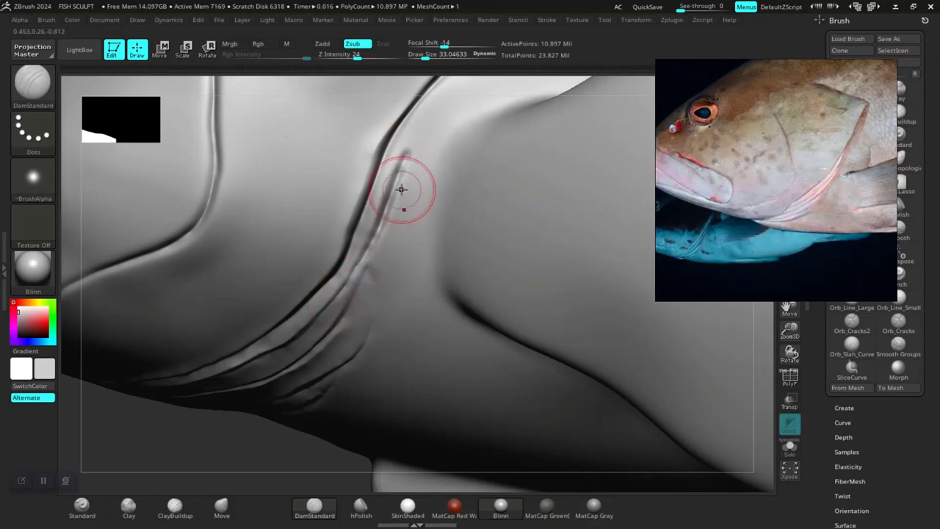
pyautogui.keyDown('shift'); pyautogui.moveTo(404, 188); pyautogui.dragTo(402, 147); pyautogui.keyUp('shift')
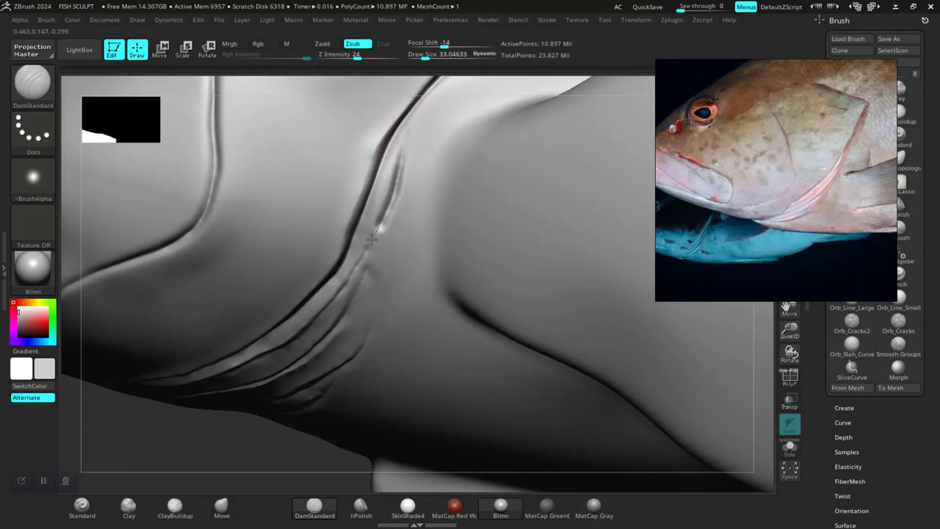
pyautogui.keyDown('shift'); pyautogui.moveTo(409, 154); pyautogui.dragTo(404, 154); pyautogui.keyUp('shift')
pyautogui.press('space')
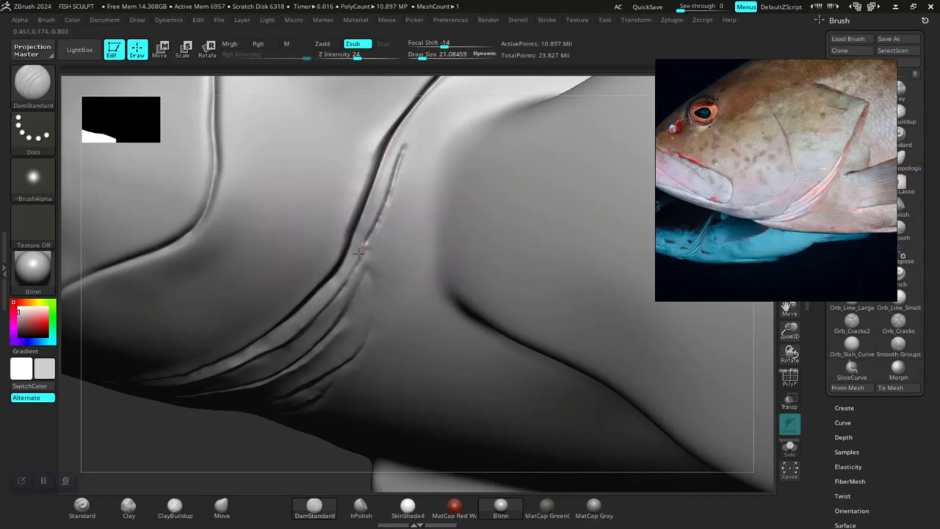
pyautogui.press('ctrl')
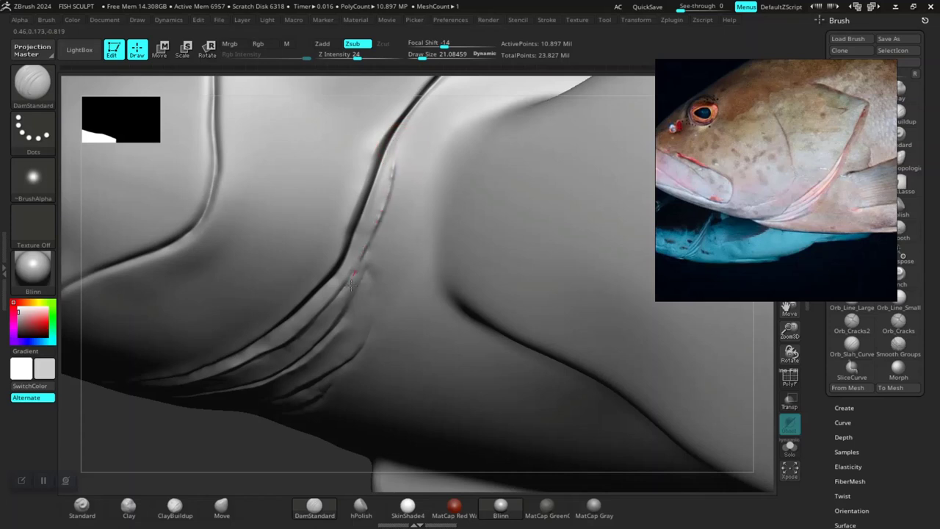
pyautogui.press('ctrl')
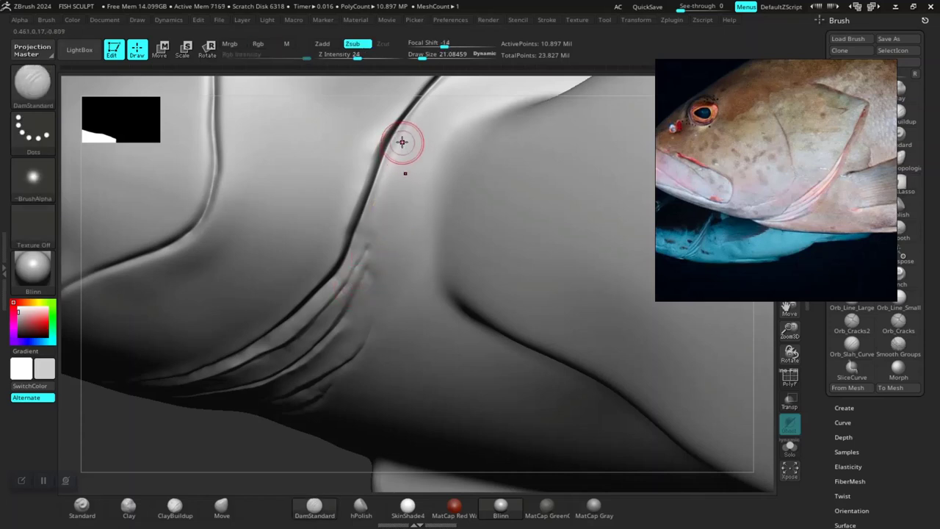
pyautogui.press('ctrl')
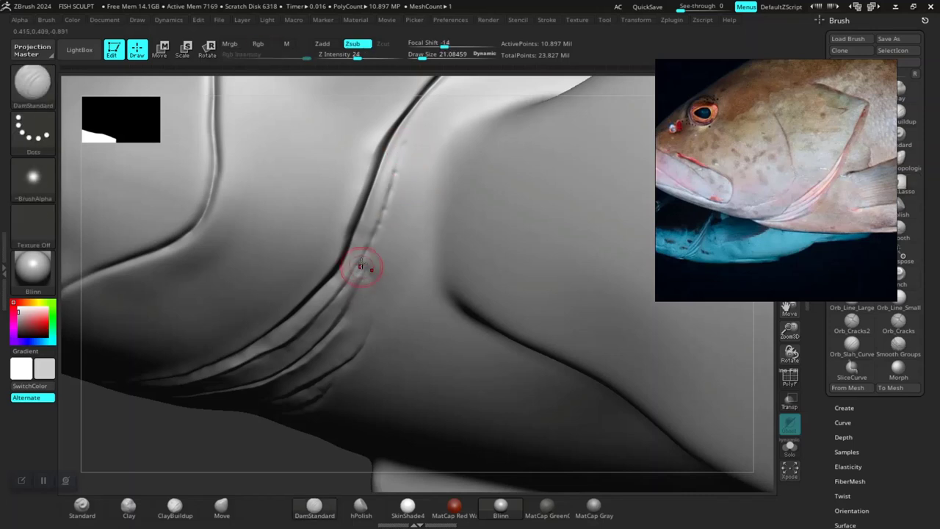
pyautogui.press('ctrl')
# Switch the stroke to FreeHand and carve grooves up the crease behind the gill cover
pyautogui.click(33, 131)
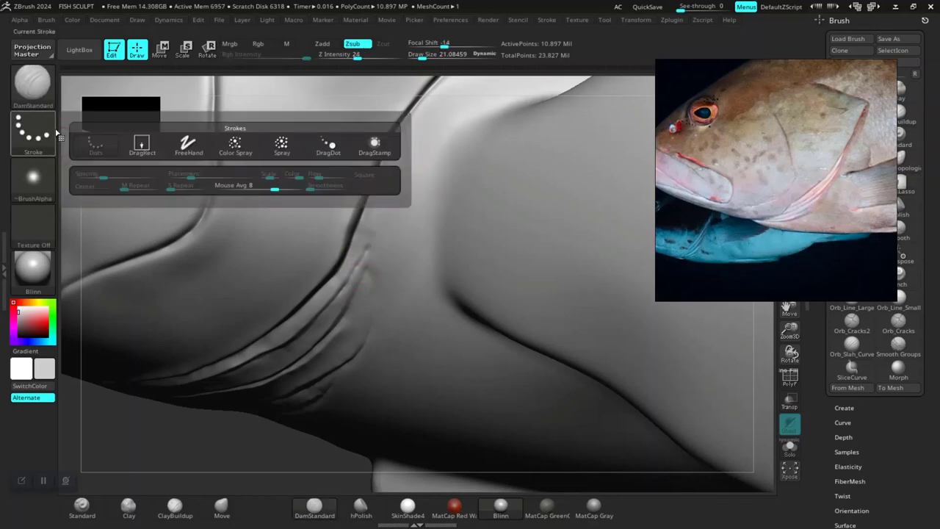
pyautogui.click(206, 147)
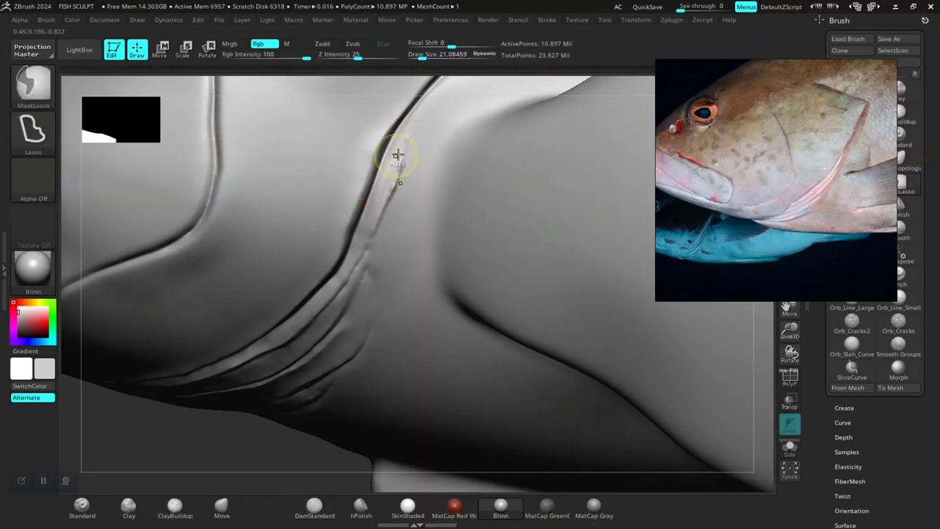
pyautogui.moveTo(399, 147); pyautogui.dragTo(395, 161)
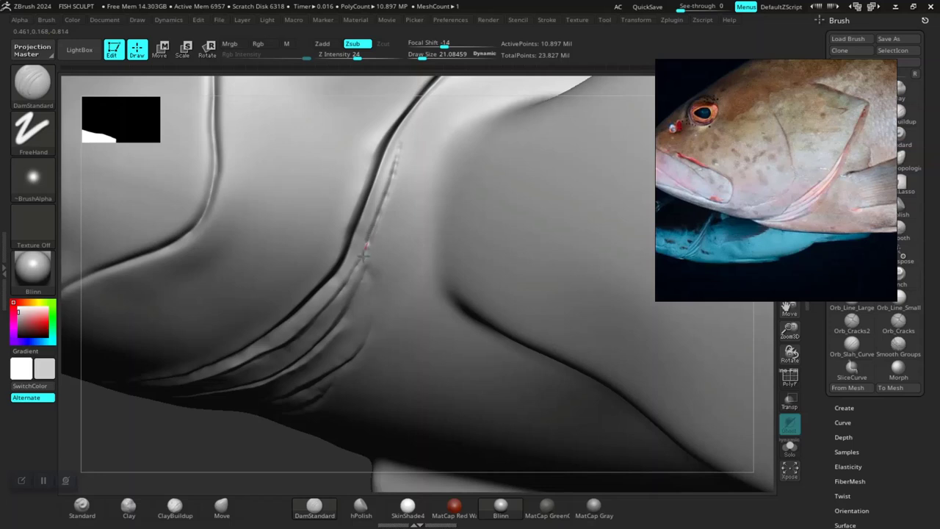
pyautogui.moveTo(362, 245); pyautogui.dragTo(409, 145)
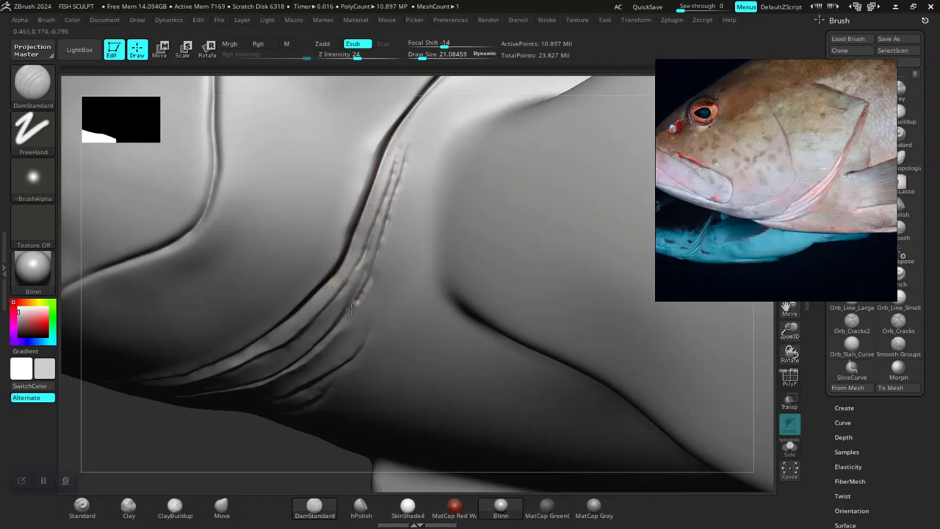
pyautogui.moveTo(391, 259)
pyautogui.mouseDown()
pyautogui.moveTo(397, 189)
pyautogui.moveTo(396, 215)
pyautogui.mouseUp()
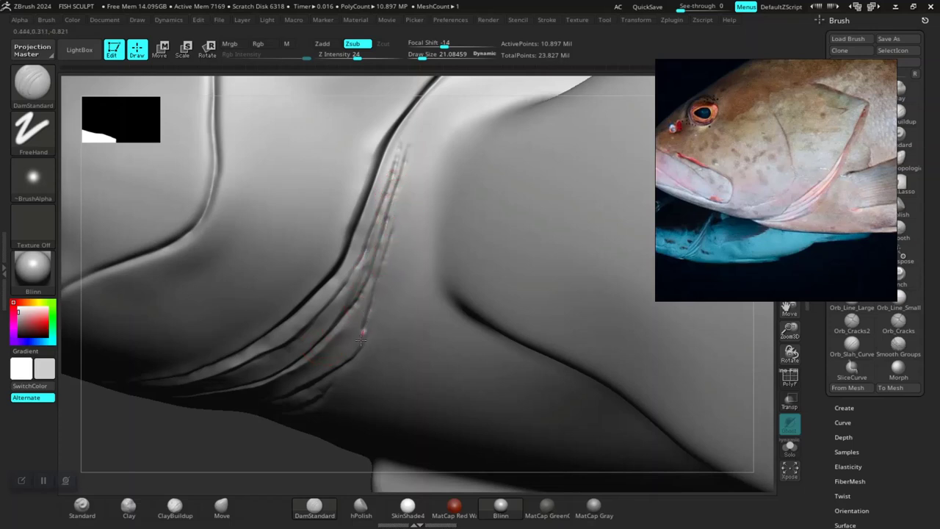
pyautogui.moveTo(377, 279); pyautogui.dragTo(402, 187)
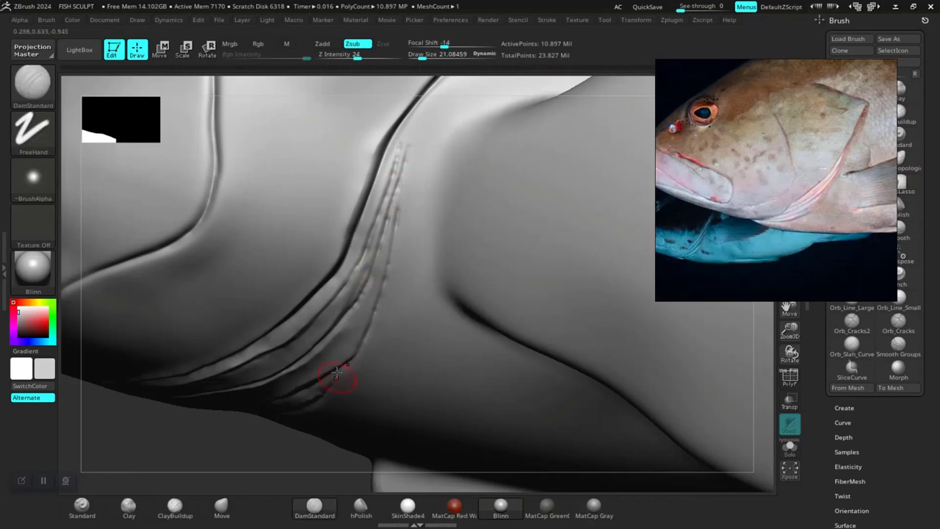
pyautogui.moveTo(336, 373)
pyautogui.mouseDown()
pyautogui.moveTo(408, 172)
pyautogui.moveTo(403, 147)
pyautogui.mouseUp()
# Enlarge the brush and deepen the upper crease lines with several more passes
pyautogui.press('s')
pyautogui.moveTo(328, 306); pyautogui.dragTo(409, 147)
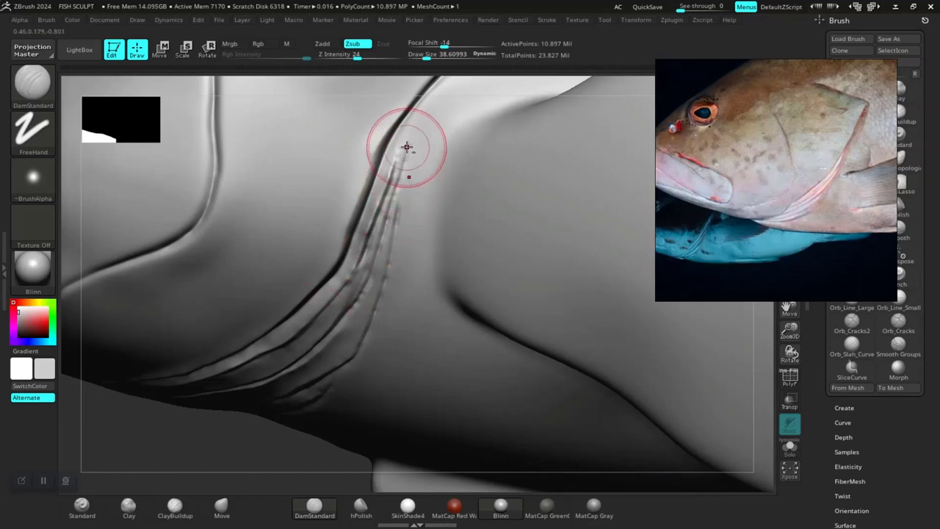
pyautogui.moveTo(341, 307); pyautogui.dragTo(404, 157)
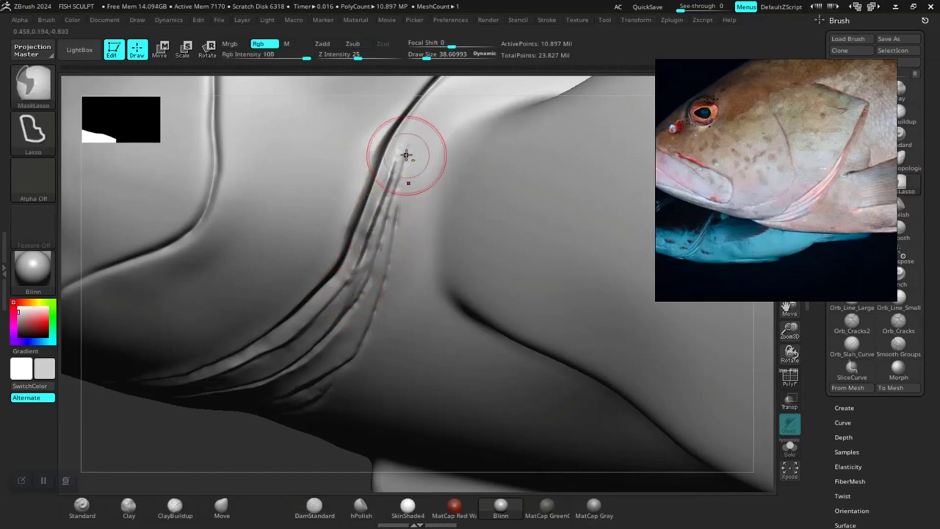
pyautogui.moveTo(352, 293)
pyautogui.mouseDown()
pyautogui.moveTo(403, 230)
pyautogui.moveTo(414, 168)
pyautogui.mouseUp()
pyautogui.moveTo(378, 292); pyautogui.dragTo(369, 319)
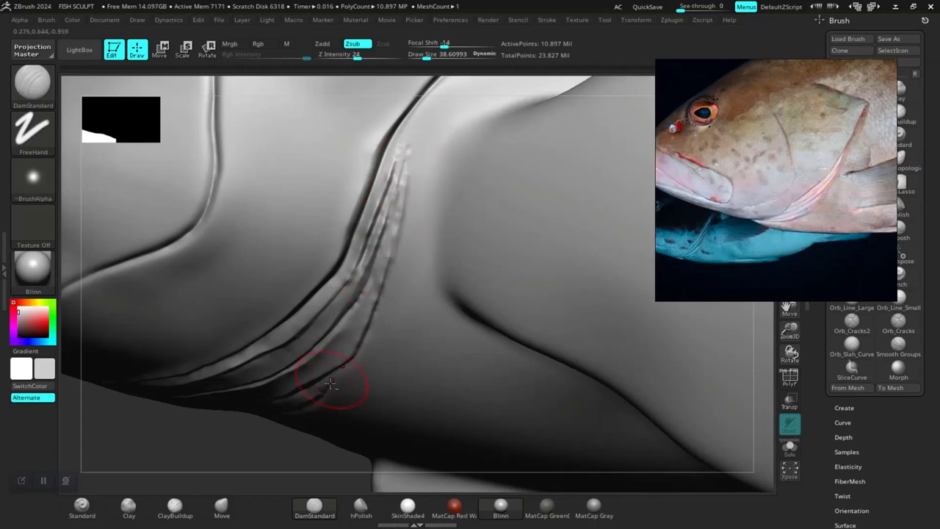
pyautogui.scroll(-5, 226, 445)
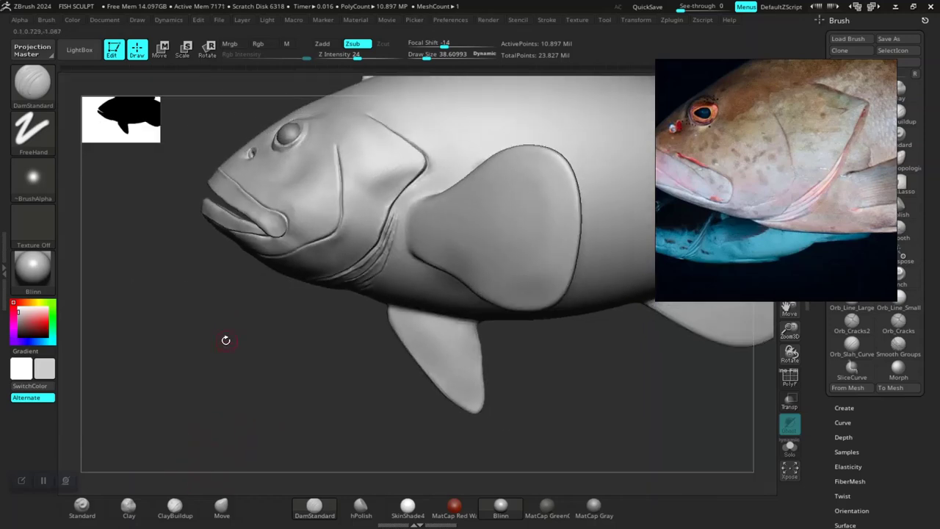
pyautogui.scroll(5, 223, 336)
# Return the brush to Draw Size 21.08
pyautogui.moveTo(237, 455); pyautogui.dragTo(241, 397)
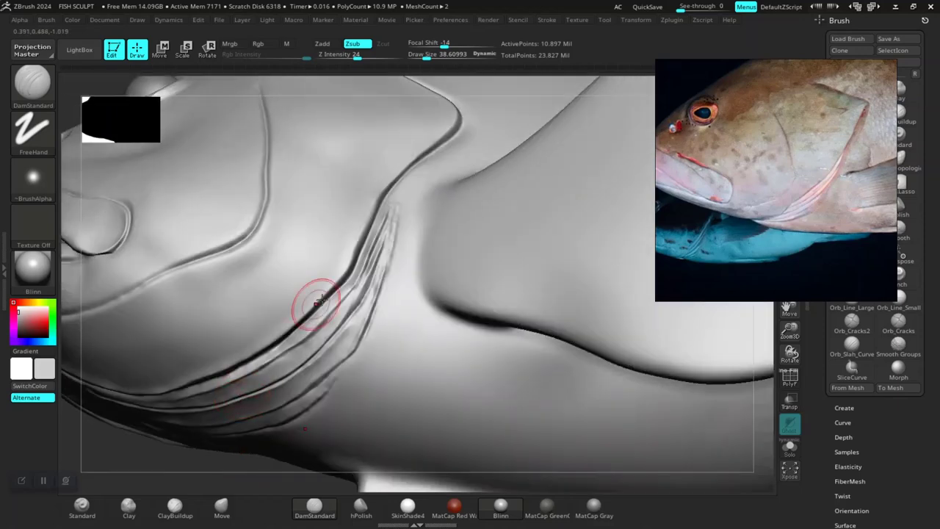
pyautogui.press('space')
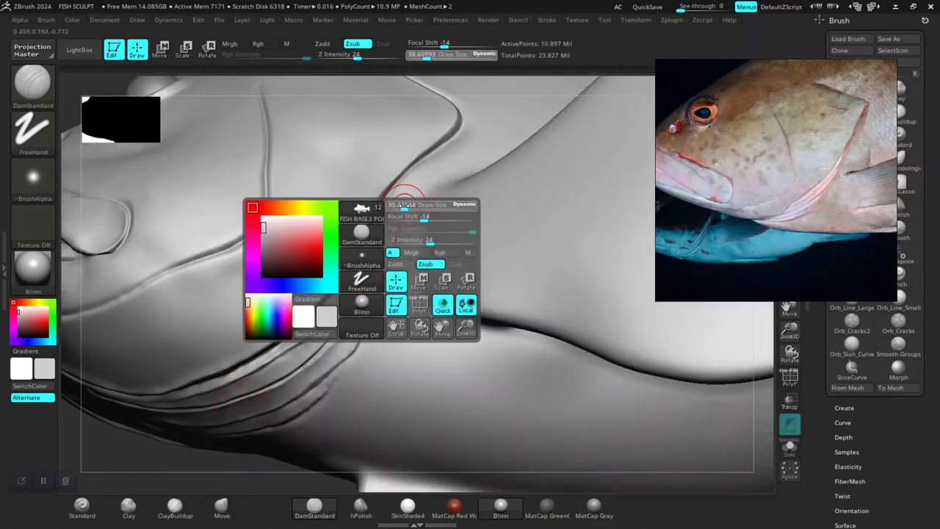
pyautogui.moveTo(400, 205); pyautogui.dragTo(396, 211)
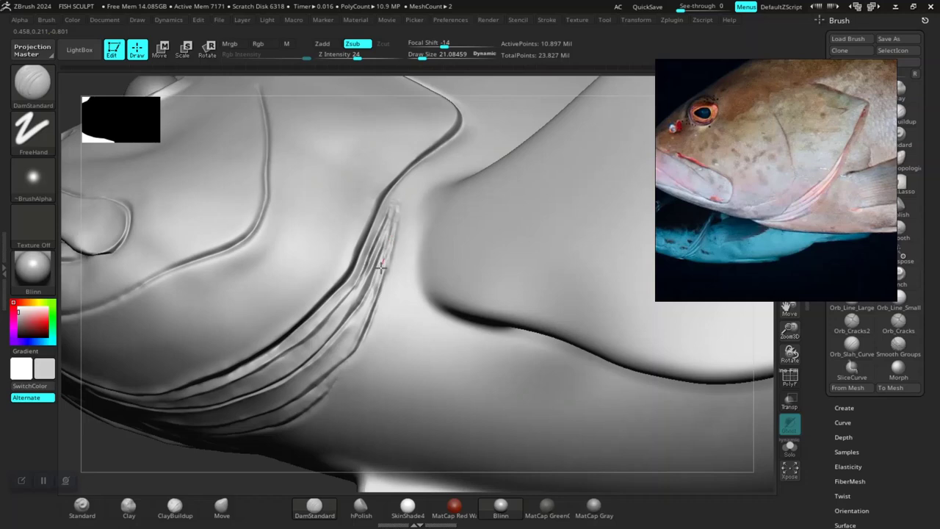
# Frame the fish in a three-quarter side view and bring up Save Project
pyautogui.press('f')
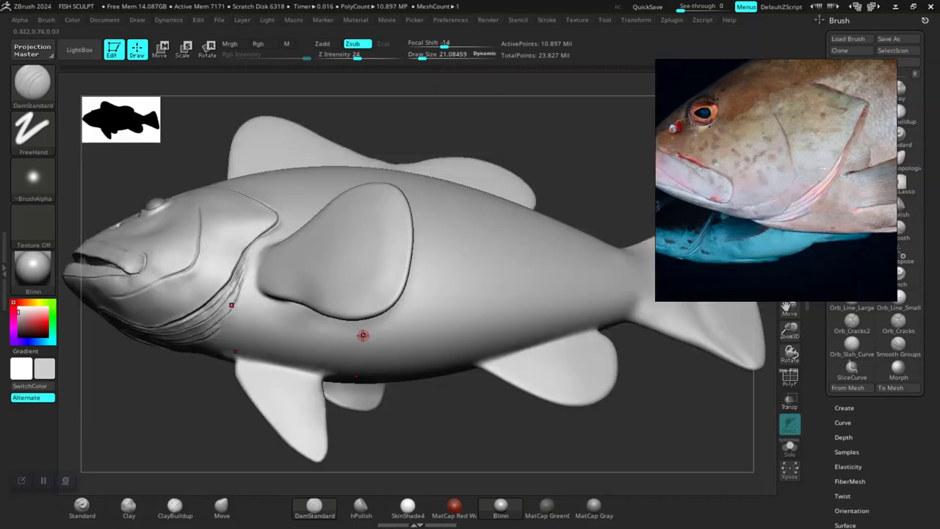
pyautogui.moveTo(464, 434)
pyautogui.mouseDown()
pyautogui.moveTo(287, 426)
pyautogui.moveTo(311, 398)
pyautogui.moveTo(311, 377)
pyautogui.moveTo(313, 445)
pyautogui.moveTo(301, 431)
pyautogui.moveTo(252, 451)
pyautogui.moveTo(224, 428)
pyautogui.mouseUp()
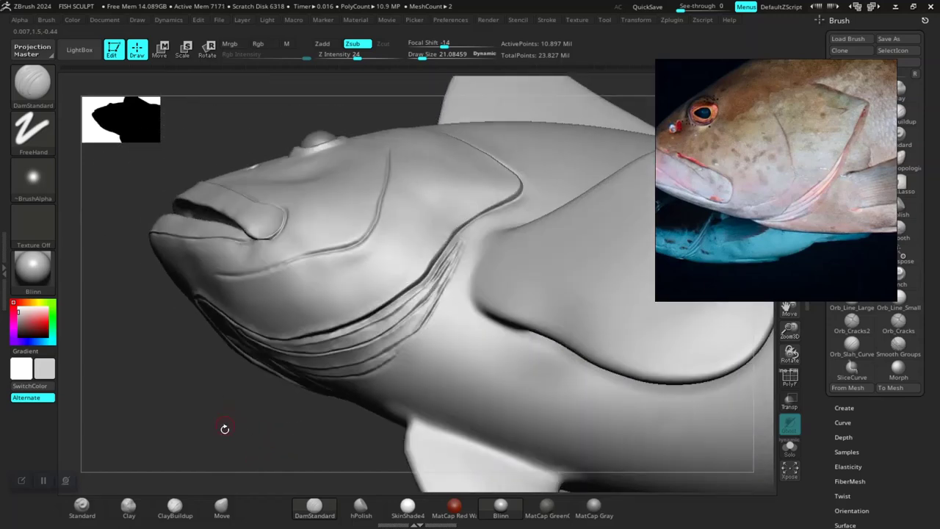
pyautogui.press('f')
pyautogui.moveTo(218, 387)
pyautogui.mouseDown()
pyautogui.moveTo(266, 381)
pyautogui.moveTo(203, 386)
pyautogui.moveTo(229, 457)
pyautogui.mouseUp()
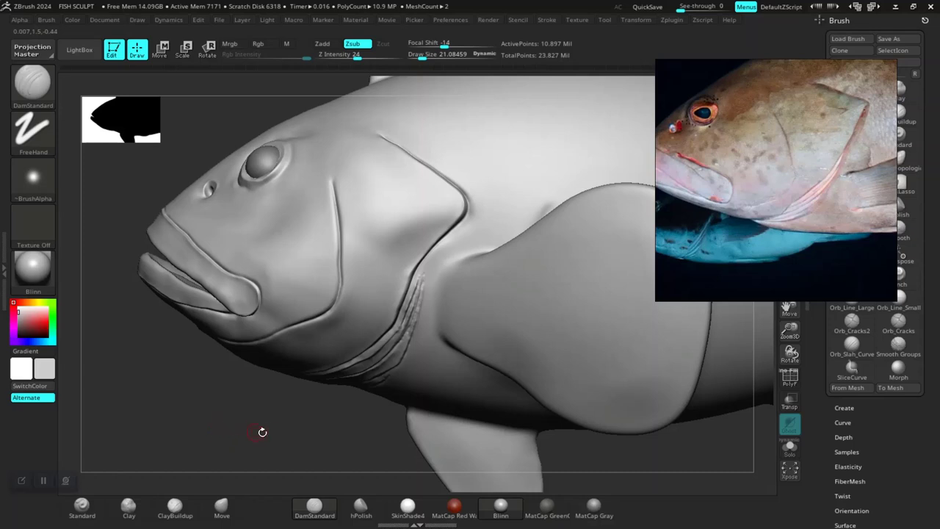
pyautogui.press('f')
pyautogui.moveTo(218, 342)
pyautogui.mouseDown()
pyautogui.moveTo(227, 392)
pyautogui.moveTo(396, 421)
pyautogui.mouseUp()
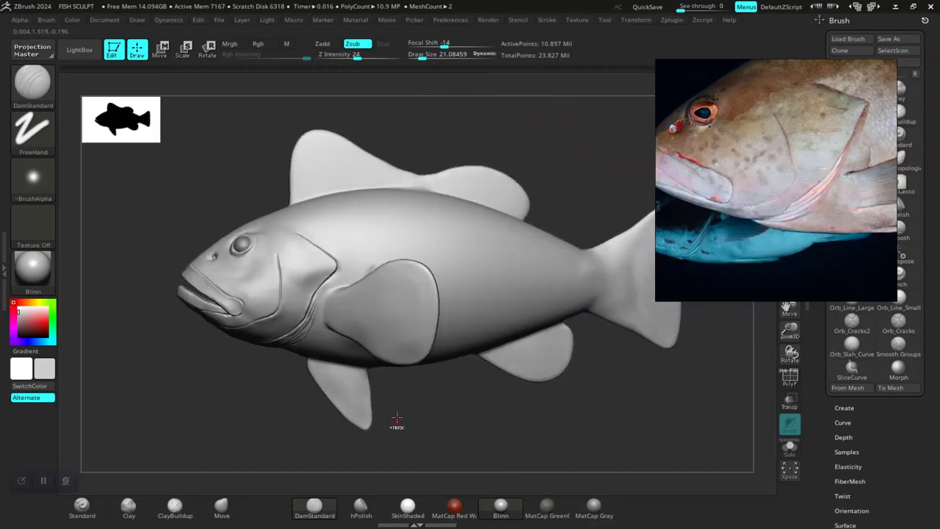
pyautogui.hotkey('ctrl', 's')
# Overwrite the existing FISH SCULPT project file, confirming the replacement
pyautogui.click(455, 264)
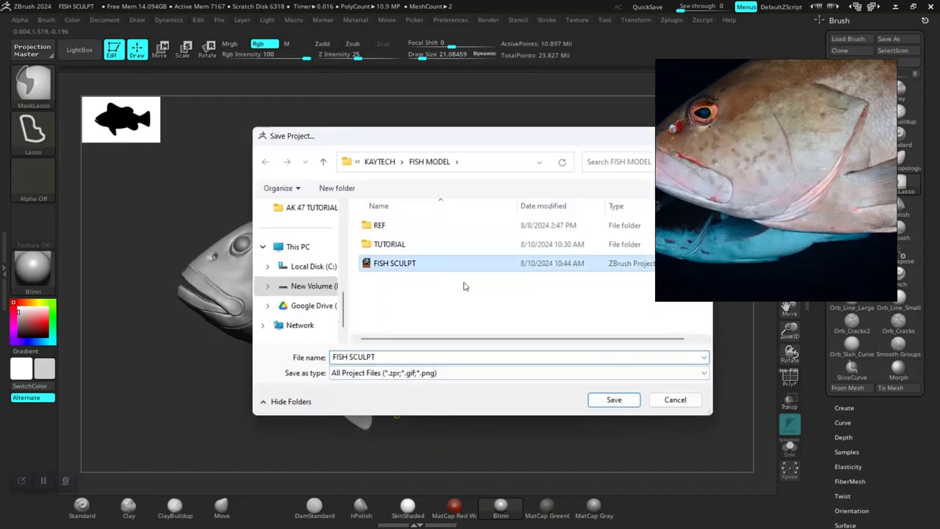
pyautogui.press('Return')
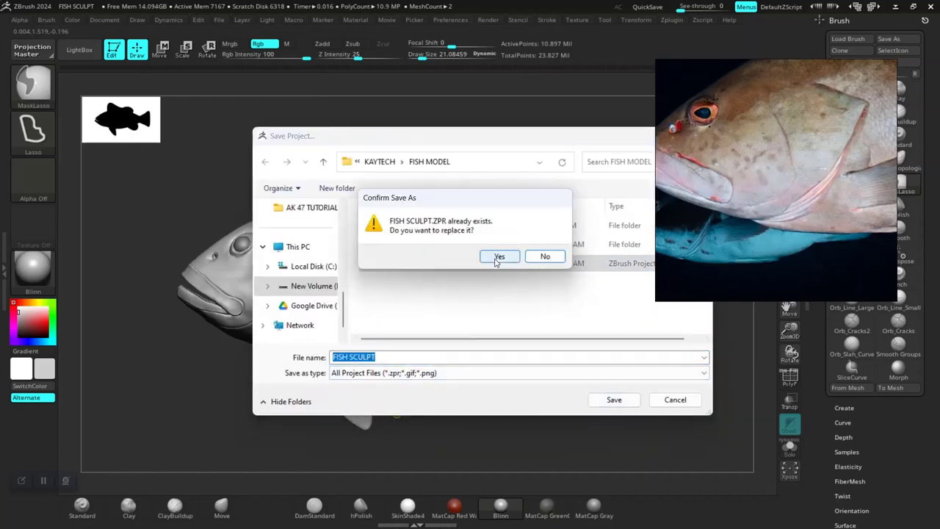
pyautogui.click(497, 259)
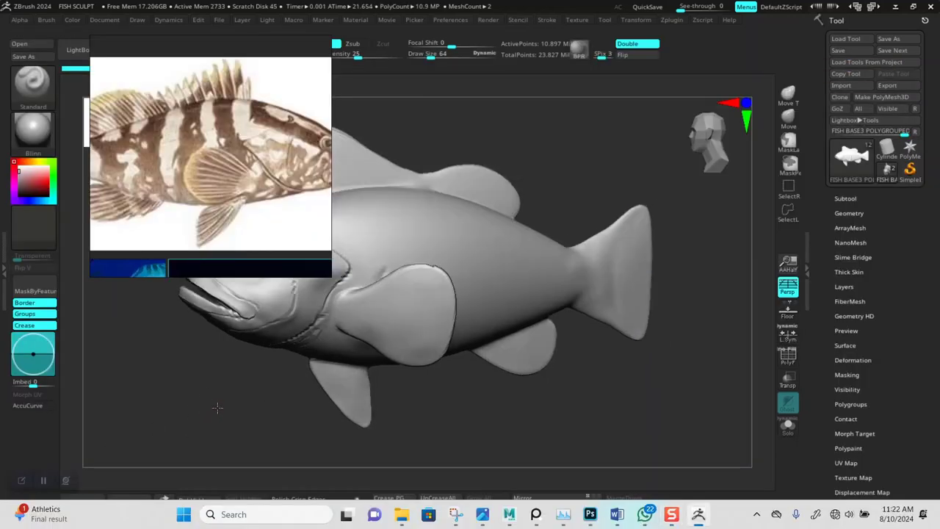
# Isolate the pectoral fin and undo a test stroke made across it
pyautogui.scroll(3, 455, 398)
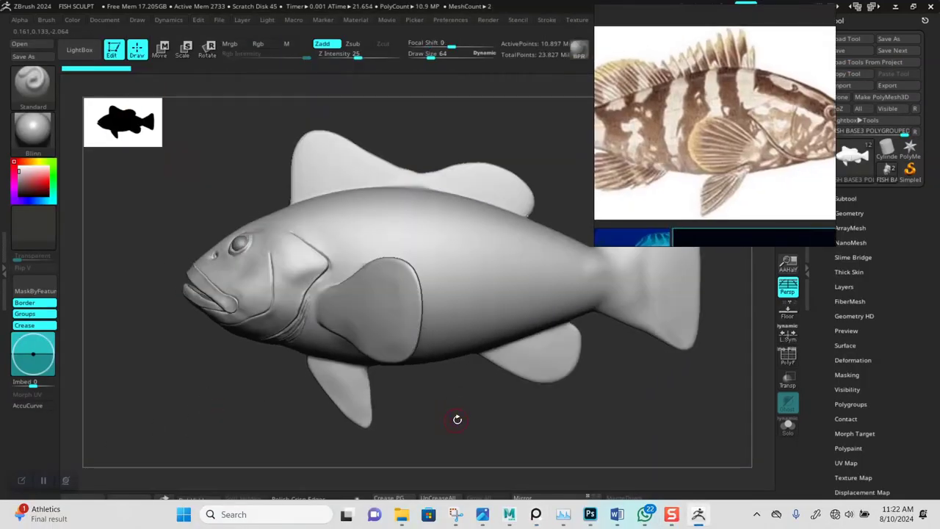
pyautogui.scroll(3, 458, 419)
pyautogui.scroll(3, 440, 409)
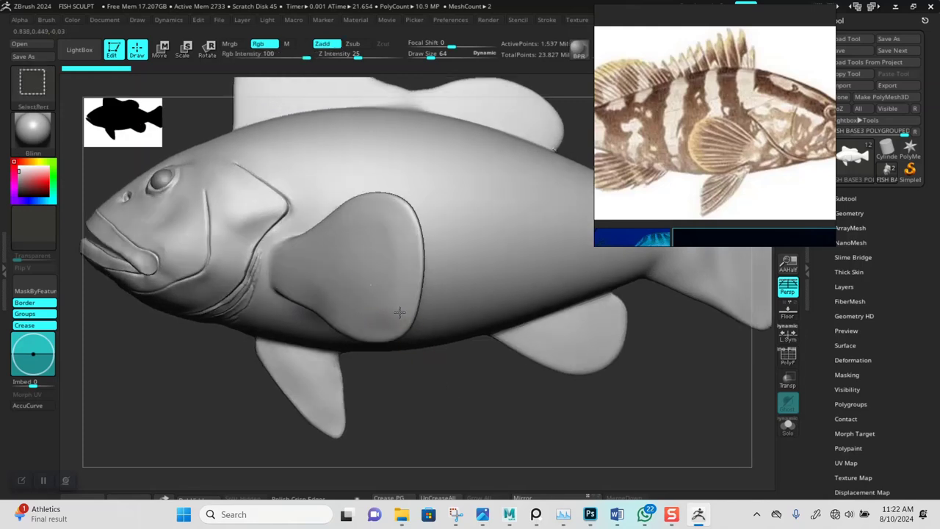
pyautogui.keyDown('ctrl'); pyautogui.keyDown('shift'); pyautogui.click(399, 312); pyautogui.keyUp('shift'); pyautogui.keyUp('ctrl')
pyautogui.moveTo(434, 370)
pyautogui.mouseDown()
pyautogui.moveTo(472, 382)
pyautogui.moveTo(462, 361)
pyautogui.mouseUp()
pyautogui.scroll(2, 464, 367)
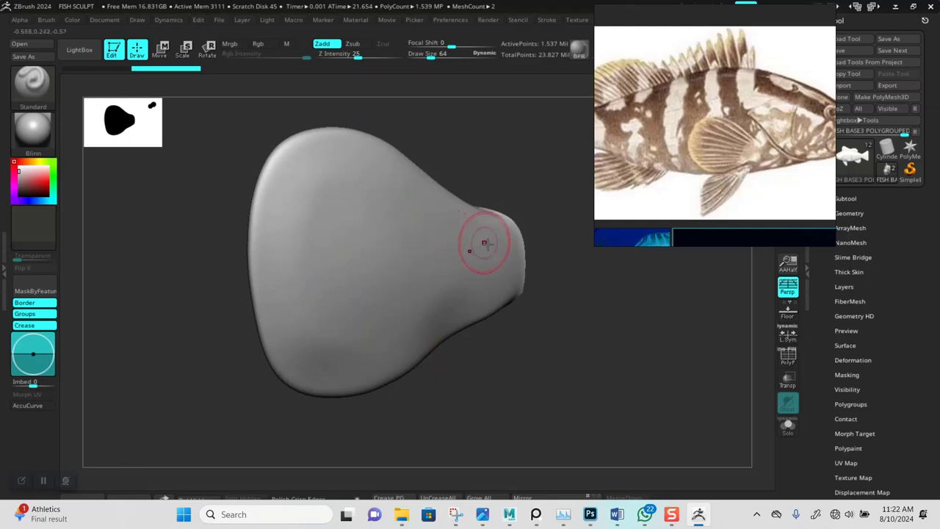
pyautogui.moveTo(485, 242); pyautogui.dragTo(294, 210)
pyautogui.hotkey('ctrl', 'z')
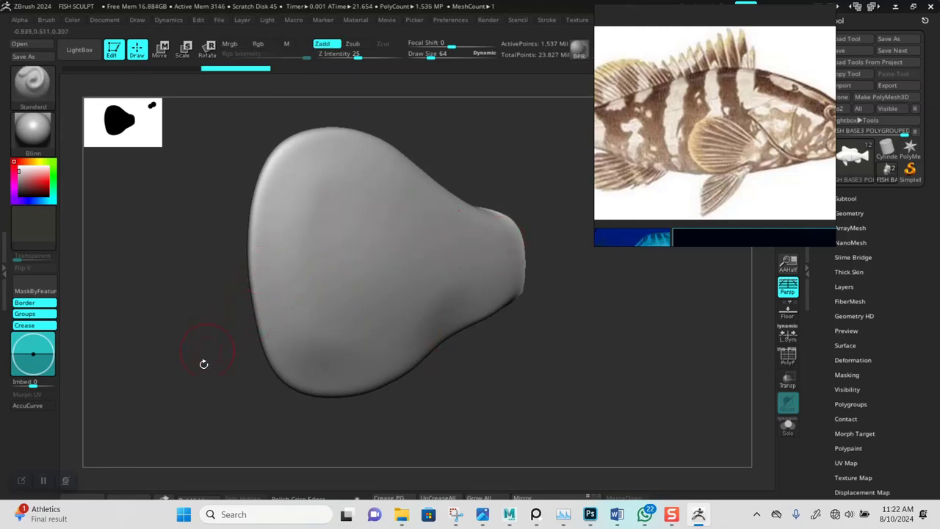
pyautogui.moveTo(171, 379); pyautogui.dragTo(210, 392)
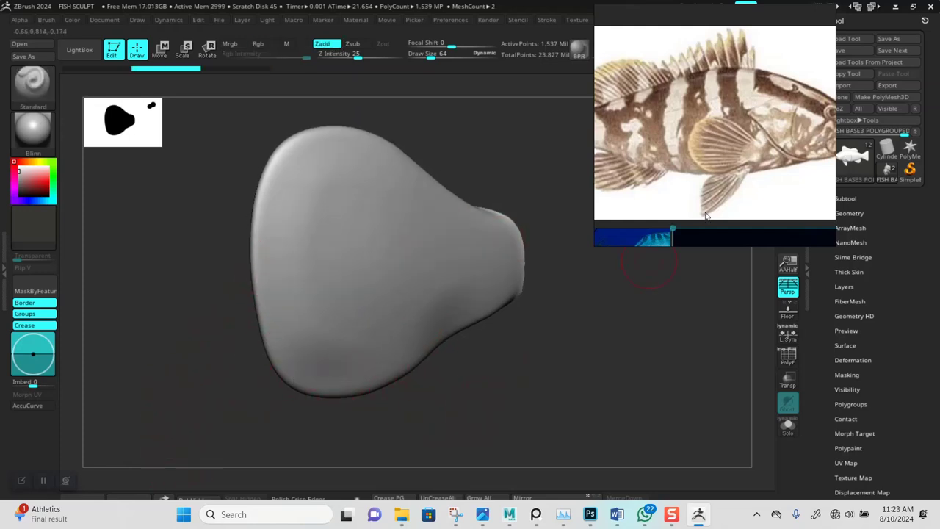
# Move the grouper reference picture lower and switch to the compact_UI layout
pyautogui.click(895, 6)
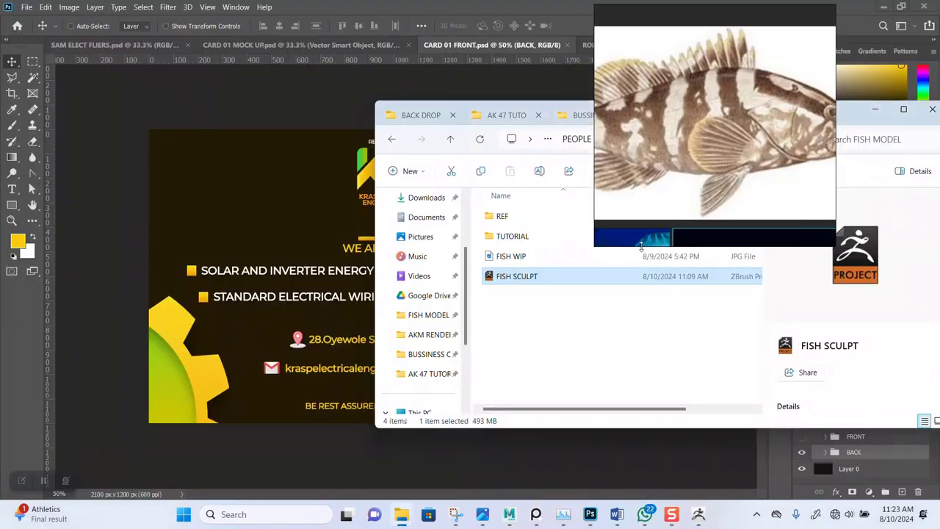
pyautogui.click(697, 514)
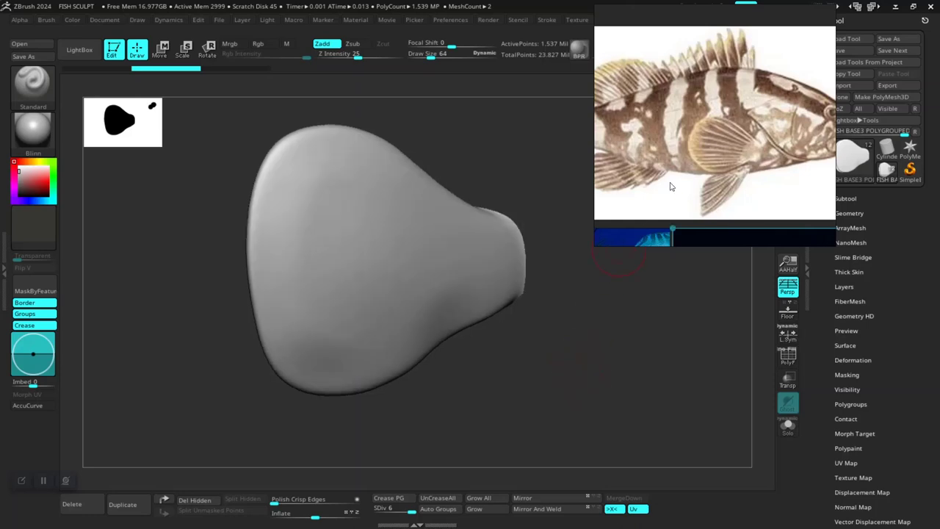
pyautogui.moveTo(748, 55); pyautogui.dragTo(762, 141)
pyautogui.click(868, 5)
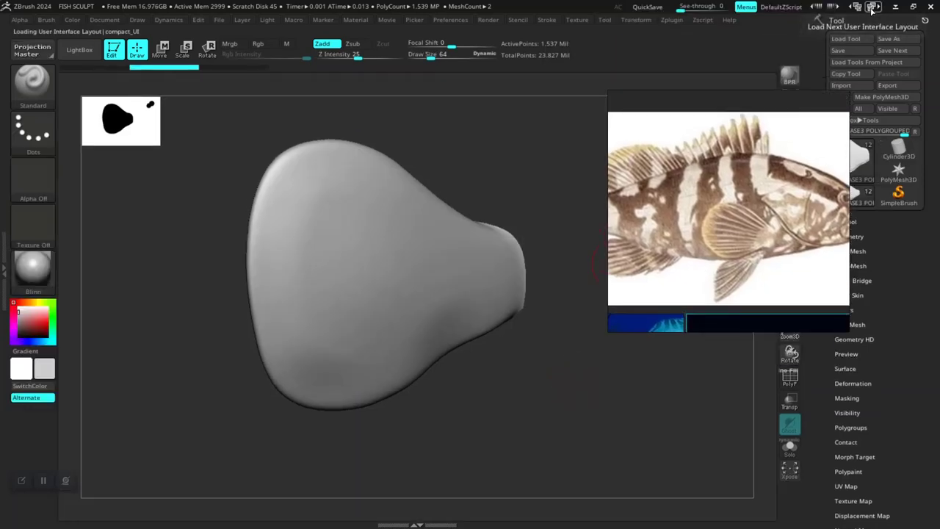
# Switch to the brushes layout and make DamStandard the active brush
pyautogui.click(872, 9)
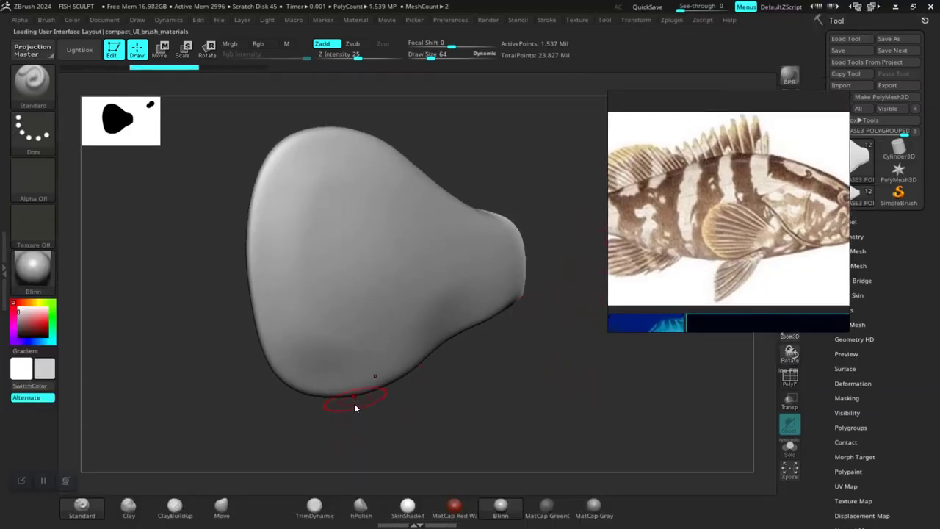
pyautogui.click(315, 507)
pyautogui.press('b')
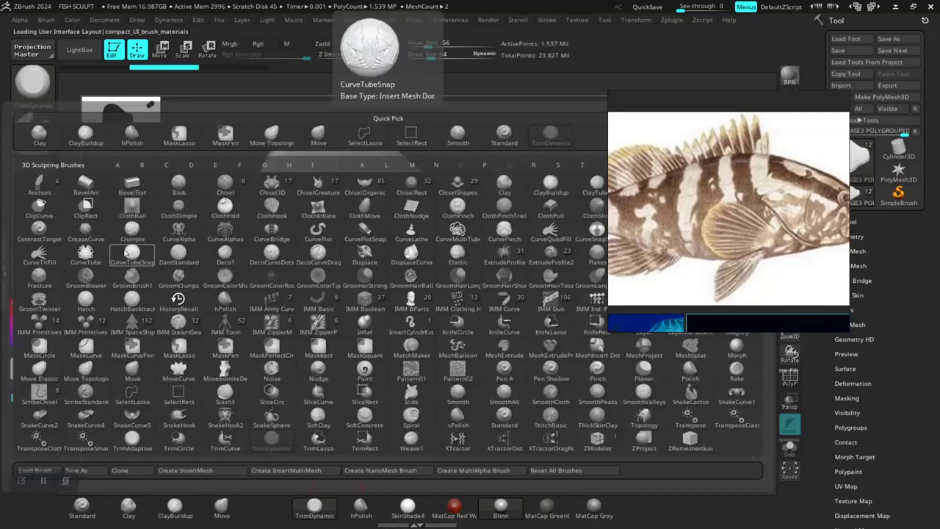
pyautogui.click(178, 256)
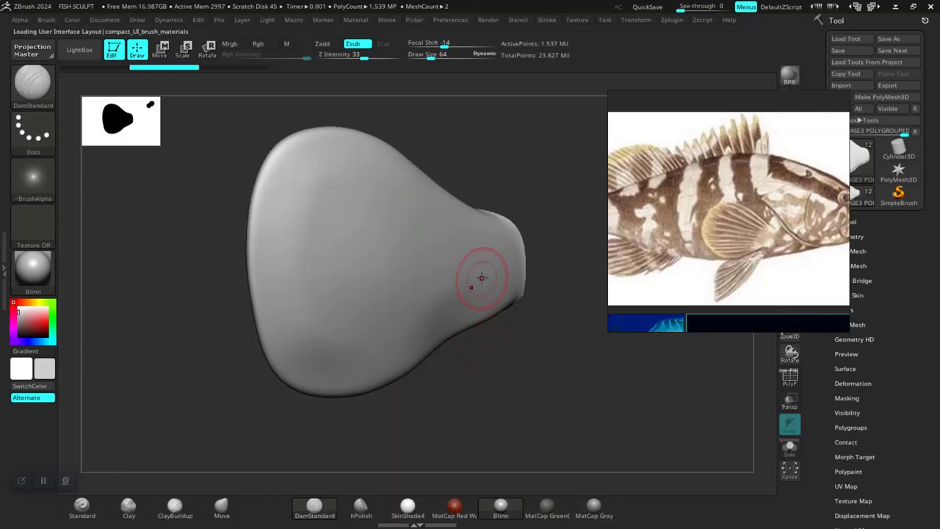
# Carve and undo several trial grooves across the fin, then show the Stroke settings
pyautogui.moveTo(480, 277); pyautogui.dragTo(273, 335)
pyautogui.moveTo(509, 384)
pyautogui.mouseDown()
pyautogui.moveTo(464, 385)
pyautogui.moveTo(503, 389)
pyautogui.moveTo(494, 407)
pyautogui.mouseUp()
pyautogui.hotkey('ctrl', 'z')
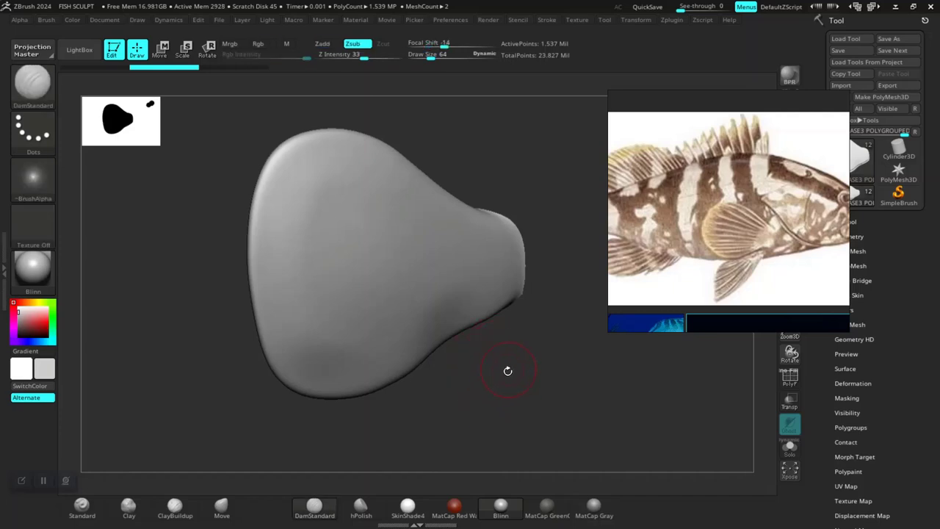
pyautogui.moveTo(488, 400); pyautogui.dragTo(499, 399)
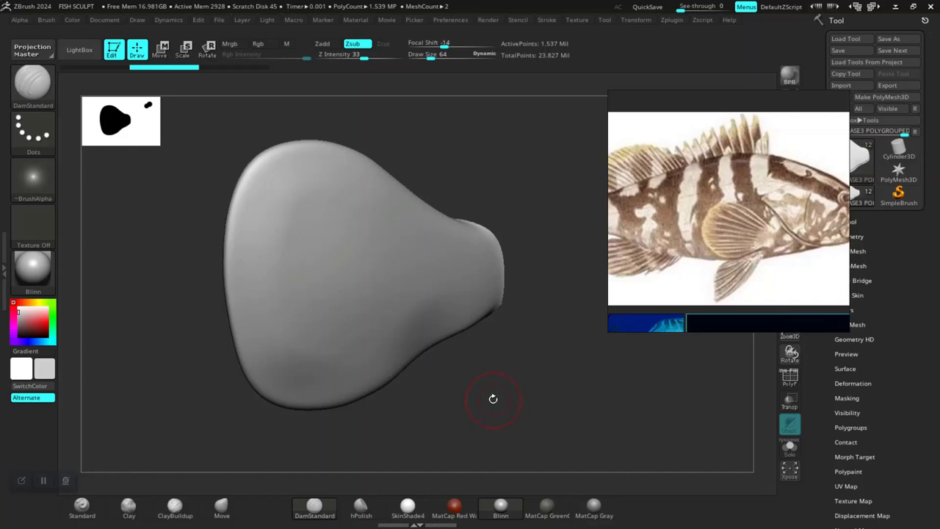
pyautogui.moveTo(493, 399); pyautogui.dragTo(448, 390)
pyautogui.moveTo(487, 247); pyautogui.dragTo(280, 197)
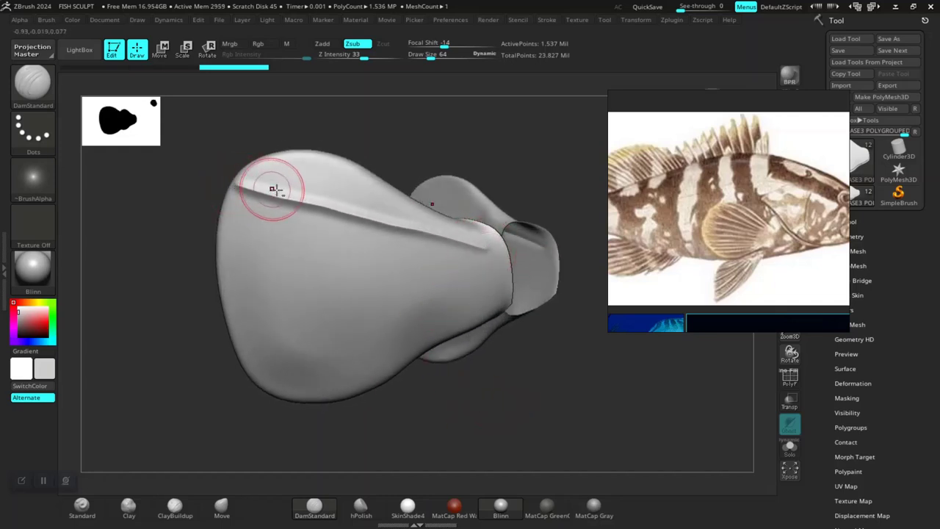
pyautogui.hotkey('ctrl', 'z')
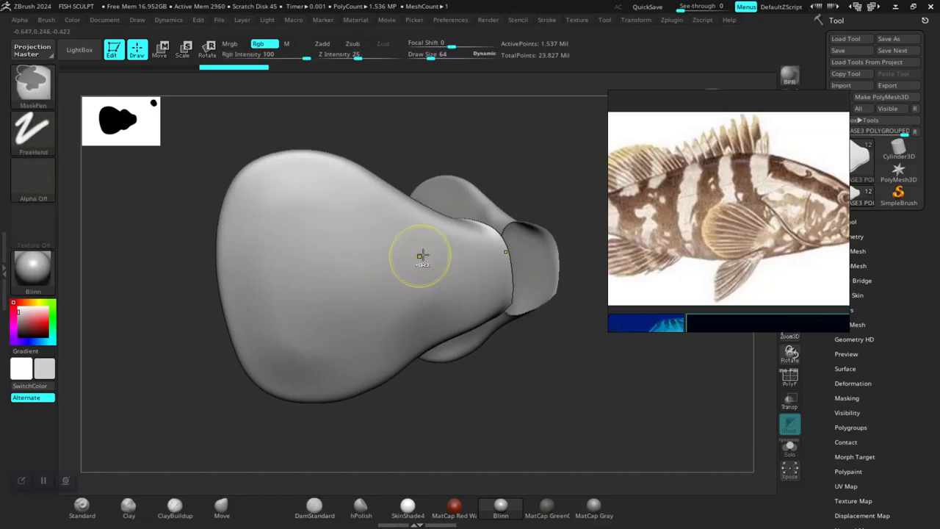
pyautogui.moveTo(493, 244); pyautogui.dragTo(253, 194)
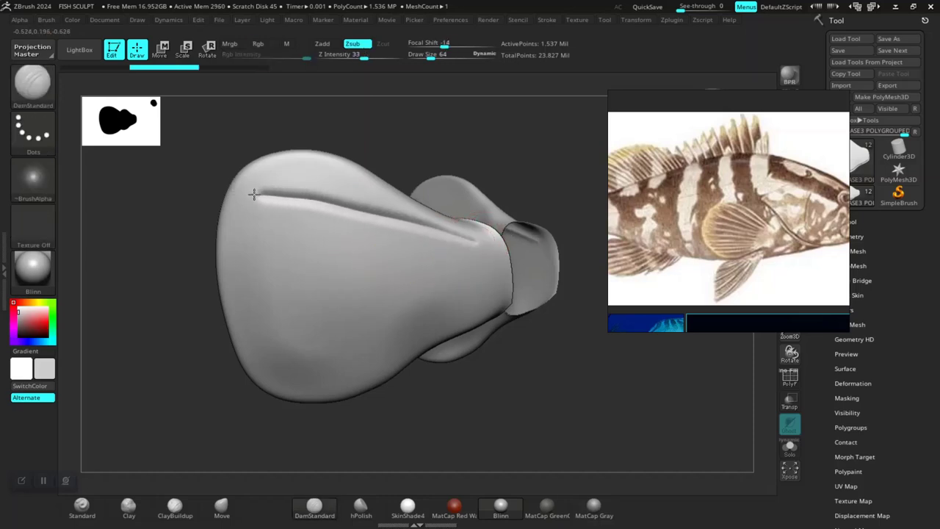
pyautogui.hotkey('ctrl', 'z')
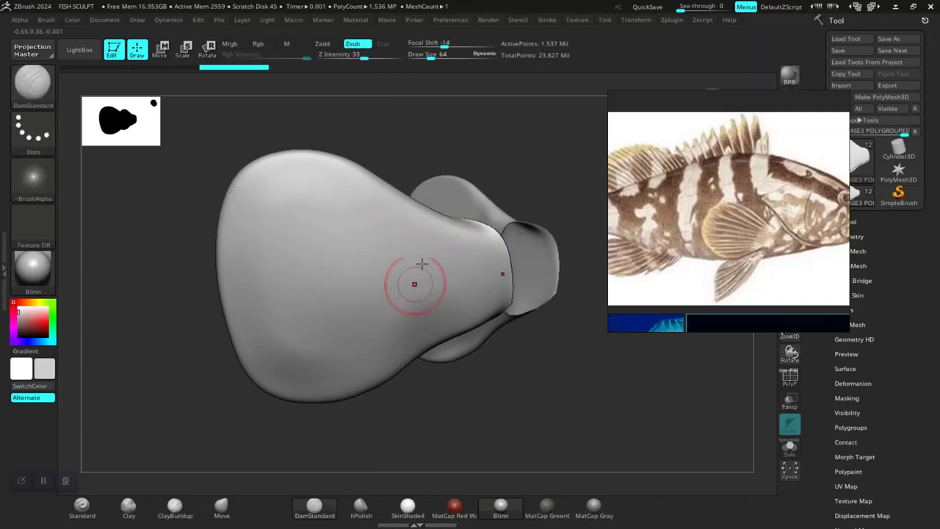
pyautogui.click(546, 20)
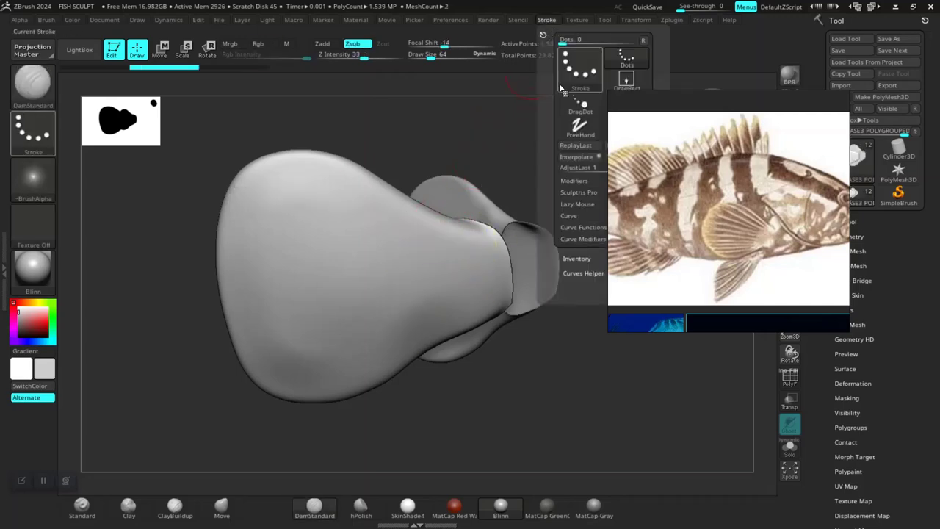
# Adjust LazyRadius under Lazy Mouse and carve a long groove along the fin's upper edge
pyautogui.click(577, 204)
pyautogui.click(569, 240)
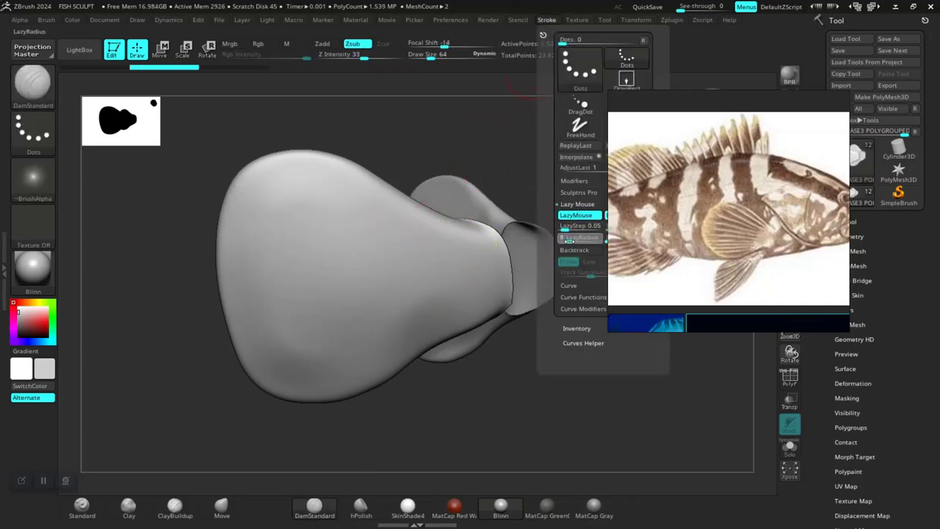
pyautogui.moveTo(486, 248); pyautogui.dragTo(246, 189)
pyautogui.hotkey('ctrl', 'z')
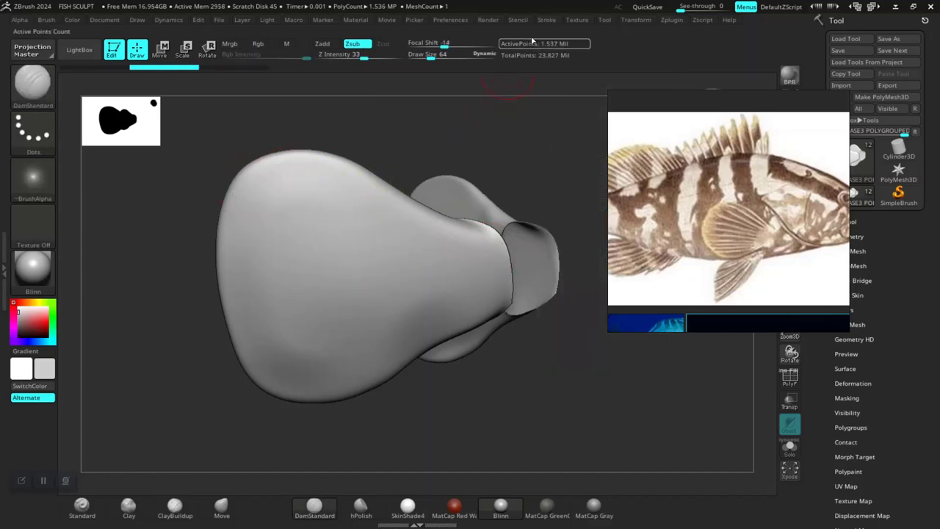
pyautogui.click(547, 20)
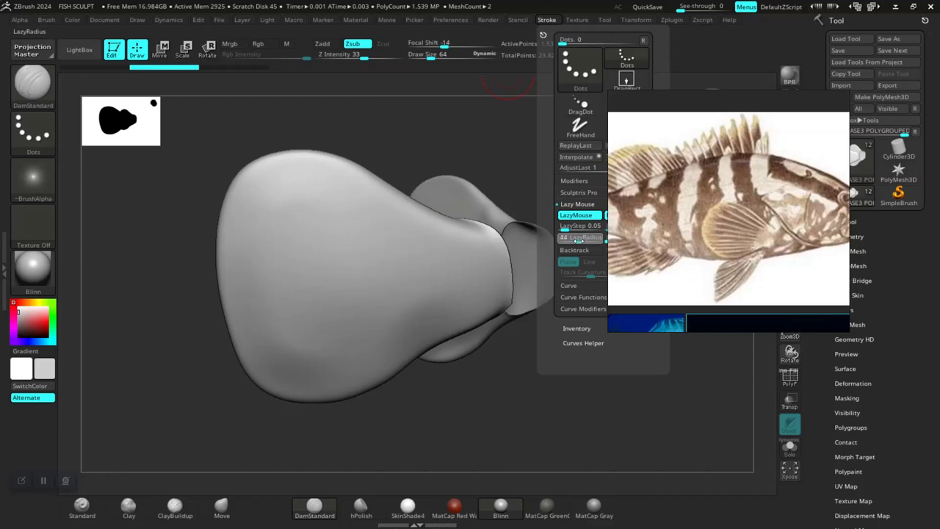
pyautogui.moveTo(425, 227); pyautogui.dragTo(228, 170)
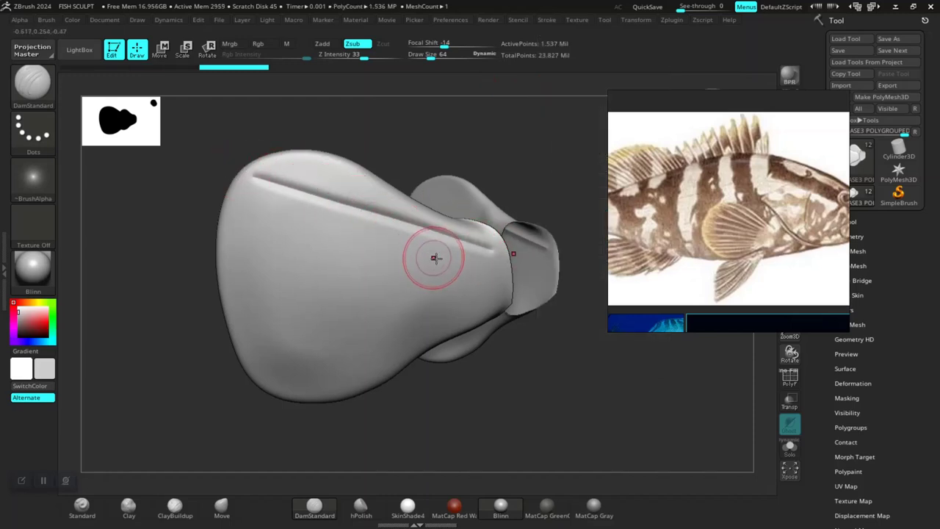
# Carve three trial ray grooves along the fin, inspect them, and undo them
pyautogui.hotkey('ctrl', 'z')
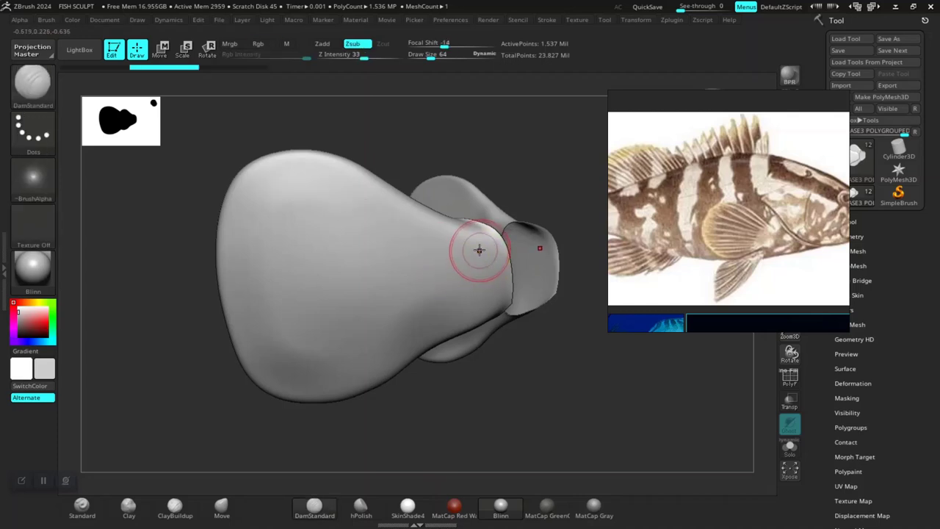
pyautogui.moveTo(479, 240); pyautogui.dragTo(280, 186)
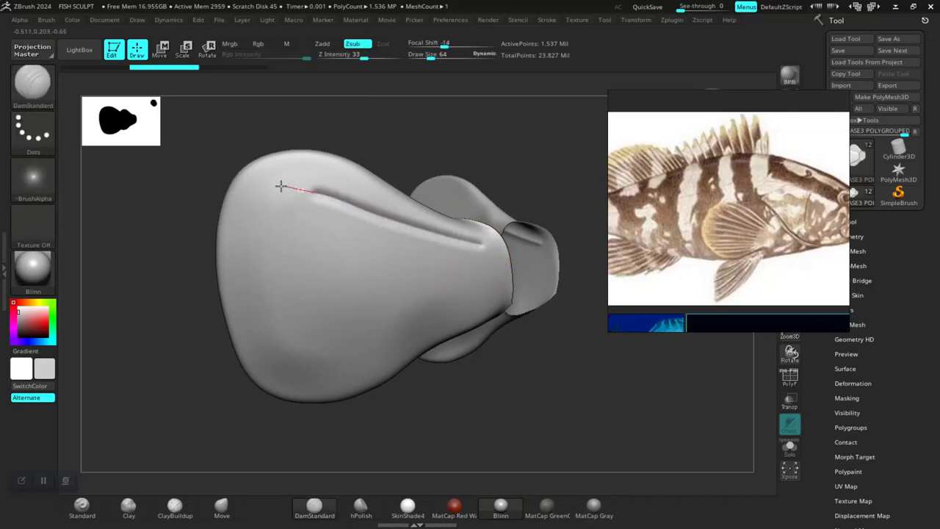
pyautogui.moveTo(217, 175); pyautogui.dragTo(218, 176)
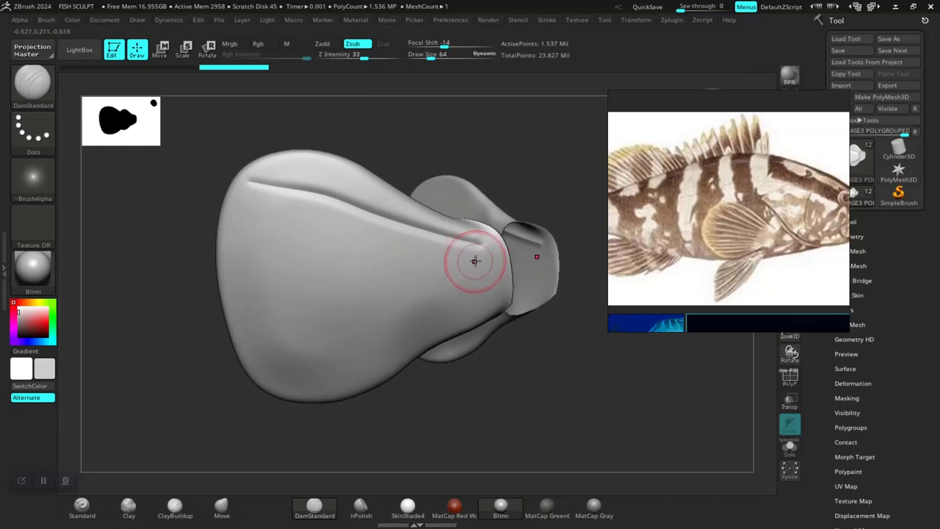
pyautogui.moveTo(483, 261); pyautogui.dragTo(331, 242)
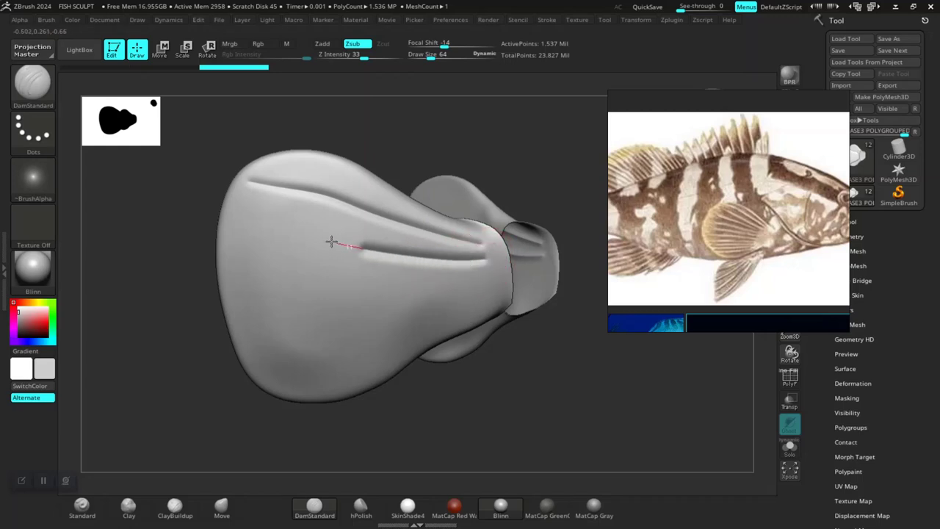
pyautogui.moveTo(215, 196); pyautogui.dragTo(218, 196)
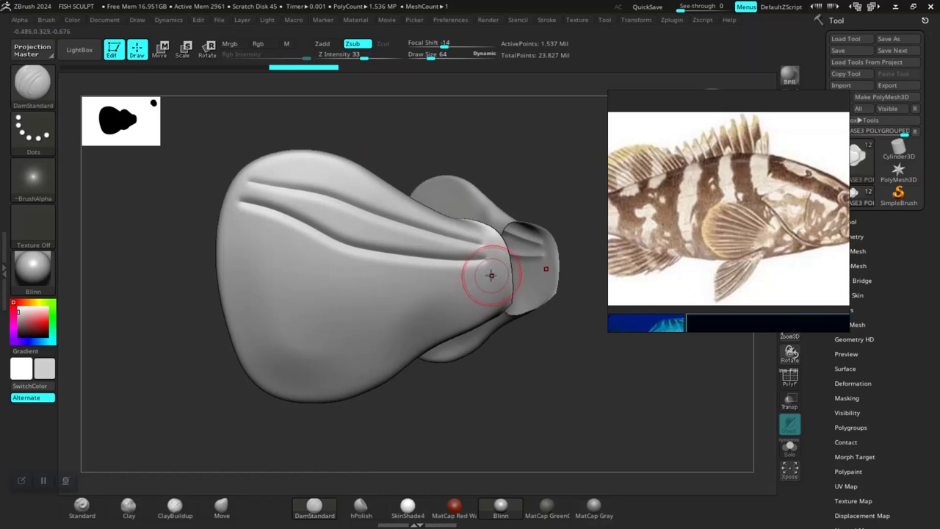
pyautogui.moveTo(428, 282)
pyautogui.mouseDown()
pyautogui.moveTo(318, 282)
pyautogui.moveTo(213, 264)
pyautogui.mouseUp()
pyautogui.moveTo(500, 372)
pyautogui.mouseDown()
pyautogui.moveTo(518, 406)
pyautogui.moveTo(507, 373)
pyautogui.moveTo(504, 436)
pyautogui.moveTo(546, 404)
pyautogui.moveTo(470, 416)
pyautogui.moveTo(466, 431)
pyautogui.mouseUp()
pyautogui.press('ctrl')
pyautogui.press('ctrl')
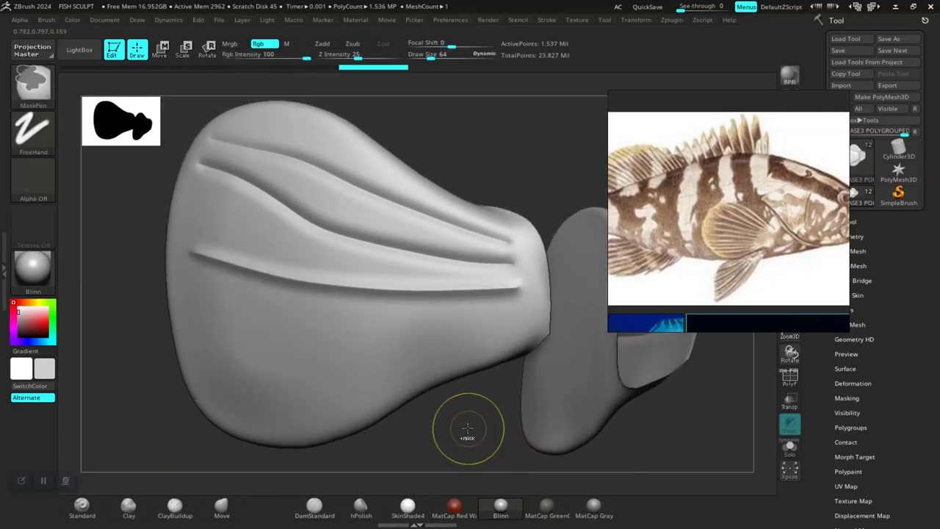
pyautogui.hotkey('ctrl', 'z')
pyautogui.hotkey('ctrl', 'z')
pyautogui.hotkey('ctrl', 'z')
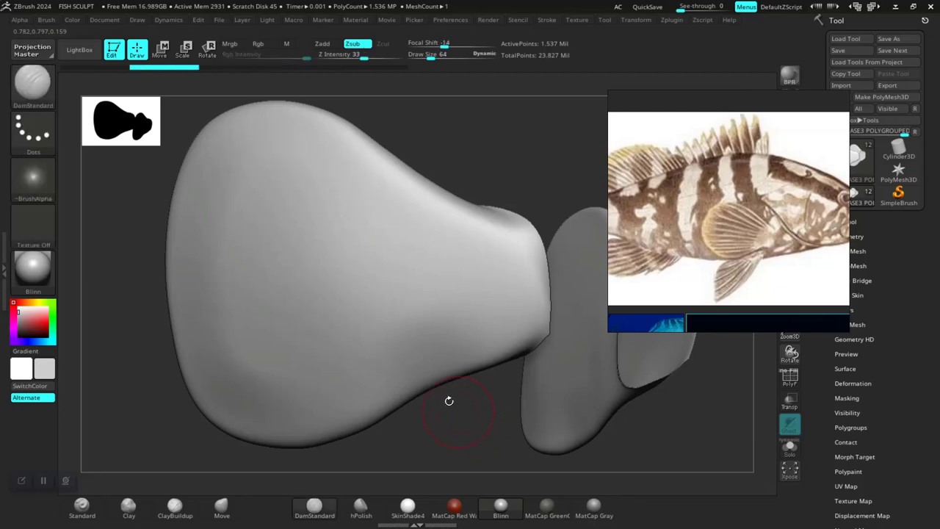
# Give the brush the Alpha 01 soft falloff and test a groove, then undo it
pyautogui.click(33, 178)
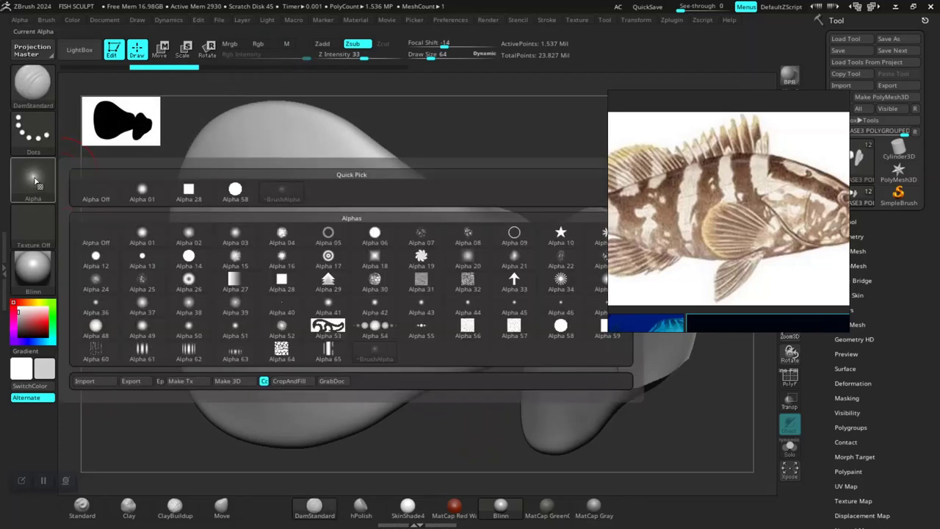
pyautogui.click(145, 197)
pyautogui.moveTo(500, 251); pyautogui.dragTo(300, 199)
pyautogui.keyDown('shift'); pyautogui.moveTo(457, 151); pyautogui.dragTo(444, 243); pyautogui.keyUp('shift')
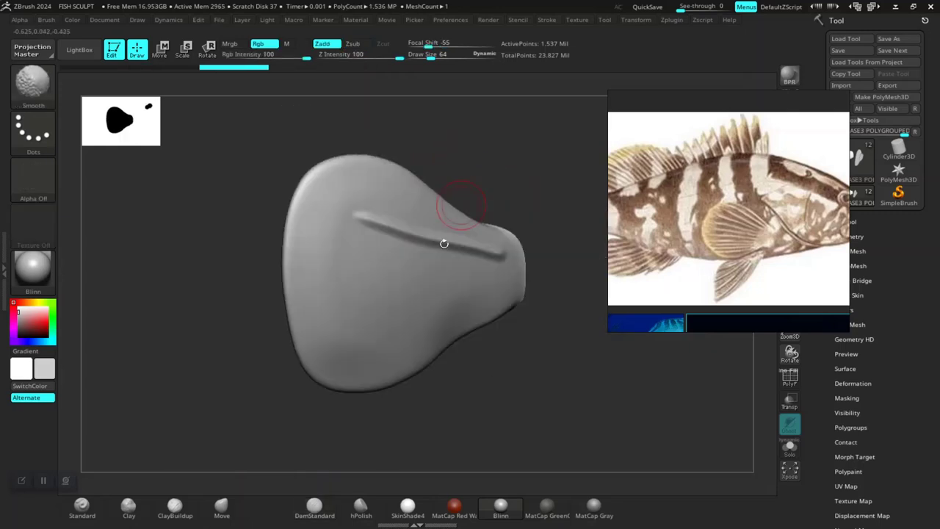
pyautogui.moveTo(446, 414); pyautogui.dragTo(455, 408)
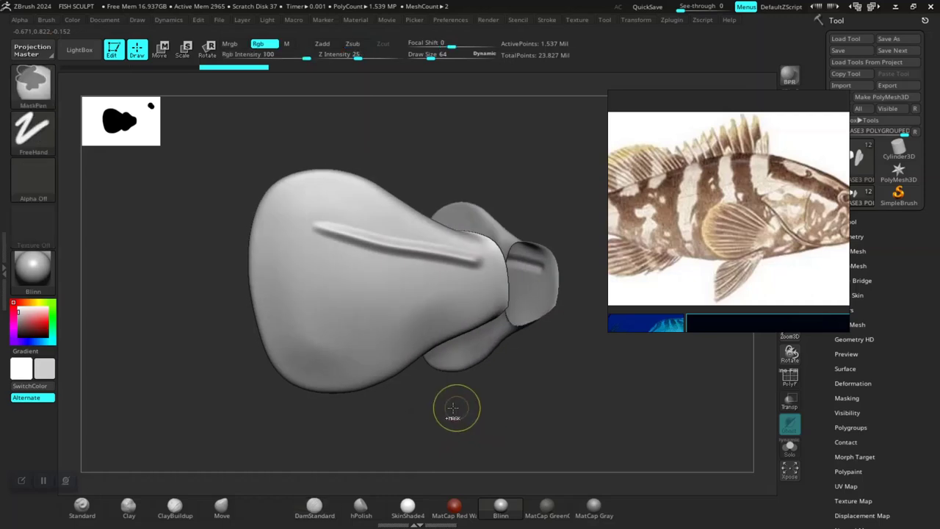
pyautogui.hotkey('ctrl', 'z')
# Carve four parallel ray grooves down the fin, undoing the lowest two
pyautogui.moveTo(476, 254); pyautogui.dragTo(376, 226)
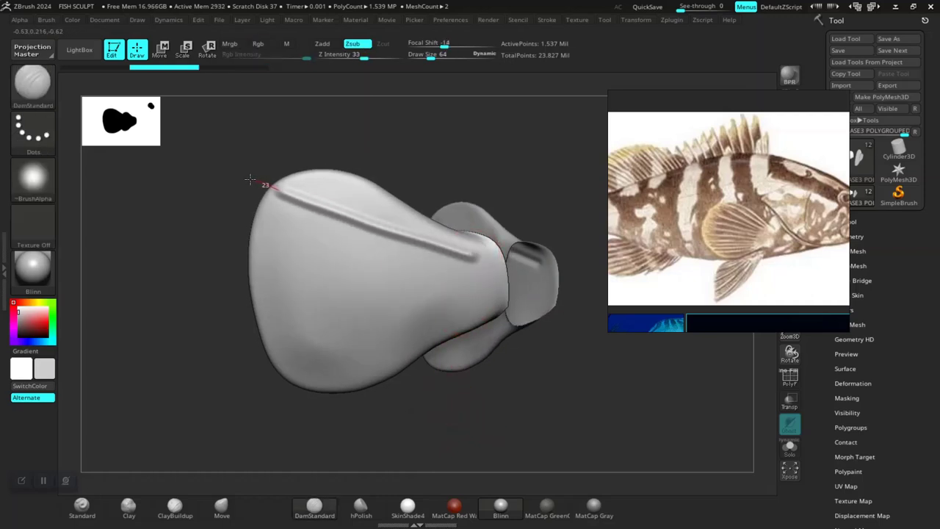
pyautogui.moveTo(480, 269)
pyautogui.mouseDown()
pyautogui.moveTo(398, 262)
pyautogui.moveTo(250, 213)
pyautogui.mouseUp()
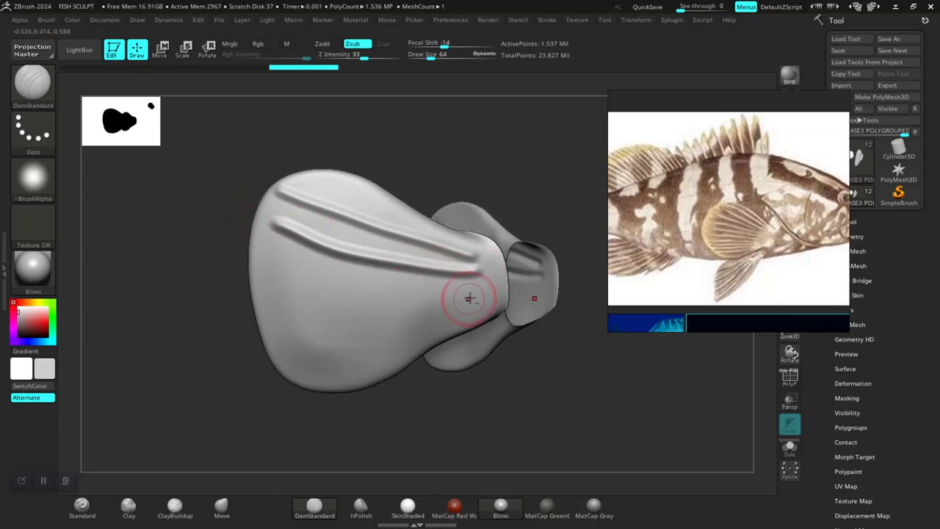
pyautogui.moveTo(437, 289); pyautogui.dragTo(246, 266)
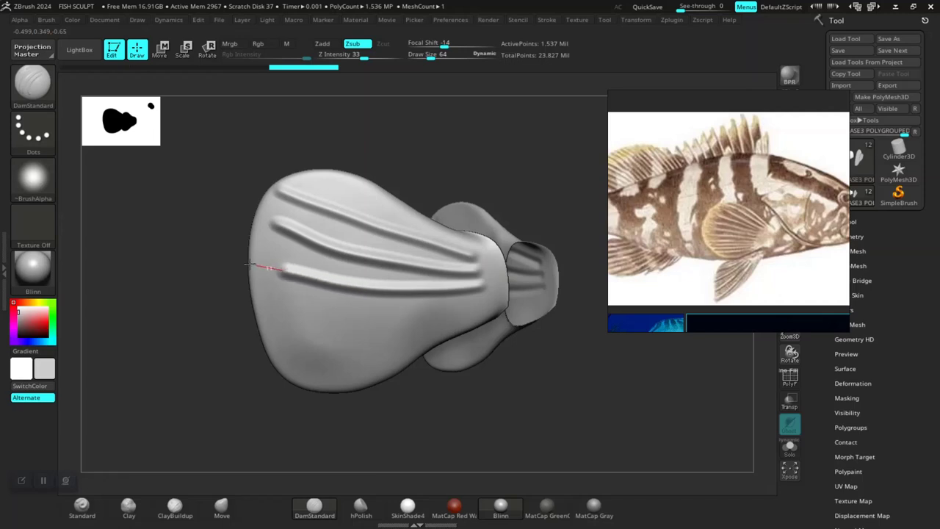
pyautogui.moveTo(505, 300); pyautogui.dragTo(244, 309)
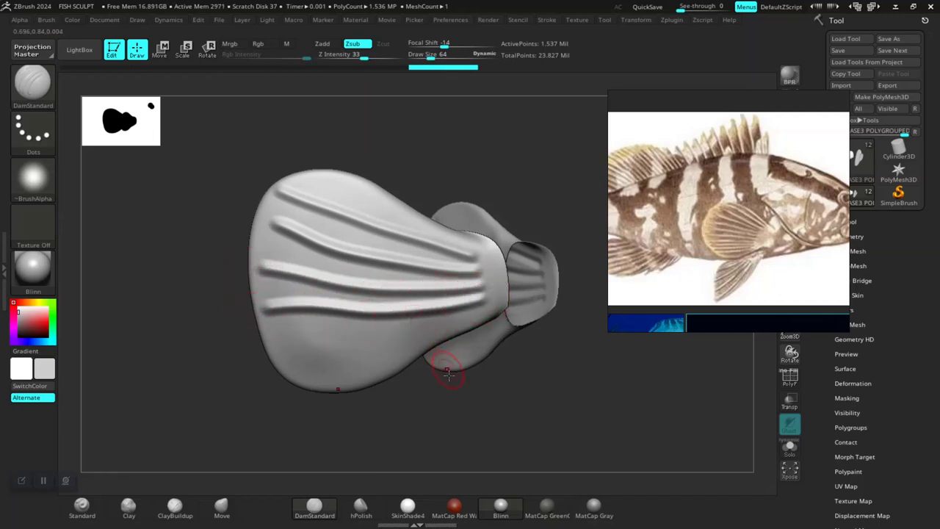
pyautogui.moveTo(441, 397); pyautogui.dragTo(424, 401)
pyautogui.hotkey('ctrl', 'z')
pyautogui.hotkey('ctrl', 'z')
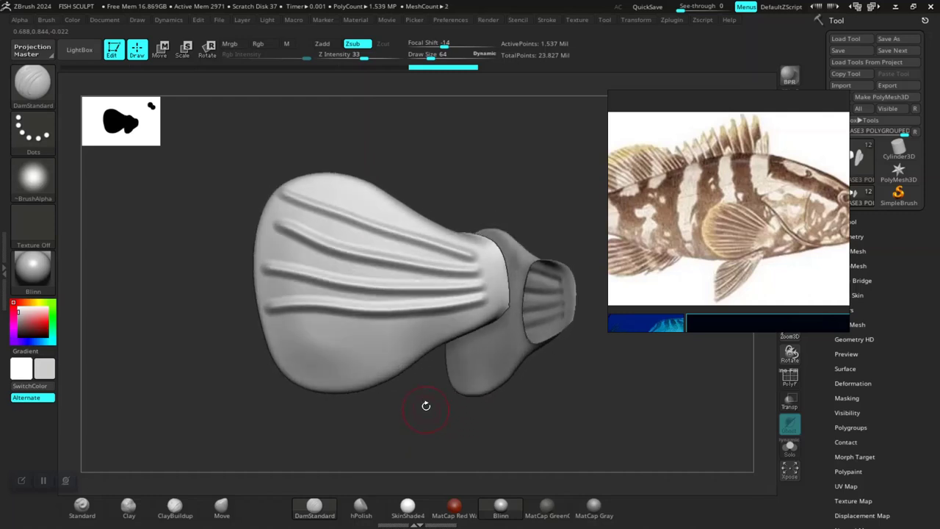
pyautogui.hotkey('ctrl', 'z')
pyautogui.hotkey('ctrl', 'z')
pyautogui.hotkey('ctrl', 'z')
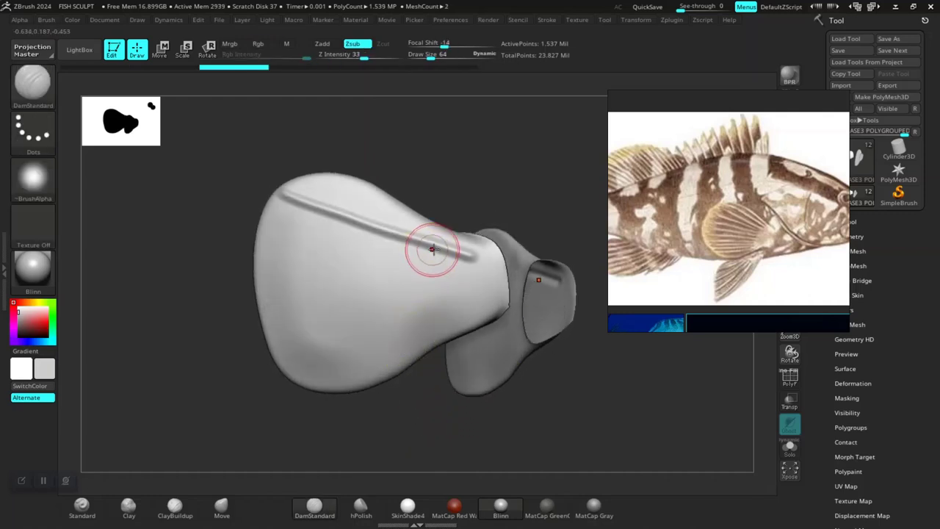
# Re-carve grooves below the top crease and along the lower fin, undoing stray ones
pyautogui.moveTo(430, 253); pyautogui.dragTo(252, 224)
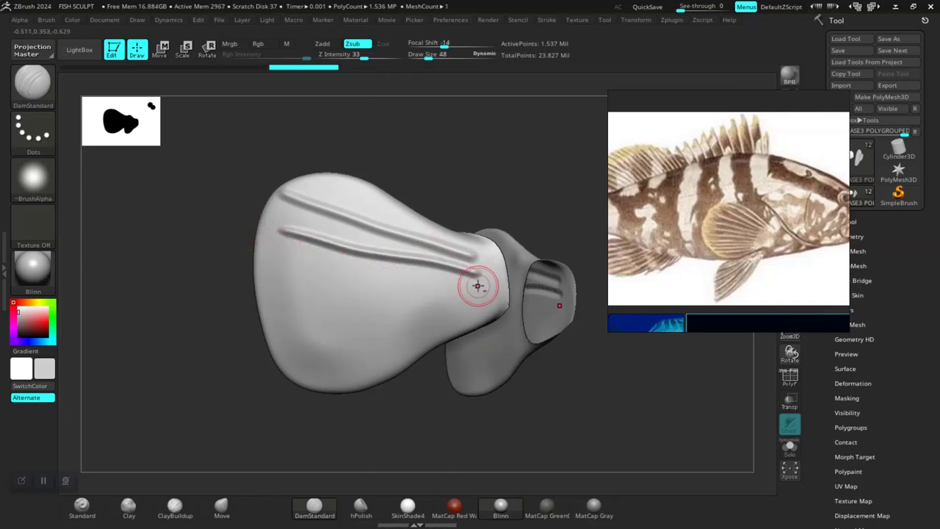
pyautogui.moveTo(476, 278); pyautogui.dragTo(271, 260)
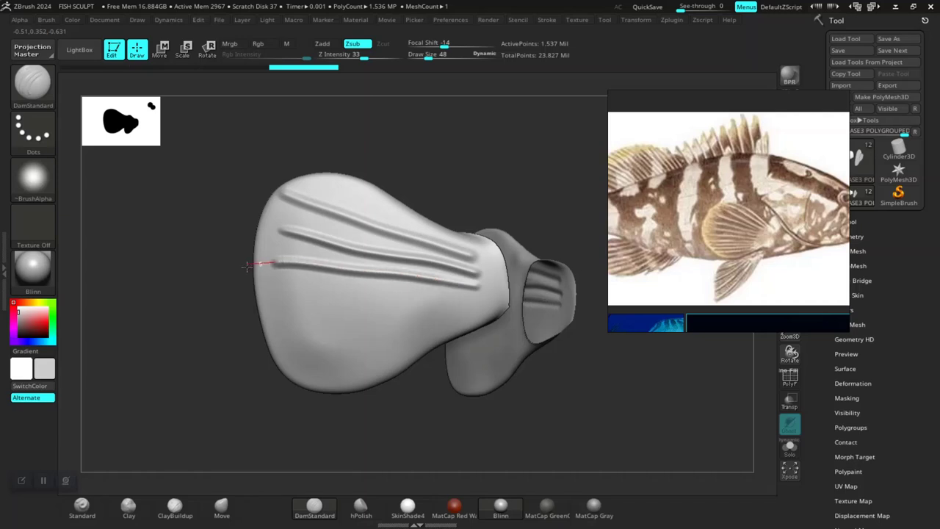
pyautogui.moveTo(479, 296); pyautogui.dragTo(273, 303)
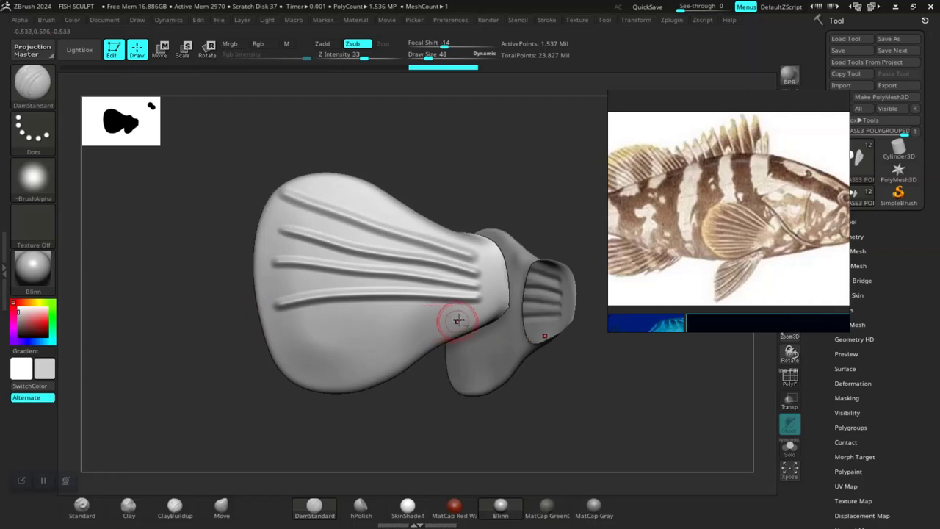
pyautogui.moveTo(477, 304)
pyautogui.mouseDown()
pyautogui.moveTo(321, 310)
pyautogui.moveTo(268, 326)
pyautogui.mouseUp()
pyautogui.moveTo(421, 330)
pyautogui.mouseDown()
pyautogui.moveTo(273, 346)
pyautogui.moveTo(261, 355)
pyautogui.mouseUp()
pyautogui.press('ctrl')
pyautogui.hotkey('ctrl', 'z')
pyautogui.press('alt')
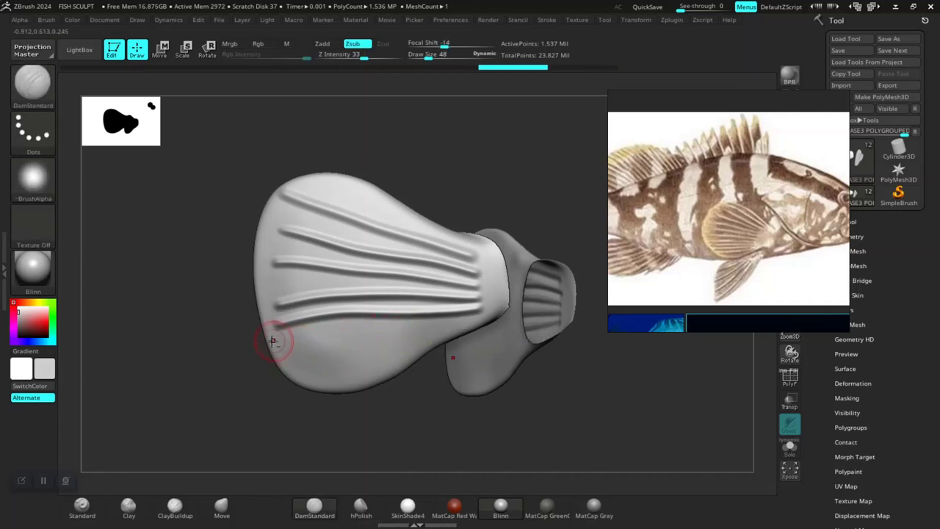
pyautogui.moveTo(327, 328)
pyautogui.mouseDown()
pyautogui.moveTo(455, 327)
pyautogui.moveTo(443, 342)
pyautogui.moveTo(325, 342)
pyautogui.moveTo(276, 357)
pyautogui.mouseUp()
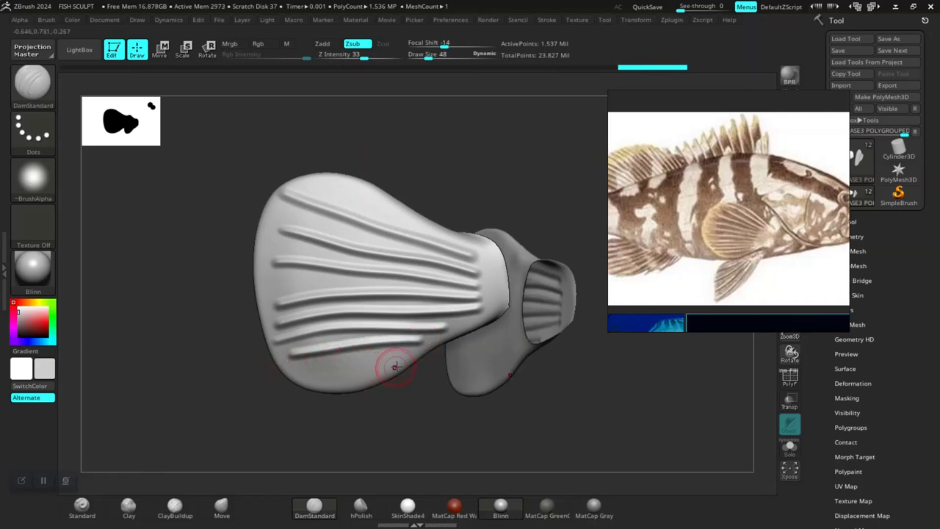
pyautogui.hotkey('ctrl', 'z')
pyautogui.hotkey('ctrl', 'z')
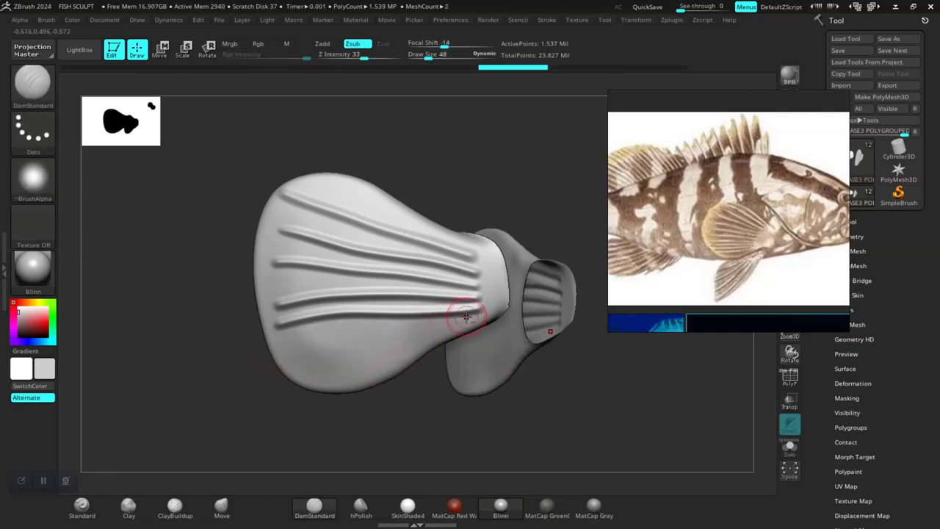
# Carve further grooves across the lower fin and view it from the side
pyautogui.moveTo(458, 321); pyautogui.dragTo(307, 331)
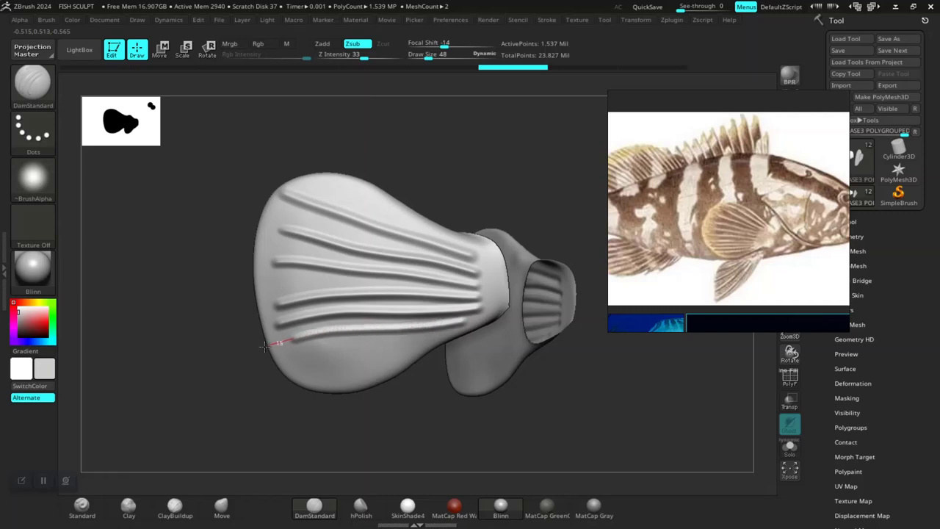
pyautogui.moveTo(260, 350); pyautogui.dragTo(258, 352)
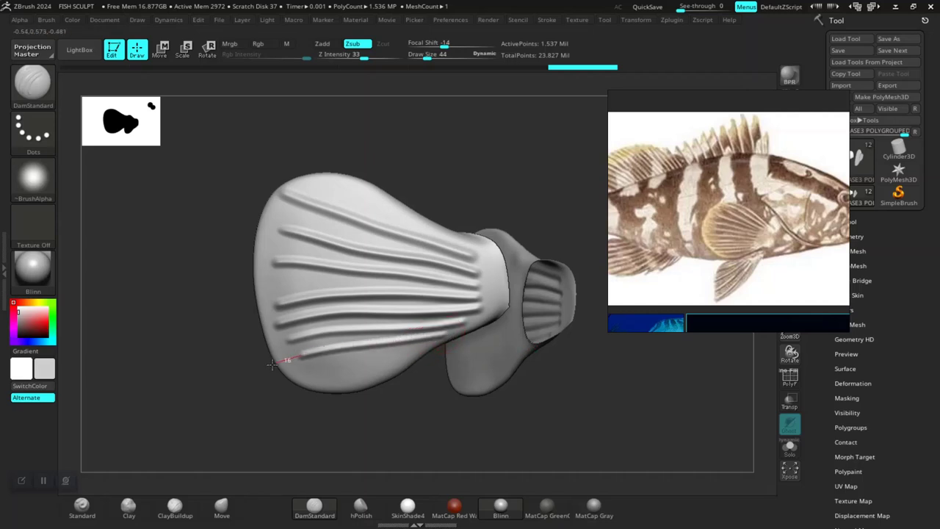
pyautogui.moveTo(272, 364); pyautogui.dragTo(273, 363)
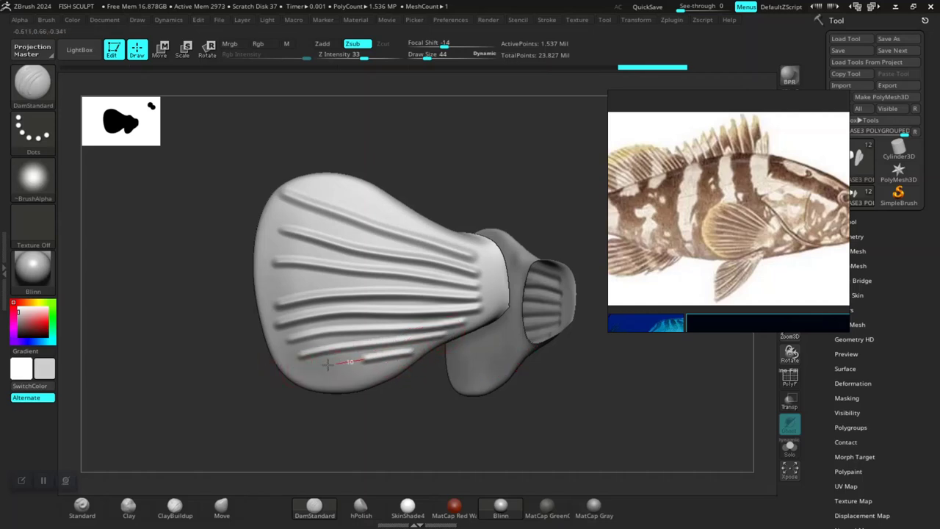
pyautogui.moveTo(270, 366); pyautogui.dragTo(361, 376)
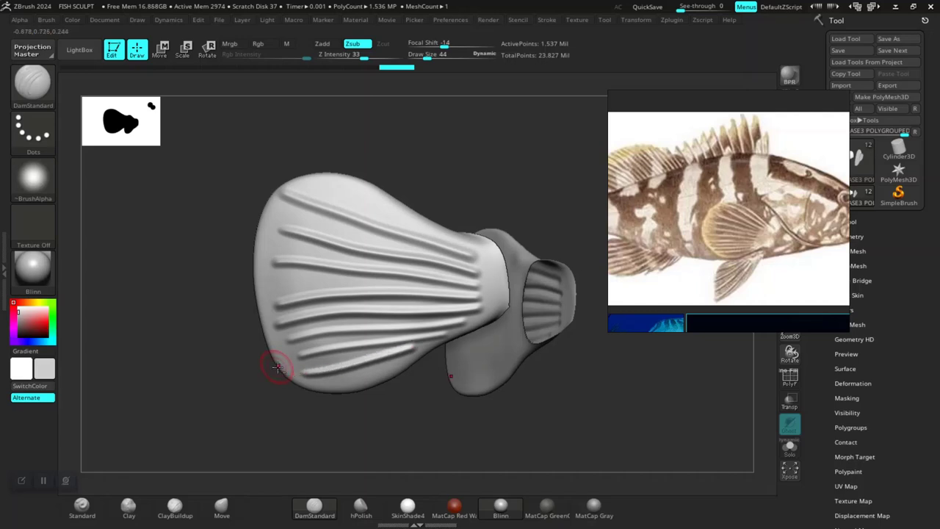
pyautogui.moveTo(202, 377)
pyautogui.mouseDown()
pyautogui.moveTo(325, 340)
pyautogui.moveTo(360, 358)
pyautogui.mouseUp()
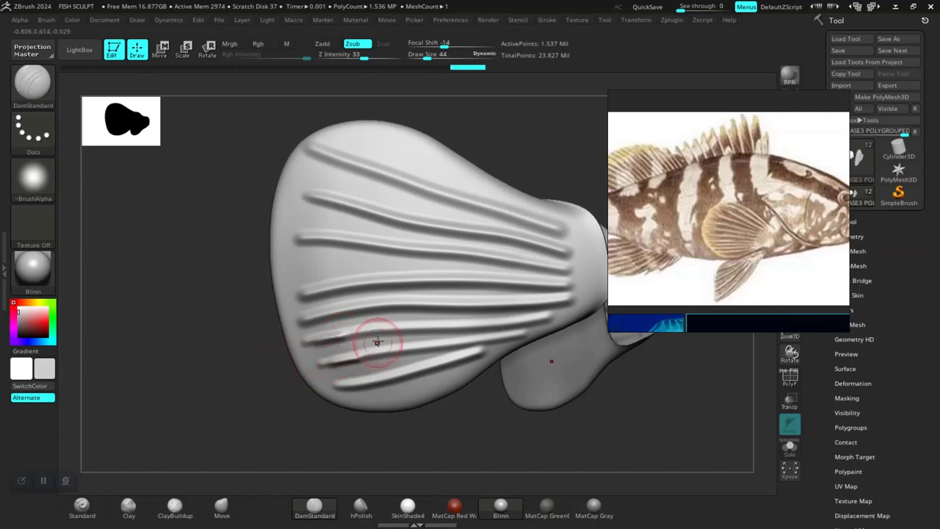
# Undo two stray grooves and shrink the Draw Size from 44 to 36
pyautogui.press('ctrl')
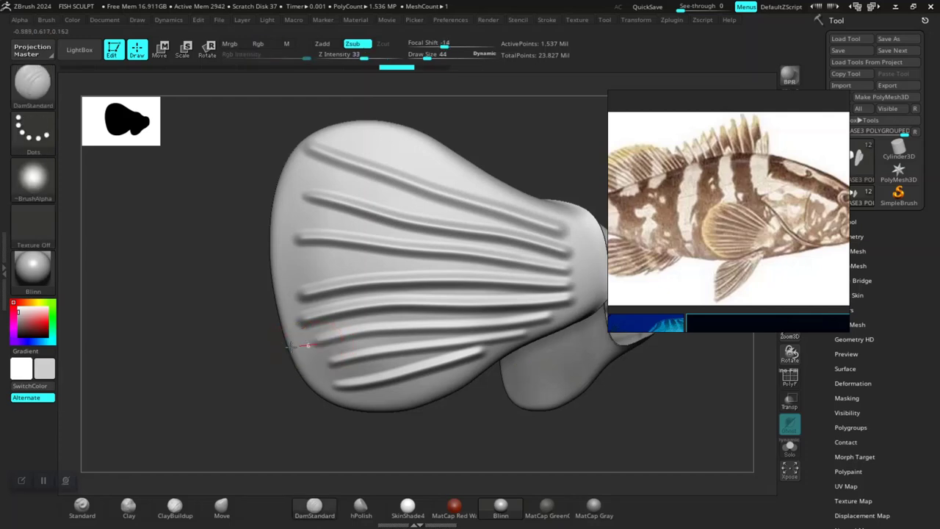
pyautogui.moveTo(276, 350)
pyautogui.mouseDown()
pyautogui.moveTo(287, 346)
pyautogui.moveTo(316, 369)
pyautogui.mouseUp()
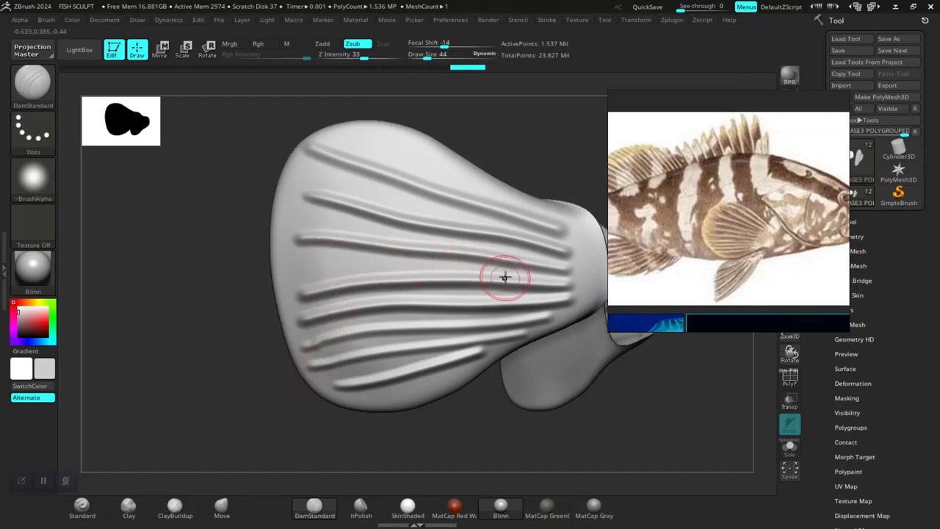
pyautogui.moveTo(519, 267)
pyautogui.mouseDown()
pyautogui.moveTo(285, 261)
pyautogui.moveTo(272, 250)
pyautogui.mouseUp()
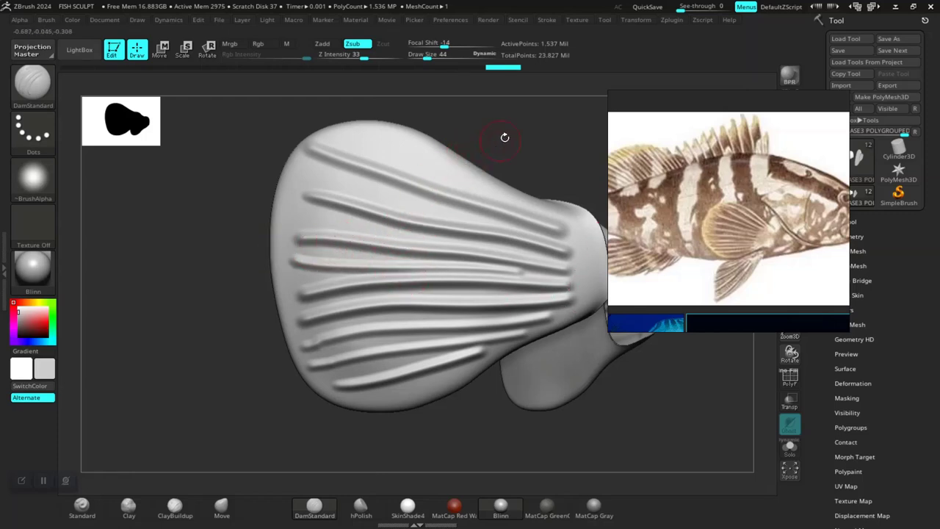
pyautogui.moveTo(504, 139); pyautogui.dragTo(467, 163)
pyautogui.press('ctrl')
pyautogui.hotkey('ctrl', 'z')
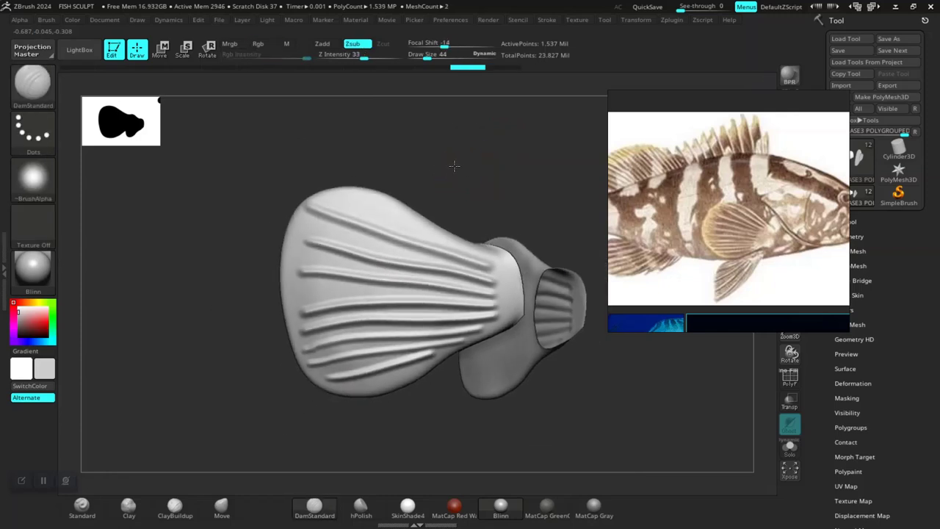
pyautogui.hotkey('ctrl', 'z')
pyautogui.press('[')
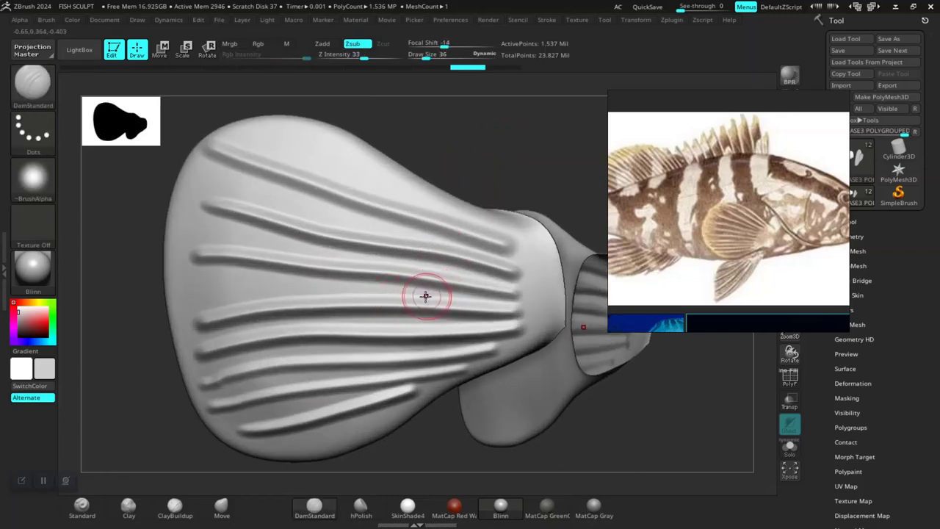
# Carve a long groove across the fin, smooth the top edge, and crease along it
pyautogui.moveTo(434, 293); pyautogui.dragTo(155, 270)
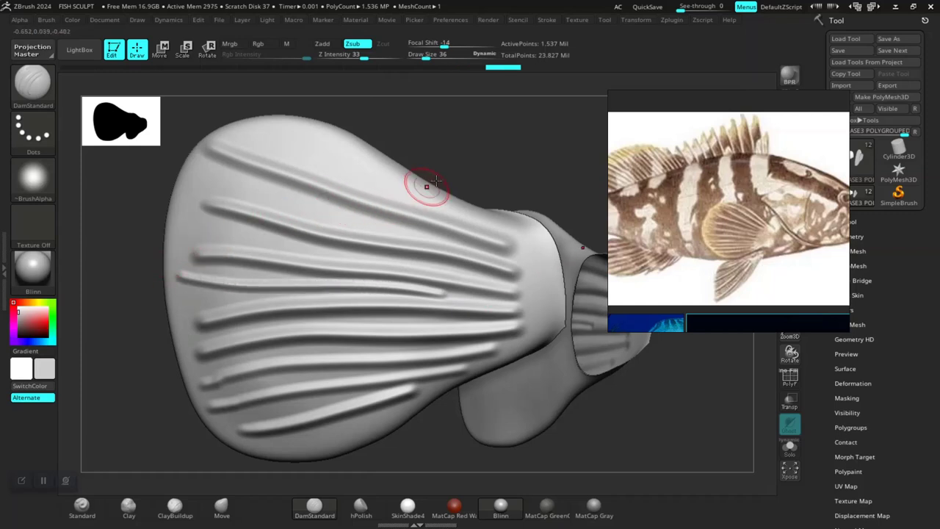
pyautogui.moveTo(430, 182)
pyautogui.mouseDown()
pyautogui.moveTo(470, 179)
pyautogui.moveTo(465, 206)
pyautogui.mouseUp()
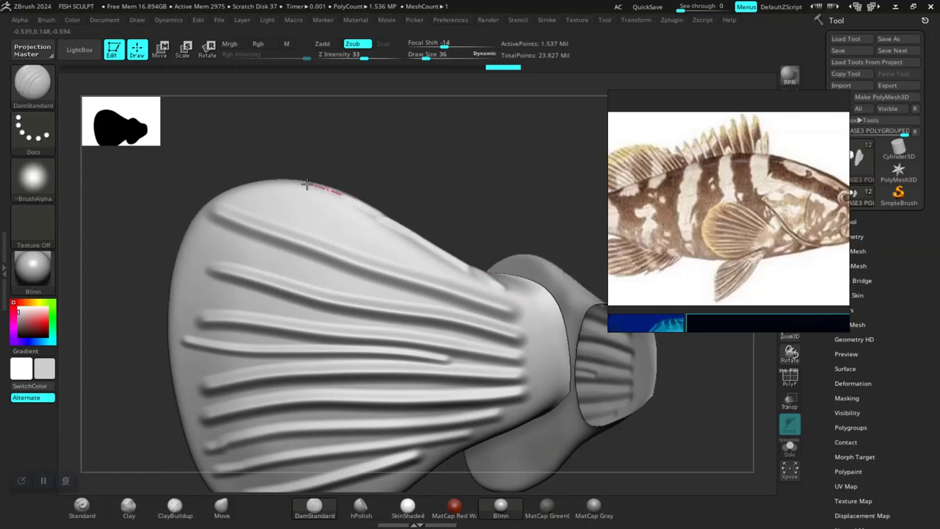
pyautogui.moveTo(309, 193)
pyautogui.keyDown('shift'); pyautogui.mouseDown()
pyautogui.moveTo(452, 268)
pyautogui.moveTo(386, 229)
pyautogui.mouseUp(); pyautogui.keyUp('shift')
pyautogui.moveTo(338, 203); pyautogui.dragTo(289, 182)
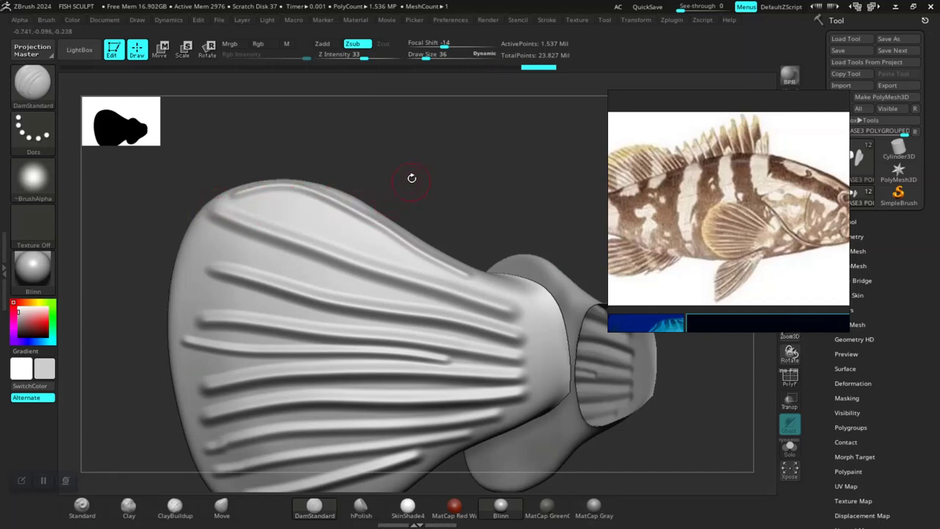
pyautogui.moveTo(411, 176); pyautogui.dragTo(446, 193)
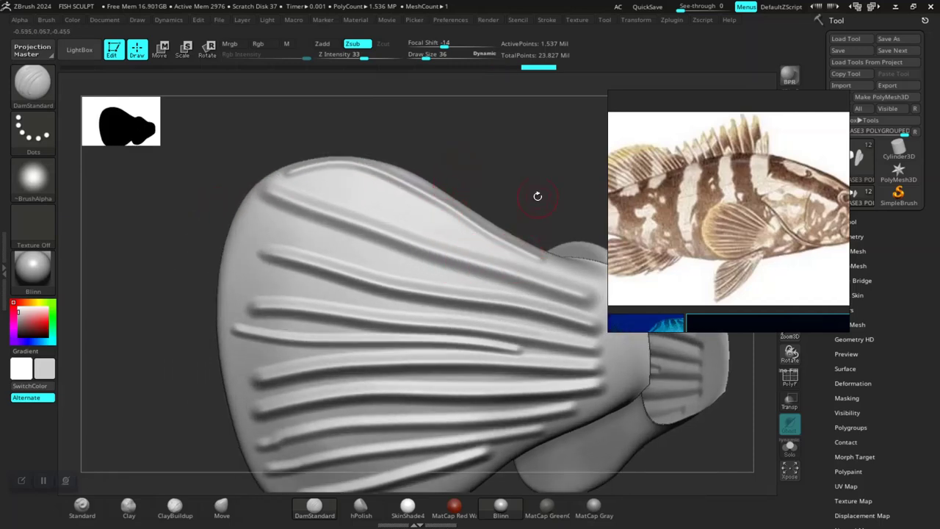
pyautogui.moveTo(536, 195); pyautogui.dragTo(525, 215)
pyautogui.moveTo(537, 261); pyautogui.dragTo(505, 248)
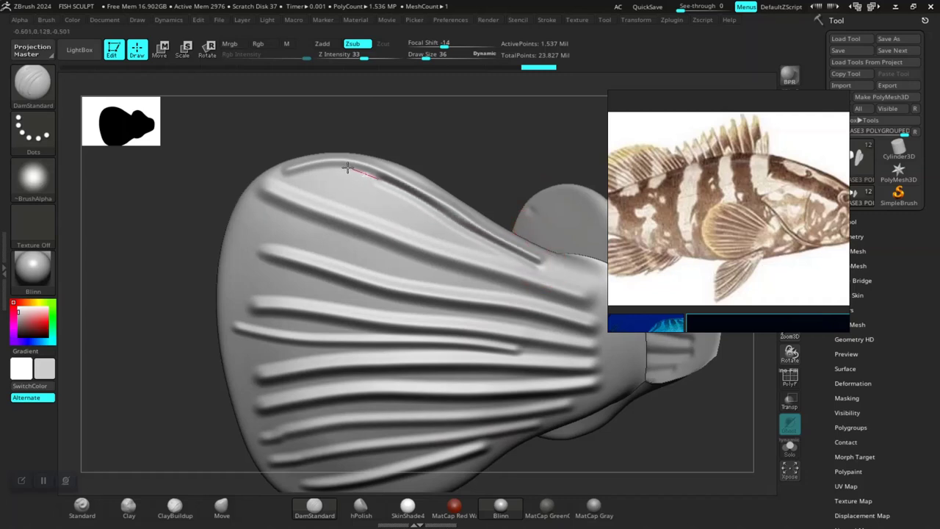
pyautogui.moveTo(301, 166); pyautogui.dragTo(310, 183)
# Carve two more grooves on the upper fin and check them from several angles
pyautogui.moveTo(419, 154); pyautogui.dragTo(485, 253)
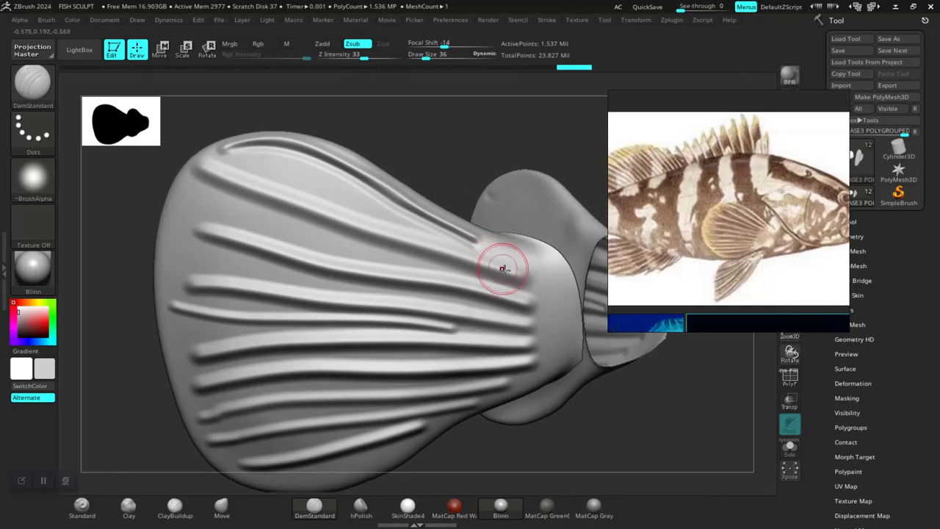
pyautogui.moveTo(522, 291); pyautogui.dragTo(497, 283)
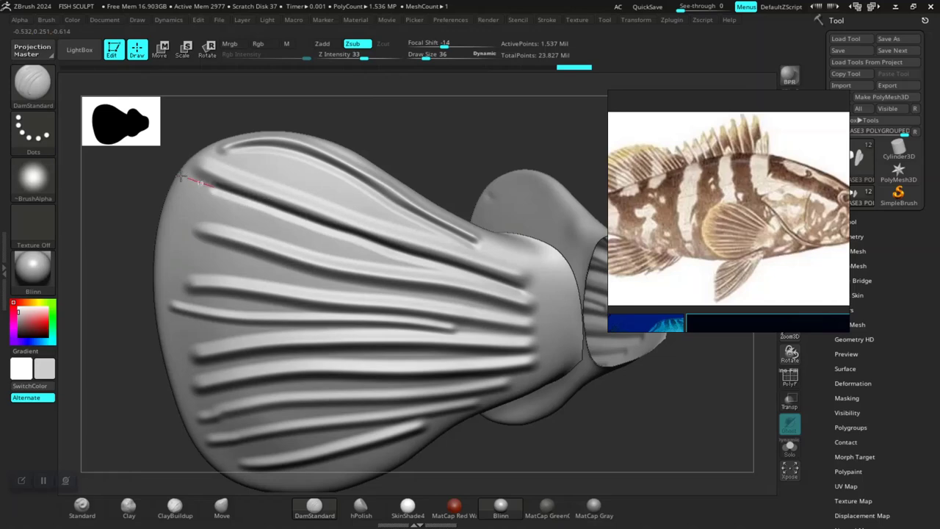
pyautogui.moveTo(430, 157); pyautogui.dragTo(451, 230)
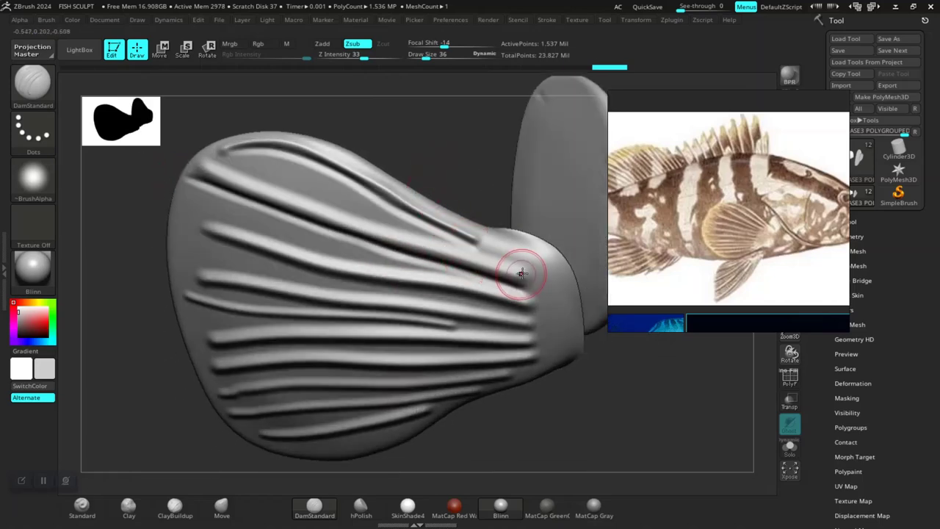
pyautogui.moveTo(521, 273); pyautogui.dragTo(467, 254)
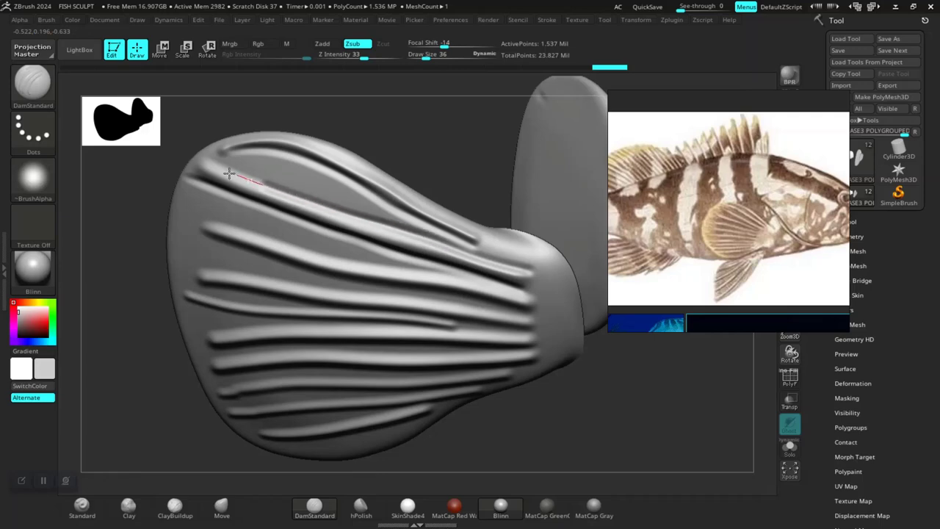
pyautogui.moveTo(504, 420); pyautogui.dragTo(532, 378)
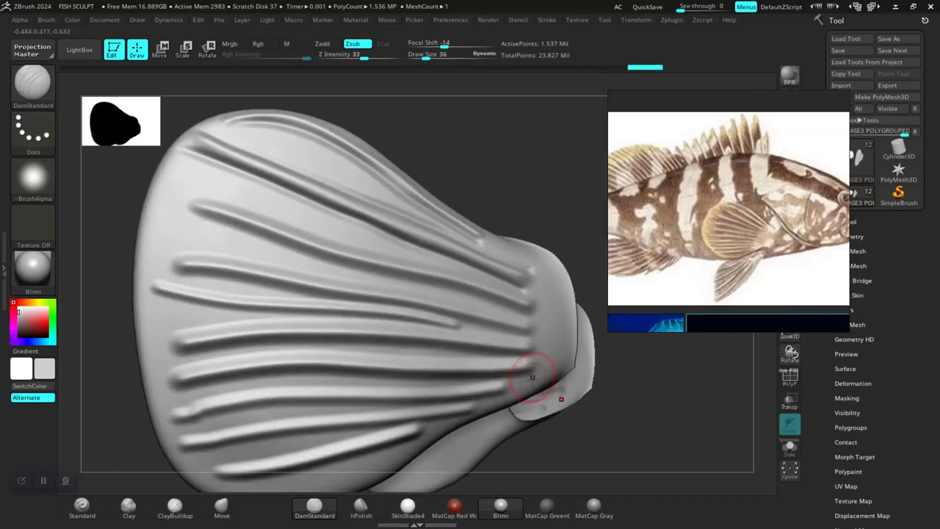
pyautogui.moveTo(526, 176); pyautogui.dragTo(495, 258)
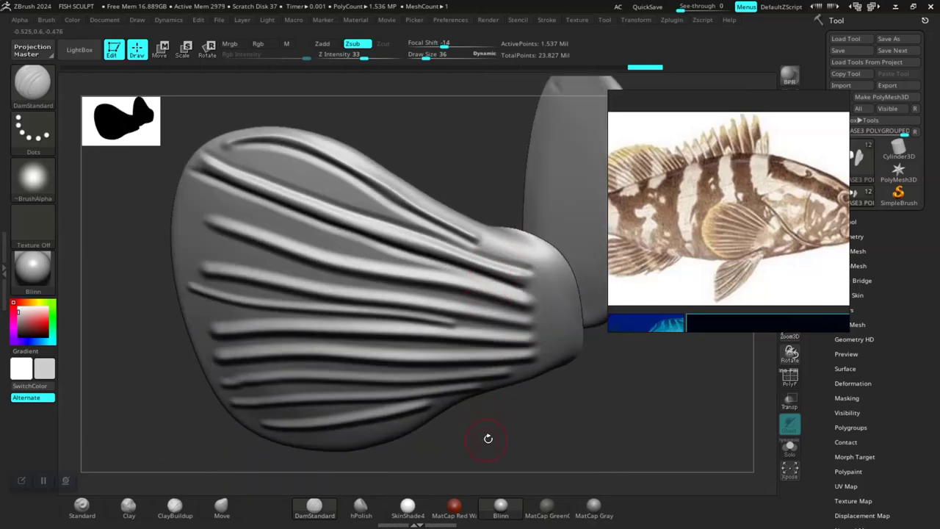
pyautogui.moveTo(487, 436)
pyautogui.mouseDown()
pyautogui.moveTo(464, 348)
pyautogui.moveTo(479, 392)
pyautogui.mouseUp()
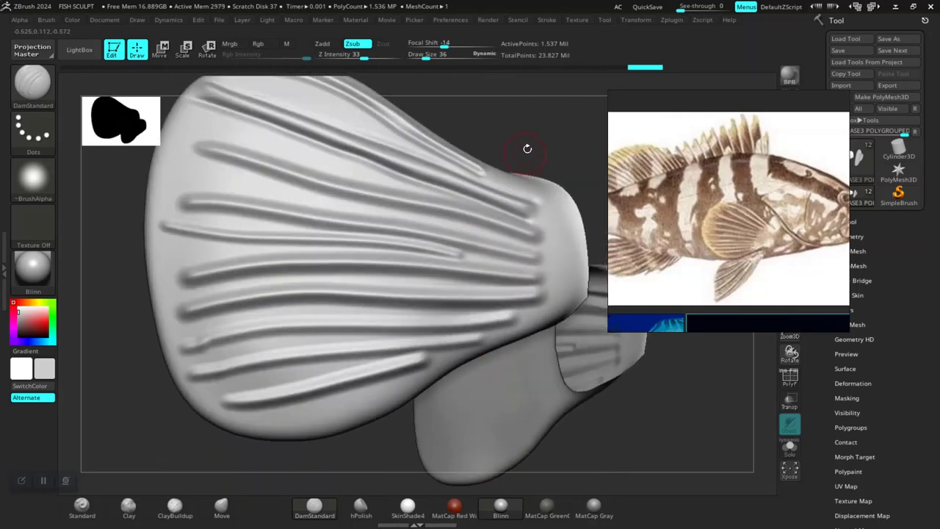
pyautogui.moveTo(528, 146); pyautogui.dragTo(484, 153)
pyautogui.moveTo(486, 202); pyautogui.dragTo(472, 161)
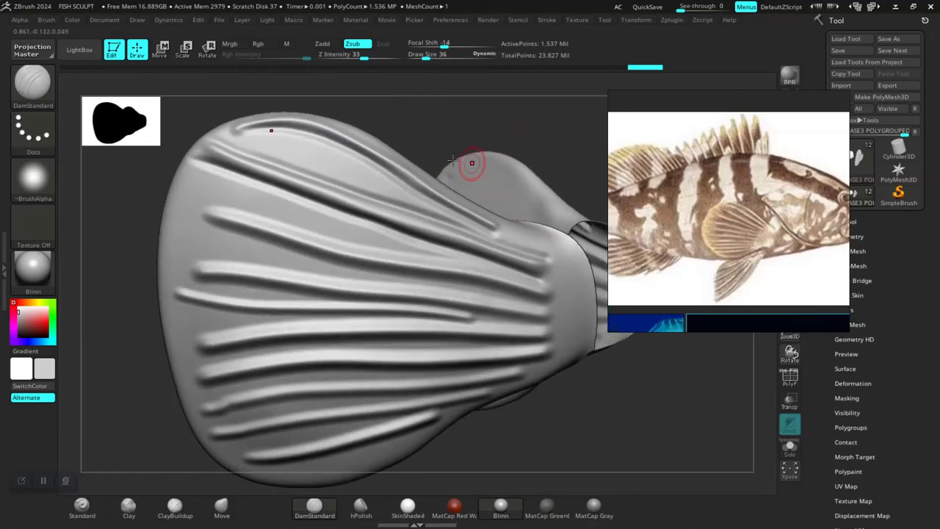
pyautogui.click(33, 177)
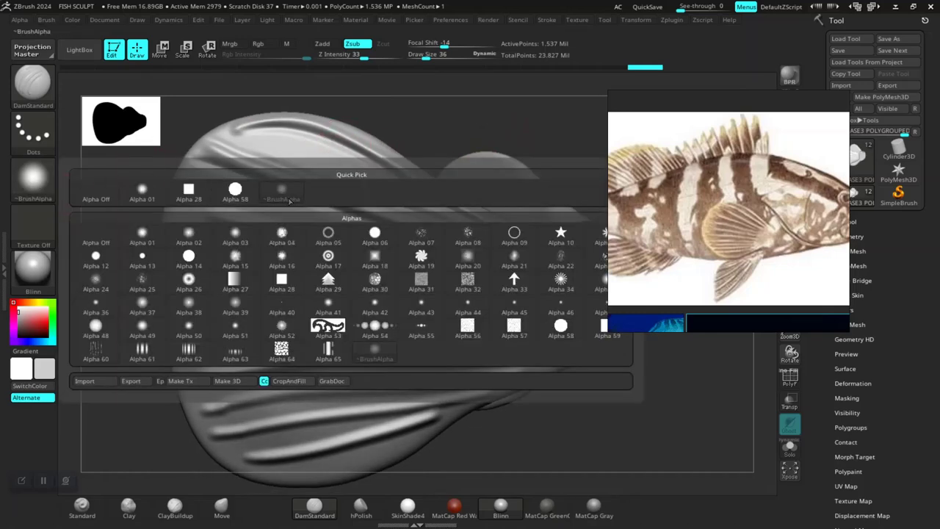
pyautogui.moveTo(468, 306)
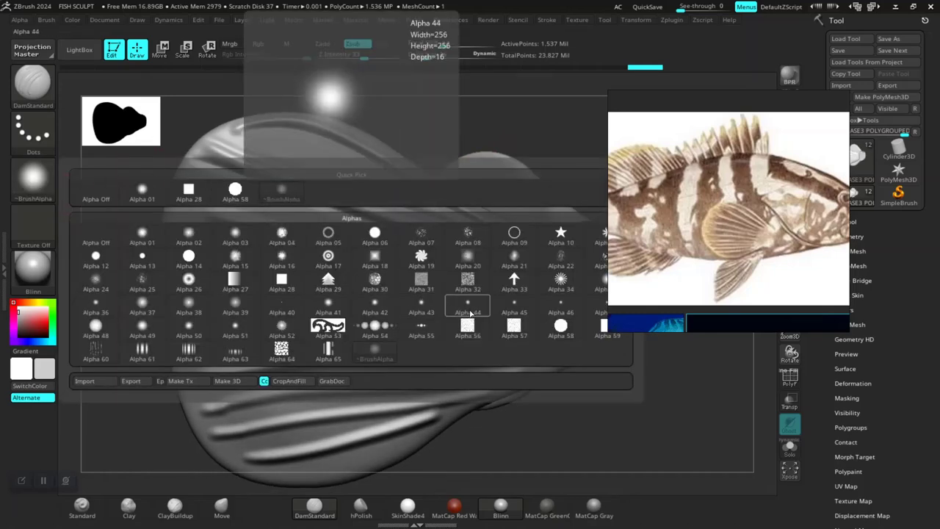
# Use the Alpha 45 soft dot for a thin groove across the upper fin, then pick another alpha
pyautogui.click(494, 309)
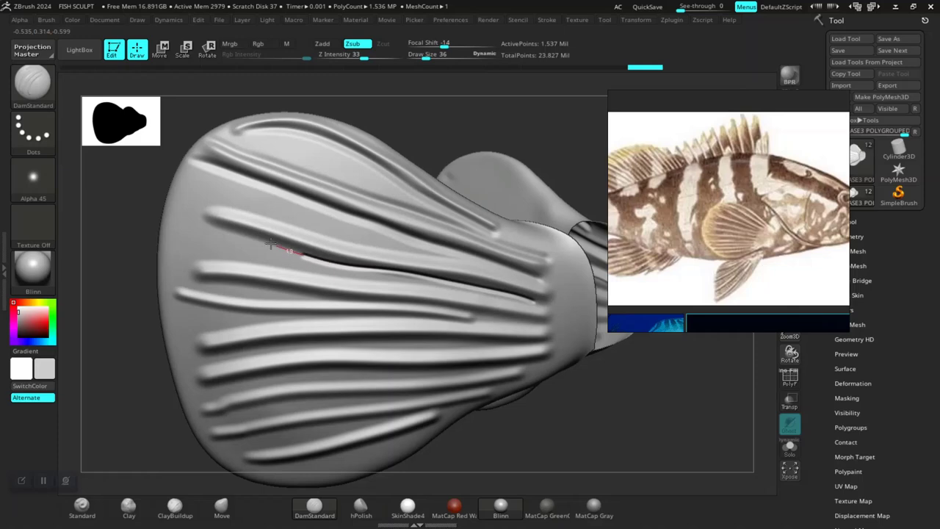
pyautogui.moveTo(203, 215); pyautogui.dragTo(299, 196)
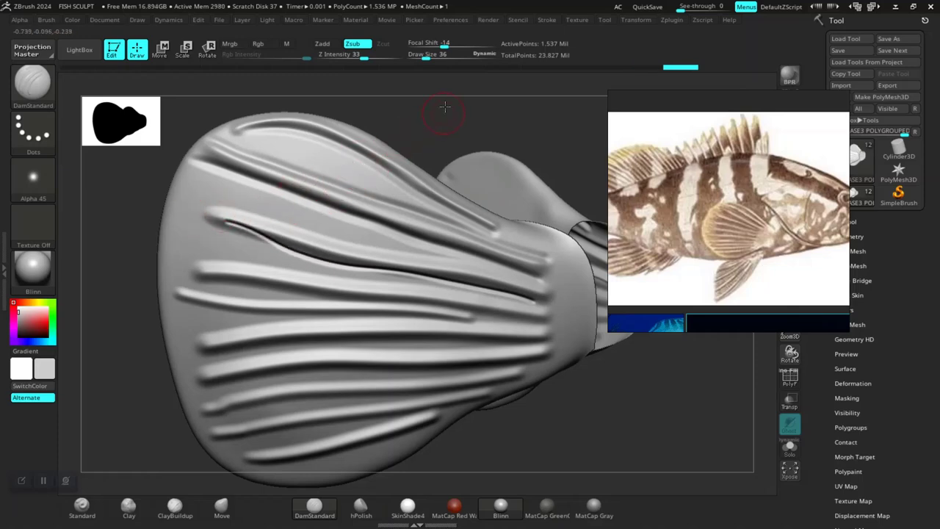
pyautogui.moveTo(440, 105)
pyautogui.mouseDown()
pyautogui.moveTo(446, 84)
pyautogui.moveTo(451, 157)
pyautogui.mouseUp()
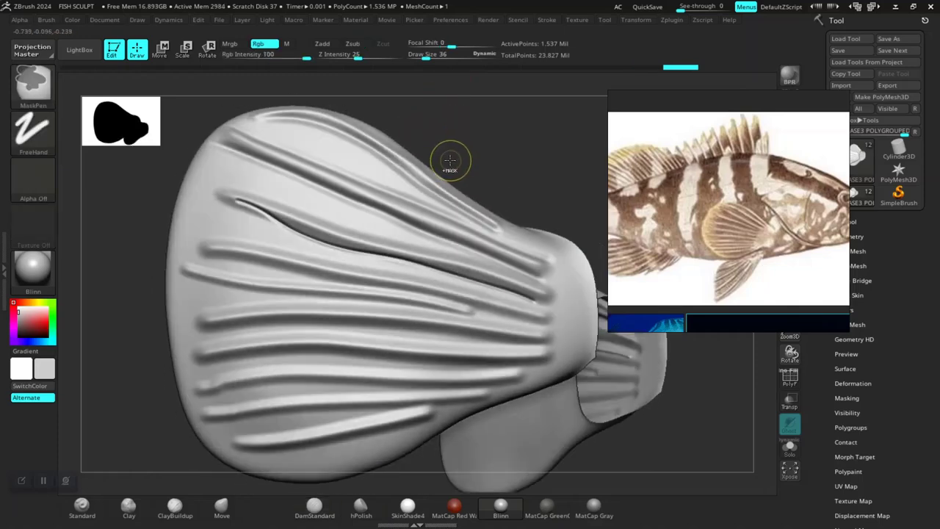
pyautogui.click(33, 177)
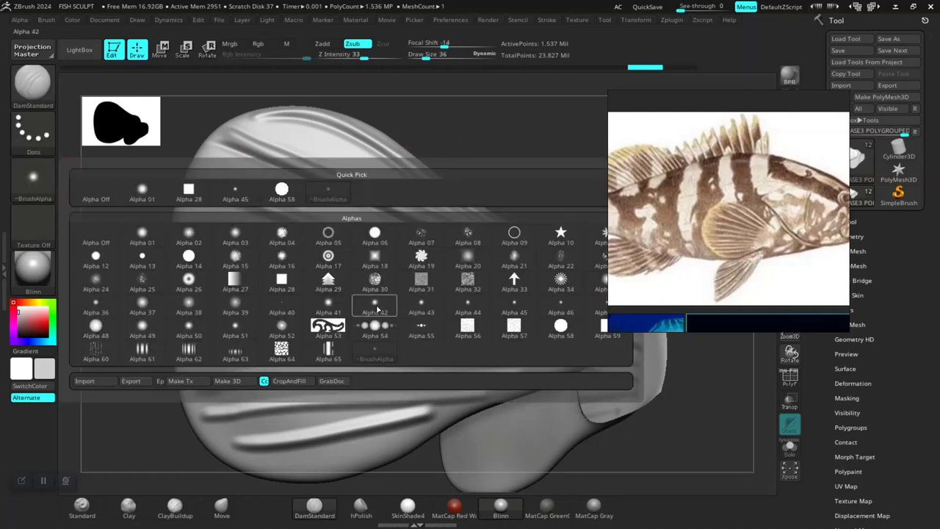
pyautogui.moveTo(375, 305)
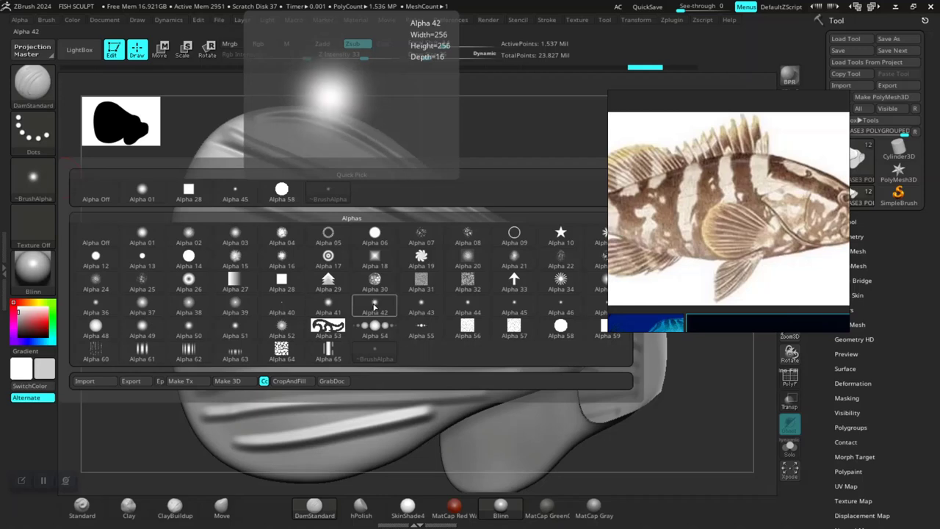
pyautogui.click(420, 309)
pyautogui.moveTo(457, 155); pyautogui.dragTo(478, 206, button='right')
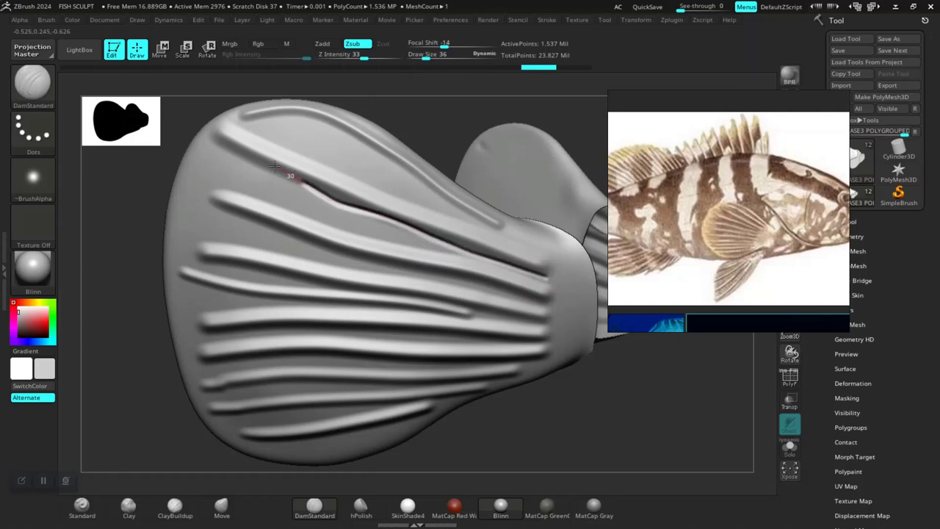
# Add two more ray grooves while checking the ribbed fin from several angles, then select Alpha 01
pyautogui.moveTo(263, 162); pyautogui.dragTo(246, 156)
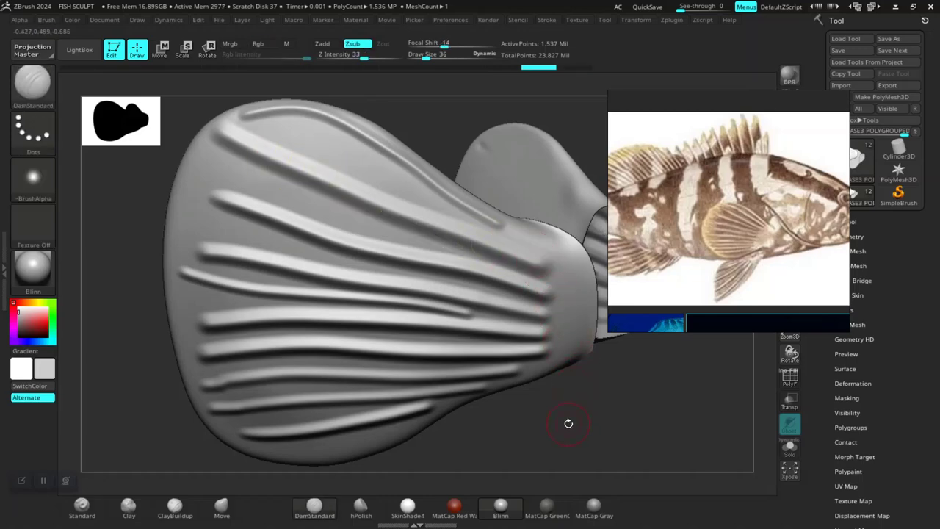
pyautogui.moveTo(566, 424); pyautogui.dragTo(535, 331)
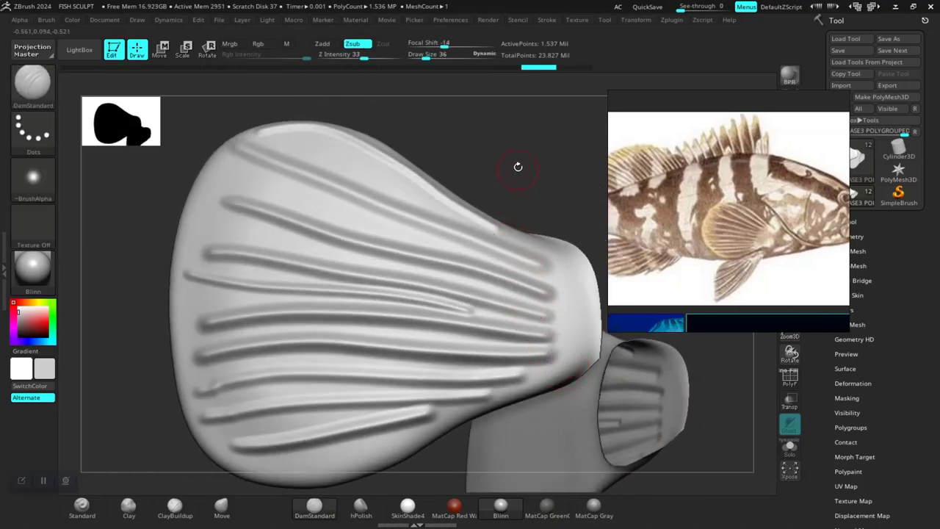
pyautogui.moveTo(516, 168); pyautogui.dragTo(523, 233)
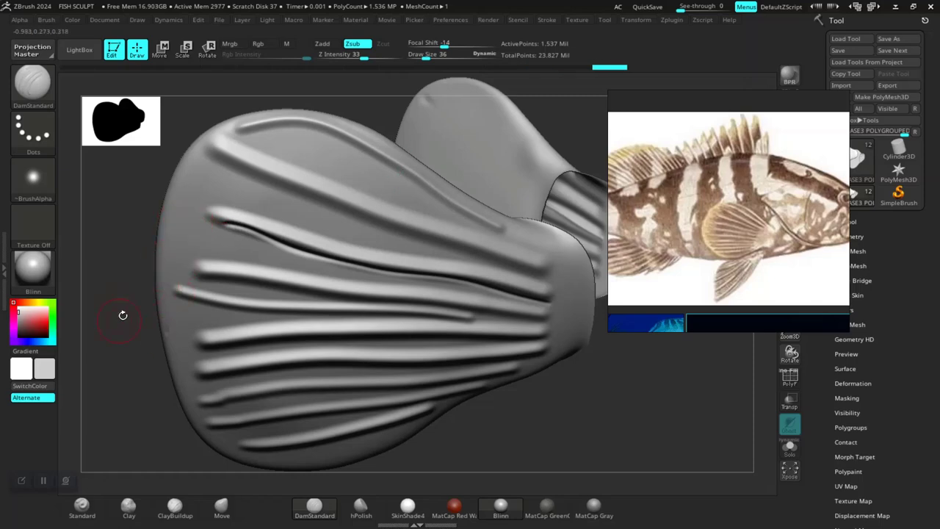
pyautogui.moveTo(122, 314); pyautogui.dragTo(136, 293)
pyautogui.moveTo(120, 331); pyautogui.dragTo(119, 294)
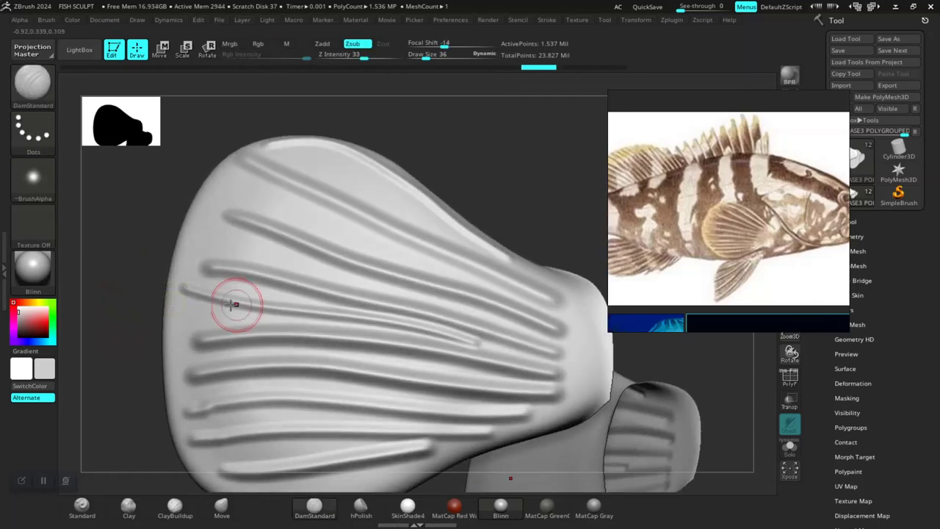
pyautogui.moveTo(550, 304); pyautogui.dragTo(527, 296)
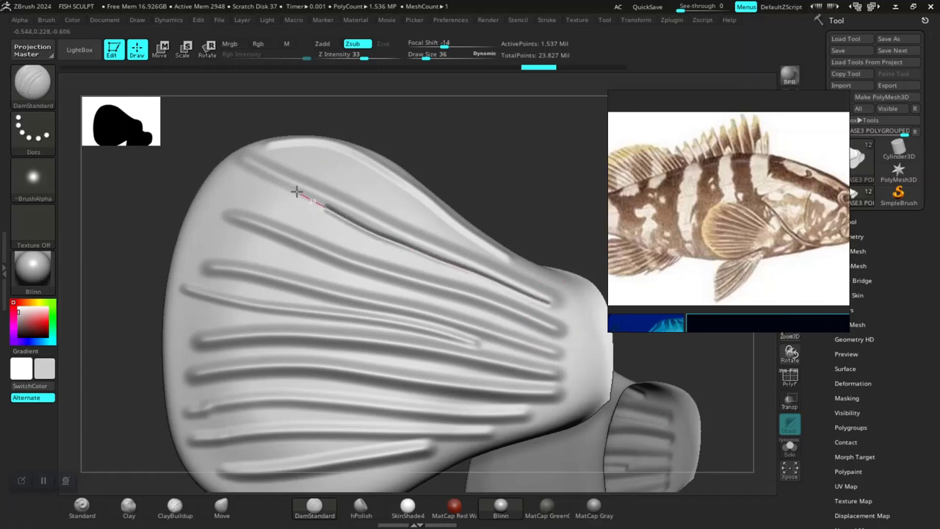
pyautogui.moveTo(192, 161)
pyautogui.mouseDown()
pyautogui.moveTo(434, 168)
pyautogui.moveTo(441, 137)
pyautogui.moveTo(506, 125)
pyautogui.moveTo(519, 245)
pyautogui.moveTo(467, 157)
pyautogui.moveTo(420, 281)
pyautogui.mouseUp()
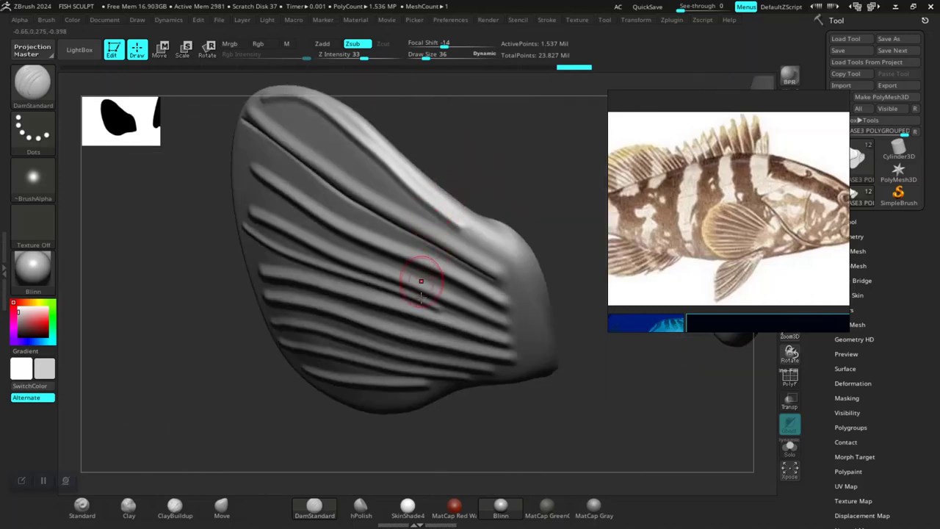
pyautogui.moveTo(224, 406); pyautogui.dragTo(336, 373)
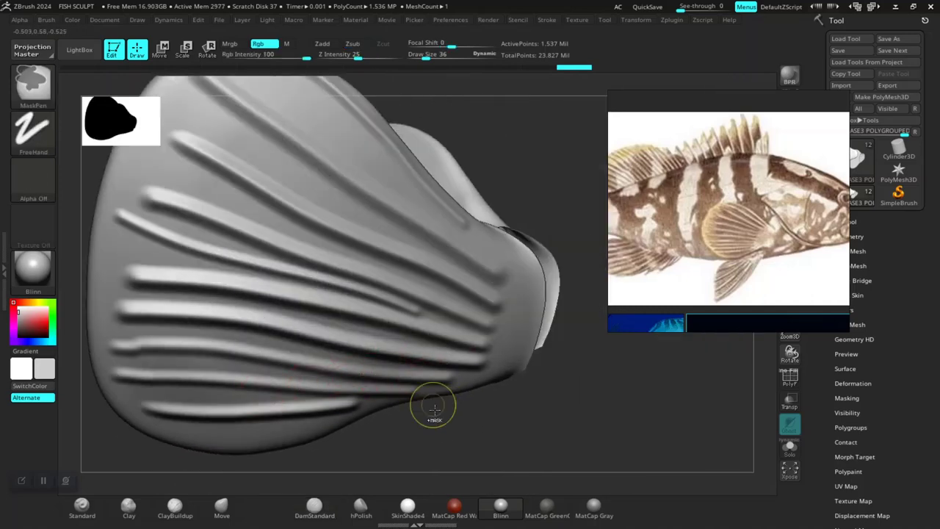
pyautogui.moveTo(430, 399)
pyautogui.mouseDown()
pyautogui.moveTo(461, 462)
pyautogui.moveTo(503, 453)
pyautogui.mouseUp()
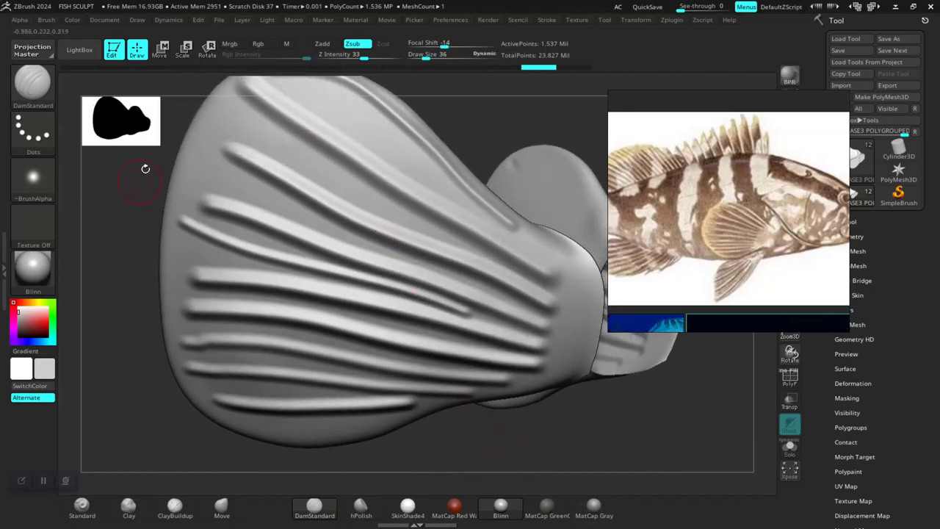
pyautogui.click(46, 182)
pyautogui.click(139, 189)
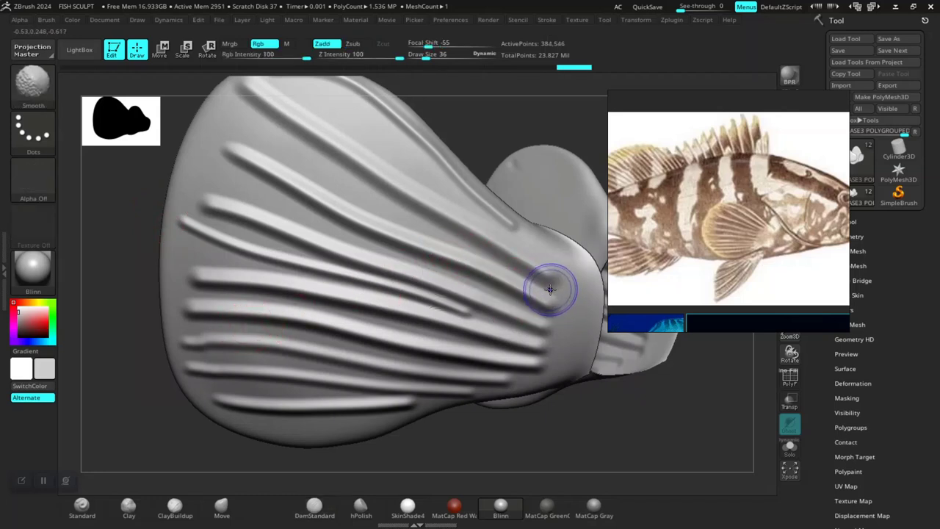
# Step down one subdivision level, frame the whole fin, and undo the last two fin grooves
pyautogui.hotkey('shift', 'd')
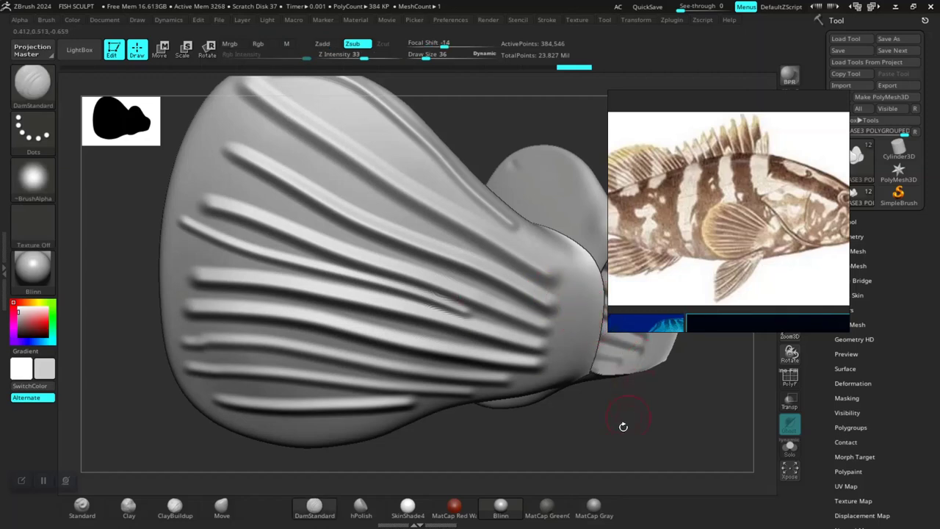
pyautogui.moveTo(623, 426)
pyautogui.keyDown('alt'); pyautogui.mouseDown()
pyautogui.moveTo(607, 430)
pyautogui.moveTo(560, 378)
pyautogui.moveTo(570, 418)
pyautogui.mouseUp(); pyautogui.keyUp('alt')
pyautogui.press('ctrl')
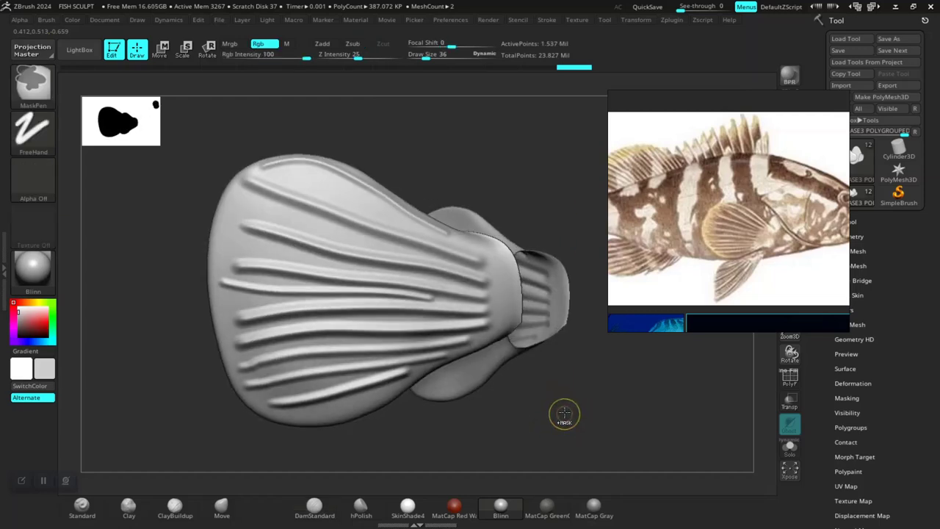
pyautogui.hotkey('ctrl', 'z')
pyautogui.hotkey('ctrl', 'z')
pyautogui.hotkey('ctrl', 'z')
pyautogui.hotkey('ctrl', 'z')
pyautogui.hotkey('ctrl', 'z')
pyautogui.hotkey('ctrl', 'z')
pyautogui.hotkey('ctrl', 'z')
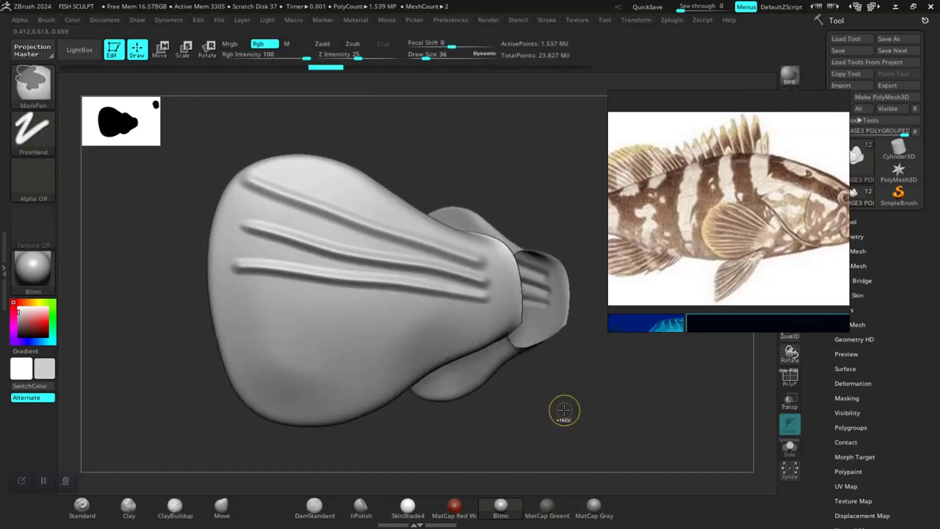
pyautogui.hotkey('ctrl', 'z')
pyautogui.hotkey('ctrl', 'z')
pyautogui.hotkey('ctrl', 'z')
# Undo the remaining three grooves and unhide the whole fish
pyautogui.moveTo(766, 245)
pyautogui.mouseDown()
pyautogui.moveTo(747, 235)
pyautogui.moveTo(714, 132)
pyautogui.mouseUp()
pyautogui.hotkey('ctrl', 'shift', 'z')
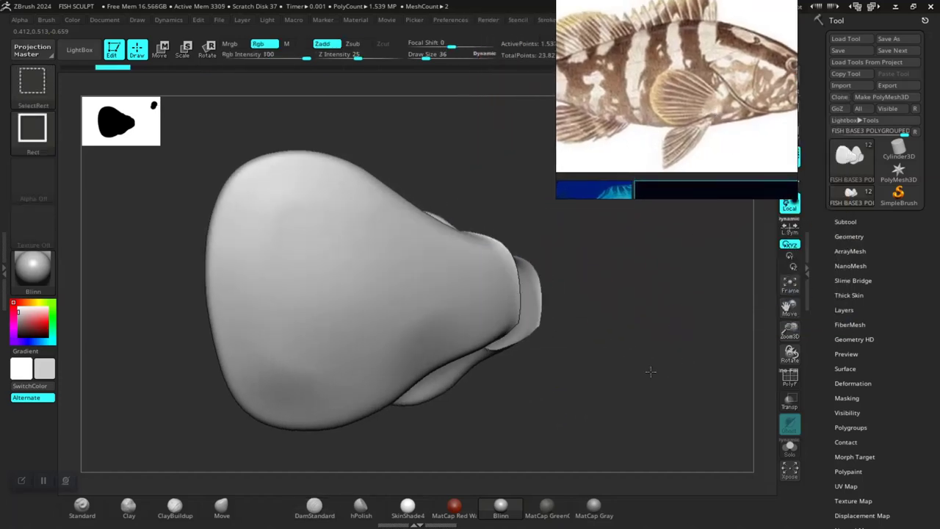
pyautogui.keyDown('ctrl'); pyautogui.keyDown('shift'); pyautogui.click(650, 371); pyautogui.keyUp('shift'); pyautogui.keyUp('ctrl')
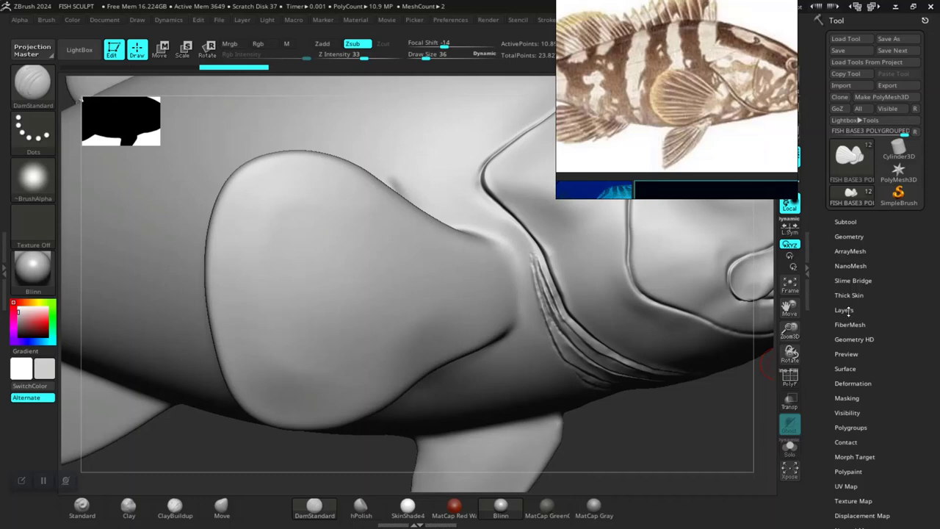
# In Tool > Layers, add a new sculpt layer and name it SIDE FIN 1
pyautogui.click(844, 310)
pyautogui.moveTo(705, 436); pyautogui.dragTo(556, 321)
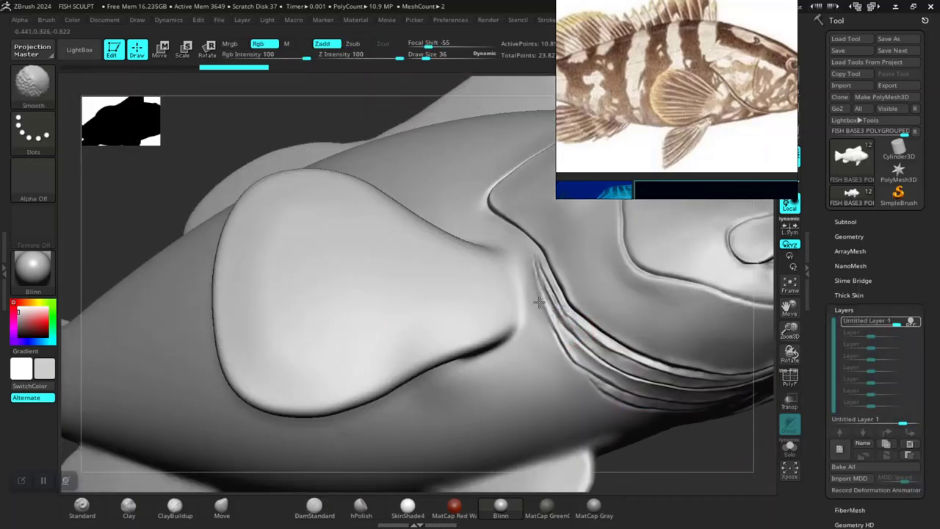
pyautogui.keyDown('shift'); pyautogui.moveTo(551, 316); pyautogui.dragTo(692, 437); pyautogui.keyUp('shift')
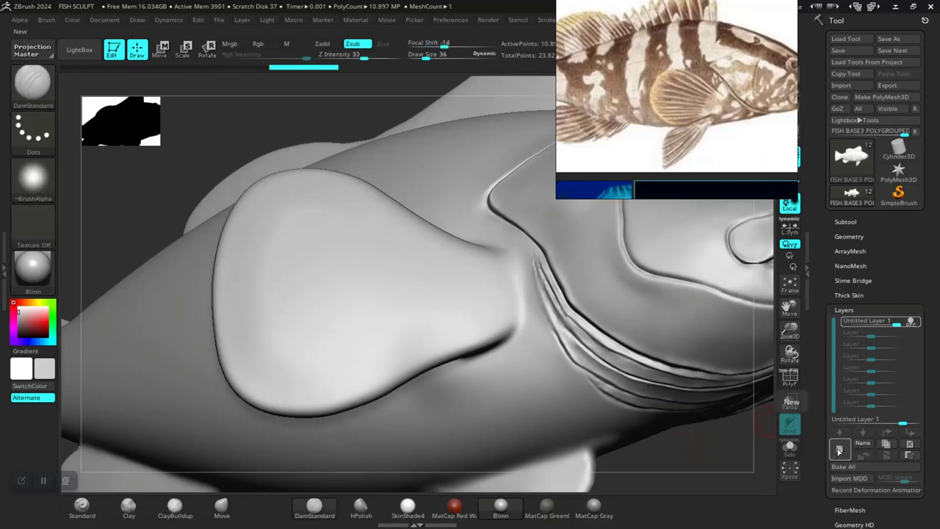
pyautogui.click(866, 411)
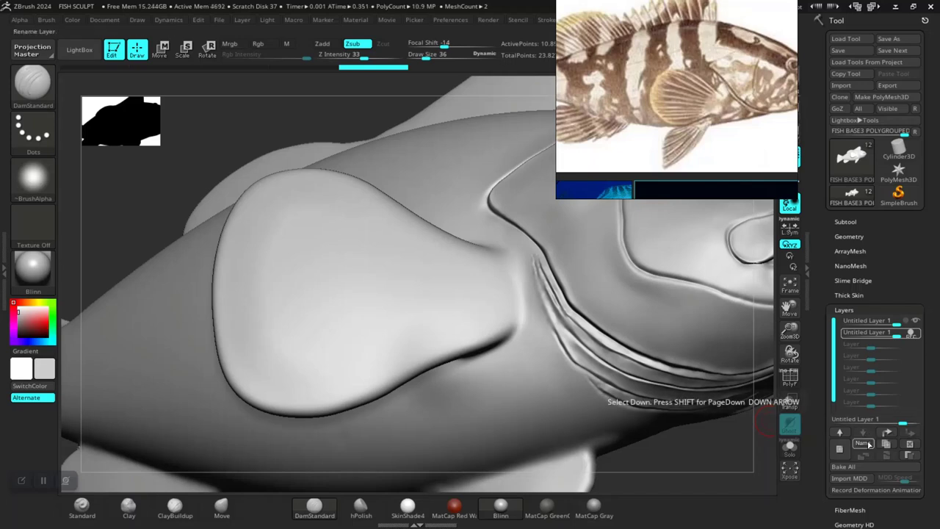
pyautogui.click(865, 445)
pyautogui.write('SIDE FIN')
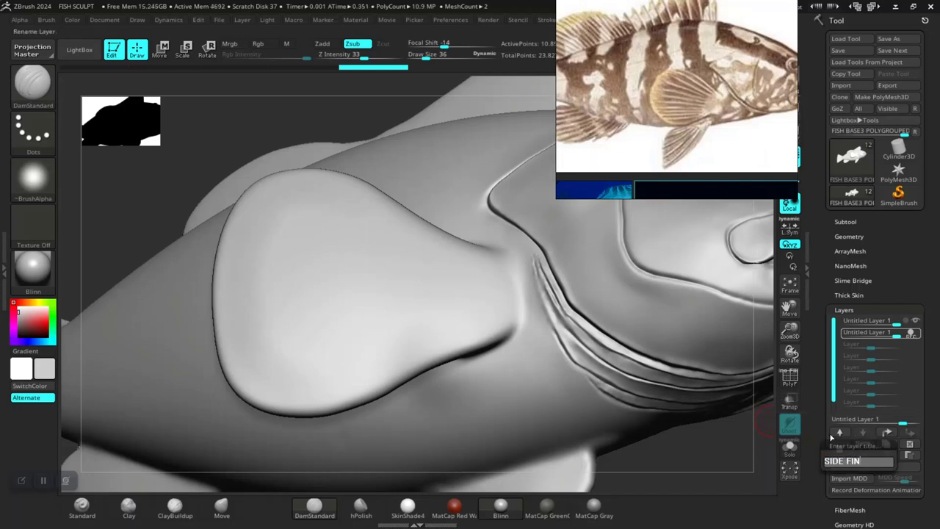
pyautogui.press('Return')
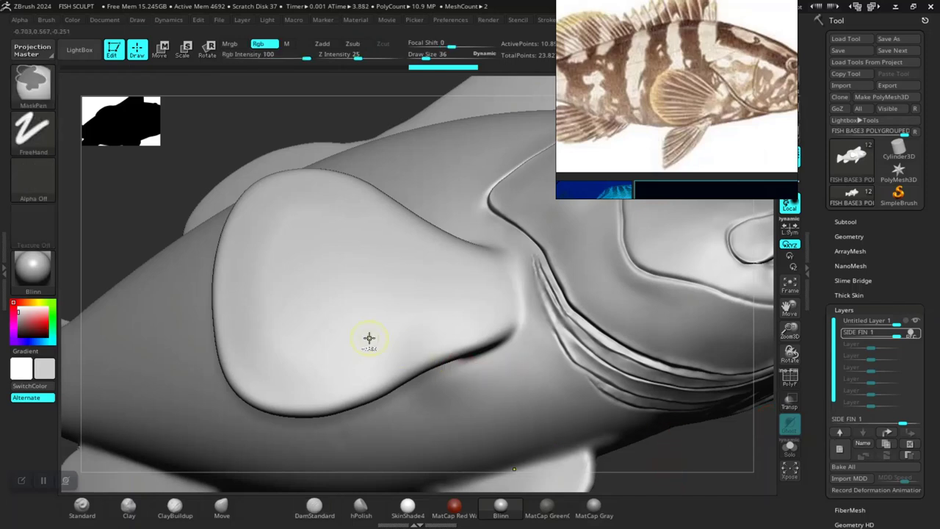
# Carve a DamStandard crease along the fin–body junction and the fin's lower edge
pyautogui.keyDown('ctrl'); pyautogui.keyDown('shift'); pyautogui.click(508, 424); pyautogui.keyUp('shift'); pyautogui.keyUp('ctrl')
pyautogui.keyDown('ctrl'); pyautogui.keyDown('shift'); pyautogui.click(453, 331); pyautogui.keyUp('shift'); pyautogui.keyUp('ctrl')
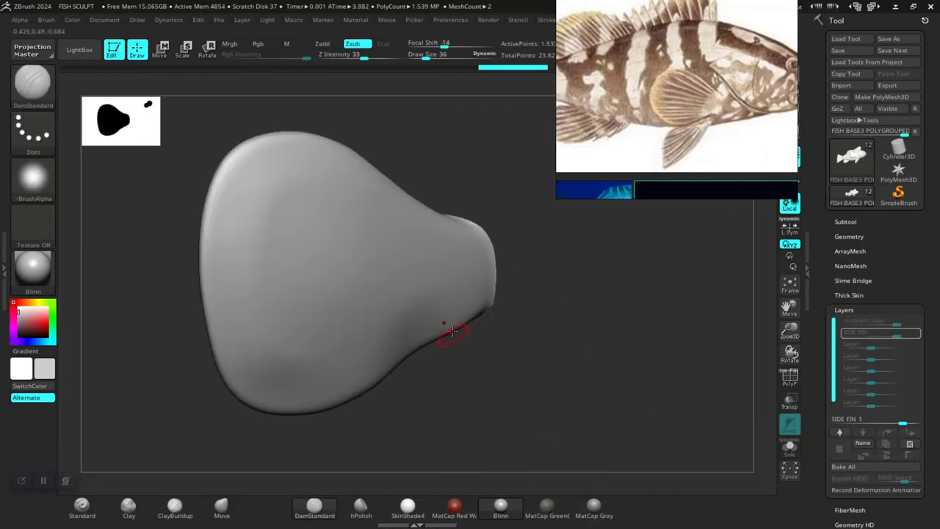
pyautogui.moveTo(586, 331)
pyautogui.mouseDown()
pyautogui.moveTo(587, 369)
pyautogui.moveTo(525, 378)
pyautogui.mouseUp()
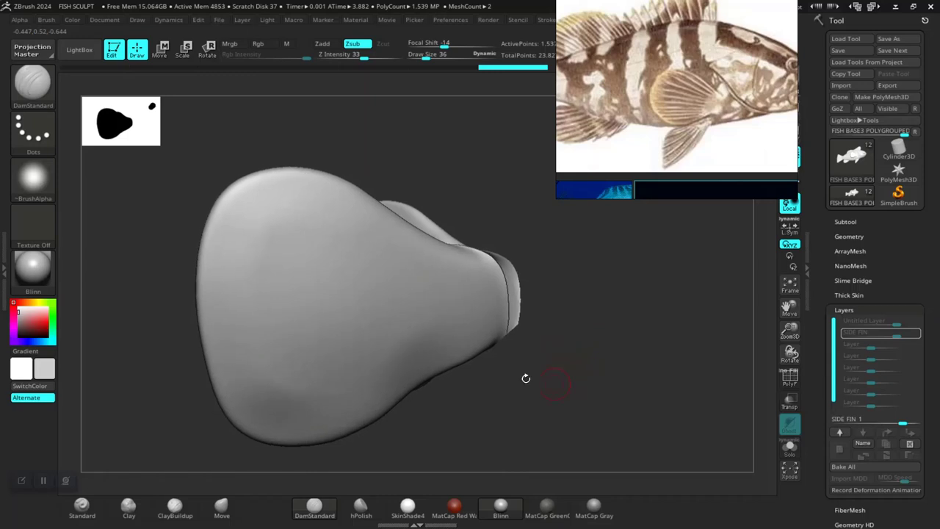
pyautogui.keyDown('ctrl'); pyautogui.keyDown('shift'); pyautogui.click(499, 335); pyautogui.keyUp('shift'); pyautogui.keyUp('ctrl')
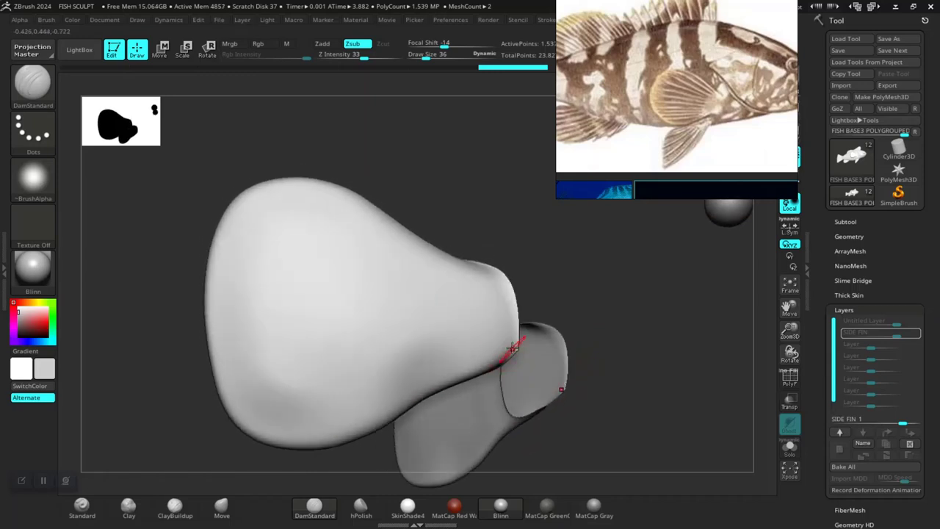
pyautogui.moveTo(467, 354); pyautogui.dragTo(509, 345)
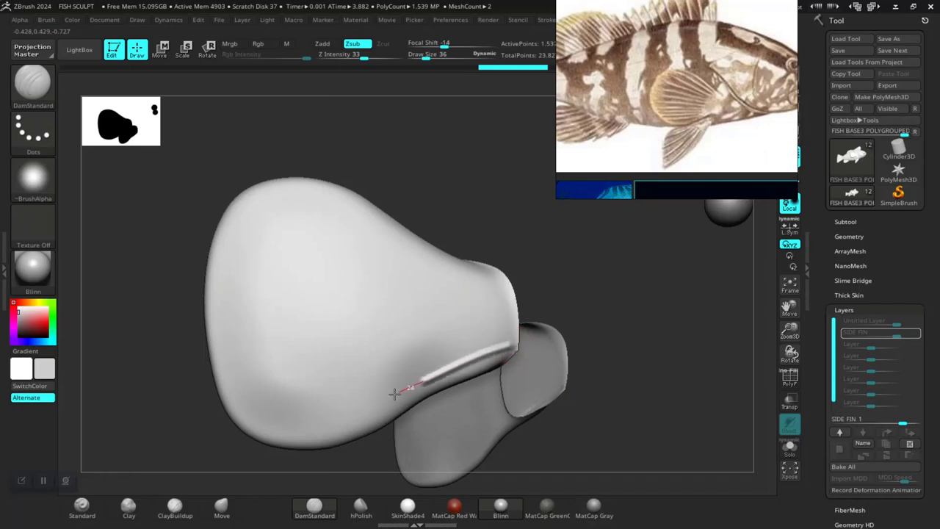
pyautogui.moveTo(356, 410)
pyautogui.mouseDown()
pyautogui.moveTo(303, 430)
pyautogui.moveTo(281, 398)
pyautogui.mouseUp()
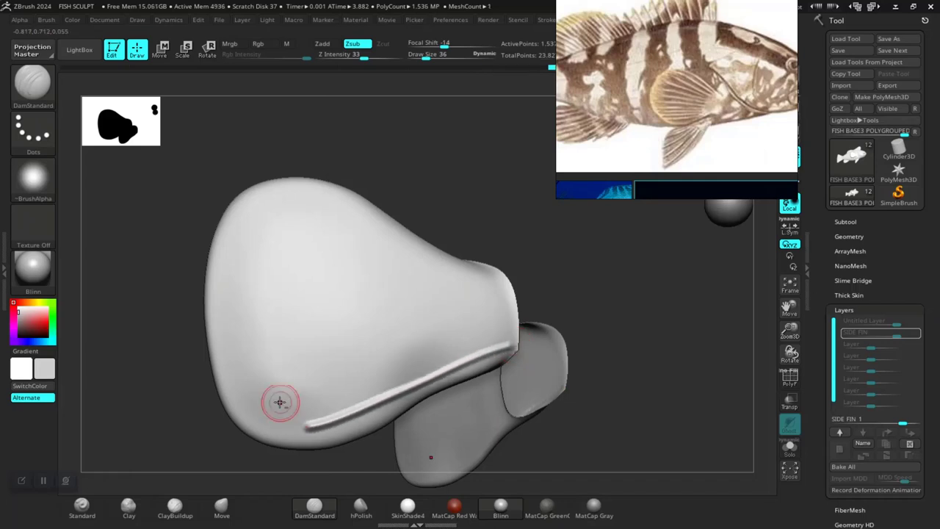
pyautogui.moveTo(528, 290); pyautogui.dragTo(587, 279)
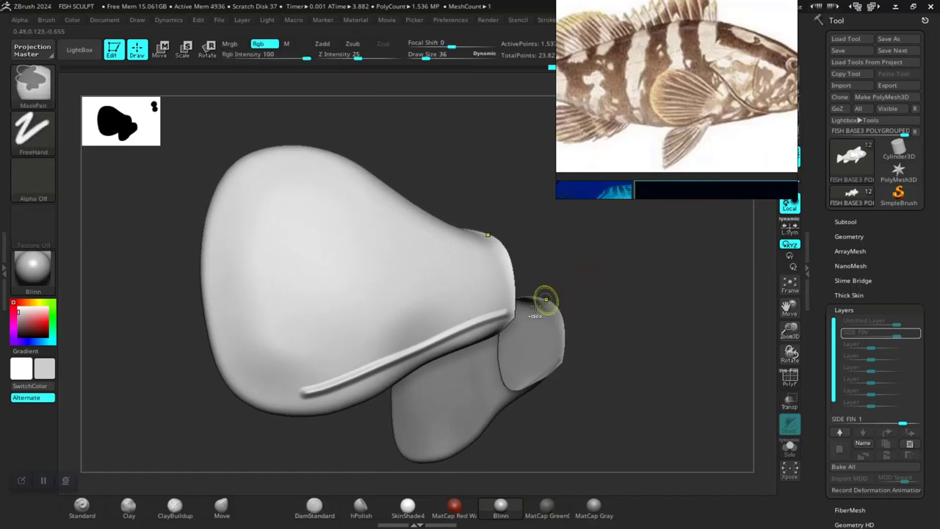
# Carve several wavy grooves fanning from the fin base across to its upper edge
pyautogui.moveTo(506, 314)
pyautogui.mouseDown()
pyautogui.moveTo(346, 383)
pyautogui.moveTo(294, 395)
pyautogui.moveTo(220, 382)
pyautogui.mouseUp()
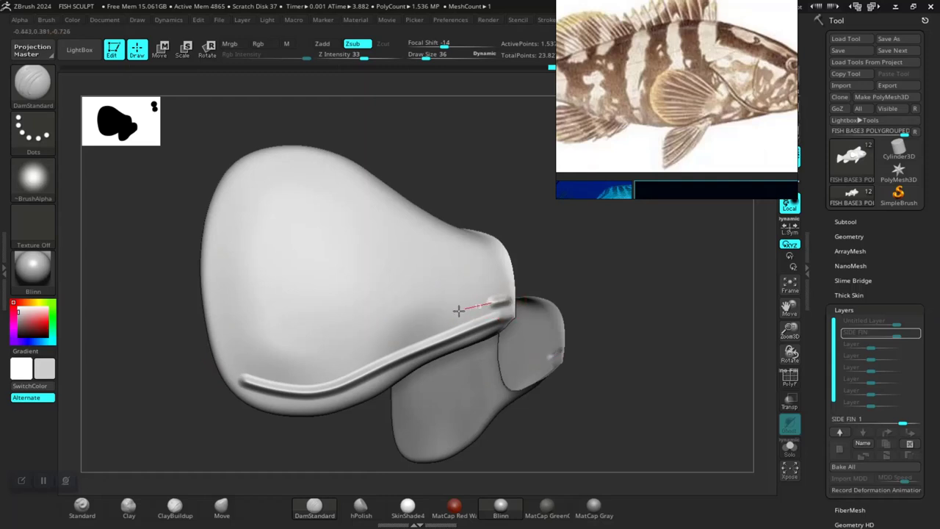
pyautogui.moveTo(458, 311); pyautogui.dragTo(320, 354)
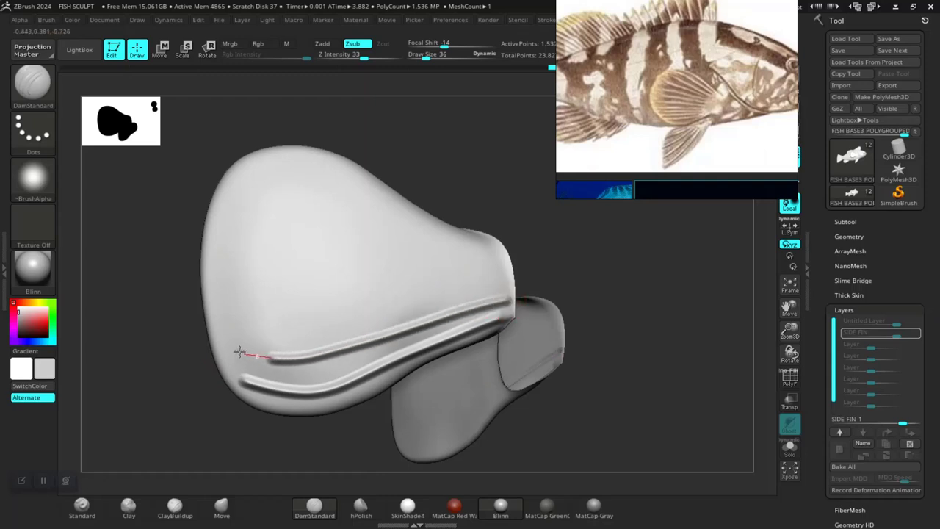
pyautogui.moveTo(209, 338); pyautogui.dragTo(214, 340)
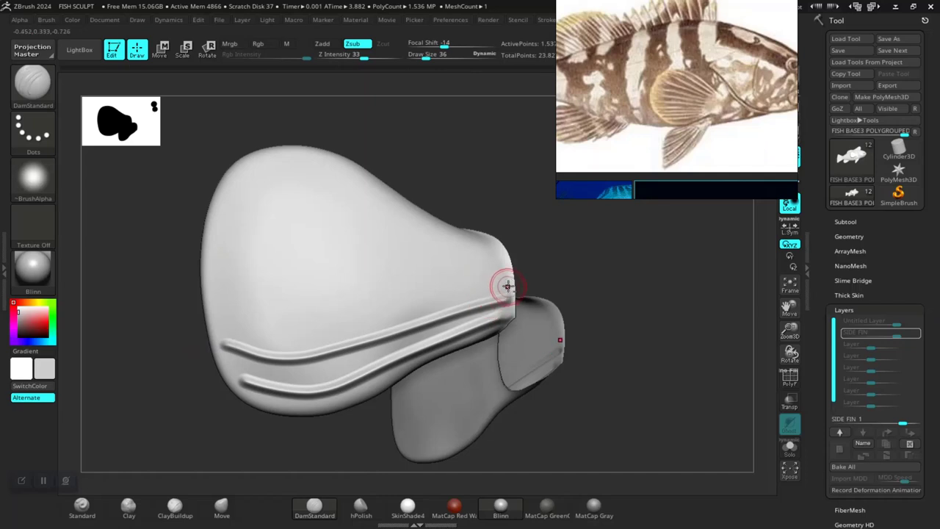
pyautogui.moveTo(476, 287); pyautogui.dragTo(298, 324)
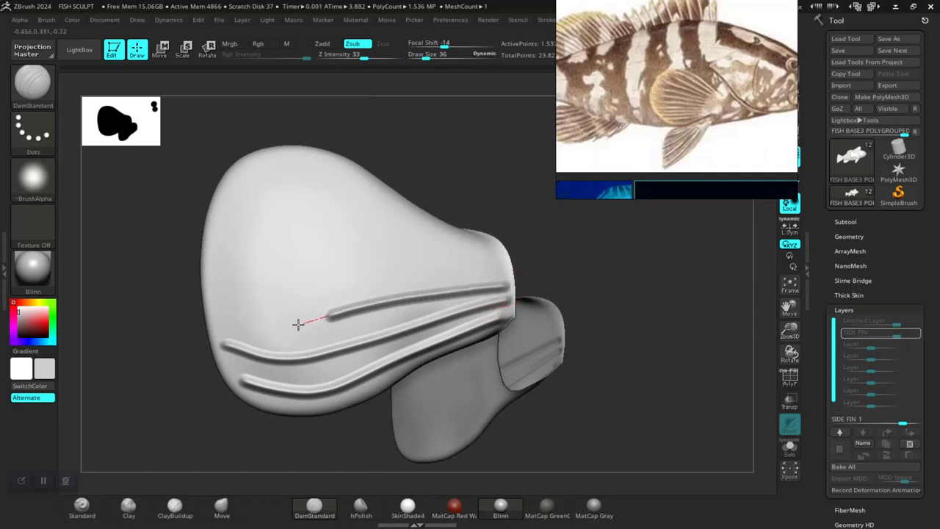
pyautogui.moveTo(195, 314); pyautogui.dragTo(198, 314)
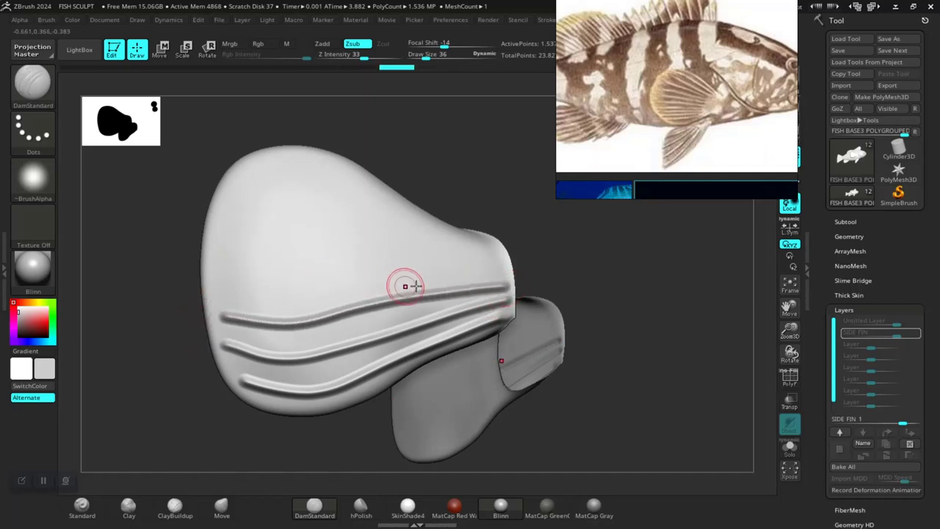
pyautogui.moveTo(477, 254); pyautogui.dragTo(384, 200)
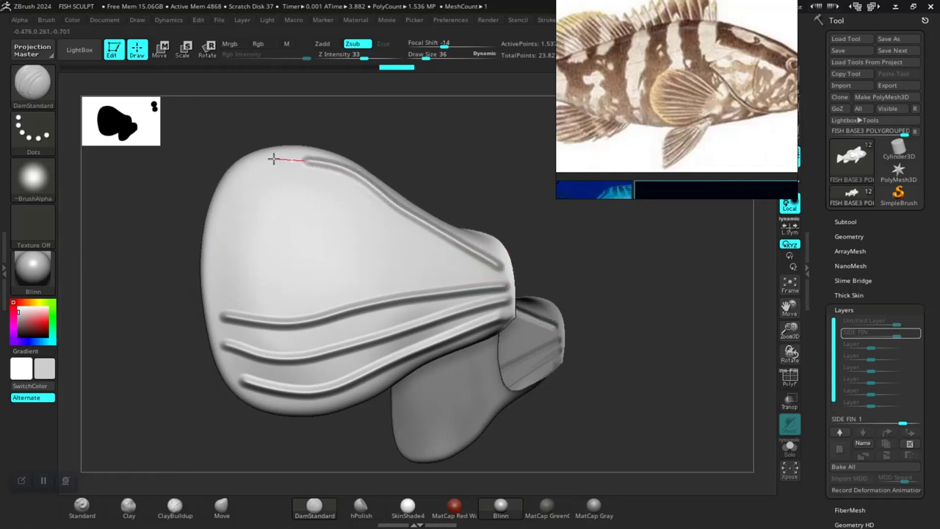
pyautogui.moveTo(212, 179); pyautogui.dragTo(214, 177)
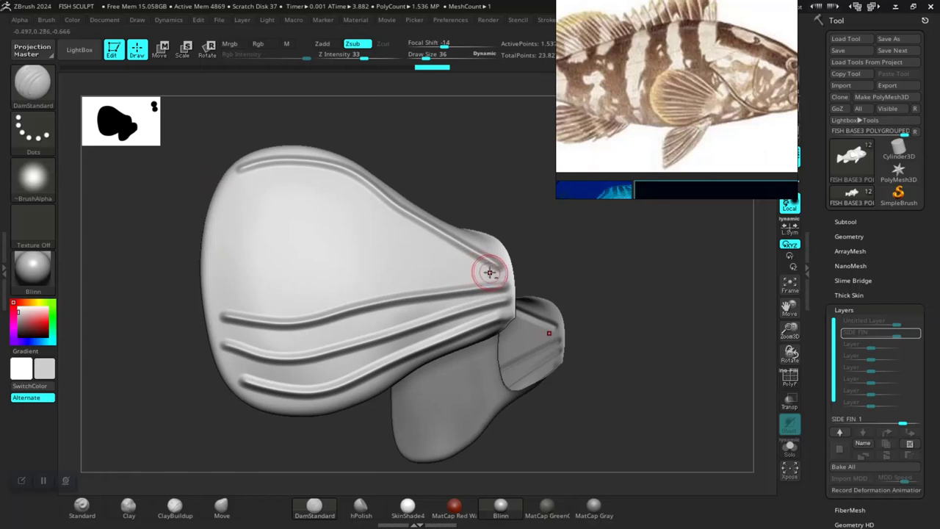
pyautogui.moveTo(446, 259); pyautogui.dragTo(385, 239)
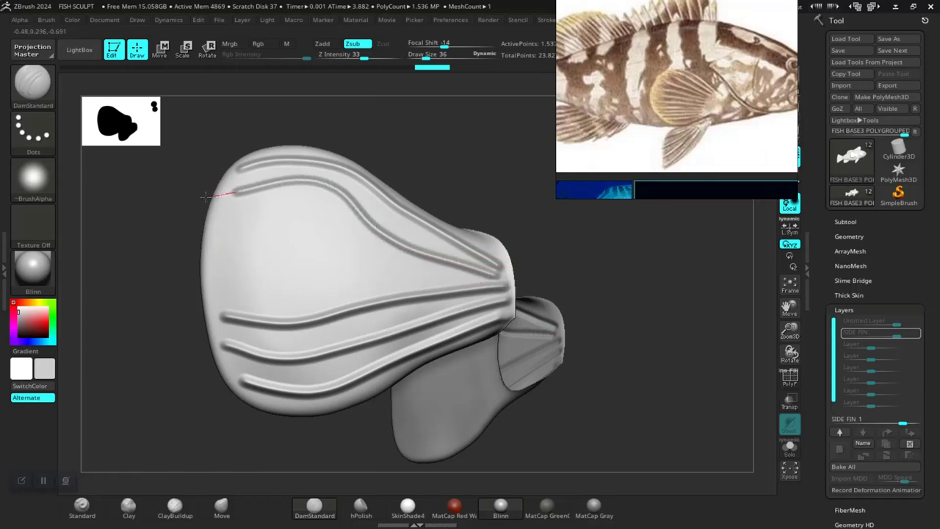
# Undo the last two strokes and redraw grooves up-left and across the fin's middle
pyautogui.hotkey('ctrl', 'z')
pyautogui.hotkey('ctrl', 'z')
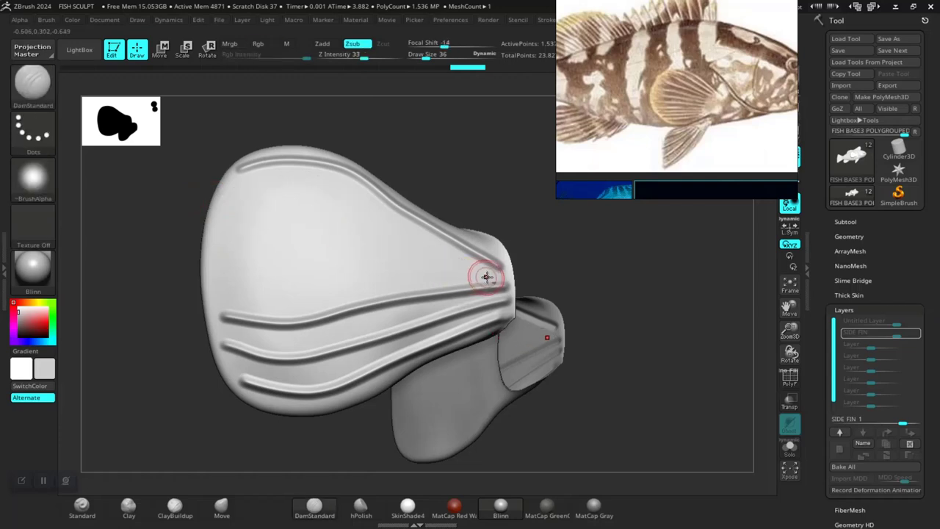
pyautogui.moveTo(486, 277); pyautogui.dragTo(387, 221)
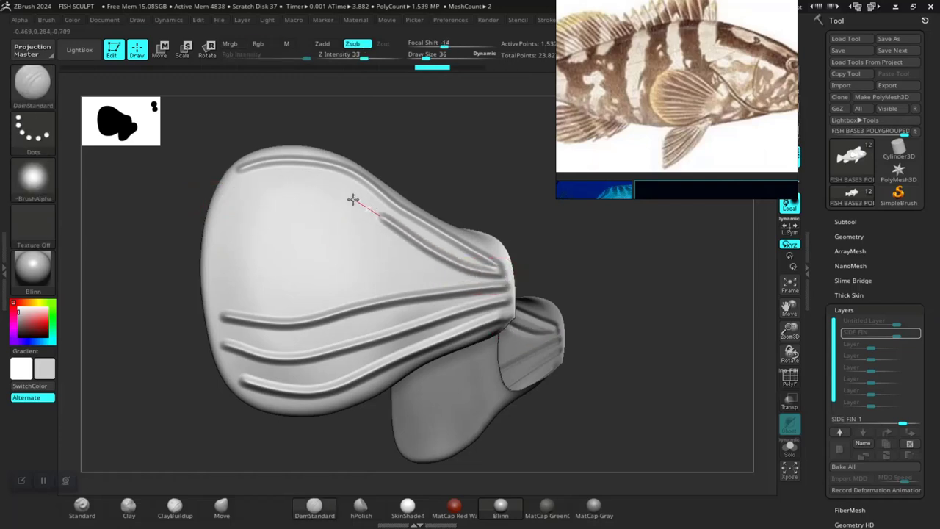
pyautogui.moveTo(259, 176); pyautogui.dragTo(260, 177)
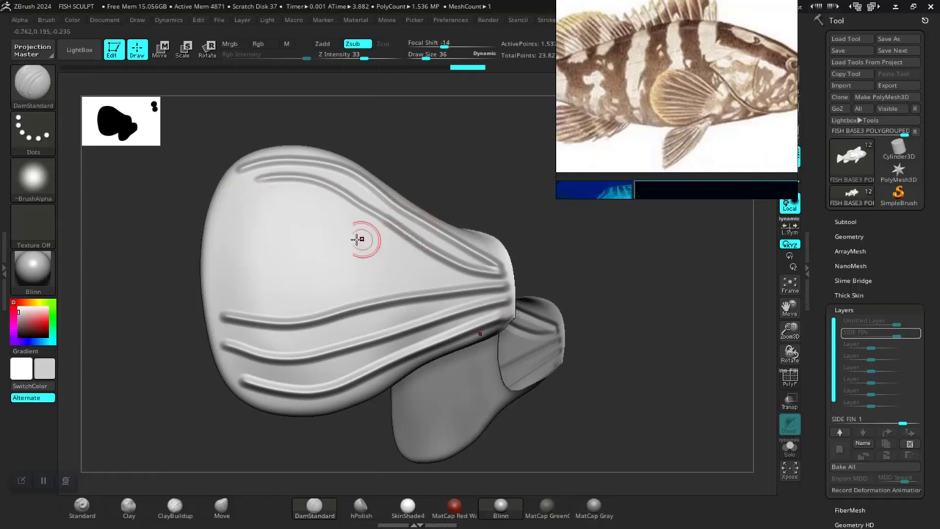
pyautogui.moveTo(487, 280); pyautogui.dragTo(351, 232)
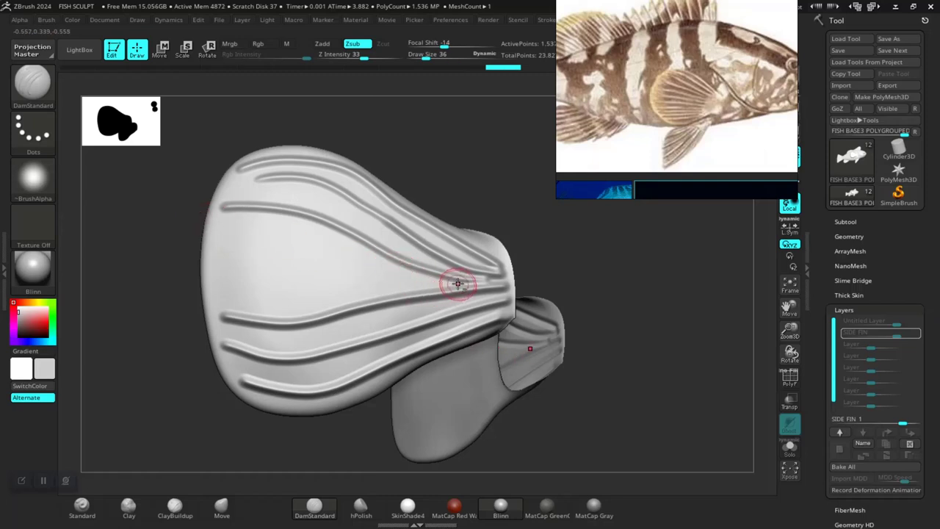
pyautogui.moveTo(439, 281)
pyautogui.mouseDown()
pyautogui.moveTo(373, 275)
pyautogui.moveTo(312, 250)
pyautogui.mouseUp()
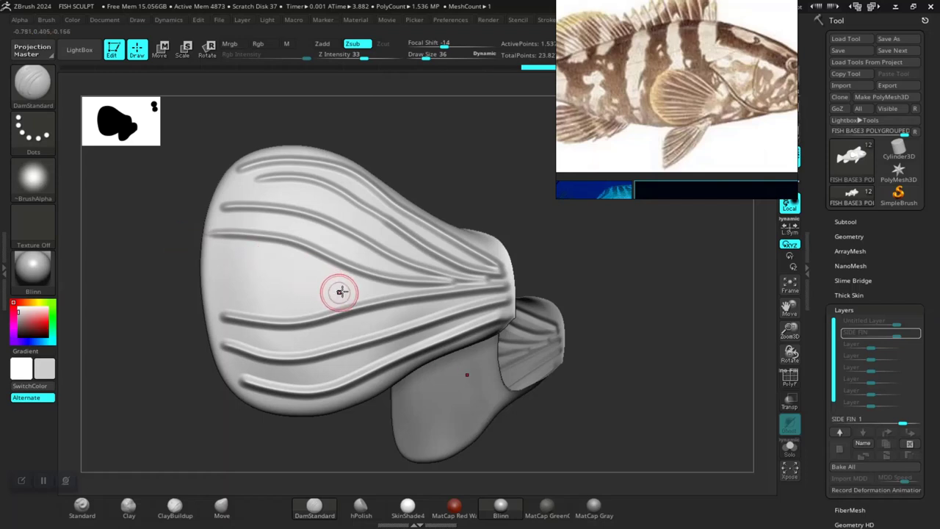
pyautogui.moveTo(364, 285); pyautogui.dragTo(192, 275)
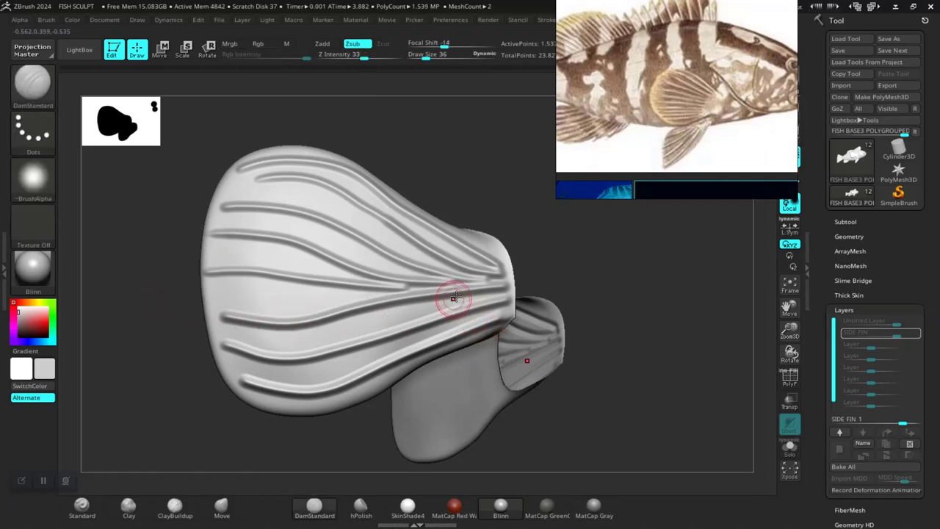
pyautogui.moveTo(572, 240)
pyautogui.mouseDown()
pyautogui.moveTo(556, 257)
pyautogui.moveTo(566, 252)
pyautogui.moveTo(533, 235)
pyautogui.mouseUp()
# Undo three upper groove strokes and carve a new groove from the fin base to its outer edge
pyautogui.press('ctrl')
pyautogui.hotkey('ctrl', 'z')
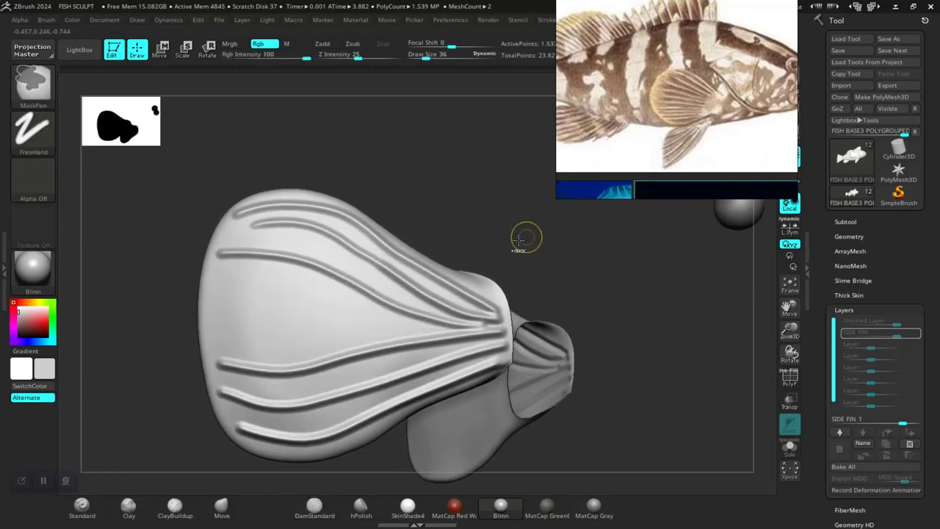
pyautogui.hotkey('ctrl', 'z')
pyautogui.hotkey('ctrl', 'z')
pyautogui.hotkey('ctrl', 'z')
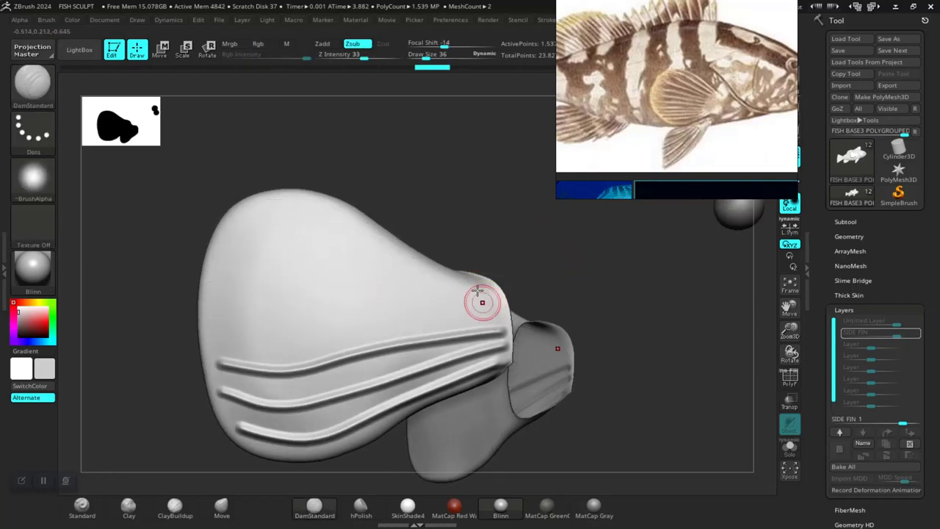
pyautogui.hotkey('ctrl', 'z')
pyautogui.moveTo(478, 225); pyautogui.dragTo(446, 269)
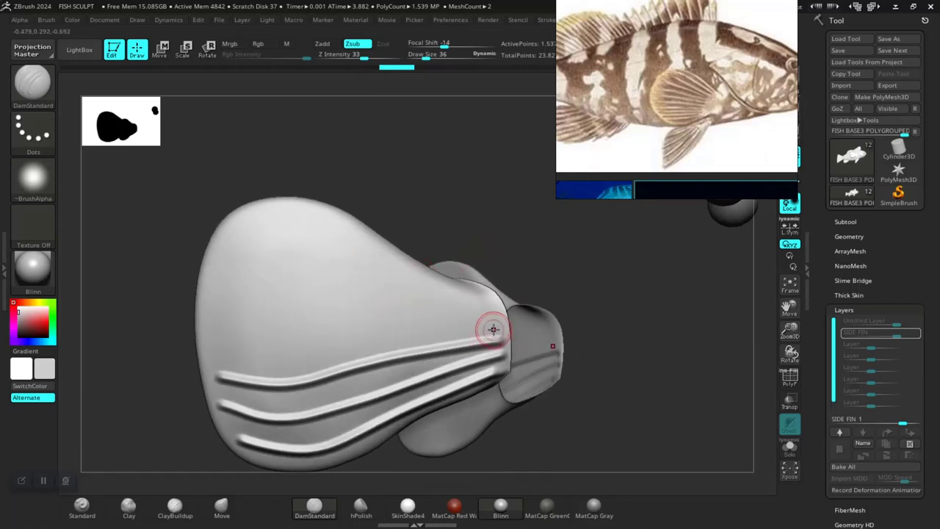
pyautogui.moveTo(481, 326); pyautogui.dragTo(370, 332)
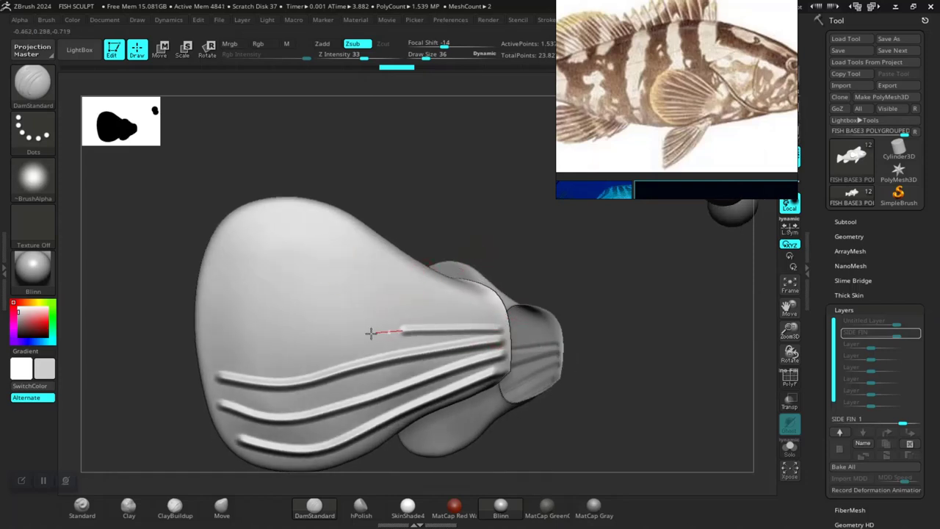
pyautogui.moveTo(317, 348); pyautogui.dragTo(194, 346)
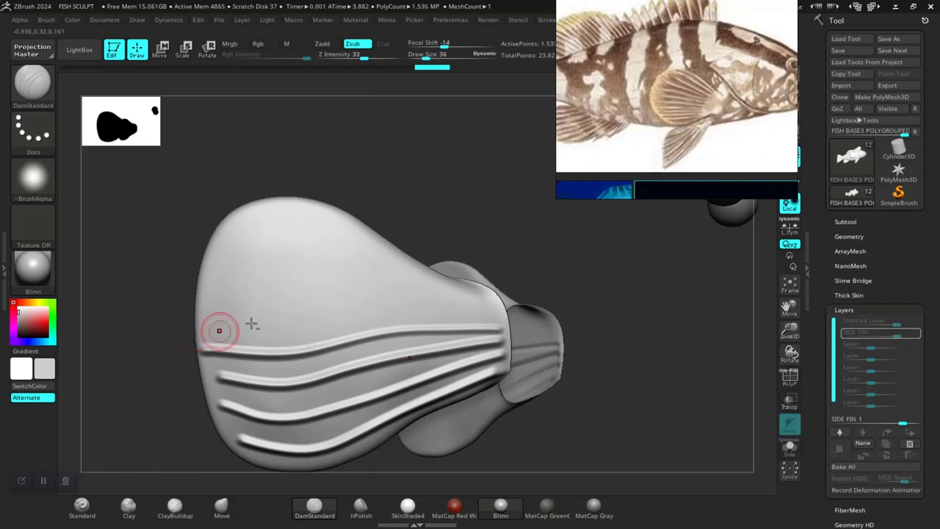
# Redraw evenly spaced wavy grooves across the upper fin, following its top edge
pyautogui.moveTo(232, 321)
pyautogui.mouseDown()
pyautogui.moveTo(515, 319)
pyautogui.moveTo(394, 289)
pyautogui.moveTo(244, 291)
pyautogui.mouseUp()
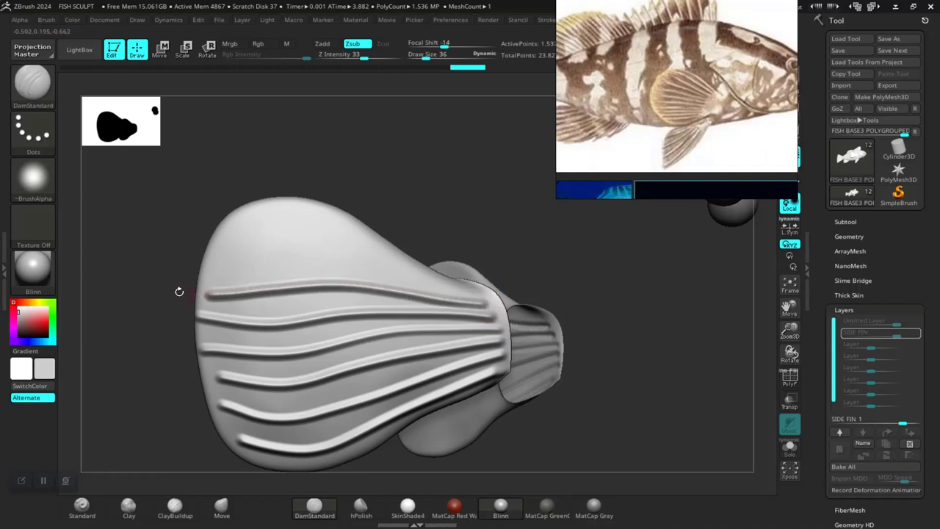
pyautogui.moveTo(305, 257); pyautogui.dragTo(395, 279)
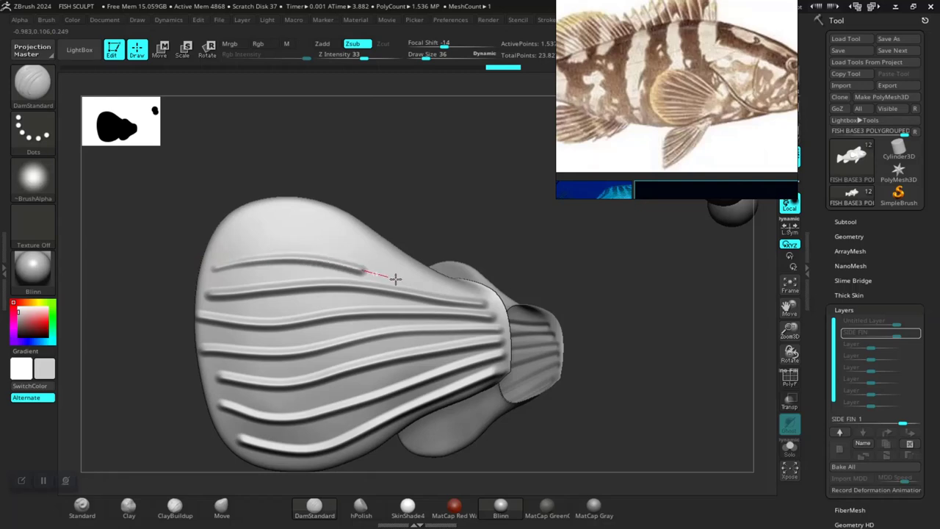
pyautogui.moveTo(430, 177)
pyautogui.mouseDown()
pyautogui.moveTo(379, 140)
pyautogui.moveTo(438, 269)
pyautogui.mouseUp()
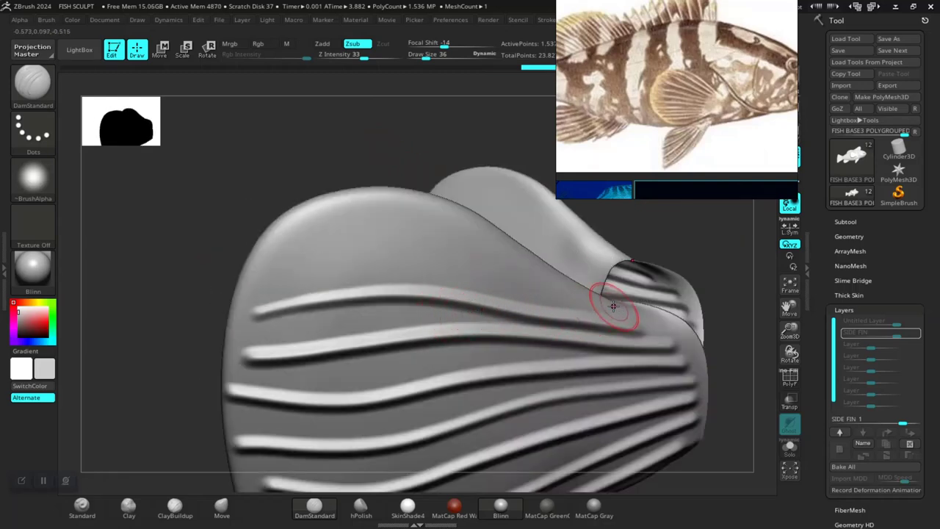
pyautogui.moveTo(534, 284)
pyautogui.mouseDown()
pyautogui.moveTo(440, 247)
pyautogui.moveTo(371, 243)
pyautogui.moveTo(235, 272)
pyautogui.mouseUp()
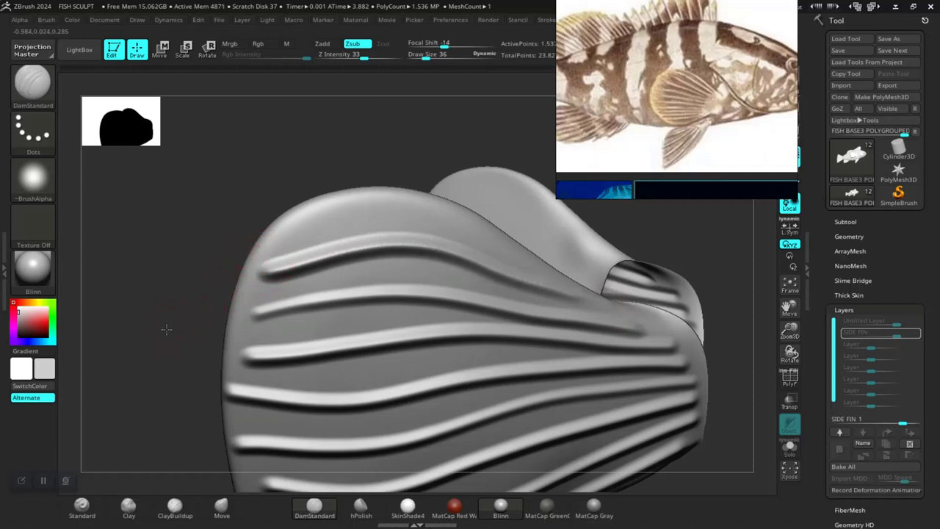
pyautogui.moveTo(163, 329)
pyautogui.keyDown('alt'); pyautogui.mouseDown()
pyautogui.moveTo(210, 325)
pyautogui.moveTo(247, 277)
pyautogui.moveTo(209, 330)
pyautogui.moveTo(478, 335)
pyautogui.moveTo(238, 325)
pyautogui.moveTo(252, 384)
pyautogui.moveTo(475, 208)
pyautogui.moveTo(433, 164)
pyautogui.moveTo(425, 214)
pyautogui.moveTo(339, 206)
pyautogui.mouseUp(); pyautogui.keyUp('alt')
pyautogui.moveTo(405, 212); pyautogui.dragTo(241, 182)
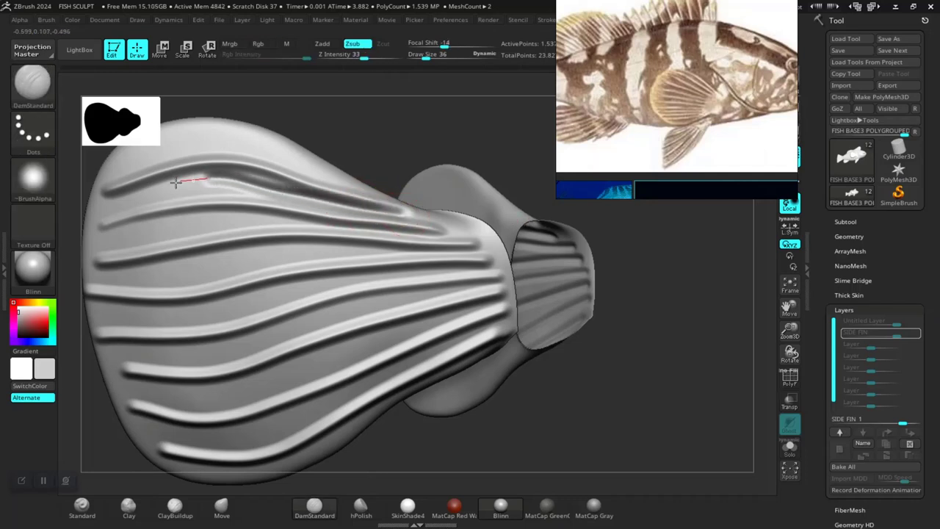
pyautogui.moveTo(176, 182)
pyautogui.mouseDown()
pyautogui.moveTo(132, 199)
pyautogui.moveTo(140, 210)
pyautogui.mouseUp()
pyautogui.moveTo(351, 137)
pyautogui.mouseDown()
pyautogui.moveTo(411, 125)
pyautogui.moveTo(446, 137)
pyautogui.moveTo(399, 123)
pyautogui.mouseUp()
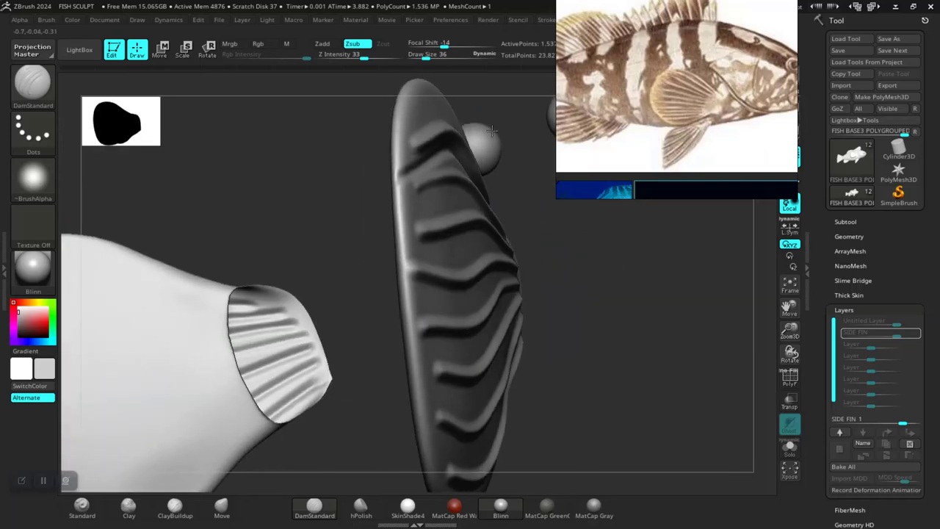
# Set Z Intensity to 19, test Smooth, and zoom in on the fin's upper half for finer striations
pyautogui.press('ctrl')
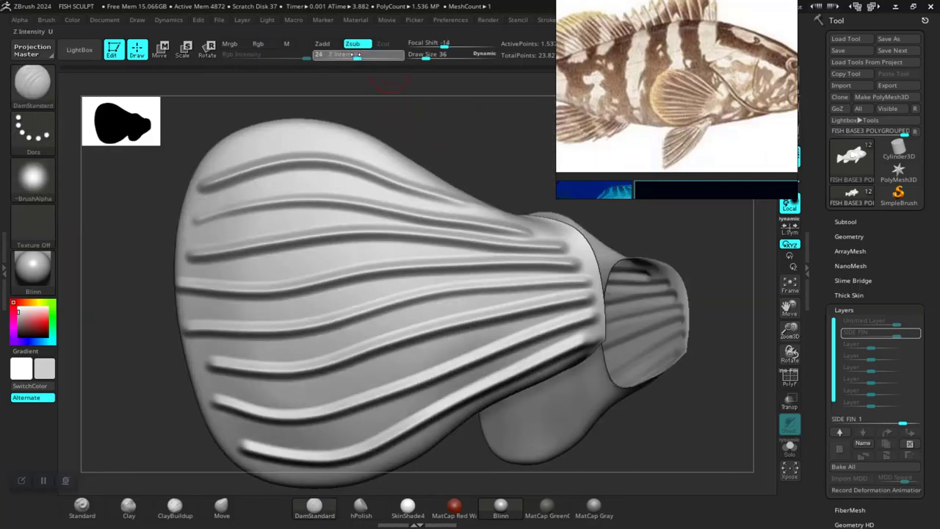
pyautogui.moveTo(483, 143); pyautogui.dragTo(468, 165)
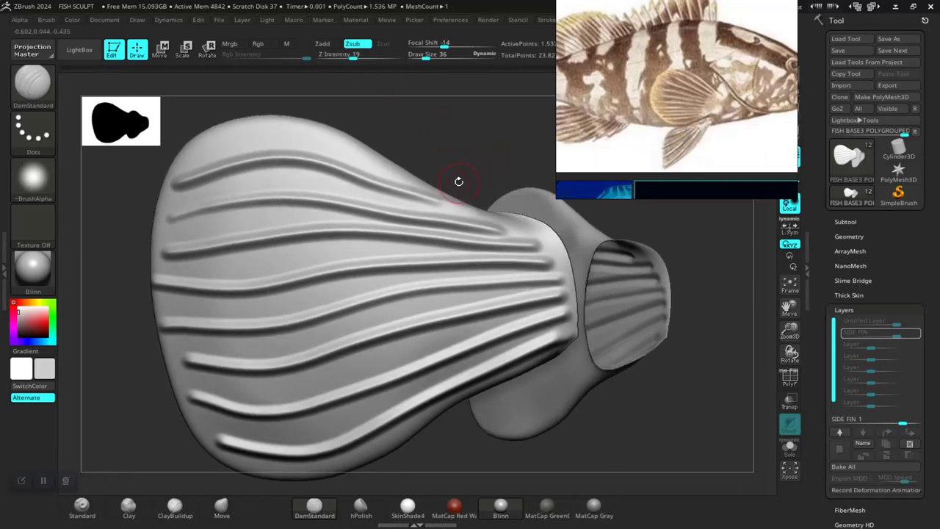
pyautogui.press('shift')
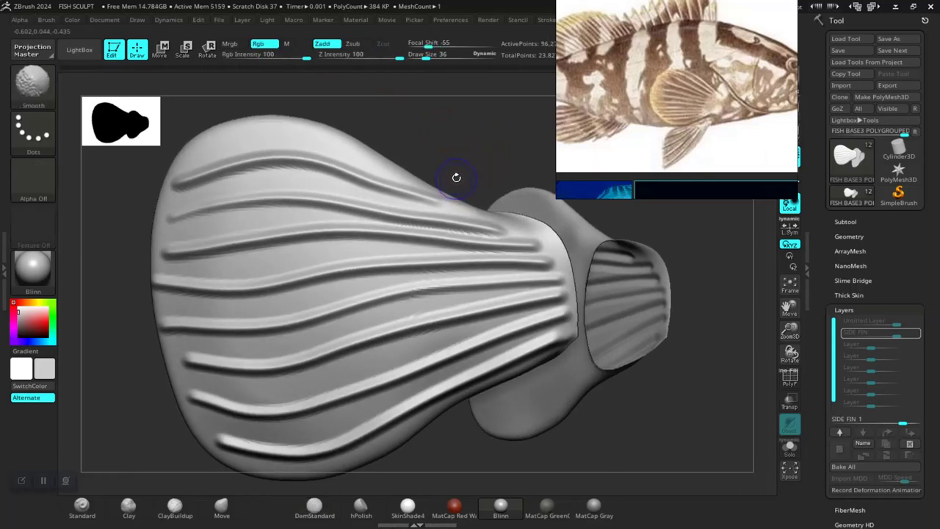
pyautogui.moveTo(453, 171); pyautogui.dragTo(451, 185)
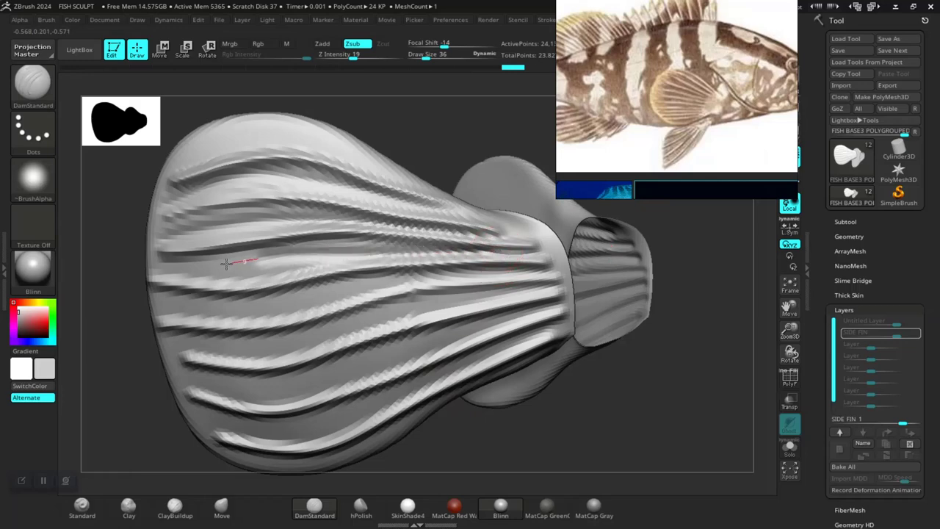
pyautogui.keyDown('alt'); pyautogui.moveTo(121, 296); pyautogui.dragTo(111, 315); pyautogui.keyUp('alt')
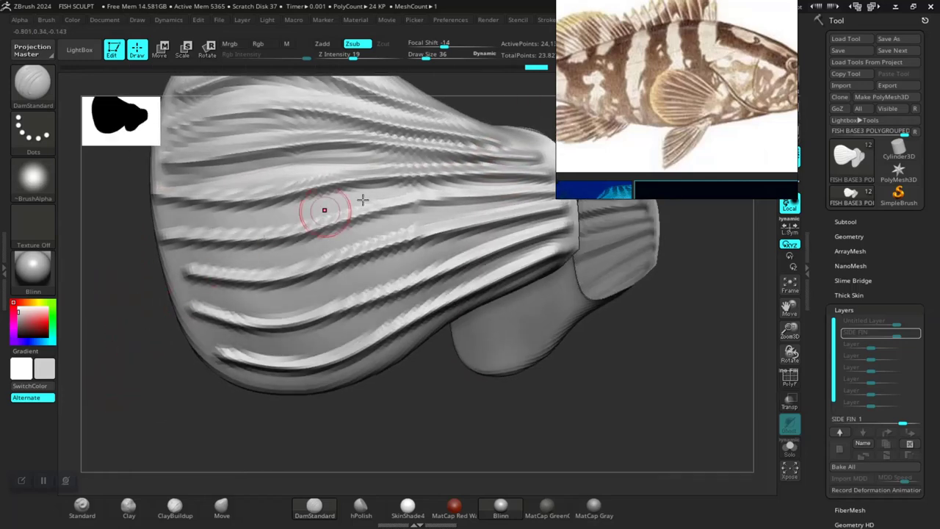
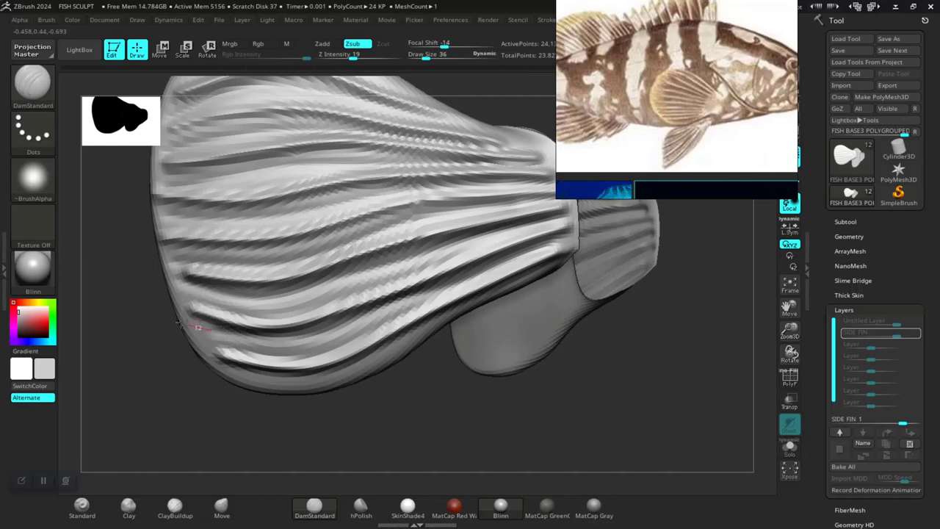
# Orbit to the fin's flat side and subdivide it with Ctrl+D
pyautogui.moveTo(341, 376); pyautogui.dragTo(552, 270)
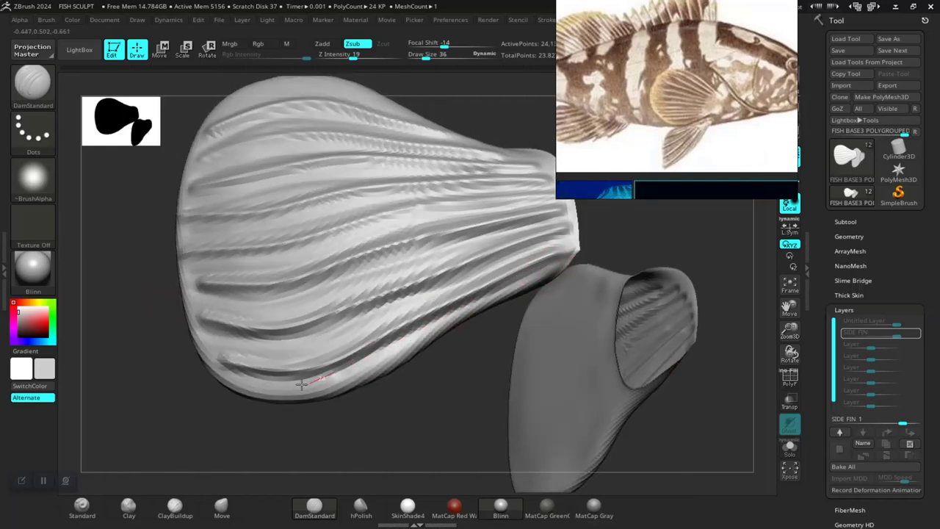
pyautogui.moveTo(182, 397)
pyautogui.mouseDown()
pyautogui.moveTo(206, 317)
pyautogui.moveTo(237, 335)
pyautogui.moveTo(242, 327)
pyautogui.moveTo(260, 358)
pyautogui.moveTo(216, 309)
pyautogui.moveTo(345, 262)
pyautogui.mouseUp()
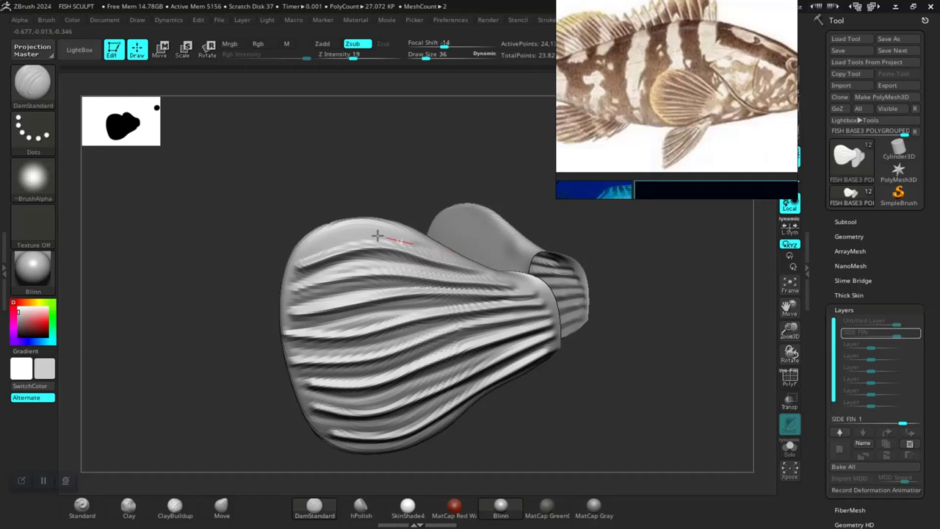
pyautogui.moveTo(220, 314); pyautogui.dragTo(279, 298)
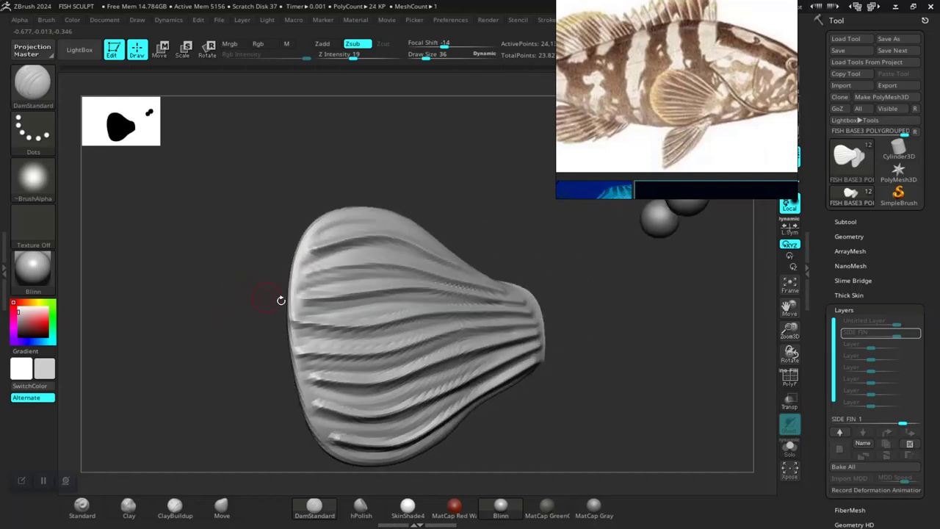
pyautogui.moveTo(245, 370)
pyautogui.mouseDown()
pyautogui.moveTo(199, 151)
pyautogui.moveTo(245, 233)
pyautogui.moveTo(269, 243)
pyautogui.moveTo(308, 323)
pyautogui.moveTo(293, 325)
pyautogui.moveTo(493, 294)
pyautogui.moveTo(542, 309)
pyautogui.moveTo(546, 292)
pyautogui.moveTo(558, 308)
pyautogui.moveTo(503, 321)
pyautogui.moveTo(561, 351)
pyautogui.moveTo(443, 260)
pyautogui.mouseUp()
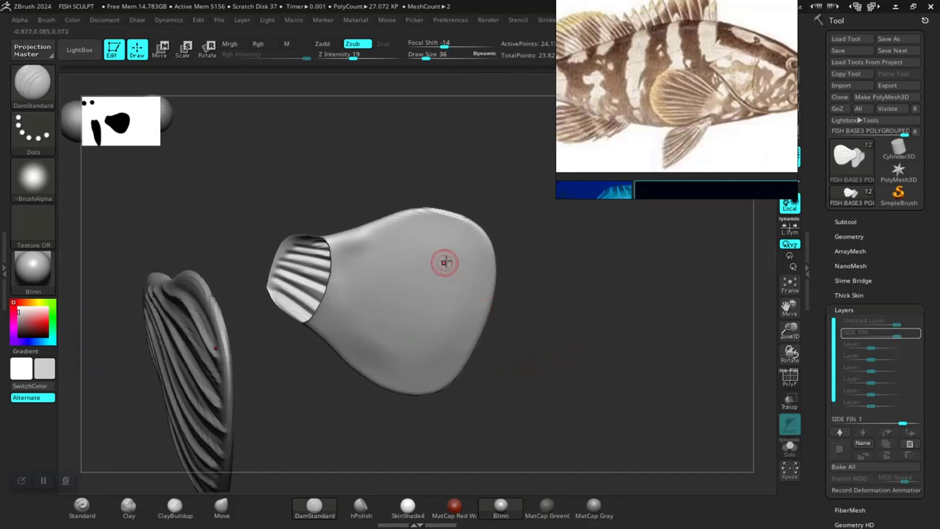
pyautogui.click(546, 268)
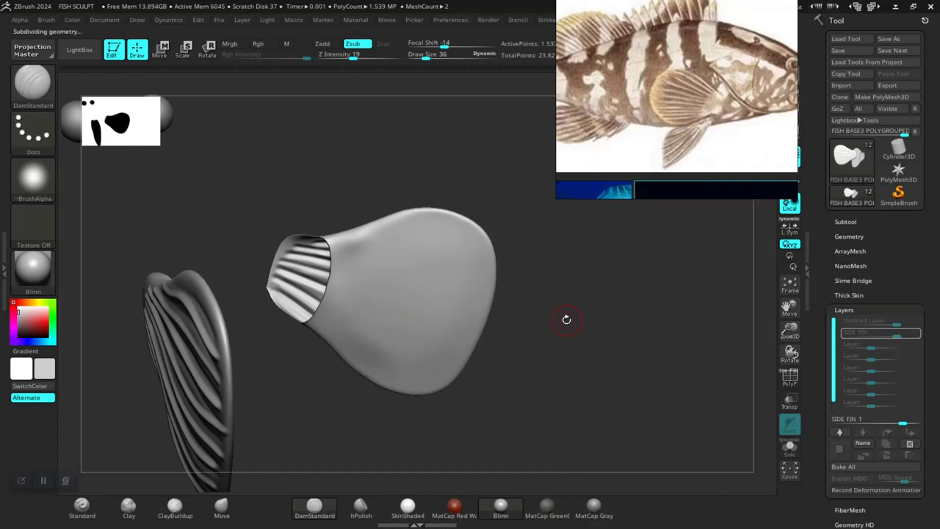
# Enlarge the DamStandard Draw Size to about 58 and carve a test groove near the fin's top
pyautogui.moveTo(582, 330)
pyautogui.mouseDown()
pyautogui.moveTo(486, 330)
pyautogui.moveTo(507, 336)
pyautogui.mouseUp()
pyautogui.moveTo(548, 361)
pyautogui.mouseDown()
pyautogui.moveTo(549, 380)
pyautogui.moveTo(558, 371)
pyautogui.mouseUp()
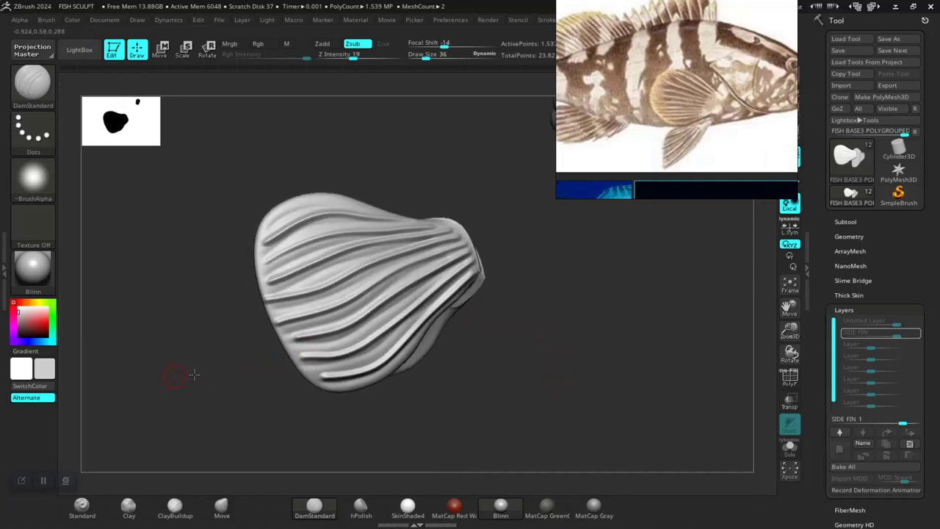
pyautogui.moveTo(193, 375)
pyautogui.mouseDown()
pyautogui.moveTo(554, 317)
pyautogui.moveTo(524, 342)
pyautogui.moveTo(426, 257)
pyautogui.mouseUp()
pyautogui.press('space')
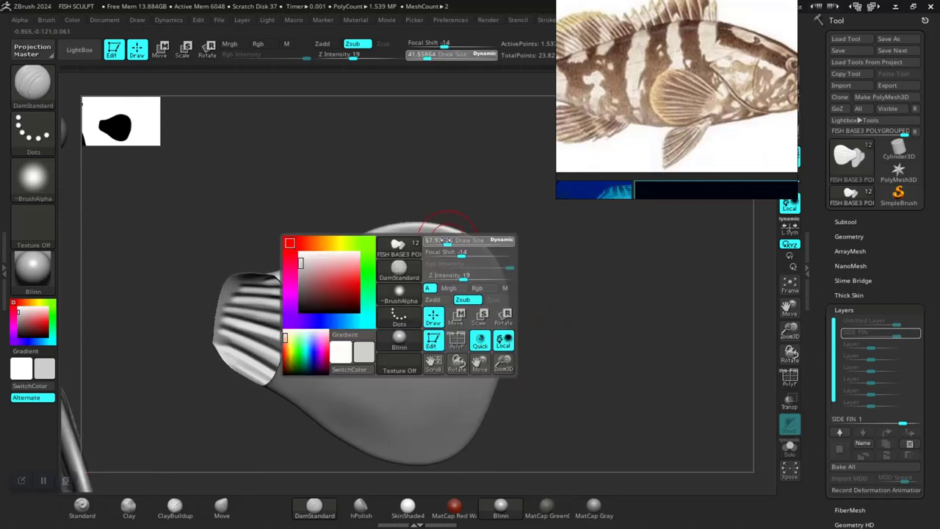
pyautogui.moveTo(513, 250); pyautogui.dragTo(455, 260)
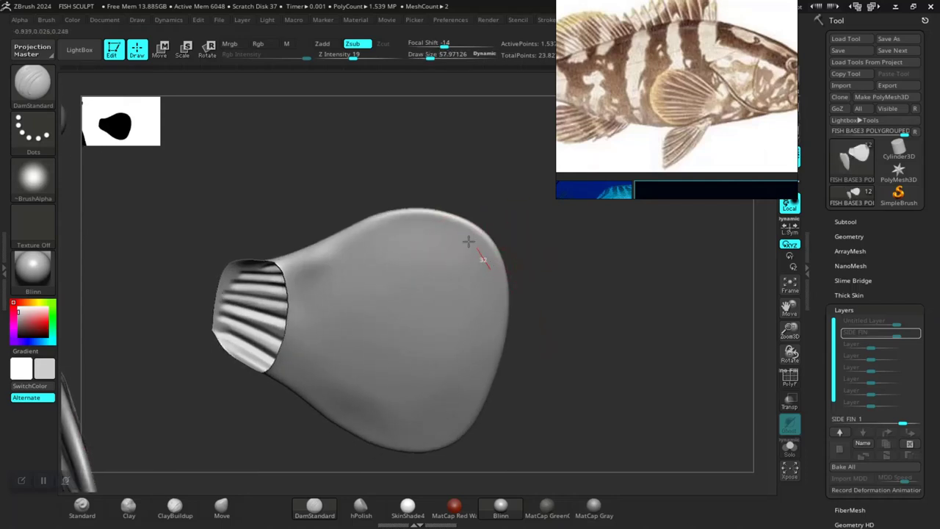
pyautogui.moveTo(429, 230); pyautogui.dragTo(489, 264)
# Raise Z Intensity to 34 and carve a groove along the fin's upper edge to its base
pyautogui.moveTo(625, 121); pyautogui.dragTo(704, 121)
pyautogui.moveTo(562, 235); pyautogui.dragTo(514, 250)
pyautogui.moveTo(446, 359)
pyautogui.mouseDown()
pyautogui.moveTo(489, 310)
pyautogui.moveTo(487, 260)
pyautogui.mouseUp()
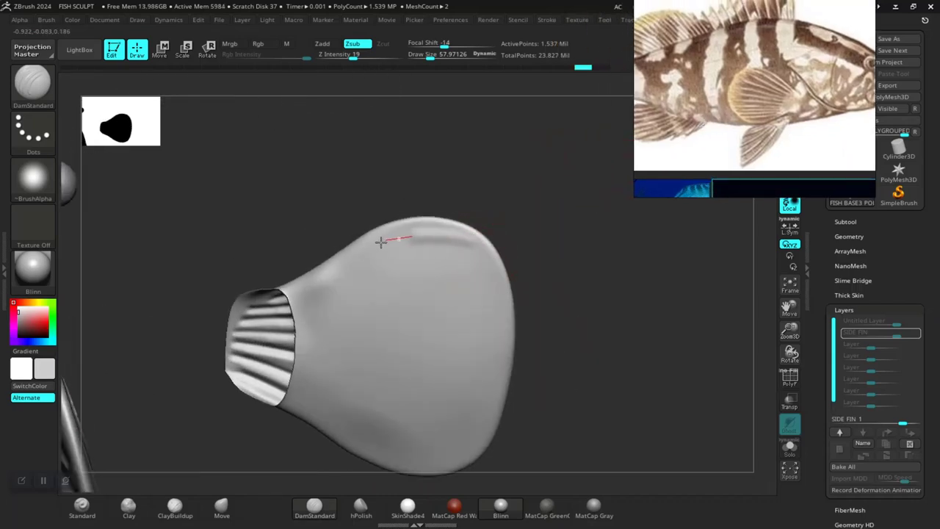
pyautogui.moveTo(380, 243); pyautogui.dragTo(342, 269)
pyautogui.hotkey('ctrl', 'z')
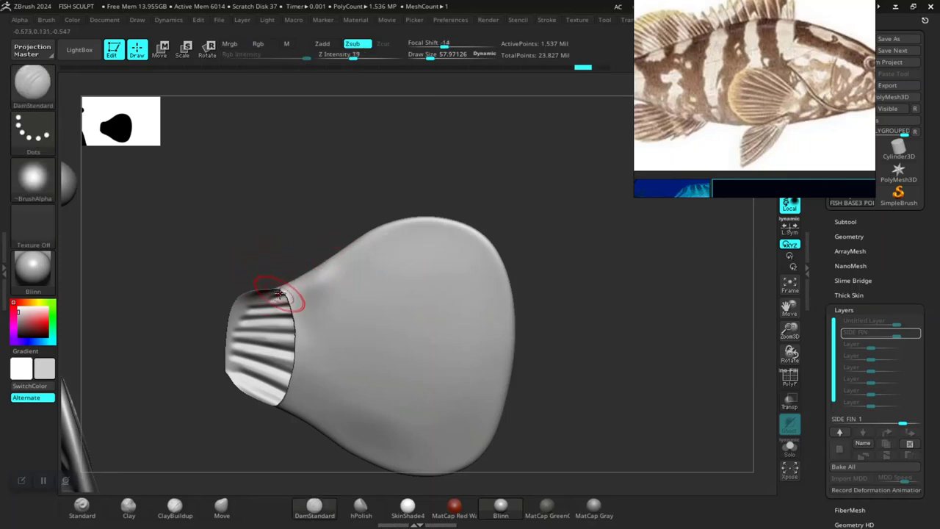
pyautogui.moveTo(360, 56); pyautogui.dragTo(365, 55)
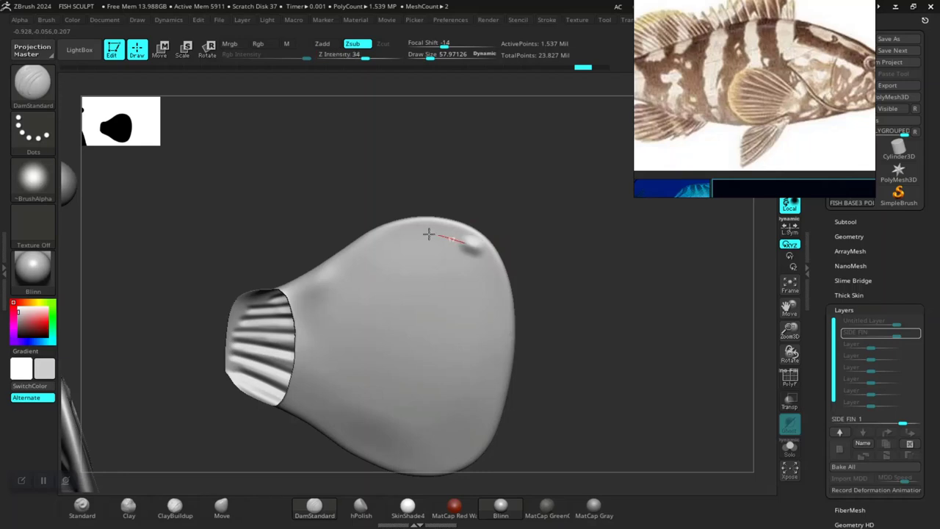
pyautogui.moveTo(386, 242); pyautogui.dragTo(351, 262)
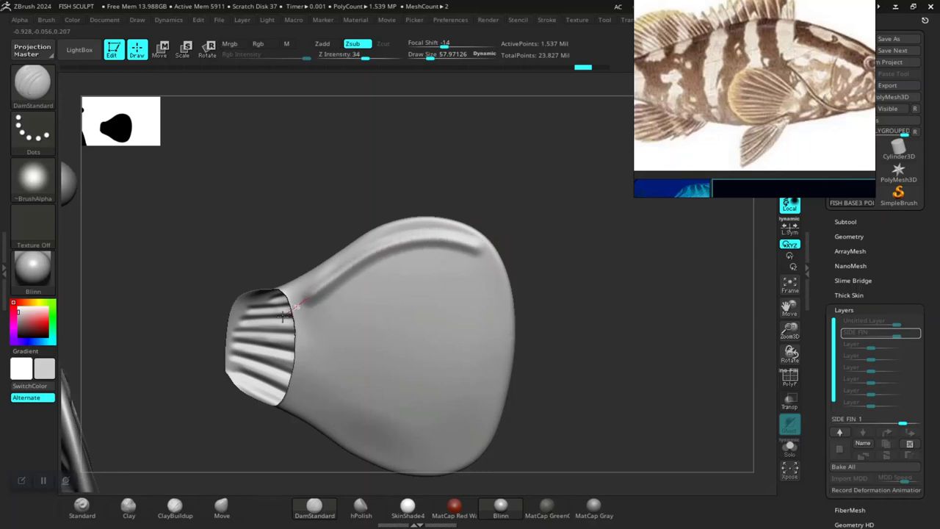
pyautogui.moveTo(282, 315); pyautogui.dragTo(301, 306)
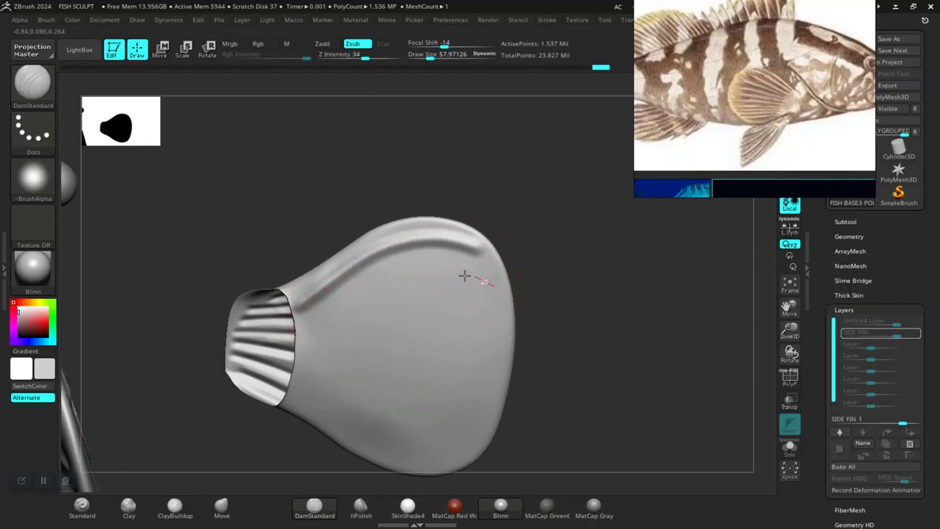
# Carve a fan of ray grooves across the upper, middle and lower fin to its rim
pyautogui.moveTo(464, 275); pyautogui.dragTo(365, 292)
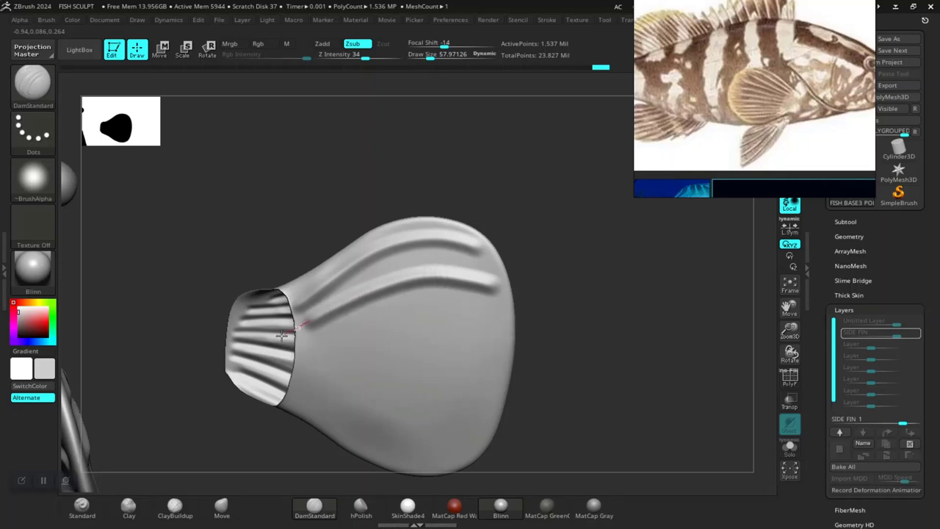
pyautogui.moveTo(508, 311); pyautogui.dragTo(293, 338)
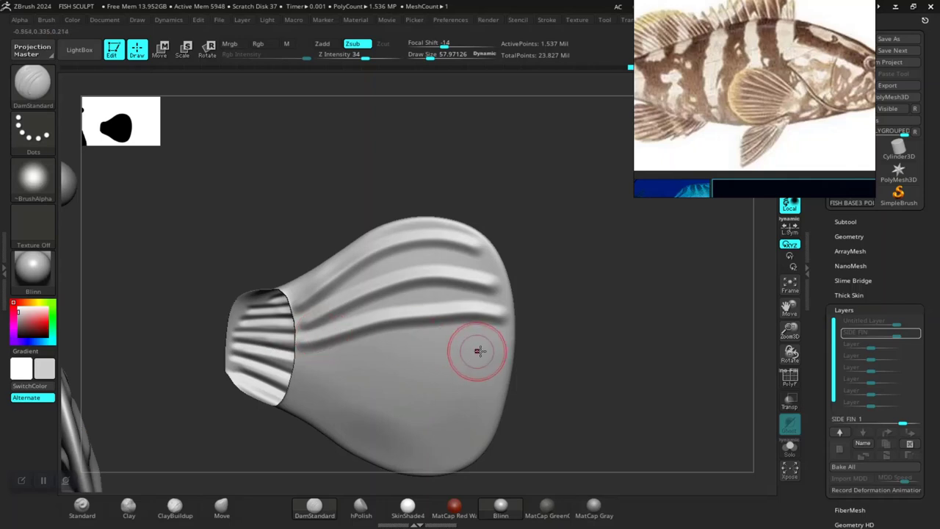
pyautogui.moveTo(504, 346); pyautogui.dragTo(281, 356)
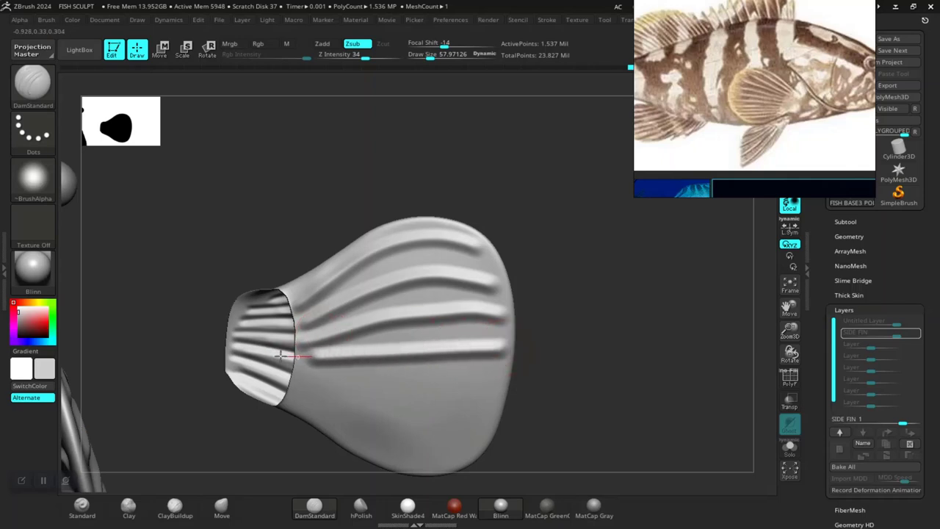
pyautogui.moveTo(449, 377); pyautogui.dragTo(282, 376)
pyautogui.moveTo(525, 323)
pyautogui.mouseDown()
pyautogui.moveTo(535, 291)
pyautogui.moveTo(474, 331)
pyautogui.moveTo(275, 320)
pyautogui.moveTo(254, 304)
pyautogui.mouseUp()
pyautogui.moveTo(451, 359)
pyautogui.mouseDown()
pyautogui.moveTo(295, 344)
pyautogui.moveTo(246, 293)
pyautogui.mouseUp()
pyautogui.keyDown('alt'); pyautogui.moveTo(513, 344); pyautogui.dragTo(509, 337); pyautogui.keyUp('alt')
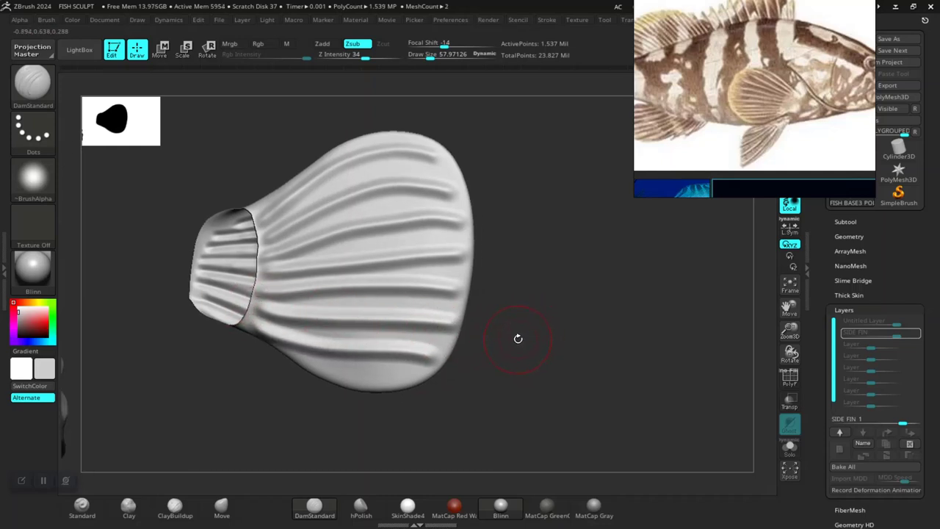
pyautogui.moveTo(522, 364)
pyautogui.mouseDown()
pyautogui.moveTo(539, 389)
pyautogui.moveTo(559, 354)
pyautogui.moveTo(534, 315)
pyautogui.mouseUp()
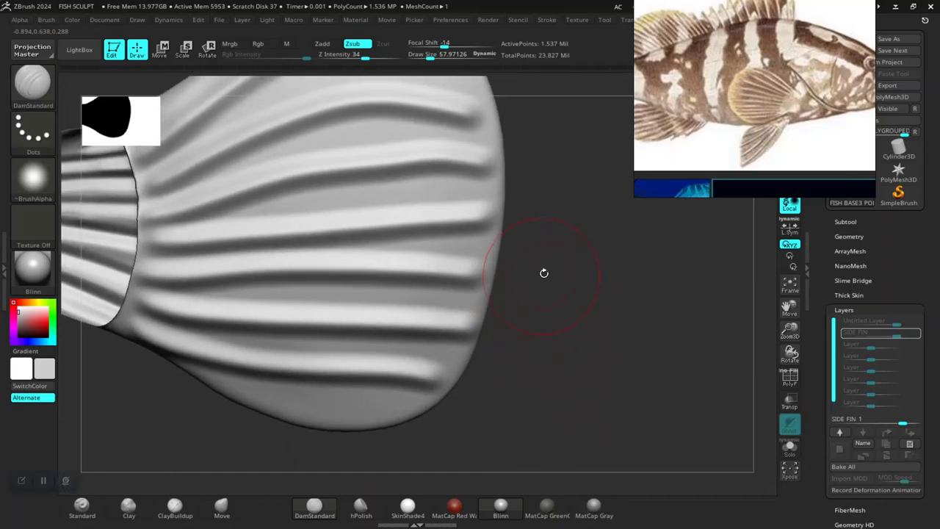
# Shrink the brush to about 23, smooth, and drop the fin a subdivision level with Shift+D
pyautogui.moveTo(543, 273); pyautogui.dragTo(525, 272)
pyautogui.press('space')
pyautogui.moveTo(514, 241); pyautogui.dragTo(472, 232)
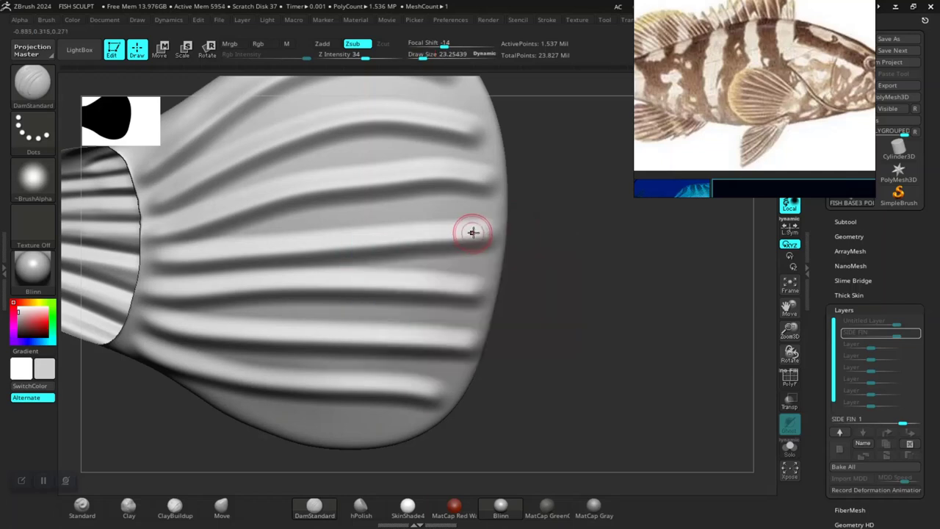
pyautogui.press('space')
pyautogui.press('shift')
pyautogui.hotkey('shift', 'd')
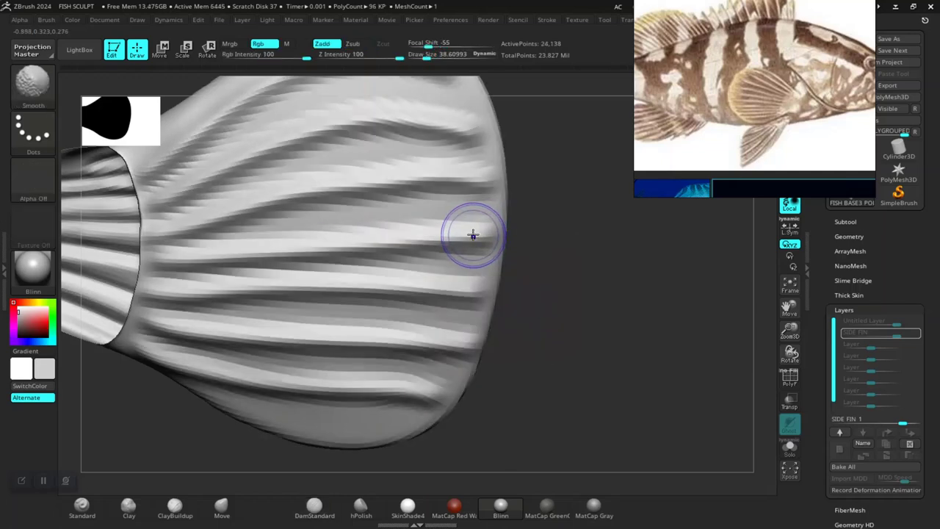
# Carve several long grooves across the low-resolution fin, including a diagonal one
pyautogui.moveTo(489, 222); pyautogui.dragTo(179, 254)
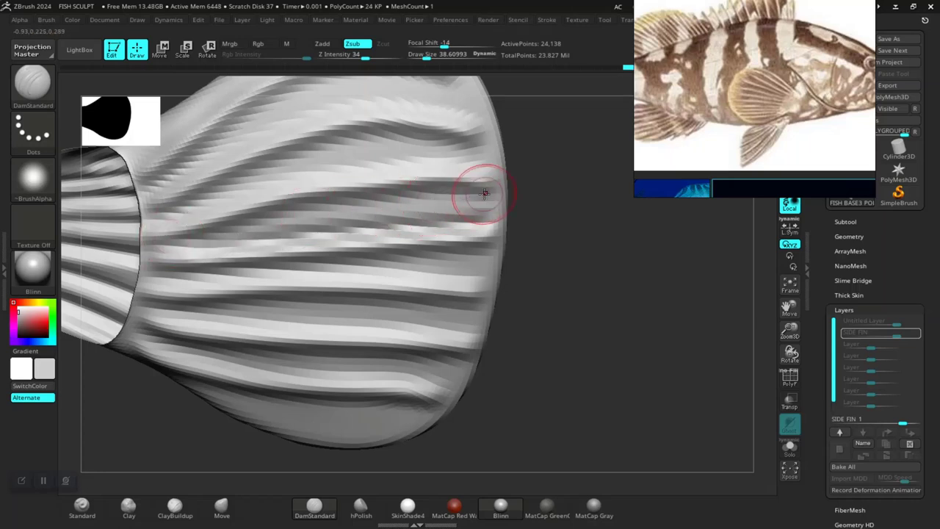
pyautogui.moveTo(478, 191)
pyautogui.mouseDown()
pyautogui.moveTo(293, 222)
pyautogui.moveTo(157, 260)
pyautogui.mouseUp()
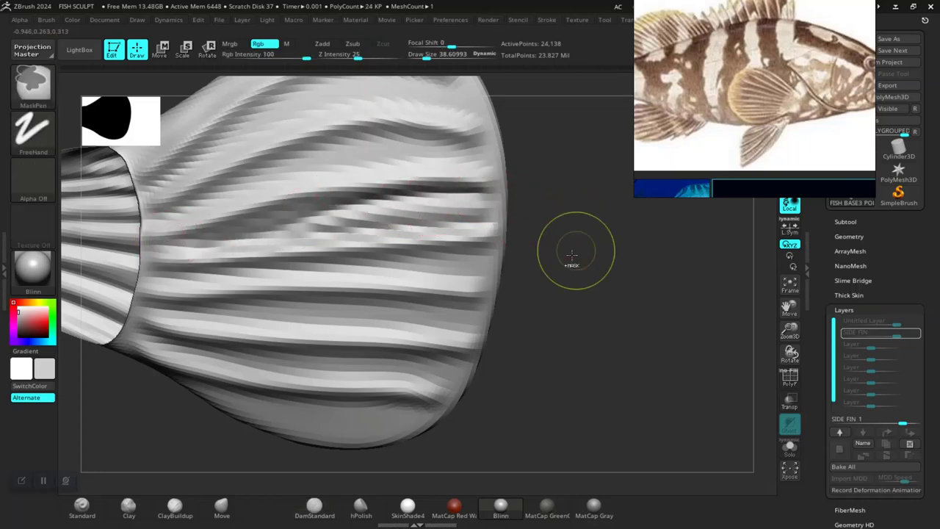
pyautogui.hotkey('ctrl', 'z')
pyautogui.moveTo(481, 198); pyautogui.dragTo(192, 244)
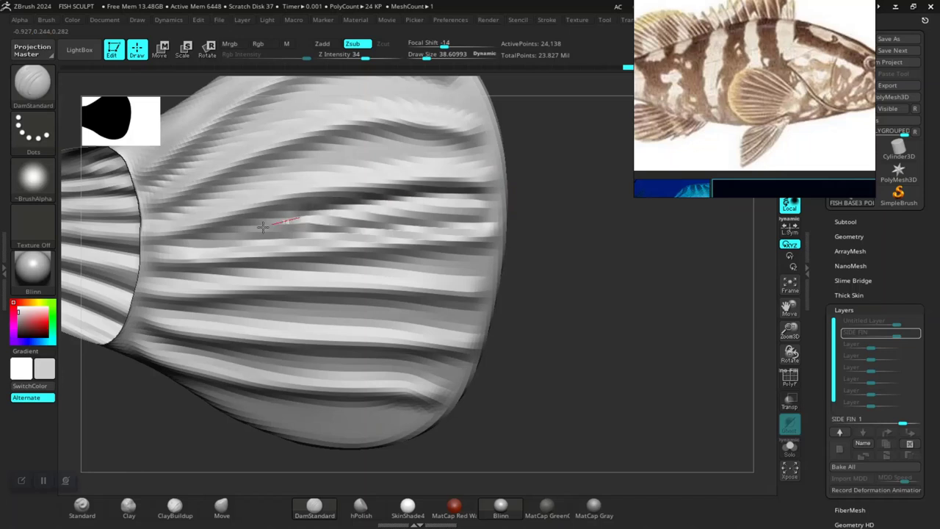
pyautogui.moveTo(521, 242)
pyautogui.mouseDown()
pyautogui.moveTo(542, 271)
pyautogui.moveTo(514, 235)
pyautogui.mouseUp()
pyautogui.moveTo(472, 203)
pyautogui.mouseDown()
pyautogui.moveTo(266, 226)
pyautogui.moveTo(166, 273)
pyautogui.mouseUp()
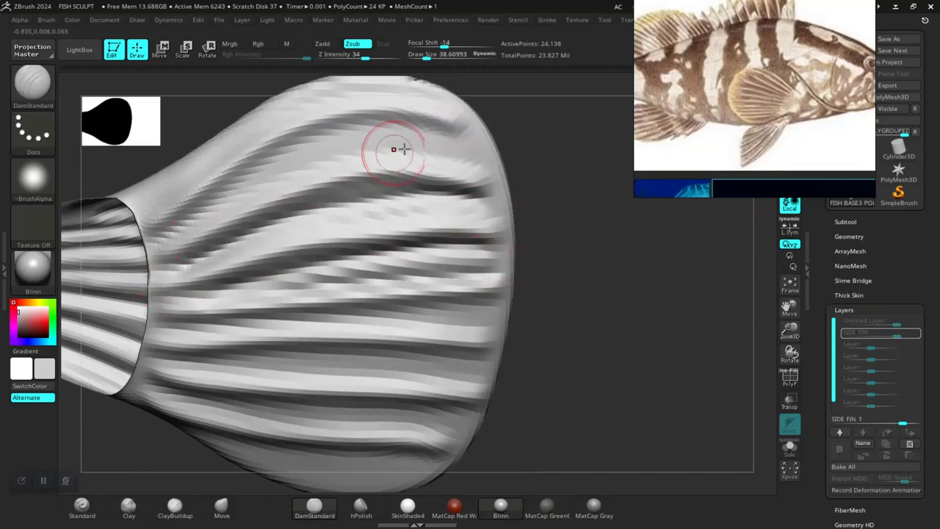
pyautogui.moveTo(433, 130); pyautogui.dragTo(144, 258)
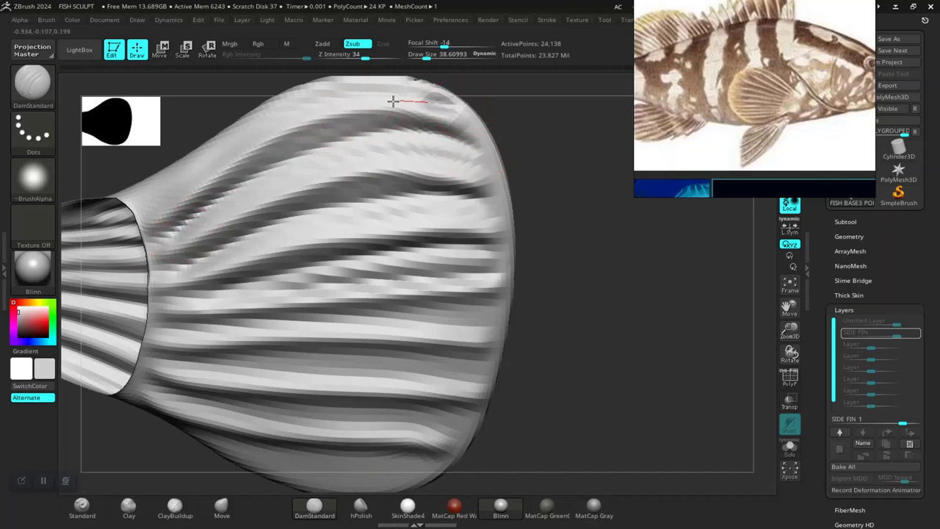
# Carve a groove along the fin's top edge and down its left edge
pyautogui.keyDown('shift'); pyautogui.moveTo(272, 126); pyautogui.dragTo(441, 122); pyautogui.keyUp('shift')
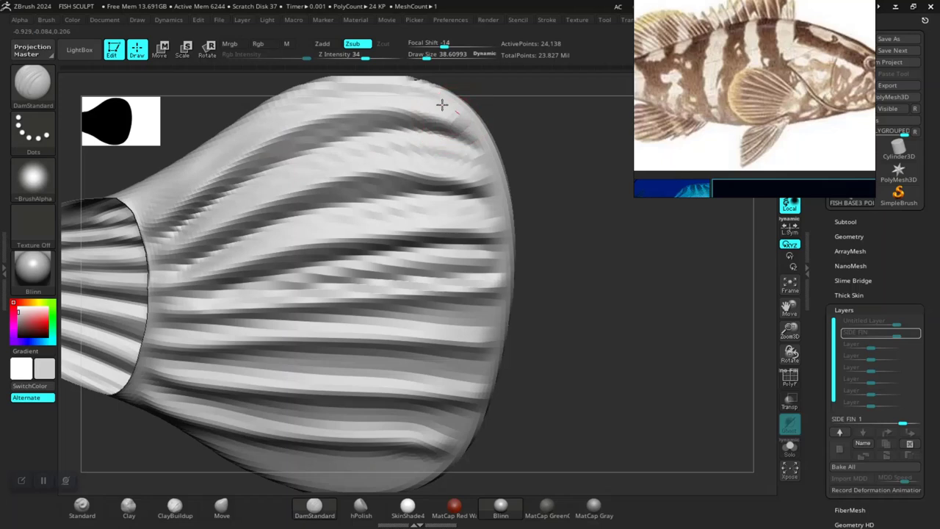
pyautogui.moveTo(374, 92); pyautogui.dragTo(293, 108)
pyautogui.moveTo(226, 143); pyautogui.dragTo(152, 204)
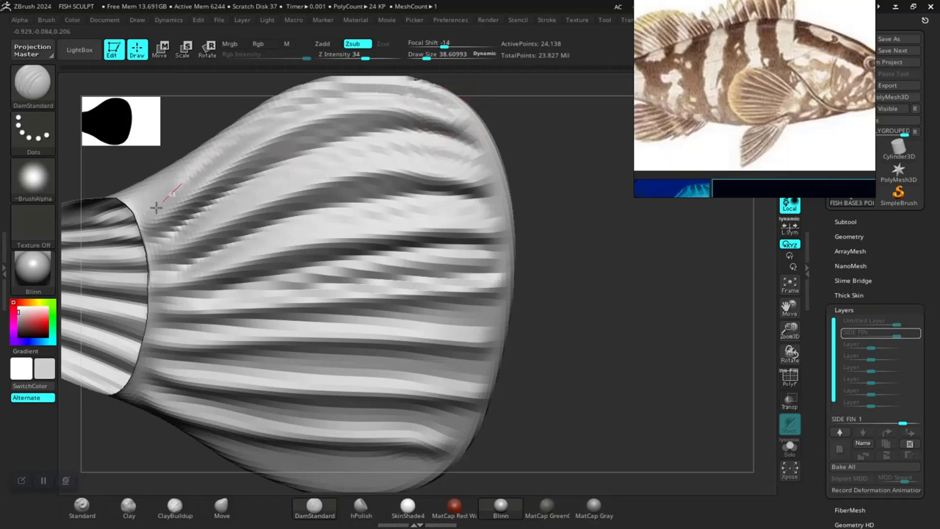
pyautogui.moveTo(587, 308)
pyautogui.mouseDown()
pyautogui.moveTo(577, 268)
pyautogui.moveTo(467, 242)
pyautogui.moveTo(356, 256)
pyautogui.mouseUp()
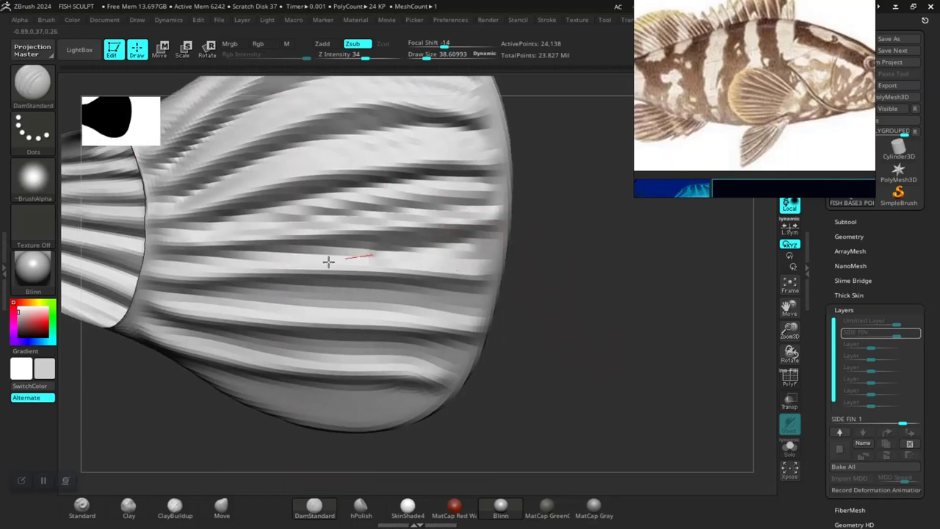
# Carve several grooves across the lower stripes down to the fin's bottom edge
pyautogui.moveTo(479, 302)
pyautogui.mouseDown()
pyautogui.moveTo(408, 288)
pyautogui.moveTo(134, 292)
pyautogui.mouseUp()
pyautogui.moveTo(514, 340)
pyautogui.mouseDown()
pyautogui.moveTo(550, 317)
pyautogui.moveTo(528, 312)
pyautogui.mouseUp()
pyautogui.moveTo(463, 306)
pyautogui.mouseDown()
pyautogui.moveTo(204, 304)
pyautogui.moveTo(158, 294)
pyautogui.mouseUp()
pyautogui.moveTo(499, 334); pyautogui.dragTo(530, 302)
pyautogui.moveTo(429, 321)
pyautogui.mouseDown()
pyautogui.moveTo(308, 316)
pyautogui.moveTo(170, 293)
pyautogui.mouseUp()
# Briefly show the fish body to check the fins, then hide it again to isolate the fin
pyautogui.press('f')
pyautogui.moveTo(499, 321); pyautogui.dragTo(549, 315)
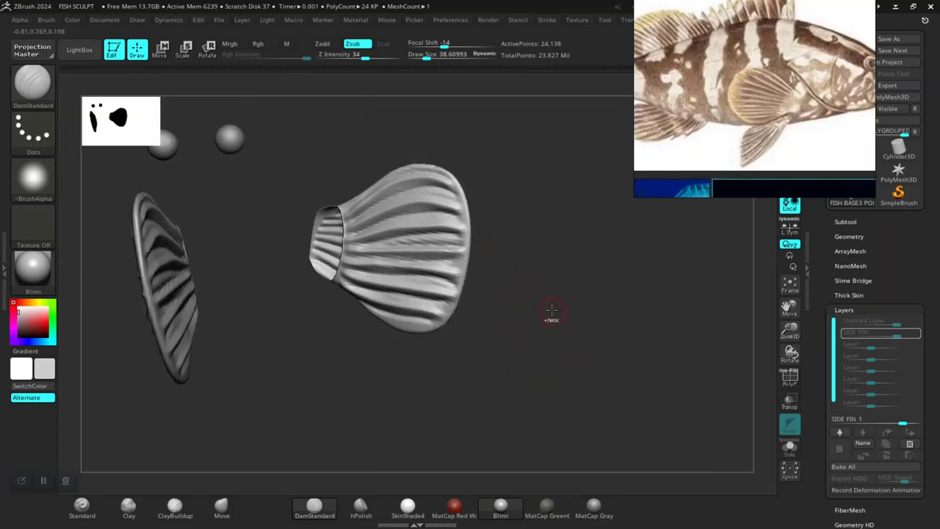
pyautogui.keyDown('ctrl'); pyautogui.keyDown('shift'); pyautogui.click(536, 320); pyautogui.keyUp('shift'); pyautogui.keyUp('ctrl')
pyautogui.press('f')
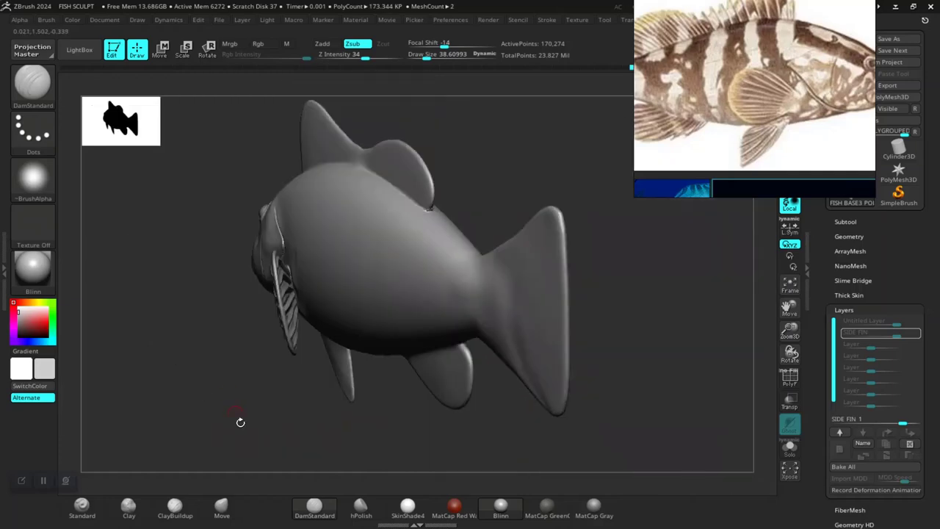
pyautogui.keyDown('shift'); pyautogui.moveTo(241, 419); pyautogui.dragTo(319, 396); pyautogui.keyUp('shift')
pyautogui.keyDown('ctrl'); pyautogui.keyDown('shift'); pyautogui.click(451, 300); pyautogui.keyUp('shift'); pyautogui.keyUp('ctrl')
pyautogui.moveTo(477, 395)
pyautogui.mouseDown()
pyautogui.moveTo(526, 412)
pyautogui.moveTo(399, 384)
pyautogui.moveTo(460, 394)
pyautogui.moveTo(480, 416)
pyautogui.mouseUp()
pyautogui.scroll(6, 419, 389)
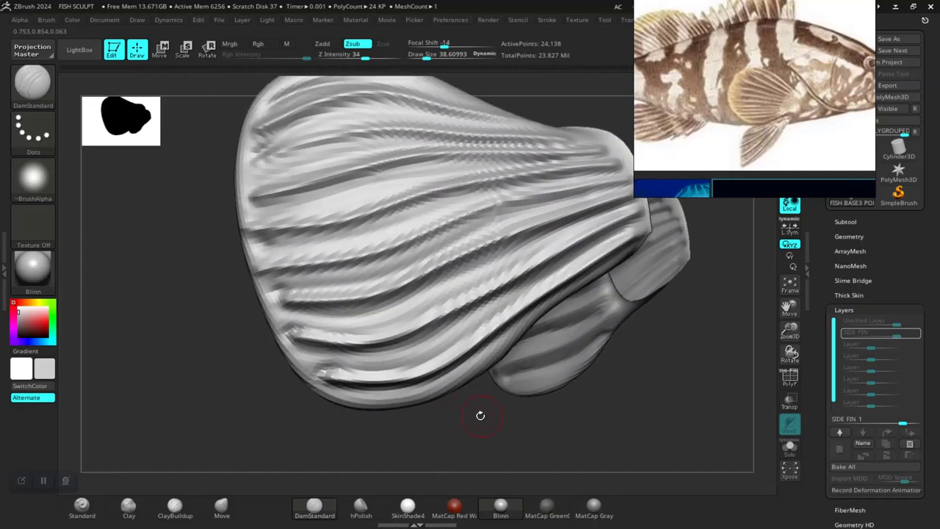
# Switch to the Smooth brush at Z Intensity 11 on the fin's lower subdivision level
pyautogui.press('d')
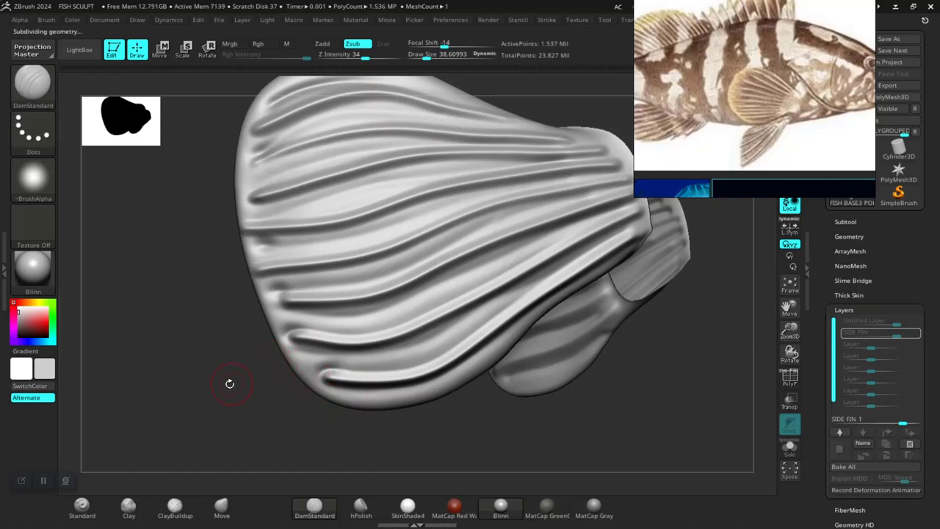
pyautogui.moveTo(229, 388)
pyautogui.mouseDown()
pyautogui.moveTo(241, 387)
pyautogui.moveTo(325, 270)
pyautogui.mouseUp()
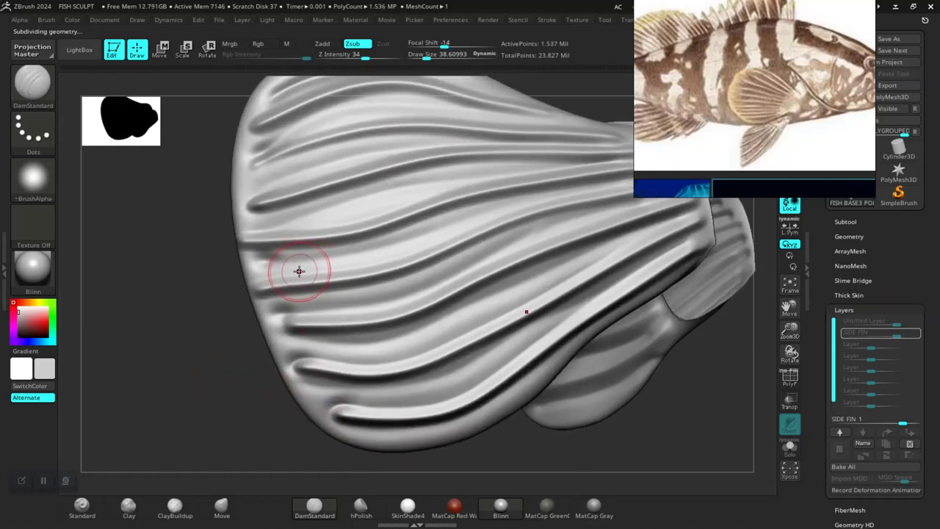
pyautogui.press('shift')
pyautogui.hotkey('shift', 'd')
pyautogui.hotkey('shift', 'd')
pyautogui.hotkey('shift', 'd')
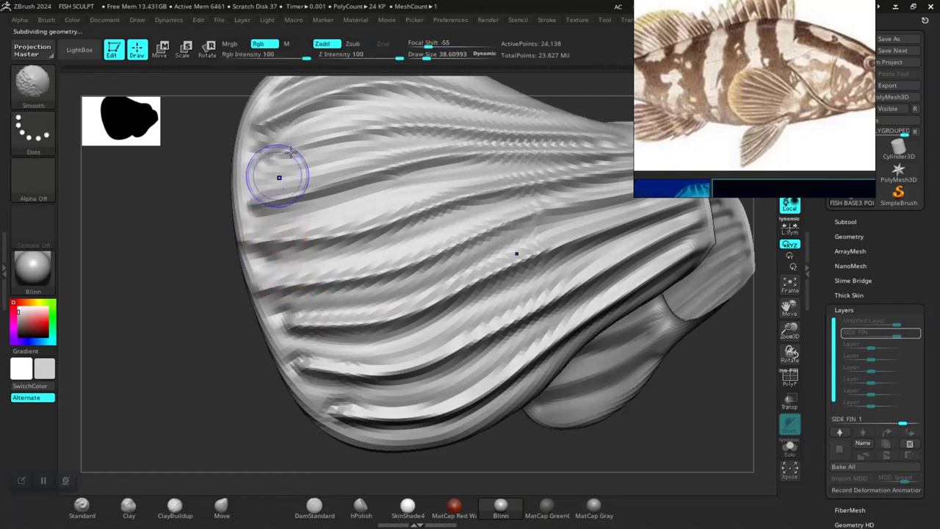
pyautogui.click(344, 55)
pyautogui.write('11')
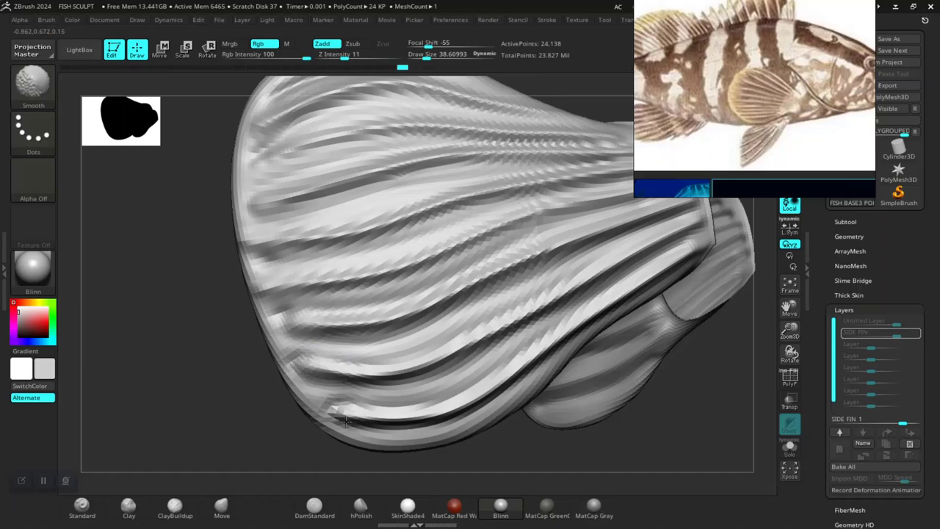
pyautogui.moveTo(174, 398)
pyautogui.mouseDown()
pyautogui.moveTo(120, 398)
pyautogui.moveTo(344, 273)
pyautogui.mouseUp()
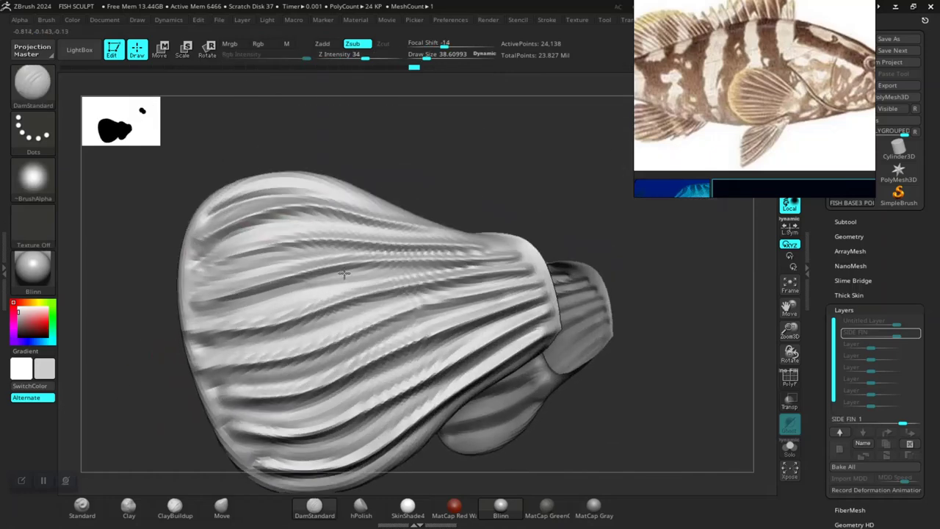
# Smooth the ray grooves on the fin's far face at the low subdivision level
pyautogui.moveTo(460, 137); pyautogui.dragTo(405, 301)
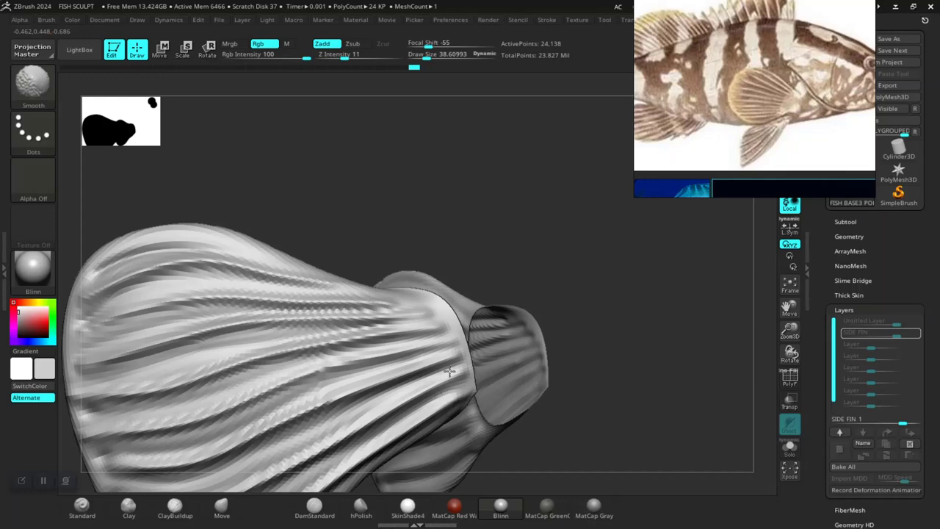
pyautogui.moveTo(469, 330); pyautogui.dragTo(469, 290)
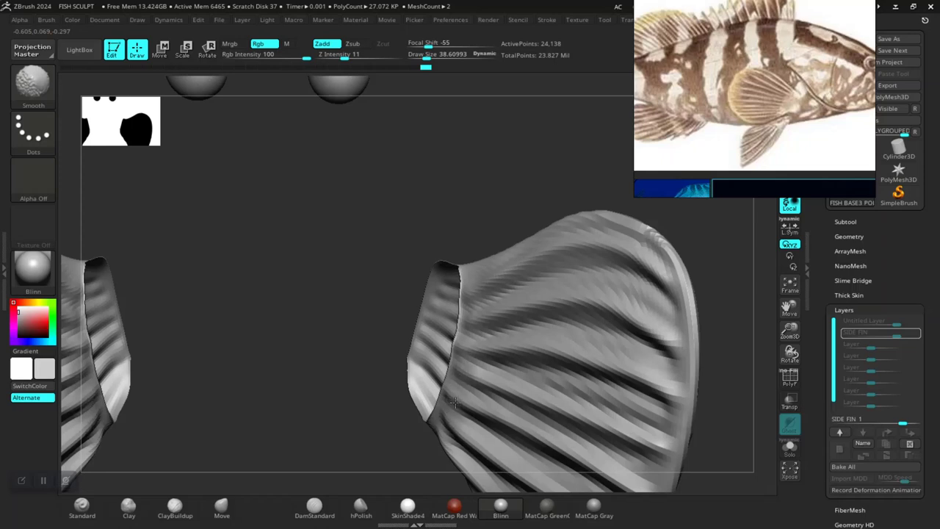
pyautogui.moveTo(667, 293); pyautogui.dragTo(597, 264)
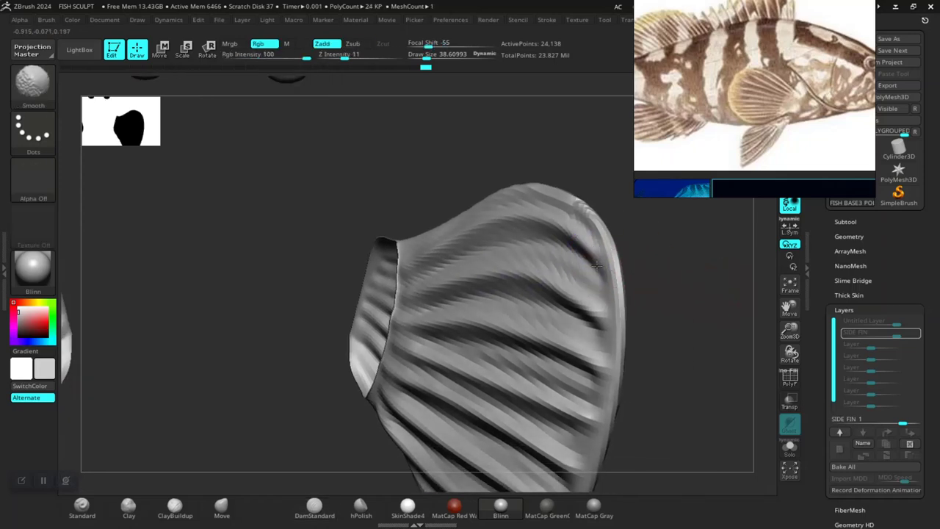
pyautogui.press('shift')
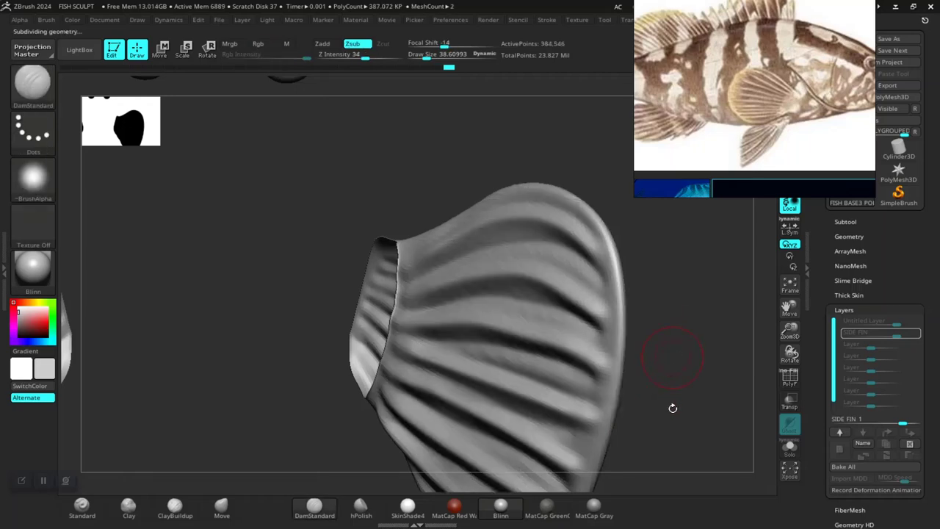
# Return to the top subdivision level and smooth the fin's upper edge at higher intensity
pyautogui.press('f')
pyautogui.moveTo(621, 352); pyautogui.dragTo(506, 348)
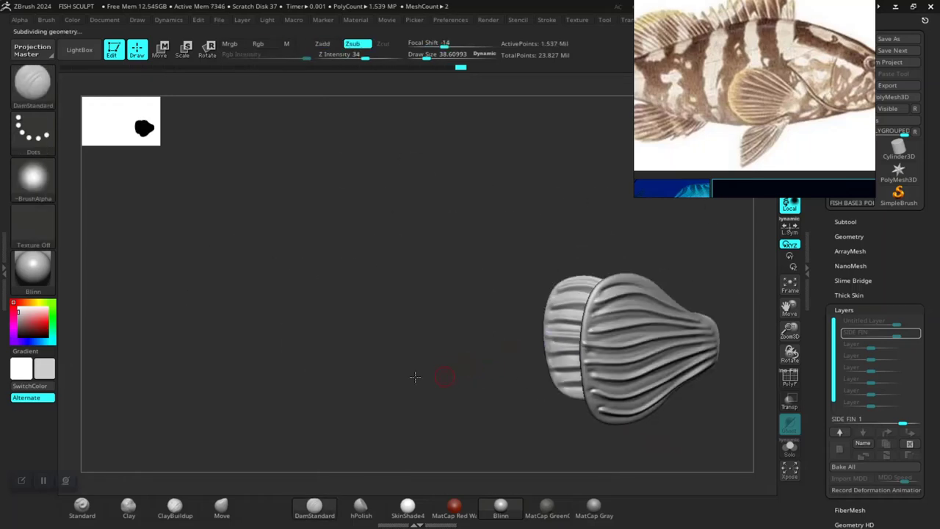
pyautogui.moveTo(445, 377)
pyautogui.mouseDown()
pyautogui.moveTo(723, 364)
pyautogui.moveTo(663, 384)
pyautogui.moveTo(421, 342)
pyautogui.mouseUp()
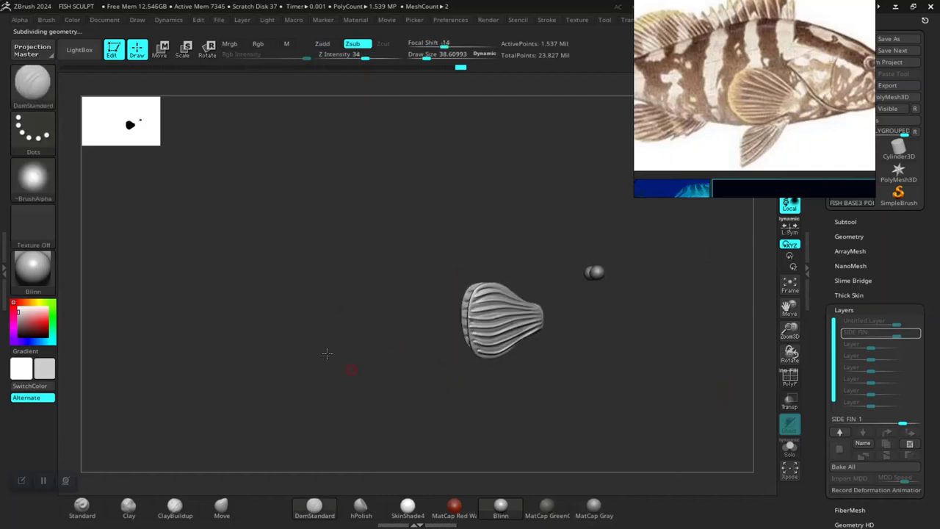
pyautogui.moveTo(350, 373)
pyautogui.mouseDown()
pyautogui.moveTo(326, 382)
pyautogui.moveTo(277, 362)
pyautogui.moveTo(267, 334)
pyautogui.moveTo(311, 365)
pyautogui.moveTo(308, 321)
pyautogui.mouseUp()
pyautogui.press('shift')
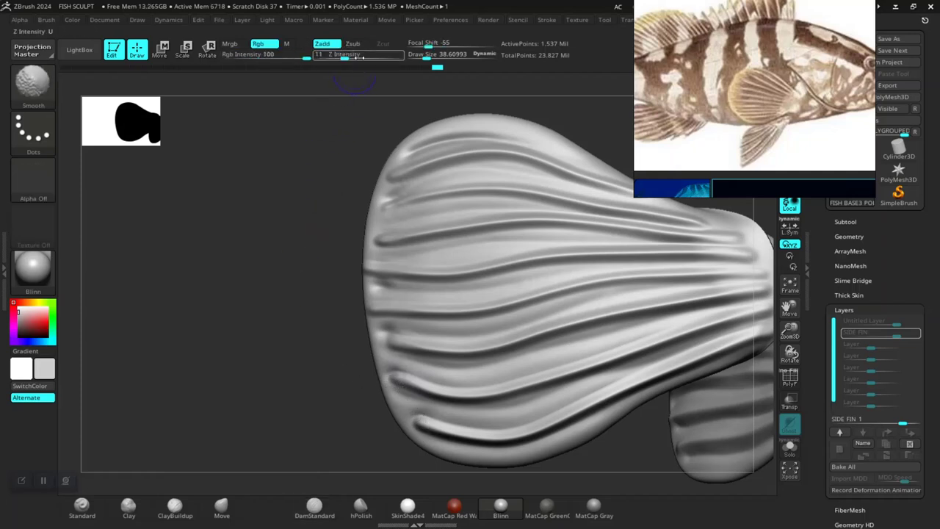
pyautogui.moveTo(358, 58); pyautogui.dragTo(371, 57)
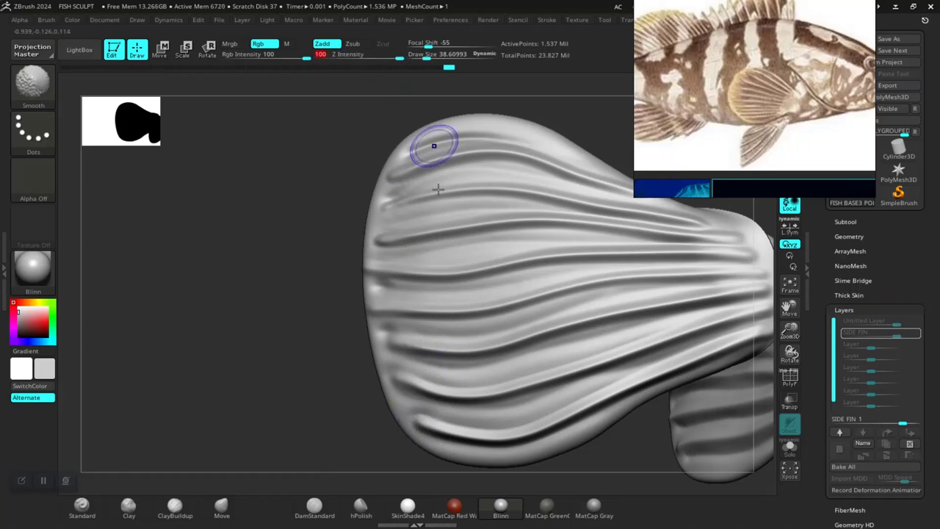
pyautogui.keyDown('alt'); pyautogui.moveTo(315, 415); pyautogui.dragTo(288, 342); pyautogui.keyUp('alt')
pyautogui.press('shift')
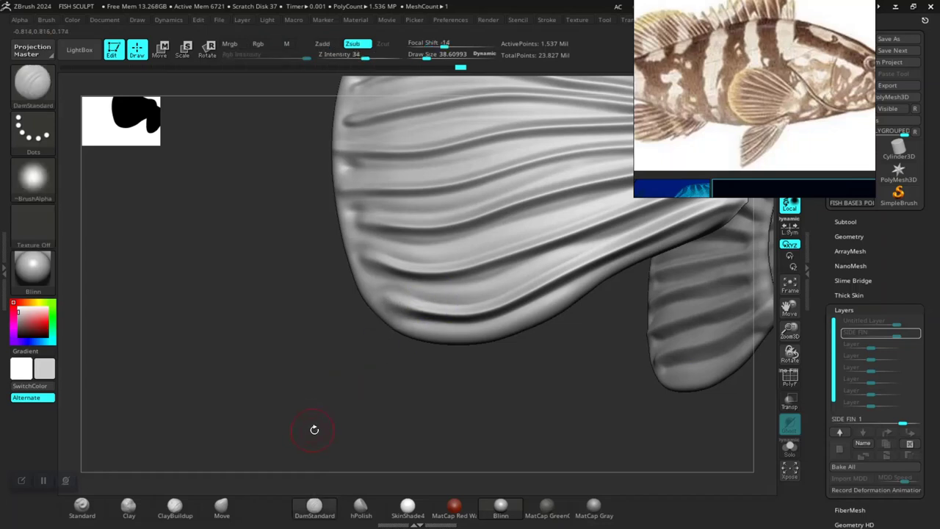
pyautogui.keyDown('alt'); pyautogui.moveTo(313, 430); pyautogui.dragTo(577, 320); pyautogui.keyUp('alt')
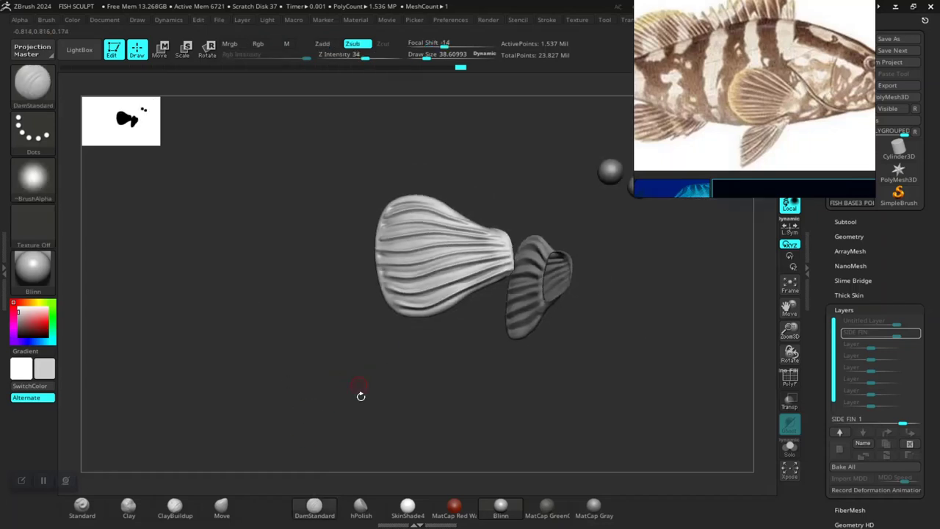
# Unhide all parts, inspect the fish from the side, then isolate the triangular pelvic fin
pyautogui.keyDown('ctrl'); pyautogui.keyDown('shift'); pyautogui.click(566, 353); pyautogui.keyUp('shift'); pyautogui.keyUp('ctrl')
pyautogui.moveTo(577, 361)
pyautogui.mouseDown()
pyautogui.moveTo(579, 428)
pyautogui.moveTo(575, 397)
pyautogui.moveTo(591, 389)
pyautogui.moveTo(582, 395)
pyautogui.moveTo(552, 360)
pyautogui.moveTo(629, 405)
pyautogui.moveTo(633, 392)
pyautogui.moveTo(637, 407)
pyautogui.moveTo(644, 384)
pyautogui.mouseUp()
pyautogui.keyDown('shift'); pyautogui.moveTo(719, 293); pyautogui.dragTo(636, 279); pyautogui.keyUp('shift')
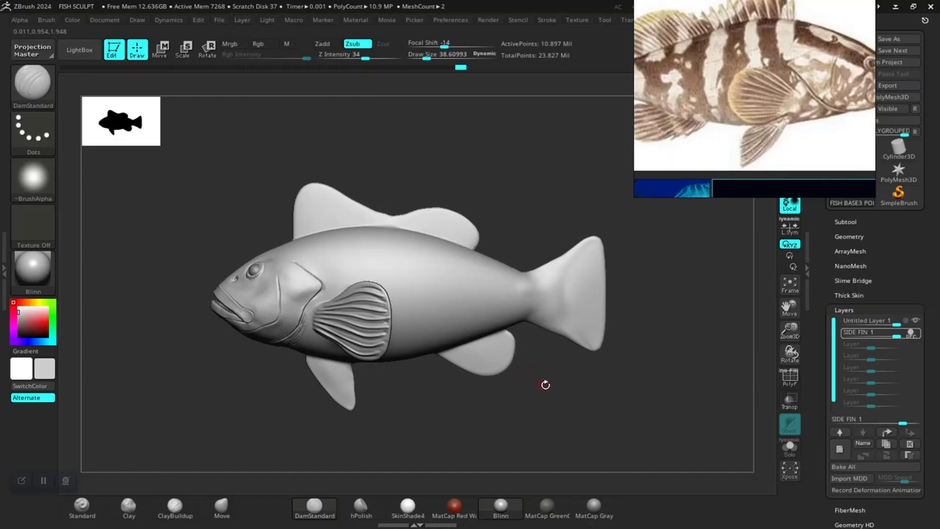
pyautogui.moveTo(545, 384)
pyautogui.mouseDown()
pyautogui.moveTo(580, 420)
pyautogui.moveTo(585, 323)
pyautogui.mouseUp()
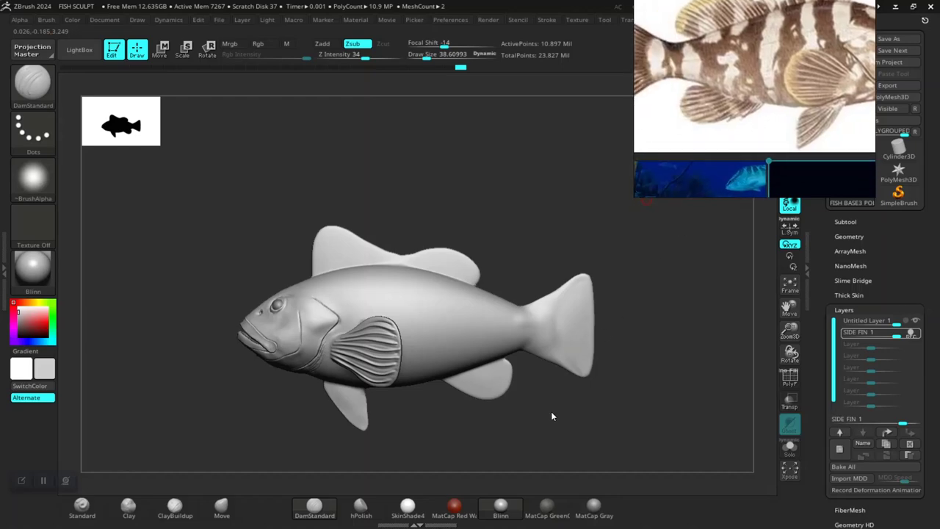
pyautogui.moveTo(553, 416)
pyautogui.mouseDown()
pyautogui.moveTo(529, 344)
pyautogui.moveTo(530, 373)
pyautogui.mouseUp()
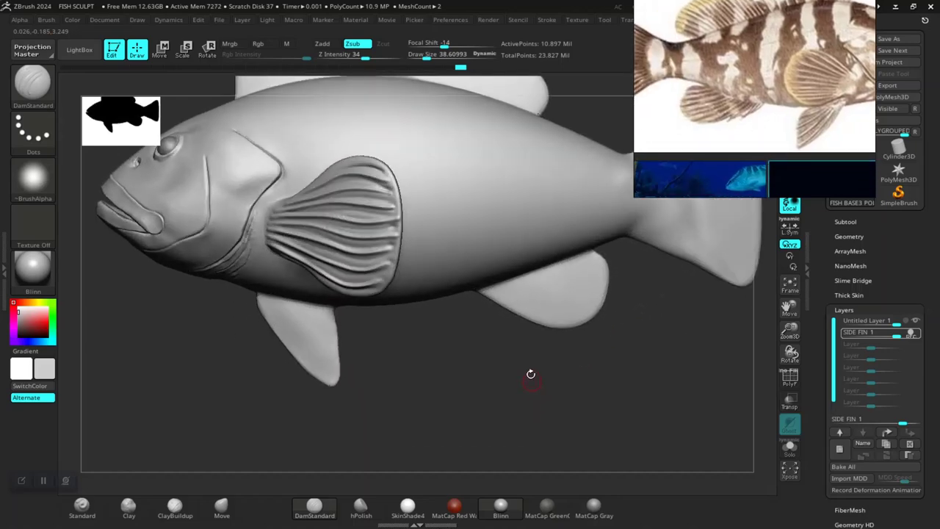
pyautogui.moveTo(463, 385)
pyautogui.mouseDown()
pyautogui.moveTo(478, 372)
pyautogui.moveTo(458, 329)
pyautogui.moveTo(440, 327)
pyautogui.moveTo(475, 348)
pyautogui.moveTo(431, 361)
pyautogui.moveTo(459, 375)
pyautogui.moveTo(483, 374)
pyautogui.moveTo(531, 329)
pyautogui.moveTo(262, 259)
pyautogui.mouseUp()
pyautogui.keyDown('ctrl'); pyautogui.keyDown('shift'); pyautogui.click(379, 304); pyautogui.keyUp('shift'); pyautogui.keyUp('ctrl')
# Choose Alpha 43 for the DamStandard brush and enlarge the brush size
pyautogui.click(54, 184)
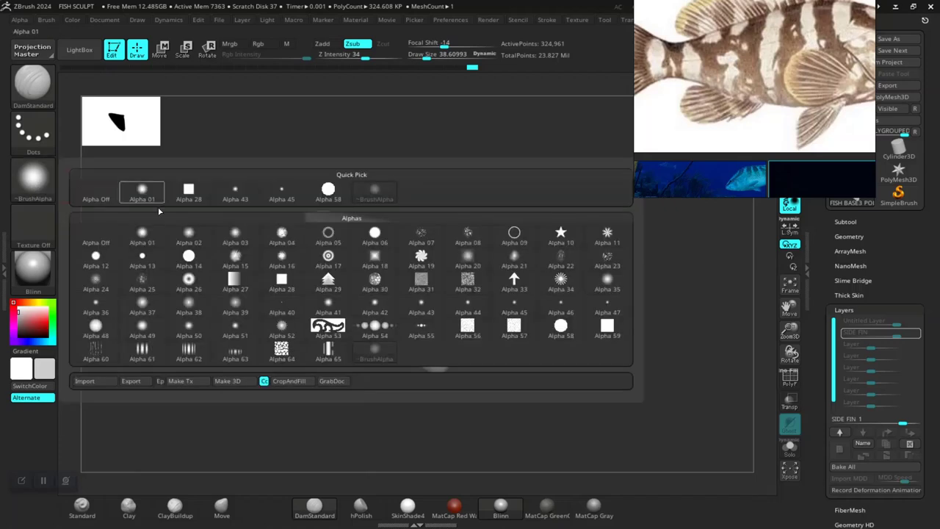
pyautogui.click(236, 193)
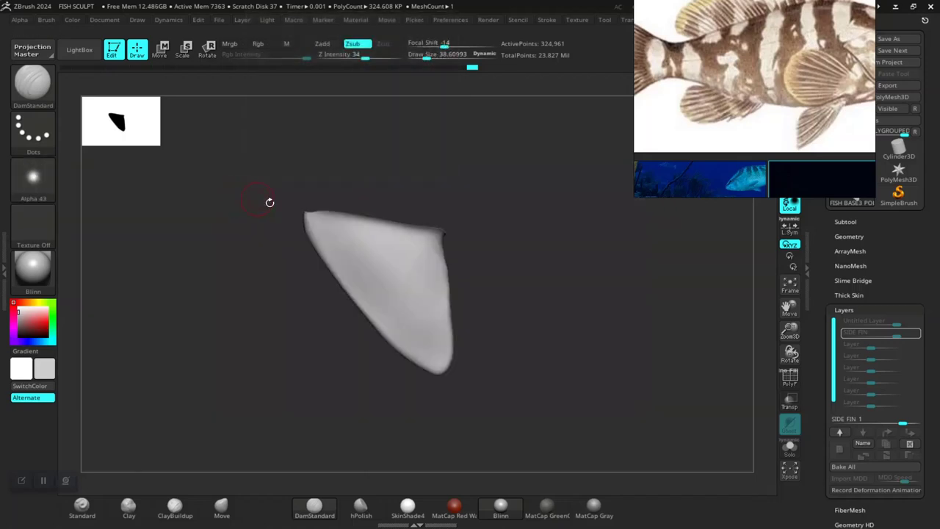
pyautogui.moveTo(454, 203)
pyautogui.mouseDown()
pyautogui.moveTo(419, 367)
pyautogui.moveTo(448, 409)
pyautogui.mouseUp()
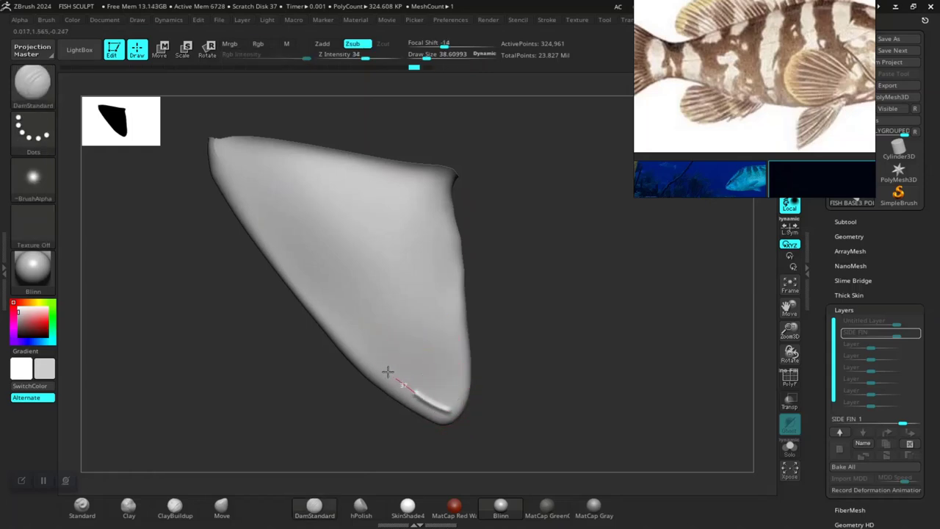
pyautogui.moveTo(259, 169); pyautogui.dragTo(294, 195)
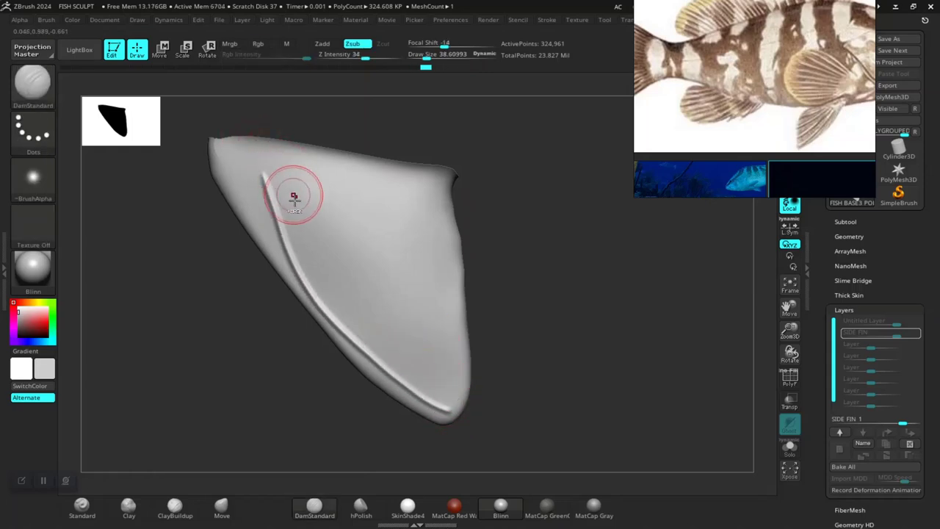
pyautogui.hotkey('ctrl', 'z')
pyautogui.press(']')
pyautogui.press(']')
pyautogui.press(']')
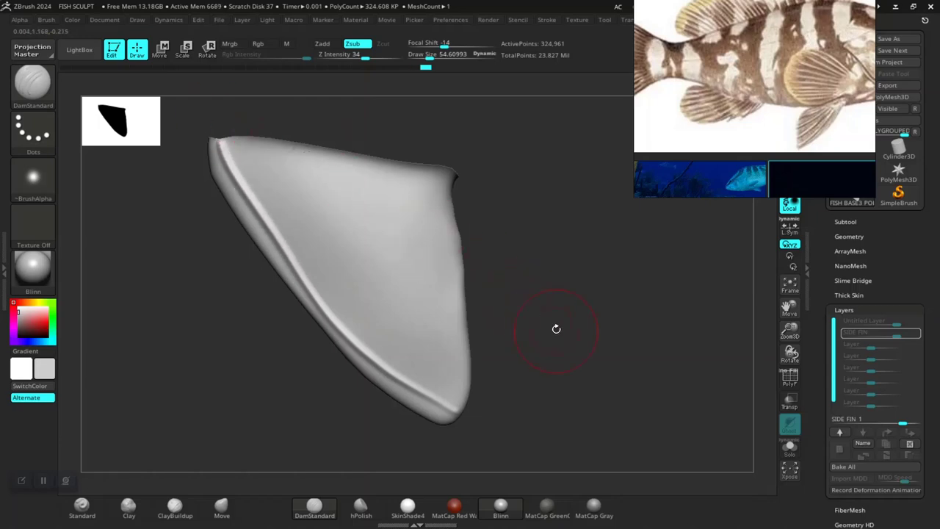
pyautogui.keyDown('alt'); pyautogui.moveTo(556, 330); pyautogui.dragTo(546, 324); pyautogui.keyUp('alt')
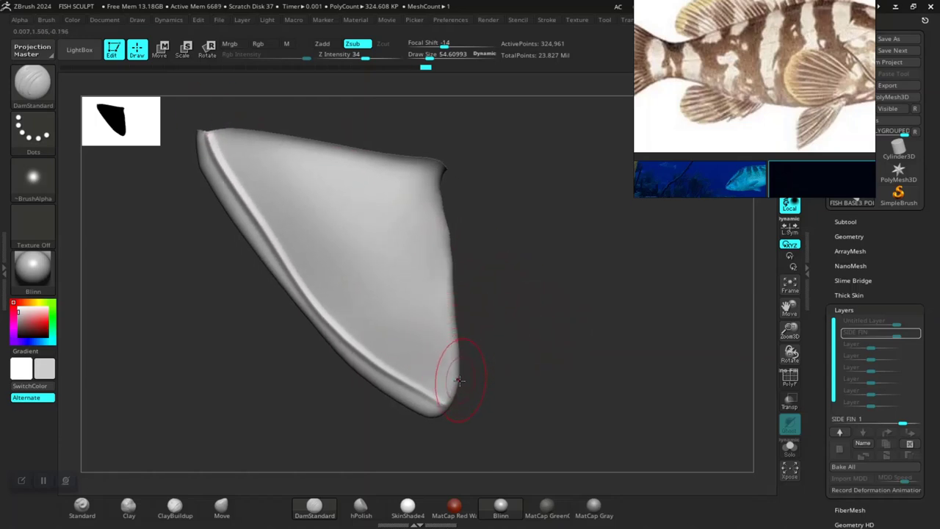
# Carve a ray groove up from the lower edge and one along the inner edge
pyautogui.moveTo(381, 339)
pyautogui.mouseDown()
pyautogui.moveTo(310, 256)
pyautogui.moveTo(285, 201)
pyautogui.mouseUp()
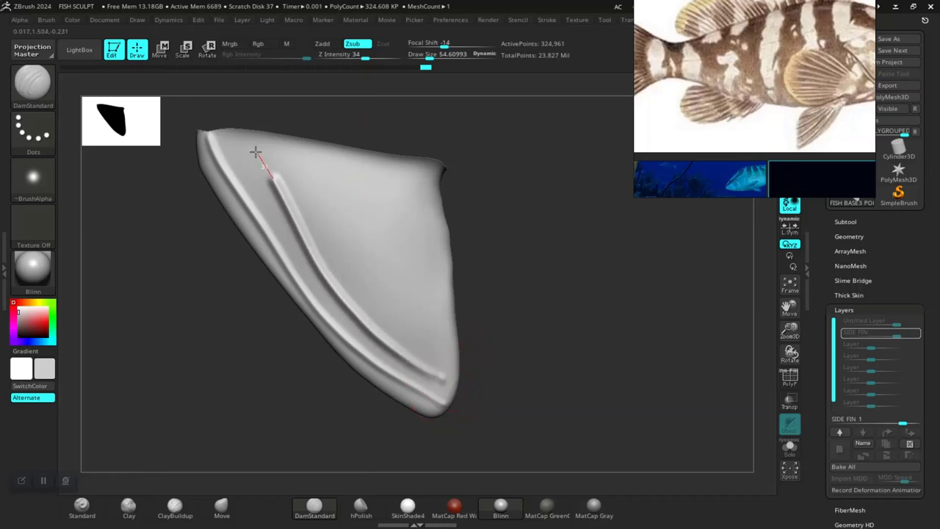
pyautogui.moveTo(244, 139); pyautogui.dragTo(246, 140)
pyautogui.moveTo(576, 306)
pyautogui.mouseDown()
pyautogui.moveTo(539, 336)
pyautogui.moveTo(541, 325)
pyautogui.mouseUp()
pyautogui.hotkey('ctrl', 'z')
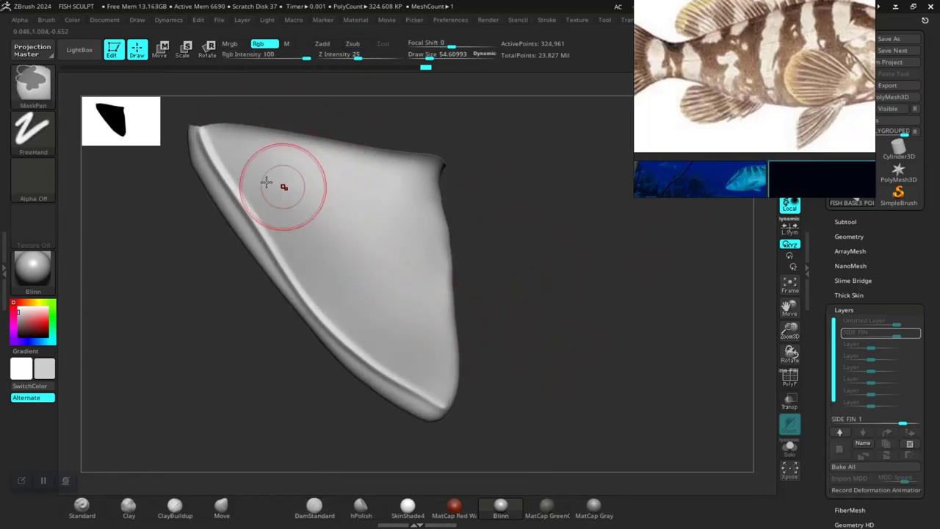
pyautogui.moveTo(238, 179); pyautogui.dragTo(279, 235)
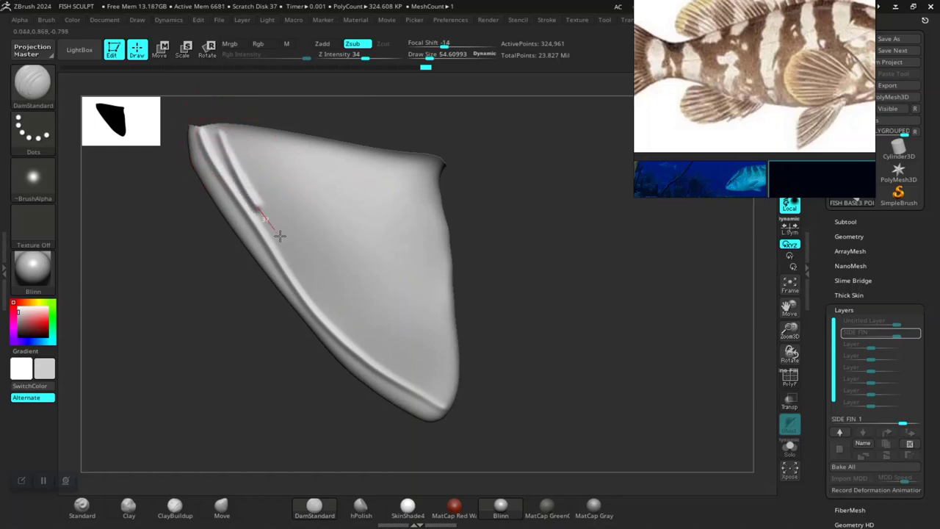
pyautogui.hotkey('ctrl', 'z')
pyautogui.moveTo(220, 147)
pyautogui.mouseDown()
pyautogui.moveTo(314, 272)
pyautogui.moveTo(403, 355)
pyautogui.mouseUp()
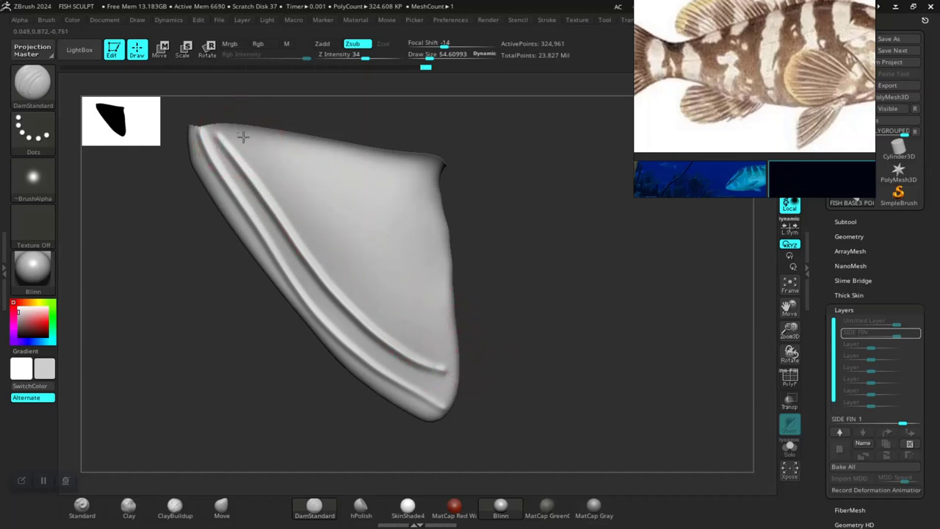
# Carve three diagonal ray grooves across the fin from near its top
pyautogui.moveTo(241, 137)
pyautogui.mouseDown()
pyautogui.moveTo(321, 215)
pyautogui.moveTo(369, 296)
pyautogui.moveTo(411, 336)
pyautogui.moveTo(473, 355)
pyautogui.mouseUp()
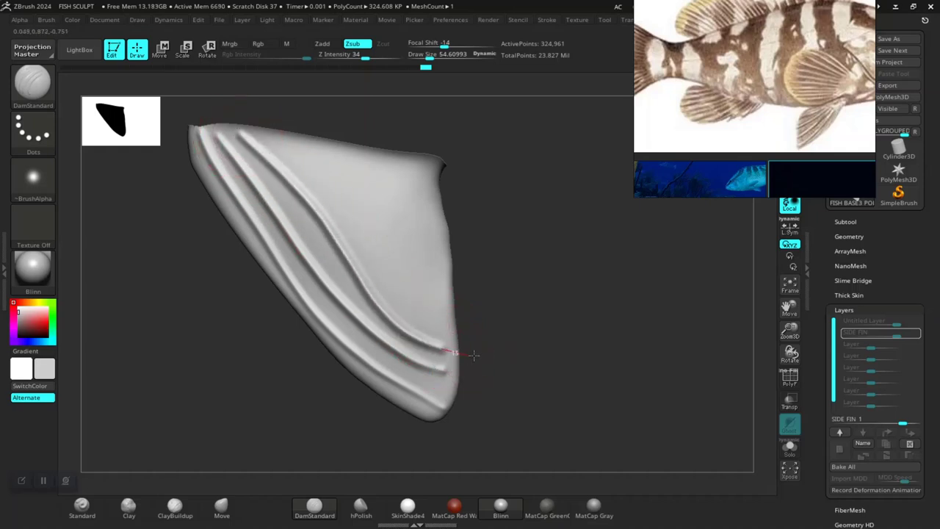
pyautogui.moveTo(294, 155)
pyautogui.mouseDown()
pyautogui.moveTo(367, 237)
pyautogui.moveTo(397, 297)
pyautogui.moveTo(459, 338)
pyautogui.mouseUp()
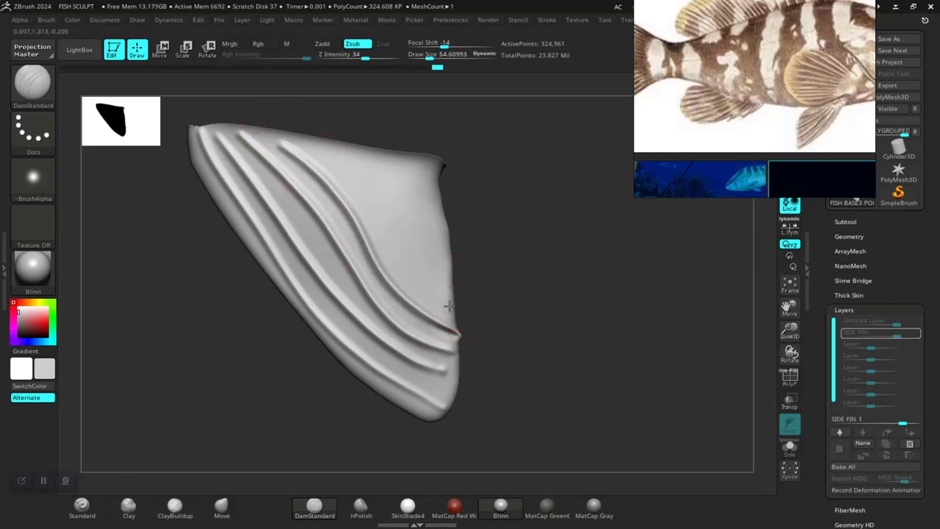
pyautogui.moveTo(304, 120)
pyautogui.mouseDown()
pyautogui.moveTo(357, 154)
pyautogui.moveTo(436, 273)
pyautogui.mouseUp()
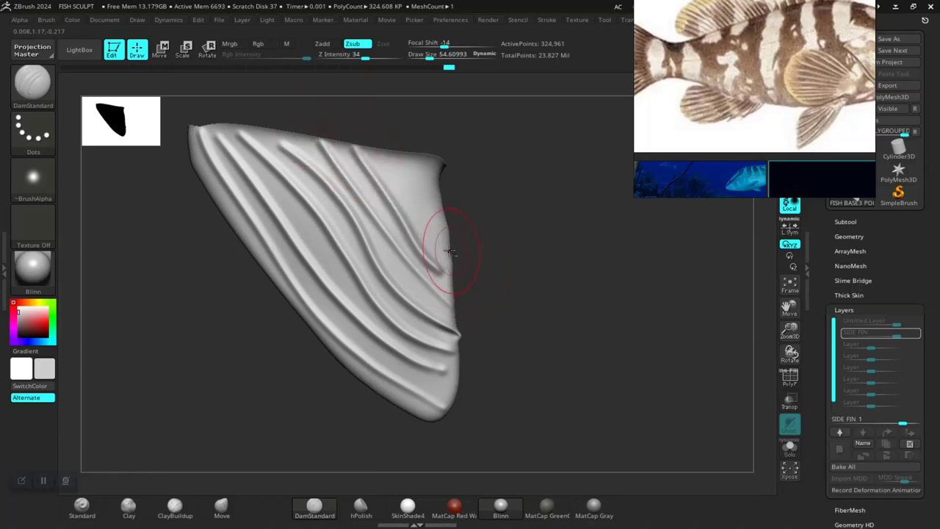
pyautogui.moveTo(411, 196); pyautogui.dragTo(369, 142)
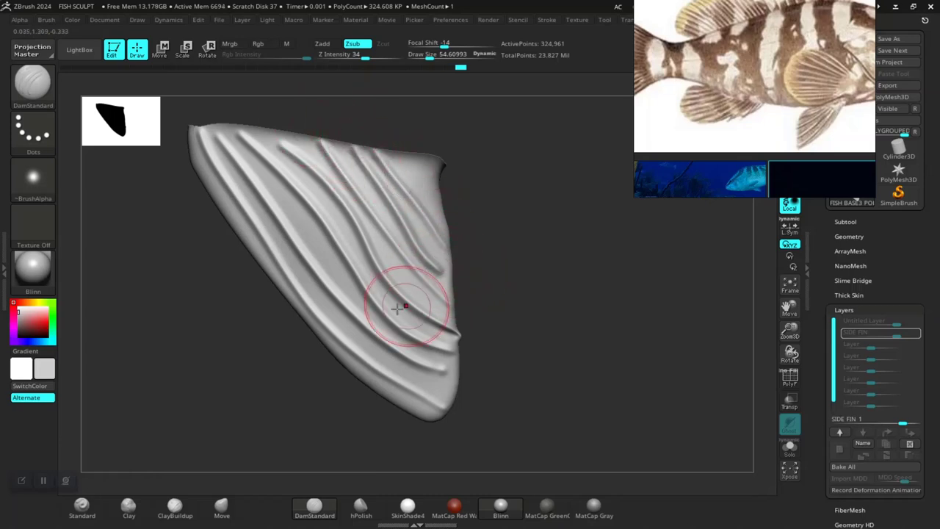
# Turn the fin frontal and carve more rays toward its top and right edge
pyautogui.moveTo(522, 329)
pyautogui.keyDown('alt'); pyautogui.mouseDown()
pyautogui.moveTo(506, 223)
pyautogui.moveTo(599, 258)
pyautogui.moveTo(594, 279)
pyautogui.moveTo(516, 279)
pyautogui.moveTo(554, 331)
pyautogui.moveTo(480, 324)
pyautogui.moveTo(330, 283)
pyautogui.mouseUp(); pyautogui.keyUp('alt')
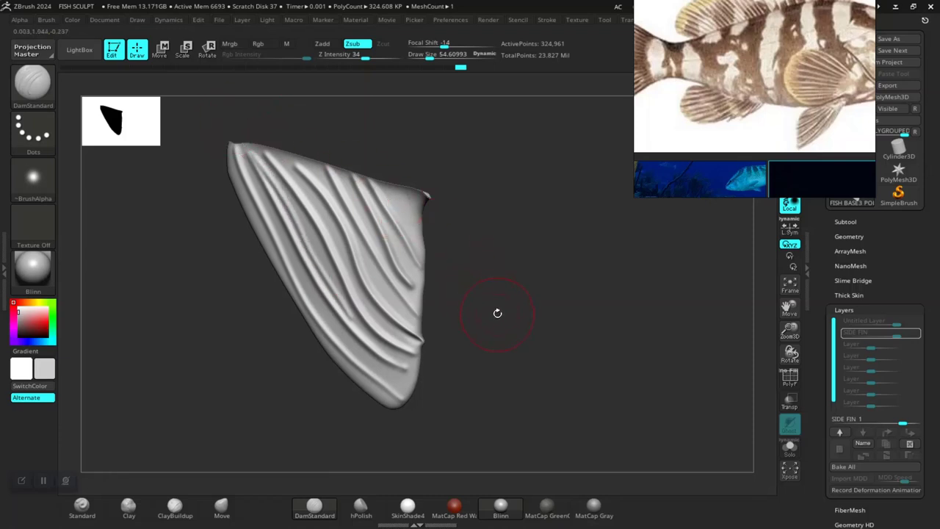
pyautogui.moveTo(497, 312)
pyautogui.keyDown('alt'); pyautogui.mouseDown()
pyautogui.moveTo(508, 323)
pyautogui.moveTo(441, 296)
pyautogui.mouseUp(); pyautogui.keyUp('alt')
pyautogui.moveTo(586, 309); pyautogui.dragTo(558, 361)
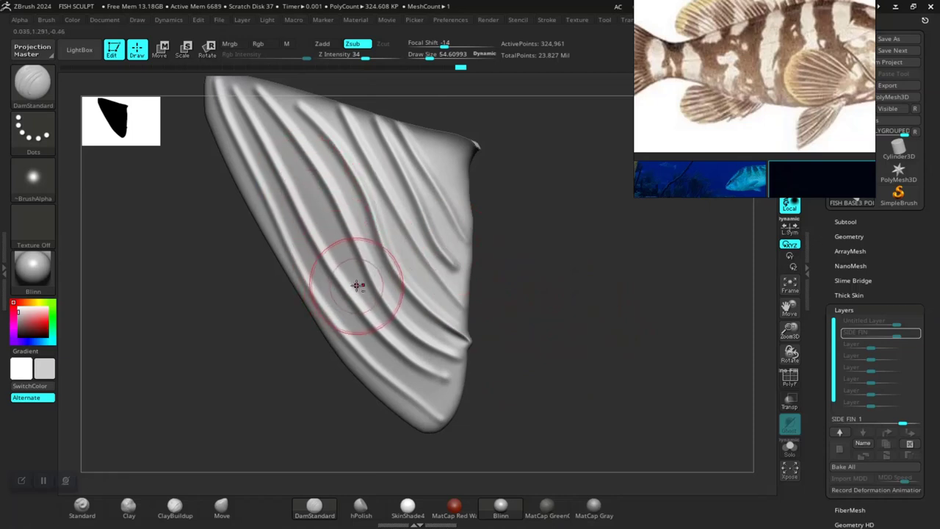
pyautogui.moveTo(360, 285)
pyautogui.mouseDown()
pyautogui.moveTo(281, 137)
pyautogui.moveTo(235, 88)
pyautogui.mouseUp()
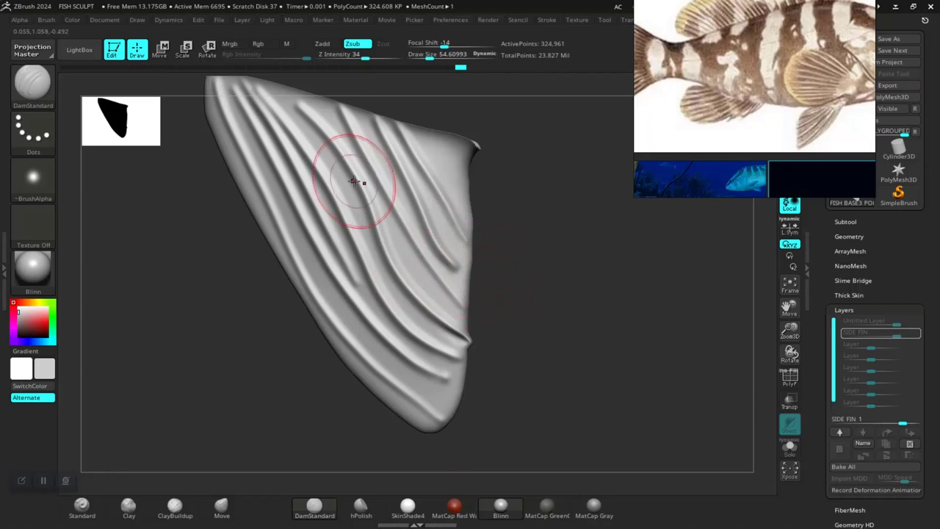
pyautogui.moveTo(363, 184); pyautogui.dragTo(312, 122)
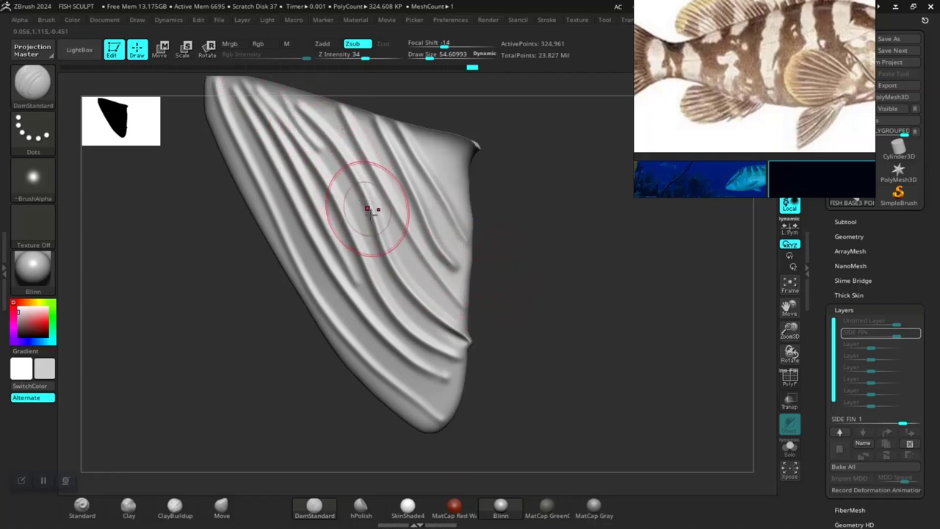
pyautogui.moveTo(469, 298); pyautogui.dragTo(413, 330)
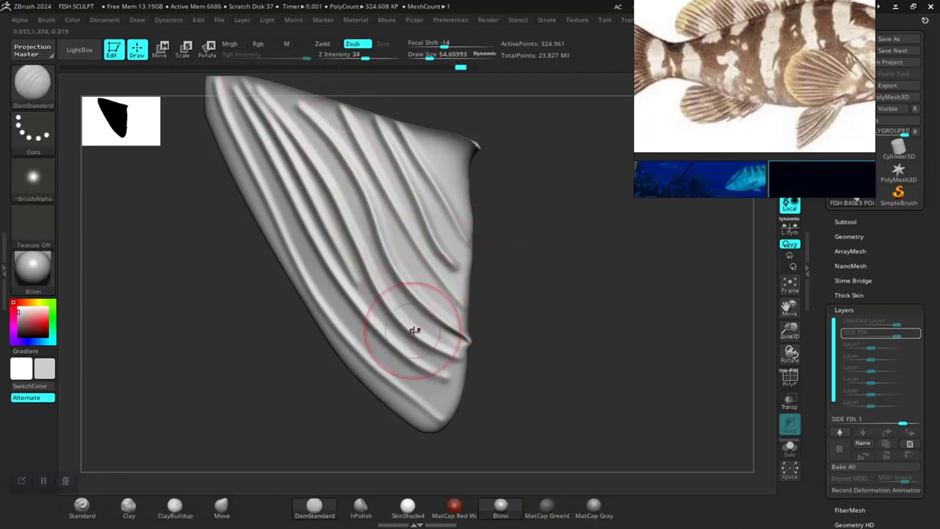
pyautogui.scroll(-3, 523, 315)
pyautogui.scroll(3, 523, 309)
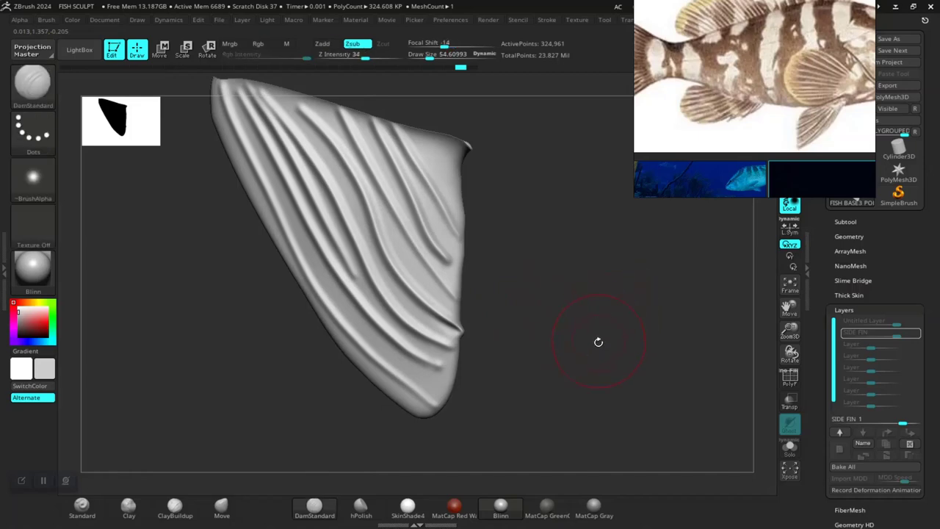
# Solo the pelvic fin and undo its most recent groove strokes
pyautogui.scroll(-3, 598, 388)
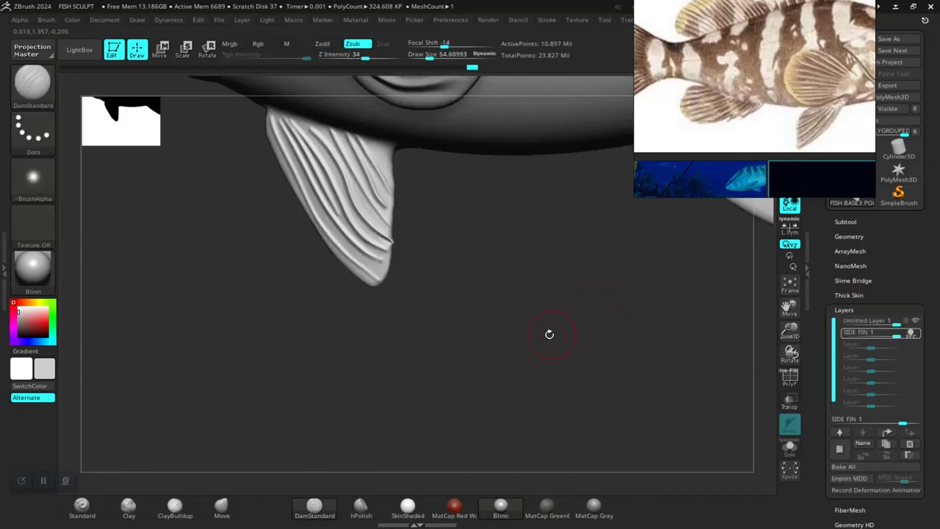
pyautogui.scroll(-3, 548, 331)
pyautogui.moveTo(560, 373)
pyautogui.mouseDown()
pyautogui.moveTo(500, 306)
pyautogui.moveTo(535, 346)
pyautogui.moveTo(556, 353)
pyautogui.moveTo(543, 339)
pyautogui.moveTo(548, 348)
pyautogui.moveTo(571, 342)
pyautogui.moveTo(499, 323)
pyautogui.mouseUp()
pyautogui.keyDown('ctrl'); pyautogui.keyDown('shift'); pyautogui.click(500, 323); pyautogui.keyUp('shift'); pyautogui.keyUp('ctrl')
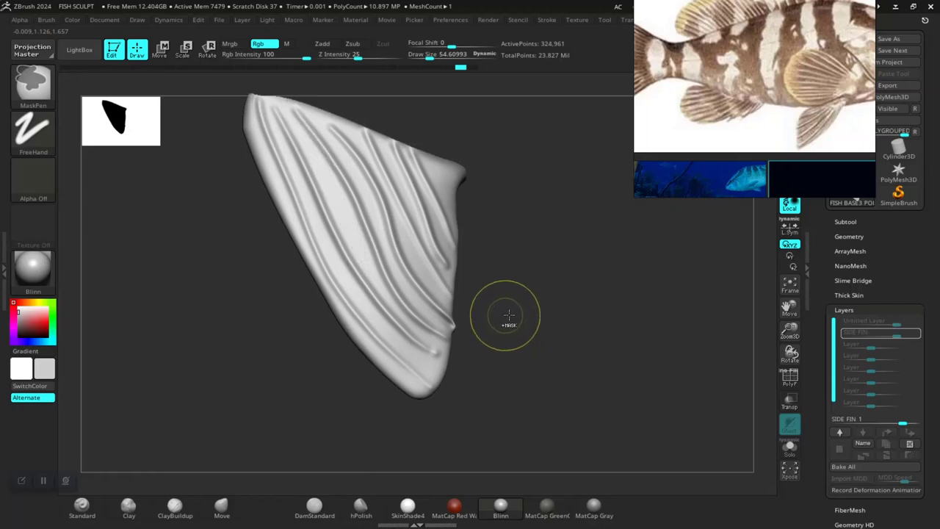
pyautogui.hotkey('ctrl', 'z')
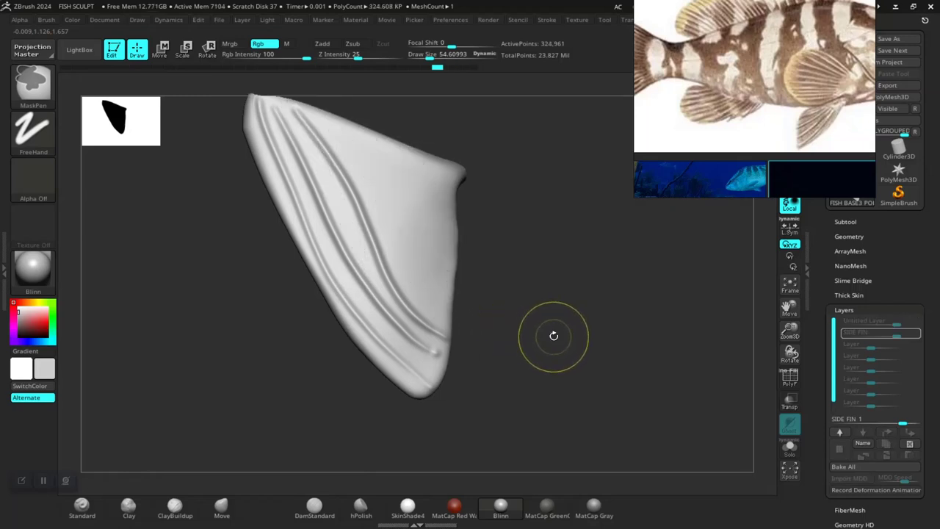
pyautogui.moveTo(549, 336); pyautogui.dragTo(534, 355)
pyautogui.hotkey('ctrl', 'z')
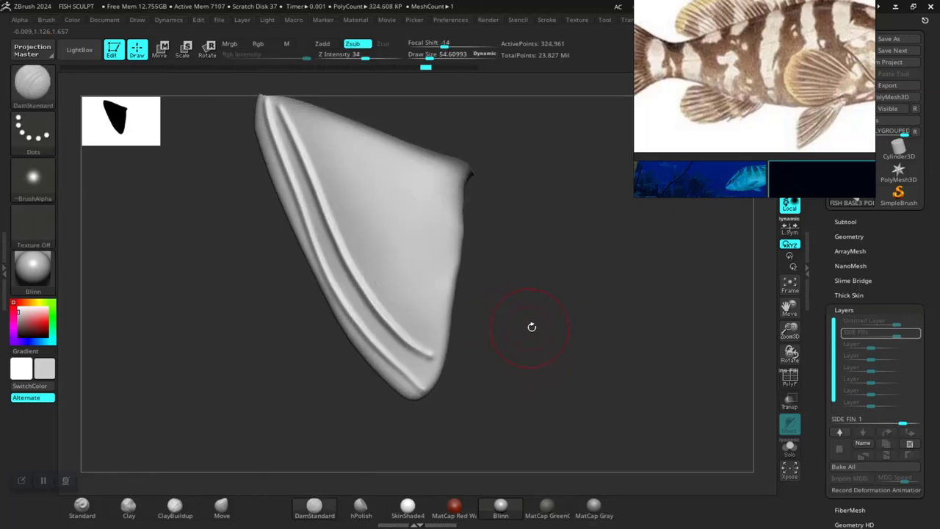
pyautogui.hotkey('ctrl', 'z')
# Re-carve diagonal ray grooves from the fin's upper edge down to its bottom
pyautogui.moveTo(434, 335)
pyautogui.mouseDown()
pyautogui.moveTo(404, 310)
pyautogui.moveTo(414, 323)
pyautogui.mouseUp()
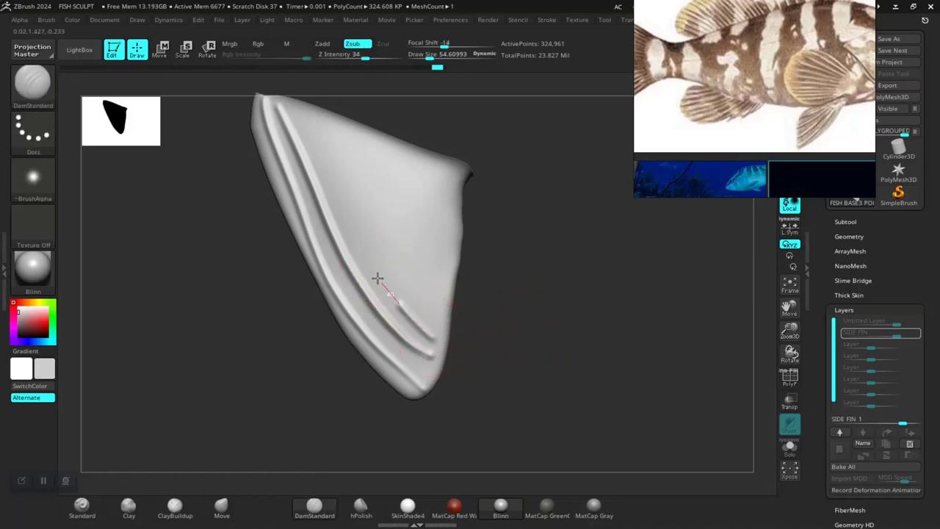
pyautogui.moveTo(376, 278)
pyautogui.mouseDown()
pyautogui.moveTo(361, 220)
pyautogui.moveTo(293, 109)
pyautogui.mouseUp()
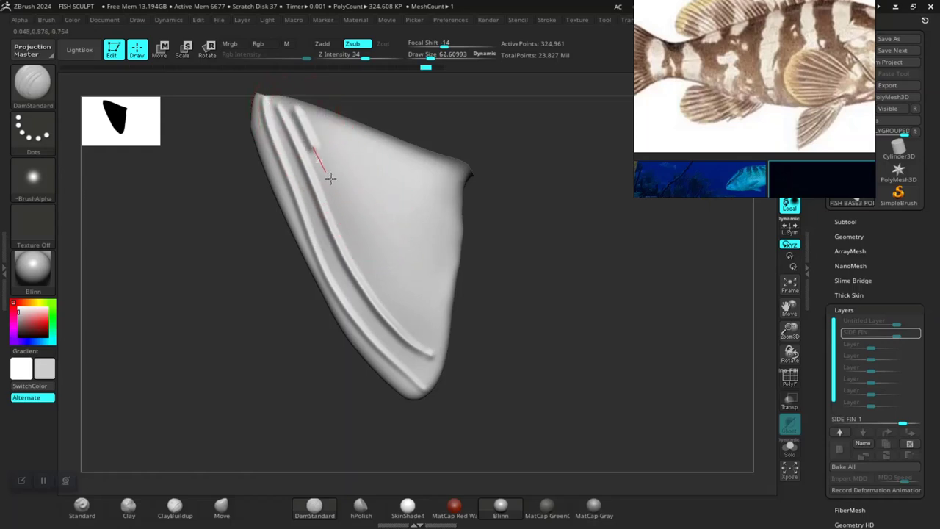
pyautogui.moveTo(330, 178); pyautogui.dragTo(382, 275)
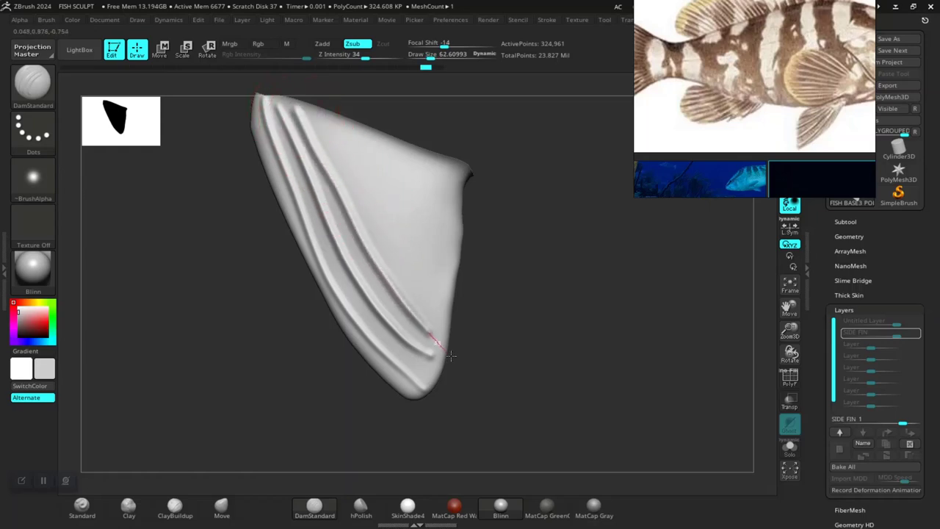
pyautogui.moveTo(451, 355); pyautogui.dragTo(450, 356)
pyautogui.moveTo(325, 116); pyautogui.dragTo(339, 152)
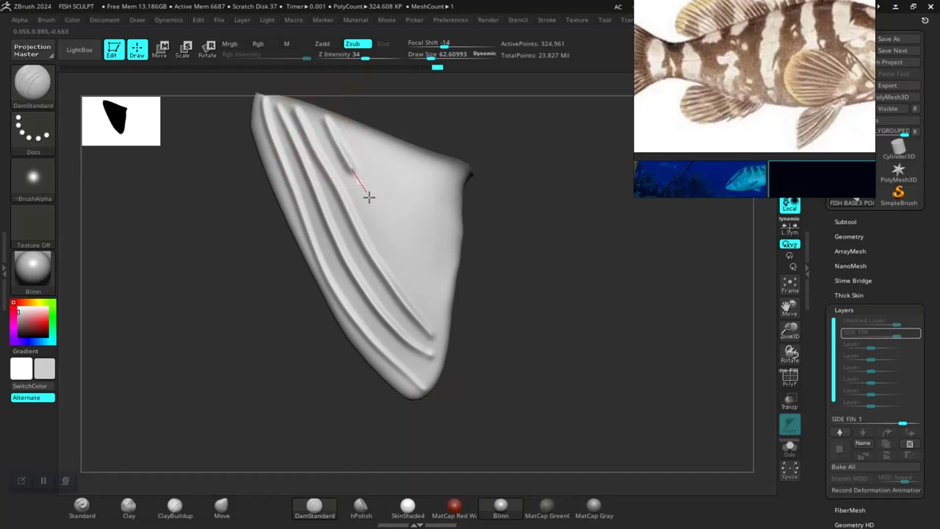
pyautogui.moveTo(368, 196); pyautogui.dragTo(400, 251)
pyautogui.moveTo(421, 295); pyautogui.dragTo(451, 325)
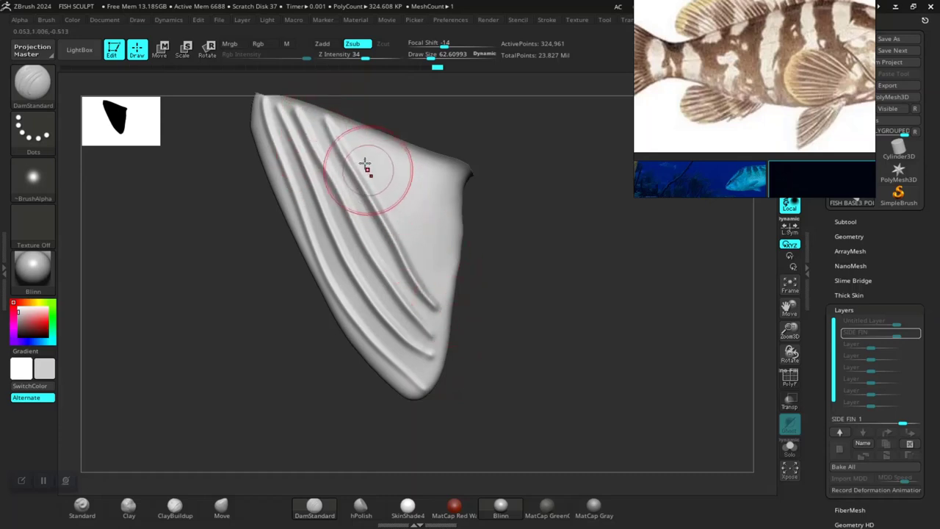
pyautogui.moveTo(345, 130)
pyautogui.mouseDown()
pyautogui.moveTo(404, 208)
pyautogui.moveTo(445, 312)
pyautogui.mouseUp()
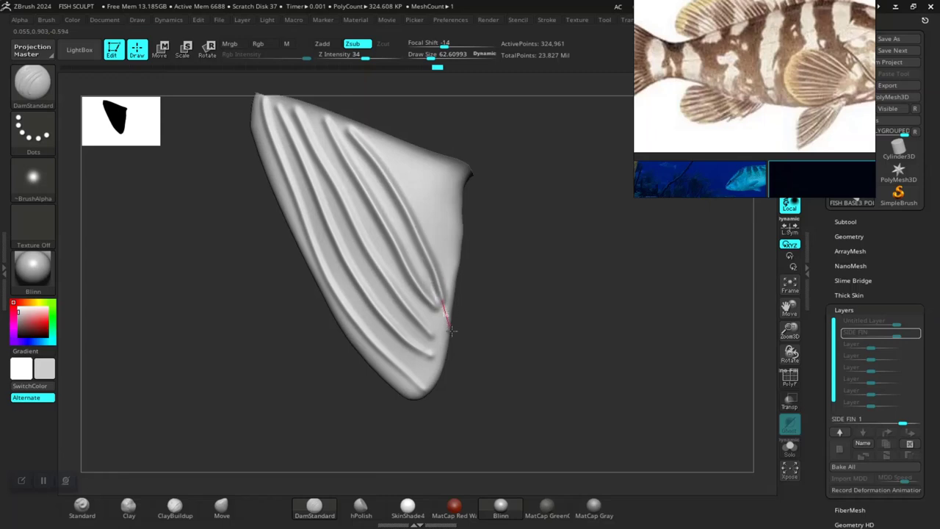
pyautogui.moveTo(394, 166)
pyautogui.mouseDown()
pyautogui.moveTo(396, 152)
pyautogui.moveTo(441, 252)
pyautogui.moveTo(450, 308)
pyautogui.mouseUp()
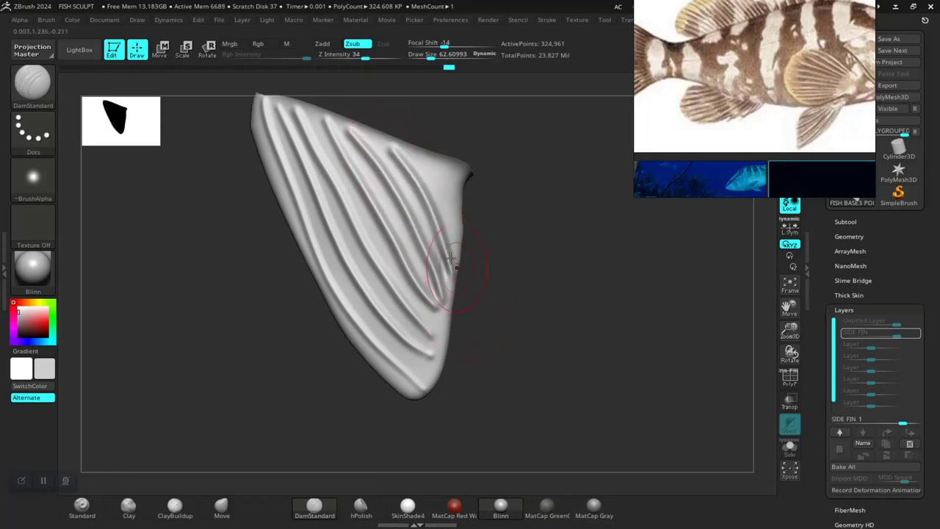
pyautogui.moveTo(433, 165); pyautogui.dragTo(446, 203)
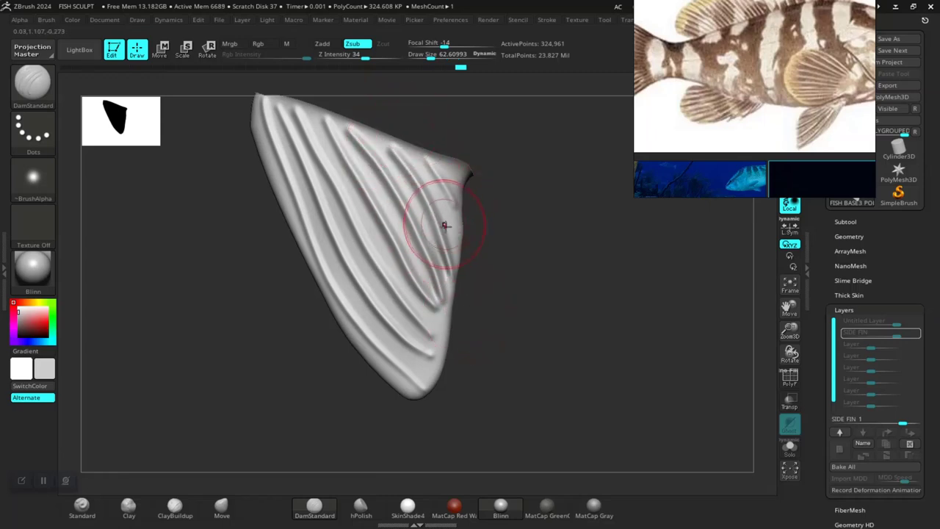
pyautogui.moveTo(469, 242)
pyautogui.mouseDown()
pyautogui.moveTo(512, 279)
pyautogui.moveTo(502, 324)
pyautogui.moveTo(494, 314)
pyautogui.moveTo(430, 353)
pyautogui.mouseUp()
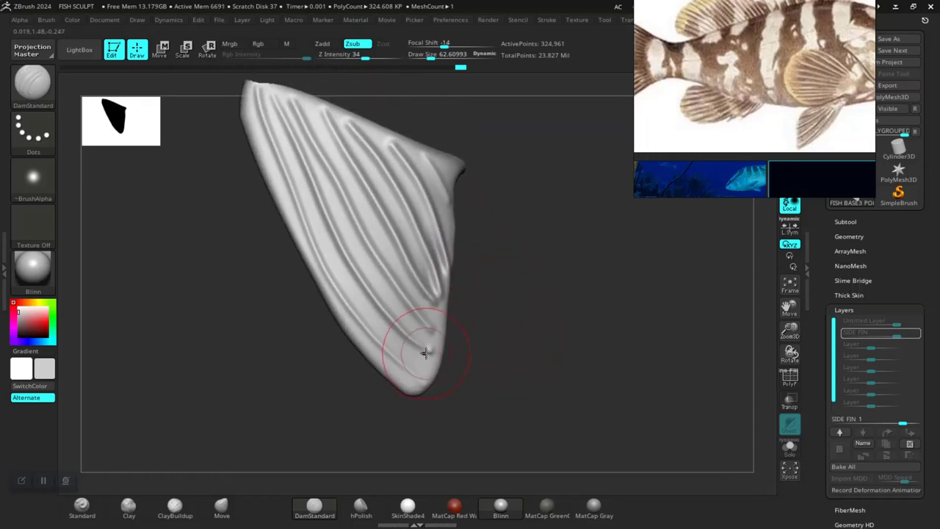
# Drop to a lower subdivision level and carve more grooves across the fin's upper and lower edges
pyautogui.press('shift')
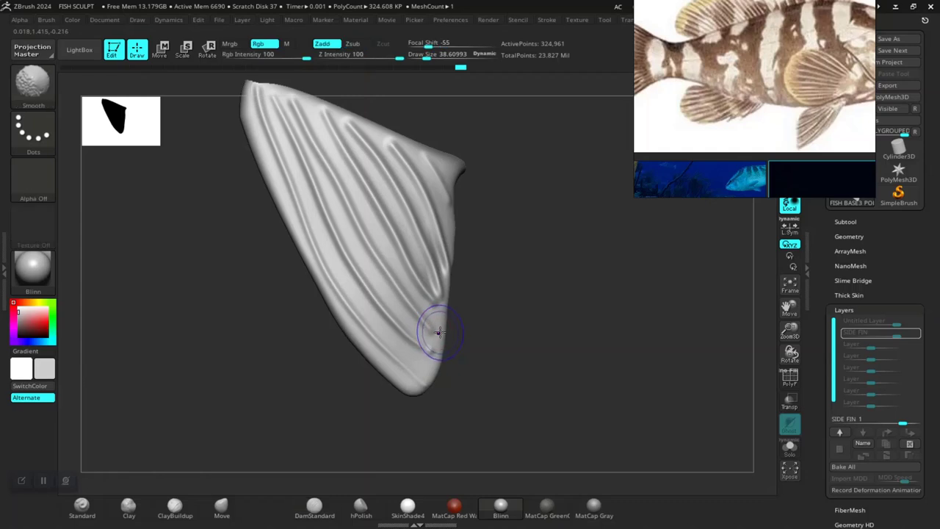
pyautogui.moveTo(522, 319)
pyautogui.mouseDown()
pyautogui.moveTo(566, 365)
pyautogui.moveTo(497, 373)
pyautogui.mouseUp()
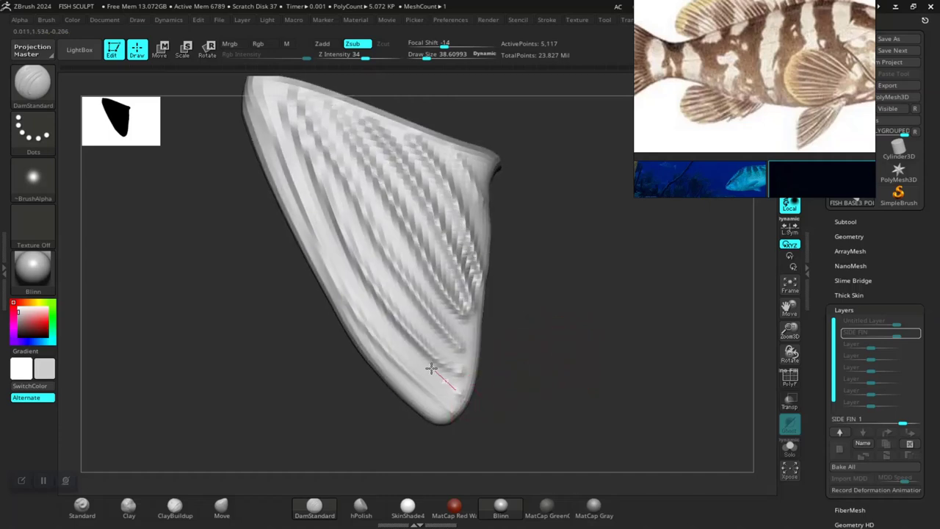
pyautogui.moveTo(389, 340); pyautogui.dragTo(458, 400)
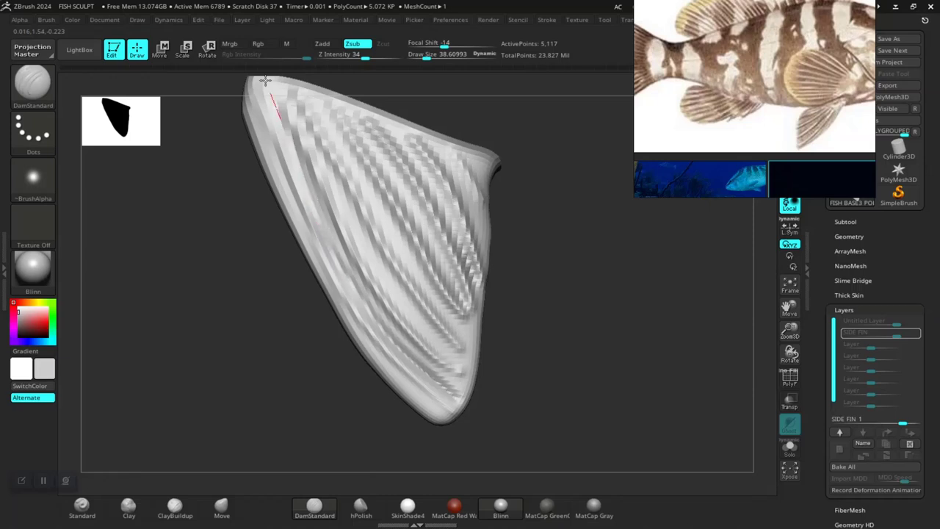
pyautogui.moveTo(265, 80); pyautogui.dragTo(509, 268)
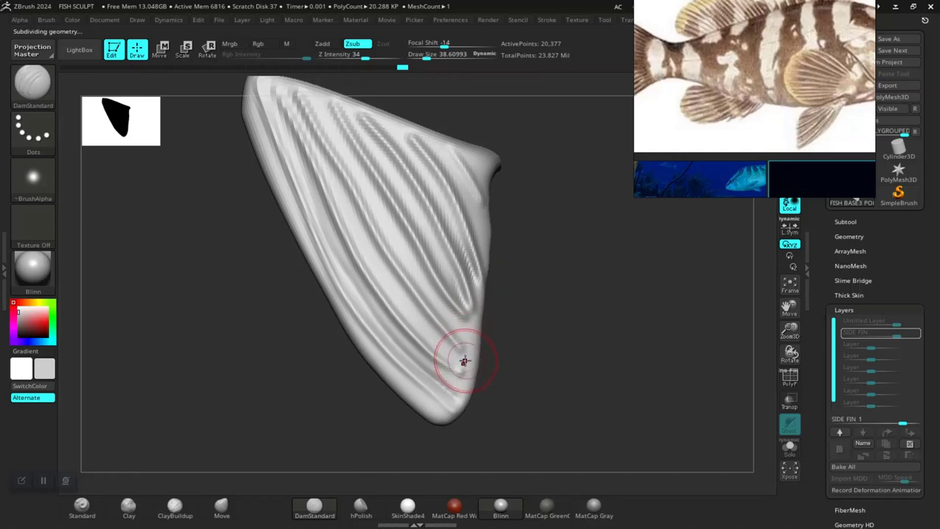
pyautogui.hotkey('shift', 'd')
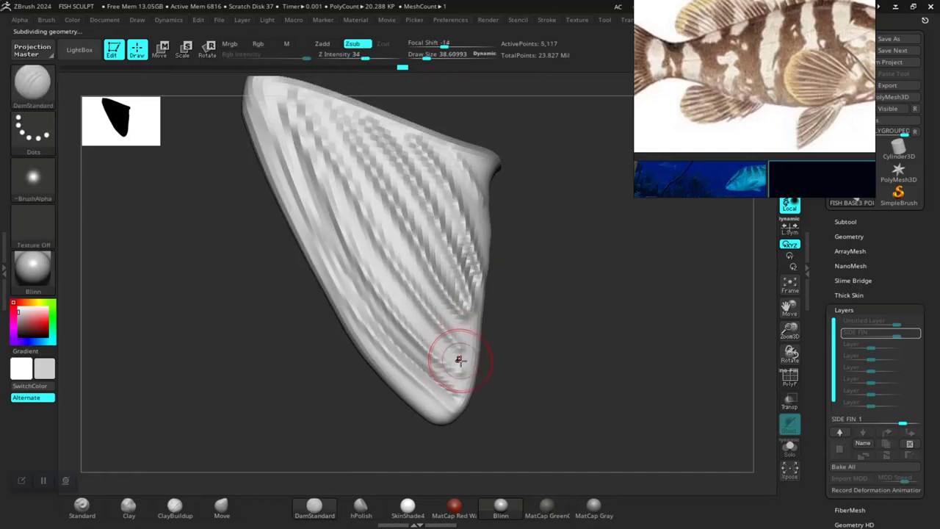
pyautogui.moveTo(452, 353); pyautogui.dragTo(439, 339)
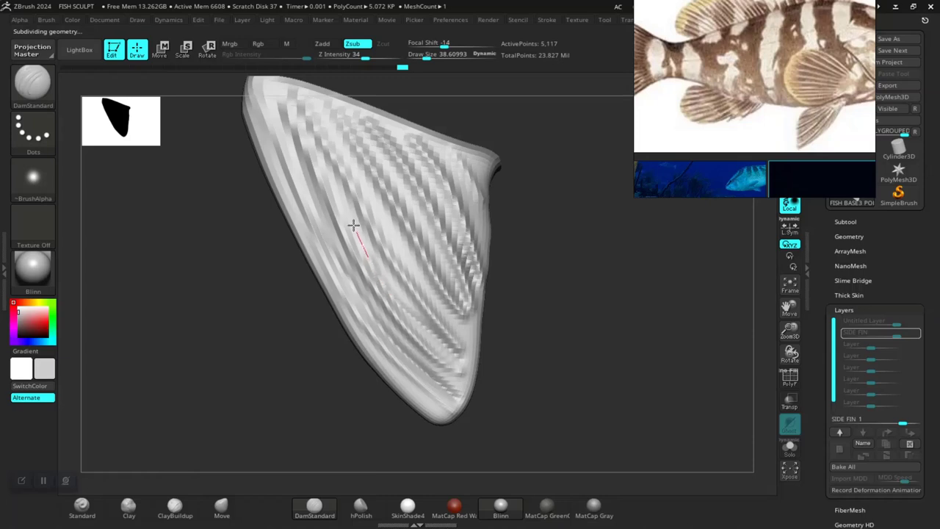
pyautogui.moveTo(313, 148)
pyautogui.mouseDown()
pyautogui.moveTo(315, 95)
pyautogui.moveTo(330, 121)
pyautogui.mouseUp()
pyautogui.moveTo(382, 222); pyautogui.dragTo(409, 265)
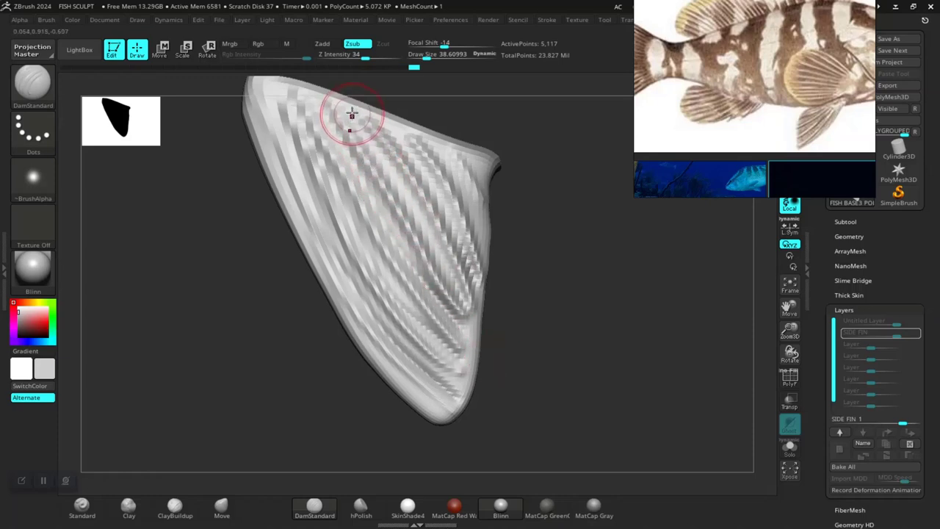
pyautogui.moveTo(353, 119); pyautogui.dragTo(384, 160)
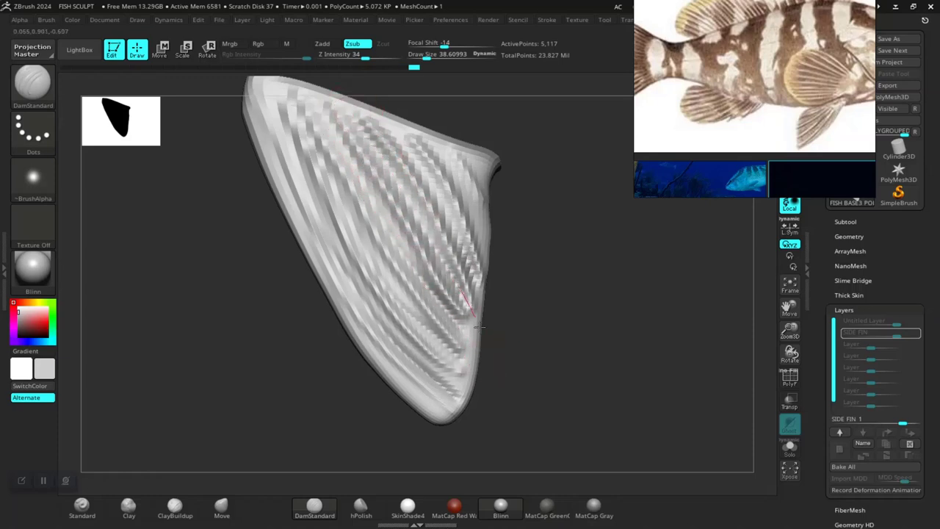
pyautogui.moveTo(393, 134); pyautogui.dragTo(415, 156)
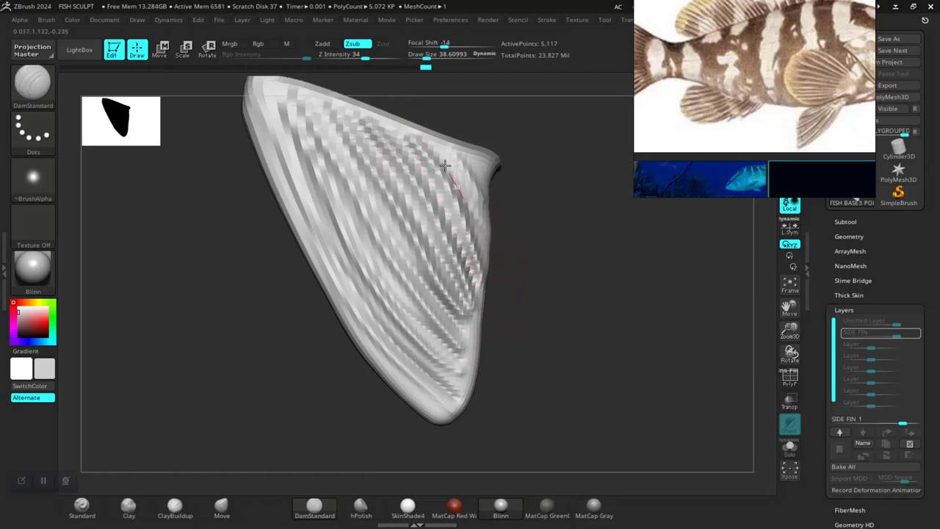
pyautogui.moveTo(419, 136); pyautogui.dragTo(477, 239)
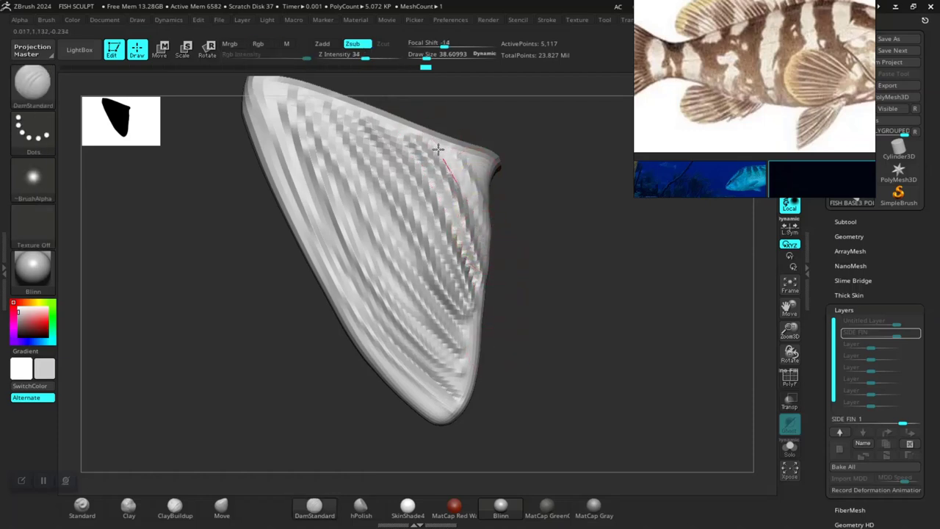
# Resculpt the fin's lower-left edge and add ray grooves near its lower tip
pyautogui.moveTo(563, 319)
pyautogui.mouseDown()
pyautogui.moveTo(518, 369)
pyautogui.moveTo(560, 334)
pyautogui.moveTo(676, 330)
pyautogui.moveTo(535, 366)
pyautogui.moveTo(594, 357)
pyautogui.moveTo(552, 321)
pyautogui.moveTo(388, 329)
pyautogui.mouseUp()
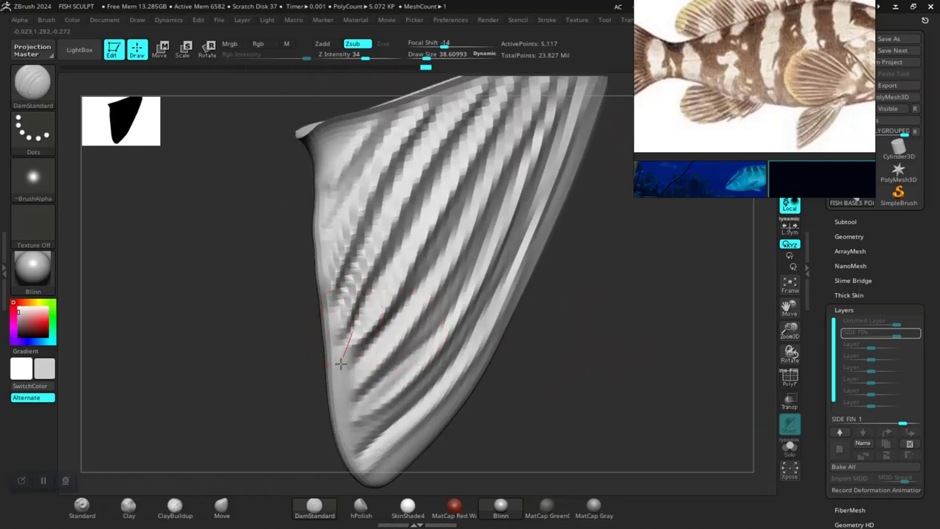
pyautogui.moveTo(334, 387); pyautogui.dragTo(332, 411)
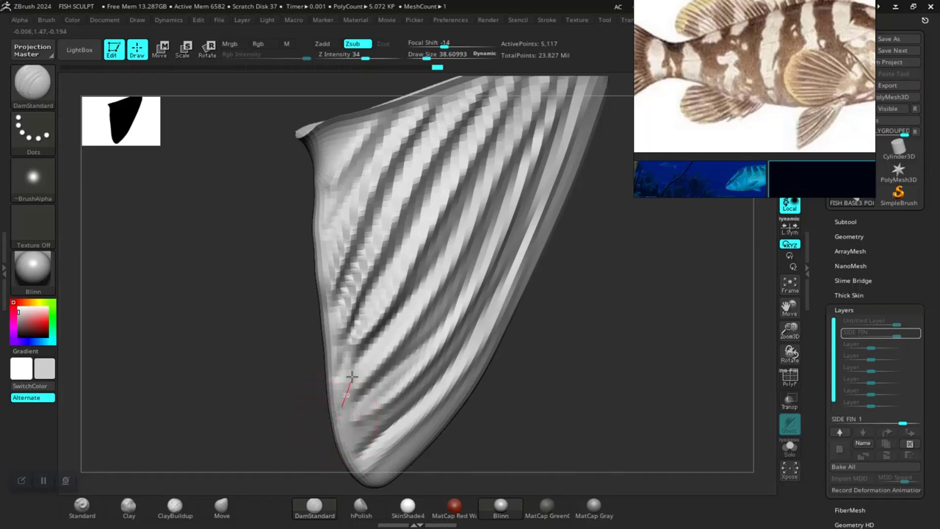
pyautogui.moveTo(351, 376); pyautogui.dragTo(380, 298)
pyautogui.moveTo(380, 390); pyautogui.dragTo(322, 445)
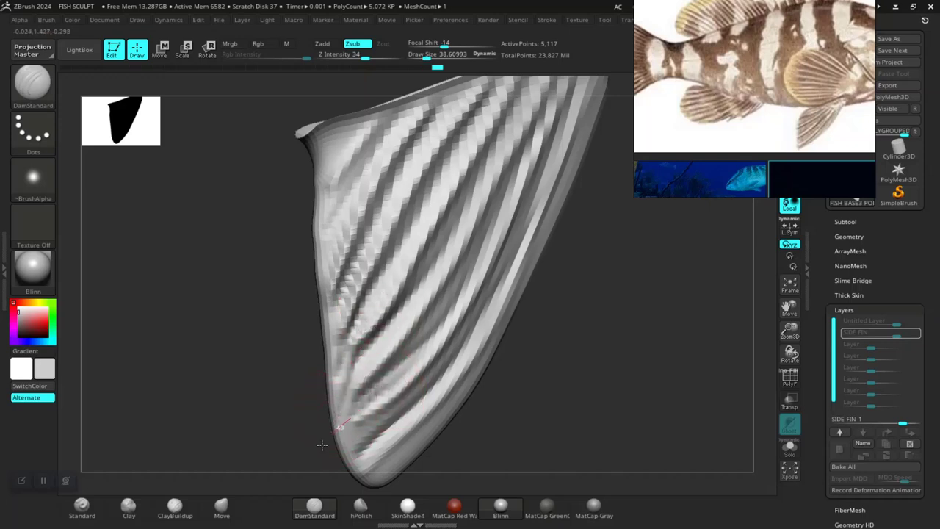
pyautogui.moveTo(375, 414); pyautogui.dragTo(378, 409)
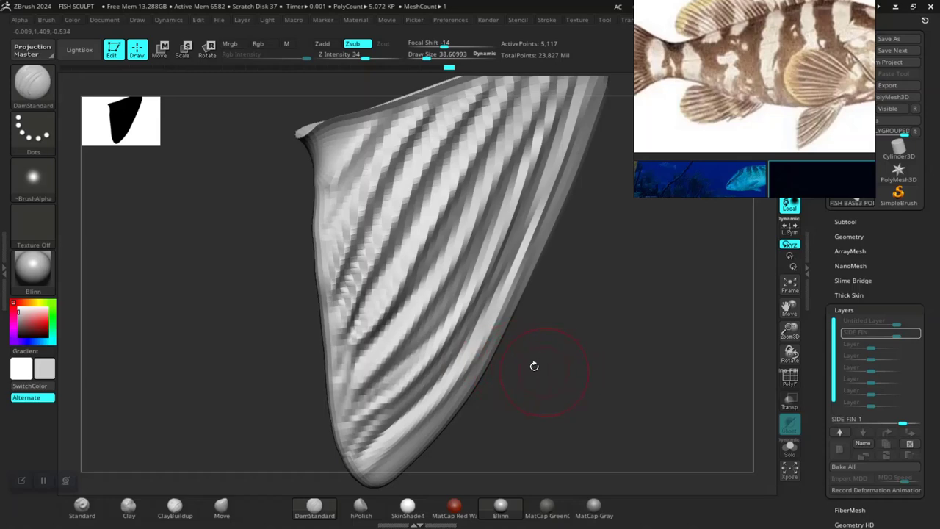
pyautogui.moveTo(499, 345)
pyautogui.mouseDown()
pyautogui.moveTo(556, 358)
pyautogui.moveTo(399, 231)
pyautogui.mouseUp()
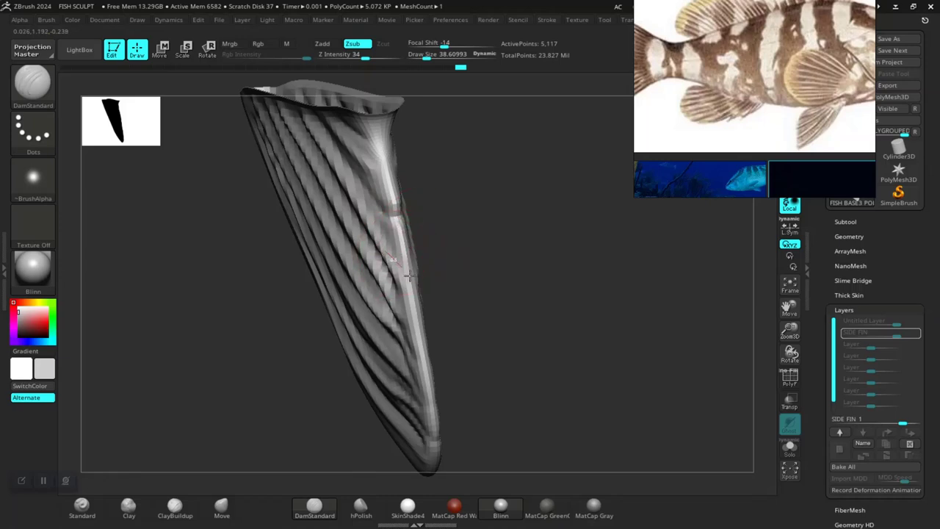
pyautogui.moveTo(472, 311)
pyautogui.mouseDown()
pyautogui.moveTo(375, 239)
pyautogui.moveTo(437, 282)
pyautogui.moveTo(455, 335)
pyautogui.mouseUp()
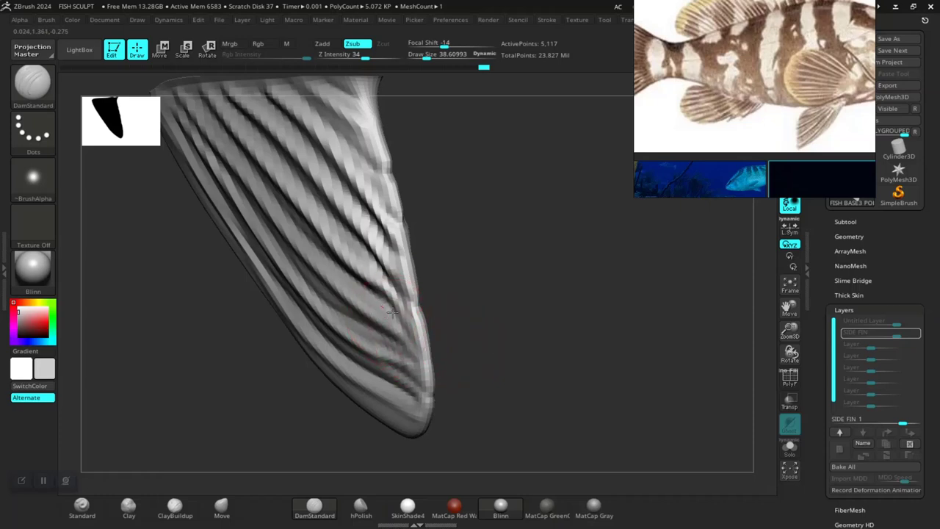
pyautogui.moveTo(378, 325); pyautogui.dragTo(408, 376)
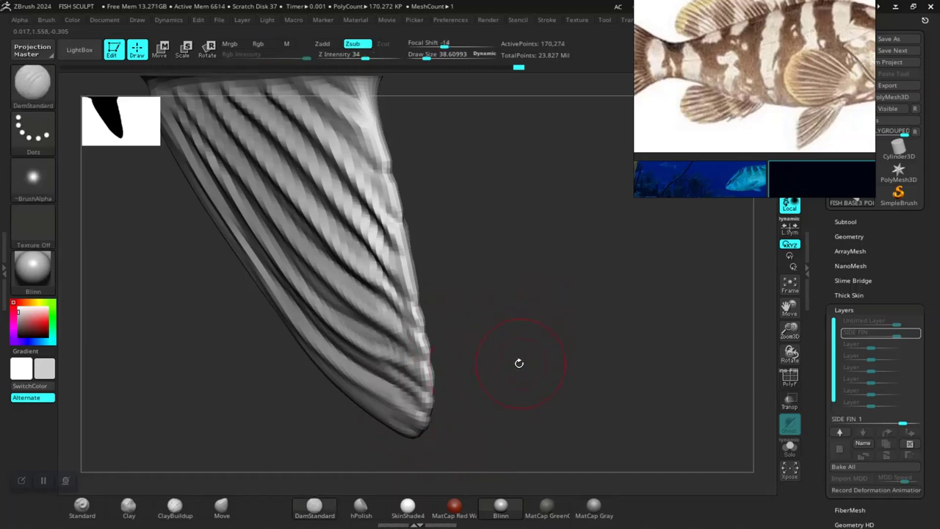
pyautogui.moveTo(540, 367)
pyautogui.keyDown('alt'); pyautogui.mouseDown()
pyautogui.moveTo(465, 323)
pyautogui.moveTo(502, 359)
pyautogui.moveTo(479, 375)
pyautogui.mouseUp(); pyautogui.keyUp('alt')
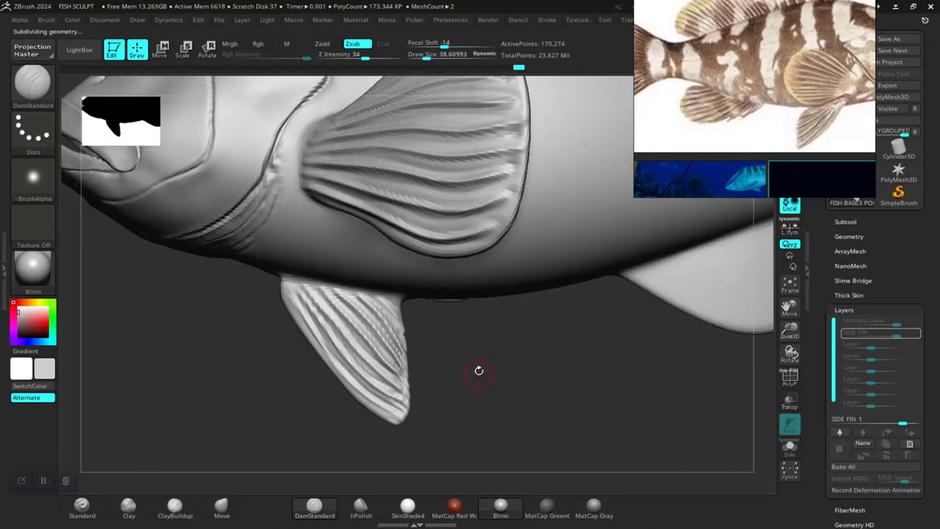
# Raise the pelvic fin one subdivision level and switch to the Pinch brush
pyautogui.press('d')
pyautogui.moveTo(457, 385)
pyautogui.keyDown('alt'); pyautogui.mouseDown()
pyautogui.moveTo(465, 361)
pyautogui.moveTo(431, 381)
pyautogui.moveTo(477, 356)
pyautogui.moveTo(497, 396)
pyautogui.moveTo(495, 359)
pyautogui.moveTo(530, 434)
pyautogui.moveTo(541, 433)
pyautogui.moveTo(535, 271)
pyautogui.moveTo(539, 337)
pyautogui.moveTo(483, 353)
pyautogui.moveTo(440, 308)
pyautogui.mouseUp(); pyautogui.keyUp('alt')
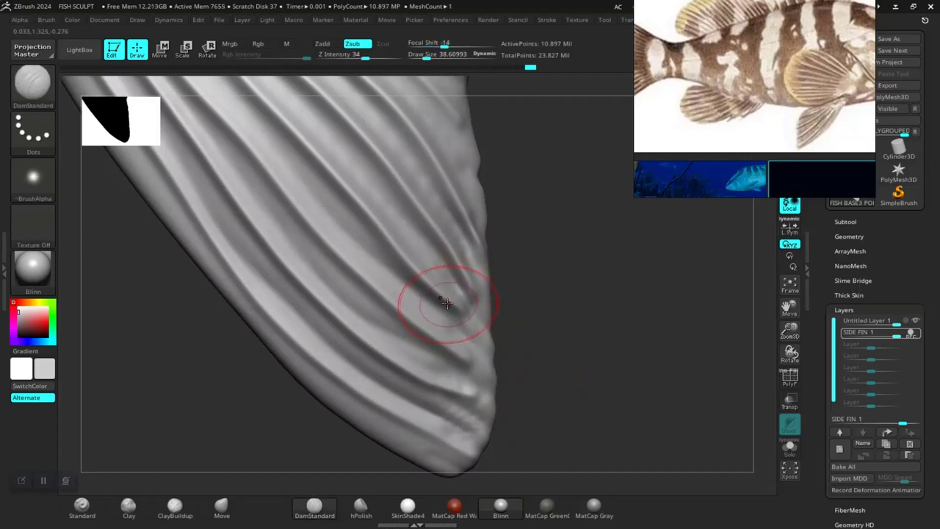
pyautogui.press('b')
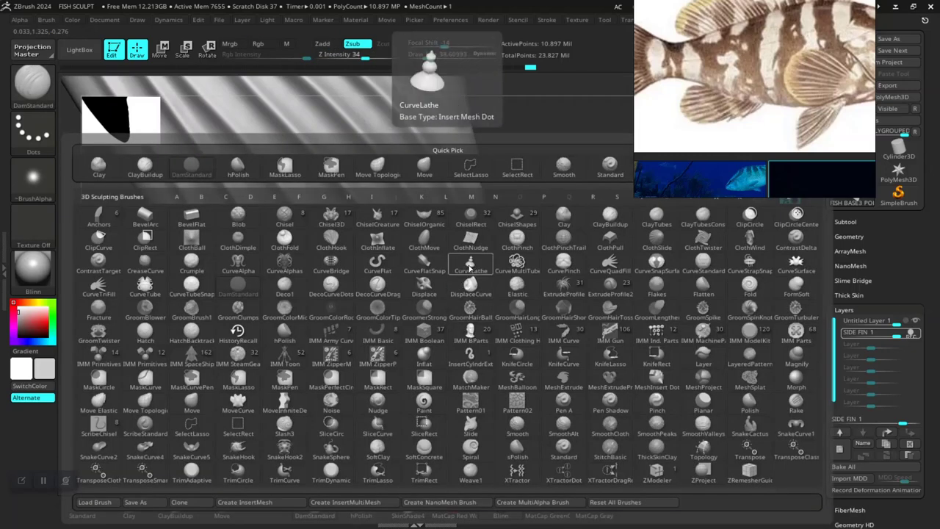
pyautogui.press('p')
pyautogui.press('i')
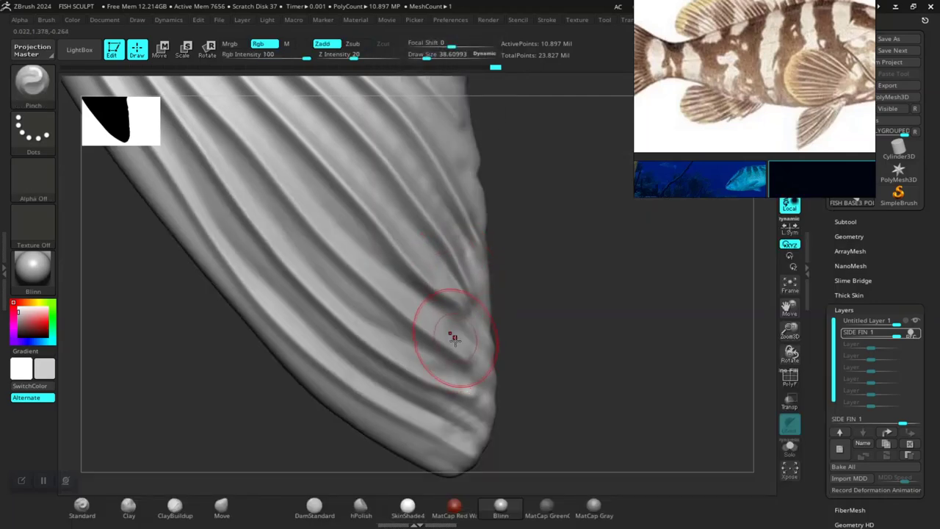
pyautogui.press('ctrl')
pyautogui.press('space')
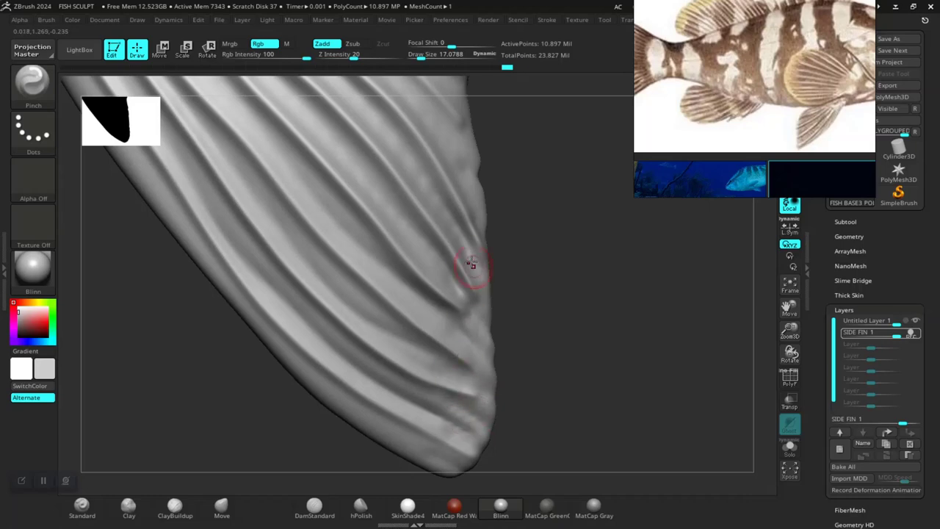
# Pinch the fin's ray ridges sharper, smooth at low strength, and go to top subdivision level
pyautogui.moveTo(533, 293); pyautogui.dragTo(467, 314)
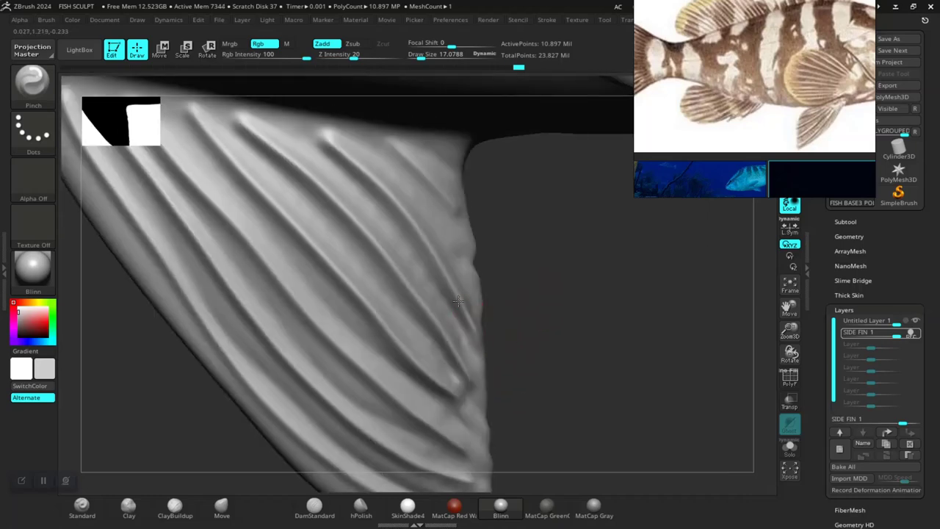
pyautogui.scroll(2, 524, 343)
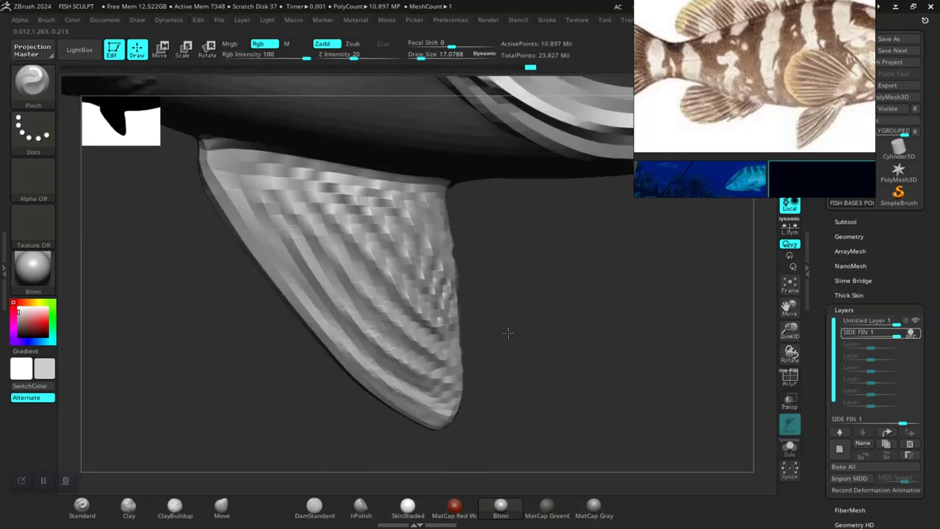
pyautogui.scroll(3, 508, 331)
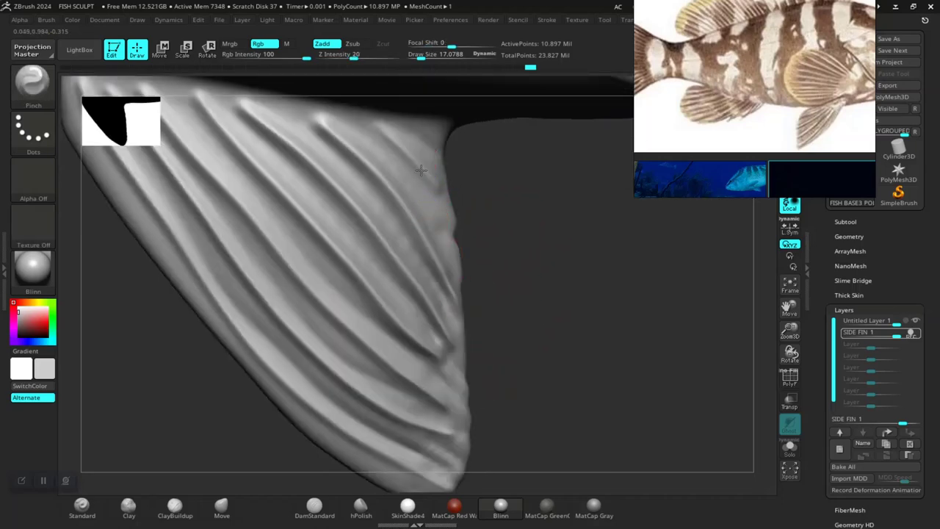
pyautogui.press('shift')
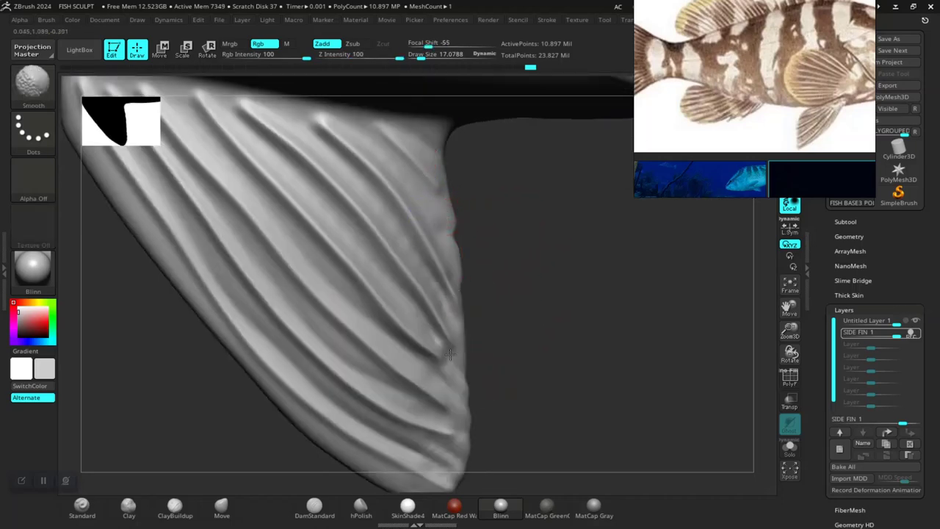
pyautogui.moveTo(541, 325); pyautogui.dragTo(293, 221)
pyautogui.press('space')
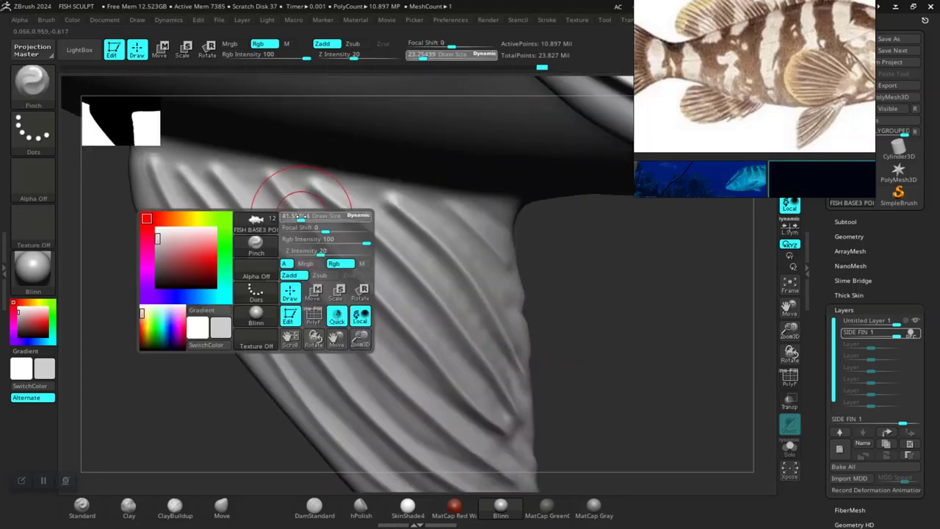
pyautogui.moveTo(283, 189); pyautogui.dragTo(272, 178)
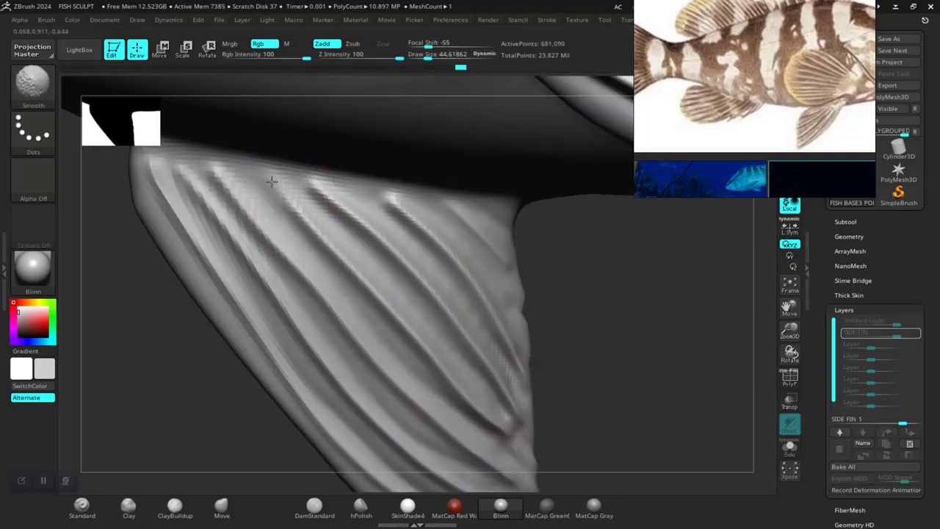
pyautogui.press('shift')
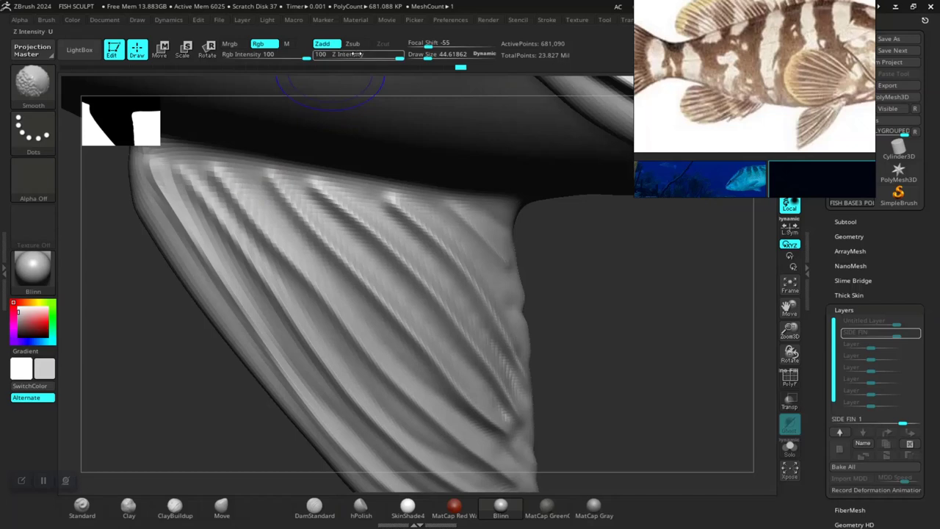
pyautogui.moveTo(354, 54); pyautogui.dragTo(340, 55)
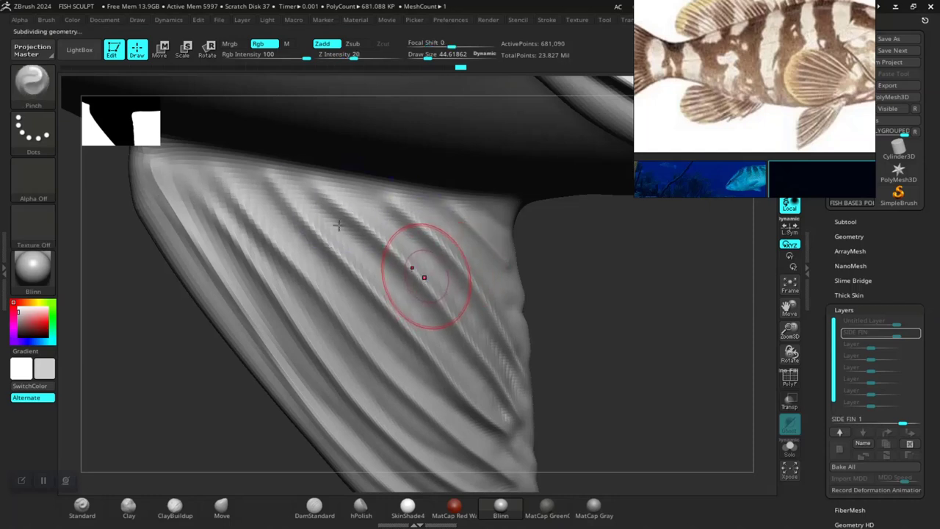
pyautogui.press('d')
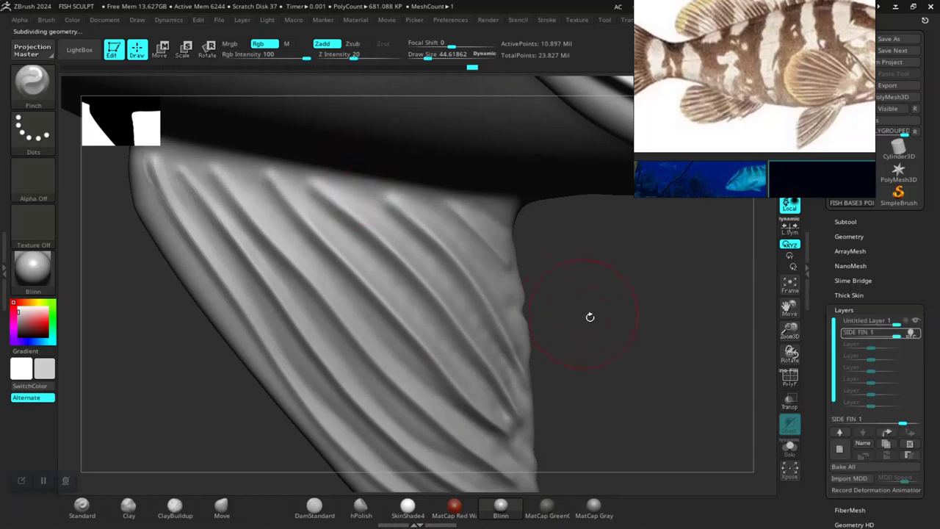
pyautogui.moveTo(590, 316)
pyautogui.keyDown('alt'); pyautogui.mouseDown(button='right')
pyautogui.moveTo(405, 300)
pyautogui.moveTo(553, 284)
pyautogui.moveTo(560, 309)
pyautogui.mouseUp(button='right'); pyautogui.keyUp('alt')
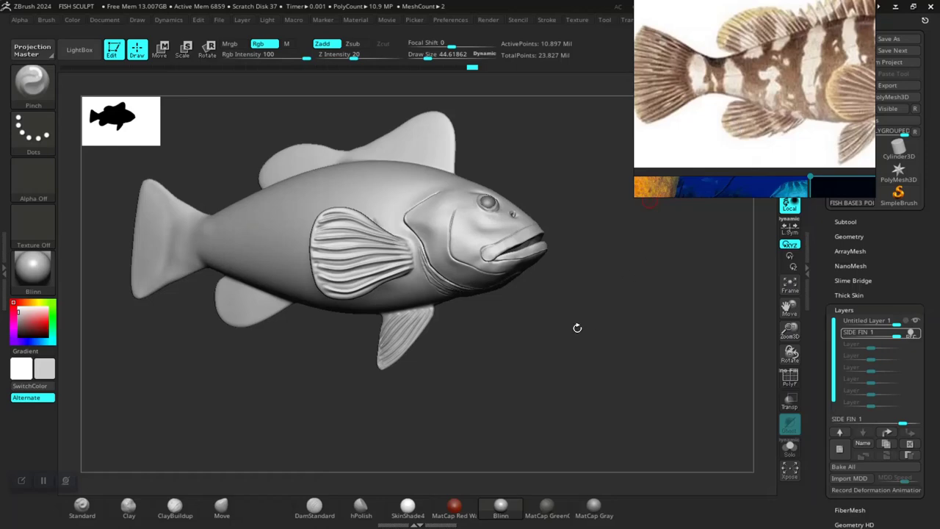
# Turn the fish, zoom on the lower fins, and solo the smooth anal fin subtool
pyautogui.moveTo(627, 360)
pyautogui.mouseDown(button='right')
pyautogui.moveTo(585, 363)
pyautogui.moveTo(633, 361)
pyautogui.moveTo(600, 342)
pyautogui.moveTo(583, 365)
pyautogui.moveTo(499, 357)
pyautogui.moveTo(525, 378)
pyautogui.moveTo(483, 320)
pyautogui.mouseUp(button='right')
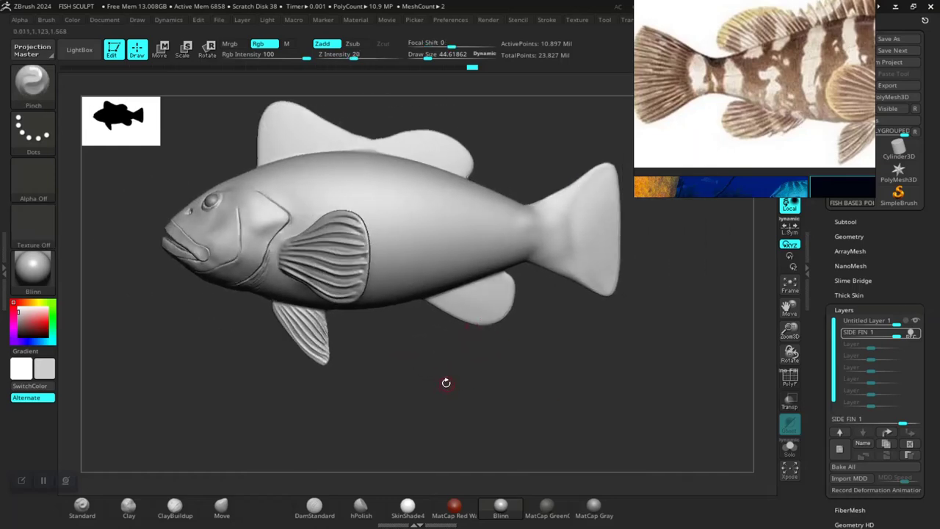
pyautogui.moveTo(446, 382)
pyautogui.keyDown('ctrl'); pyautogui.mouseDown(button='right')
pyautogui.moveTo(403, 342)
pyautogui.moveTo(457, 392)
pyautogui.moveTo(517, 338)
pyautogui.moveTo(411, 385)
pyautogui.mouseUp(button='right'); pyautogui.keyUp('ctrl')
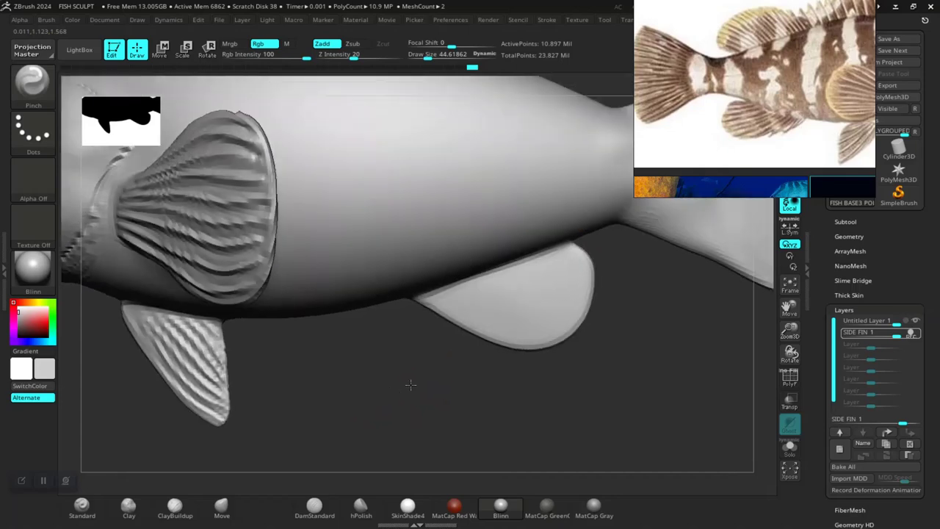
pyautogui.keyDown('alt'); pyautogui.click(514, 313); pyautogui.keyUp('alt')
pyautogui.moveTo(513, 377)
pyautogui.mouseDown(button='right')
pyautogui.moveTo(399, 414)
pyautogui.moveTo(473, 400)
pyautogui.moveTo(419, 279)
pyautogui.mouseUp(button='right')
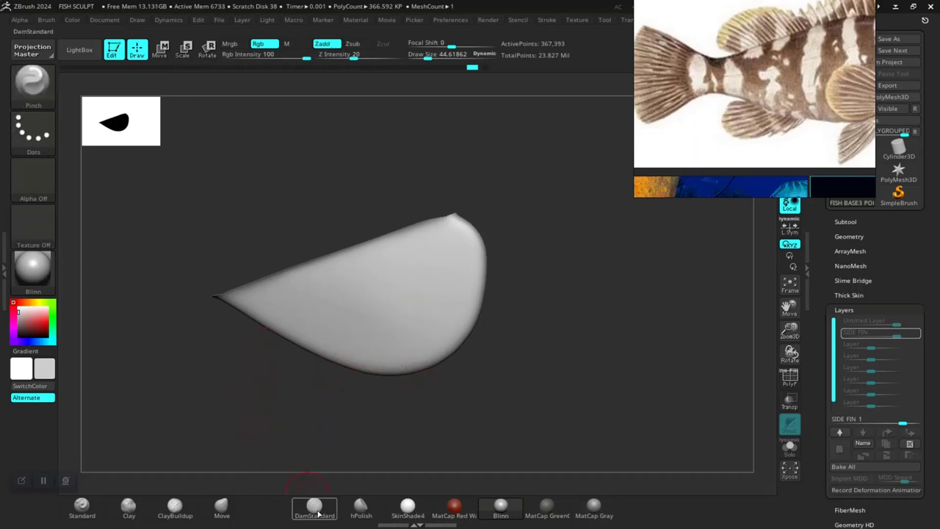
# Select DamStandard and test grooves along the anal fin's lower edge, undoing and redoing
pyautogui.click(315, 506)
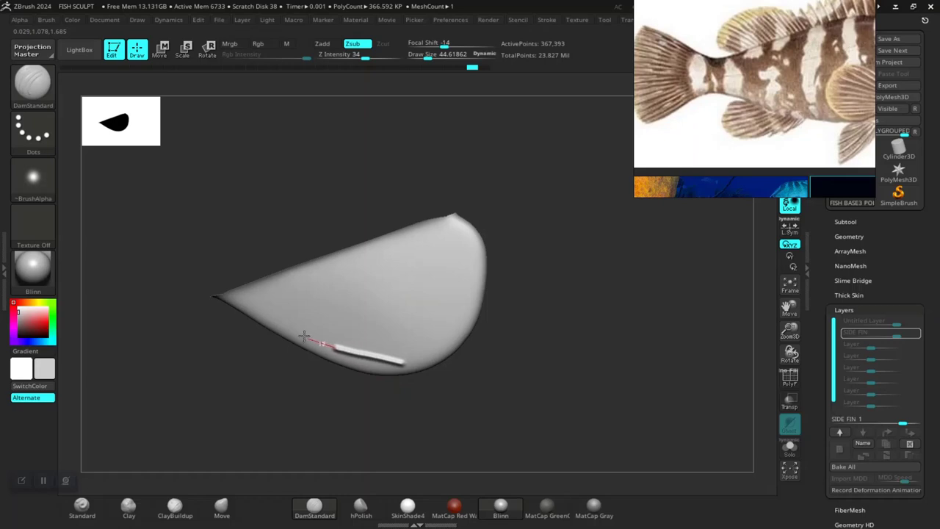
pyautogui.hotkey('ctrl', 'z')
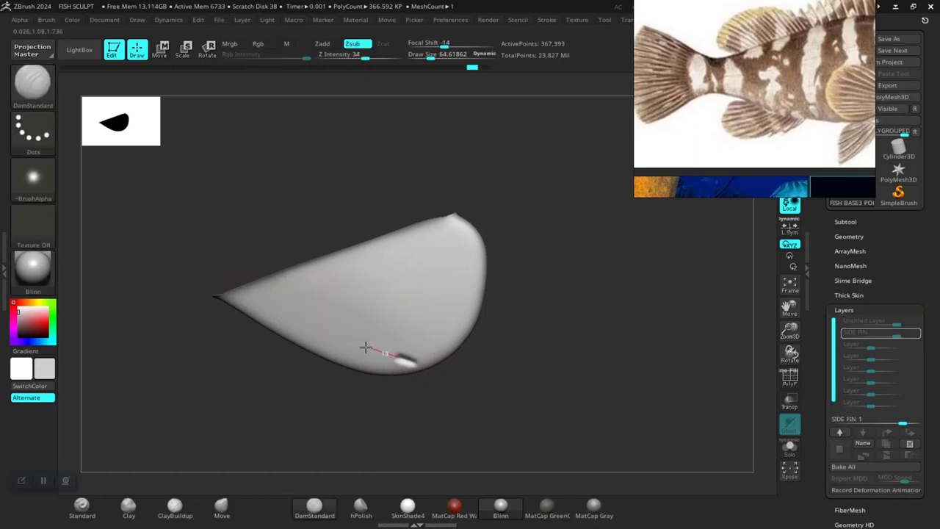
pyautogui.keyDown('shift'); pyautogui.moveTo(356, 345); pyautogui.dragTo(409, 367); pyautogui.keyUp('shift')
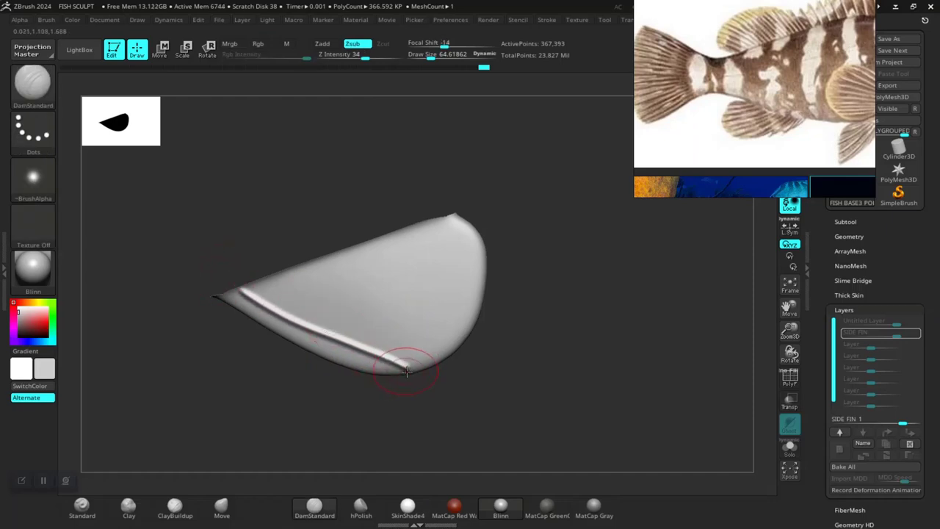
pyautogui.keyDown('shift'); pyautogui.moveTo(420, 346); pyautogui.dragTo(436, 304); pyautogui.keyUp('shift')
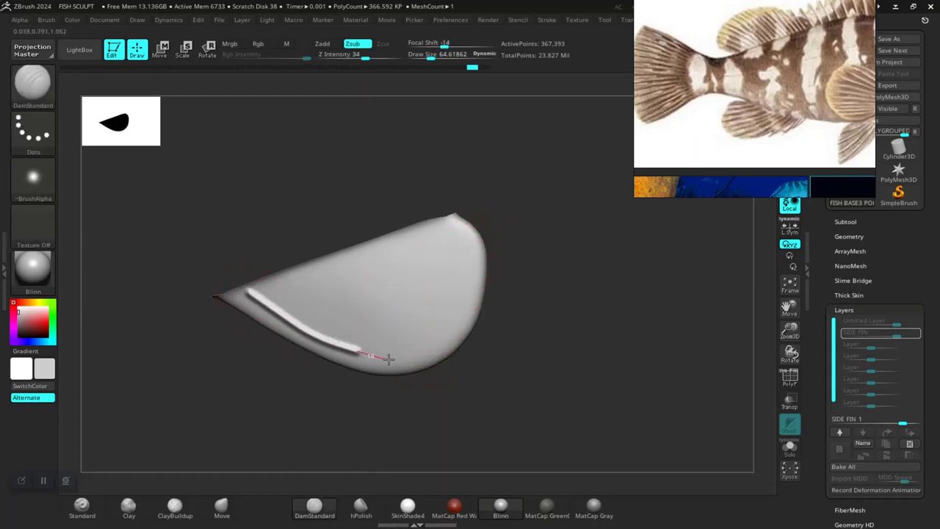
pyautogui.moveTo(333, 345); pyautogui.dragTo(461, 335)
pyautogui.hotkey('ctrl', 'z')
pyautogui.hotkey('ctrl', 'shift', 'z')
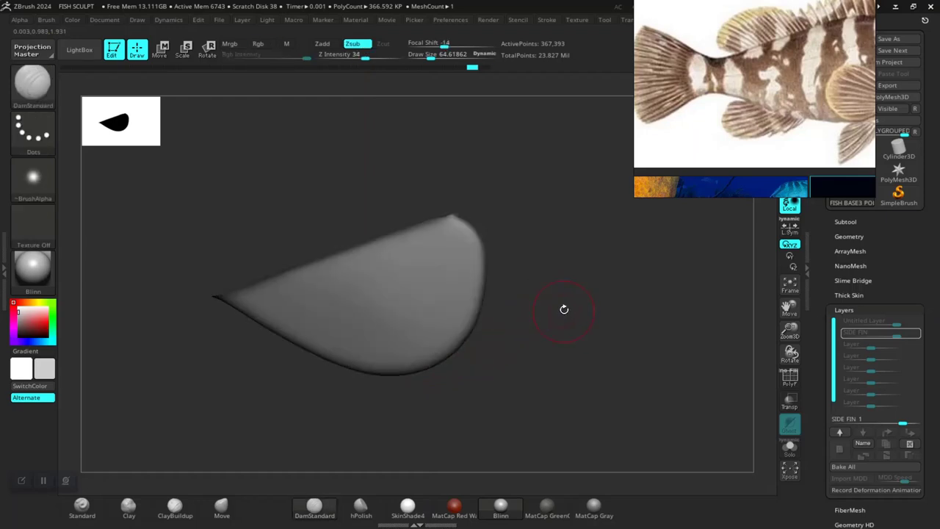
pyautogui.hotkey('ctrl', 'z')
pyautogui.hotkey('ctrl', 'shift', 'z')
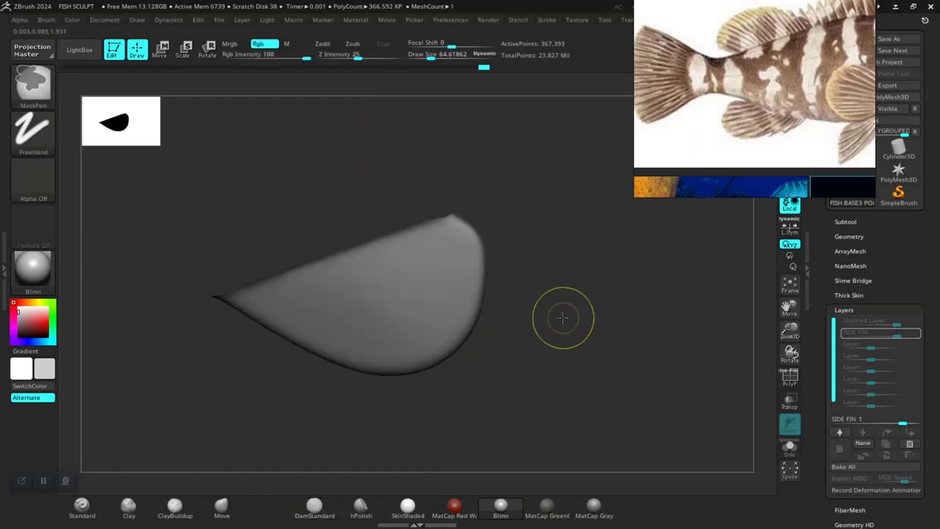
# Show the whole fish, clear the mask, and subdivide the fin to about 2.7 million points
pyautogui.keyDown('ctrl'); pyautogui.keyDown('shift'); pyautogui.click(518, 365); pyautogui.keyUp('shift'); pyautogui.keyUp('ctrl')
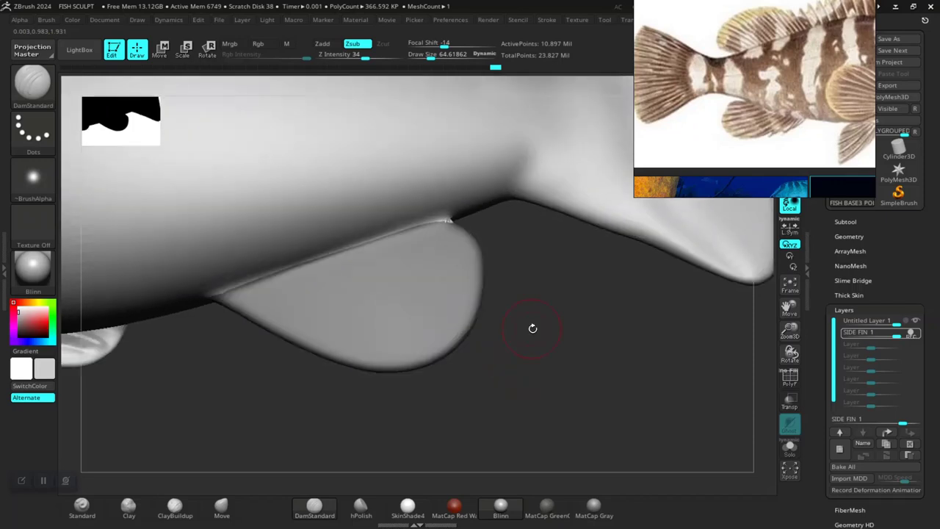
pyautogui.press('ctrl')
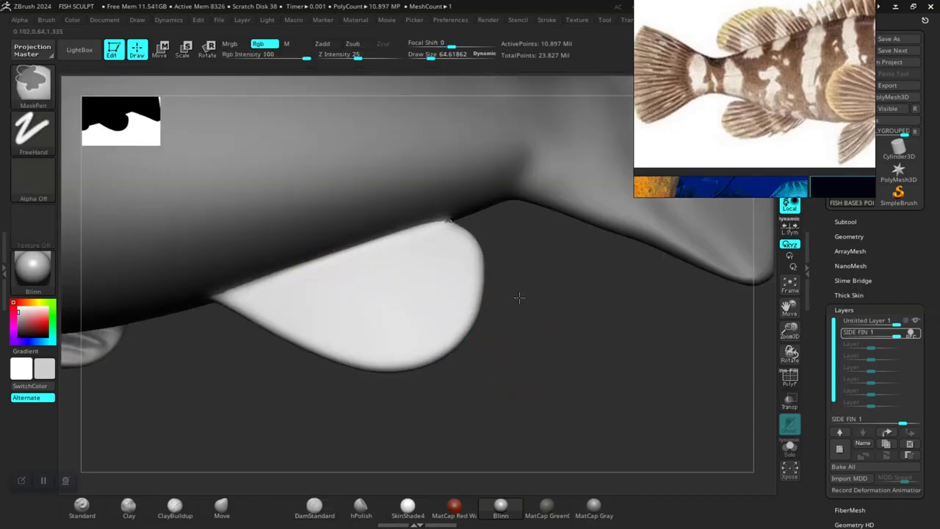
pyautogui.keyDown('ctrl'); pyautogui.moveTo(545, 309); pyautogui.dragTo(529, 344); pyautogui.keyUp('ctrl')
pyautogui.press('shift')
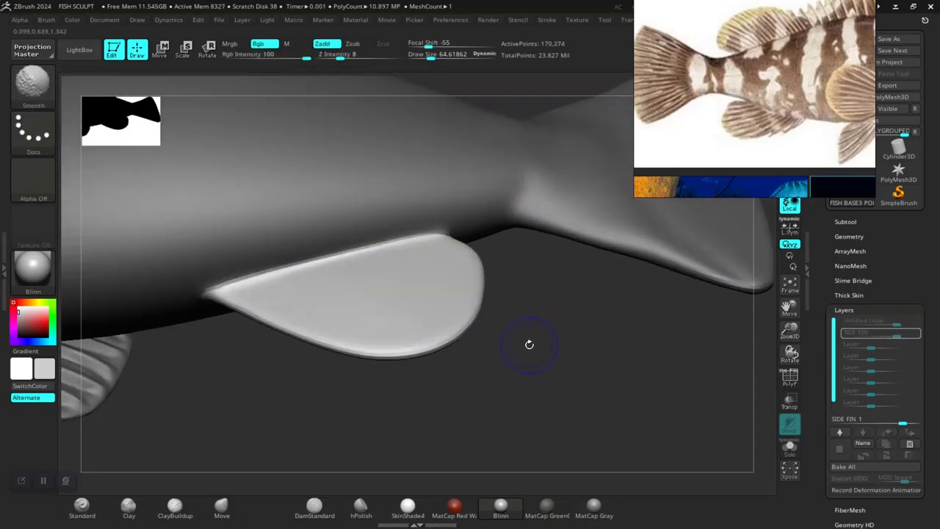
pyautogui.press('ctrl')
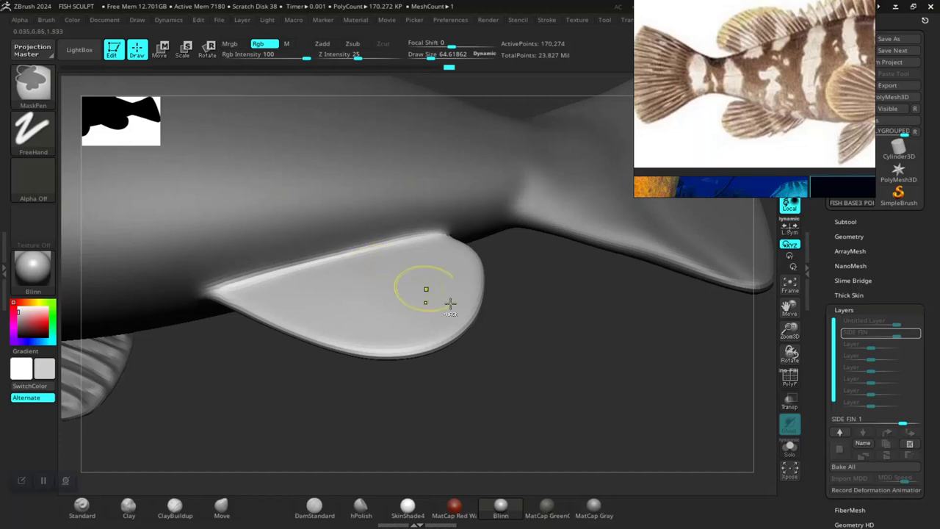
pyautogui.moveTo(450, 304); pyautogui.dragTo(457, 359)
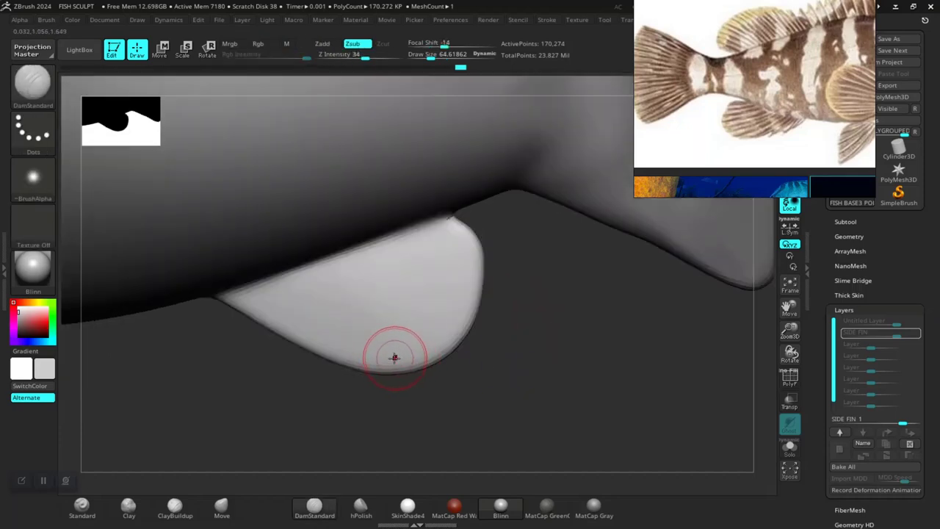
pyautogui.hotkey('ctrl', 'd')
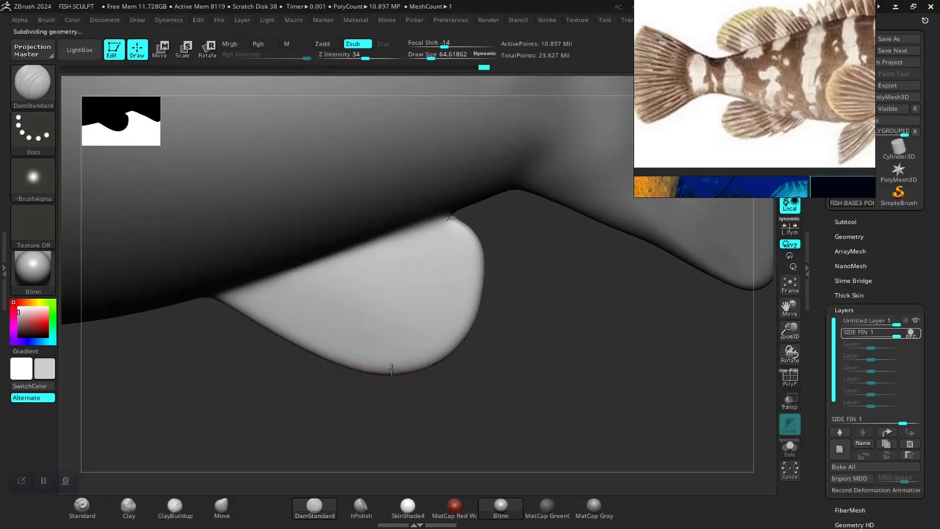
# Carve trial ray grooves across the fin's lower part, undoing the topmost one
pyautogui.moveTo(396, 368); pyautogui.dragTo(313, 339)
pyautogui.hotkey('ctrl', 'z')
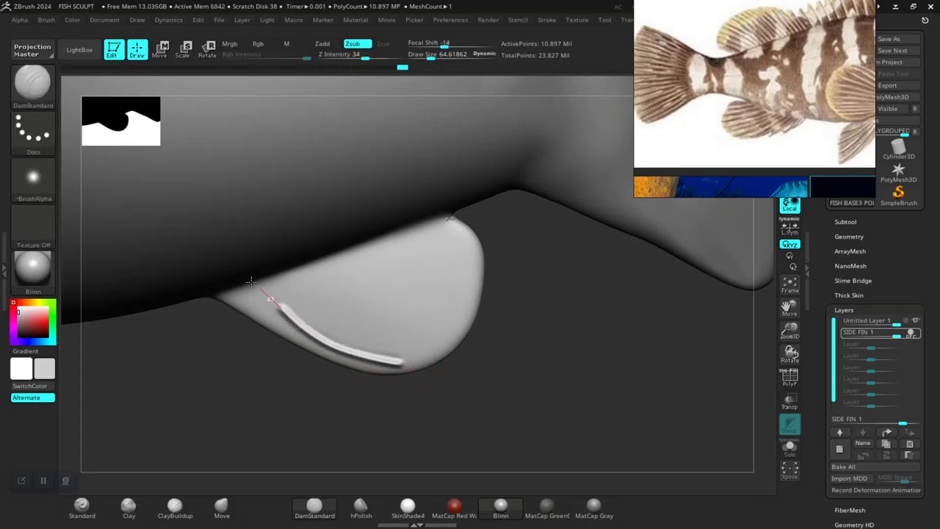
pyautogui.moveTo(502, 360); pyautogui.dragTo(359, 328)
pyautogui.moveTo(308, 296); pyautogui.dragTo(269, 267)
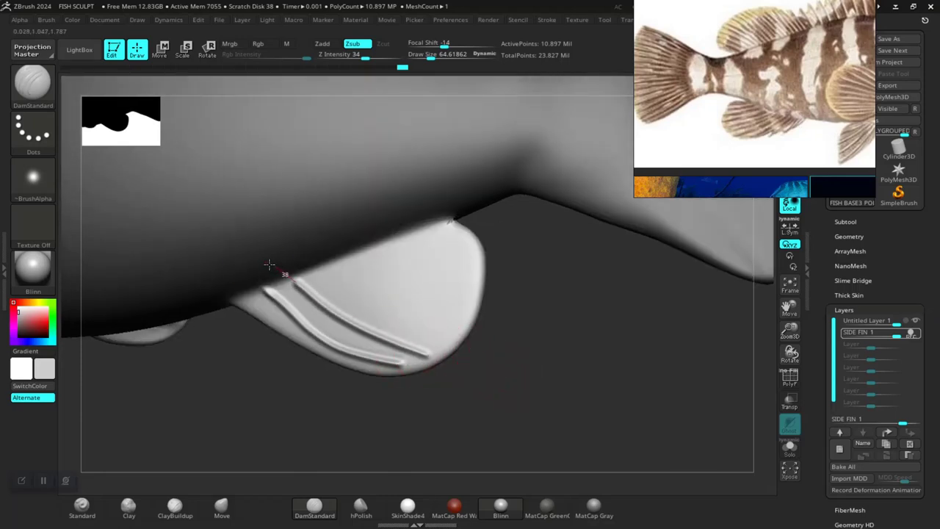
pyautogui.moveTo(434, 346)
pyautogui.mouseDown()
pyautogui.moveTo(358, 298)
pyautogui.moveTo(295, 239)
pyautogui.moveTo(470, 315)
pyautogui.mouseUp()
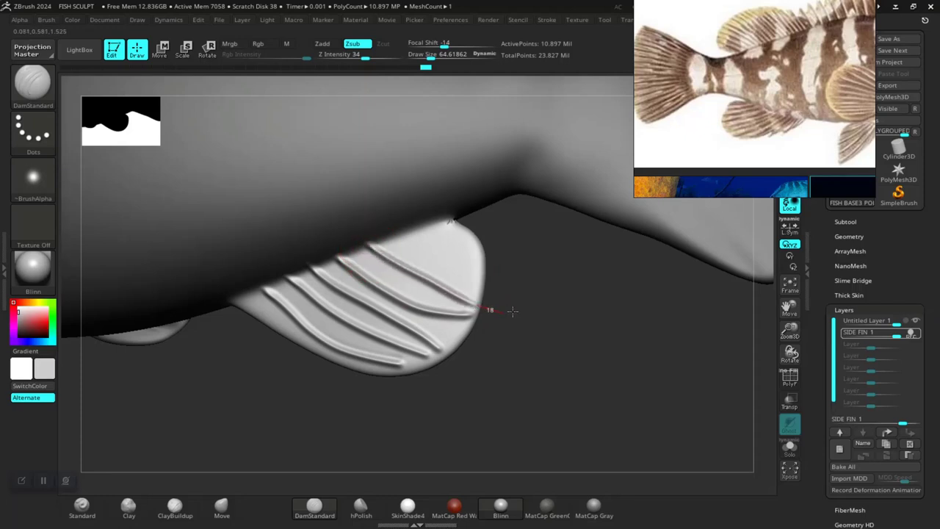
pyautogui.press('ctrl')
pyautogui.hotkey('ctrl', 'z')
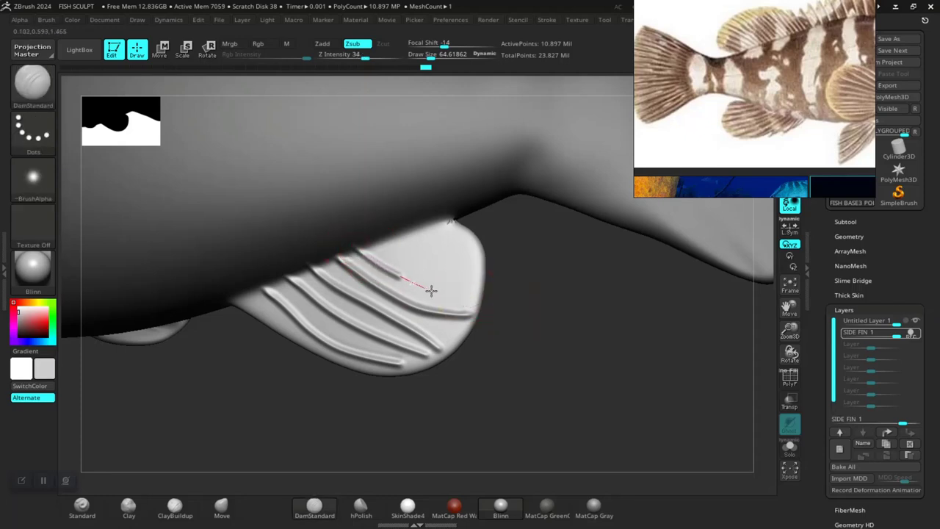
# Add a short upper groove, then undo back to one long groove near the lower edge
pyautogui.moveTo(510, 309); pyautogui.dragTo(511, 309)
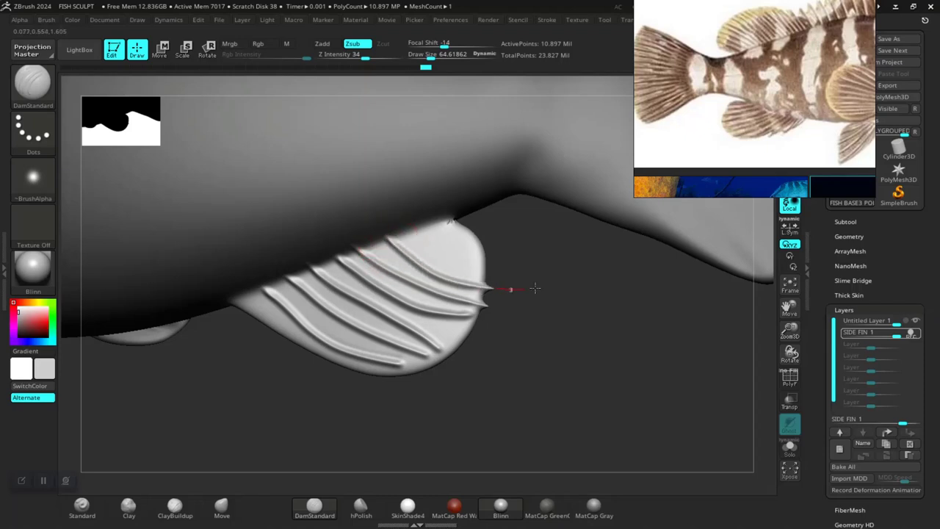
pyautogui.moveTo(420, 222); pyautogui.dragTo(474, 265)
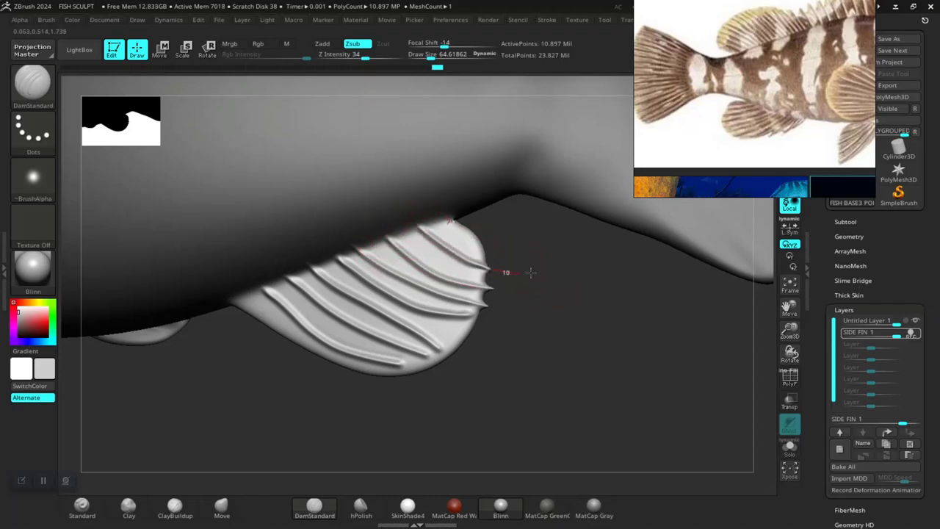
pyautogui.press('ctrl')
pyautogui.hotkey('ctrl', 'z')
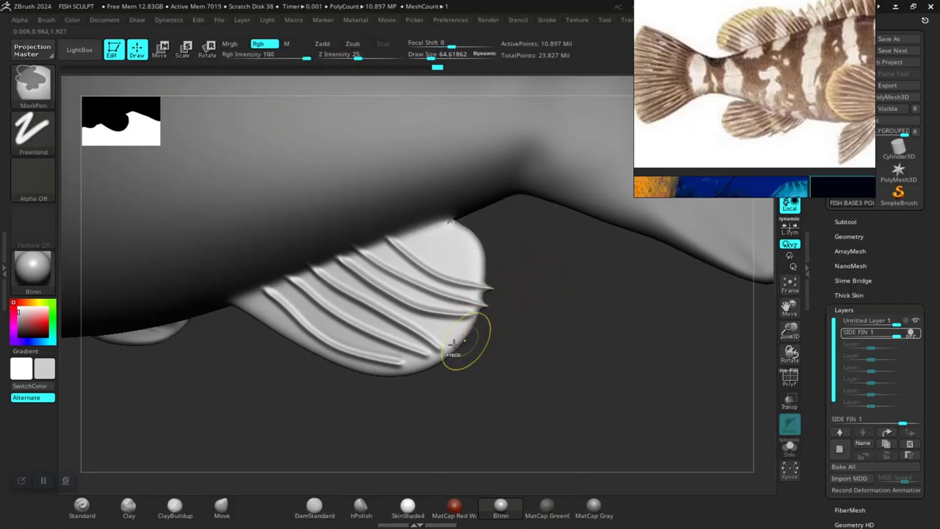
pyautogui.hotkey('ctrl', 'z')
pyautogui.hotkey('ctrl', 'z')
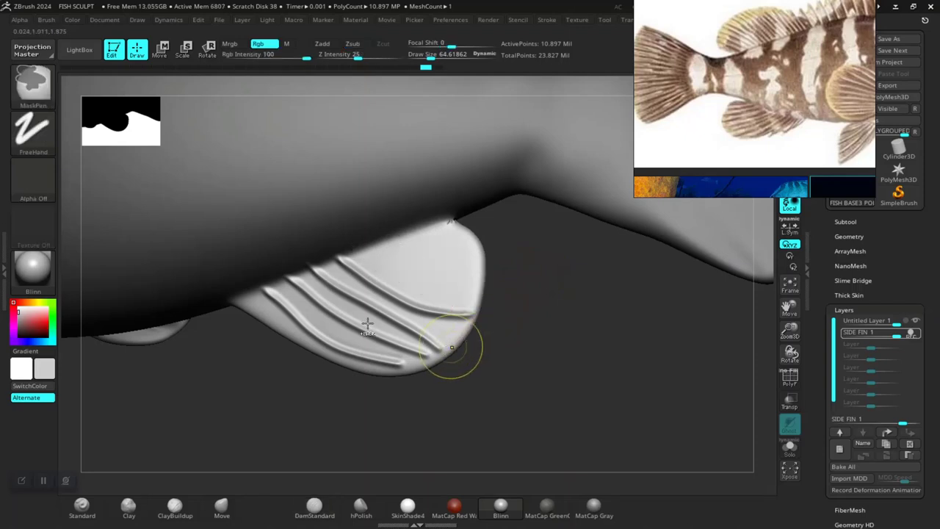
pyautogui.hotkey('ctrl', 'z')
pyautogui.hotkey('ctrl', 'z')
pyautogui.hotkey('ctrl', 'z')
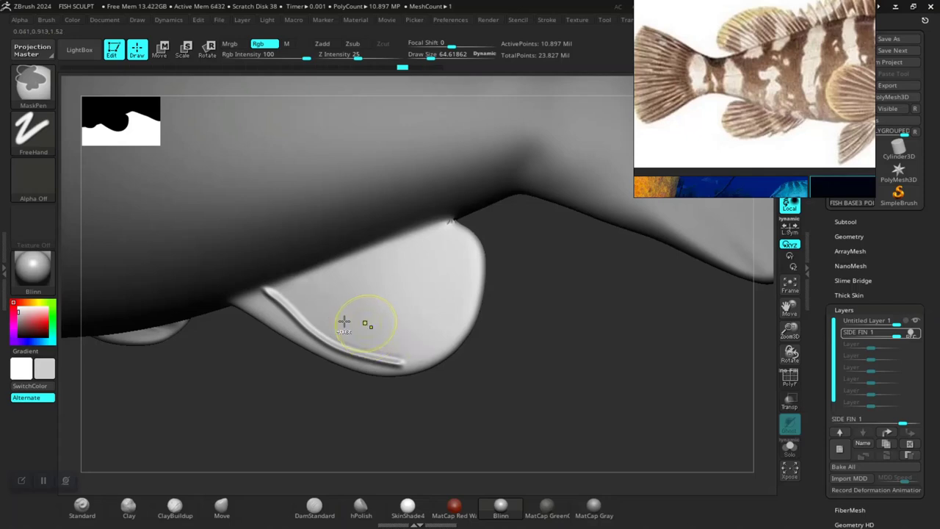
pyautogui.hotkey('ctrl', 'z')
pyautogui.hotkey('ctrl', 'z')
pyautogui.hotkey('ctrl', 'z')
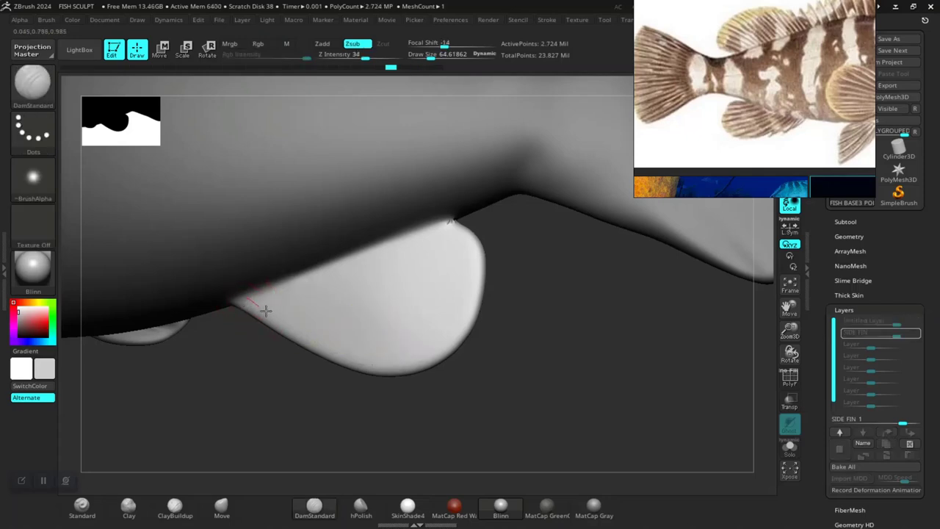
# Carve parallel diagonal ray grooves across the anal fin to its edge, undoing the topmost strokes
pyautogui.moveTo(316, 332); pyautogui.dragTo(433, 380)
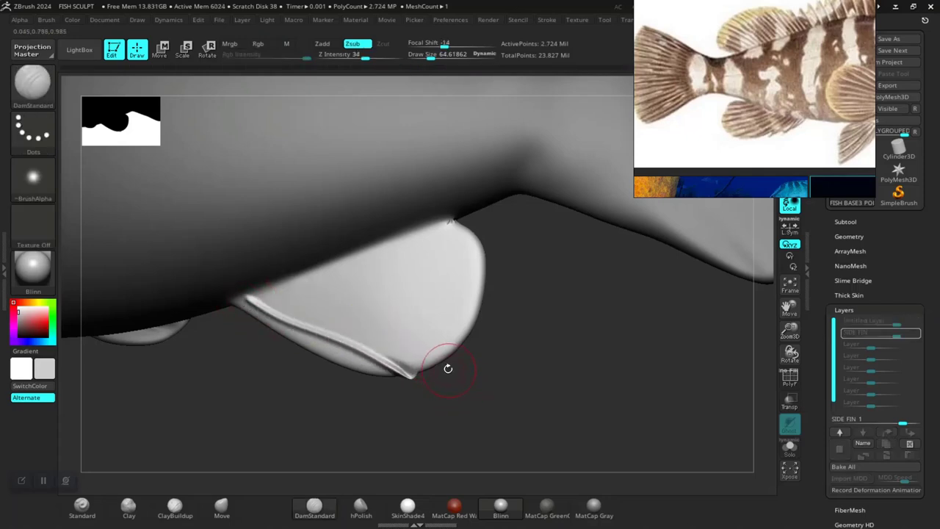
pyautogui.moveTo(400, 348); pyautogui.dragTo(345, 320)
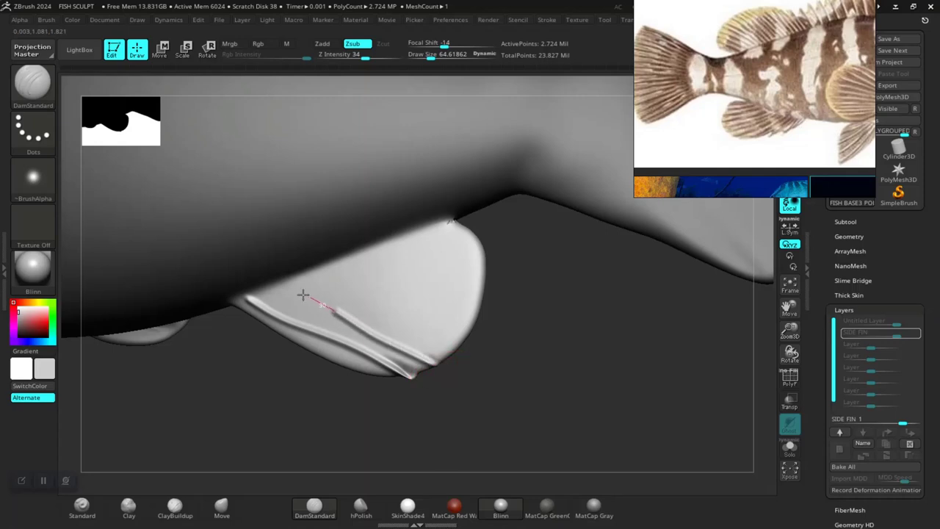
pyautogui.hotkey('ctrl', 'z')
pyautogui.hotkey('ctrl', 'z')
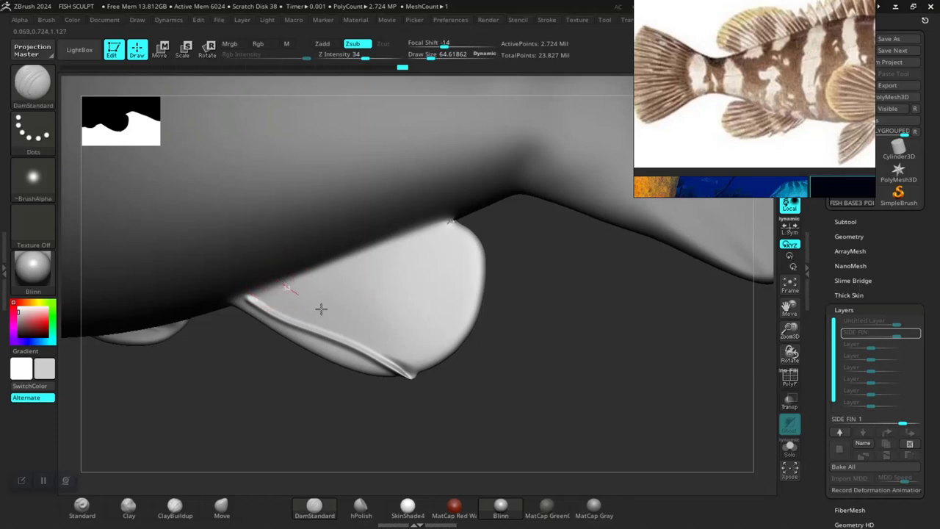
pyautogui.moveTo(321, 308)
pyautogui.mouseDown()
pyautogui.moveTo(398, 340)
pyautogui.moveTo(450, 384)
pyautogui.mouseUp()
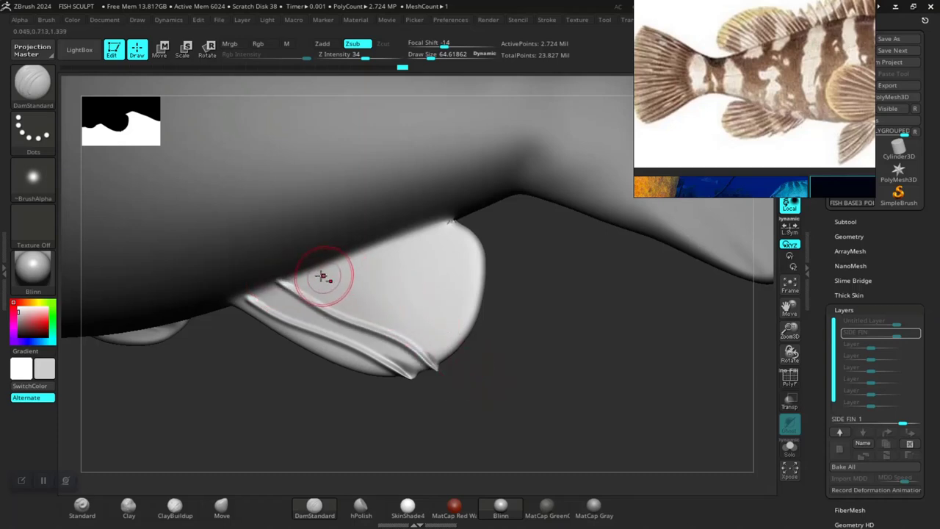
pyautogui.moveTo(315, 273); pyautogui.dragTo(463, 357)
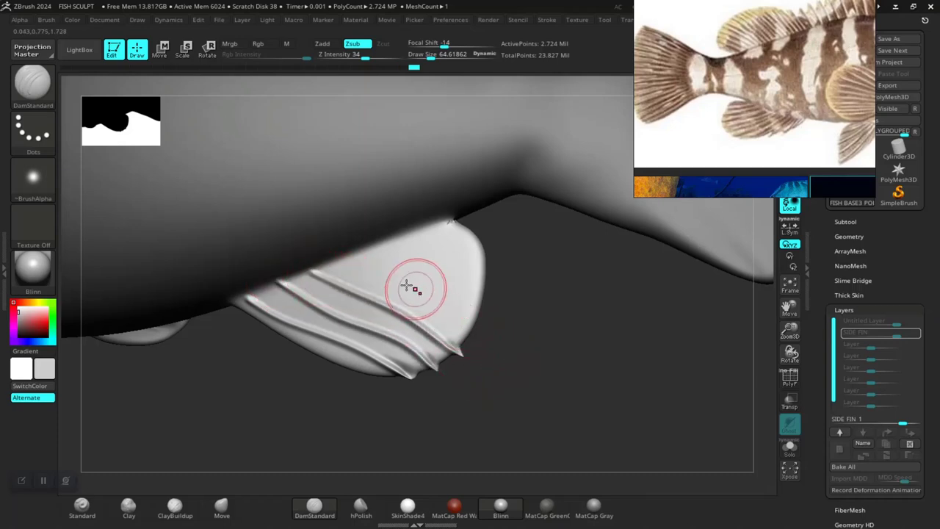
pyautogui.moveTo(353, 257); pyautogui.dragTo(488, 328)
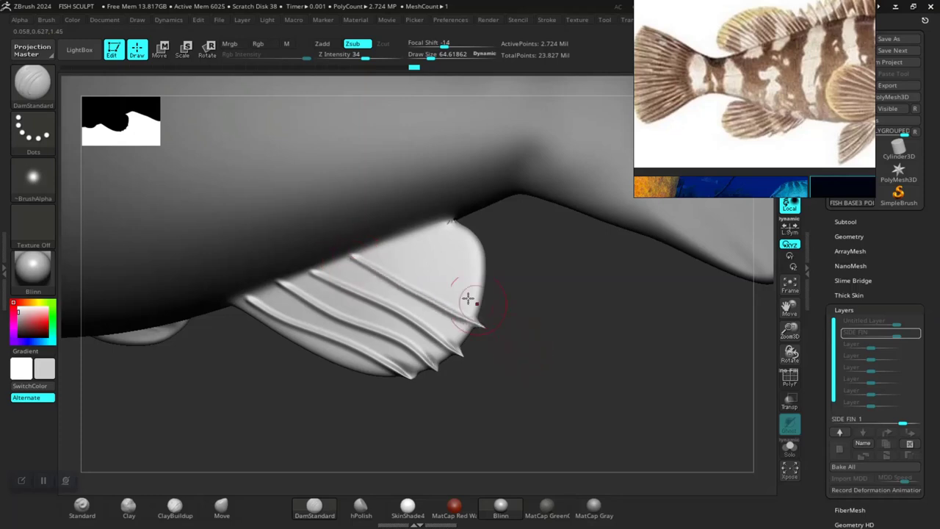
pyautogui.moveTo(427, 277); pyautogui.dragTo(479, 314)
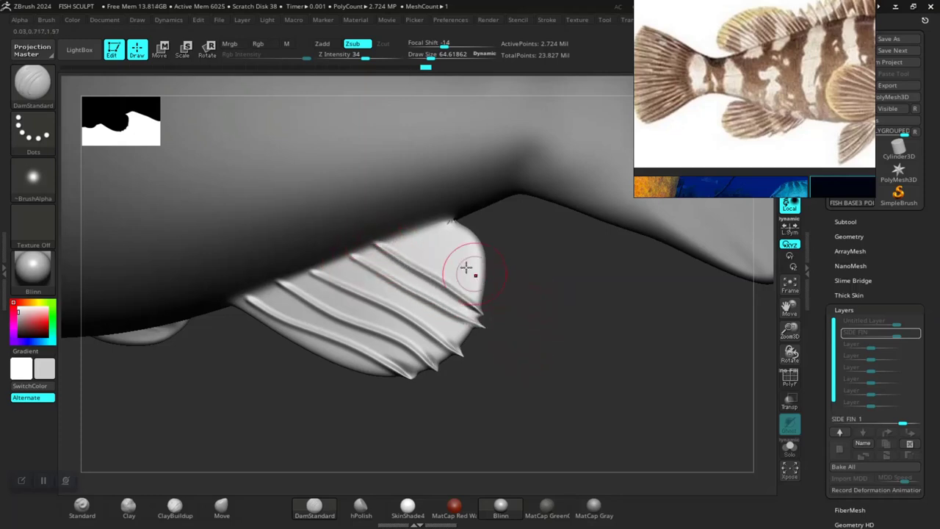
pyautogui.moveTo(399, 242); pyautogui.dragTo(497, 279)
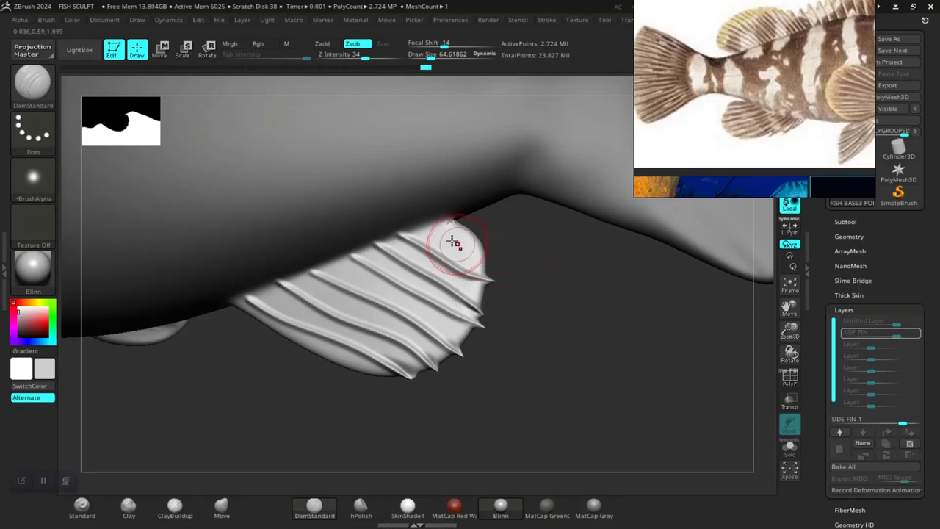
pyautogui.moveTo(436, 227); pyautogui.dragTo(506, 266)
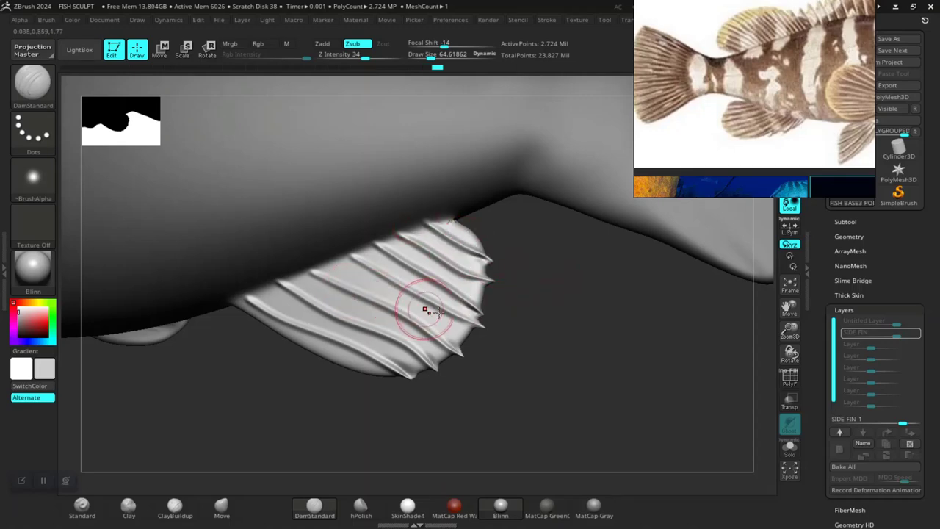
pyautogui.moveTo(426, 311)
pyautogui.mouseDown(button='right')
pyautogui.moveTo(489, 352)
pyautogui.moveTo(467, 358)
pyautogui.moveTo(450, 340)
pyautogui.moveTo(478, 399)
pyautogui.moveTo(474, 363)
pyautogui.moveTo(483, 391)
pyautogui.mouseUp(button='right')
pyautogui.hotkey('ctrl', 'z')
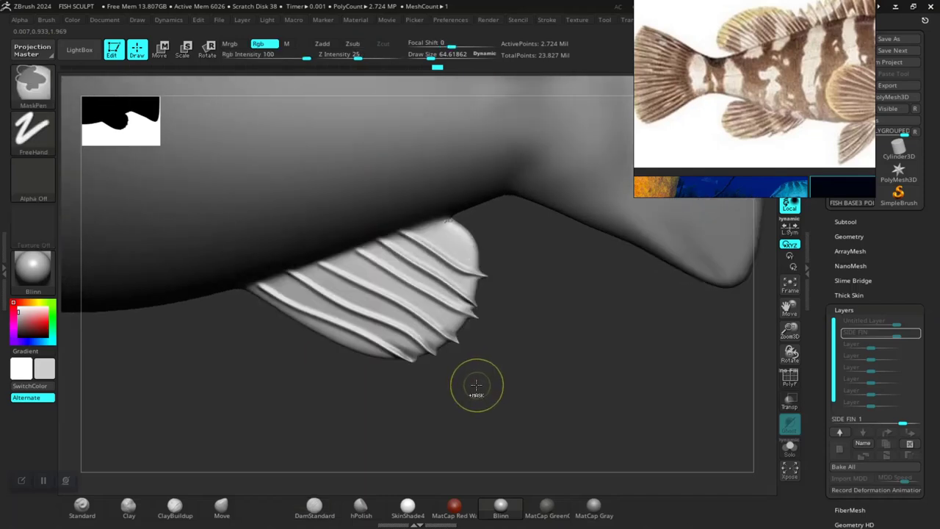
pyautogui.hotkey('ctrl', 'z')
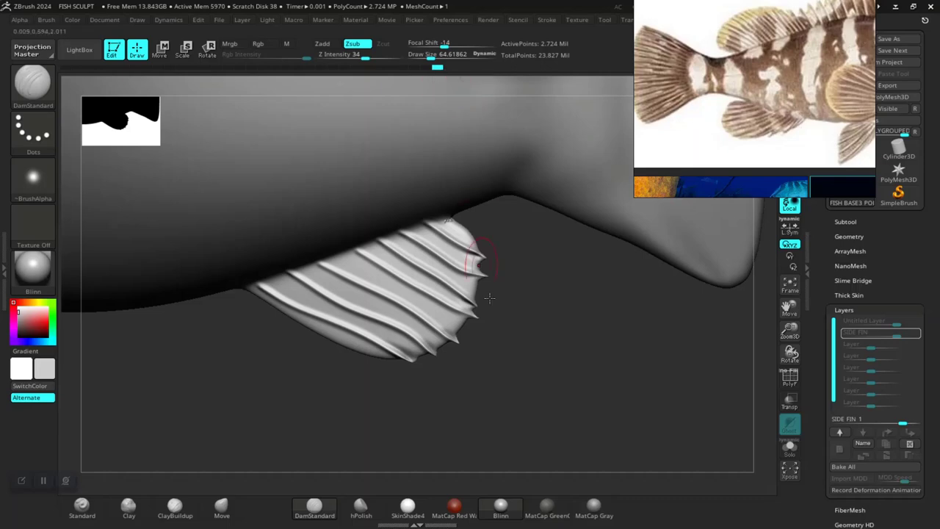
# Carve more diagonal ray grooves across the rear lower fin, each ending in a tip at the edge
pyautogui.moveTo(490, 298)
pyautogui.mouseDown()
pyautogui.moveTo(504, 380)
pyautogui.moveTo(529, 356)
pyautogui.moveTo(419, 340)
pyautogui.mouseUp()
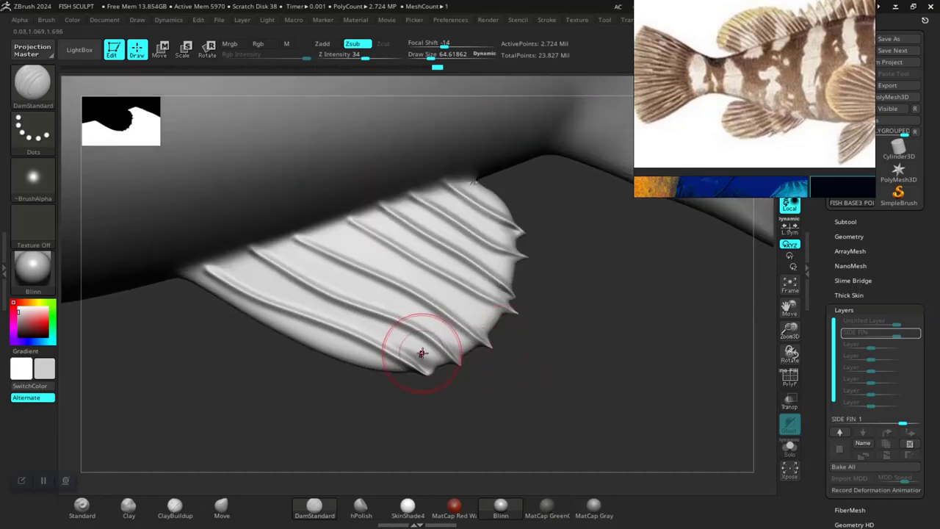
pyautogui.moveTo(353, 316); pyautogui.dragTo(345, 311)
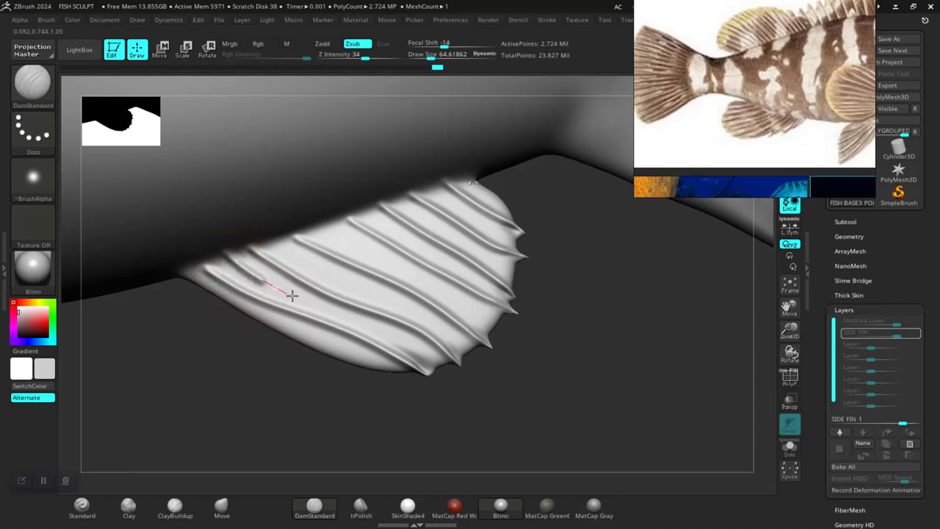
pyautogui.moveTo(292, 294); pyautogui.dragTo(466, 354)
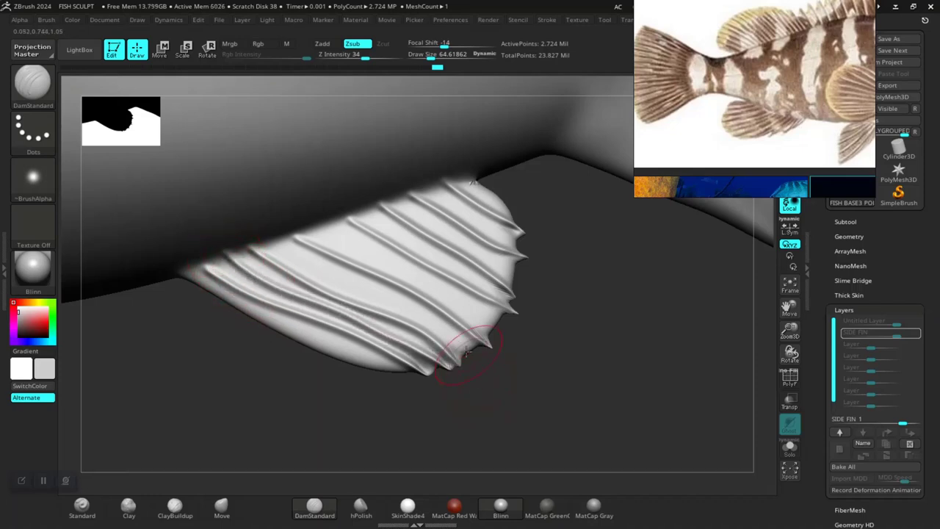
pyautogui.moveTo(329, 275); pyautogui.dragTo(468, 357)
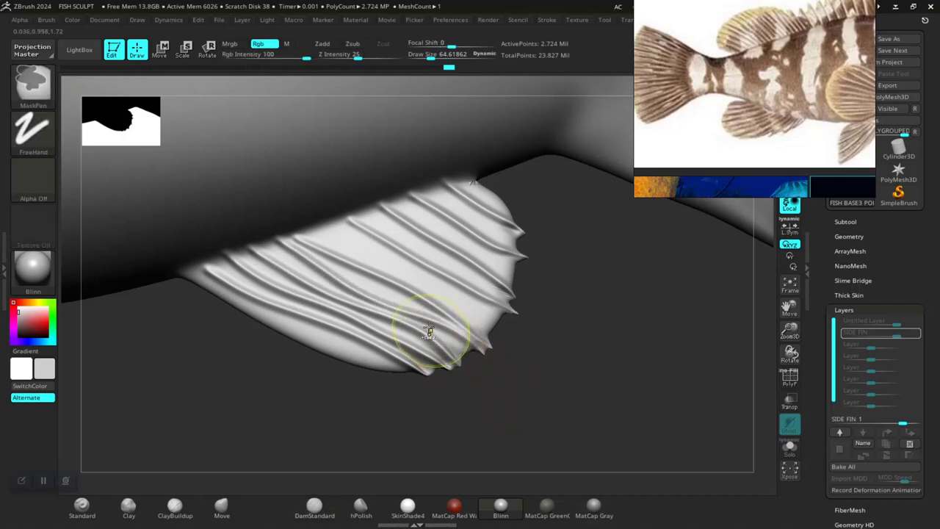
pyautogui.moveTo(330, 239)
pyautogui.mouseDown()
pyautogui.moveTo(381, 255)
pyautogui.moveTo(514, 358)
pyautogui.mouseUp()
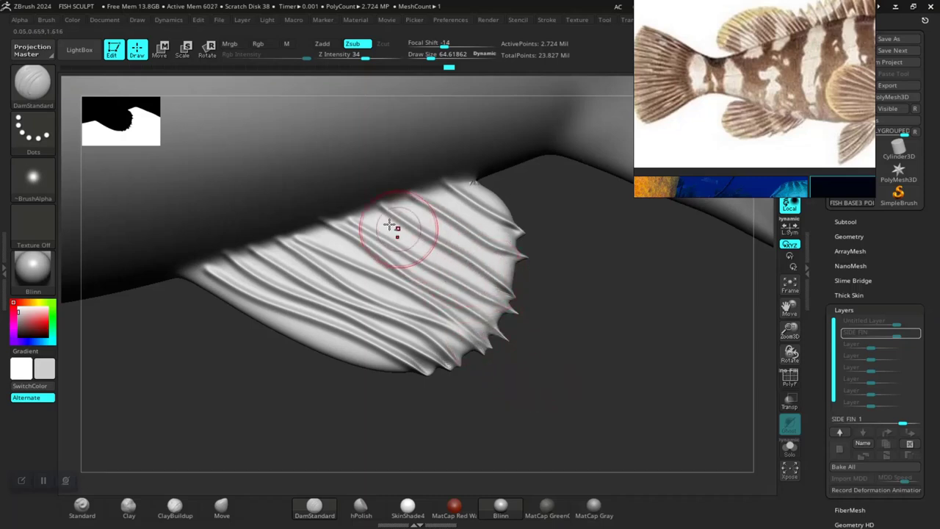
pyautogui.moveTo(377, 216); pyautogui.dragTo(539, 329)
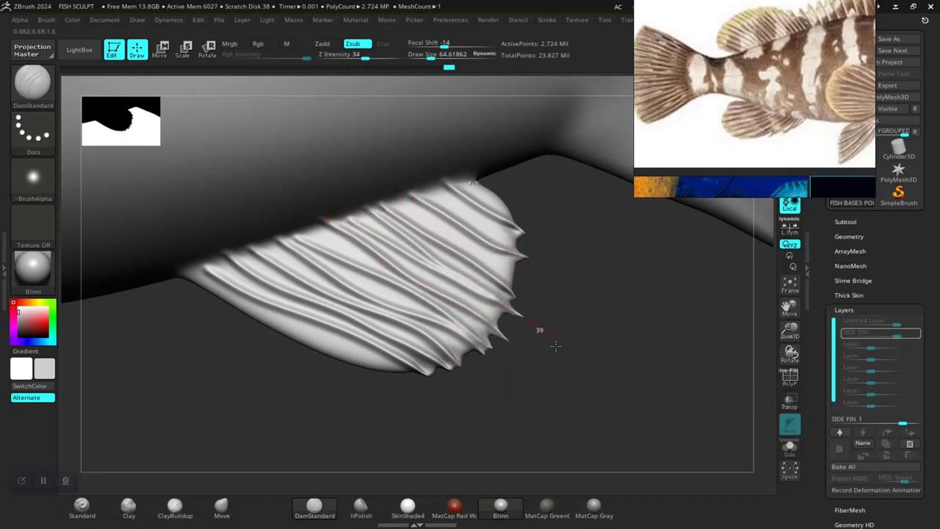
pyautogui.press('ctrl')
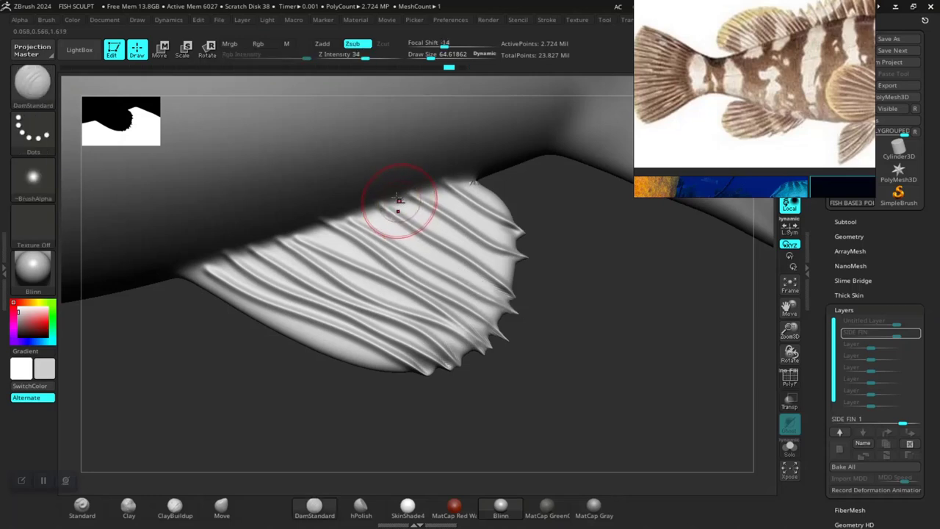
pyautogui.moveTo(387, 222); pyautogui.dragTo(541, 325)
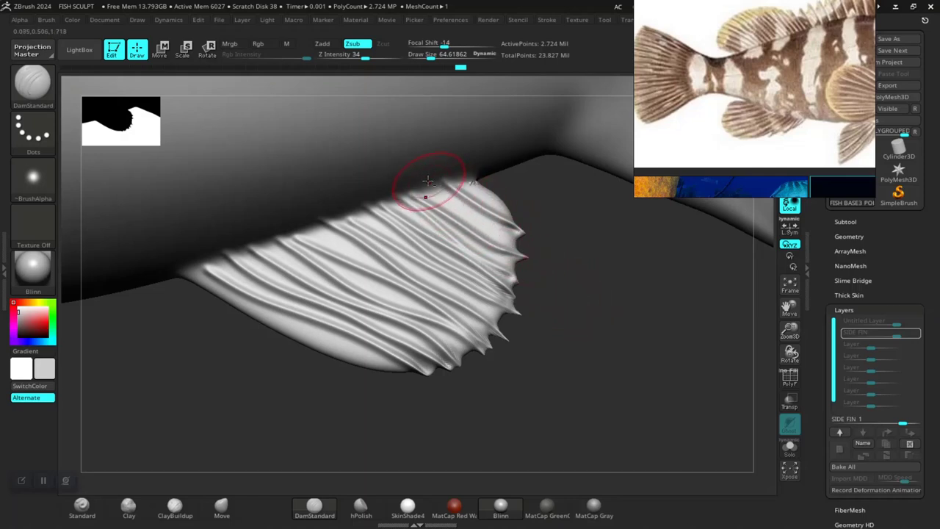
pyautogui.moveTo(478, 223); pyautogui.dragTo(547, 260)
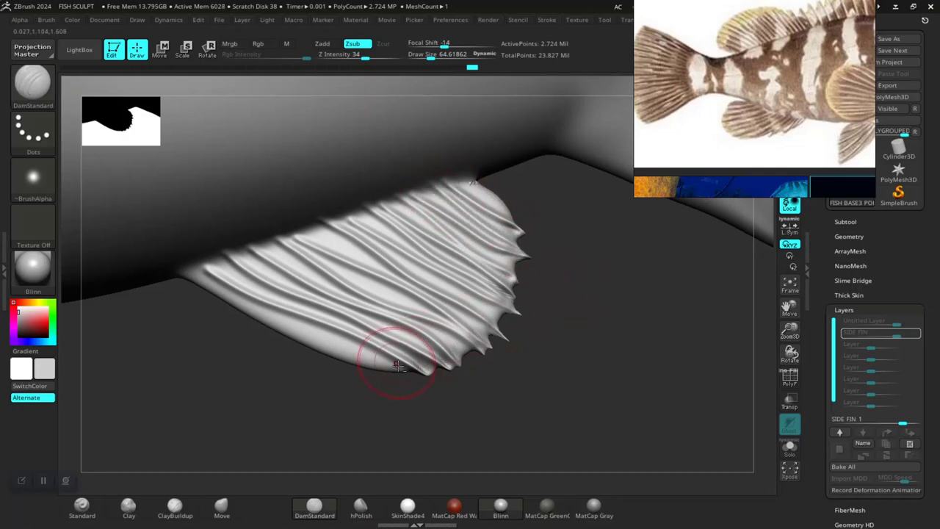
pyautogui.moveTo(306, 329); pyautogui.dragTo(261, 313)
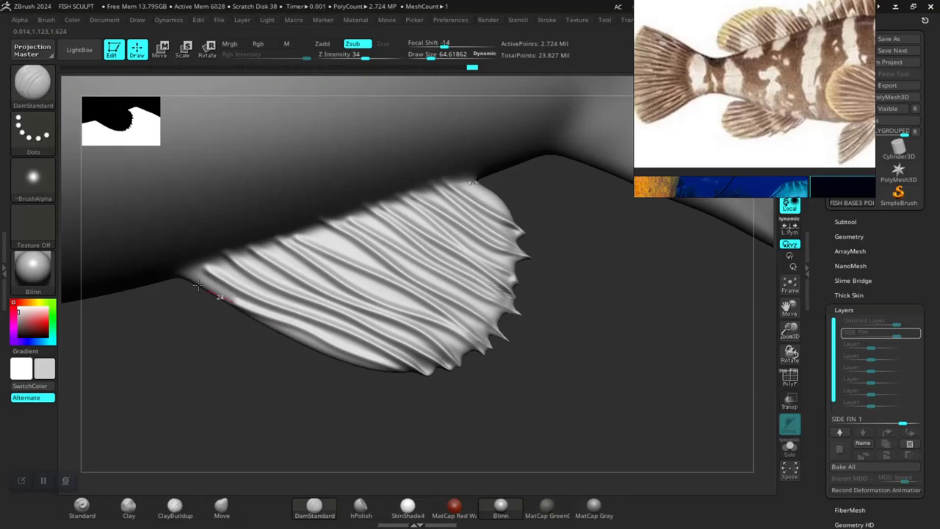
# Frame the whole fish and zoom onto the pelvic fin in three-quarter view
pyautogui.press('f')
pyautogui.moveTo(435, 399)
pyautogui.mouseDown()
pyautogui.moveTo(507, 398)
pyautogui.moveTo(423, 403)
pyautogui.mouseUp()
pyautogui.scroll(2, 423, 403)
pyautogui.scroll(2, 480, 428)
# Zoom in on the pelvic fin and step it to a lower subdivision level
pyautogui.scroll(2, 495, 350)
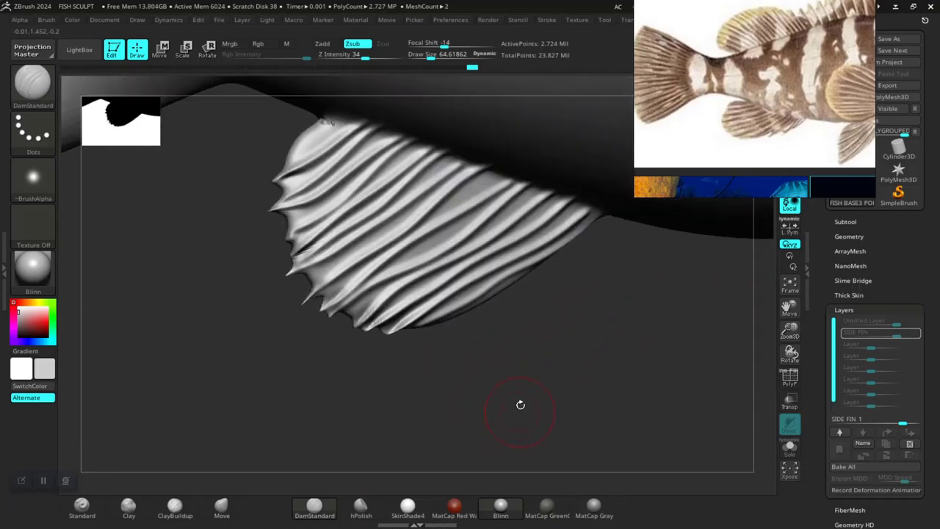
pyautogui.scroll(2, 518, 403)
pyautogui.moveTo(516, 367)
pyautogui.mouseDown()
pyautogui.moveTo(514, 405)
pyautogui.moveTo(531, 390)
pyautogui.moveTo(503, 394)
pyautogui.mouseUp()
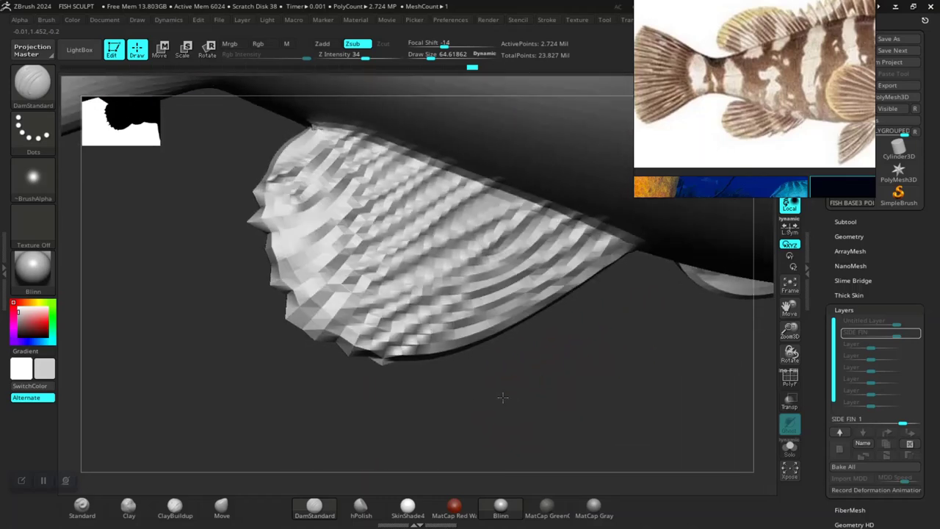
pyautogui.press('shift')
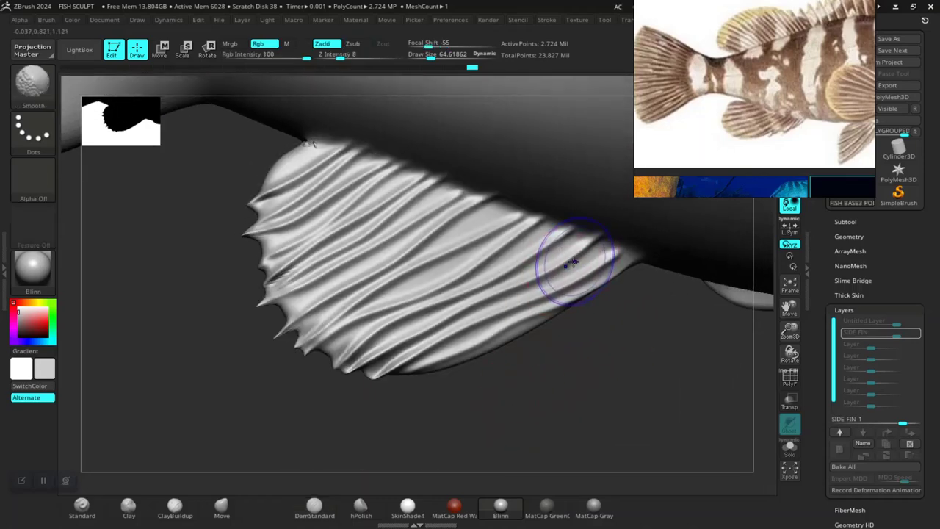
pyautogui.hotkey('shift', 'd')
pyautogui.hotkey('shift', 'd')
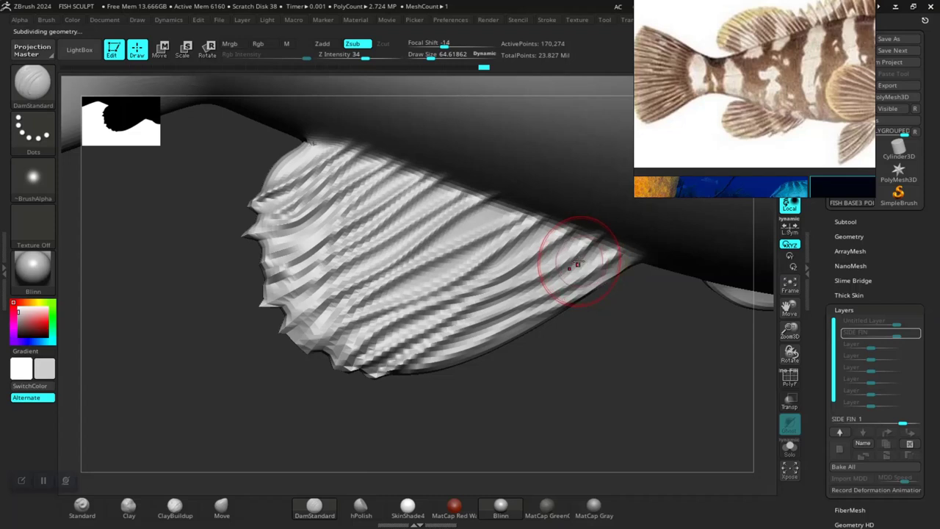
pyautogui.press('d')
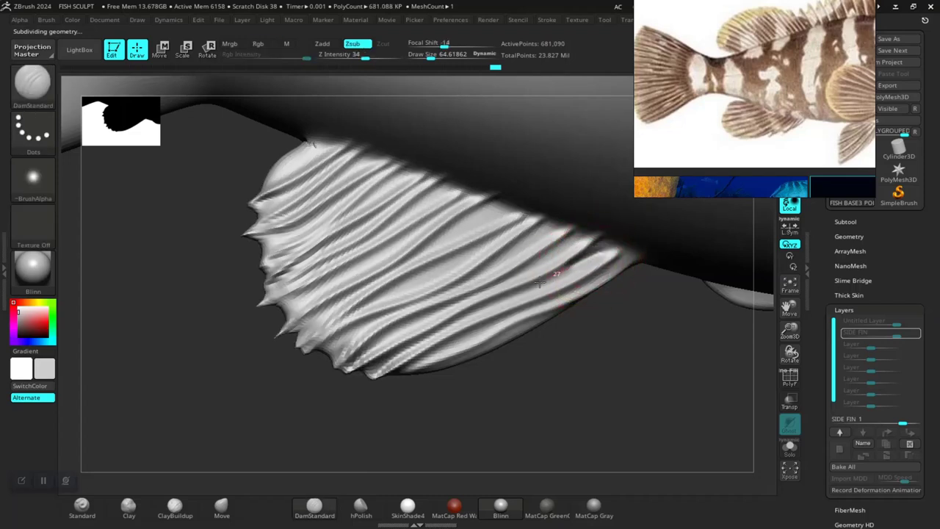
# Carve six down-left ray grooves across the pelvic fin to its left edge
pyautogui.moveTo(506, 301); pyautogui.dragTo(372, 366)
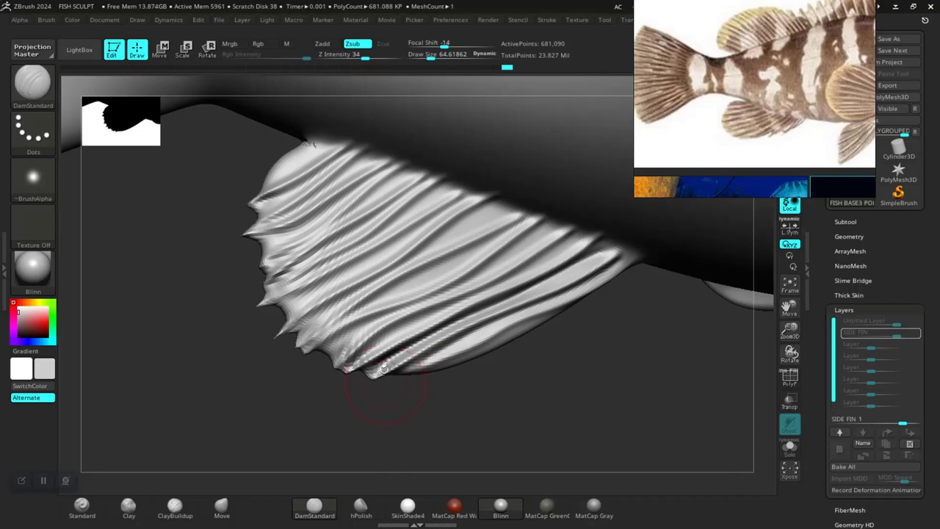
pyautogui.moveTo(541, 235); pyautogui.dragTo(308, 380)
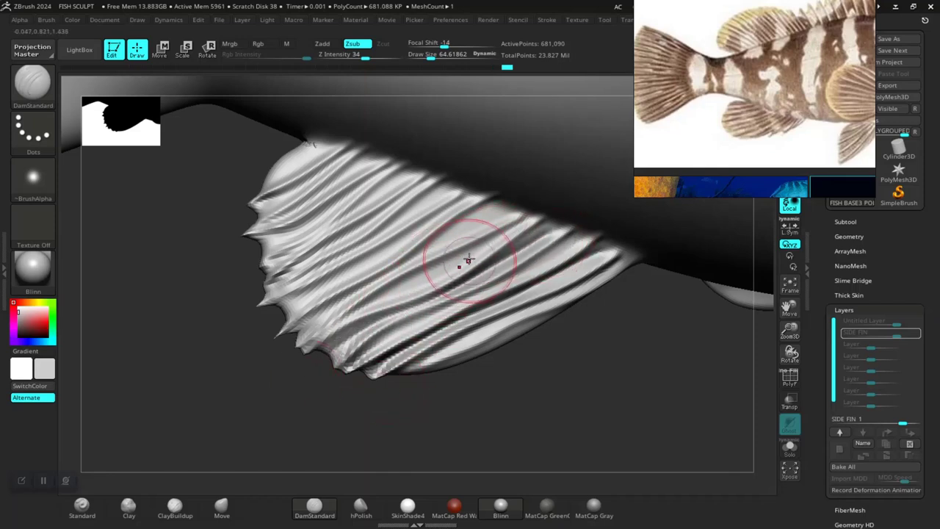
pyautogui.moveTo(497, 235); pyautogui.dragTo(312, 334)
pyautogui.moveTo(503, 211); pyautogui.dragTo(297, 336)
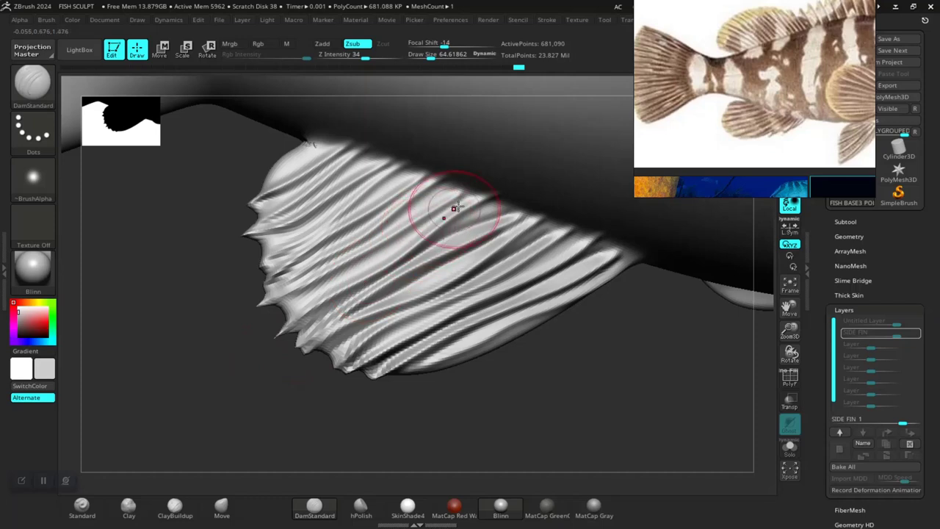
pyautogui.moveTo(453, 208); pyautogui.dragTo(269, 342)
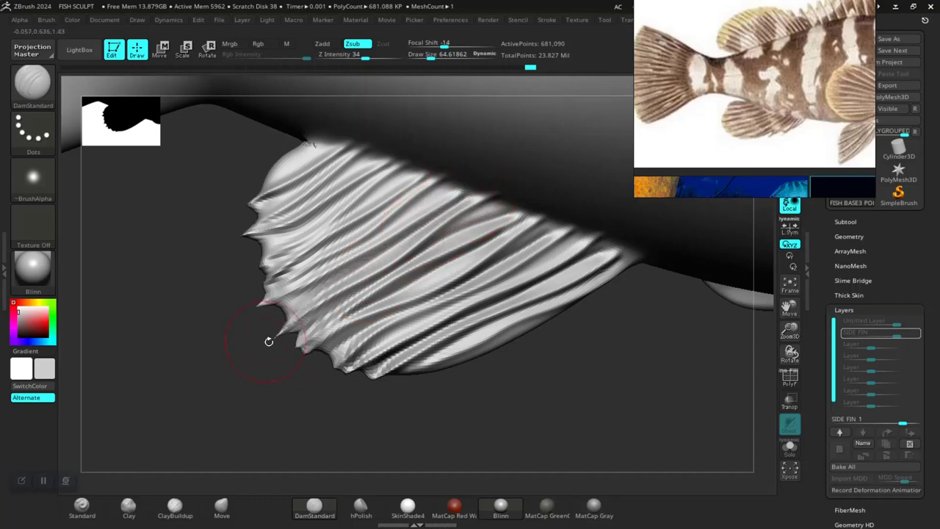
pyautogui.moveTo(451, 185); pyautogui.dragTo(349, 254)
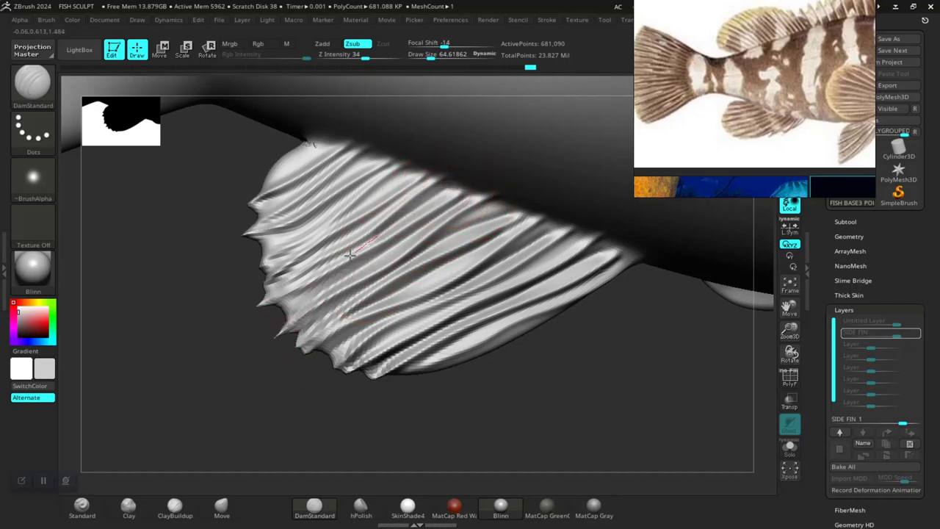
pyautogui.moveTo(307, 278); pyautogui.dragTo(259, 302)
# Smooth the fin's left edge and reduce the brush Draw Size to about 28
pyautogui.moveTo(191, 353); pyautogui.dragTo(430, 279)
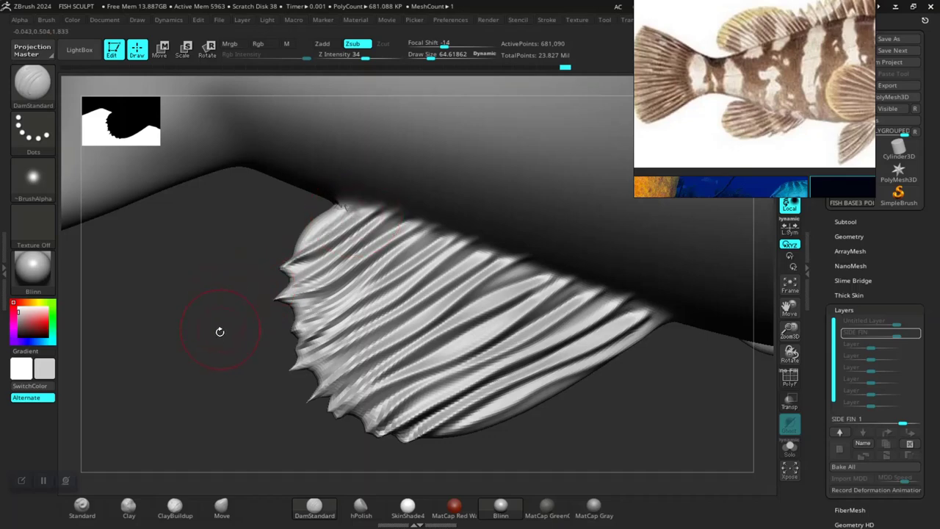
pyautogui.moveTo(218, 331)
pyautogui.mouseDown()
pyautogui.moveTo(291, 265)
pyautogui.moveTo(479, 358)
pyautogui.moveTo(419, 374)
pyautogui.mouseUp()
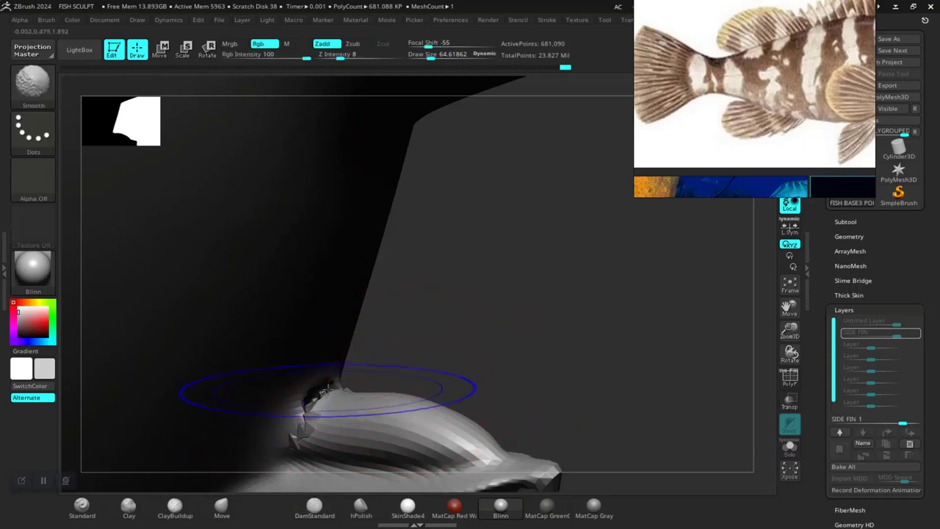
pyautogui.moveTo(336, 389)
pyautogui.keyDown('shift'); pyautogui.mouseDown()
pyautogui.moveTo(301, 414)
pyautogui.moveTo(321, 395)
pyautogui.mouseUp(); pyautogui.keyUp('shift')
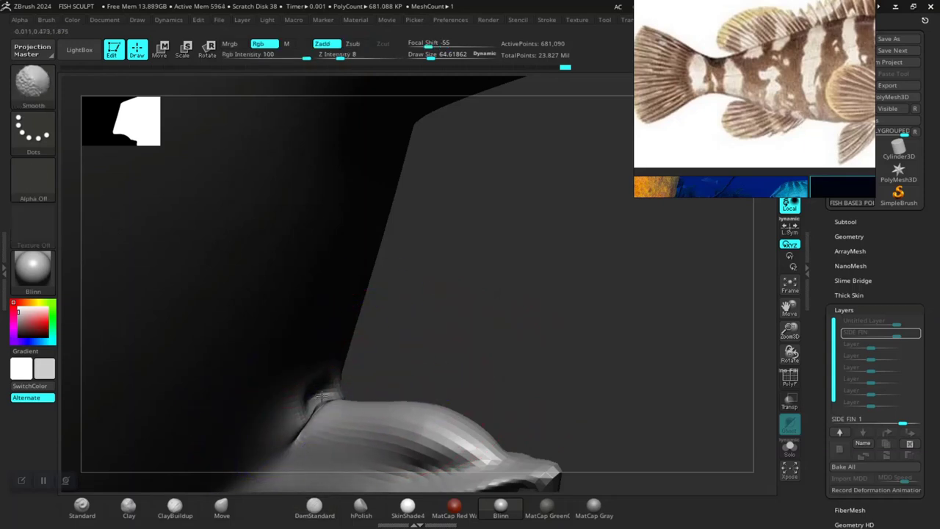
pyautogui.rightClick(399, 356)
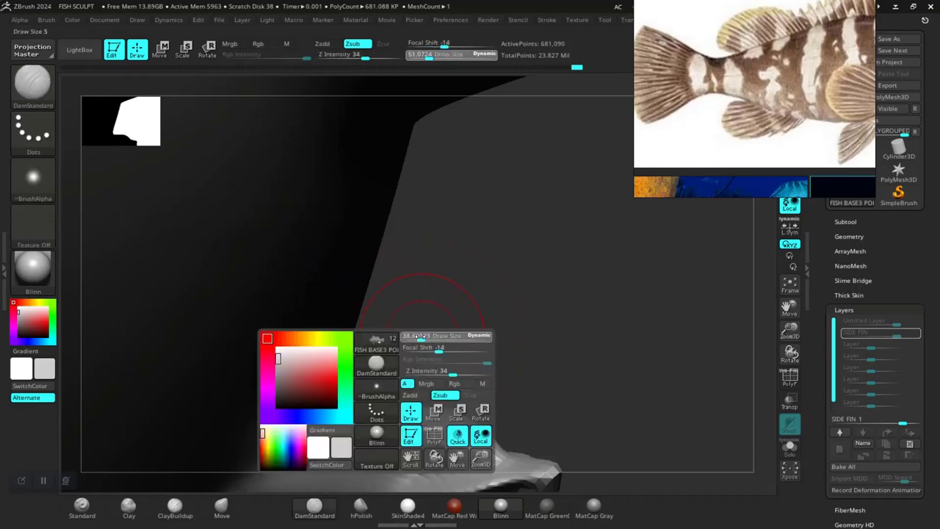
pyautogui.moveTo(426, 338); pyautogui.dragTo(412, 338)
pyautogui.moveTo(361, 394); pyautogui.dragTo(307, 417)
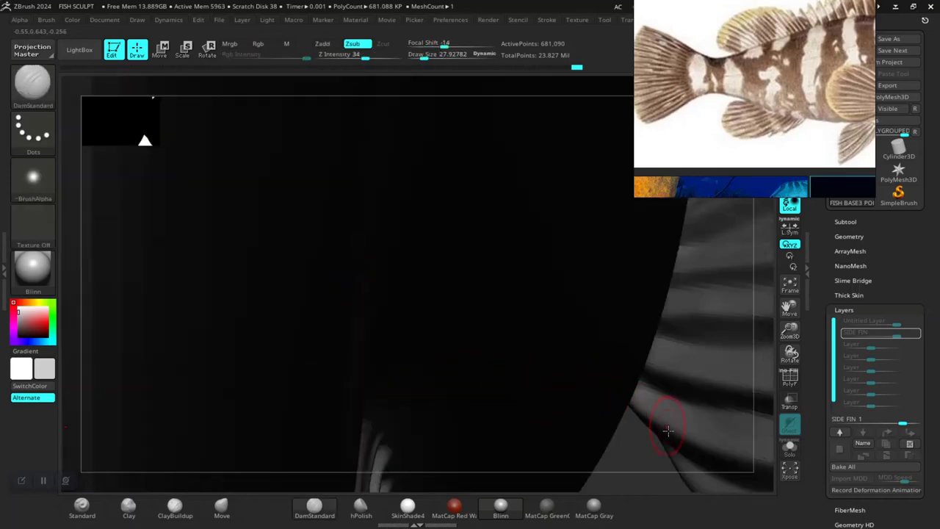
pyautogui.moveTo(626, 434)
pyautogui.mouseDown()
pyautogui.moveTo(538, 428)
pyautogui.moveTo(539, 325)
pyautogui.moveTo(543, 359)
pyautogui.moveTo(571, 353)
pyautogui.moveTo(577, 364)
pyautogui.moveTo(357, 294)
pyautogui.moveTo(326, 294)
pyautogui.mouseUp()
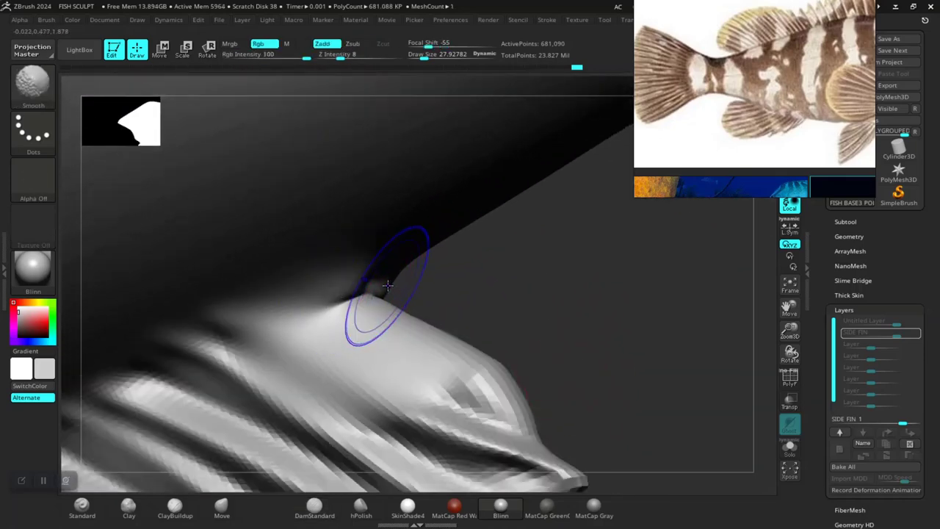
# Step the fish up through its subdivision levels to the highest, 10.897 Mil
pyautogui.hotkey('shift', 'd')
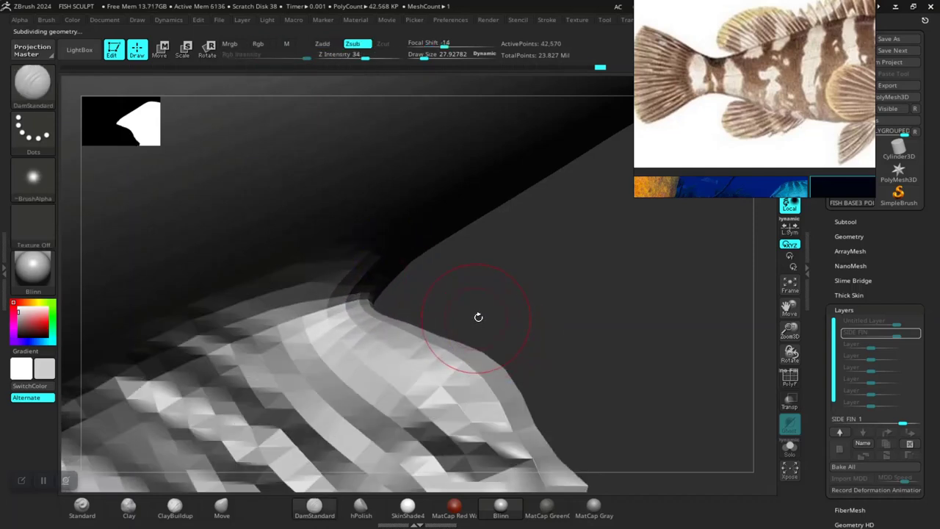
pyautogui.press('d')
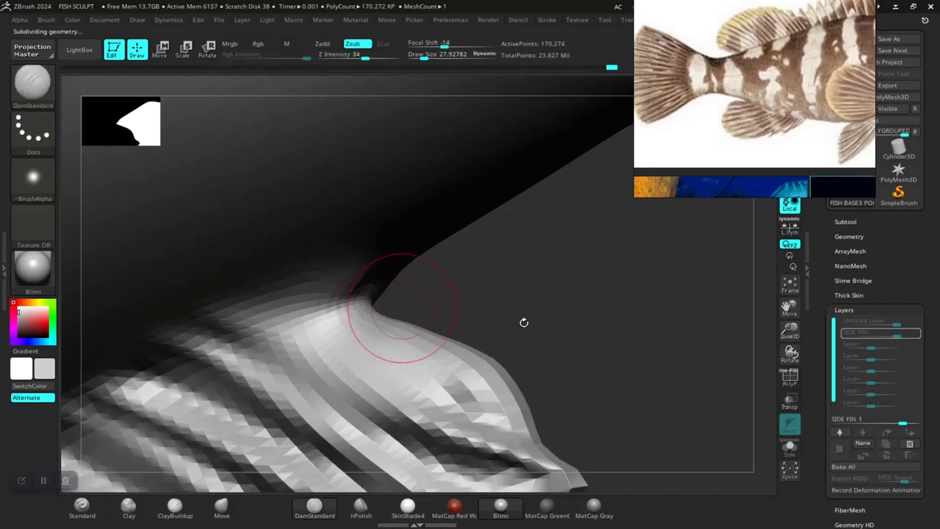
pyautogui.press('d')
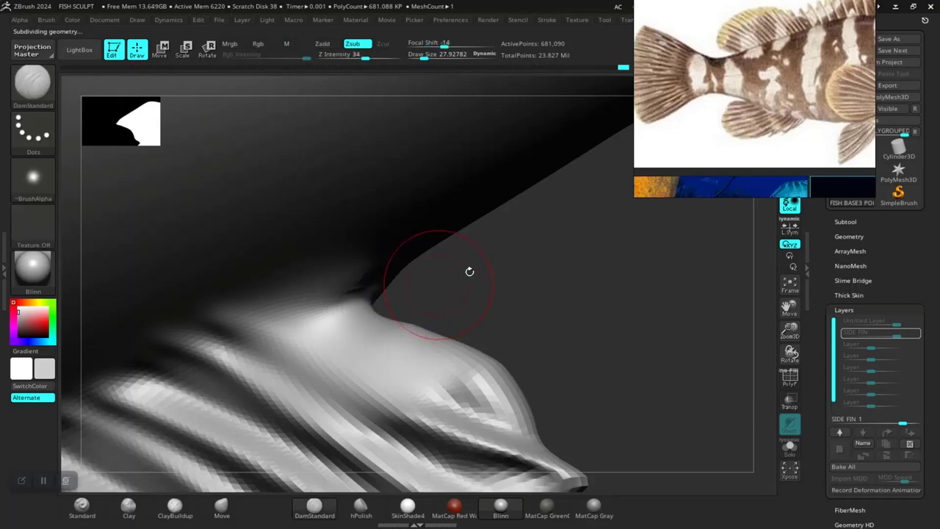
pyautogui.press('d')
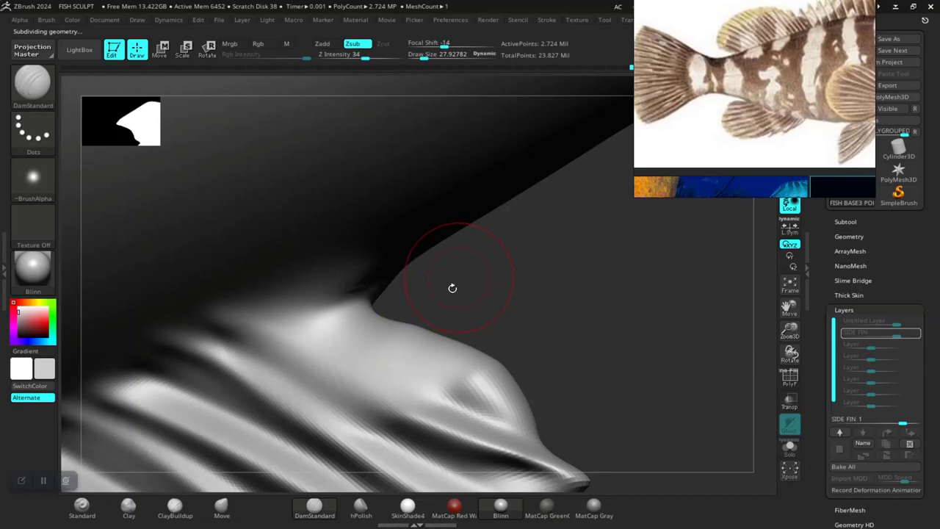
pyautogui.press('d')
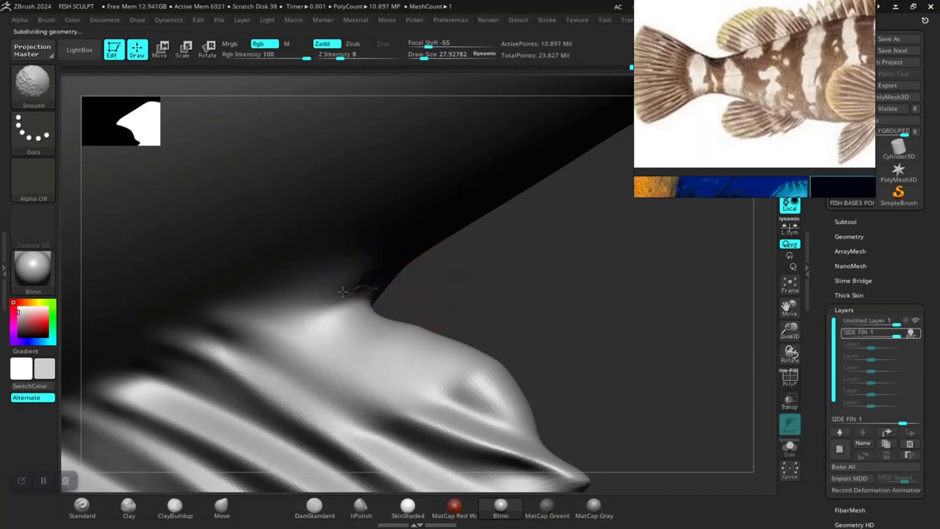
# Raise Smooth Z Intensity to 93 and turn the view to the fin's root
pyautogui.moveTo(420, 282)
pyautogui.mouseDown()
pyautogui.moveTo(517, 287)
pyautogui.moveTo(433, 314)
pyautogui.mouseUp()
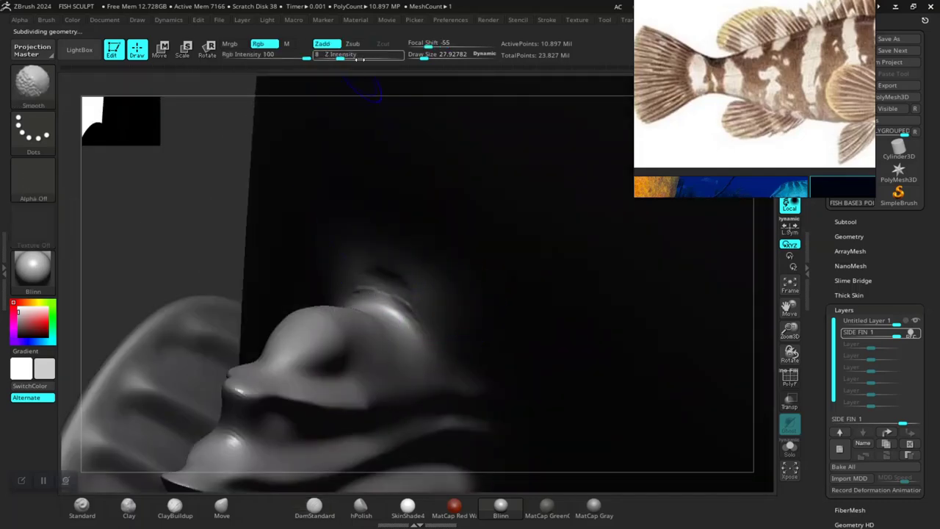
pyautogui.moveTo(340, 57); pyautogui.dragTo(396, 57)
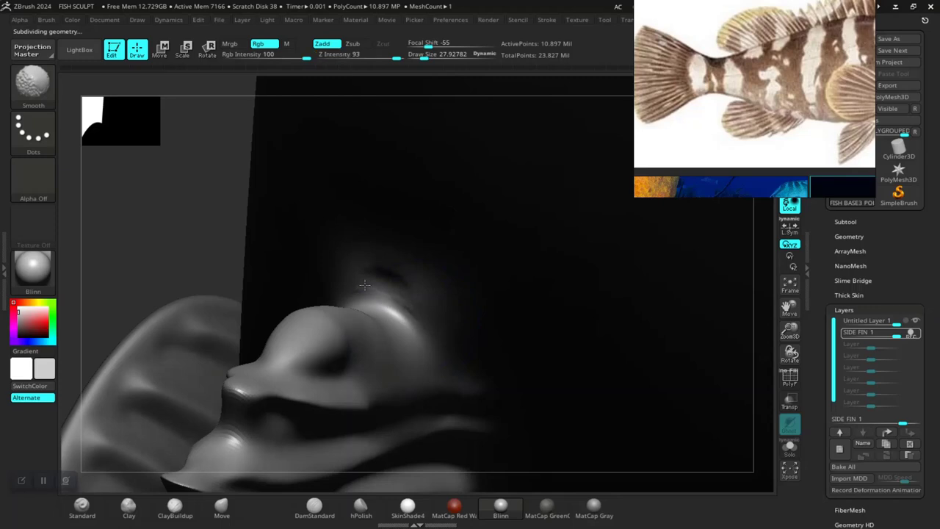
pyautogui.moveTo(199, 243); pyautogui.dragTo(286, 244)
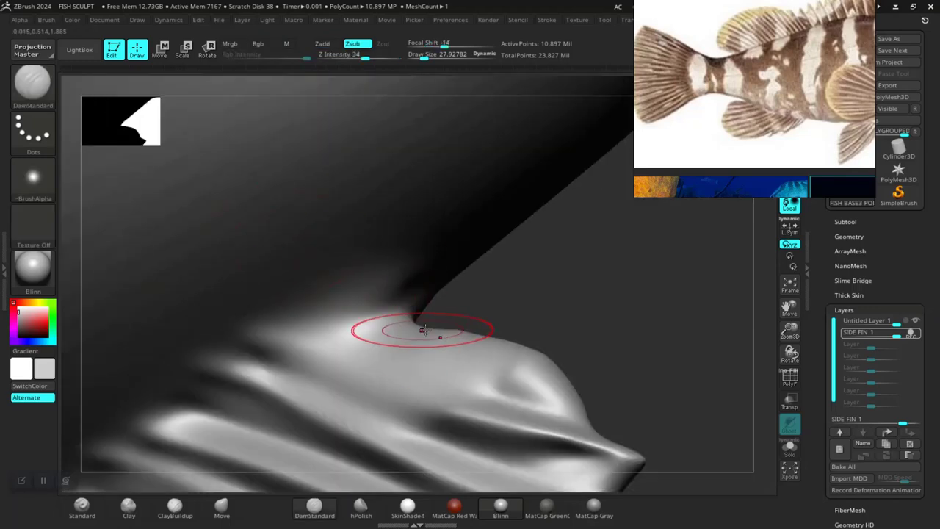
# Carve a DamStandard groove along the fin root, redoing it once, and zoom out
pyautogui.moveTo(486, 386)
pyautogui.mouseDown()
pyautogui.moveTo(392, 346)
pyautogui.moveTo(323, 332)
pyautogui.mouseUp()
pyautogui.press('ctrl')
pyautogui.hotkey('ctrl', 'z')
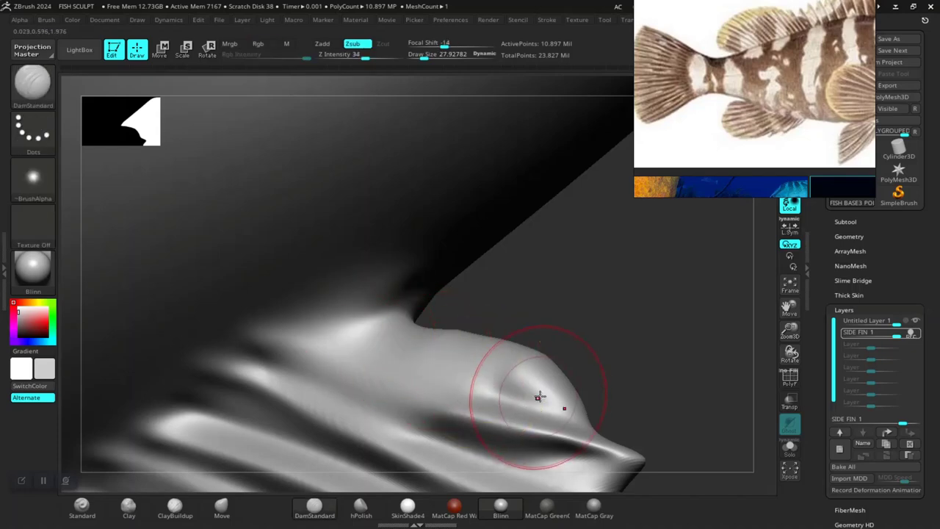
pyautogui.moveTo(558, 393); pyautogui.dragTo(328, 321)
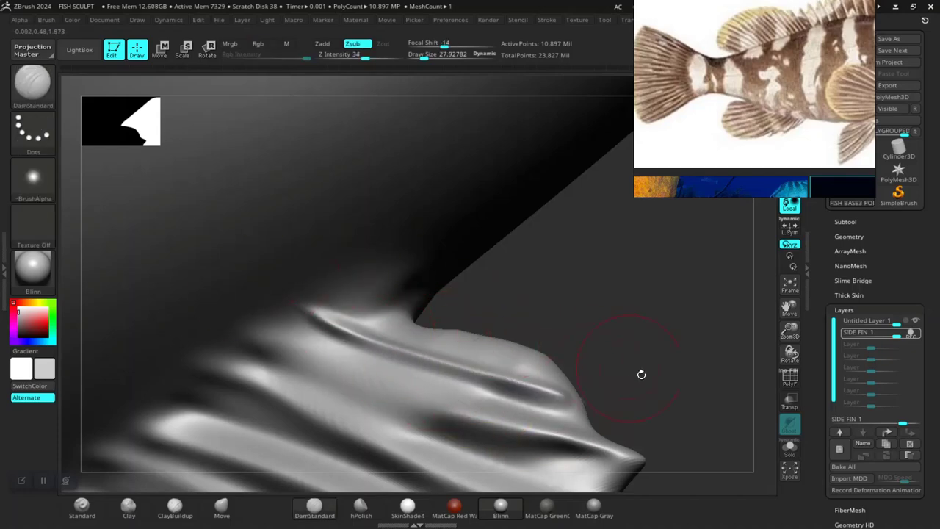
pyautogui.moveTo(640, 373)
pyautogui.keyDown('ctrl'); pyautogui.mouseDown(button='right')
pyautogui.moveTo(547, 225)
pyautogui.moveTo(539, 230)
pyautogui.moveTo(505, 209)
pyautogui.moveTo(514, 197)
pyautogui.moveTo(494, 203)
pyautogui.moveTo(362, 149)
pyautogui.moveTo(429, 290)
pyautogui.mouseUp(button='right'); pyautogui.keyUp('ctrl')
# Mask the body and invert the mask so only the pectoral fin is editable
pyautogui.press('f')
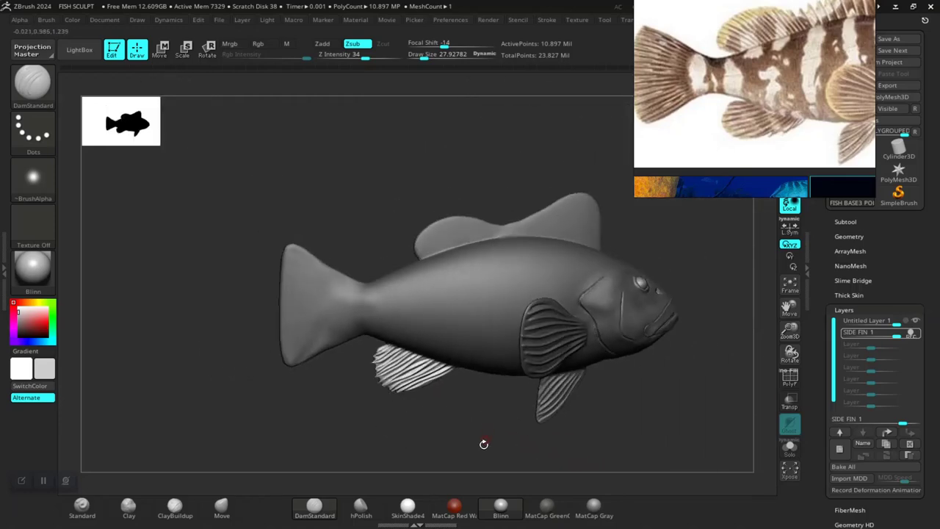
pyautogui.moveTo(482, 442)
pyautogui.mouseDown(button='right')
pyautogui.moveTo(487, 430)
pyautogui.moveTo(470, 423)
pyautogui.mouseUp(button='right')
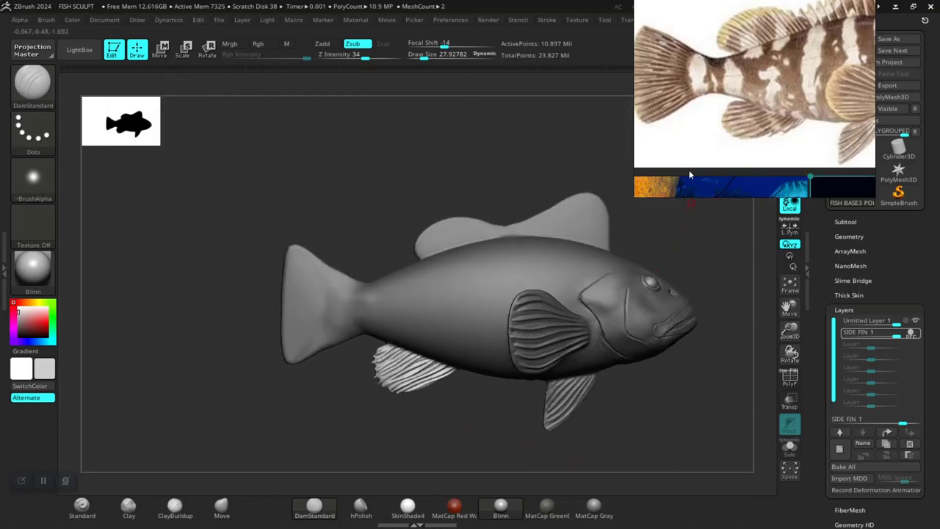
pyautogui.moveTo(278, 411)
pyautogui.mouseDown(button='right')
pyautogui.moveTo(323, 403)
pyautogui.moveTo(356, 420)
pyautogui.moveTo(403, 403)
pyautogui.moveTo(452, 415)
pyautogui.moveTo(504, 273)
pyautogui.mouseUp(button='right')
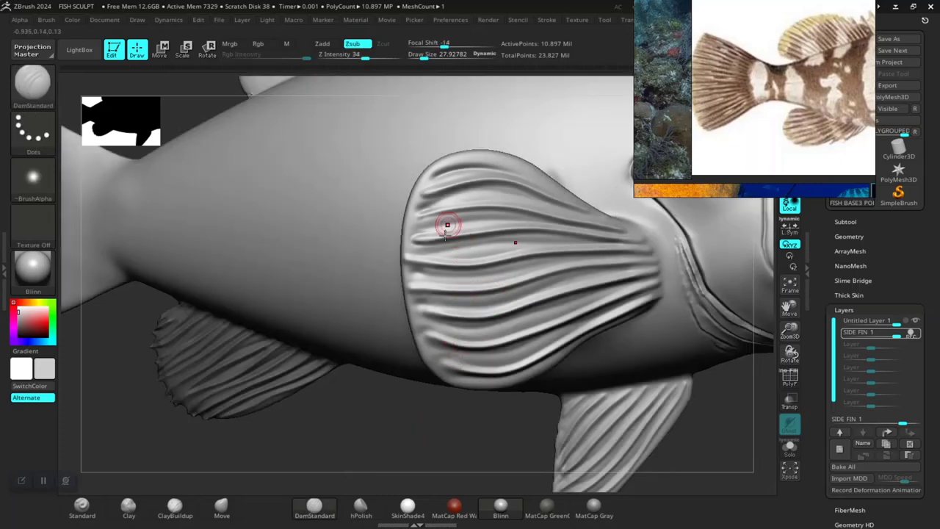
pyautogui.keyDown('ctrl'); pyautogui.keyDown('shift'); pyautogui.click(464, 375); pyautogui.keyUp('shift'); pyautogui.keyUp('ctrl')
pyautogui.hotkey('ctrl', 'shift')
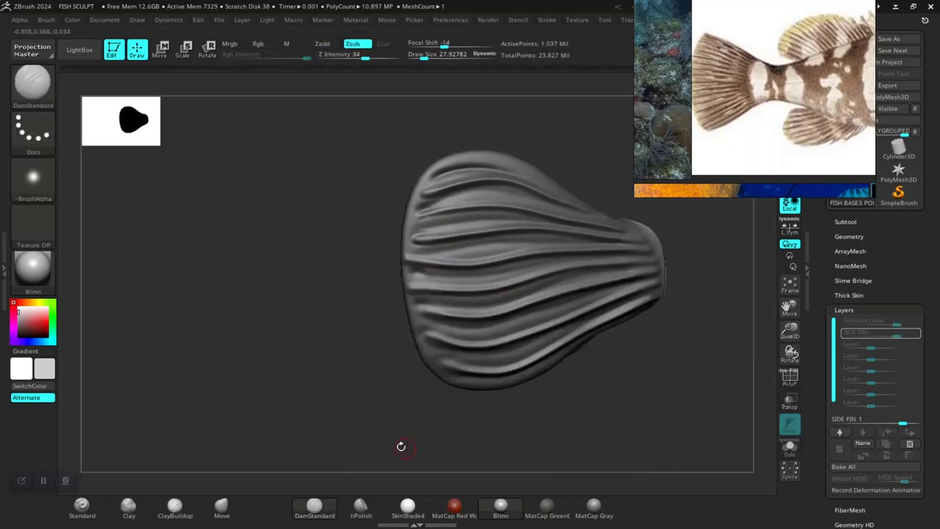
pyautogui.keyDown('ctrl'); pyautogui.keyDown('shift'); pyautogui.click(381, 376); pyautogui.keyUp('shift'); pyautogui.keyUp('ctrl')
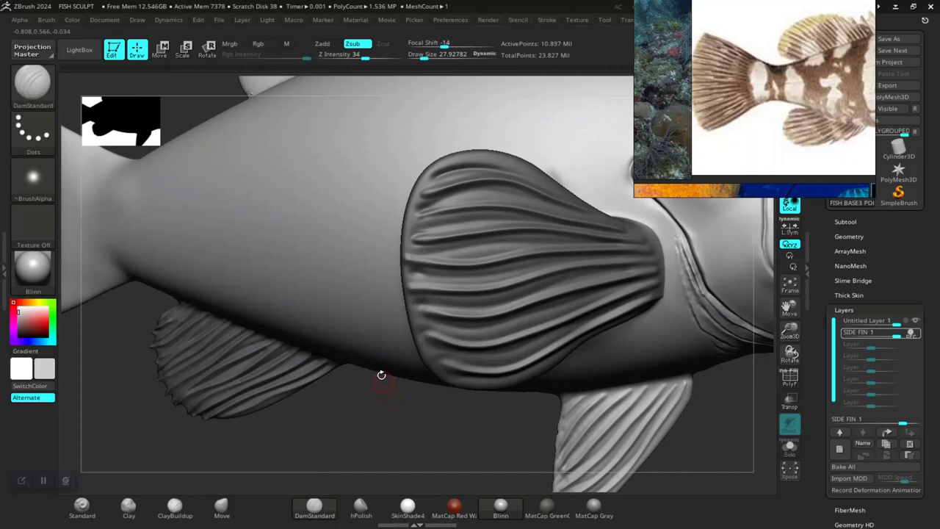
pyautogui.keyDown('ctrl'); pyautogui.click(397, 430); pyautogui.keyUp('ctrl')
pyautogui.press('space')
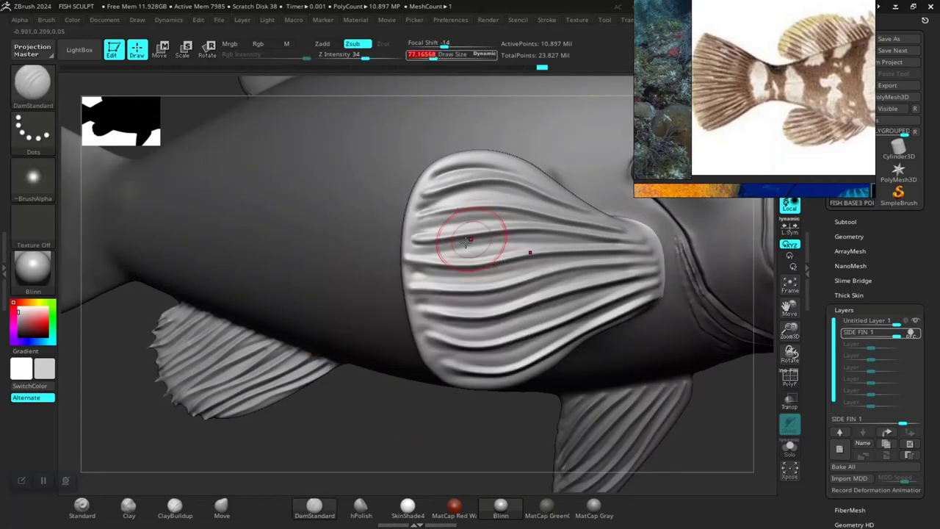
# Carve DamStandard ray grooves across the pectoral fin from its top edge down to its bottom edge
pyautogui.moveTo(449, 240); pyautogui.dragTo(386, 241)
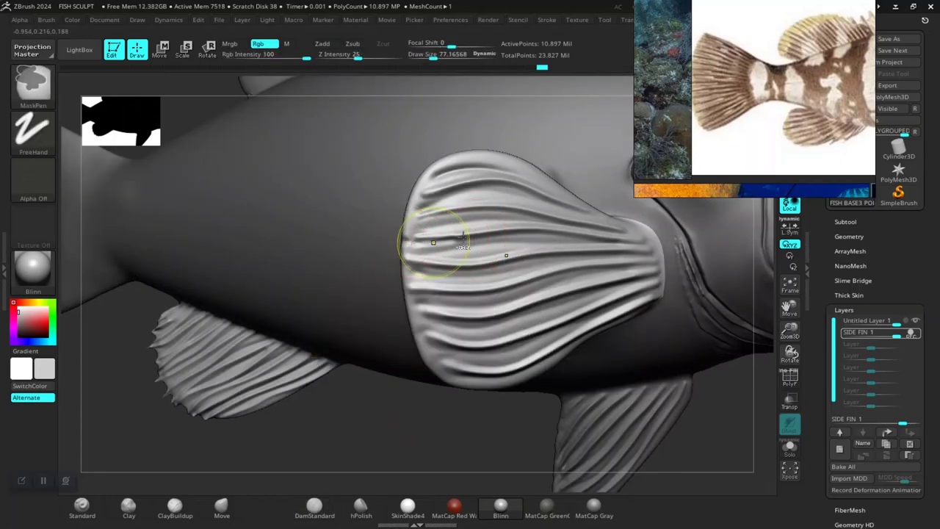
pyautogui.moveTo(477, 239); pyautogui.dragTo(368, 244)
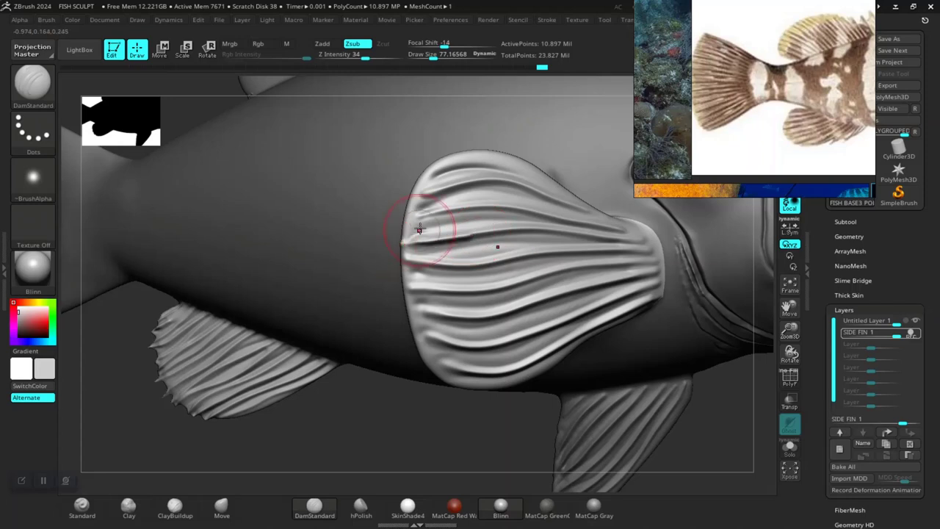
pyautogui.moveTo(451, 212); pyautogui.dragTo(403, 222)
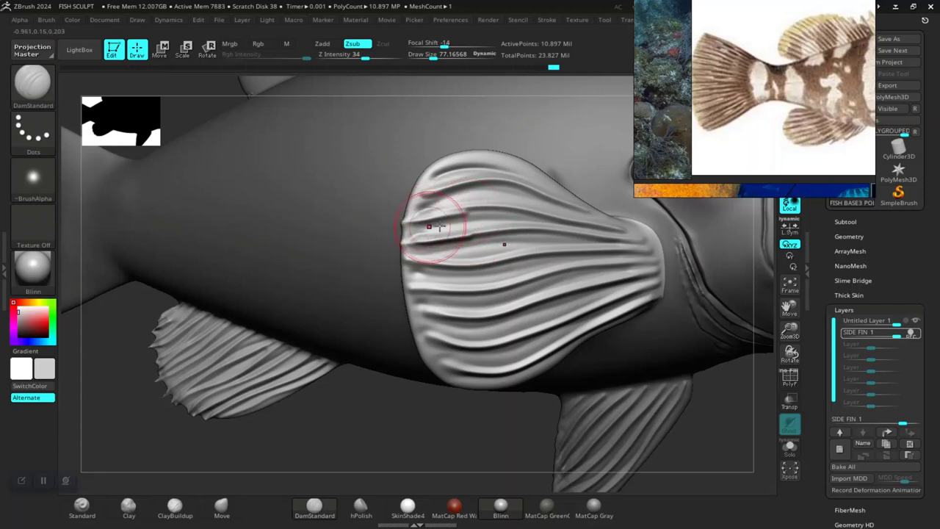
pyautogui.press('ctrl')
pyautogui.moveTo(512, 210); pyautogui.dragTo(384, 201)
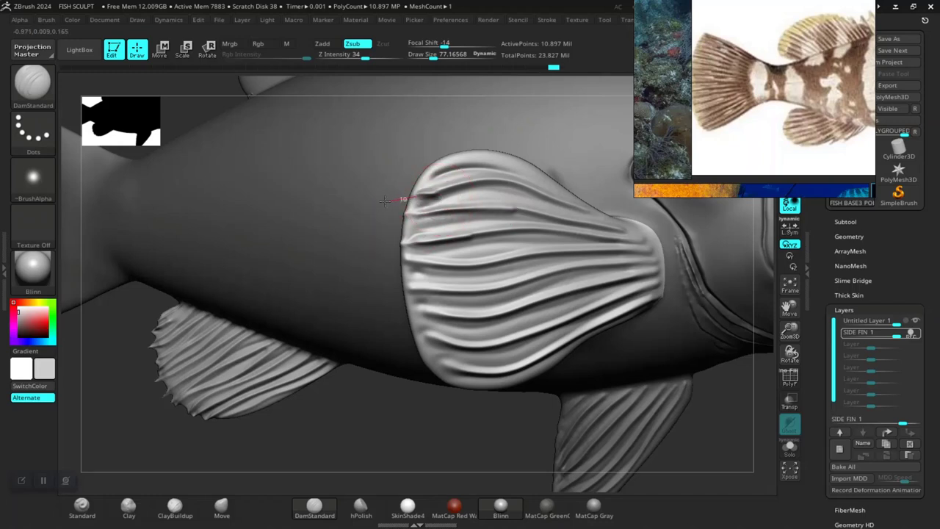
pyautogui.moveTo(456, 163); pyautogui.dragTo(405, 181)
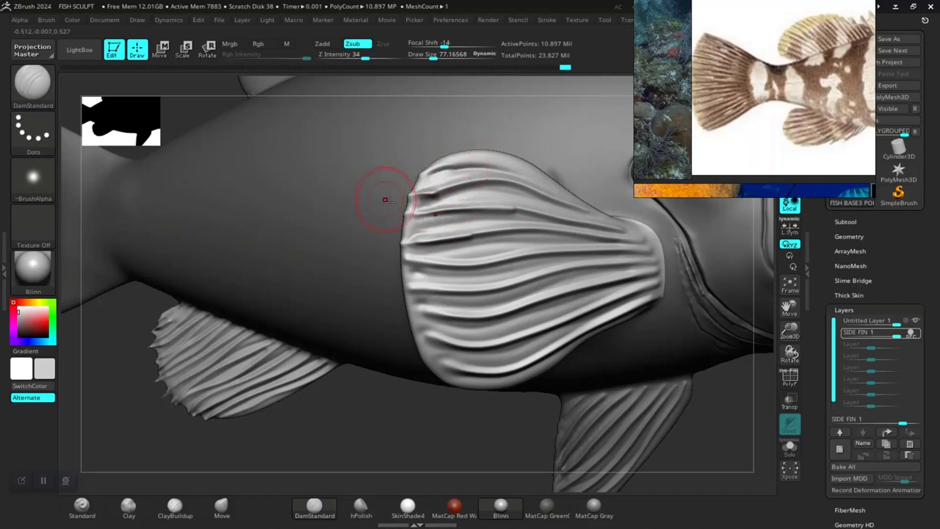
pyautogui.moveTo(456, 258); pyautogui.dragTo(406, 262)
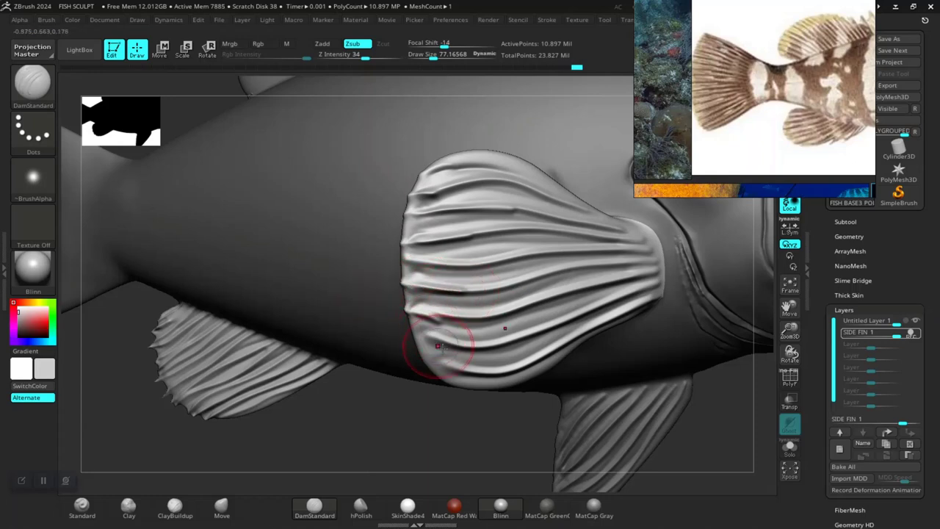
pyautogui.moveTo(470, 336); pyautogui.dragTo(436, 338)
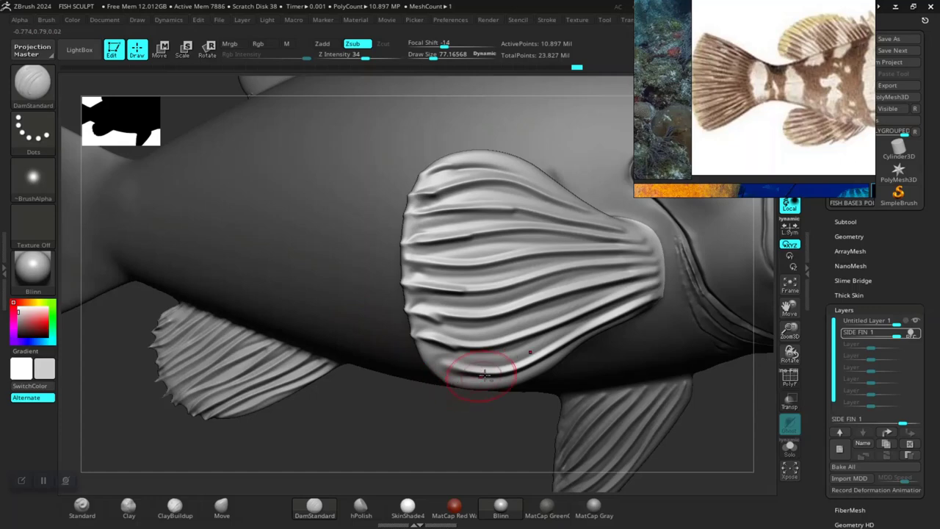
pyautogui.moveTo(465, 367); pyautogui.dragTo(403, 350)
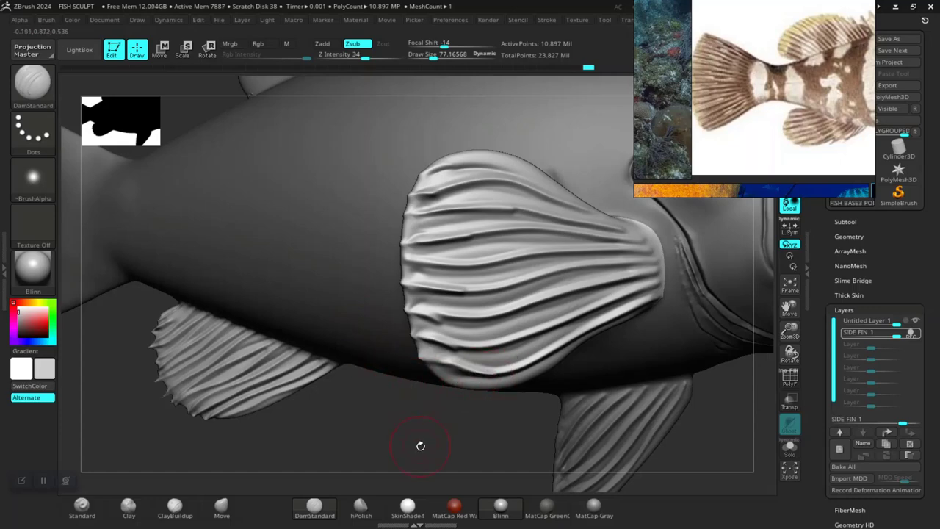
pyautogui.moveTo(420, 445)
pyautogui.mouseDown()
pyautogui.moveTo(514, 307)
pyautogui.moveTo(514, 252)
pyautogui.moveTo(418, 320)
pyautogui.mouseUp()
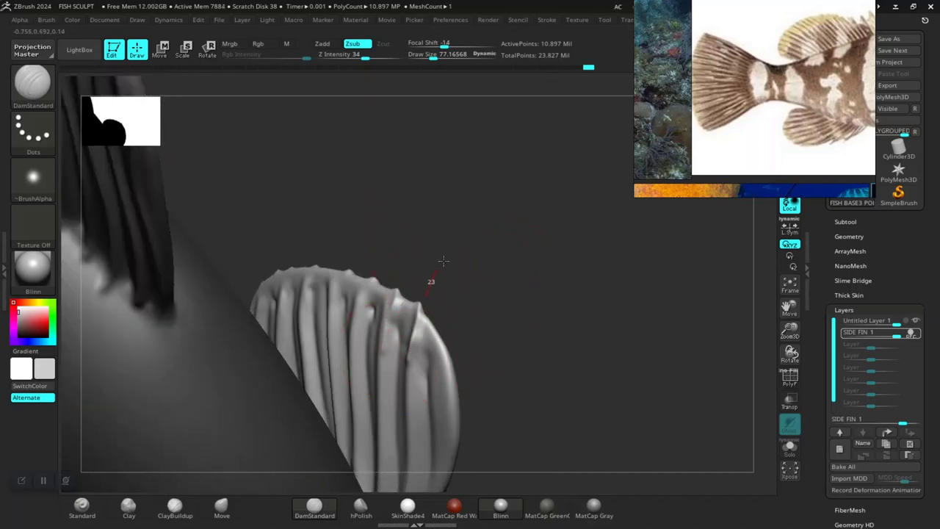
# Drag DamStandard grooves along the pectoral fin's rim so the ridges wrap its outer edge
pyautogui.moveTo(443, 260); pyautogui.dragTo(440, 262)
pyautogui.moveTo(364, 297)
pyautogui.mouseDown()
pyautogui.moveTo(365, 276)
pyautogui.moveTo(337, 285)
pyautogui.moveTo(293, 327)
pyautogui.mouseUp()
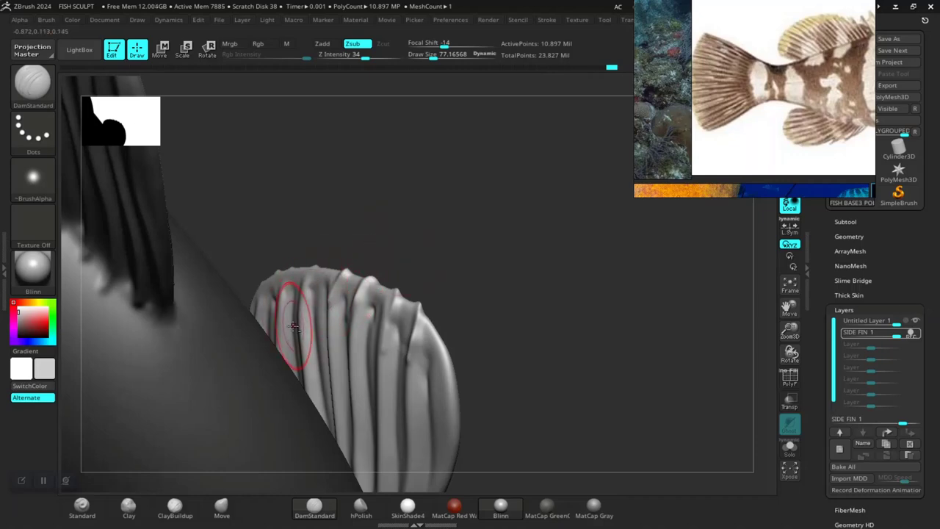
pyautogui.moveTo(389, 229)
pyautogui.mouseDown()
pyautogui.moveTo(419, 275)
pyautogui.moveTo(518, 325)
pyautogui.moveTo(356, 306)
pyautogui.mouseUp()
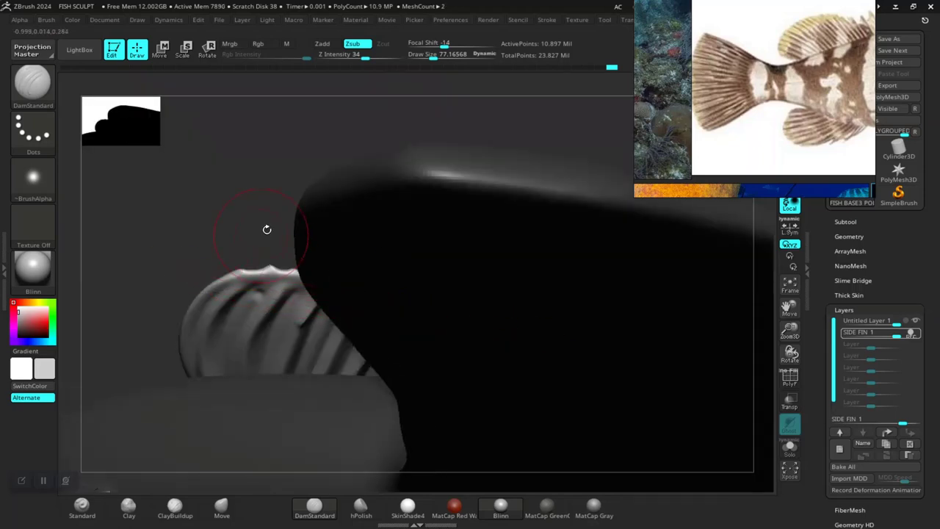
pyautogui.moveTo(266, 228); pyautogui.dragTo(312, 268)
pyautogui.moveTo(310, 305); pyautogui.dragTo(291, 320)
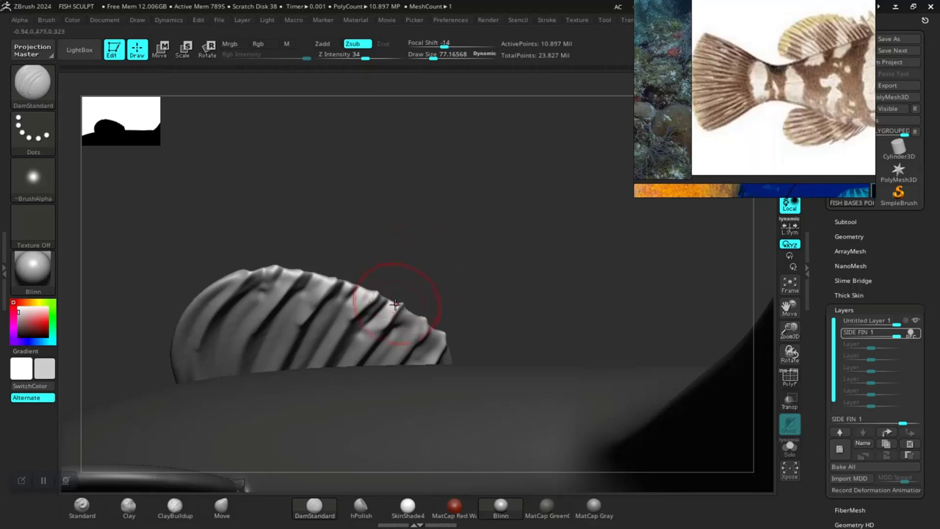
pyautogui.moveTo(395, 303)
pyautogui.mouseDown(button='right')
pyautogui.moveTo(459, 292)
pyautogui.moveTo(428, 272)
pyautogui.moveTo(369, 321)
pyautogui.mouseUp(button='right')
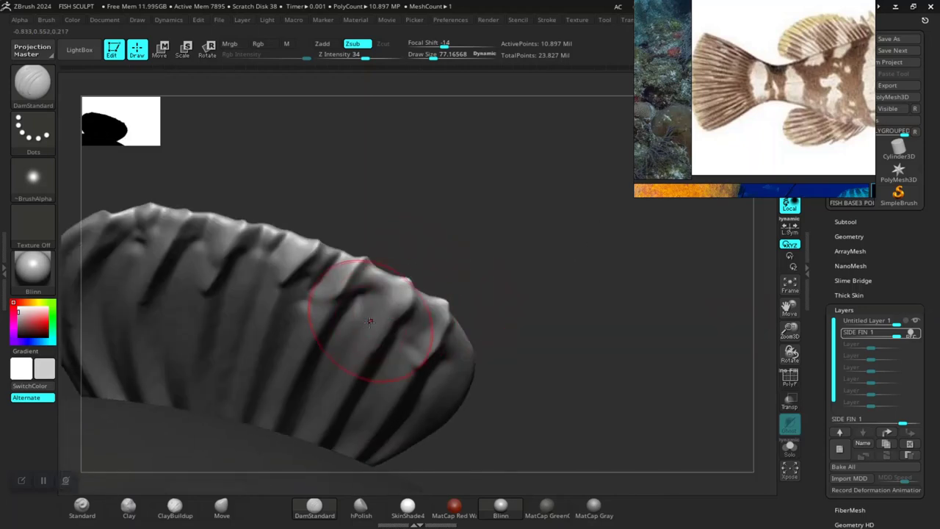
pyautogui.moveTo(366, 318); pyautogui.dragTo(412, 250)
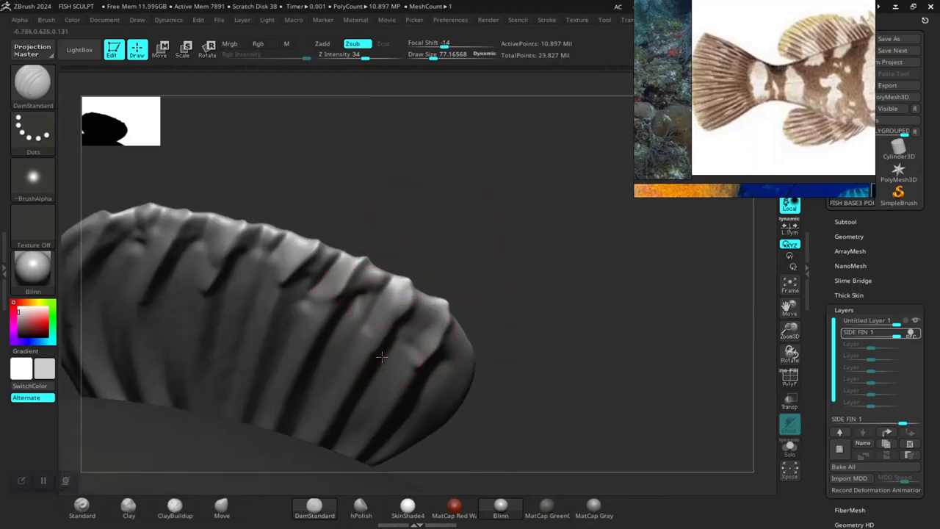
pyautogui.moveTo(381, 356)
pyautogui.mouseDown()
pyautogui.moveTo(436, 265)
pyautogui.moveTo(489, 323)
pyautogui.mouseUp()
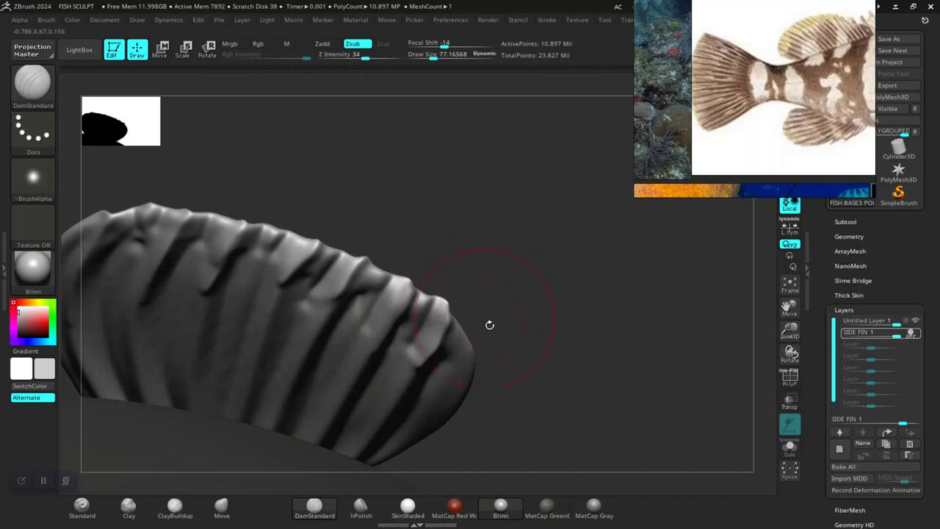
pyautogui.moveTo(489, 323)
pyautogui.mouseDown(button='right')
pyautogui.moveTo(445, 342)
pyautogui.moveTo(429, 367)
pyautogui.mouseUp(button='right')
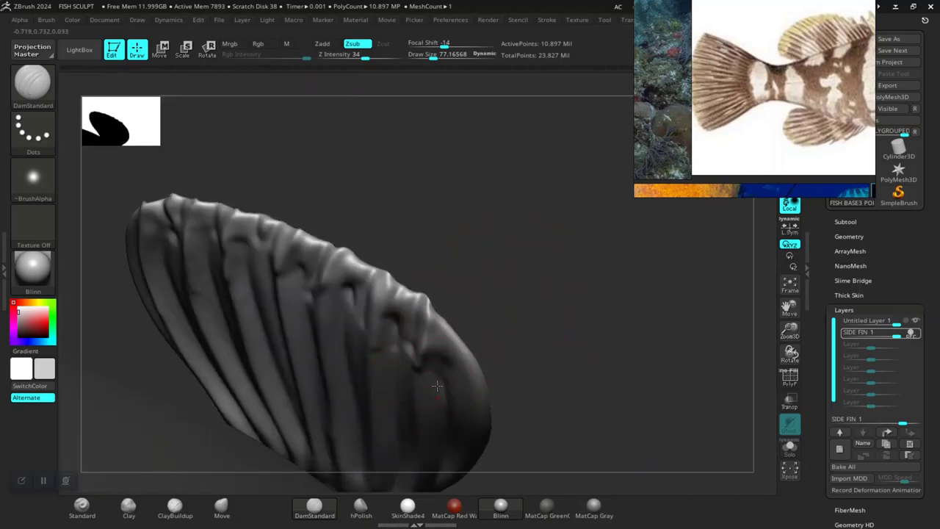
pyautogui.moveTo(437, 385); pyautogui.dragTo(453, 290)
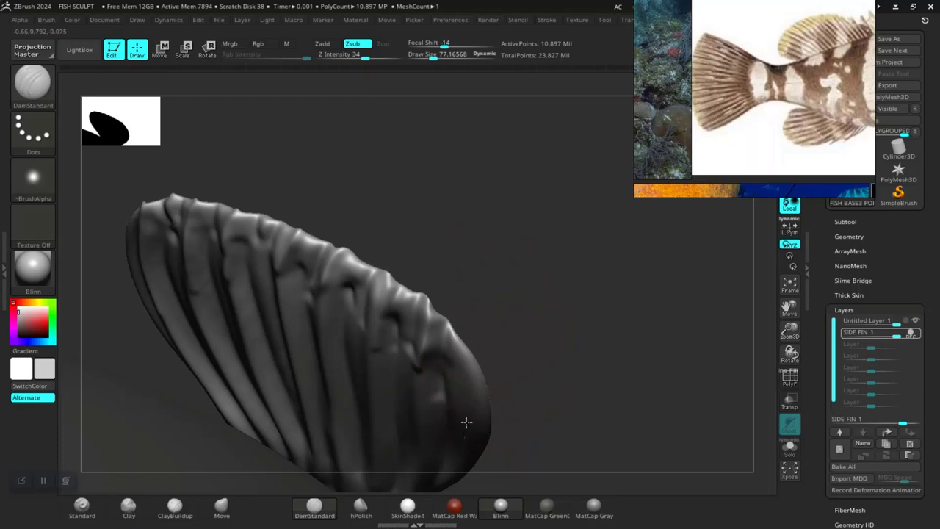
pyautogui.moveTo(512, 309); pyautogui.dragTo(506, 323, button='right')
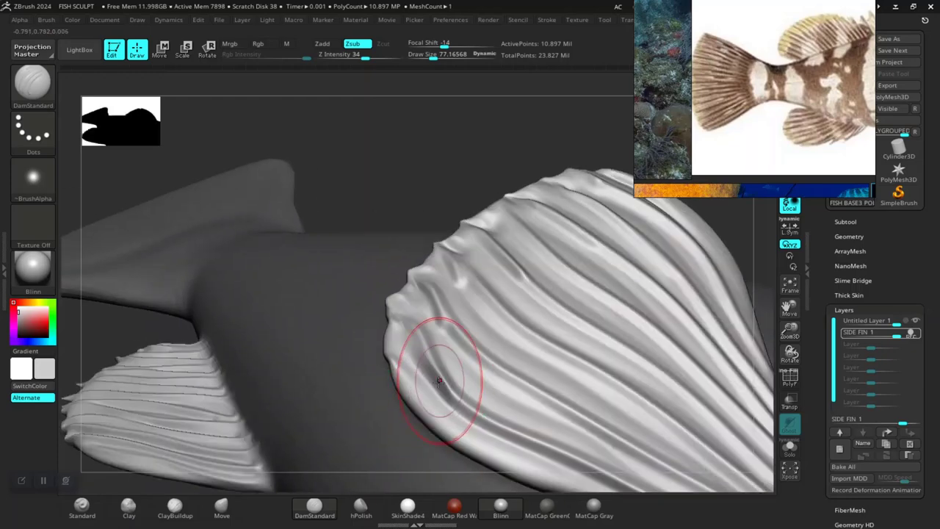
# Carve DamStandard grooves along the pectoral fin's front edge and root
pyautogui.moveTo(430, 388); pyautogui.dragTo(409, 355)
pyautogui.press('ctrl')
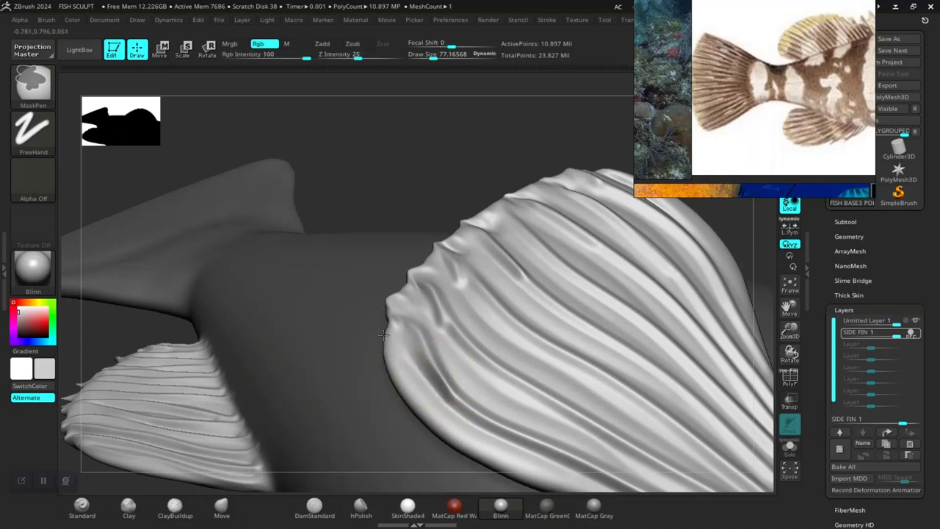
pyautogui.moveTo(419, 384); pyautogui.dragTo(369, 334)
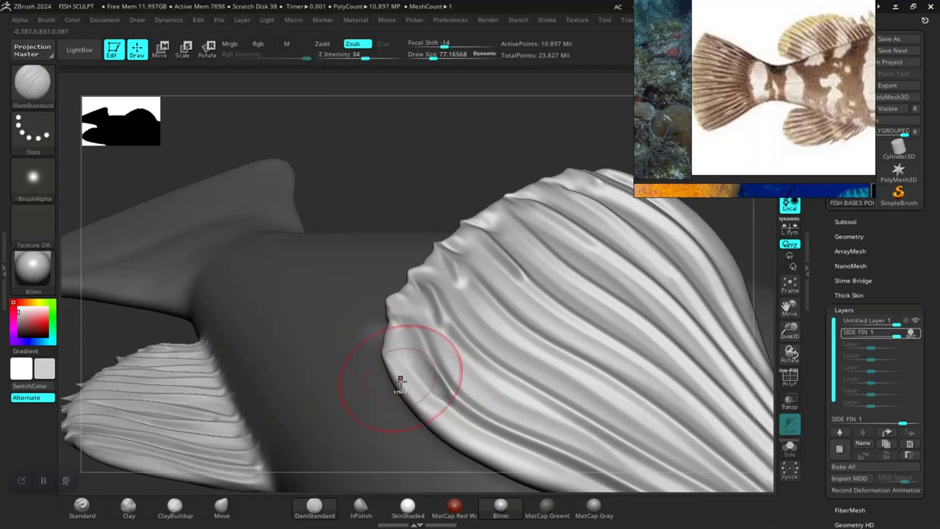
pyautogui.press('ctrl')
pyautogui.moveTo(439, 422)
pyautogui.mouseDown()
pyautogui.moveTo(423, 391)
pyautogui.moveTo(367, 333)
pyautogui.mouseUp()
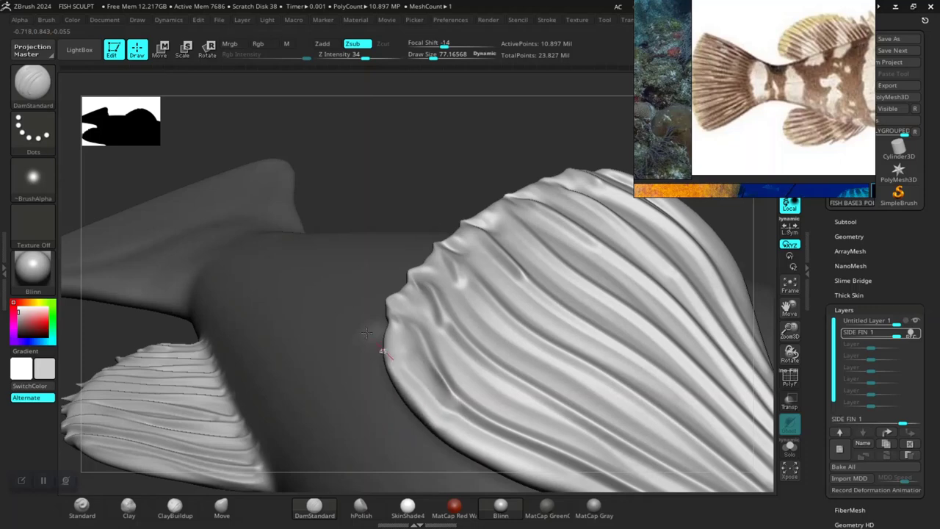
# Rotate and zoom in to a close view of the pointed pelvic fin below the belly
pyautogui.moveTo(399, 283)
pyautogui.keyDown('alt'); pyautogui.mouseDown()
pyautogui.moveTo(343, 437)
pyautogui.moveTo(367, 365)
pyautogui.mouseUp(); pyautogui.keyUp('alt')
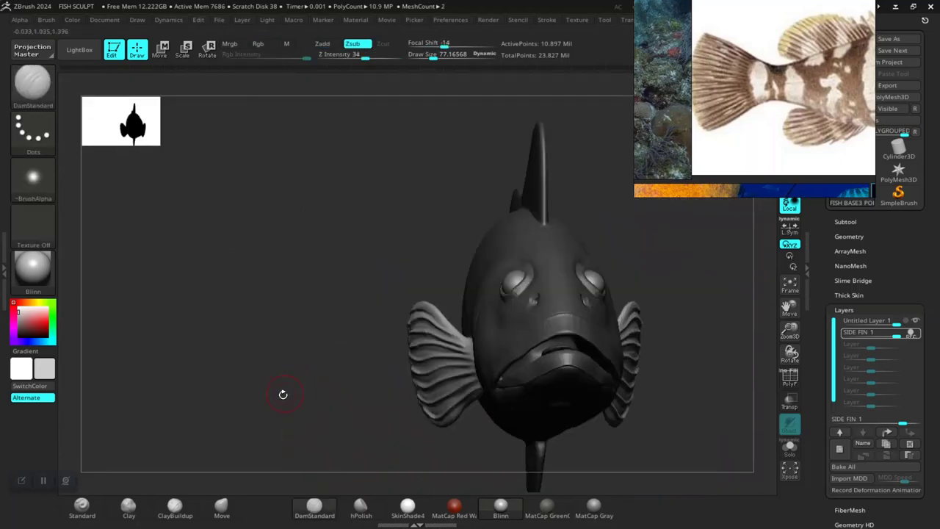
pyautogui.moveTo(616, 411)
pyautogui.mouseDown()
pyautogui.moveTo(674, 340)
pyautogui.moveTo(629, 434)
pyautogui.moveTo(558, 367)
pyautogui.mouseUp()
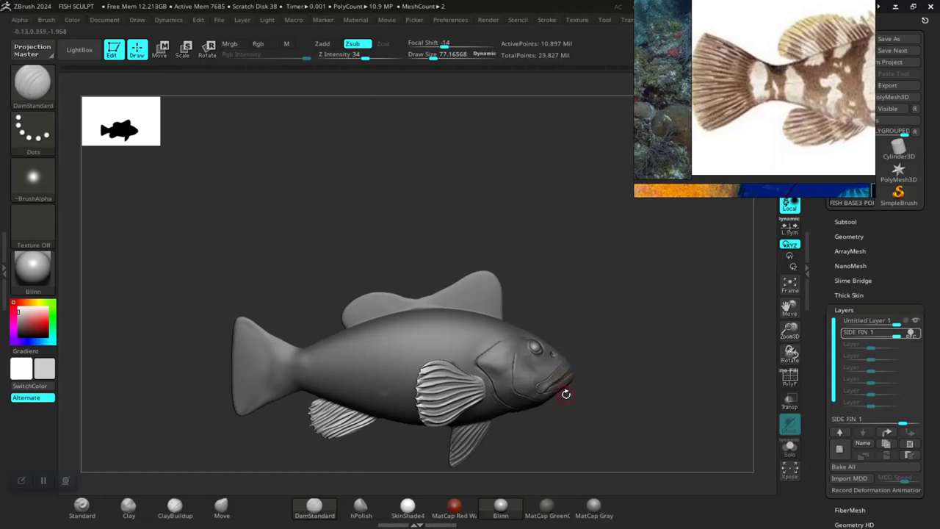
pyautogui.moveTo(562, 417)
pyautogui.mouseDown()
pyautogui.moveTo(579, 428)
pyautogui.moveTo(615, 413)
pyautogui.moveTo(451, 289)
pyautogui.mouseUp()
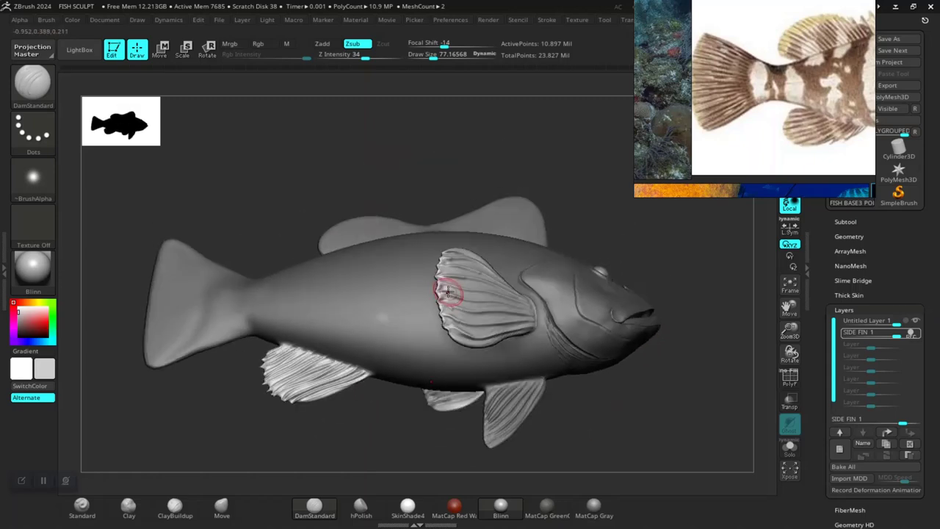
pyautogui.moveTo(394, 434); pyautogui.dragTo(384, 445)
pyautogui.moveTo(413, 417)
pyautogui.keyDown('alt'); pyautogui.mouseDown()
pyautogui.moveTo(360, 306)
pyautogui.moveTo(428, 431)
pyautogui.moveTo(362, 360)
pyautogui.moveTo(407, 392)
pyautogui.moveTo(424, 298)
pyautogui.mouseUp(); pyautogui.keyUp('alt')
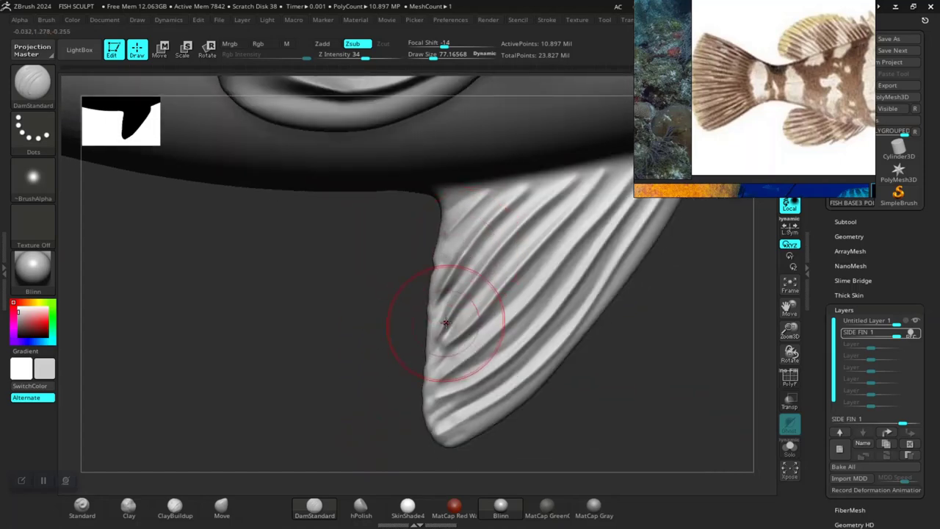
# Carve three more ray grooves toward the pelvic fin tip, then frame the fish in side profile
pyautogui.moveTo(415, 374)
pyautogui.mouseDown()
pyautogui.moveTo(402, 390)
pyautogui.moveTo(455, 366)
pyautogui.mouseUp()
pyautogui.moveTo(379, 419); pyautogui.dragTo(402, 406)
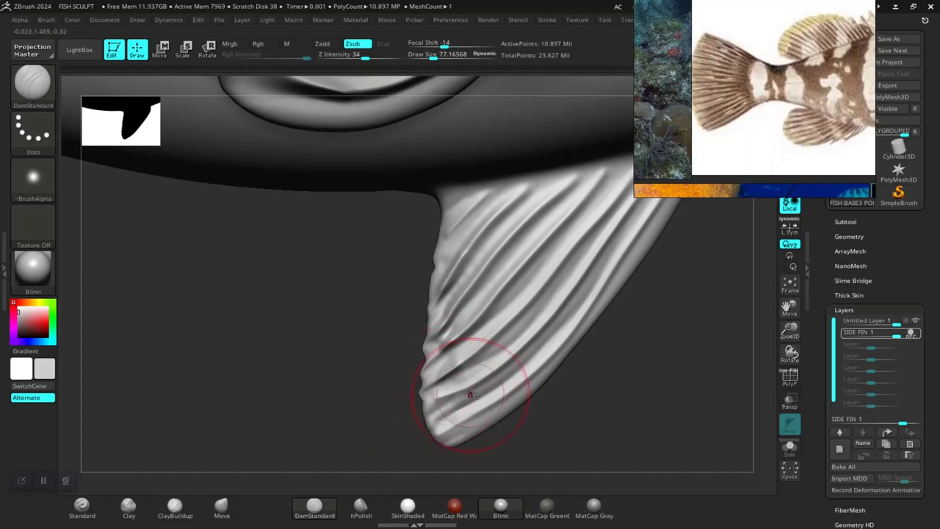
pyautogui.moveTo(493, 399); pyautogui.dragTo(407, 414)
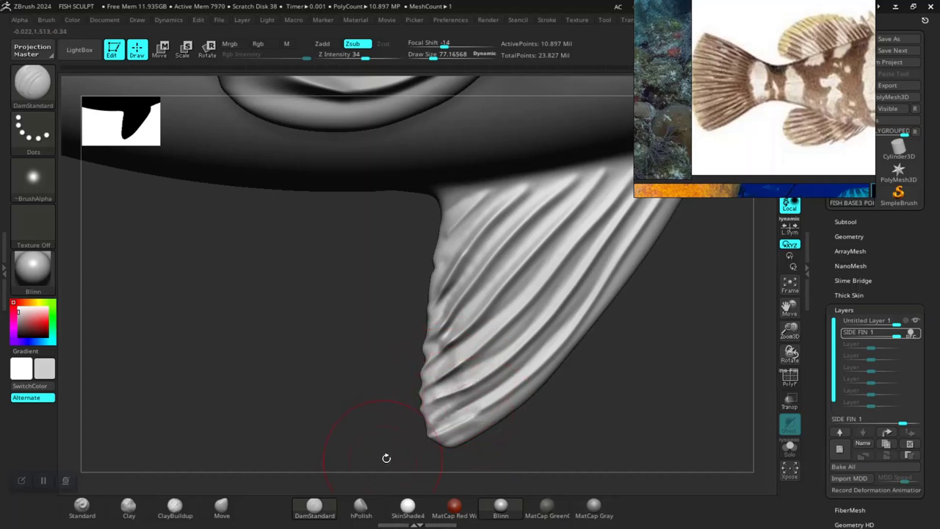
pyautogui.moveTo(386, 455)
pyautogui.mouseDown()
pyautogui.moveTo(392, 390)
pyautogui.moveTo(443, 377)
pyautogui.mouseUp()
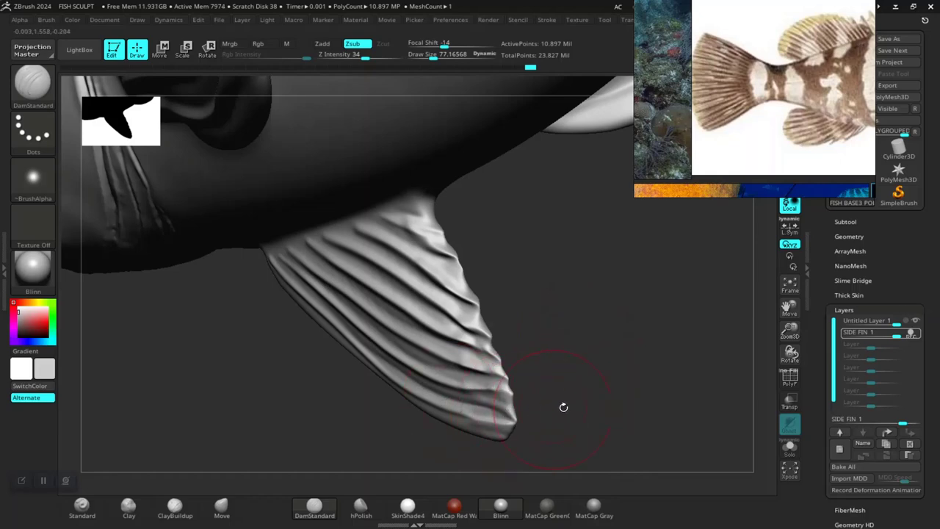
pyautogui.press('f')
pyautogui.moveTo(563, 407); pyautogui.dragTo(356, 376)
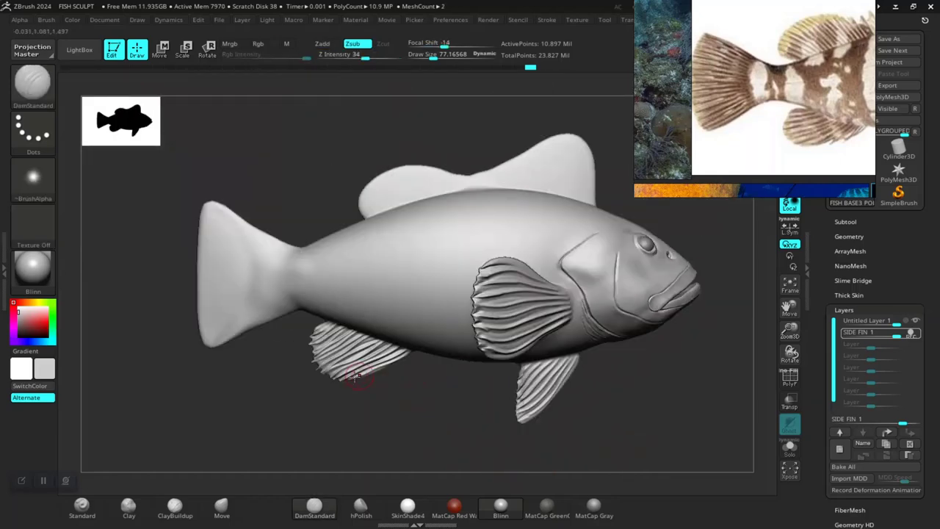
# Zoom onto the tail and carve ray grooves along its top edge and upper rays
pyautogui.moveTo(333, 410); pyautogui.dragTo(392, 419)
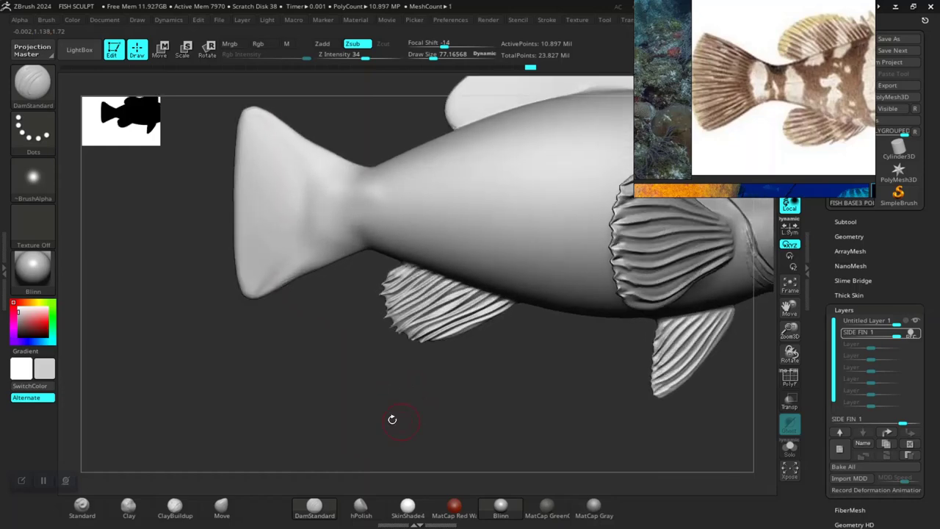
pyautogui.moveTo(309, 359)
pyautogui.mouseDown()
pyautogui.moveTo(338, 389)
pyautogui.moveTo(384, 300)
pyautogui.mouseUp()
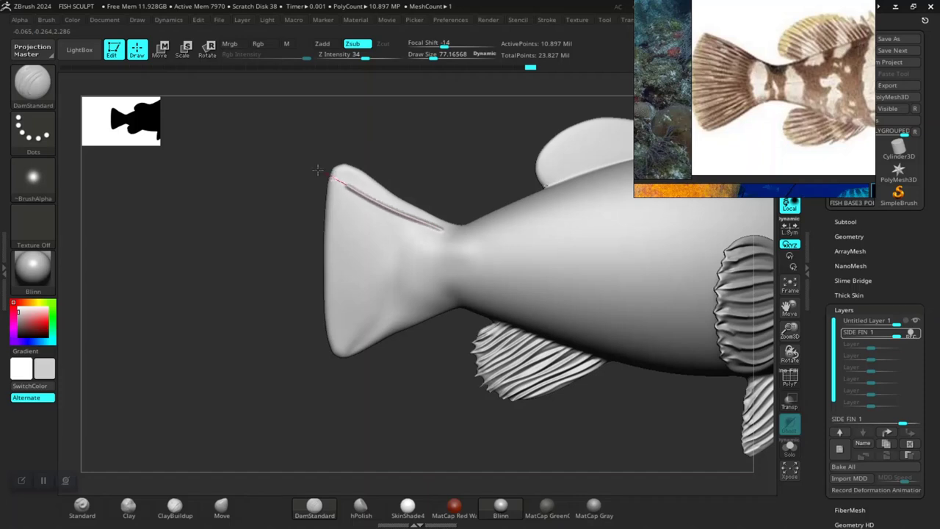
pyautogui.moveTo(285, 168); pyautogui.dragTo(284, 168)
pyautogui.moveTo(306, 188)
pyautogui.mouseDown()
pyautogui.moveTo(450, 235)
pyautogui.moveTo(350, 230)
pyautogui.mouseUp()
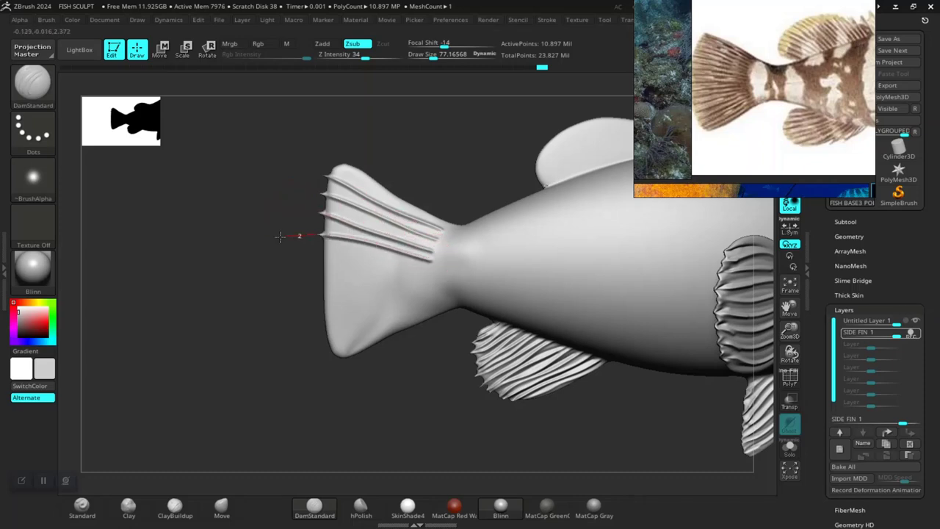
pyautogui.moveTo(279, 235); pyautogui.dragTo(281, 236)
pyautogui.moveTo(430, 245); pyautogui.dragTo(419, 236)
pyautogui.moveTo(348, 209); pyautogui.dragTo(349, 210)
pyautogui.press('ctrl')
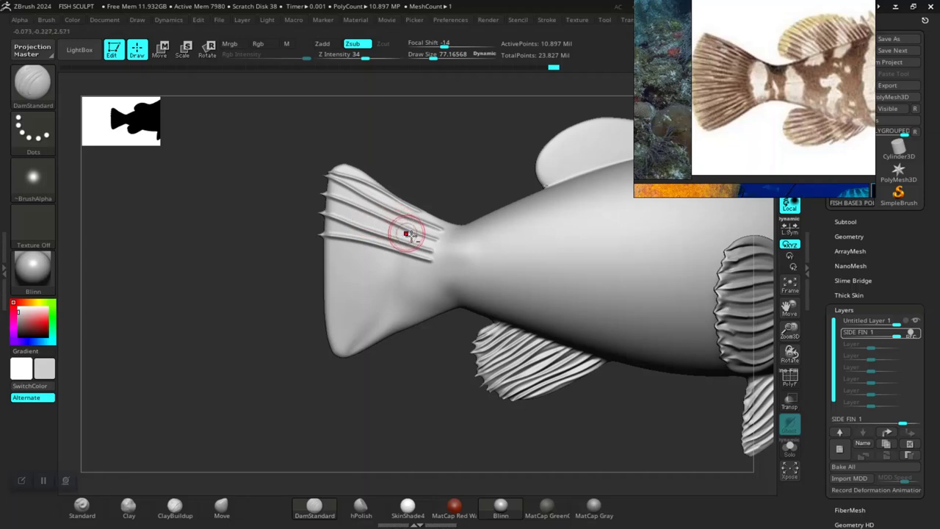
# Carve ray grooves along the lower and middle tail-fin rays toward the tail base
pyautogui.moveTo(419, 241); pyautogui.dragTo(383, 227)
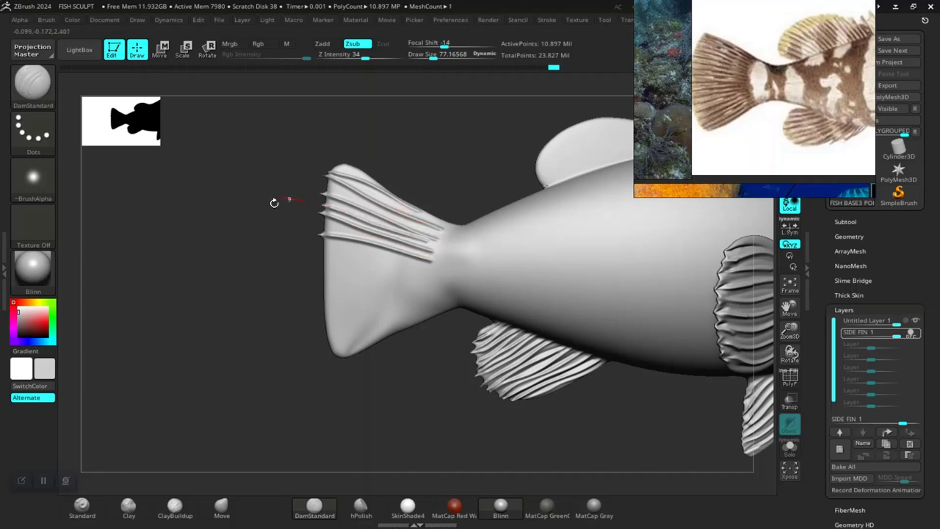
pyautogui.moveTo(430, 267); pyautogui.dragTo(363, 253)
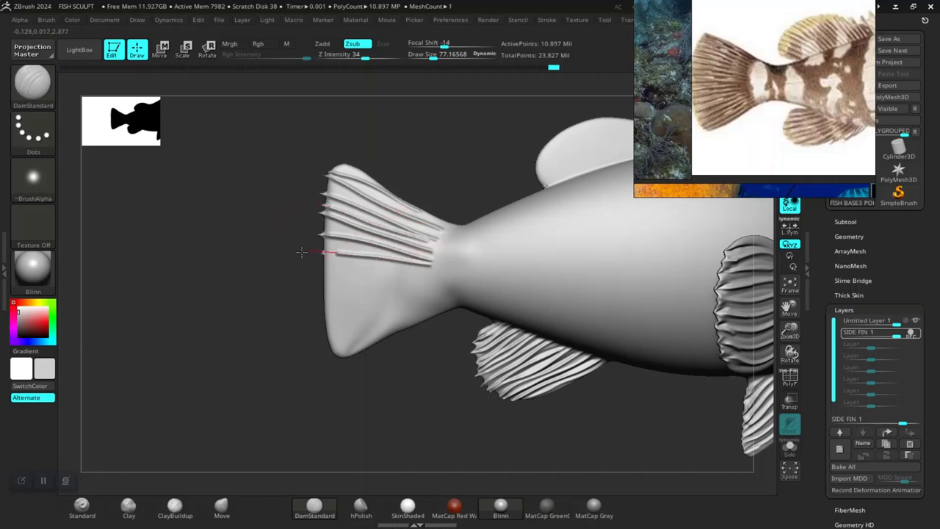
pyautogui.moveTo(301, 252); pyautogui.dragTo(303, 253)
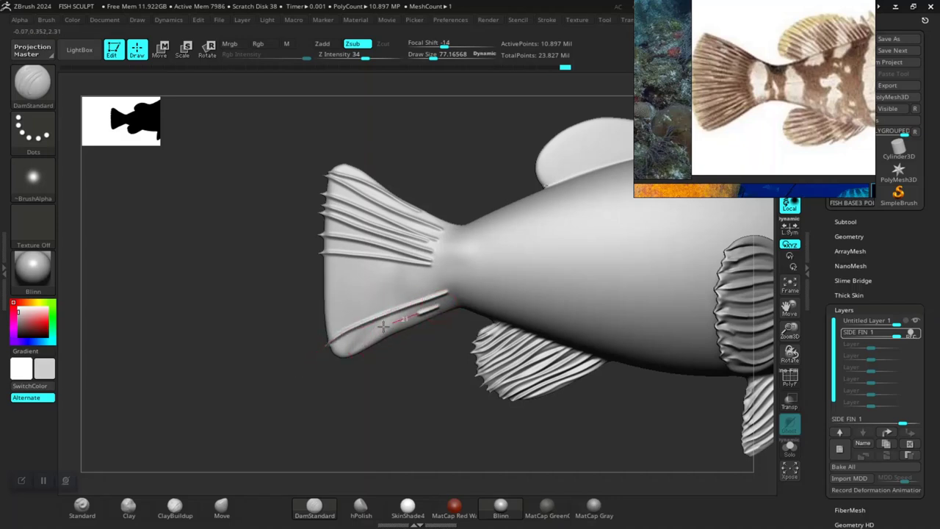
pyautogui.moveTo(329, 358); pyautogui.dragTo(282, 354)
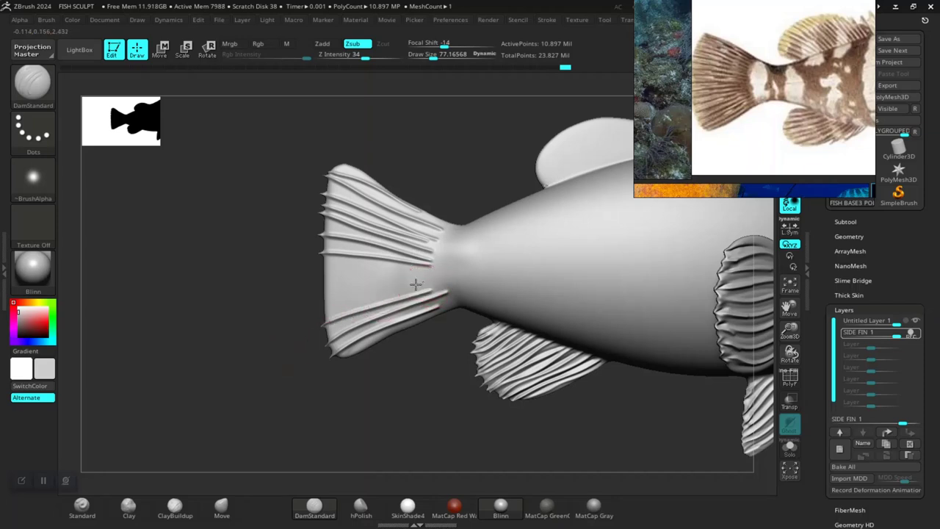
pyautogui.moveTo(331, 294); pyautogui.dragTo(420, 273)
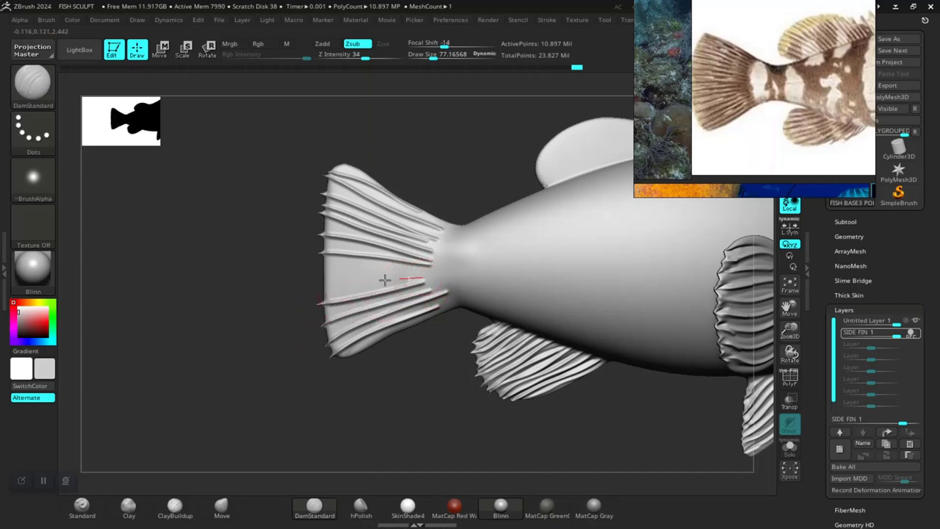
pyautogui.moveTo(298, 284); pyautogui.dragTo(420, 271)
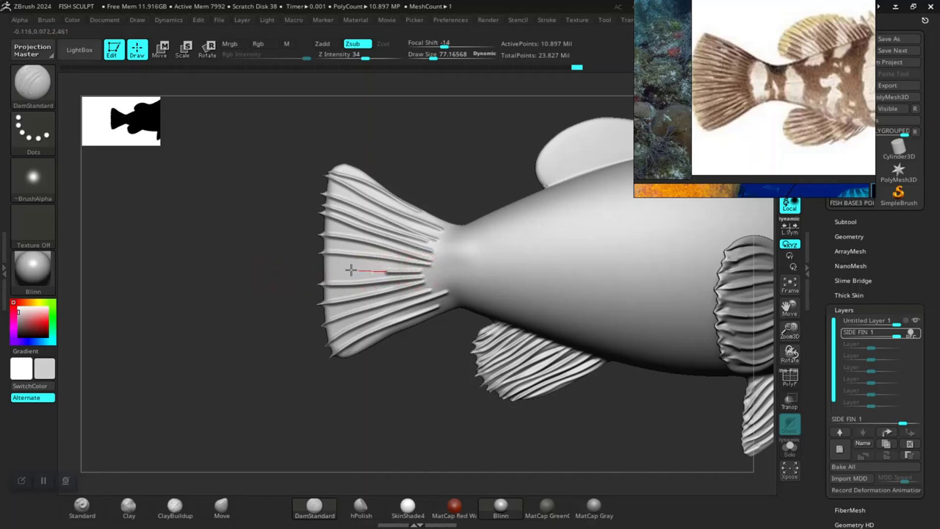
# Frame the fish and rotate around the tail fin to inspect the new grooves
pyautogui.press('f')
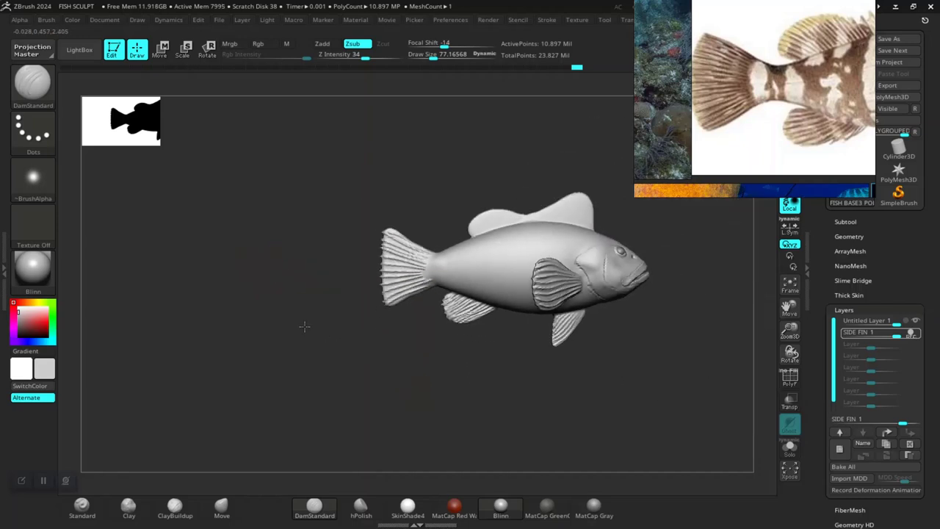
pyautogui.moveTo(304, 325)
pyautogui.keyDown('alt'); pyautogui.mouseDown()
pyautogui.moveTo(318, 360)
pyautogui.moveTo(415, 355)
pyautogui.mouseUp(); pyautogui.keyUp('alt')
pyautogui.moveTo(518, 331)
pyautogui.keyDown('alt'); pyautogui.mouseDown()
pyautogui.moveTo(582, 305)
pyautogui.moveTo(524, 314)
pyautogui.mouseUp(); pyautogui.keyUp('alt')
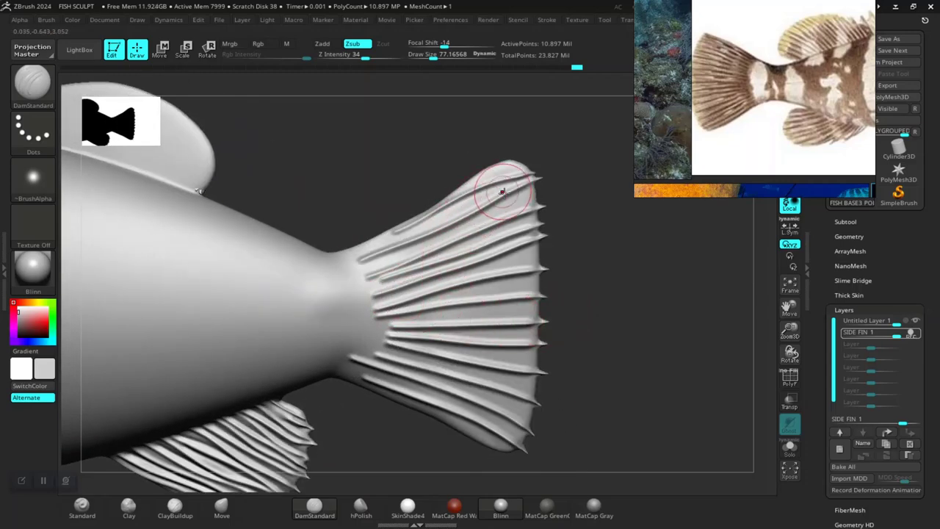
pyautogui.moveTo(584, 282); pyautogui.dragTo(540, 277)
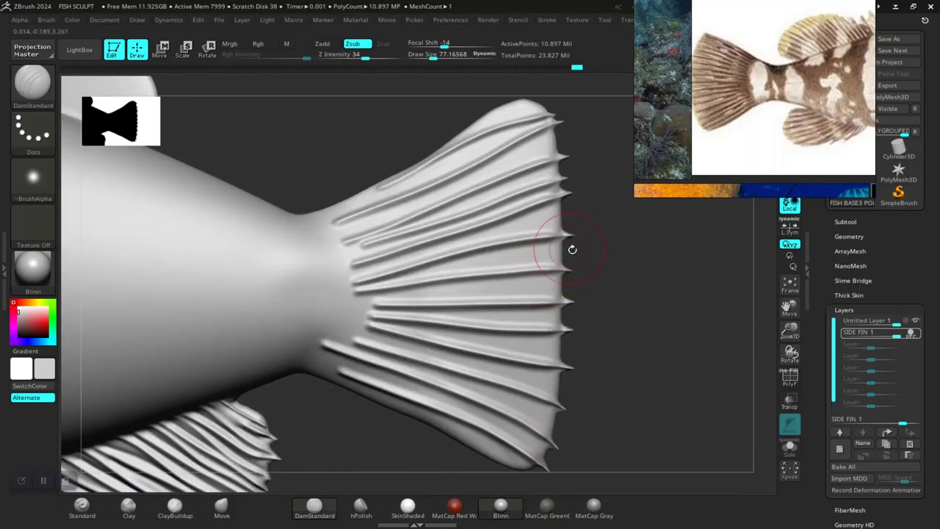
pyautogui.moveTo(568, 248); pyautogui.dragTo(553, 252)
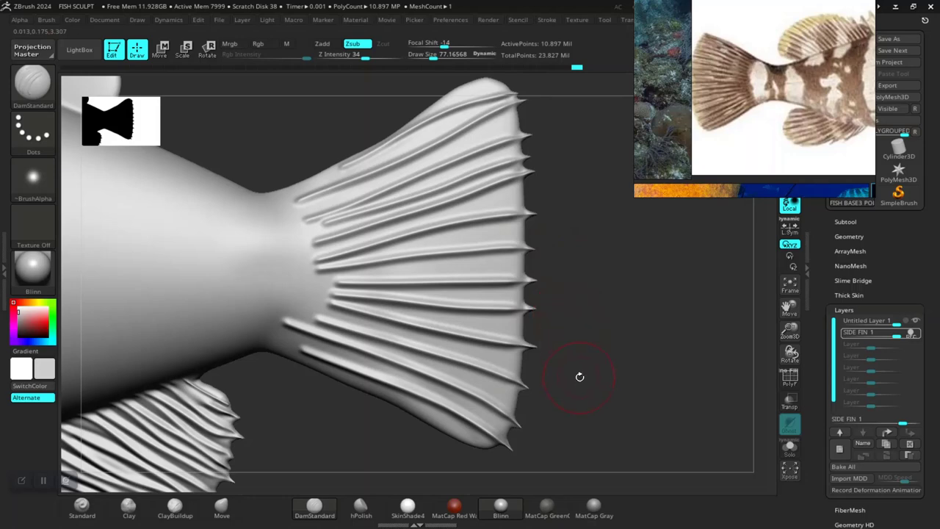
pyautogui.moveTo(579, 376)
pyautogui.mouseDown()
pyautogui.moveTo(530, 338)
pyautogui.moveTo(352, 363)
pyautogui.moveTo(397, 385)
pyautogui.mouseUp()
# Undo the tail-fin ray grooves with four Ctrl+Z presses
pyautogui.press('ctrl')
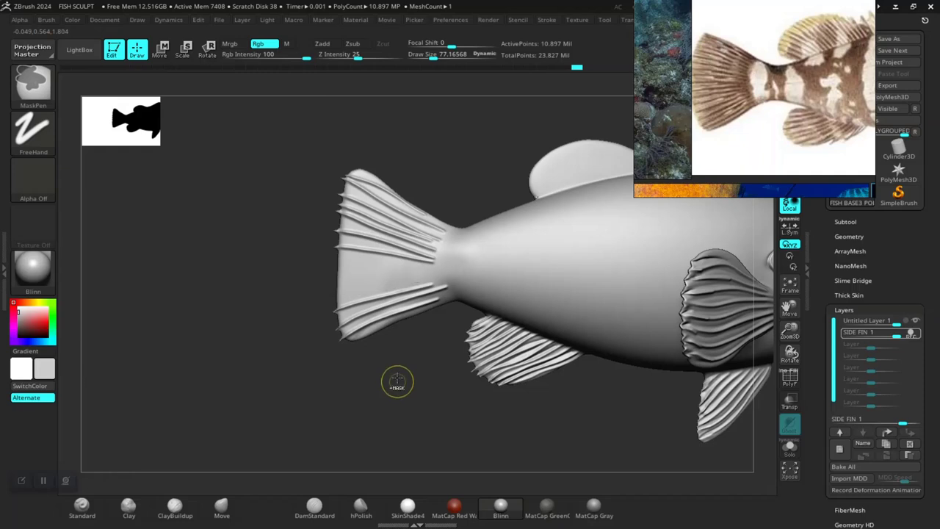
pyautogui.hotkey('ctrl', 'z')
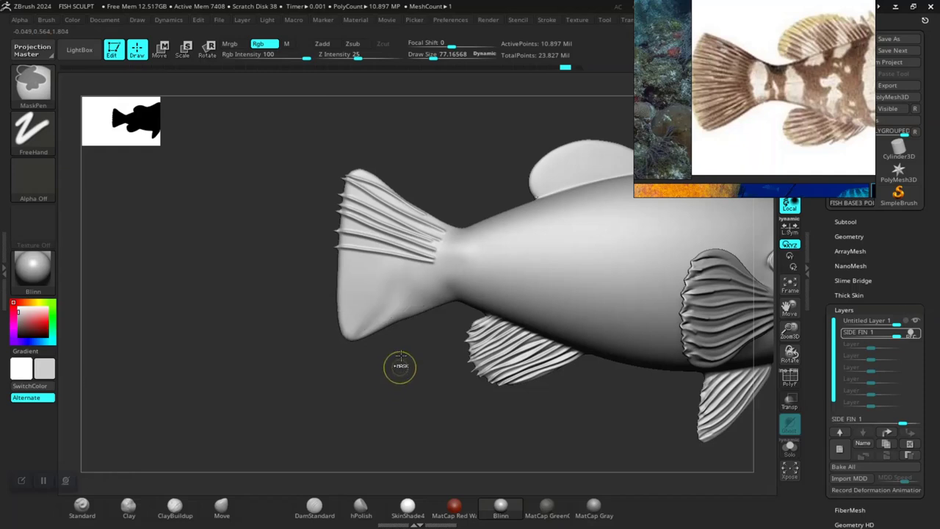
pyautogui.hotkey('ctrl', 'z')
pyautogui.hotkey('ctrl', 'z')
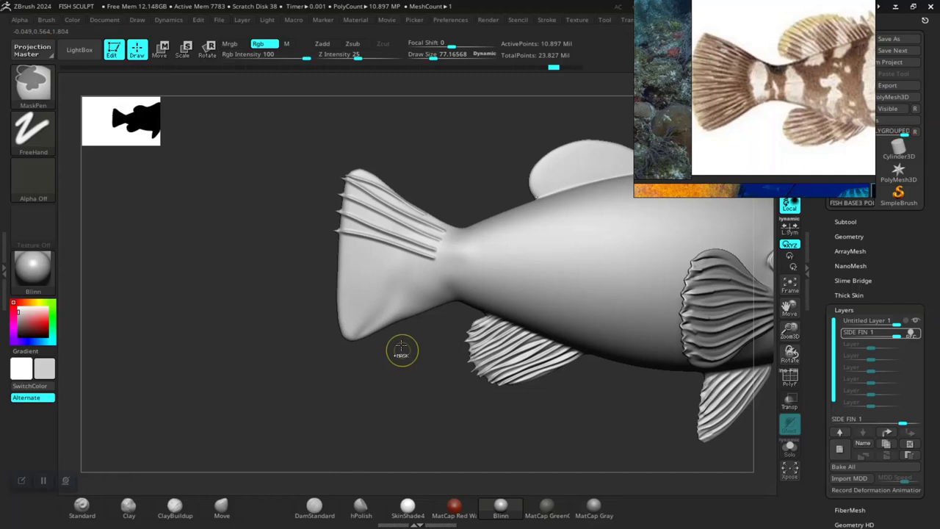
pyautogui.hotkey('ctrl', 'z')
pyautogui.hotkey('ctrl', 'z')
pyautogui.hotkey('ctrl', 'z')
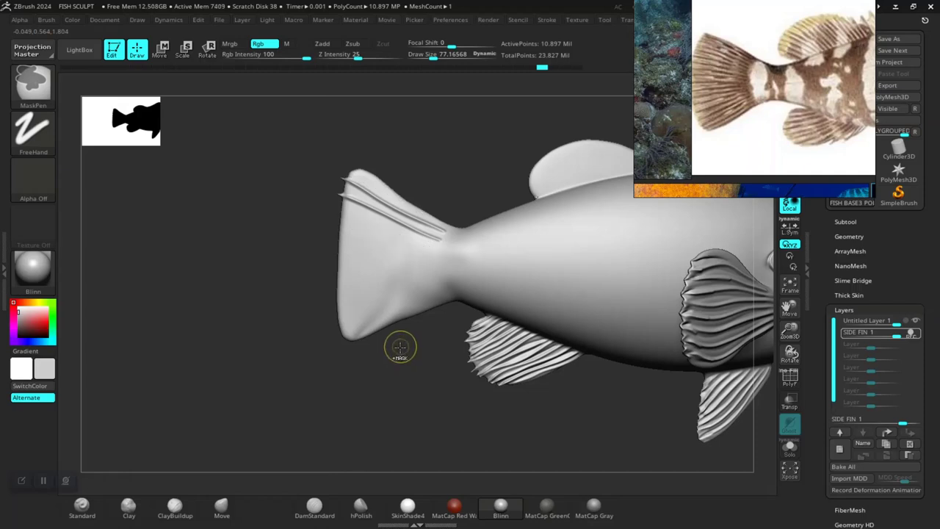
pyautogui.hotkey('ctrl', 'z')
pyautogui.hotkey('ctrl', 'z')
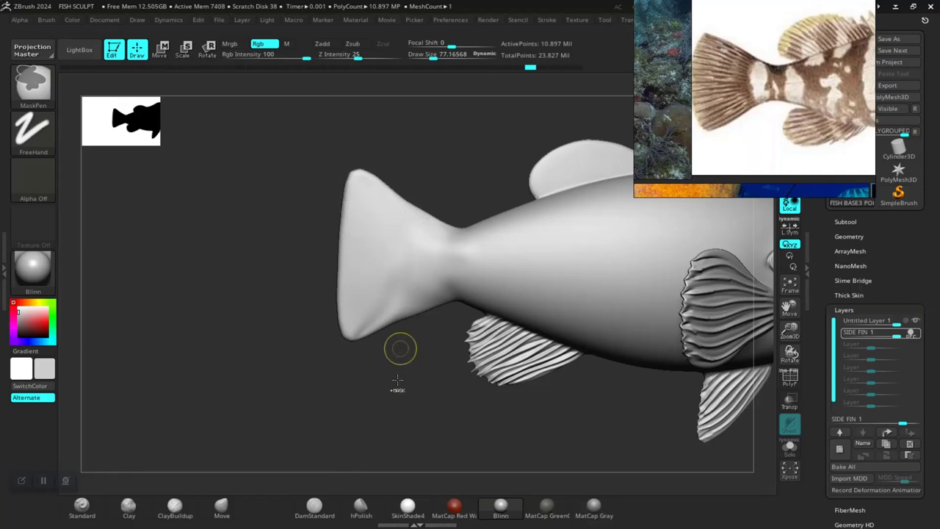
pyautogui.moveTo(399, 394)
pyautogui.mouseDown()
pyautogui.moveTo(405, 386)
pyautogui.moveTo(419, 430)
pyautogui.mouseUp()
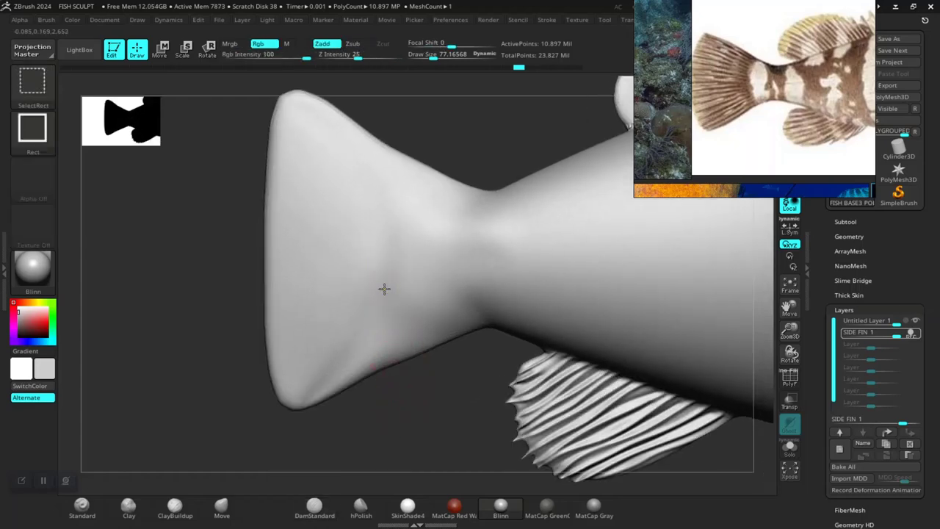
# Isolate and mask the tail fin, then show the whole fish and clear the mask
pyautogui.keyDown('ctrl'); pyautogui.keyDown('shift'); pyautogui.click(381, 325); pyautogui.keyUp('shift'); pyautogui.keyUp('ctrl')
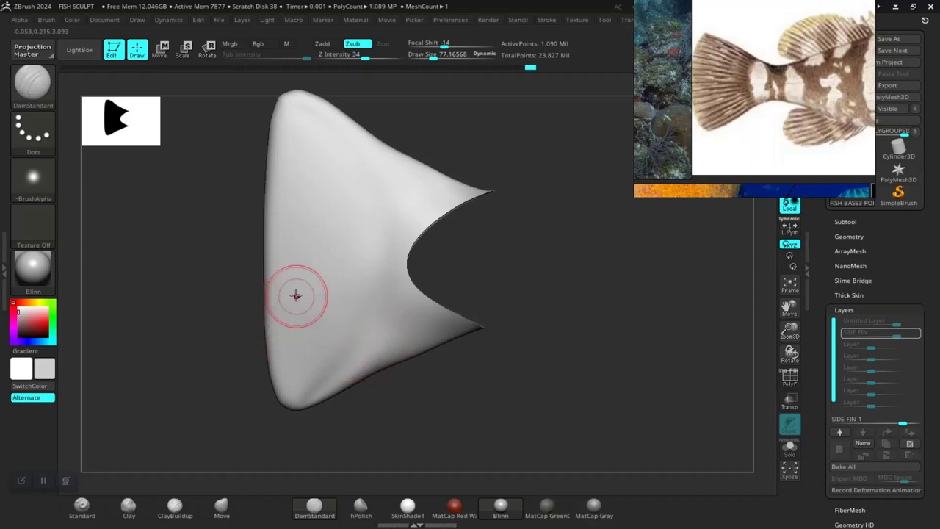
pyautogui.press('ctrl')
pyautogui.keyDown('ctrl'); pyautogui.click(212, 300); pyautogui.keyUp('ctrl')
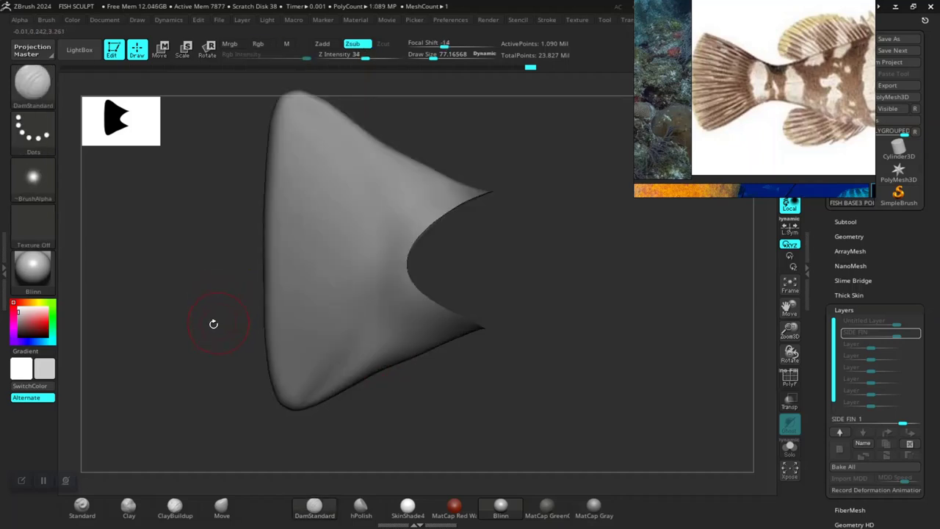
pyautogui.keyDown('ctrl'); pyautogui.keyDown('shift'); pyautogui.click(359, 399); pyautogui.keyUp('shift'); pyautogui.keyUp('ctrl')
pyautogui.keyDown('ctrl'); pyautogui.click(413, 417); pyautogui.keyUp('ctrl')
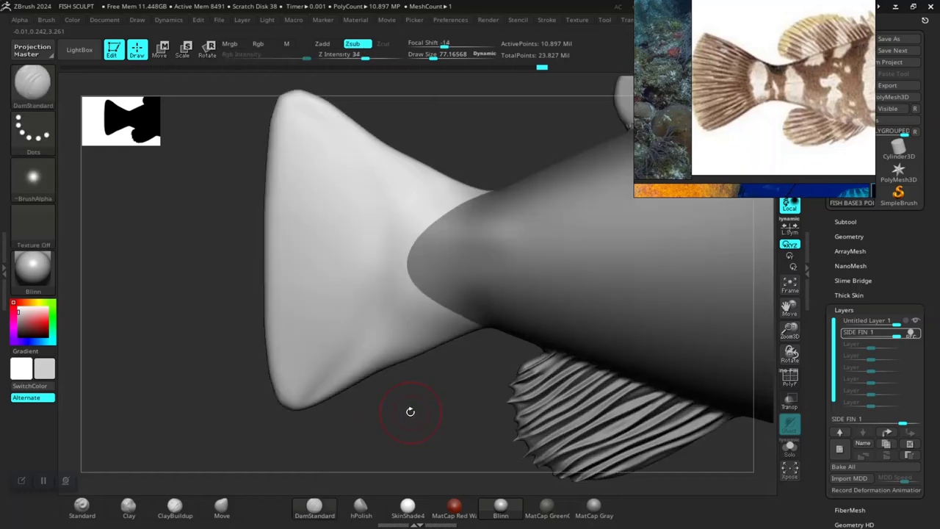
# Drop two subdivision levels with Shift+D and step back up to the highest with D
pyautogui.press('shift')
pyautogui.press('shift')
pyautogui.hotkey('shift', 'd')
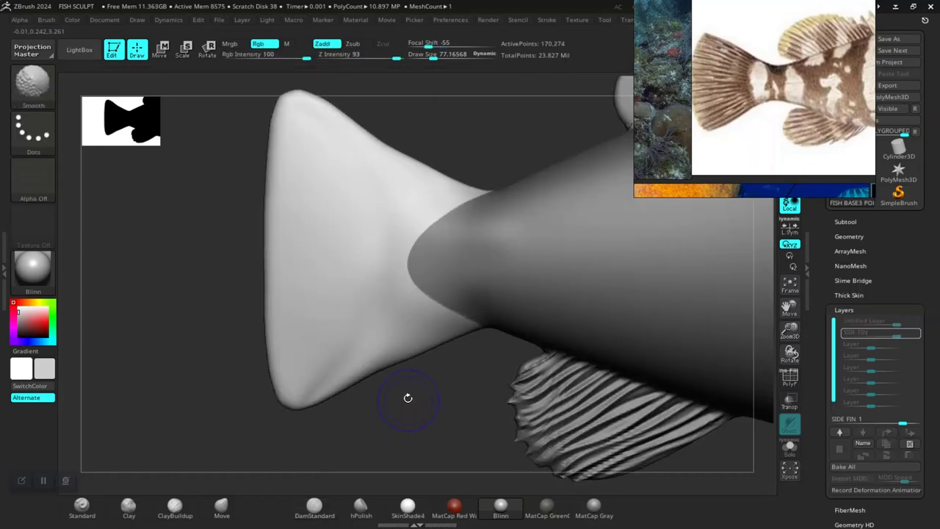
pyautogui.hotkey('shift', 'd')
pyautogui.press('ctrl')
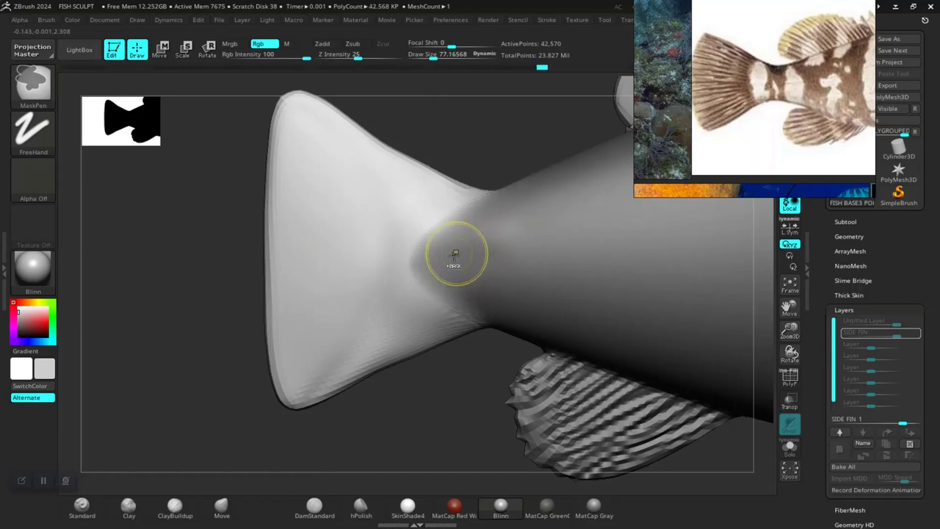
pyautogui.press('ctrl')
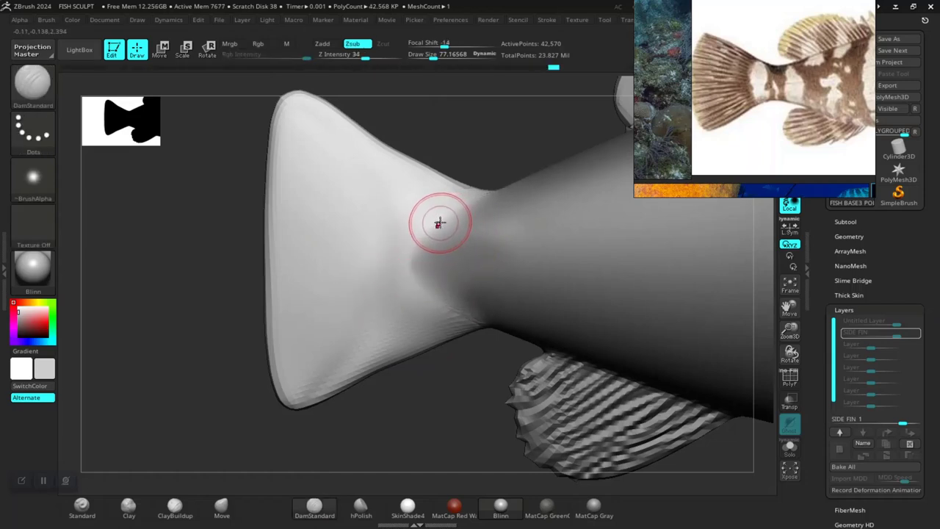
pyautogui.press('d')
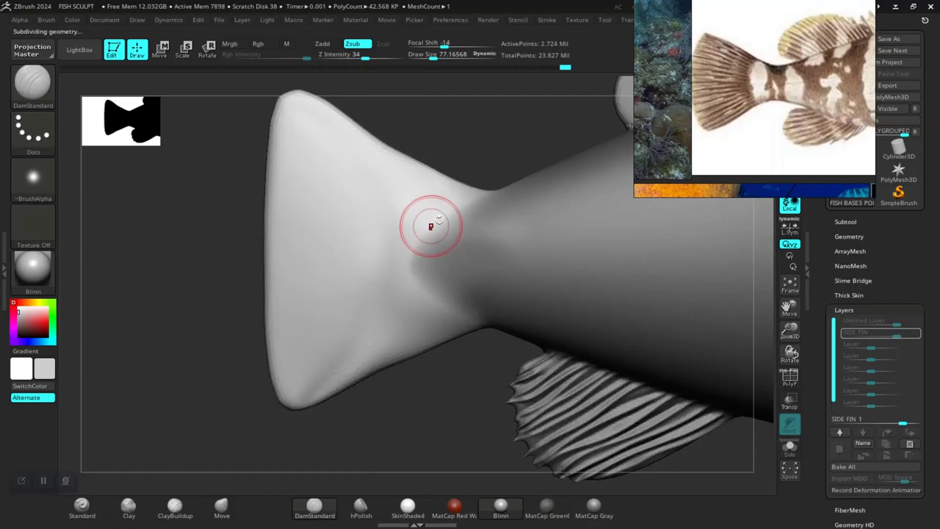
pyautogui.press('d')
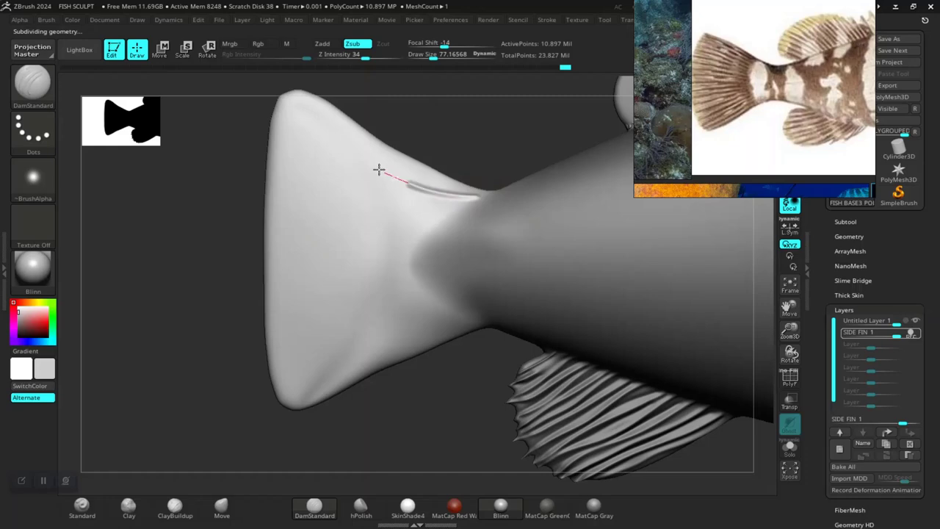
pyautogui.moveTo(288, 105); pyautogui.dragTo(279, 95)
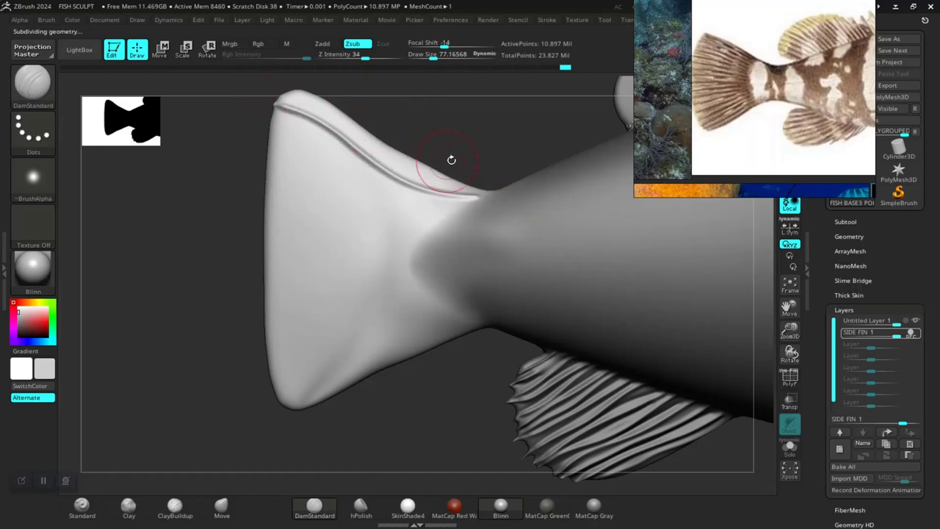
pyautogui.moveTo(452, 159); pyautogui.dragTo(463, 155)
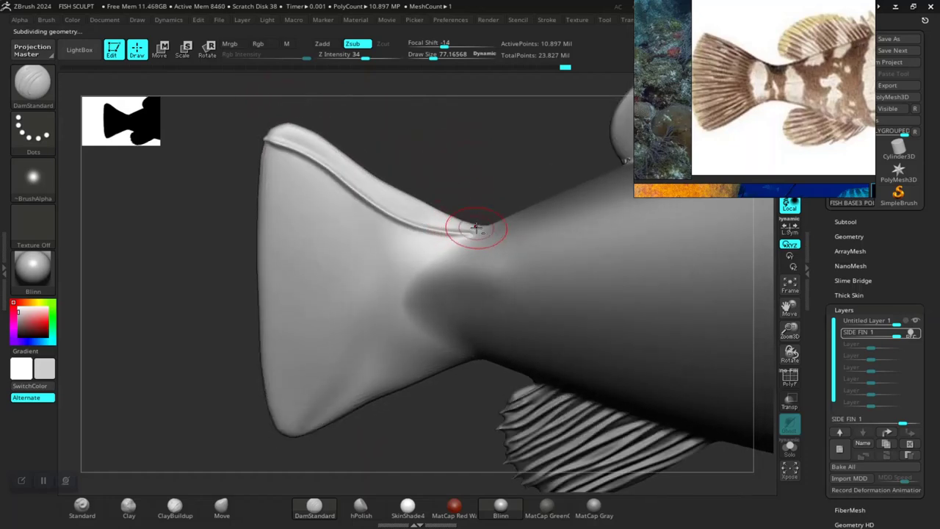
pyautogui.press('ctrl')
pyautogui.hotkey('ctrl', 'z')
pyautogui.press('alt')
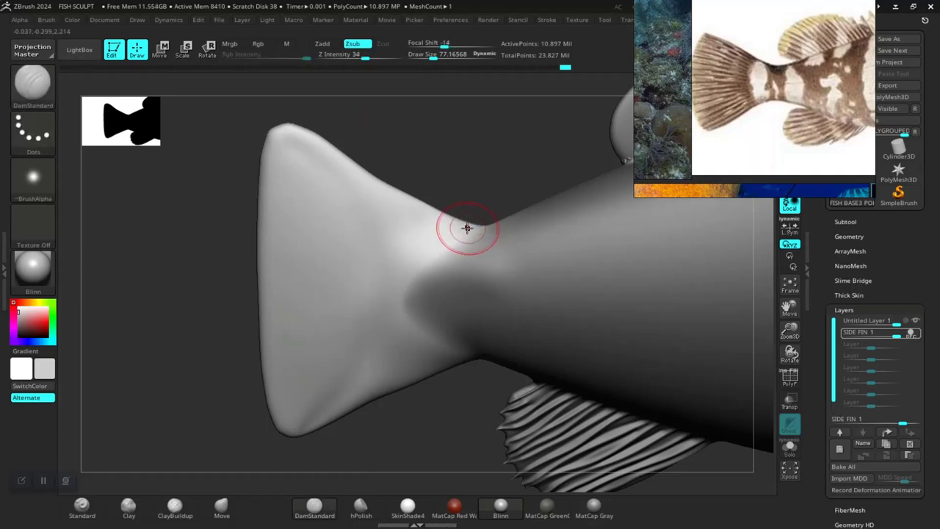
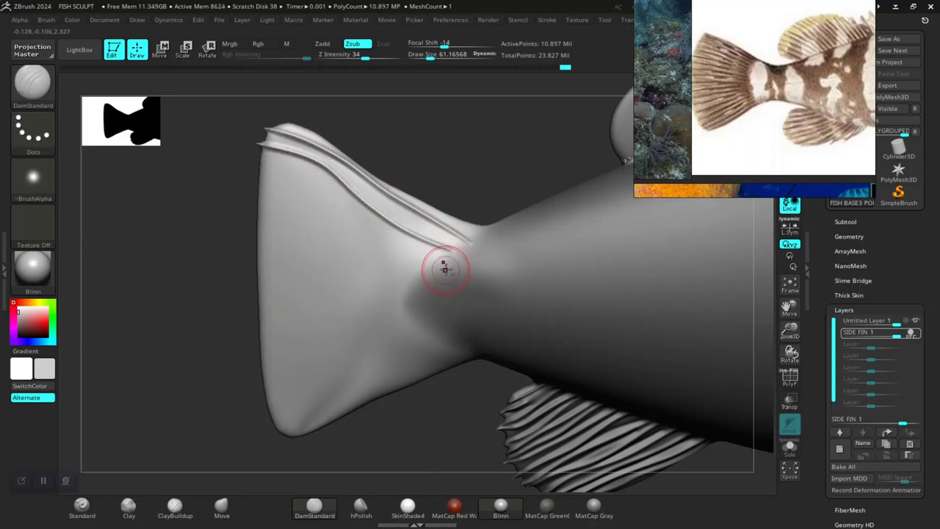
# Carve the first curved rays along the upper tail-fin edge, undoing two bad strokes
pyautogui.moveTo(445, 267)
pyautogui.mouseDown()
pyautogui.moveTo(340, 219)
pyautogui.moveTo(283, 168)
pyautogui.mouseUp()
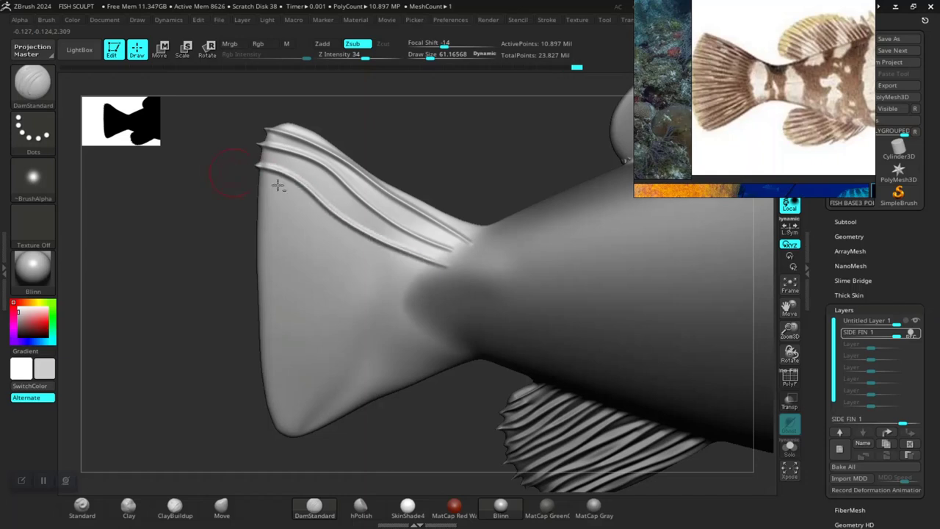
pyautogui.hotkey('ctrl', 'z')
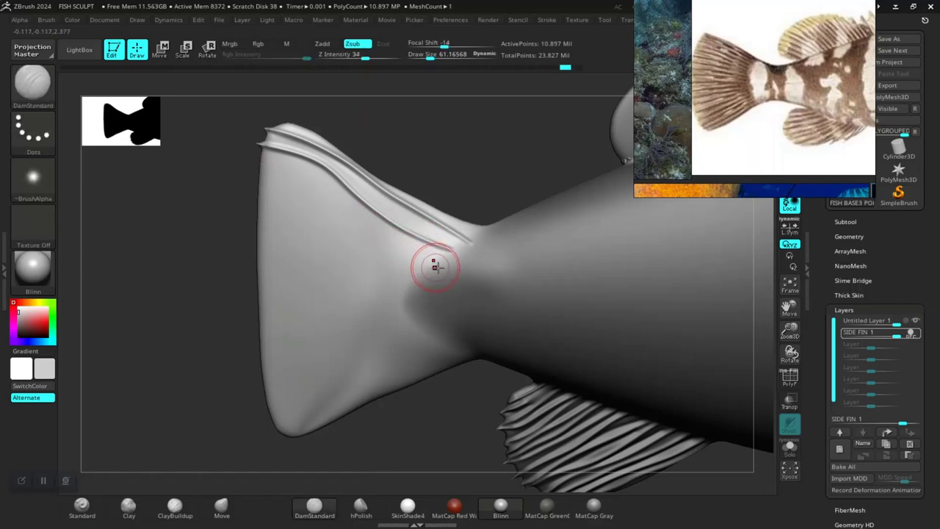
pyautogui.hotkey('ctrl', 'z')
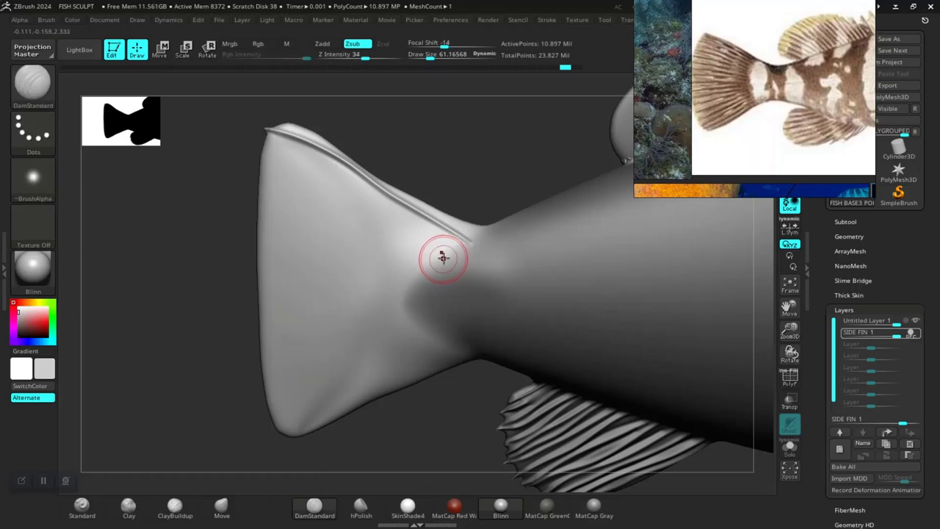
pyautogui.moveTo(456, 253); pyautogui.dragTo(403, 220)
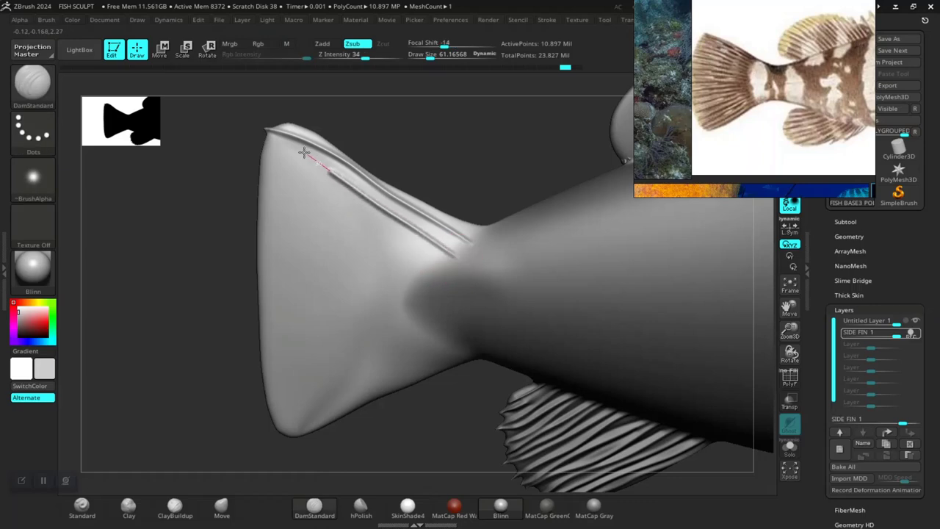
pyautogui.moveTo(253, 144); pyautogui.dragTo(430, 254)
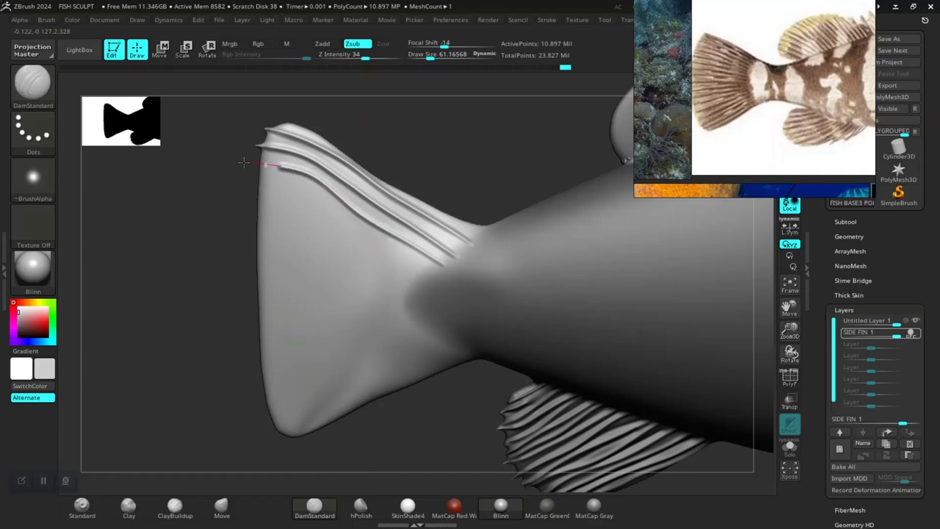
pyautogui.moveTo(252, 157); pyautogui.dragTo(412, 265)
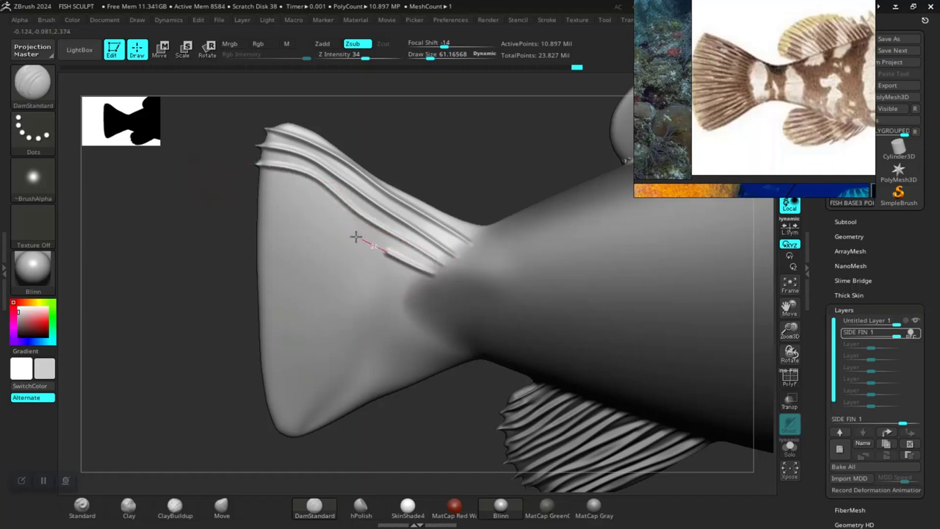
# Add the lower rays of the upper fin down to the base, recarving the lowest one
pyautogui.moveTo(197, 191); pyautogui.dragTo(390, 273)
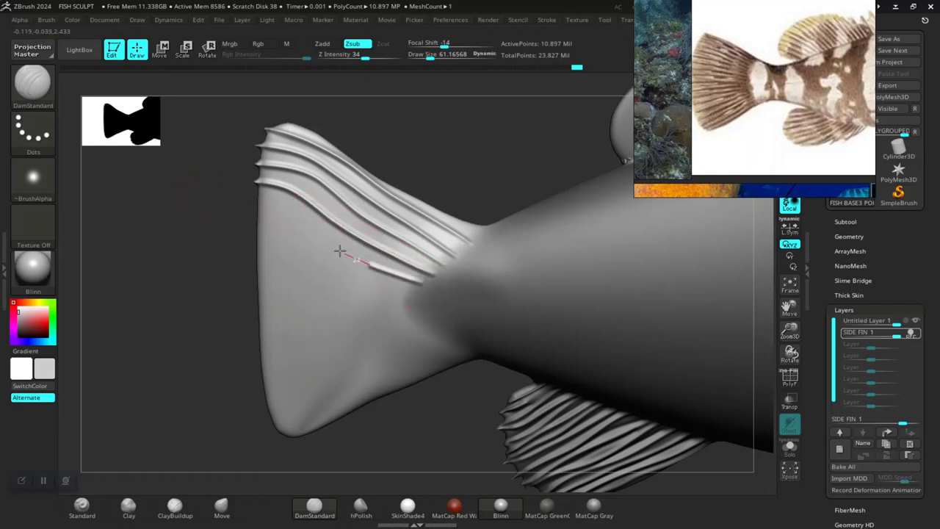
pyautogui.moveTo(262, 206); pyautogui.dragTo(420, 293)
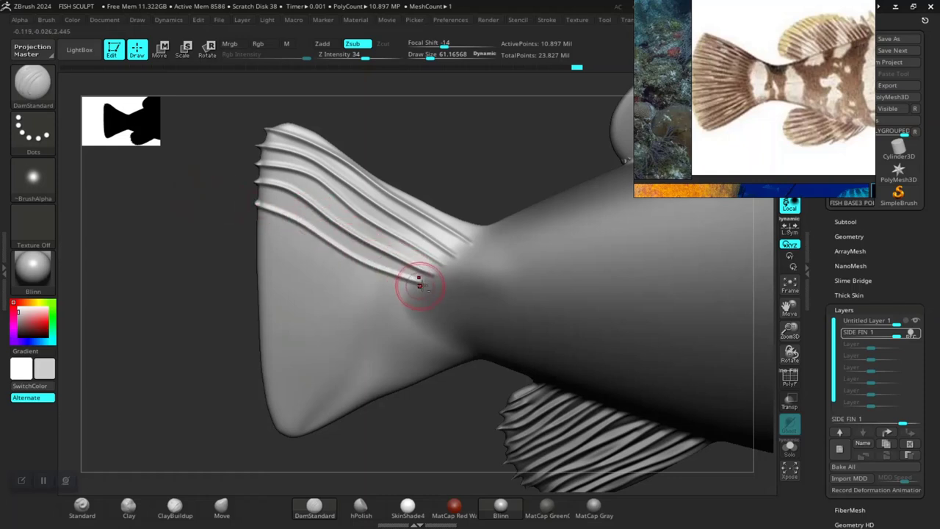
pyautogui.moveTo(360, 274); pyautogui.dragTo(286, 251)
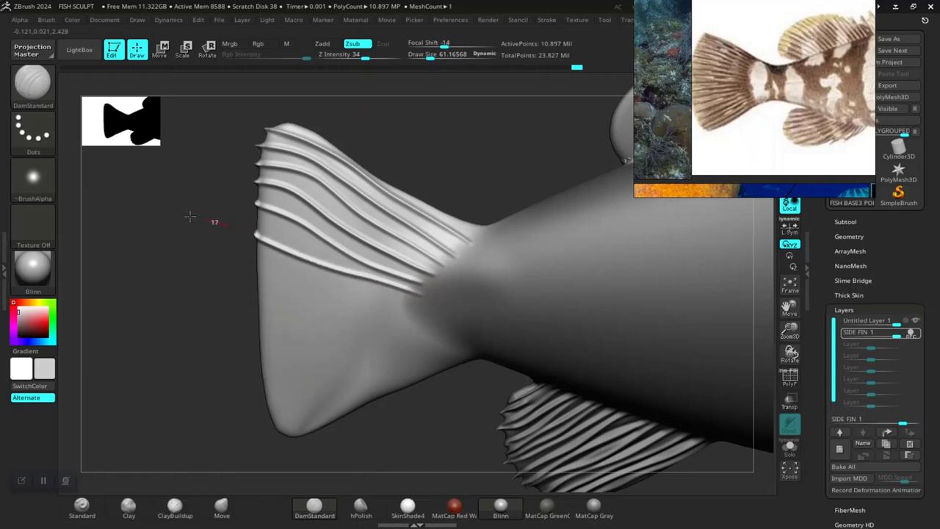
pyautogui.hotkey('ctrl', 'z')
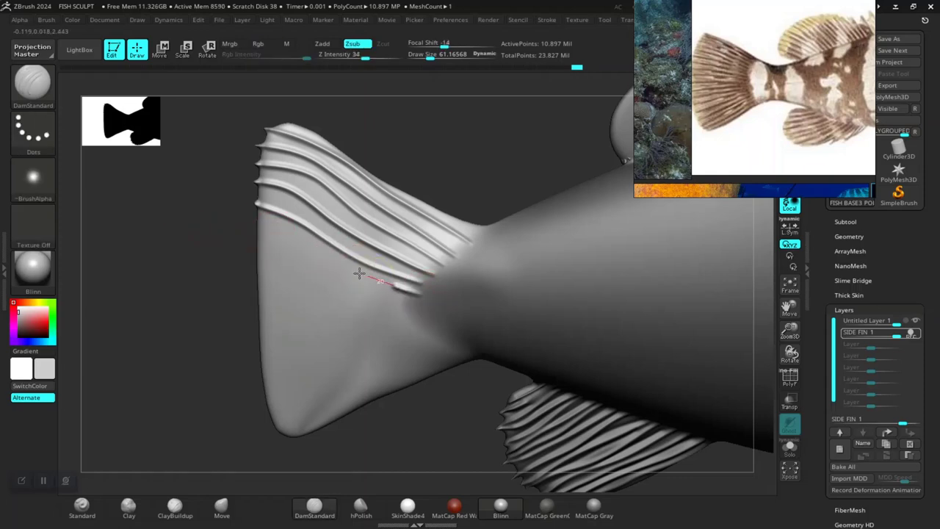
pyautogui.keyDown('shift'); pyautogui.moveTo(358, 273); pyautogui.dragTo(293, 237); pyautogui.keyUp('shift')
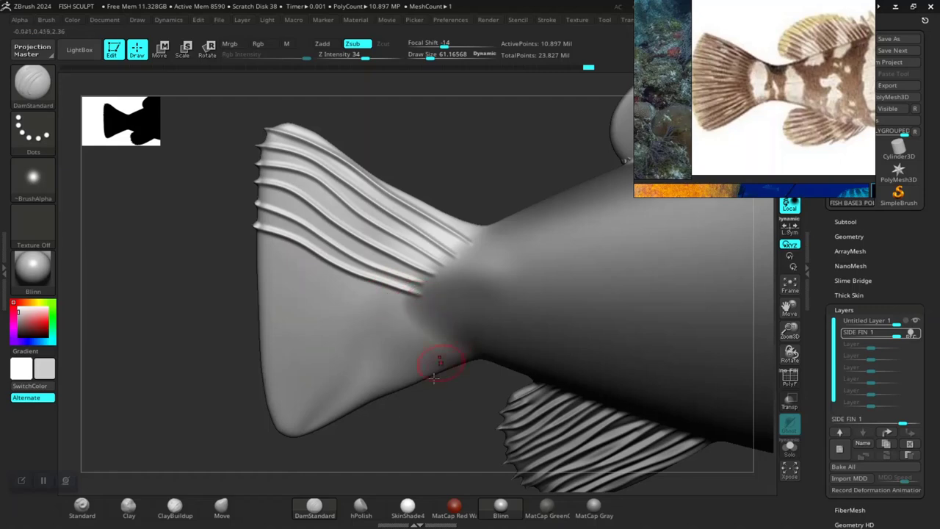
pyautogui.moveTo(433, 377); pyautogui.dragTo(460, 294, button='right')
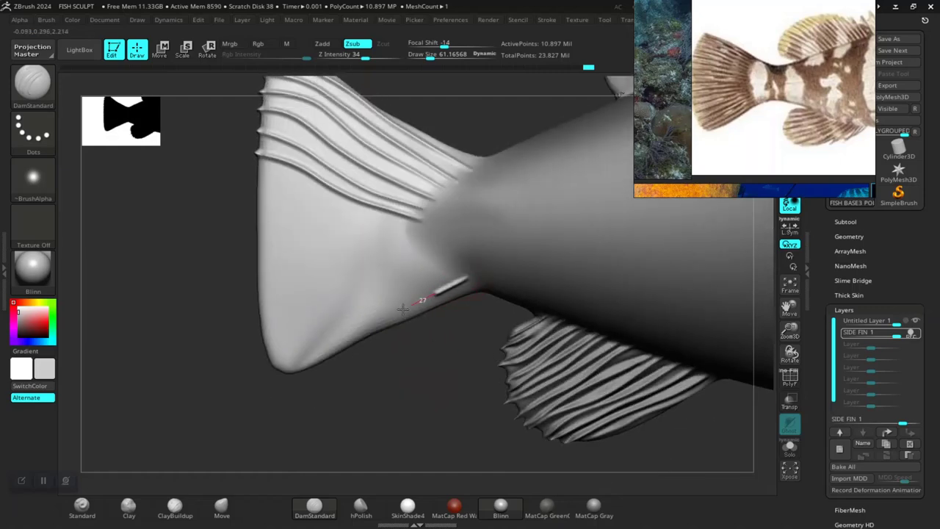
# Carve a crease along the lower fin edge and parallel rays out from the fin base
pyautogui.moveTo(328, 337); pyautogui.dragTo(294, 372)
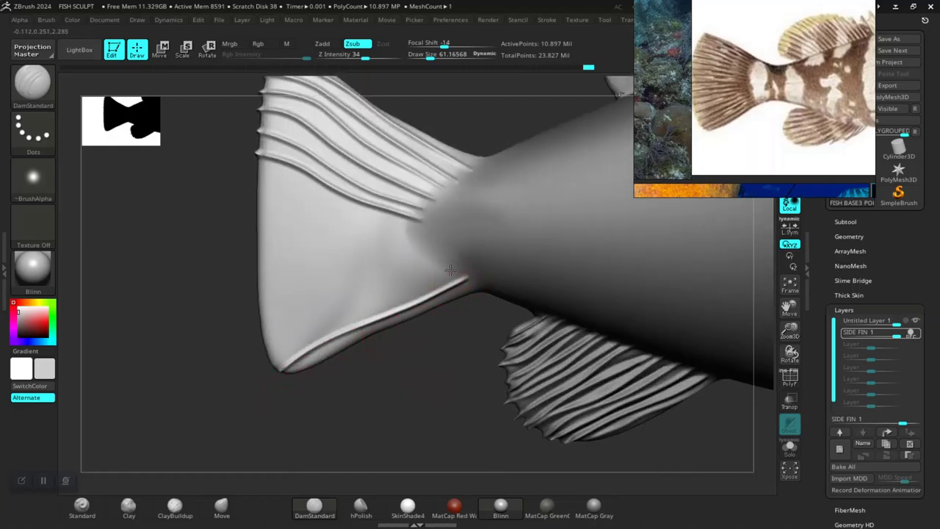
pyautogui.moveTo(450, 270); pyautogui.dragTo(268, 352)
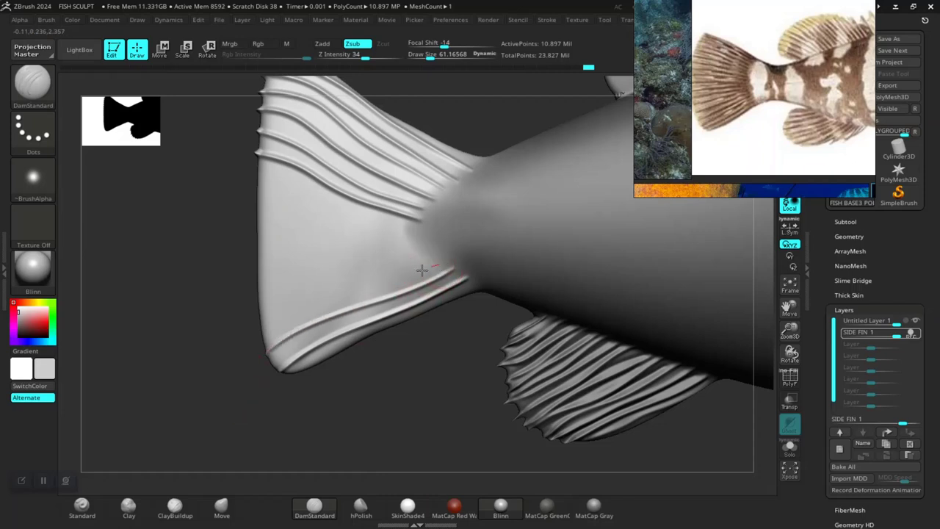
pyautogui.moveTo(427, 256)
pyautogui.mouseDown()
pyautogui.moveTo(301, 285)
pyautogui.moveTo(247, 310)
pyautogui.mouseUp()
pyautogui.moveTo(415, 248); pyautogui.dragTo(161, 315)
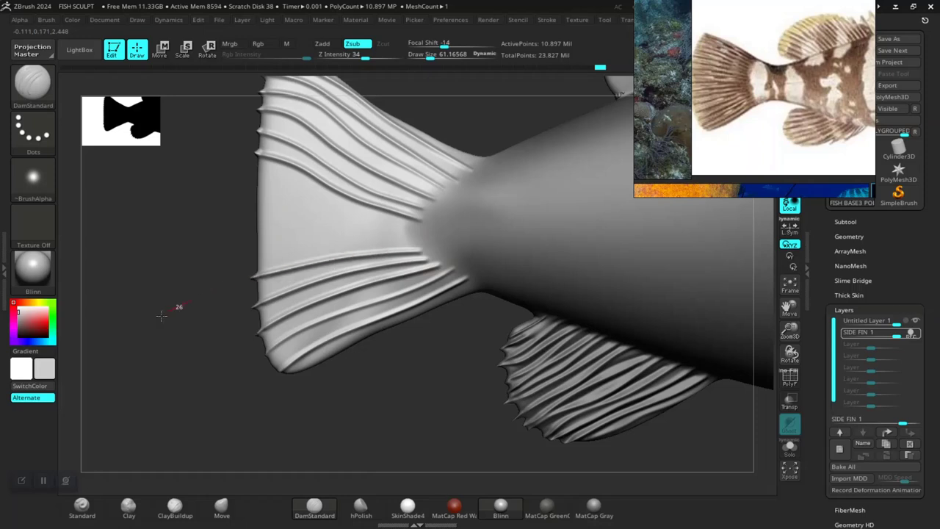
pyautogui.moveTo(418, 240); pyautogui.dragTo(215, 241)
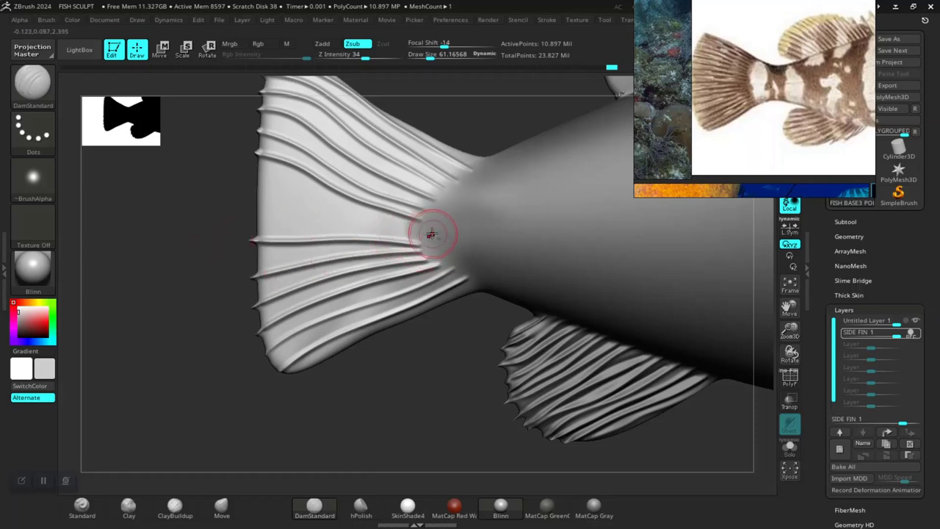
# Replace the straight ray with rays fanning leftward from the fin base
pyautogui.press('ctrl')
pyautogui.hotkey('ctrl', 'z')
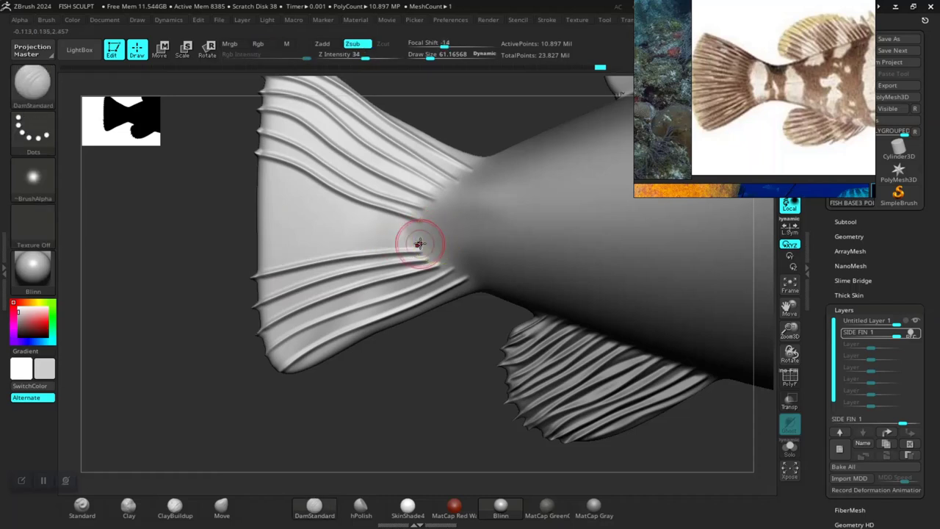
pyautogui.moveTo(420, 238); pyautogui.dragTo(256, 269)
pyautogui.press('ctrl')
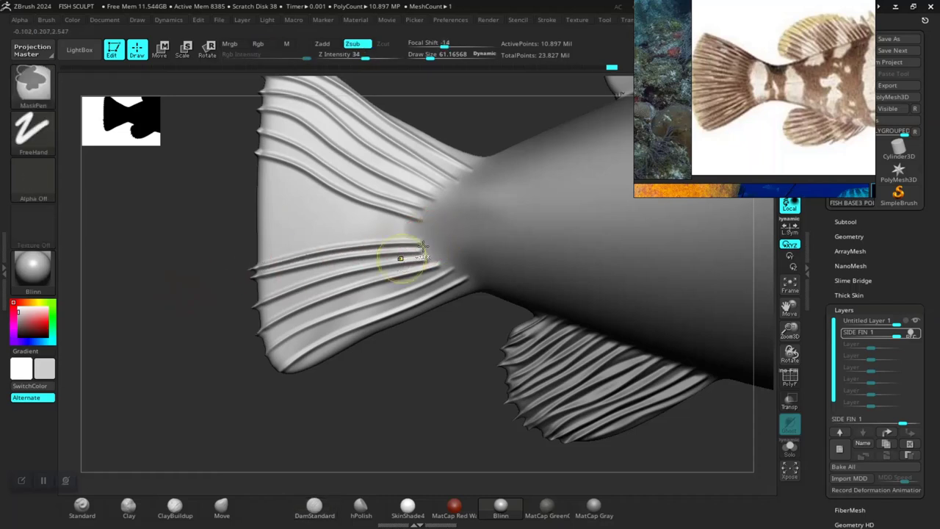
pyautogui.hotkey('ctrl', 'z')
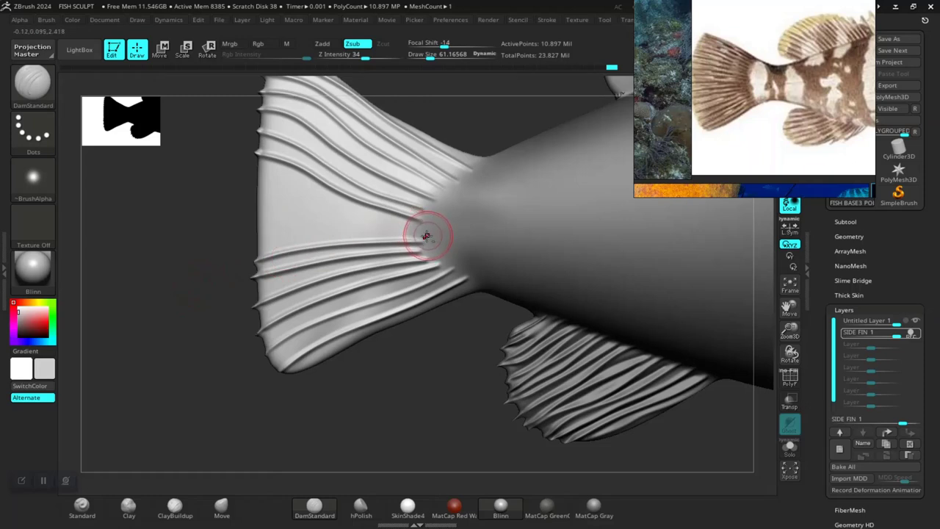
pyautogui.moveTo(426, 234)
pyautogui.mouseDown()
pyautogui.moveTo(360, 225)
pyautogui.moveTo(183, 254)
pyautogui.mouseUp()
pyautogui.moveTo(414, 225)
pyautogui.mouseDown()
pyautogui.moveTo(343, 213)
pyautogui.moveTo(210, 233)
pyautogui.mouseUp()
# Carve rays across the fin's middle, redoing the middle ray until it fans correctly
pyautogui.moveTo(382, 213)
pyautogui.mouseDown()
pyautogui.moveTo(289, 201)
pyautogui.moveTo(307, 196)
pyautogui.mouseUp()
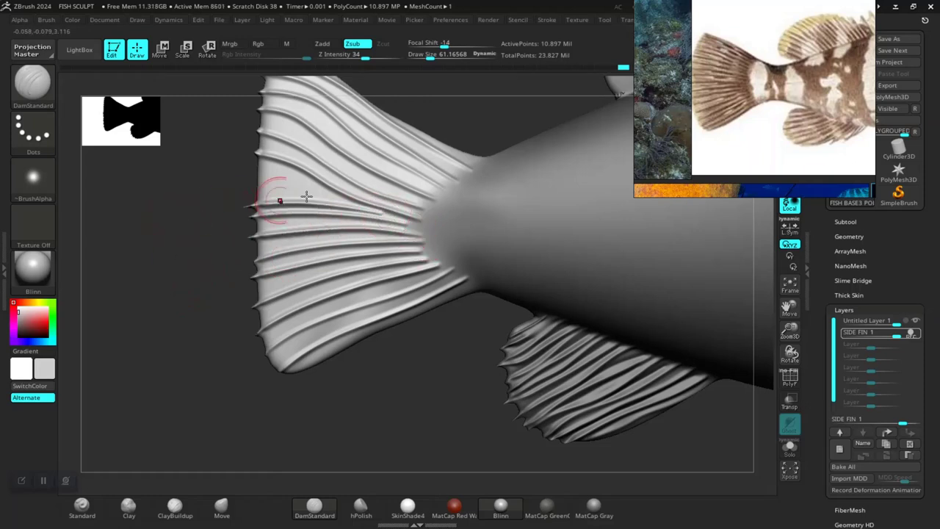
pyautogui.press('ctrl')
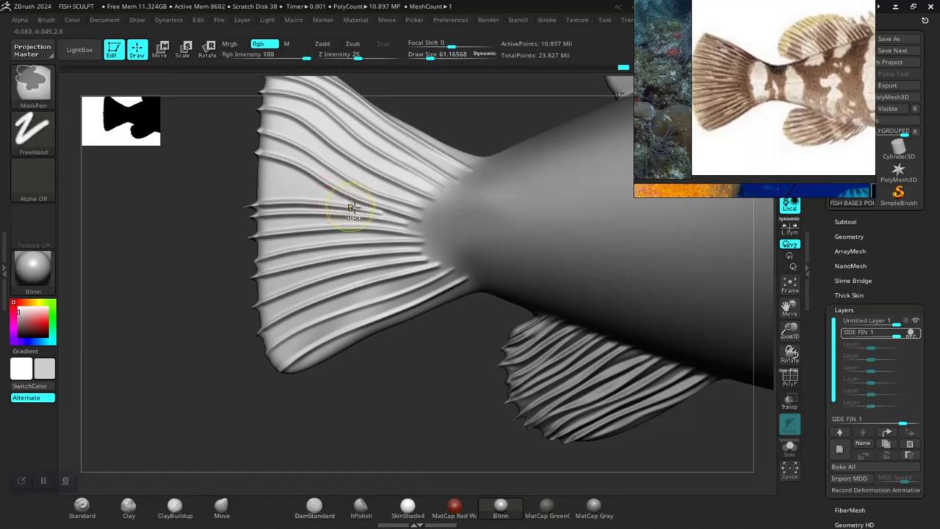
pyautogui.hotkey('ctrl', 'z')
pyautogui.moveTo(389, 216); pyautogui.dragTo(287, 203)
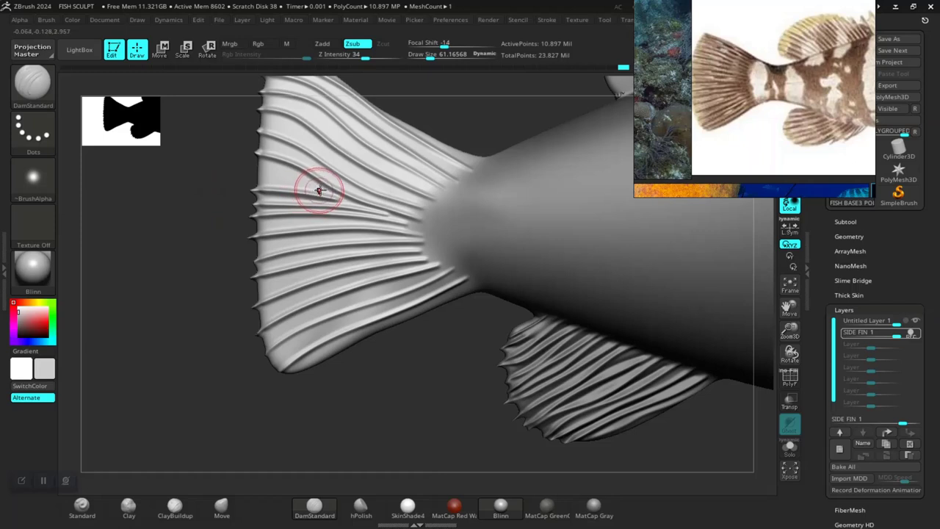
pyautogui.press('ctrl')
pyautogui.press('ctrl')
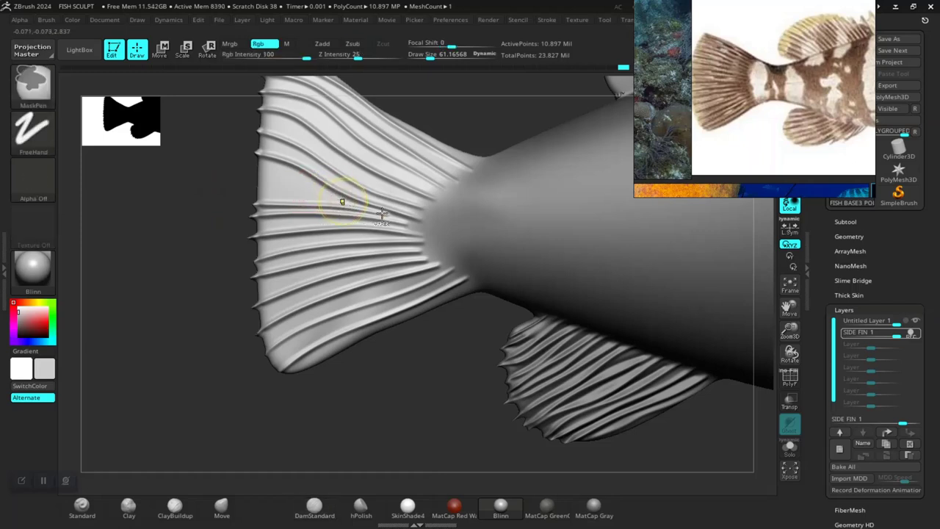
pyautogui.hotkey('ctrl', 'z')
pyautogui.moveTo(378, 209); pyautogui.dragTo(171, 197)
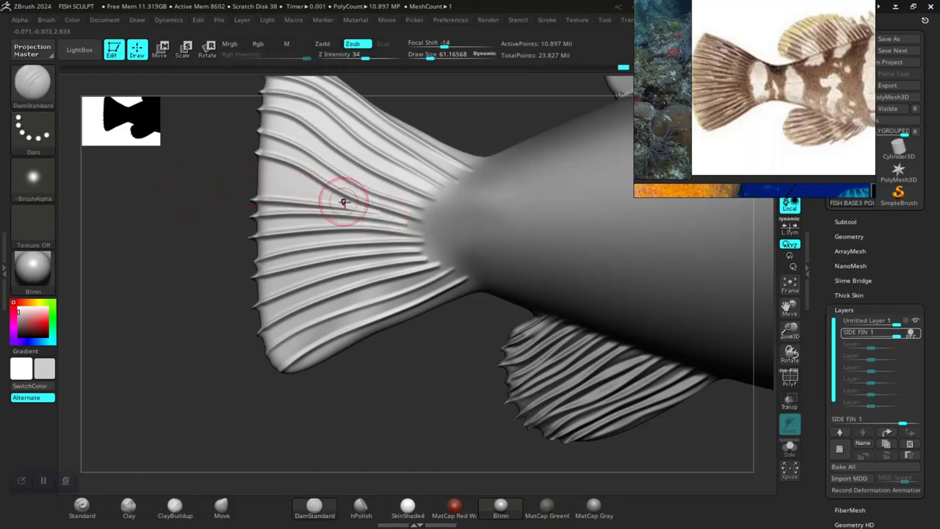
pyautogui.moveTo(345, 201); pyautogui.dragTo(193, 178)
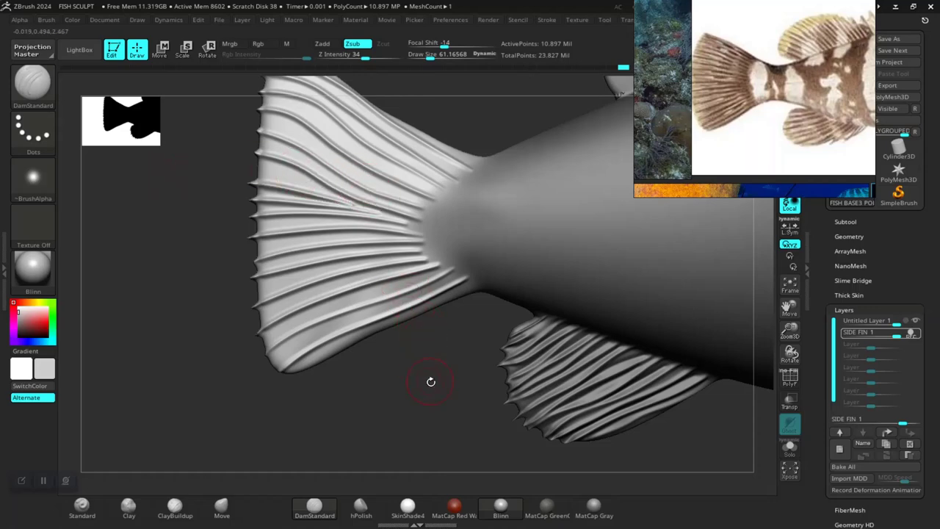
# Turn the fish to the other side of the tail and drop a subdivision level
pyautogui.press('f')
pyautogui.moveTo(331, 321)
pyautogui.mouseDown()
pyautogui.moveTo(367, 325)
pyautogui.moveTo(470, 300)
pyautogui.moveTo(503, 279)
pyautogui.moveTo(526, 319)
pyautogui.moveTo(513, 335)
pyautogui.mouseUp()
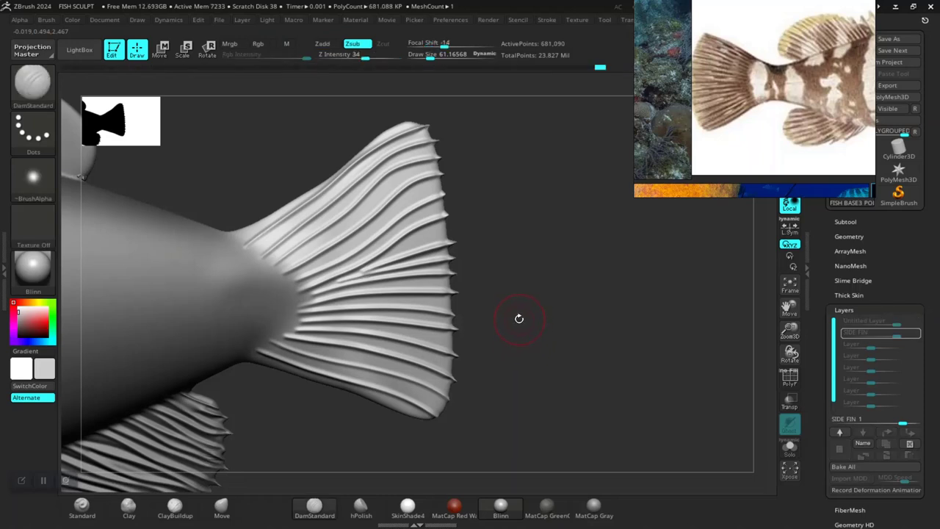
pyautogui.moveTo(525, 278); pyautogui.dragTo(519, 278)
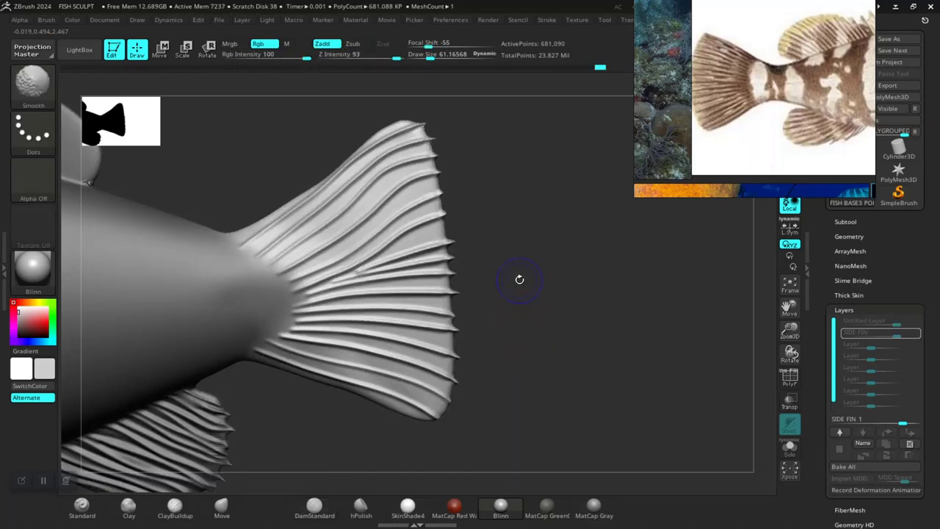
pyautogui.hotkey('shift', 'd')
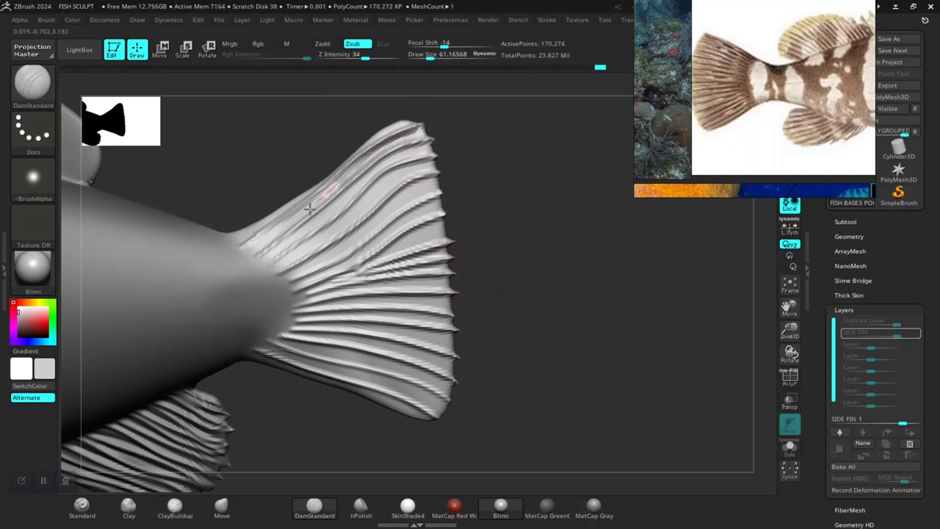
# Carve short ray grooves starting at the upper tail-fin tip
pyautogui.moveTo(263, 241); pyautogui.dragTo(286, 242)
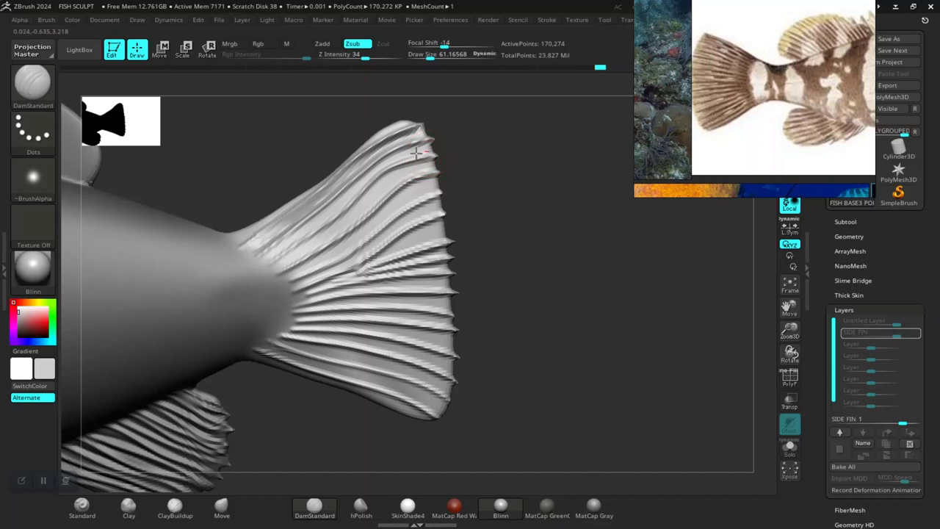
pyautogui.moveTo(321, 220); pyautogui.dragTo(337, 206)
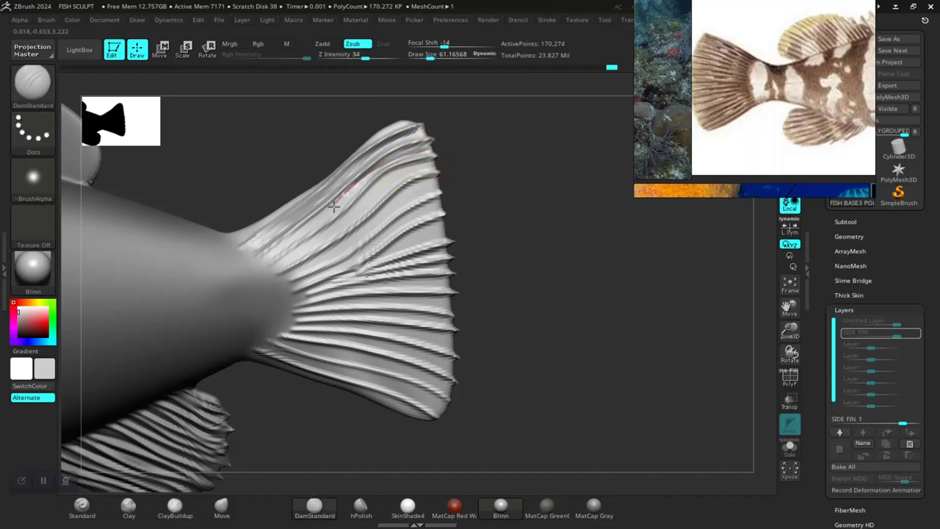
pyautogui.moveTo(299, 242); pyautogui.dragTo(335, 210)
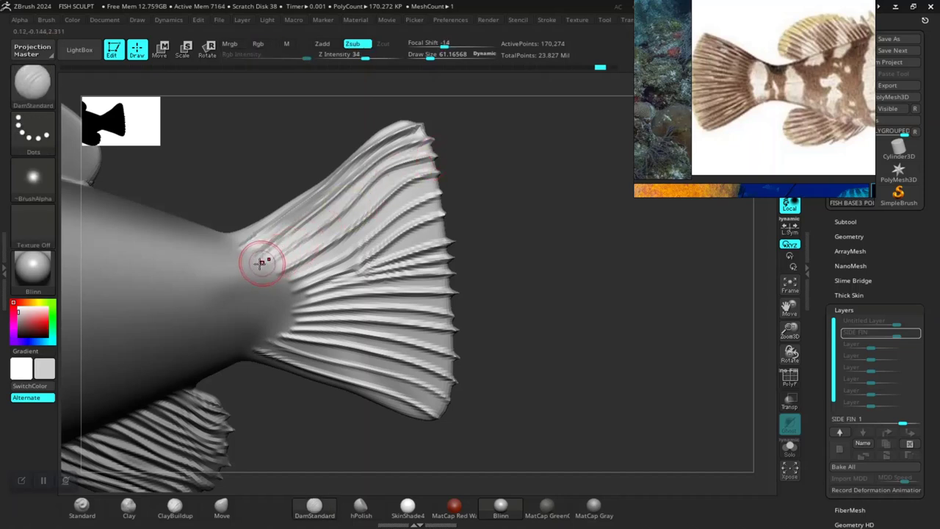
pyautogui.moveTo(262, 262); pyautogui.dragTo(278, 244)
pyautogui.moveTo(348, 192); pyautogui.dragTo(375, 170)
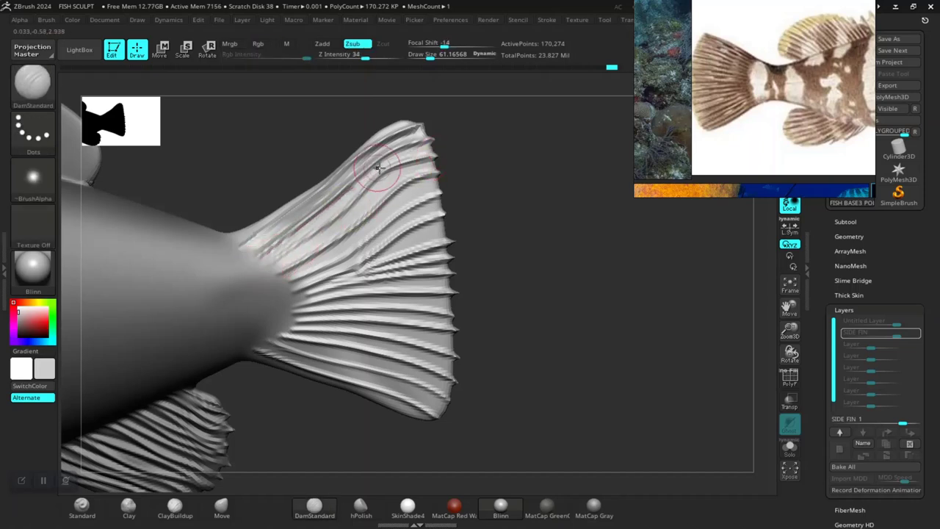
pyautogui.moveTo(255, 261); pyautogui.dragTo(262, 257)
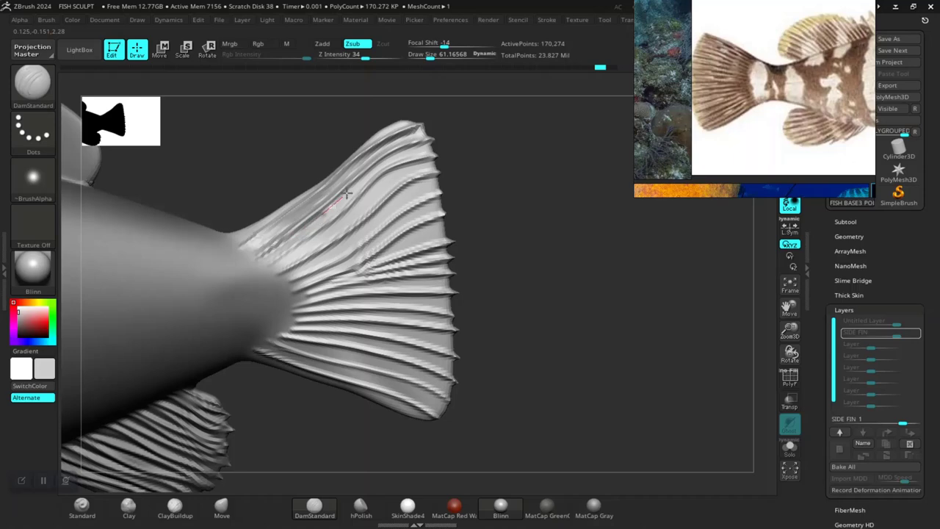
# Extend the upper ray grooves down toward the fin base in a close-up view
pyautogui.moveTo(466, 176)
pyautogui.keyDown('alt'); pyautogui.mouseDown()
pyautogui.moveTo(690, 290)
pyautogui.moveTo(687, 264)
pyautogui.moveTo(503, 282)
pyautogui.mouseUp(); pyautogui.keyUp('alt')
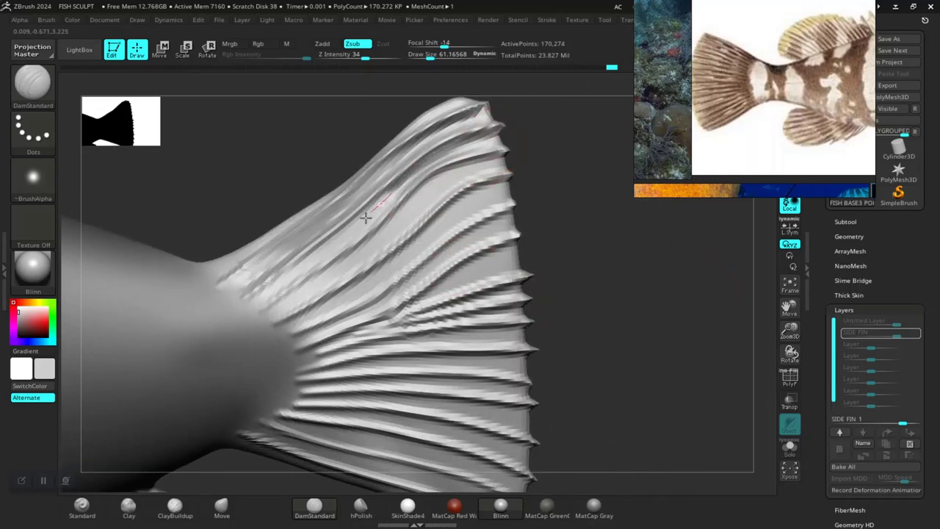
pyautogui.moveTo(327, 251); pyautogui.dragTo(225, 325)
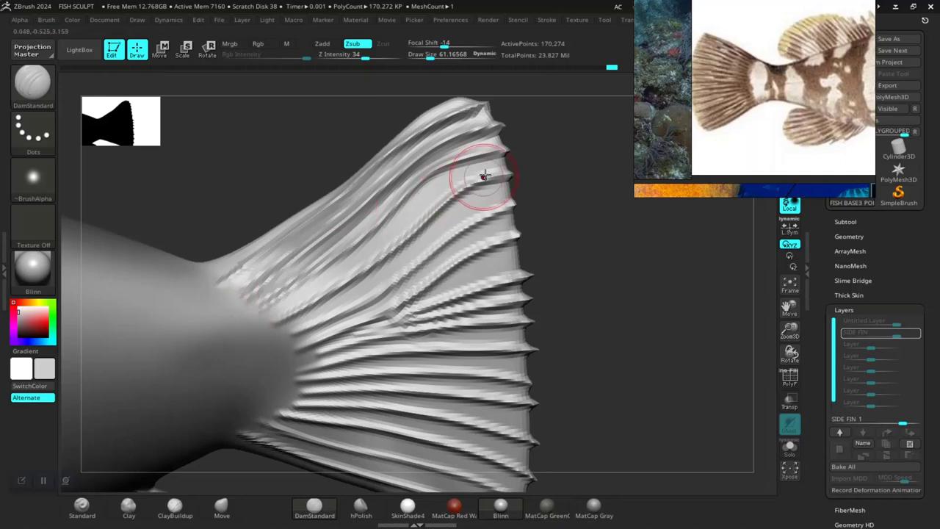
pyautogui.moveTo(491, 166); pyautogui.dragTo(423, 192)
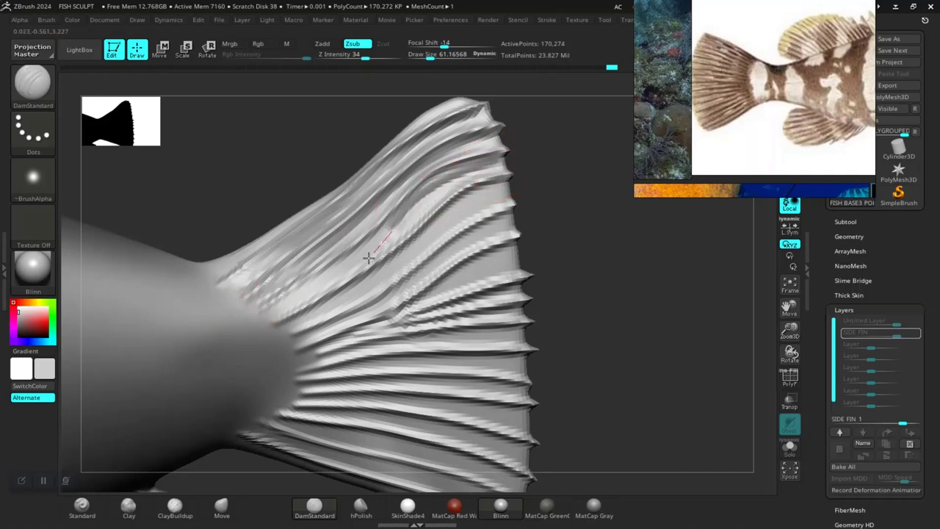
pyautogui.moveTo(368, 257); pyautogui.dragTo(242, 335)
pyautogui.moveTo(523, 235); pyautogui.dragTo(536, 234)
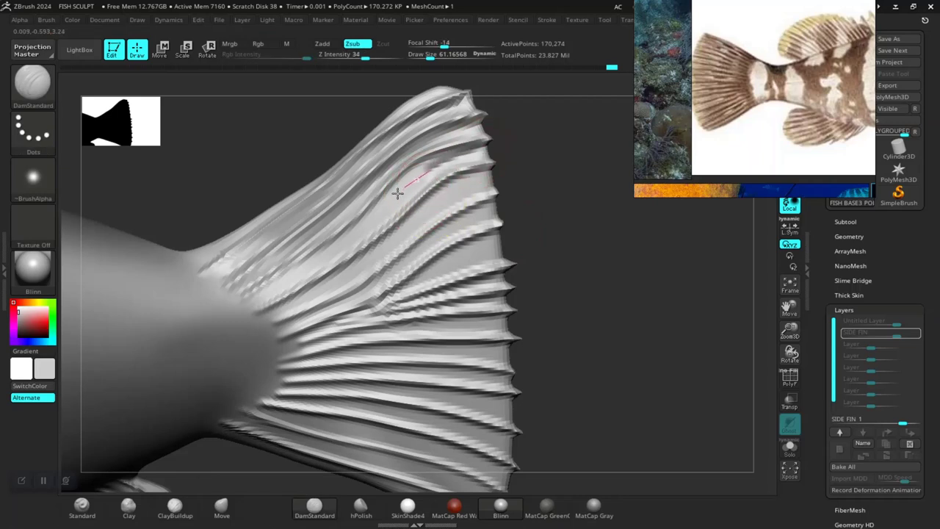
pyautogui.moveTo(288, 287); pyautogui.dragTo(283, 290)
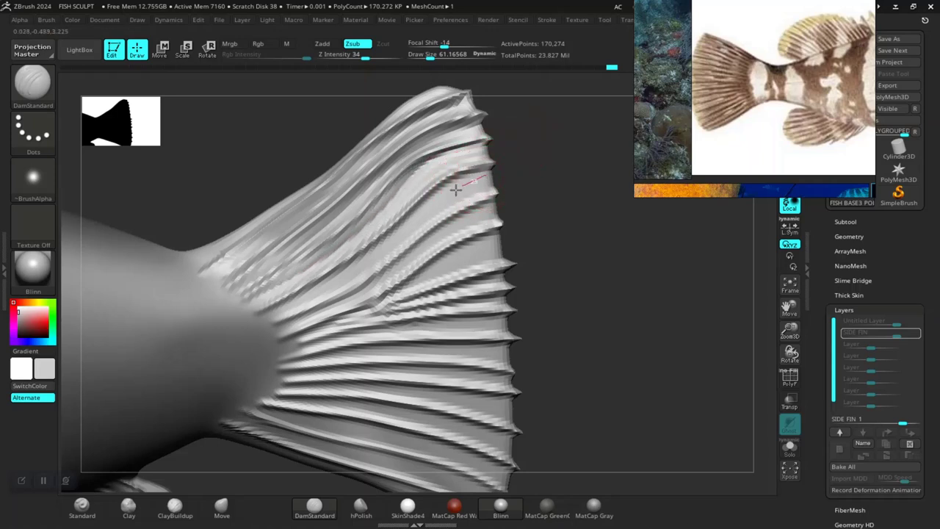
# Carve two more grooves across the upper fin, running down to the base
pyautogui.moveTo(455, 189); pyautogui.dragTo(409, 213)
pyautogui.moveTo(361, 266); pyautogui.dragTo(242, 321)
pyautogui.keyDown('alt'); pyautogui.moveTo(241, 321); pyautogui.dragTo(212, 302, button='right'); pyautogui.keyUp('alt')
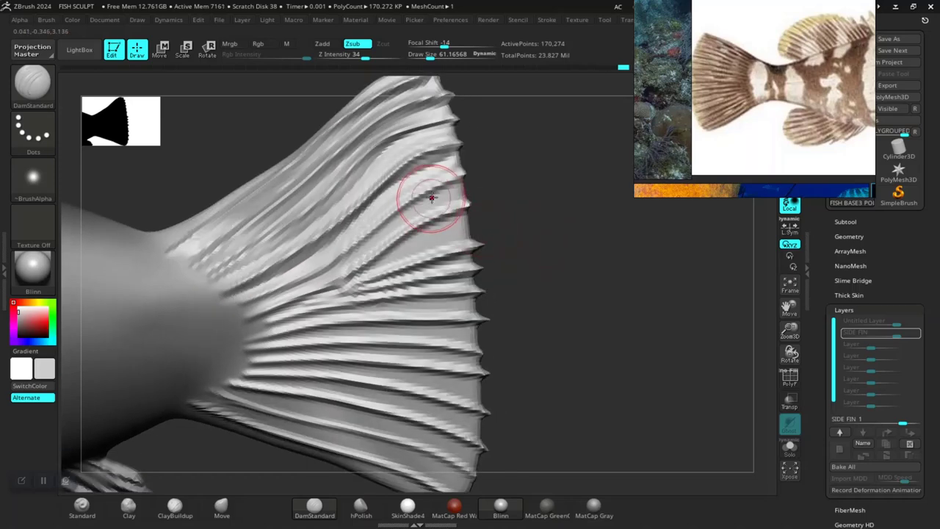
pyautogui.moveTo(410, 218); pyautogui.dragTo(364, 246)
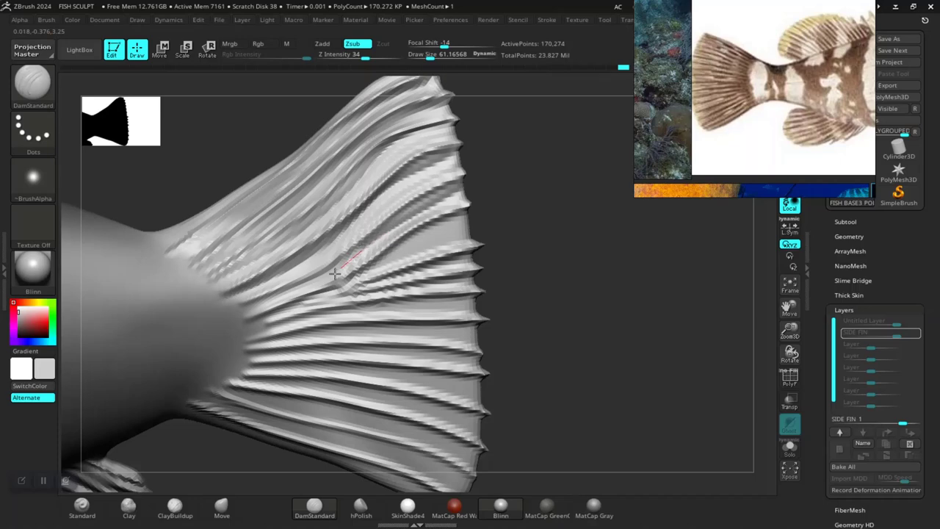
pyautogui.moveTo(300, 292); pyautogui.dragTo(246, 316)
# Carve grooves along the upper and middle fin rays toward the base
pyautogui.moveTo(202, 324); pyautogui.dragTo(426, 203, button='right')
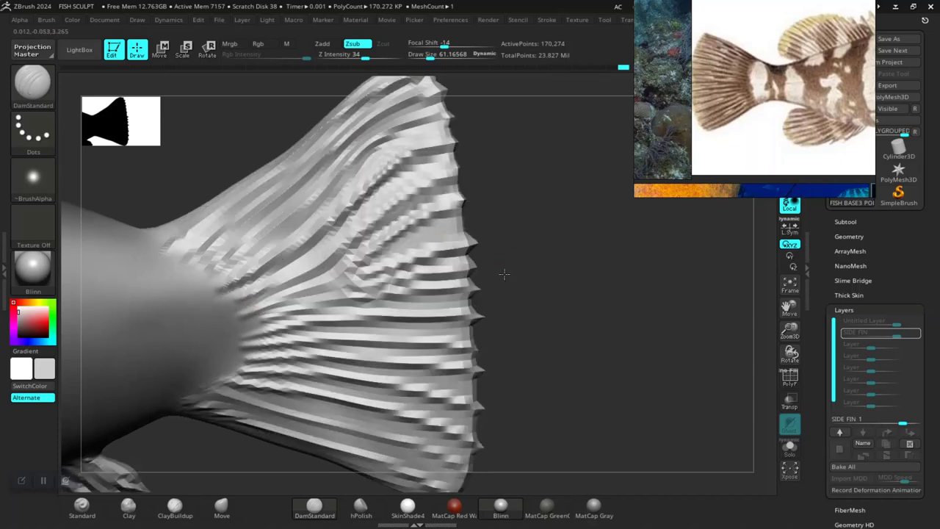
pyautogui.moveTo(455, 213)
pyautogui.mouseDown()
pyautogui.moveTo(370, 230)
pyautogui.moveTo(336, 250)
pyautogui.mouseUp()
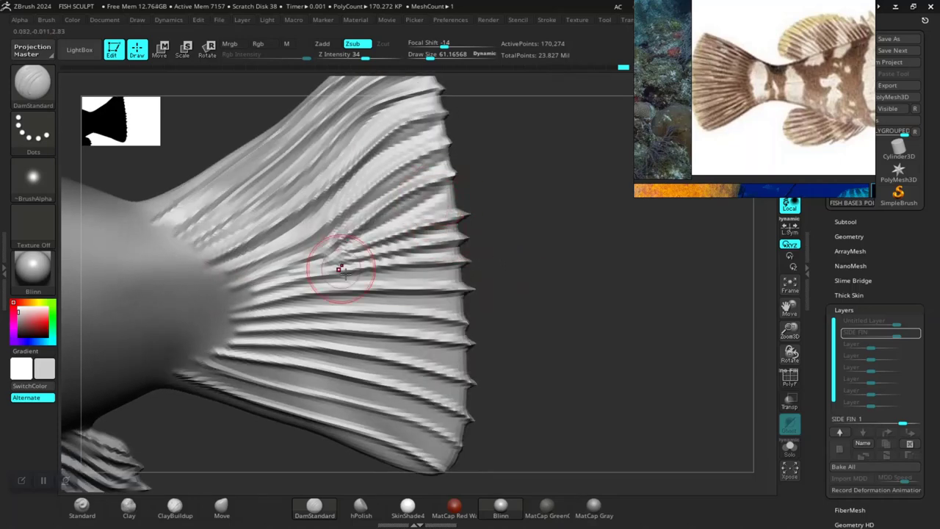
pyautogui.moveTo(414, 272)
pyautogui.mouseDown()
pyautogui.moveTo(346, 275)
pyautogui.moveTo(220, 308)
pyautogui.mouseUp()
pyautogui.moveTo(221, 308)
pyautogui.mouseDown(button='right')
pyautogui.moveTo(516, 284)
pyautogui.moveTo(444, 261)
pyautogui.mouseUp(button='right')
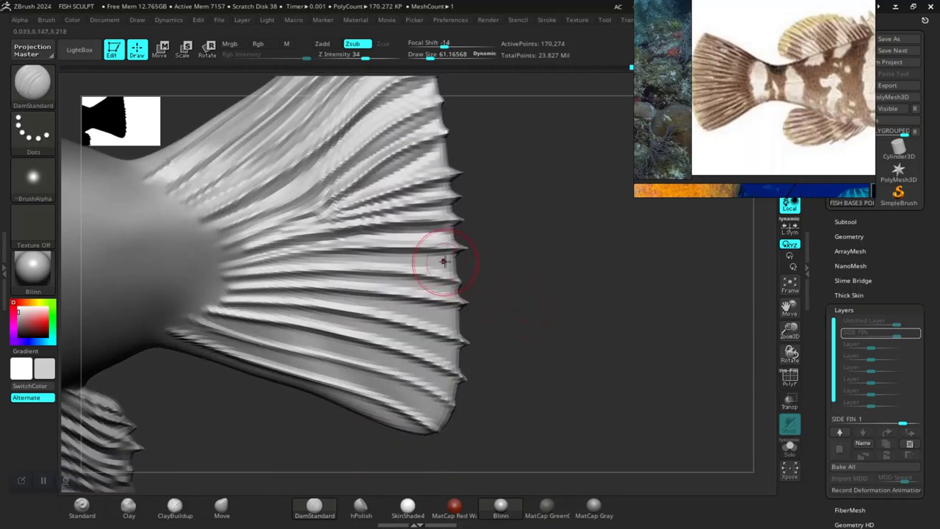
pyautogui.moveTo(348, 259); pyautogui.dragTo(210, 272)
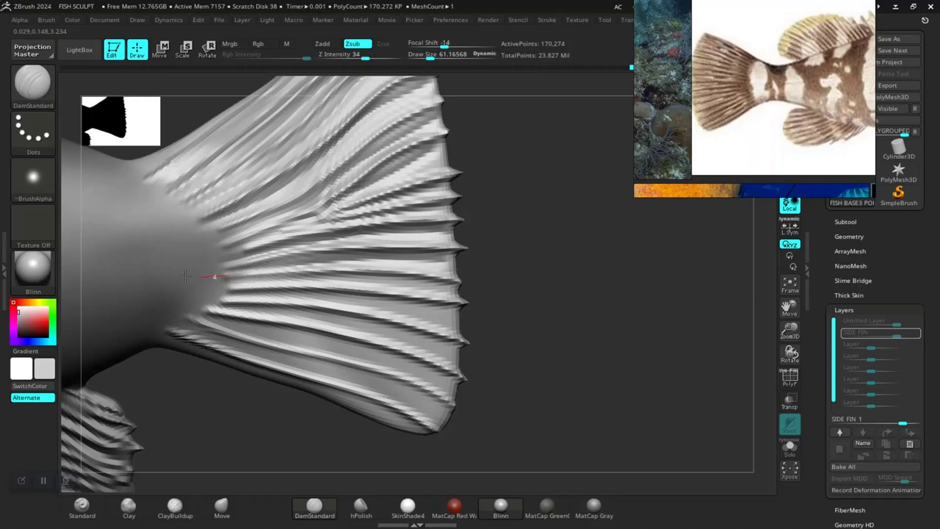
pyautogui.moveTo(410, 285); pyautogui.dragTo(332, 280)
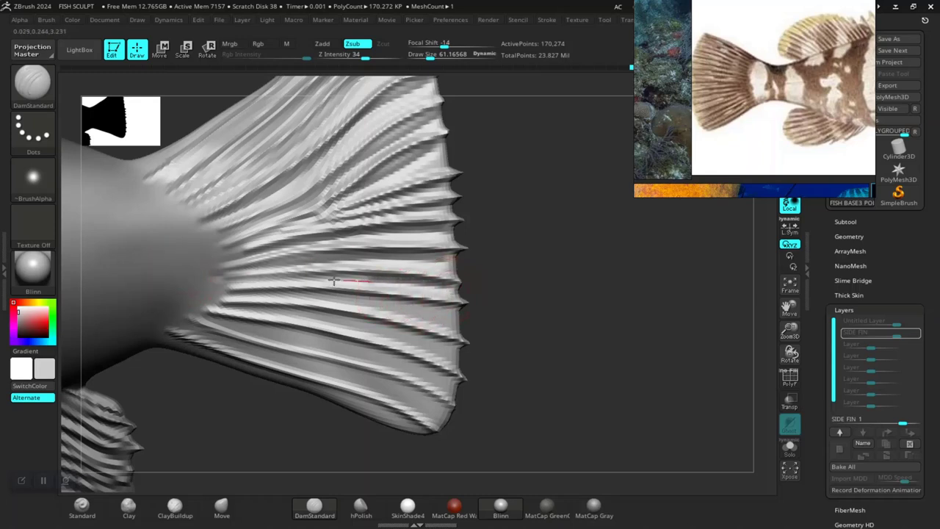
pyautogui.moveTo(273, 280); pyautogui.dragTo(182, 289)
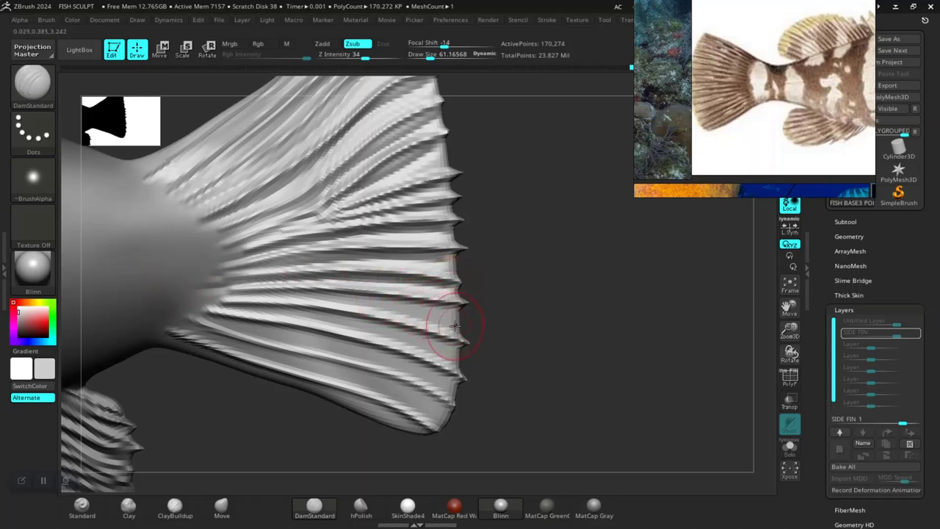
# Carve grooves along the lower fin rays and the fin's lower edge
pyautogui.moveTo(421, 310); pyautogui.dragTo(354, 301)
pyautogui.moveTo(293, 298); pyautogui.dragTo(199, 297)
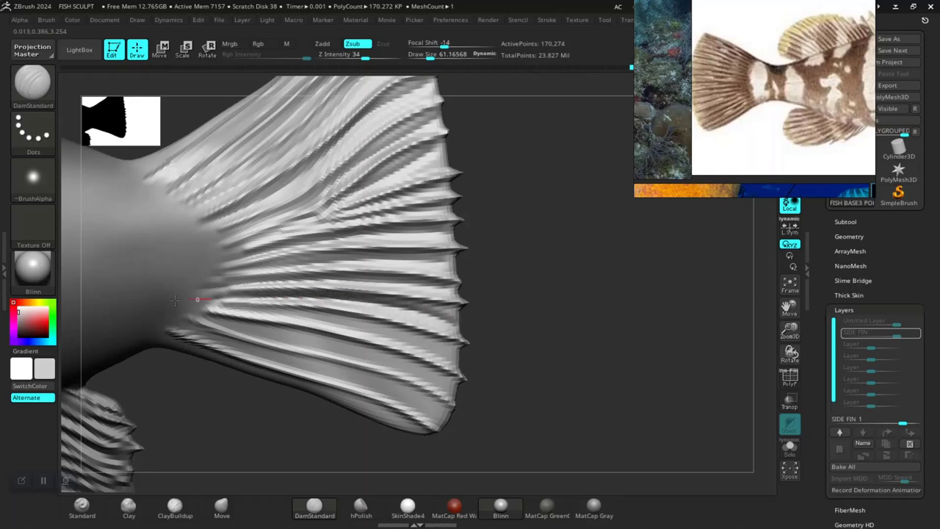
pyautogui.moveTo(470, 327); pyautogui.dragTo(455, 321)
pyautogui.moveTo(409, 297); pyautogui.dragTo(225, 274)
pyautogui.moveTo(444, 344)
pyautogui.mouseDown()
pyautogui.moveTo(433, 351)
pyautogui.moveTo(388, 327)
pyautogui.moveTo(195, 285)
pyautogui.mouseUp()
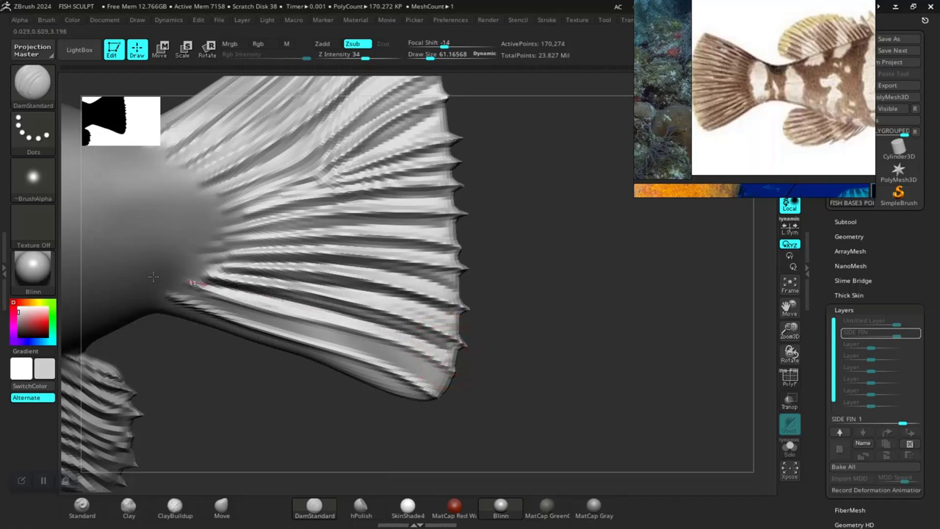
pyautogui.moveTo(428, 375); pyautogui.dragTo(249, 317)
pyautogui.moveTo(387, 364)
pyautogui.mouseDown()
pyautogui.moveTo(317, 343)
pyautogui.moveTo(434, 384)
pyautogui.mouseUp()
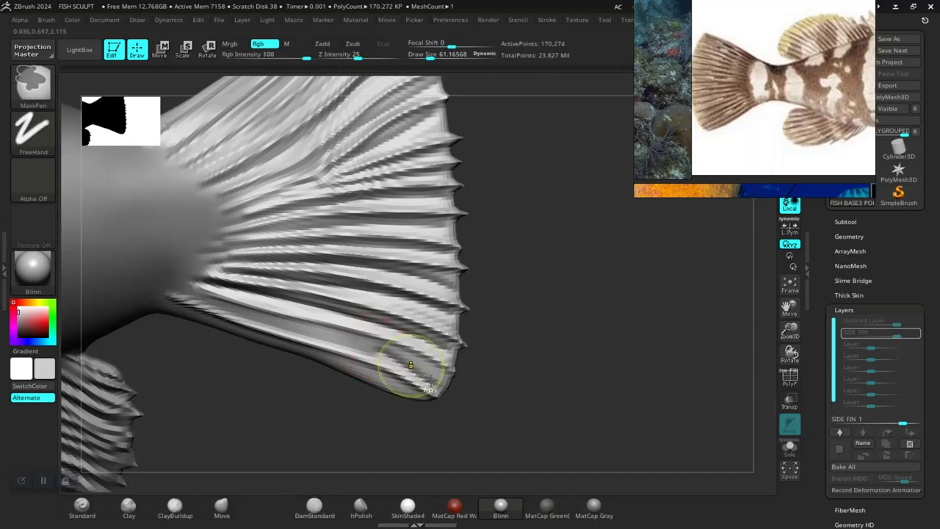
# Extend the lower-edge groove to the fin base from a turned view, then zoom out
pyautogui.keyDown('shift'); pyautogui.moveTo(362, 341); pyautogui.dragTo(443, 388); pyautogui.keyUp('shift')
pyautogui.moveTo(364, 345); pyautogui.dragTo(162, 274)
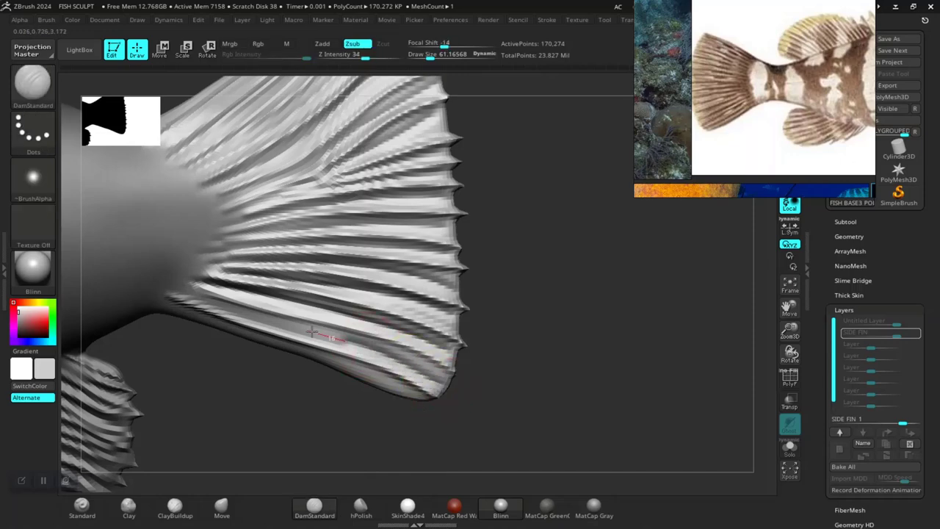
pyautogui.moveTo(514, 279); pyautogui.dragTo(497, 319)
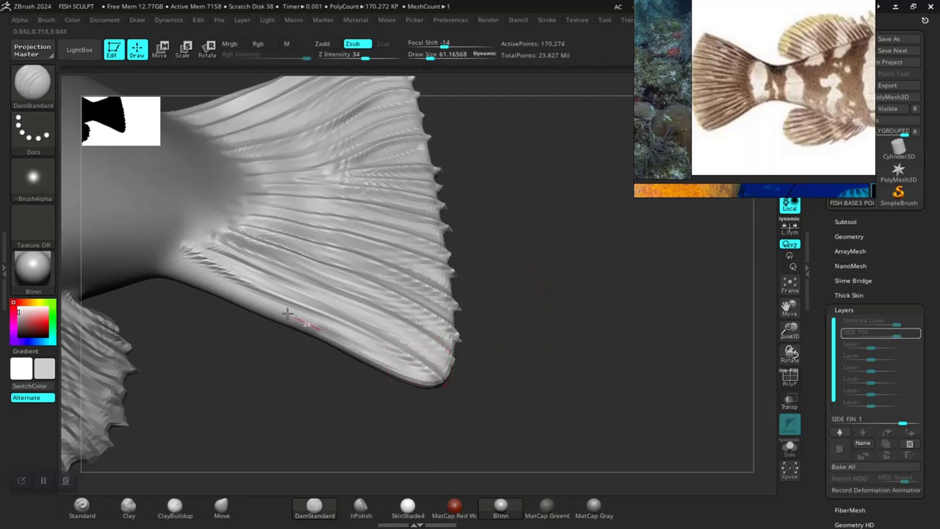
pyautogui.moveTo(287, 313); pyautogui.dragTo(184, 276)
pyautogui.moveTo(440, 308)
pyautogui.mouseDown()
pyautogui.moveTo(516, 334)
pyautogui.moveTo(563, 310)
pyautogui.moveTo(372, 377)
pyautogui.moveTo(374, 390)
pyautogui.moveTo(354, 379)
pyautogui.moveTo(319, 401)
pyautogui.mouseUp()
pyautogui.scroll(-5, 516, 334)
pyautogui.scroll(-3, 462, 279)
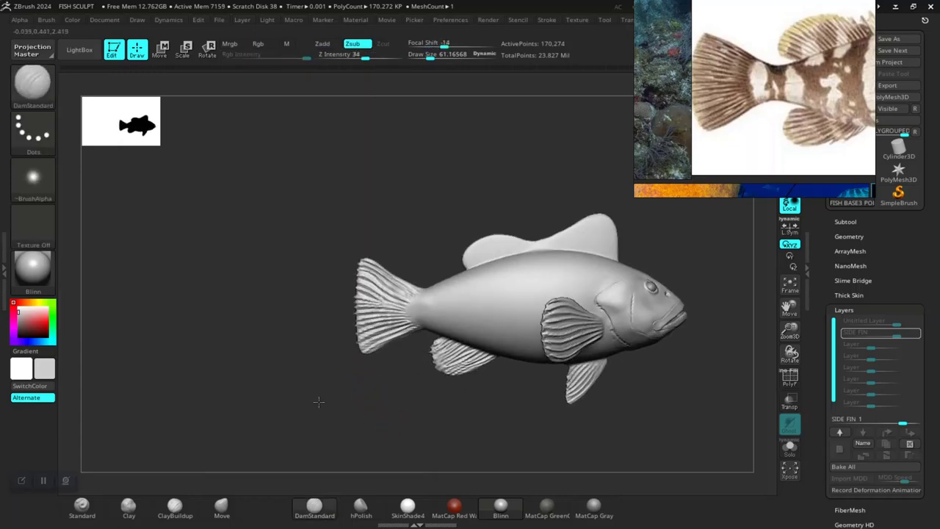
# Zoom and pan the view to bring the fish's head into frame for comparison
pyautogui.scroll(5, 318, 401)
pyautogui.scroll(1, 413, 371)
pyautogui.scroll(3, 427, 404)
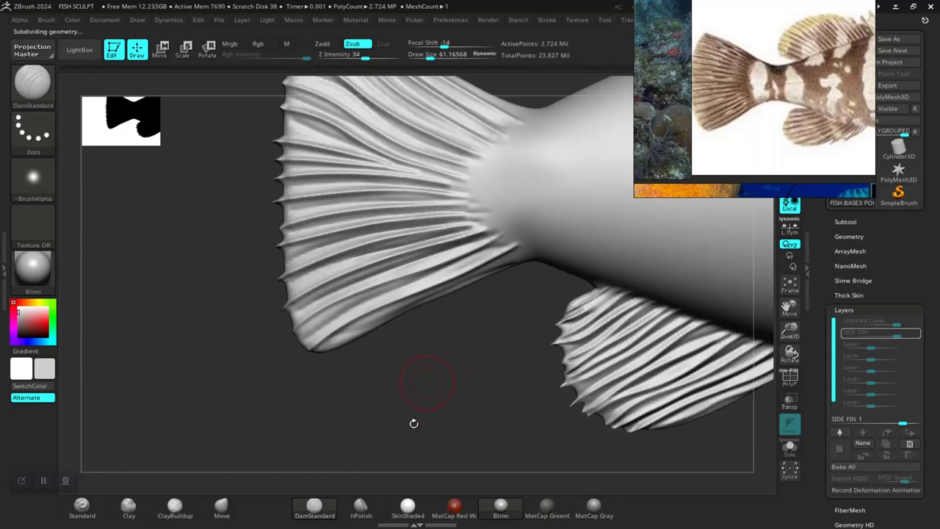
pyautogui.scroll(-5, 440, 381)
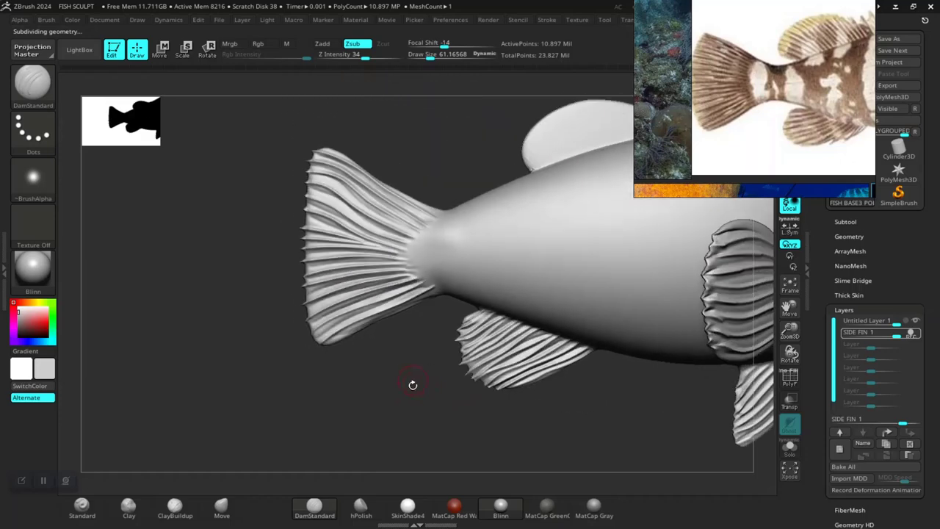
pyautogui.keyDown('alt'); pyautogui.moveTo(492, 420); pyautogui.dragTo(426, 430, button='right'); pyautogui.keyUp('alt')
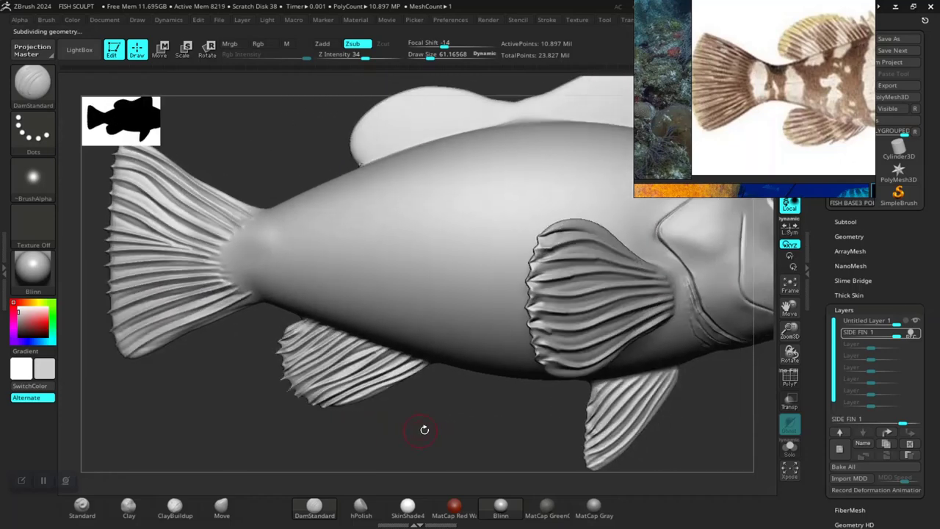
pyautogui.scroll(-3, 797, 91)
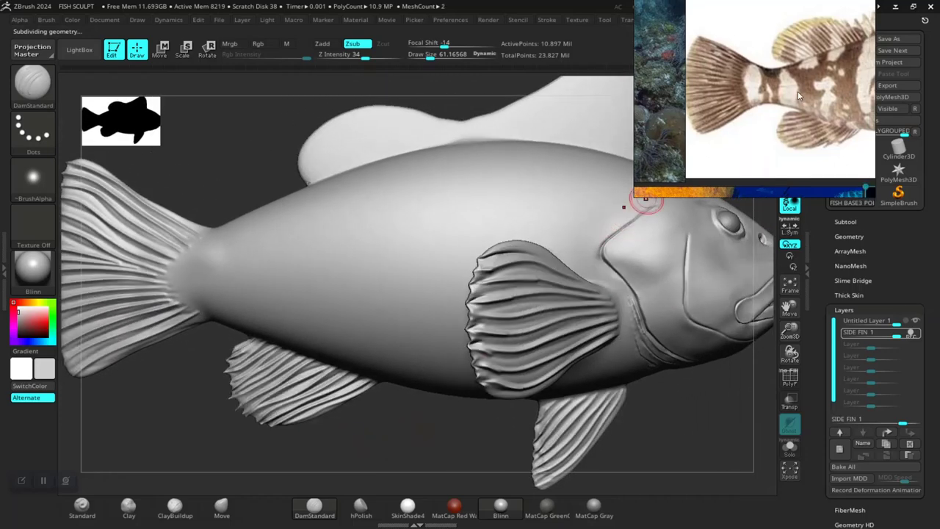
pyautogui.scroll(-2, 674, 149)
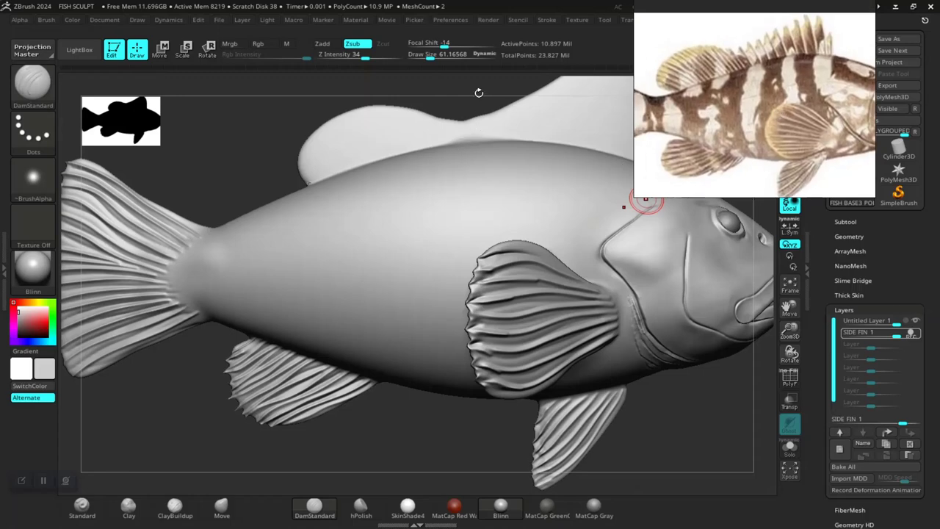